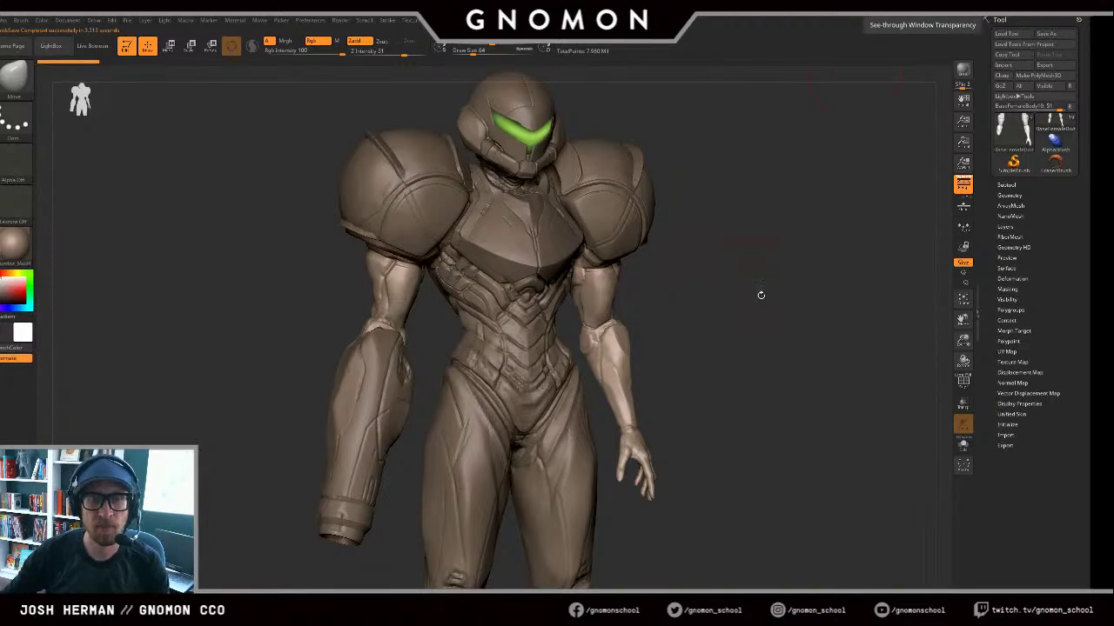
Step: Make the abdomen subtool active and switch to the hPolish brush
mouse_move(823, 316)
mouse_down()
mouse_move(786, 341)
mouse_move(730, 317)
mouse_move(706, 353)
mouse_up()
alt+drag(766, 409, 788, 298)
key(s)
click(541, 348)
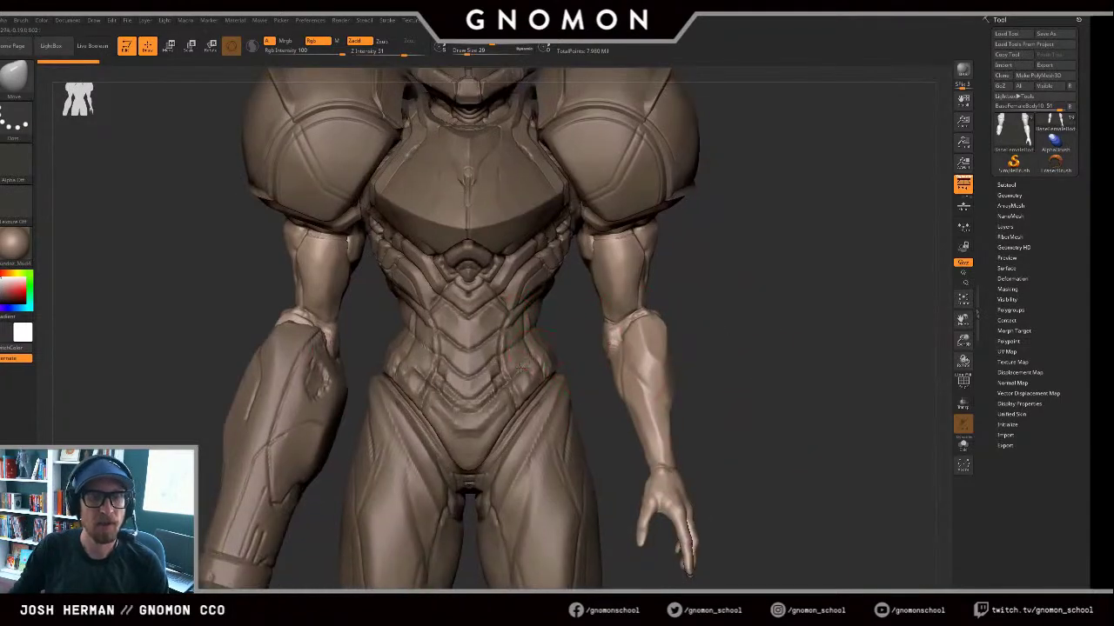
alt+click(539, 346)
alt+drag(572, 327, 604, 314)
key(b)
key(p)
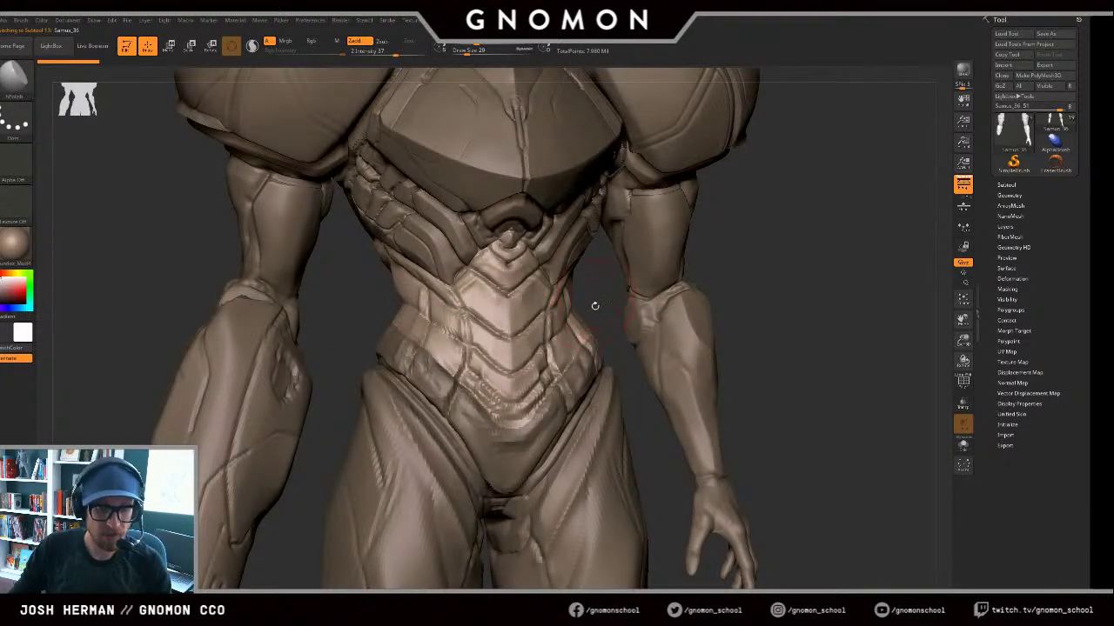
mouse_move(792, 248)
alt+mouse_down()
mouse_move(768, 365)
mouse_move(744, 351)
alt+mouse_up()
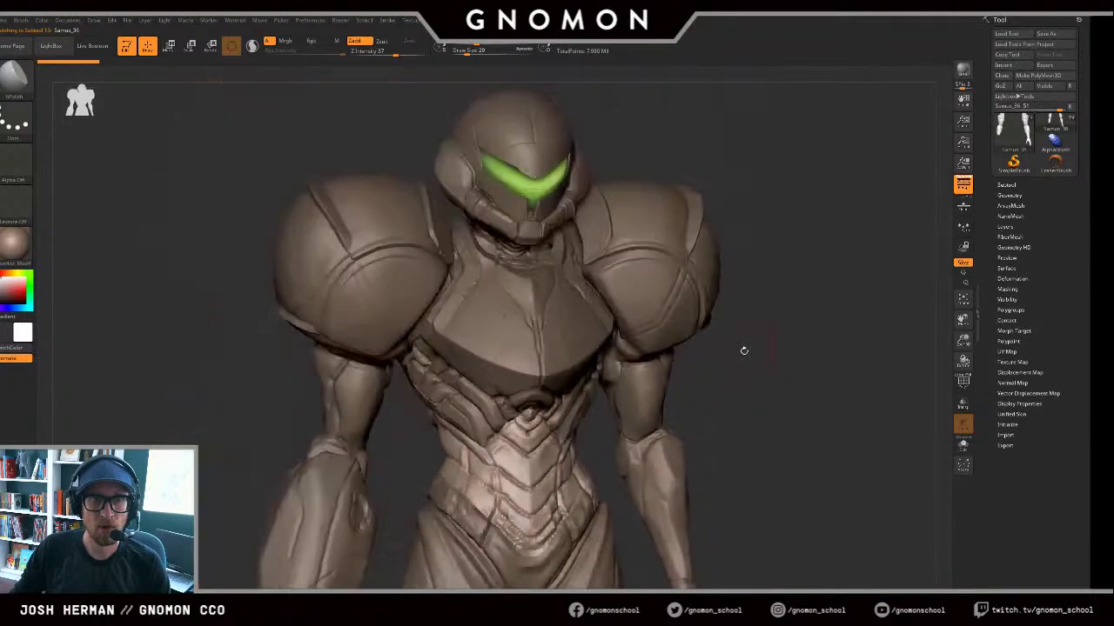
alt+drag(772, 411, 752, 363)
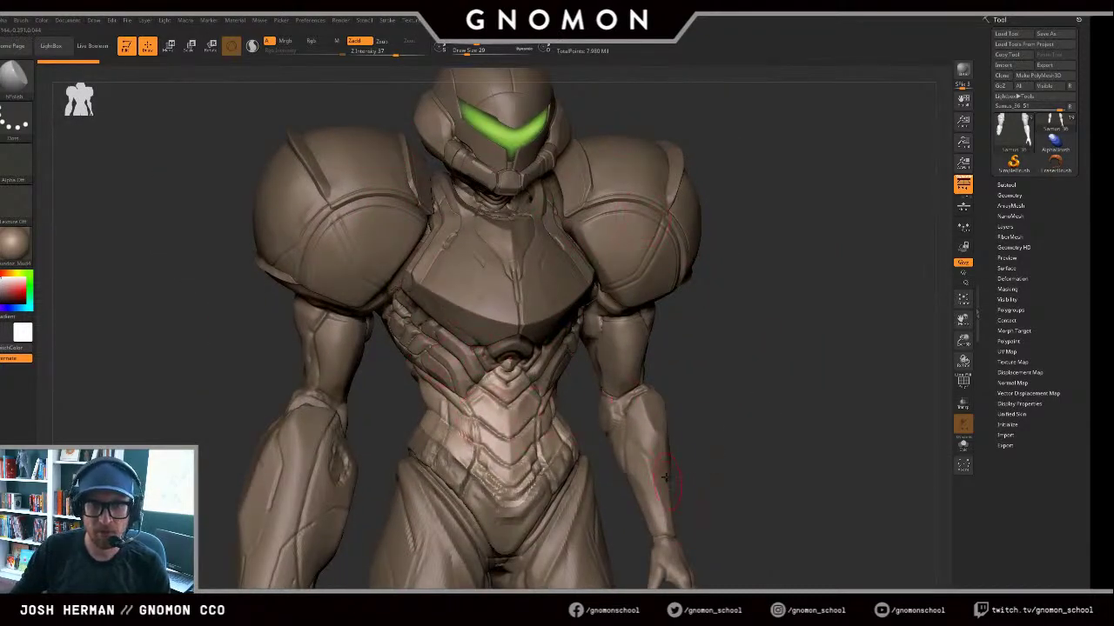
Step: Make the arms subtool active and isolate it from the rest of the figure
alt+click(646, 440)
key(alt+s)
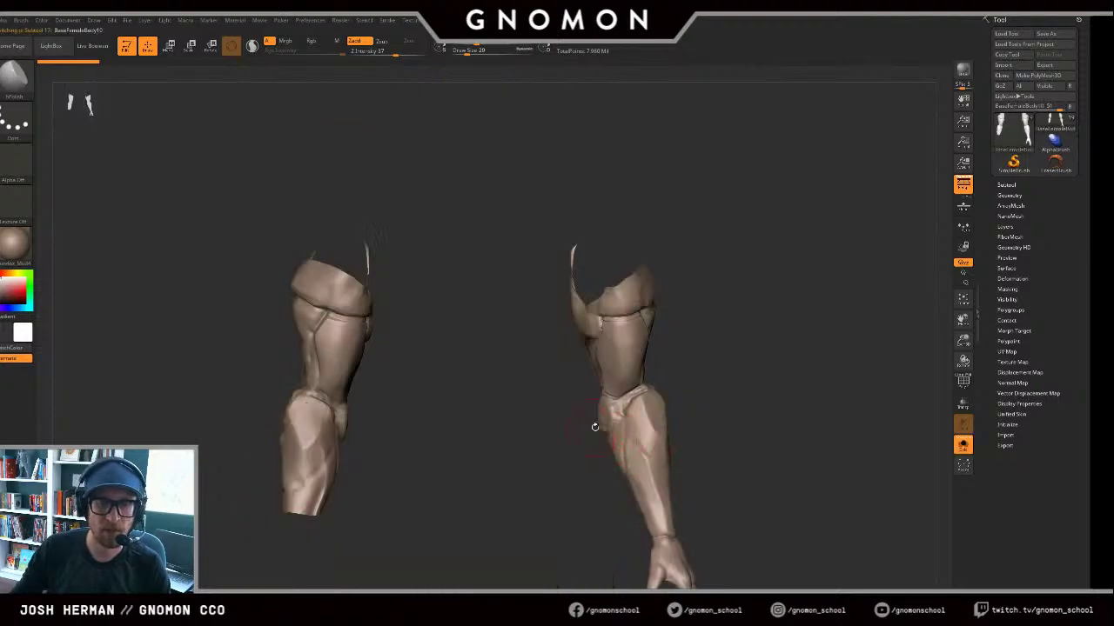
drag(594, 426, 598, 425)
Step: Sculpt a round joint disc at the side of the elbow using the Clay brush at draw size 12
key(b)
key(c)
key(l)
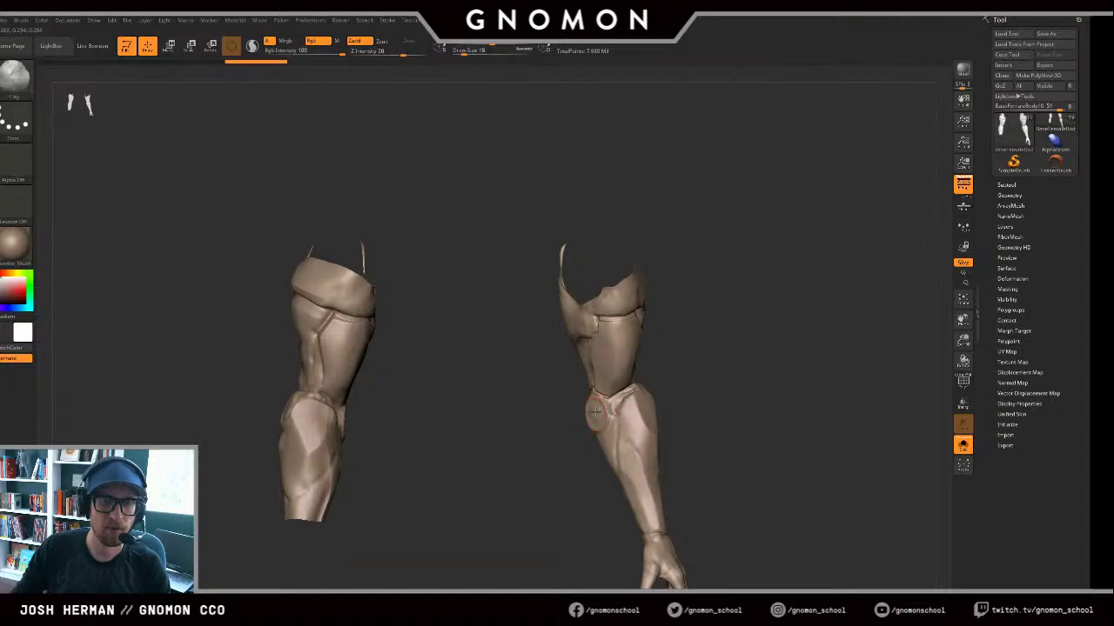
key(s)
drag(595, 414, 594, 414)
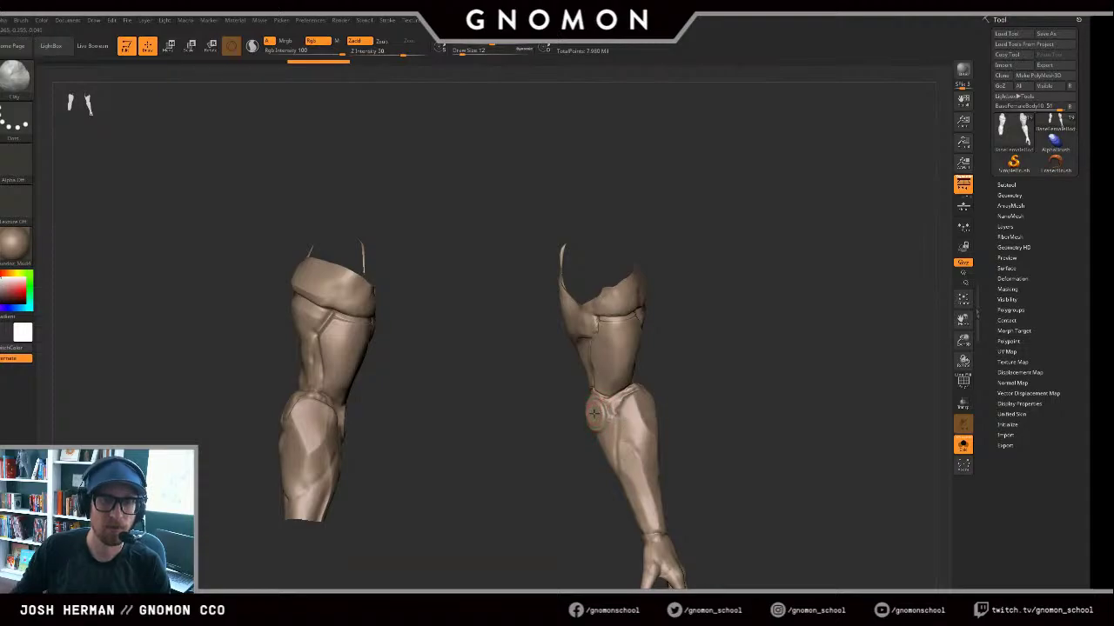
drag(721, 407, 642, 417)
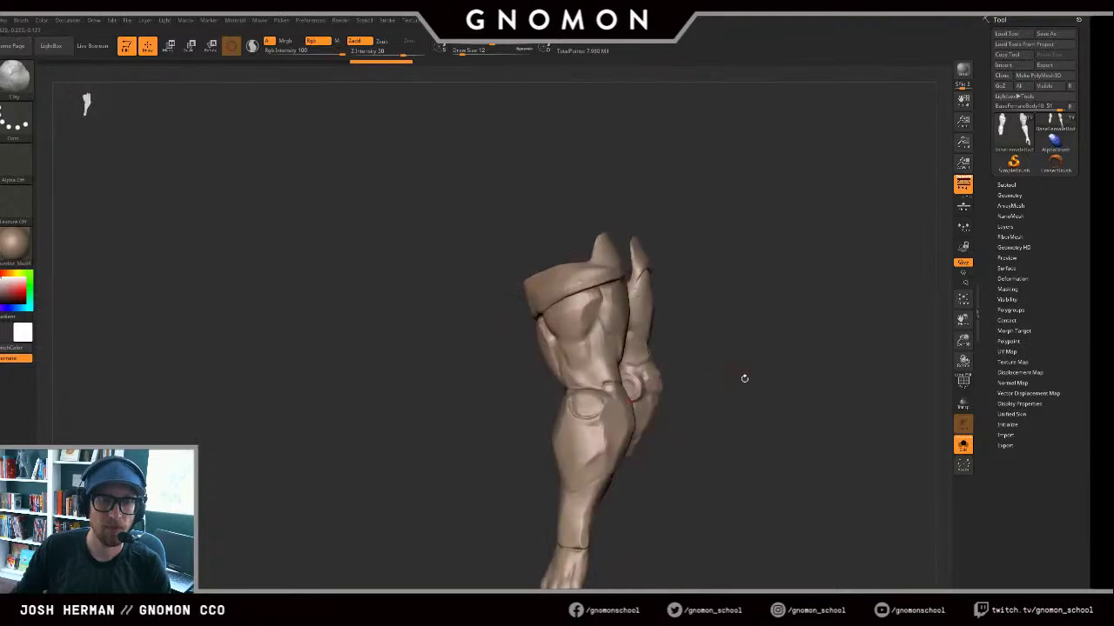
drag(743, 378, 687, 408)
key(s)
drag(614, 427, 601, 418)
Step: Adjust the shape of the elbow disc with the Move and Clay brushes, undoing unwanted strokes
key(b)
key(m)
key(v)
key(ctrl+z)
key(s)
key(b)
key(c)
key(l)
mouse_move(672, 409)
mouse_down()
mouse_move(713, 408)
mouse_move(685, 408)
mouse_up()
key(ctrl+z)
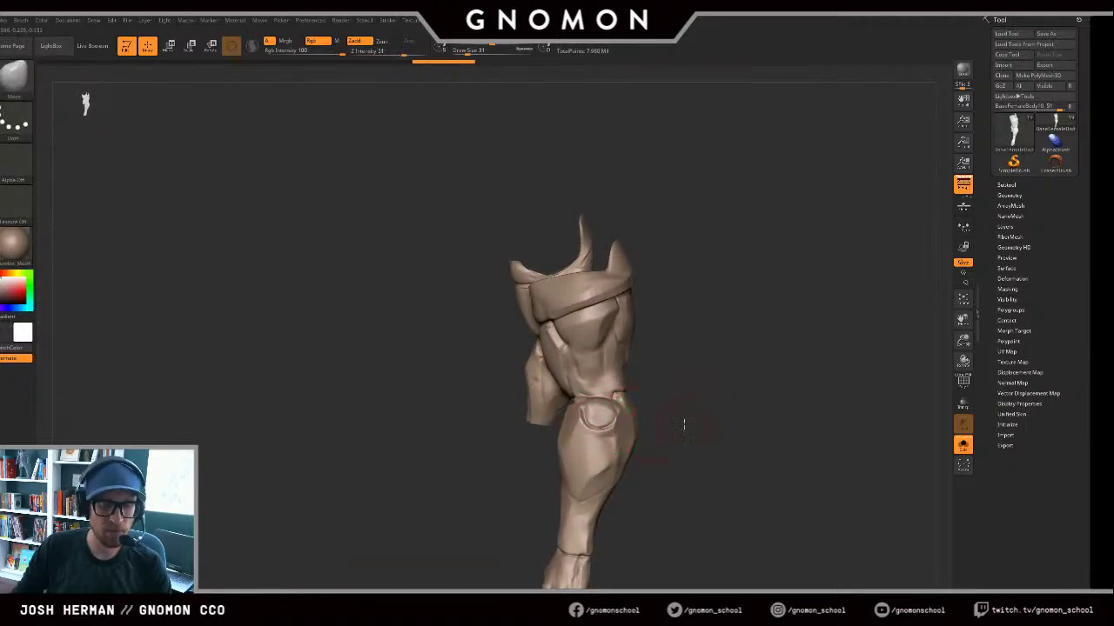
right_drag(684, 423, 678, 417)
Step: Flatten and smooth the forearm surface just below the elbow disc with the hPolish brush, reducing the draw size to 18
key(b)
key(h)
key(p)
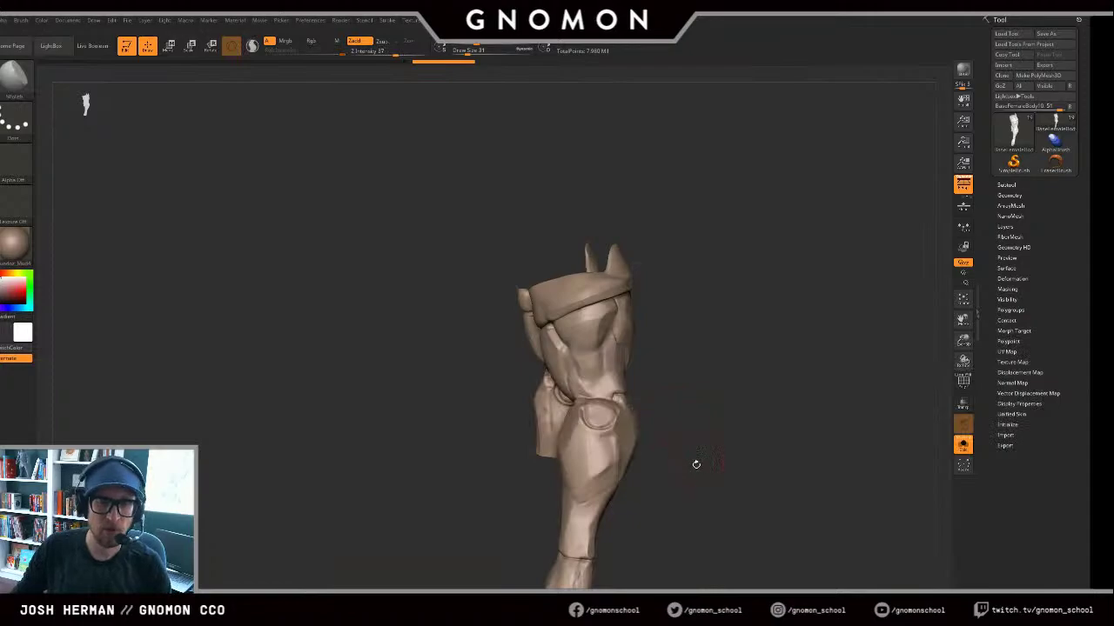
alt+drag(687, 449, 667, 400)
right_drag(666, 401, 592, 400)
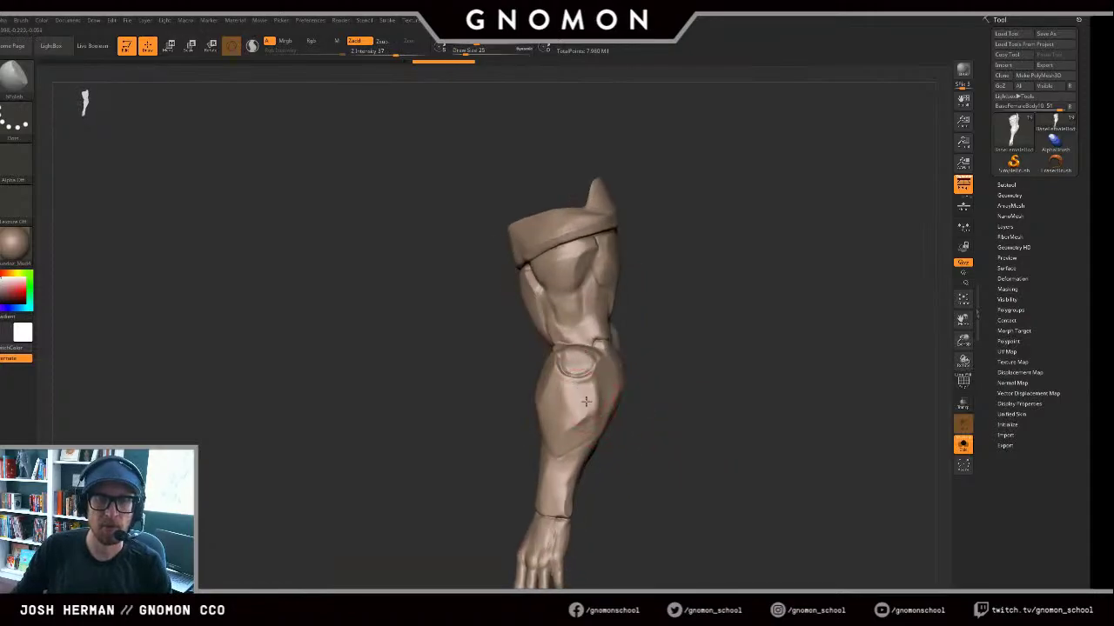
shift+drag(586, 401, 585, 390)
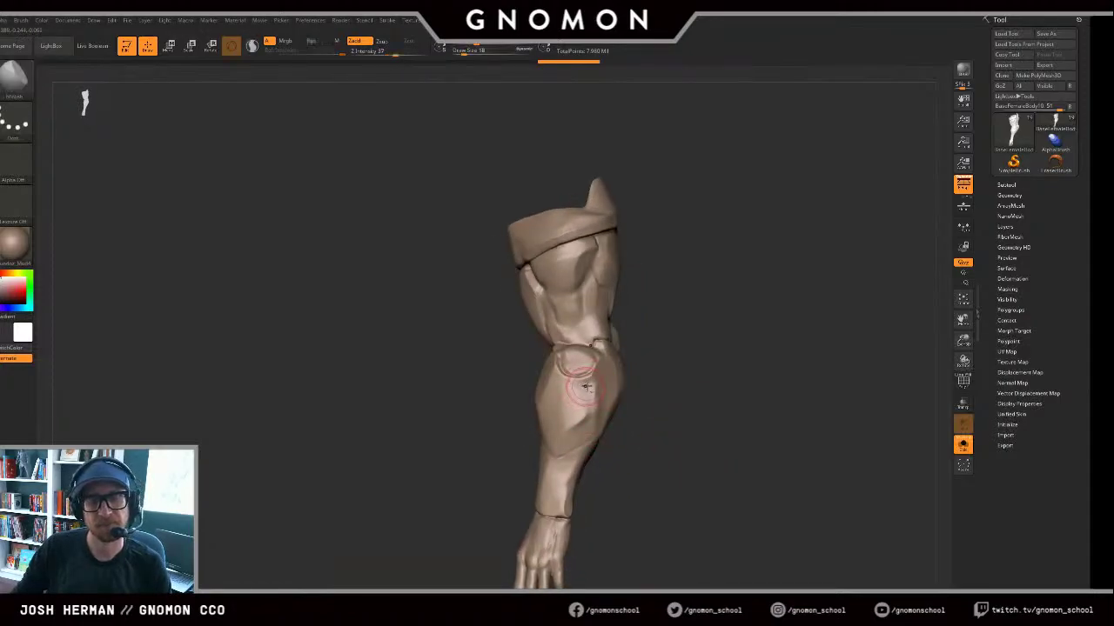
mouse_move(574, 420)
mouse_down()
mouse_move(585, 416)
mouse_move(570, 401)
mouse_up()
mouse_move(652, 382)
mouse_down()
mouse_move(587, 385)
mouse_move(706, 378)
mouse_move(652, 373)
mouse_move(669, 330)
mouse_move(704, 340)
mouse_move(670, 343)
mouse_up()
Step: Reshape the forearm contour around the elbow disc with the Move brush
key(b)
key(m)
key(v)
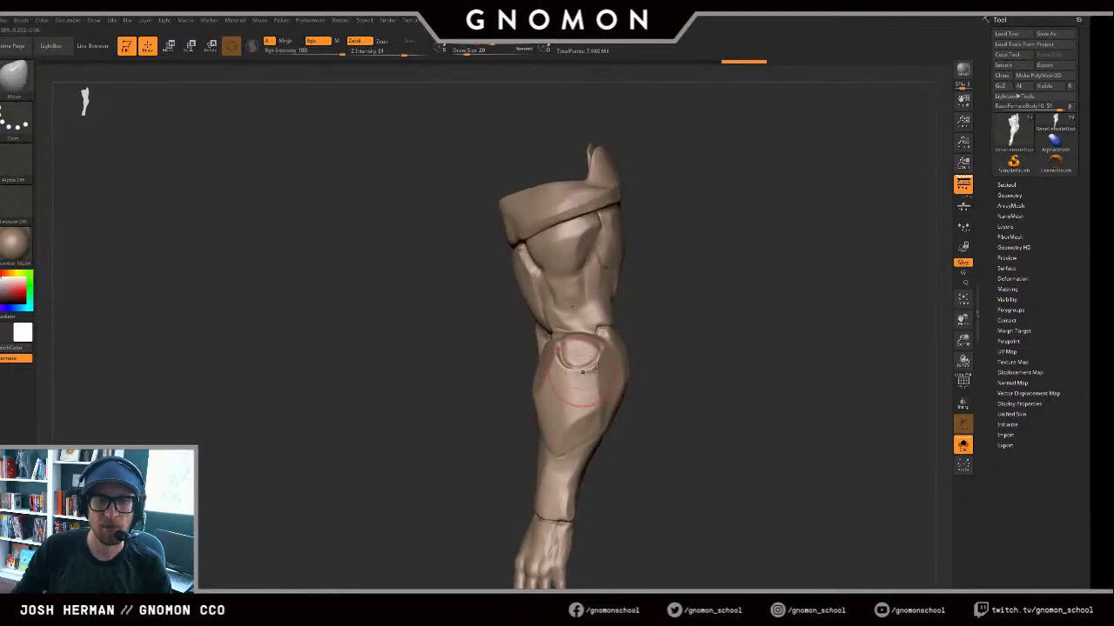
drag(582, 371, 614, 343)
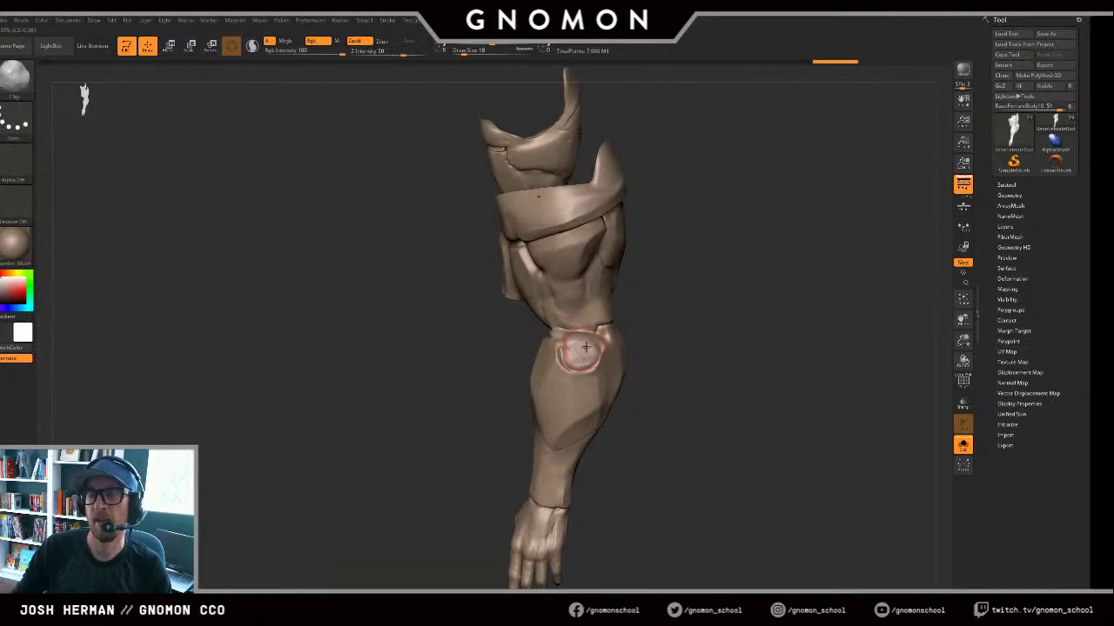
Step: Refine the rim and centre of the elbow disc with the Clay brush, going from draw size 23 to 12
key(bracketright)
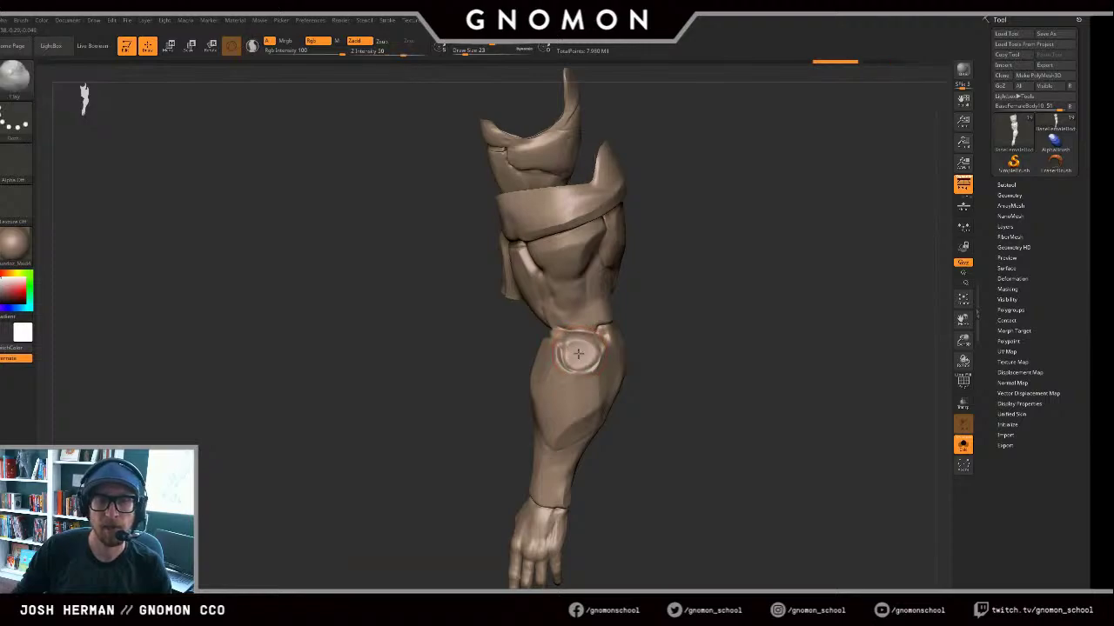
drag(660, 329, 682, 322)
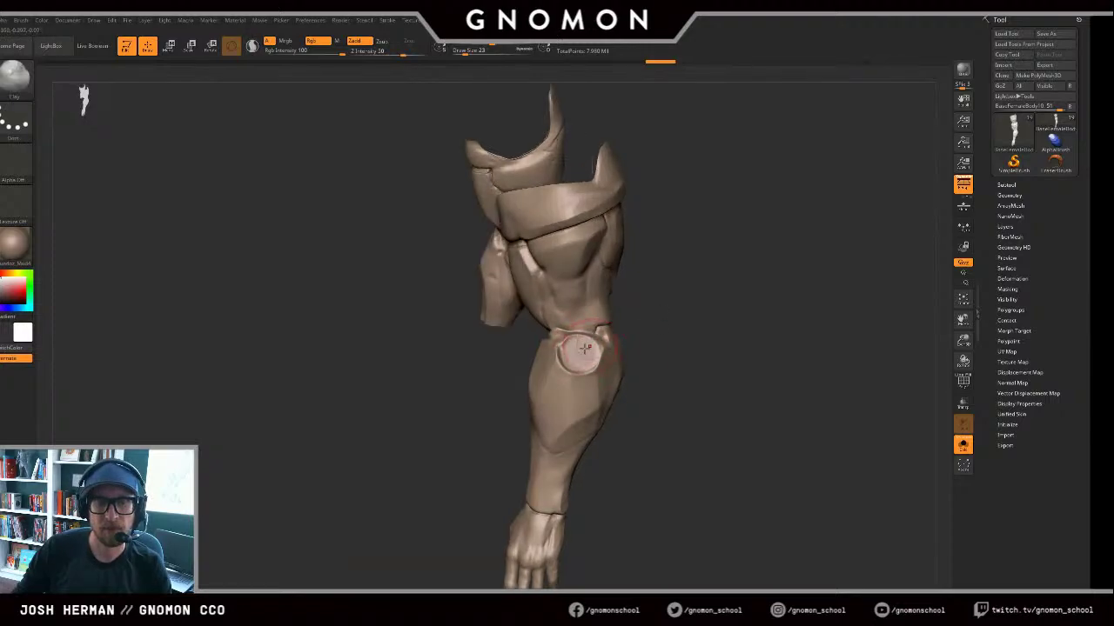
mouse_move(582, 352)
right_down()
mouse_move(667, 325)
mouse_move(578, 355)
right_up()
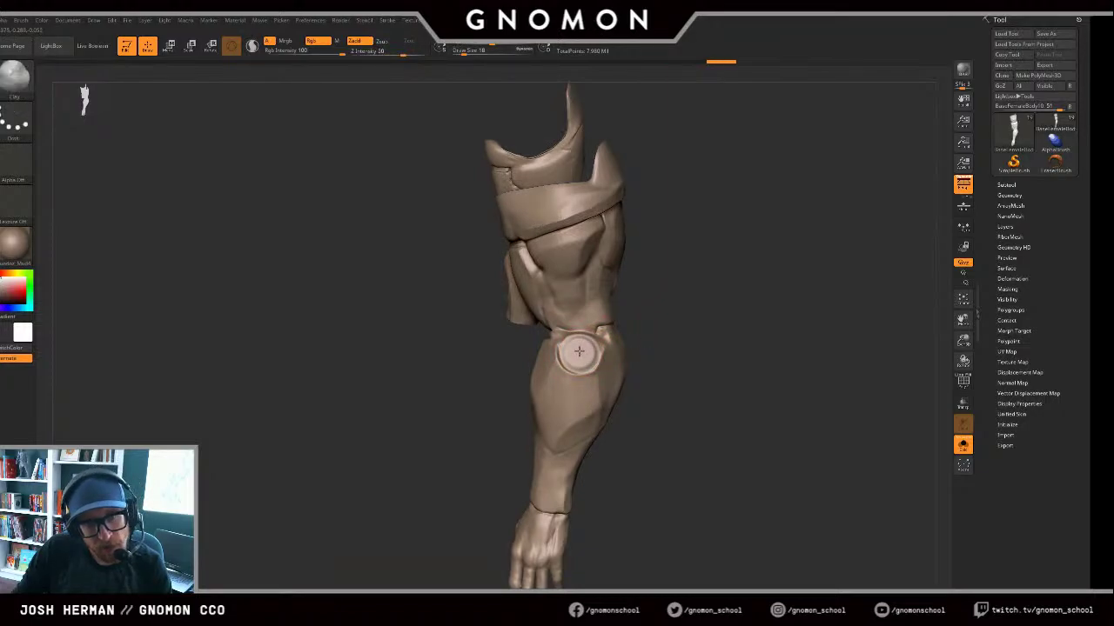
key([)
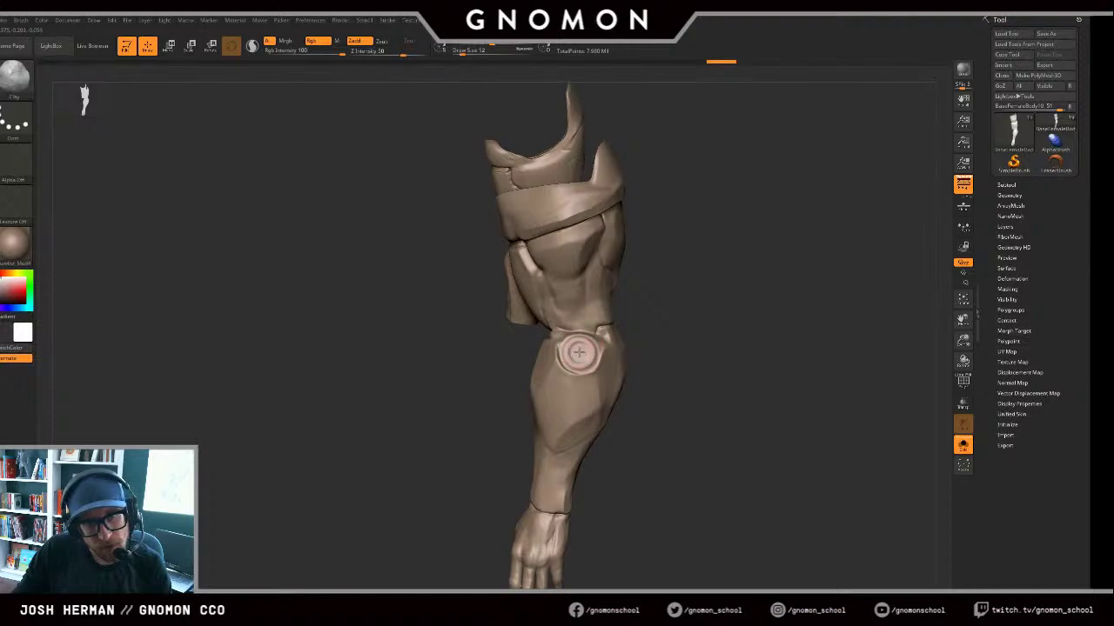
right_drag(578, 352, 710, 323)
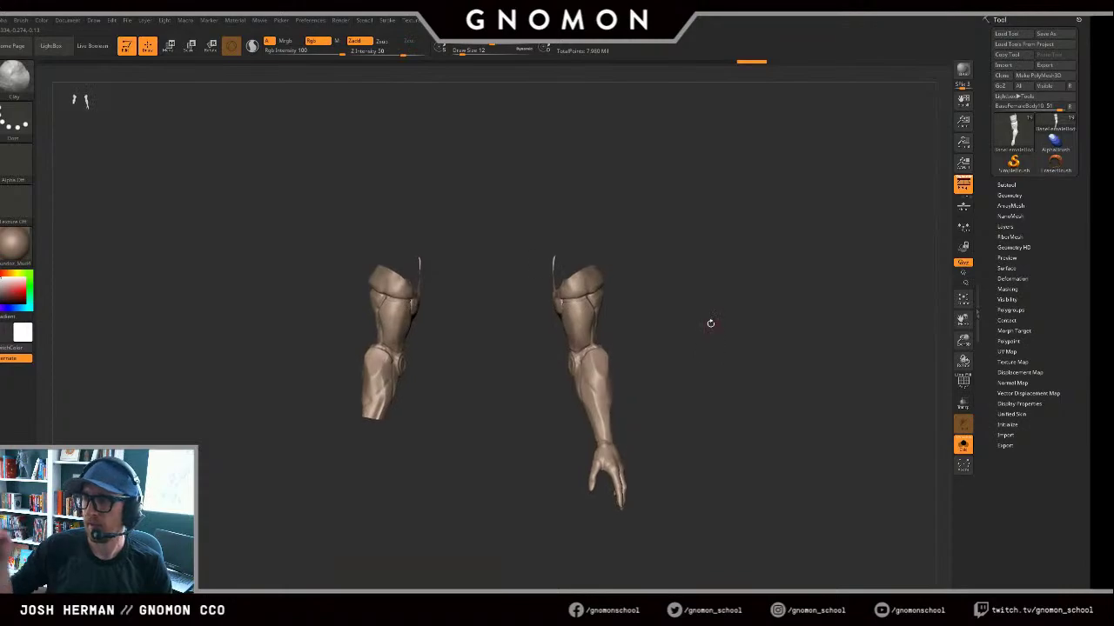
Step: Show the whole figure again and adjust the forearm and elbow silhouette with the Move brush
key(alt+shift+s)
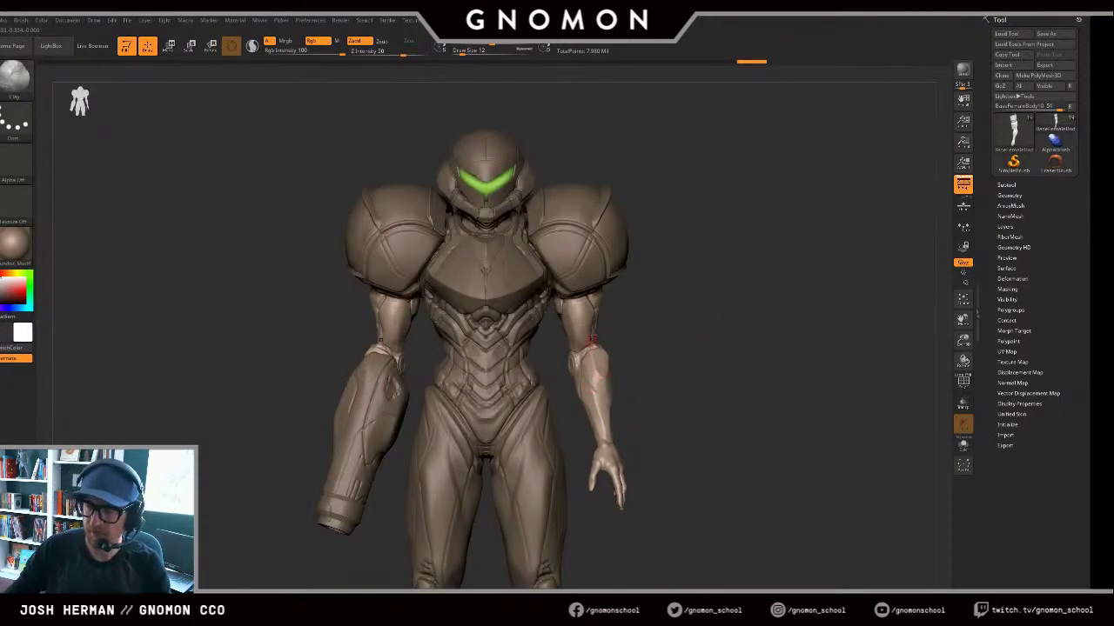
drag(700, 342, 707, 305)
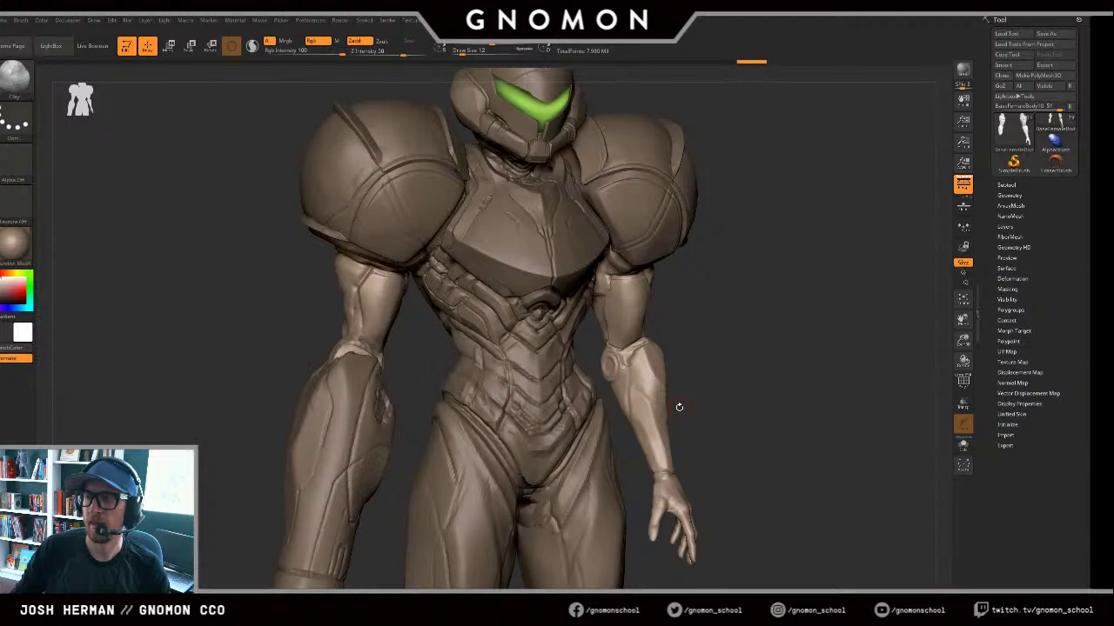
drag(774, 307, 610, 377)
key(b)
key(m)
key(v)
mouse_move(689, 362)
mouse_down()
mouse_move(642, 368)
mouse_move(600, 386)
mouse_move(643, 383)
mouse_move(610, 384)
mouse_move(569, 412)
mouse_up()
mouse_move(618, 381)
mouse_down()
mouse_move(614, 366)
mouse_move(621, 377)
mouse_up()
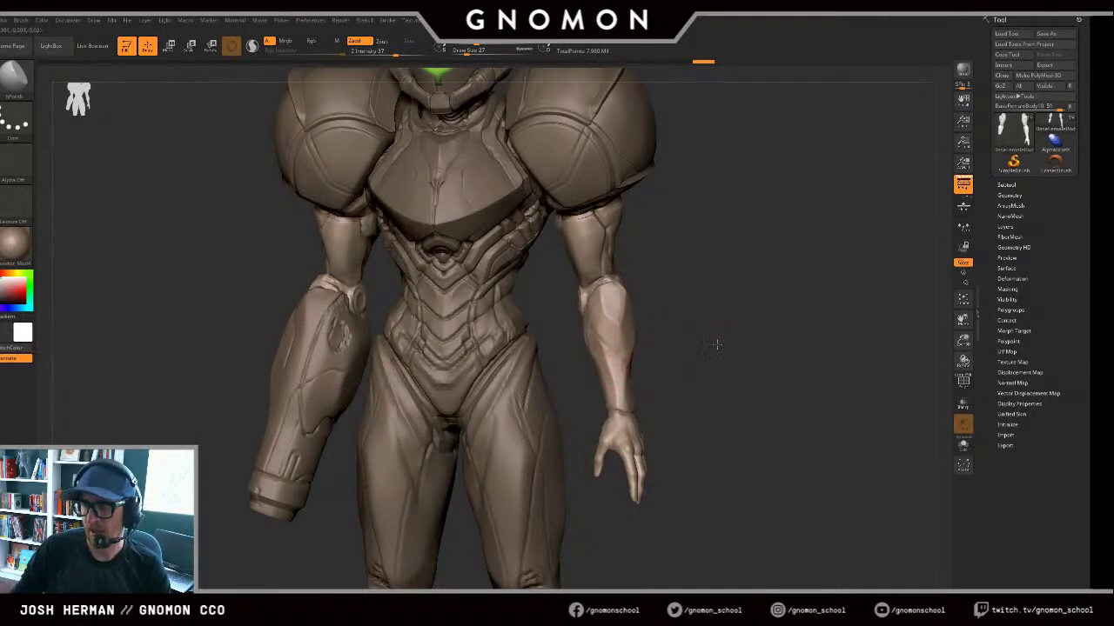
Step: Flatten the planes on the front of the forearm with the hPolish brush, reducing the draw size from 27 to 18
drag(723, 334, 567, 352)
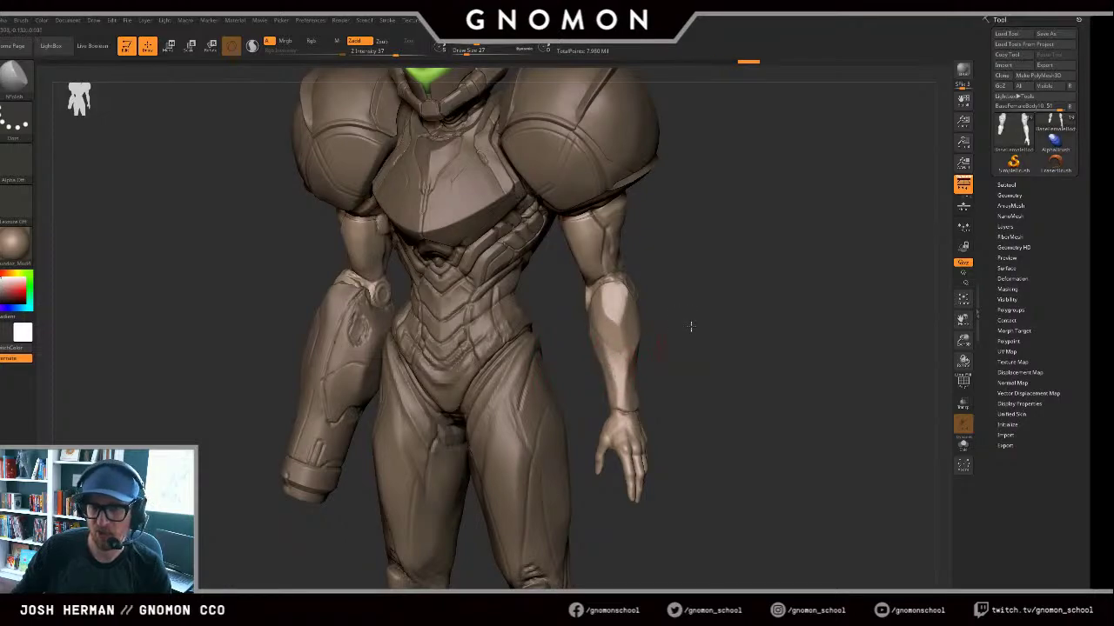
mouse_move(691, 326)
mouse_down()
mouse_move(609, 377)
mouse_move(635, 368)
mouse_move(620, 348)
mouse_up()
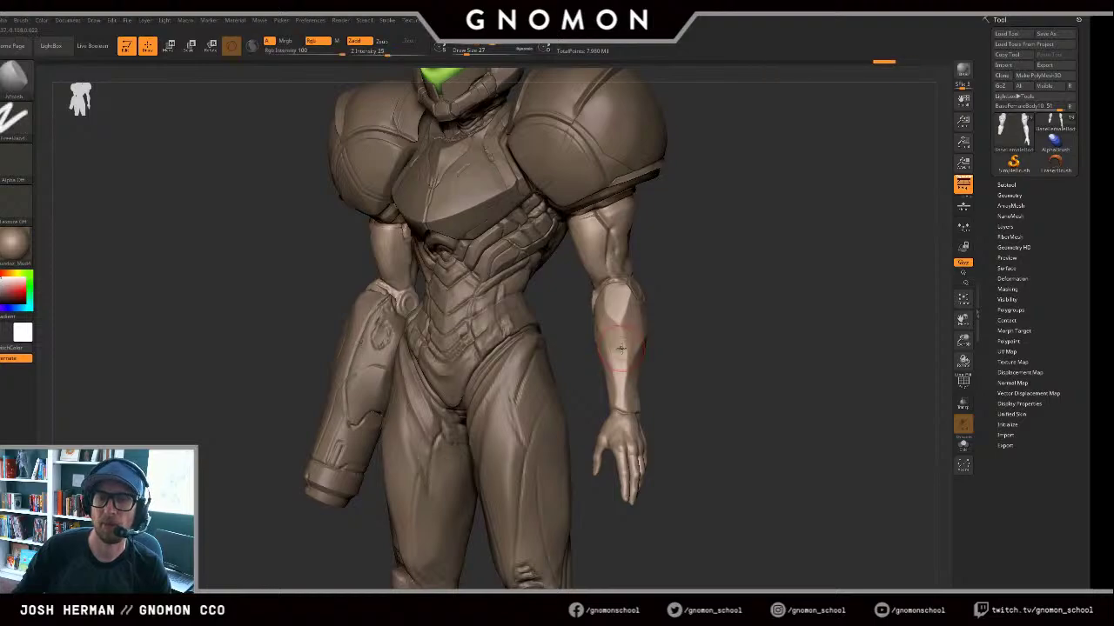
key([)
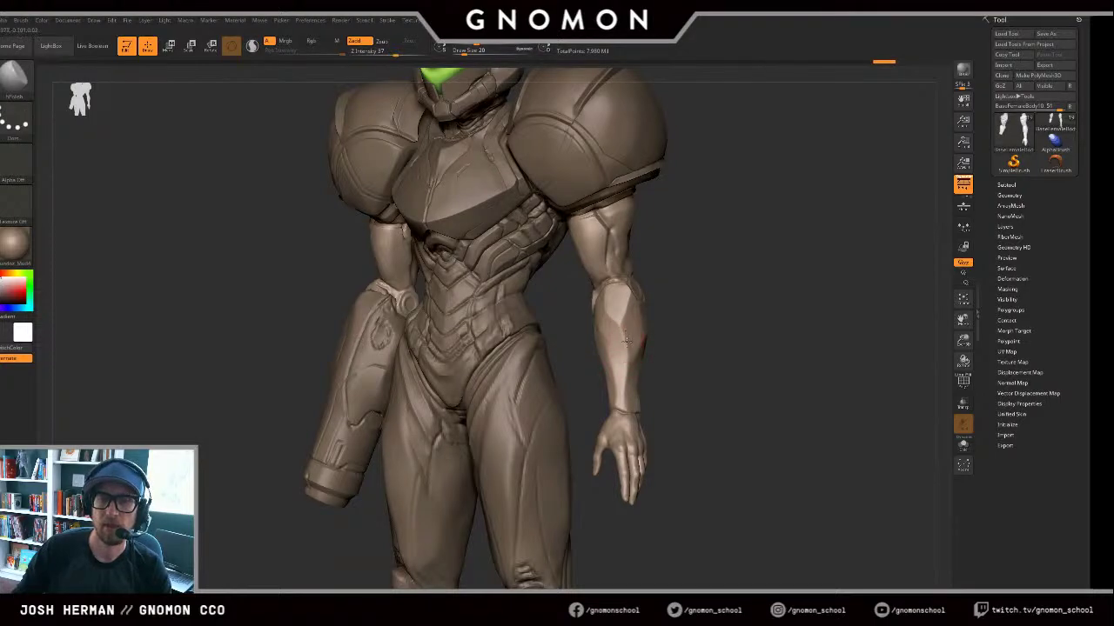
key(s)
drag(626, 352, 621, 372)
click(619, 357)
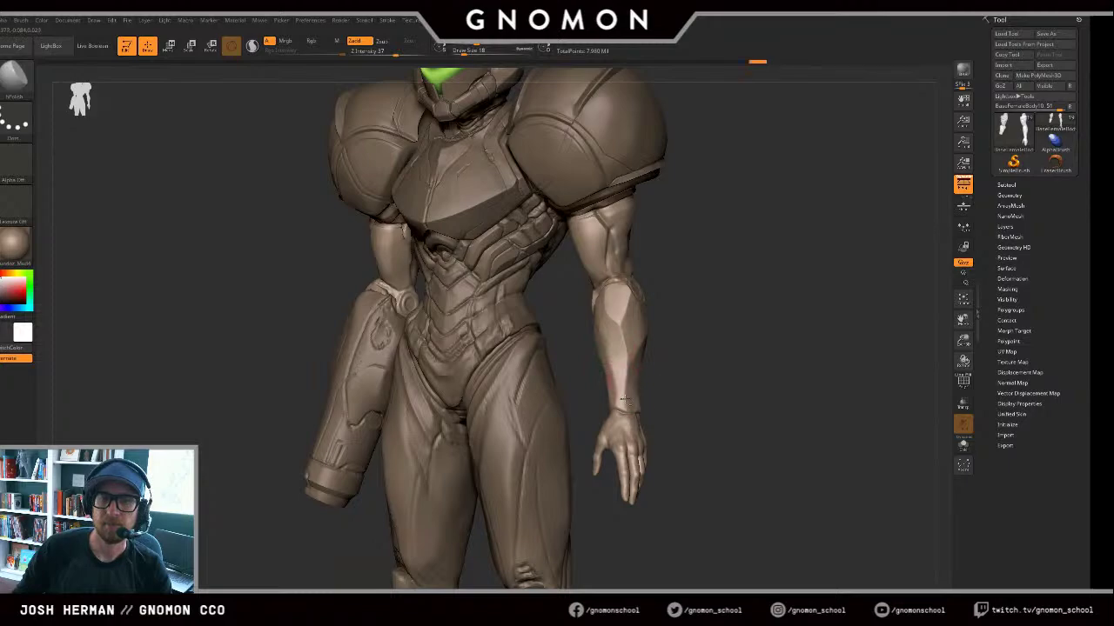
Step: Polish the outer side of the forearm down to the wrist with the hPolish brush at draw size 18
drag(687, 390, 634, 393)
key(ctrl+shift+z)
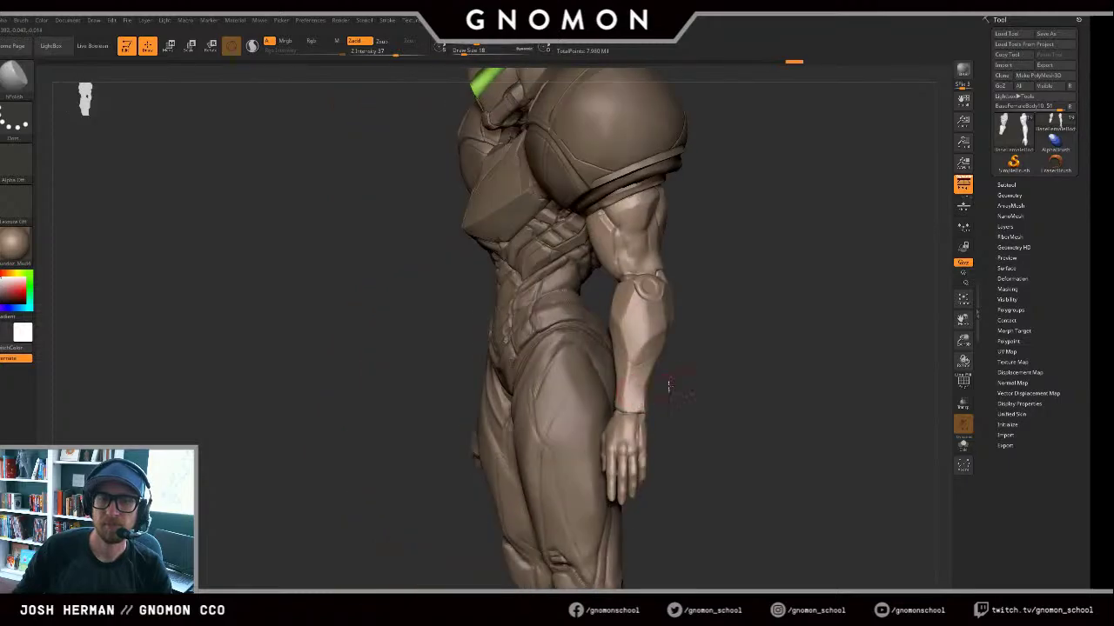
key(ctrl+shift+z)
key(ctrl+shift+z)
key(ctrl+shift+z)
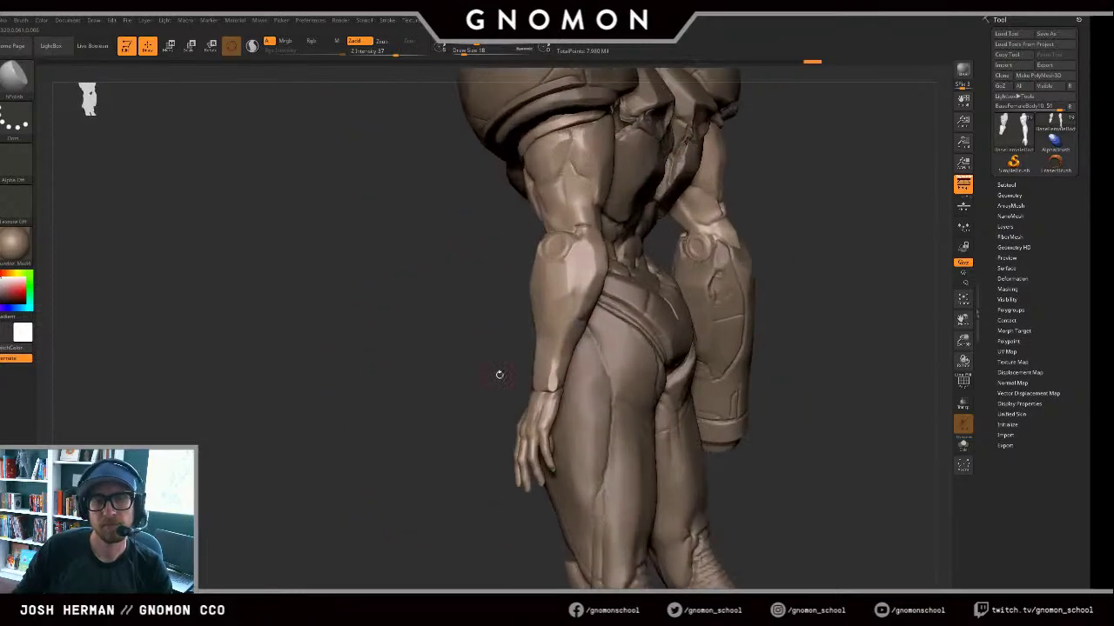
key(ctrl+shift+z)
key(ctrl+shift+z)
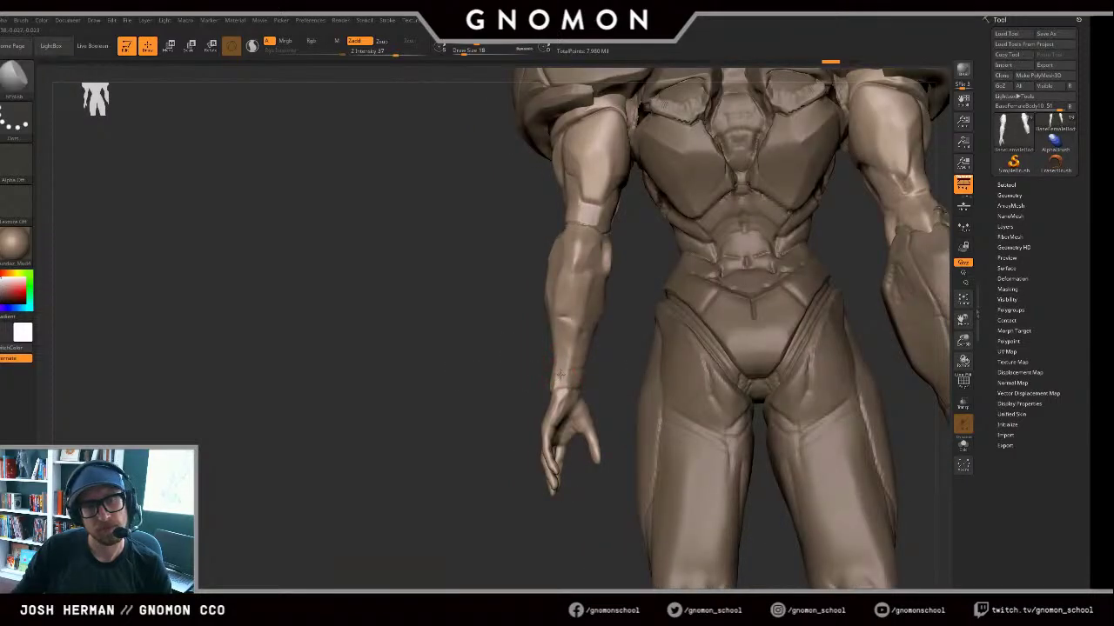
Step: Polish the back and inner side of the forearm near the wrist with hPolish, raising the draw size to 27
key(ctrl+shift+z)
key(ctrl+shift+z)
key(ctrl+shift+z)
key(ctrl+shift+z)
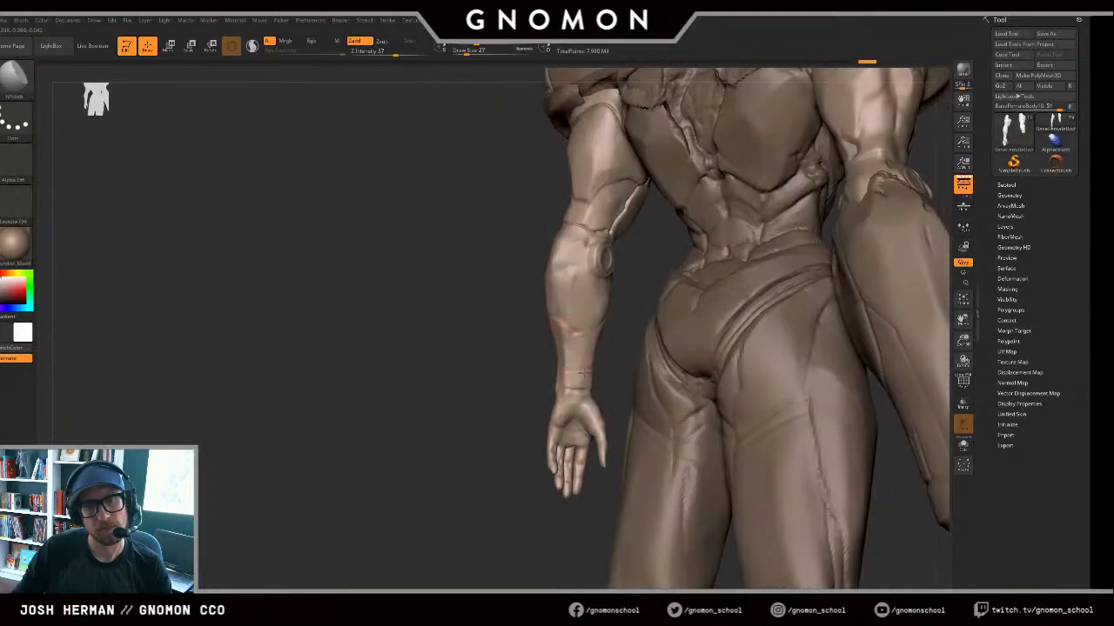
key(ctrl+shift+z)
key(ctrl+shift+z)
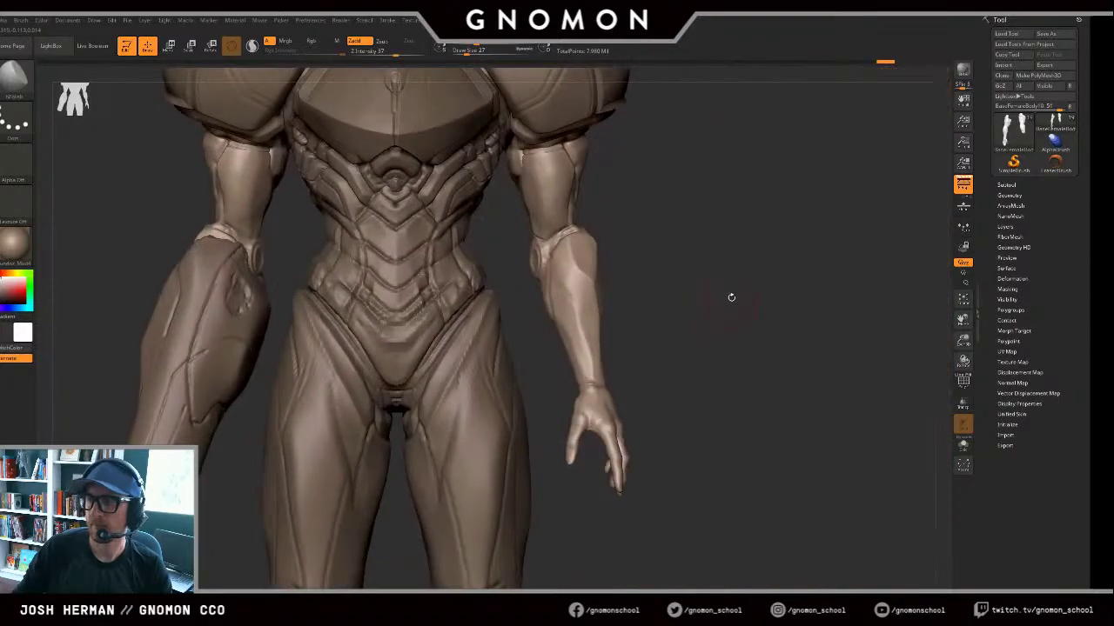
Step: Mask the hand and wrist at a lower subdivision level, inverting the mask to leave only the hand editable
mouse_move(737, 289)
alt+mouse_down()
mouse_move(823, 386)
mouse_move(803, 363)
mouse_move(825, 375)
mouse_move(801, 376)
mouse_move(801, 315)
alt+mouse_up()
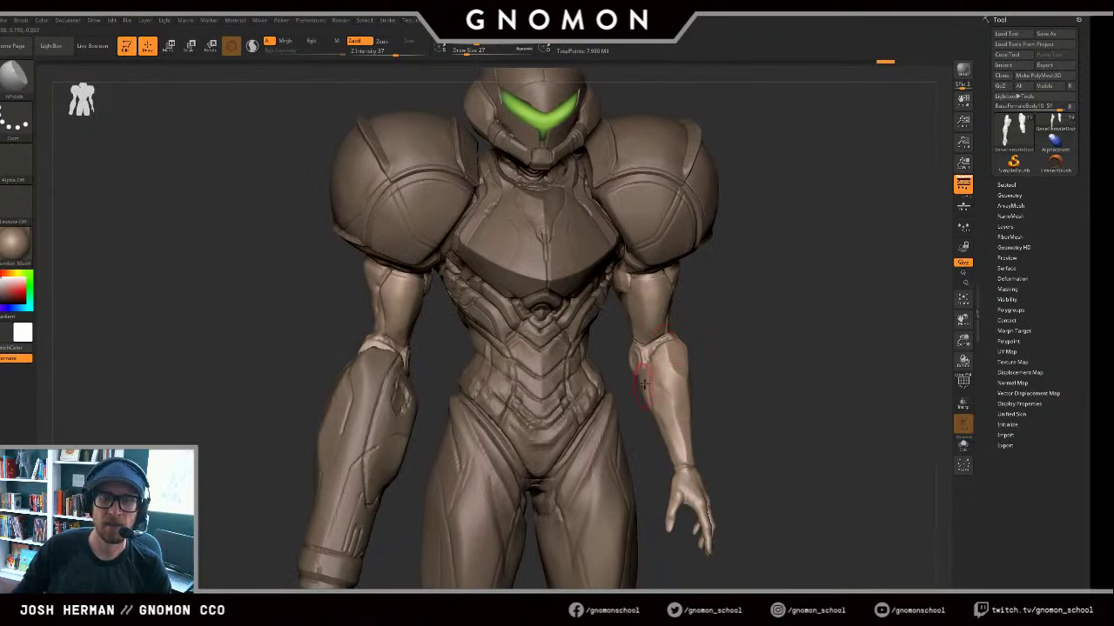
drag(742, 342, 724, 348)
alt+drag(740, 488, 719, 434)
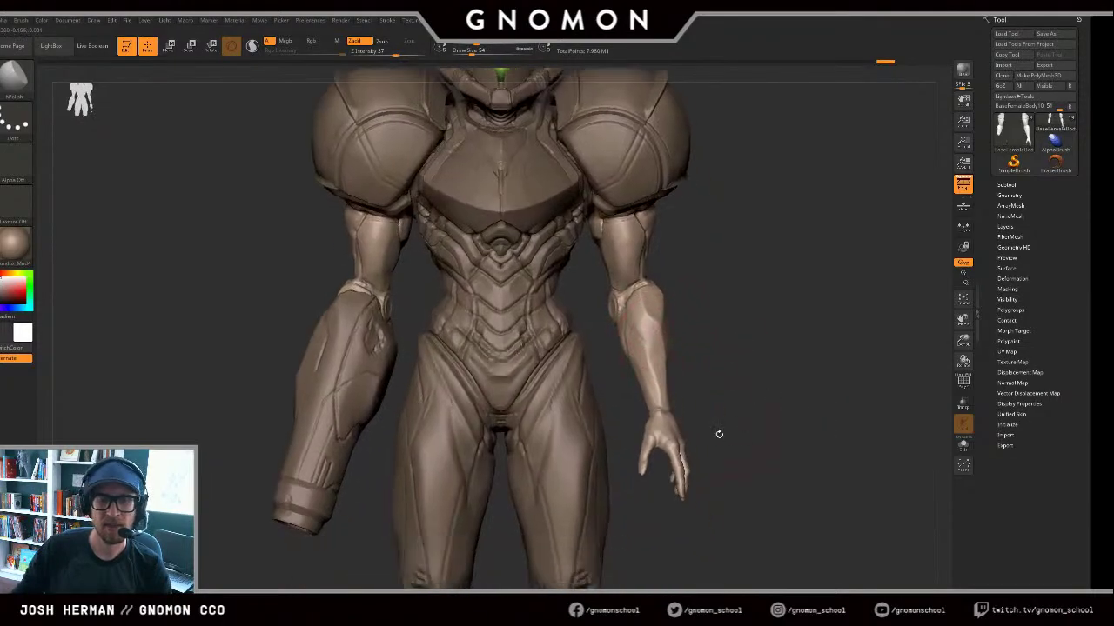
mouse_move(729, 534)
ctrl+mouse_down()
mouse_move(678, 501)
mouse_move(625, 381)
ctrl+mouse_up()
key(shift+d)
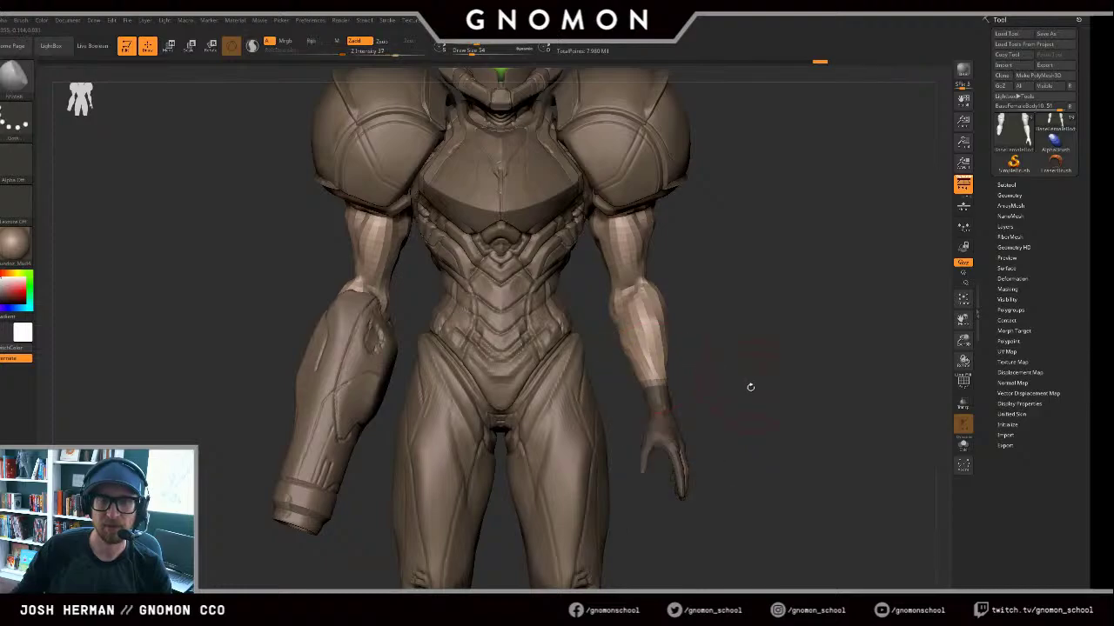
alt+drag(750, 388, 690, 399)
ctrl+click(672, 417)
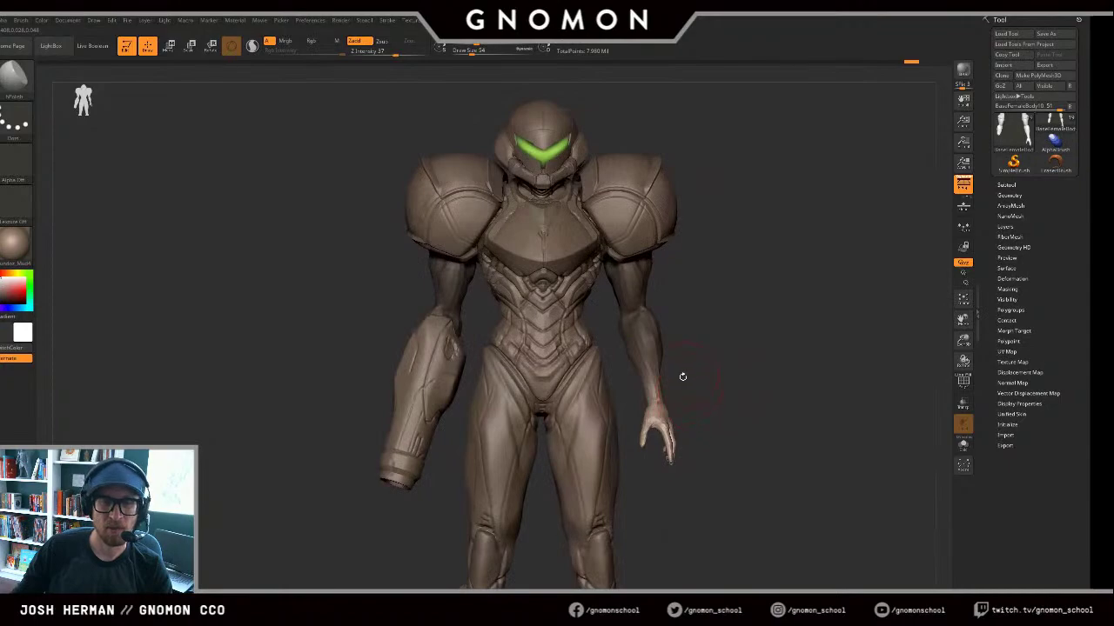
Step: Rotate the unmasked hand at the wrist using a transpose line along the forearm, and return to draw mode
key(e)
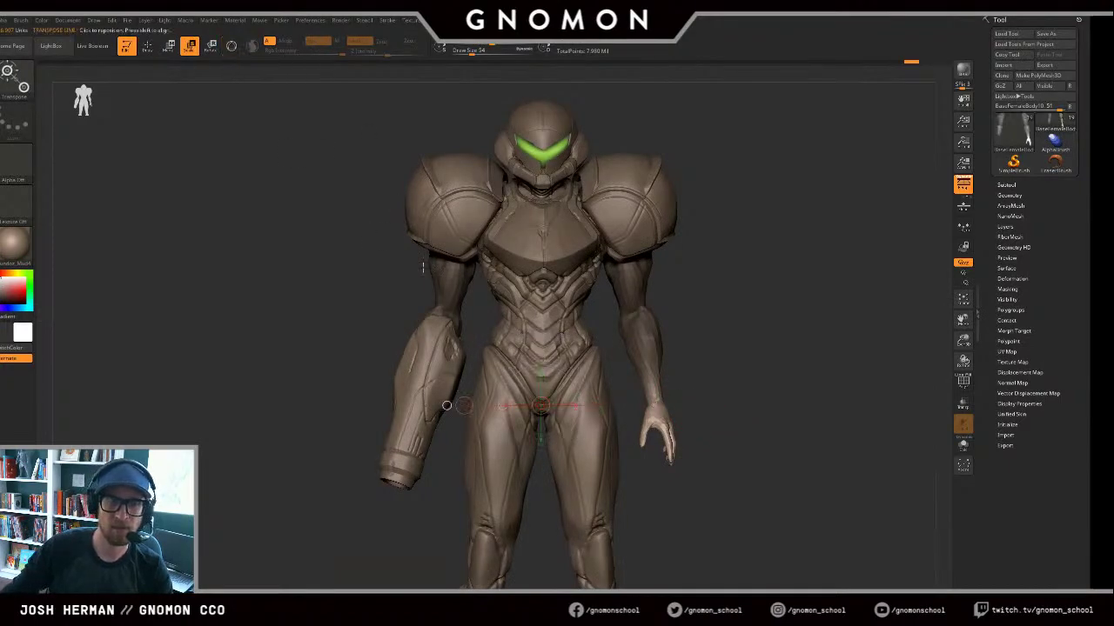
key(r)
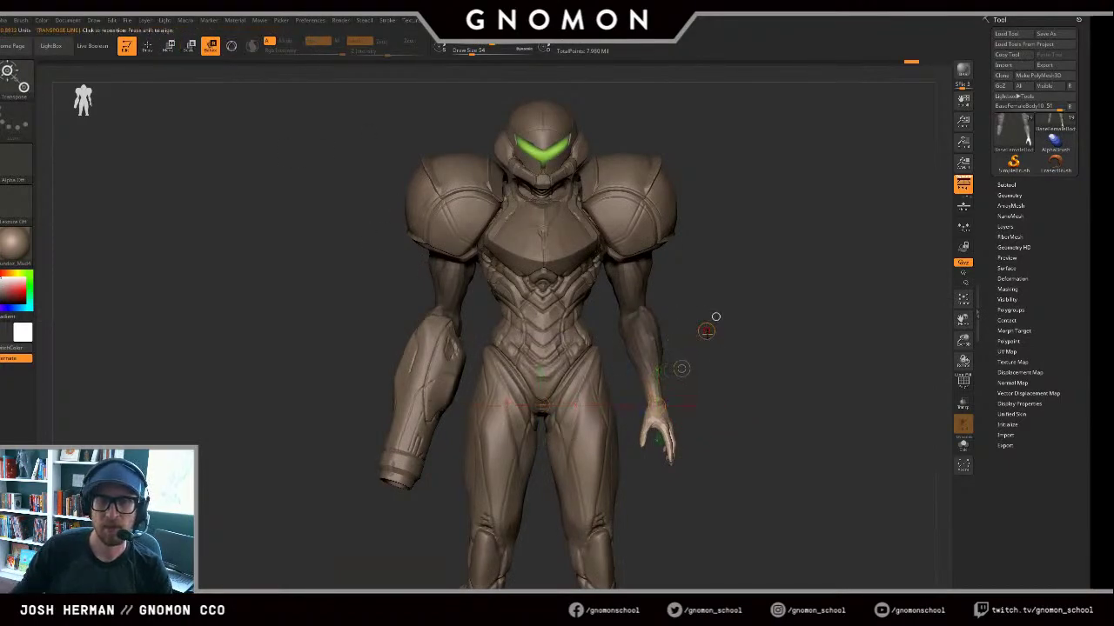
drag(659, 431, 659, 423)
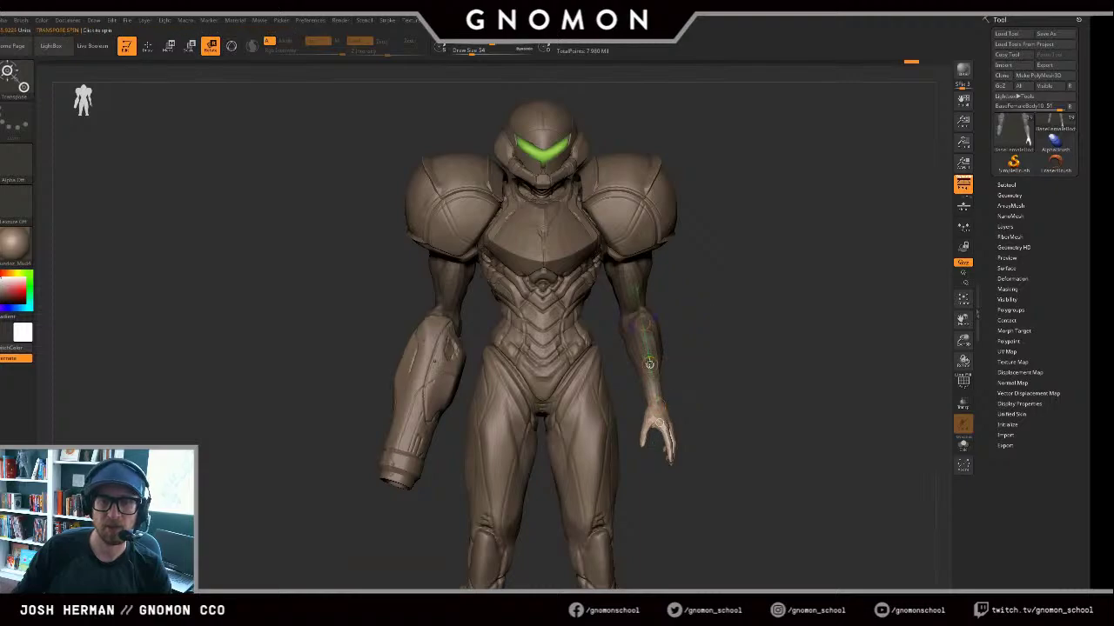
mouse_move(649, 366)
mouse_down()
mouse_move(665, 401)
mouse_move(766, 396)
mouse_move(716, 403)
mouse_move(765, 399)
mouse_move(747, 402)
mouse_up()
mouse_move(744, 388)
alt+mouse_down()
mouse_move(740, 411)
mouse_move(713, 417)
mouse_move(675, 292)
mouse_move(677, 339)
alt+mouse_up()
key(q)
Step: Lower the arm mesh by three subdivision levels and undo the last change
mouse_move(696, 418)
mouse_down()
mouse_move(661, 432)
mouse_move(653, 453)
mouse_move(592, 461)
mouse_move(588, 479)
mouse_up()
key(shift+d)
key(shift+d)
key(shift+d)
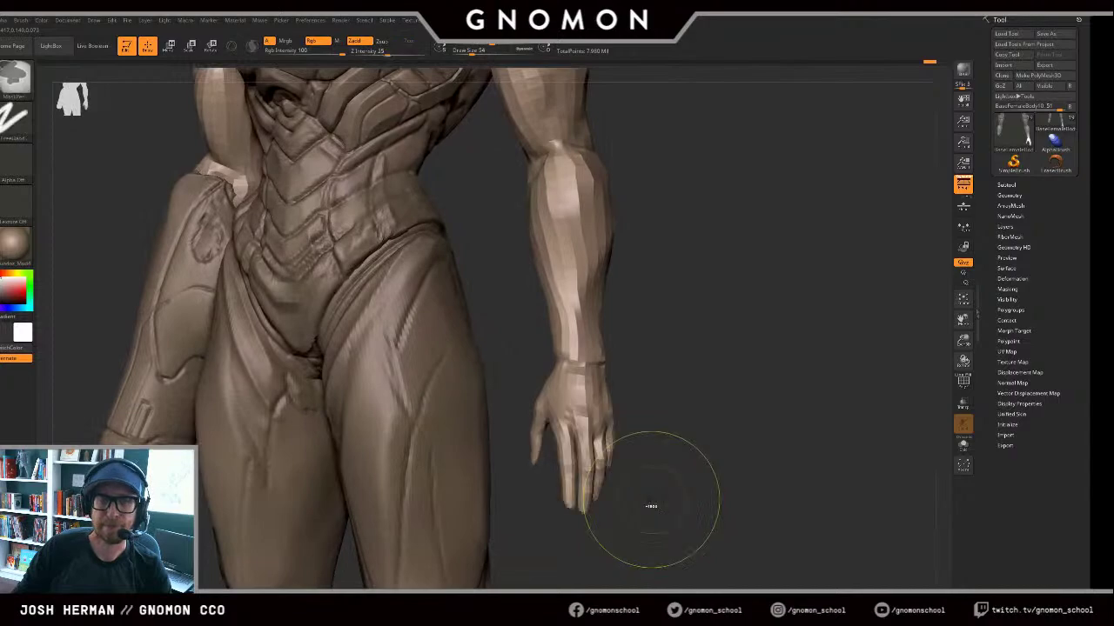
key(ctrl+z)
Step: Polish the wrist and the back of the hand with the hPolish brush at draw size 27
alt+drag(679, 492, 657, 423)
key(b)
key(h)
key(p)
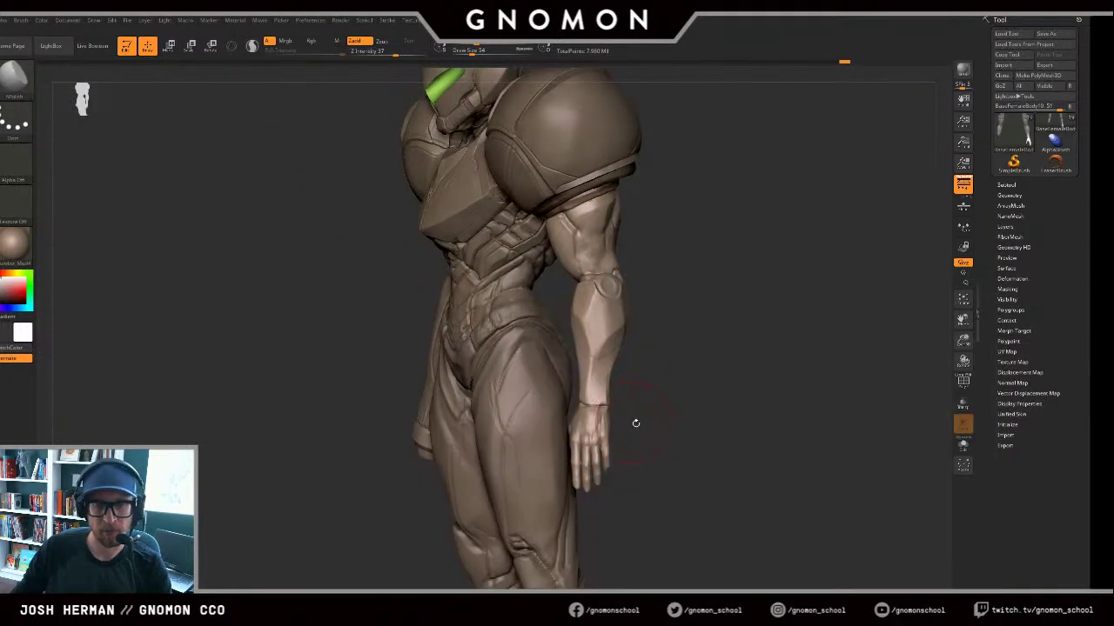
alt+click(598, 424)
mouse_move(600, 423)
mouse_down()
mouse_move(584, 424)
mouse_move(660, 415)
mouse_move(594, 421)
mouse_up()
drag(639, 413, 663, 414)
drag(583, 435, 579, 416)
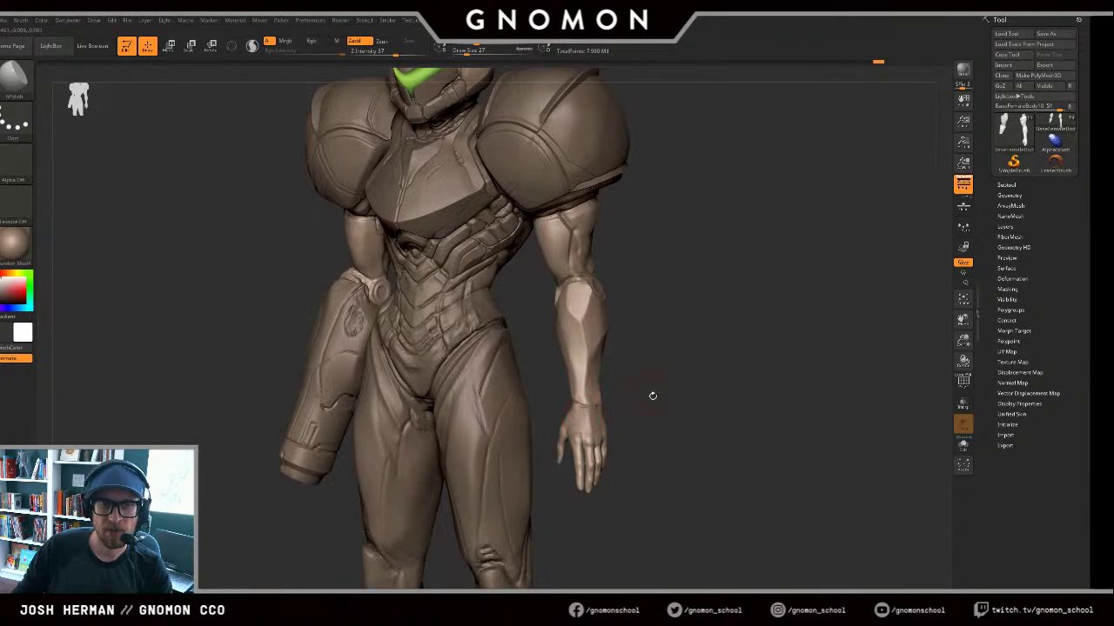
drag(651, 395, 672, 397)
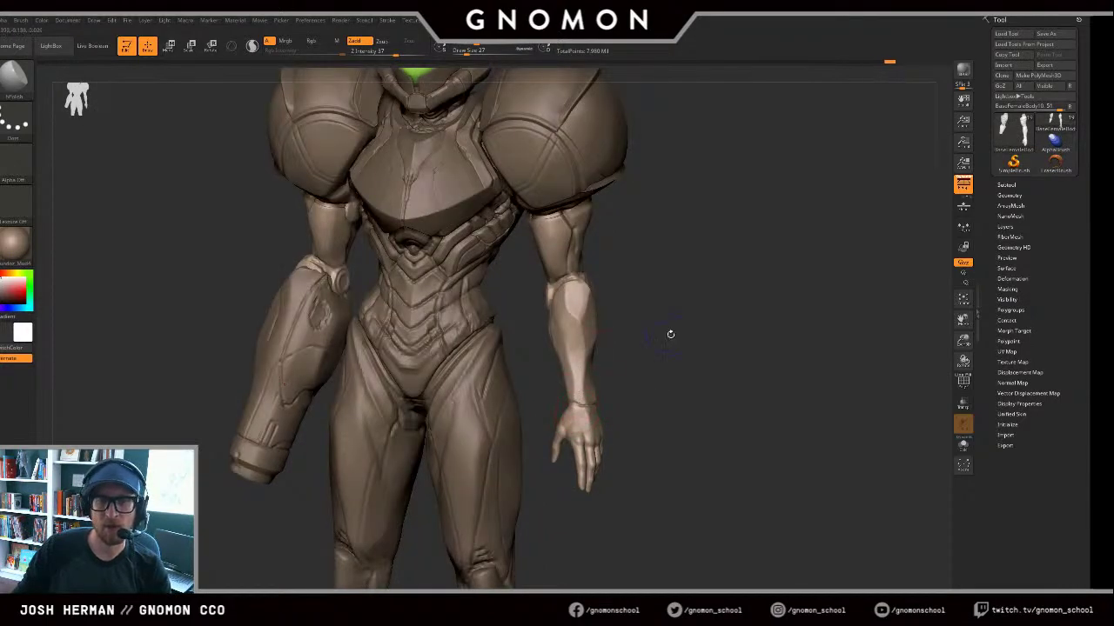
Step: Select the central abdomen armor subtool and toggle its polyframe on and off to check the mesh
drag(669, 333, 711, 463)
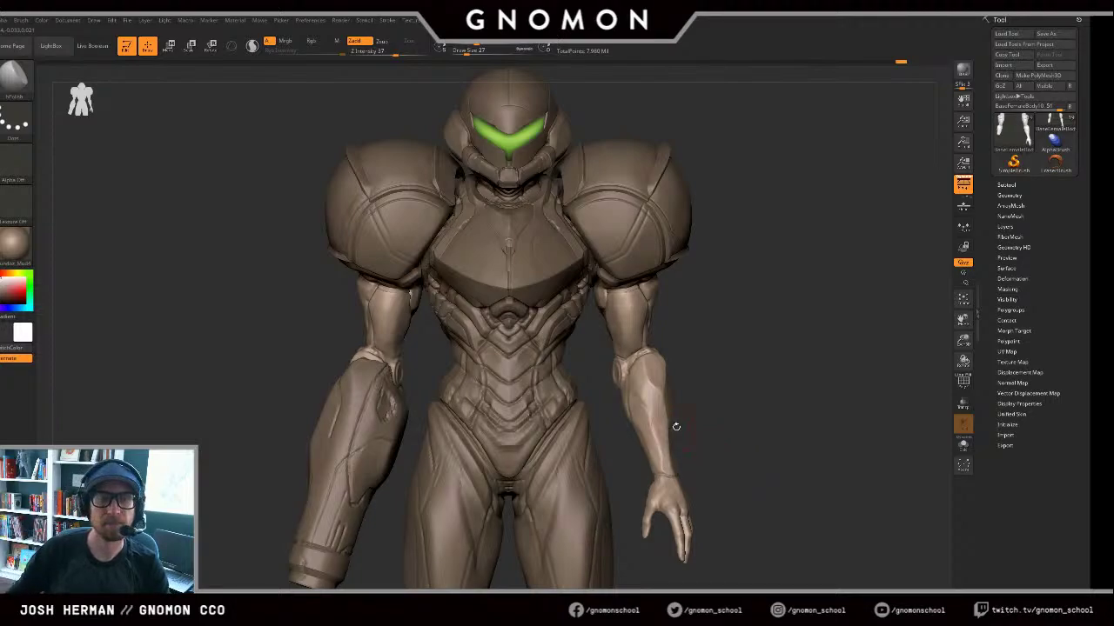
mouse_move(817, 423)
mouse_down()
mouse_move(833, 413)
mouse_move(790, 409)
mouse_move(805, 409)
mouse_up()
alt+click(467, 397)
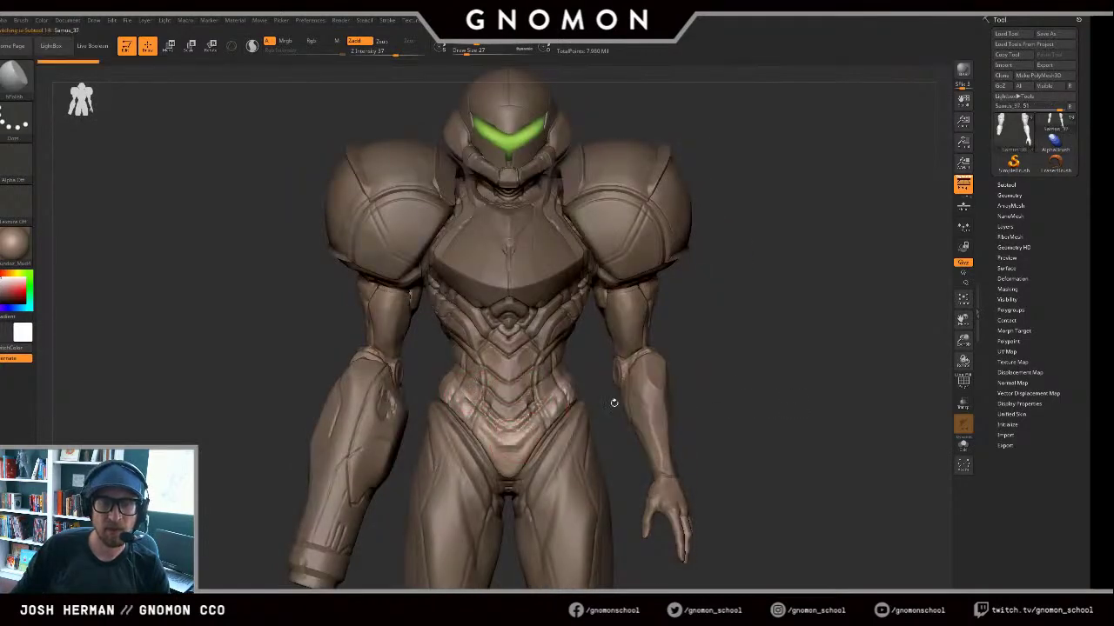
alt+click(501, 365)
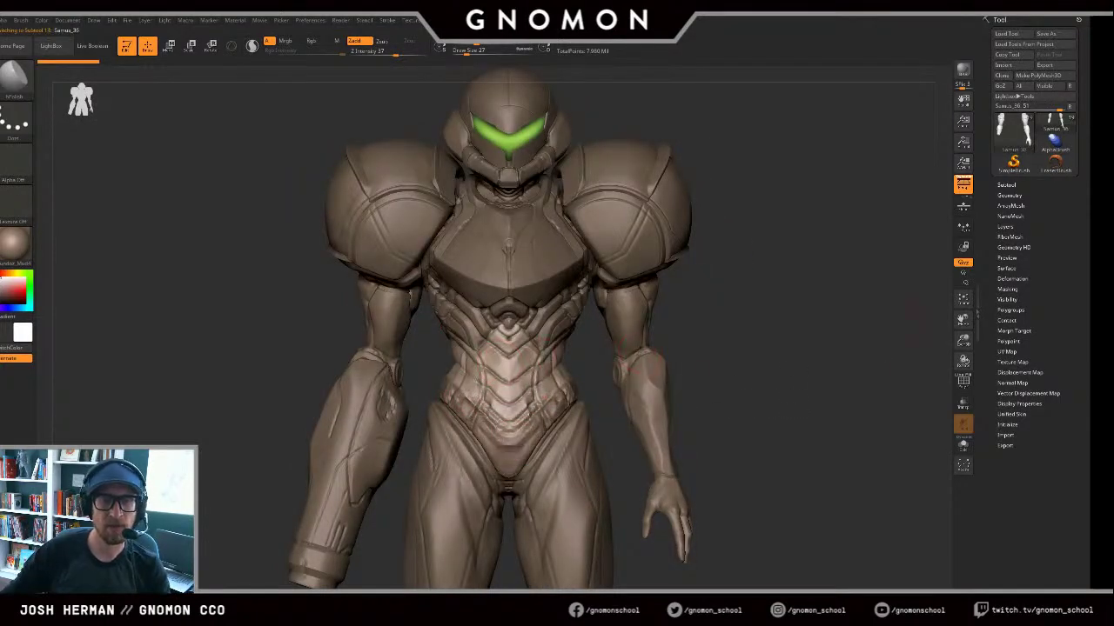
mouse_move(752, 312)
mouse_down()
mouse_move(766, 318)
mouse_move(736, 340)
mouse_move(750, 332)
mouse_move(737, 326)
mouse_up()
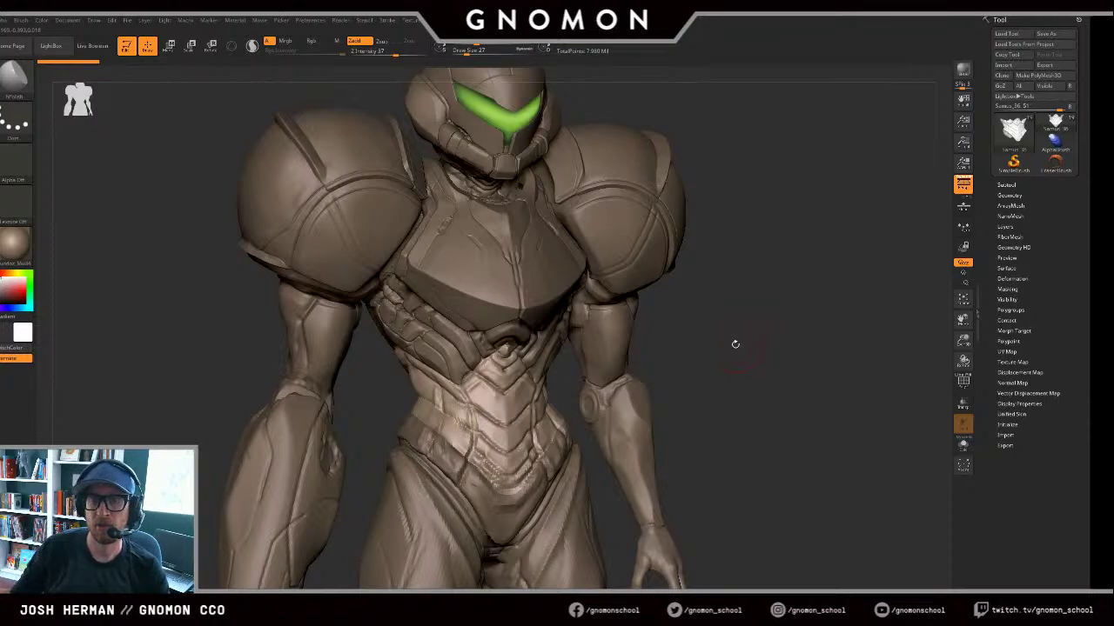
mouse_move(732, 370)
alt+mouse_down()
mouse_move(724, 340)
mouse_move(770, 348)
mouse_move(554, 351)
alt+mouse_up()
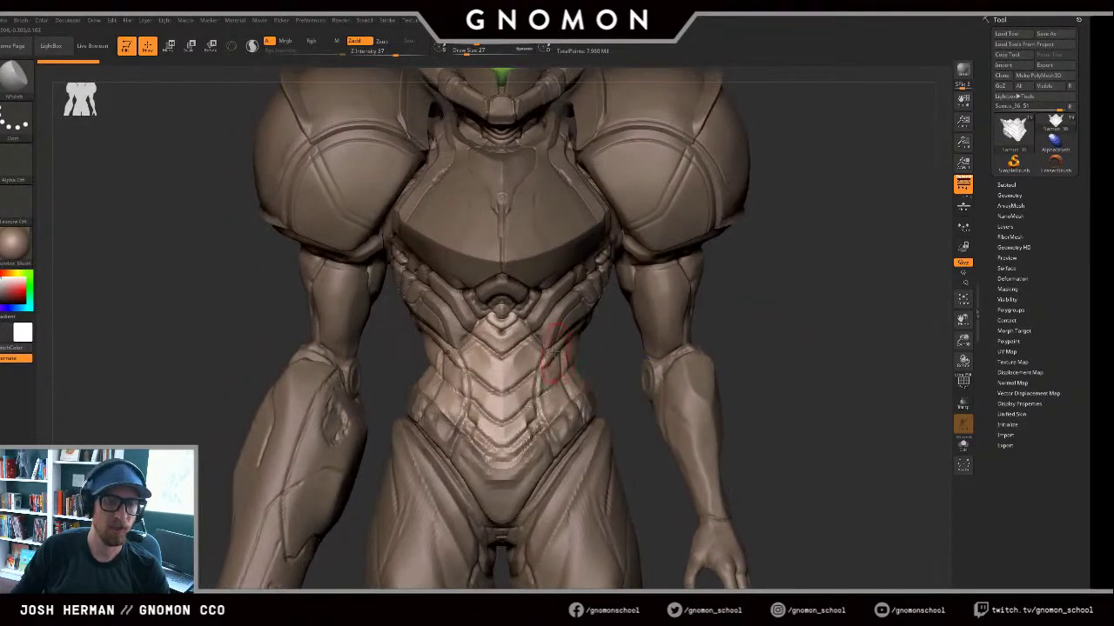
key(shift+f)
key(shift+f)
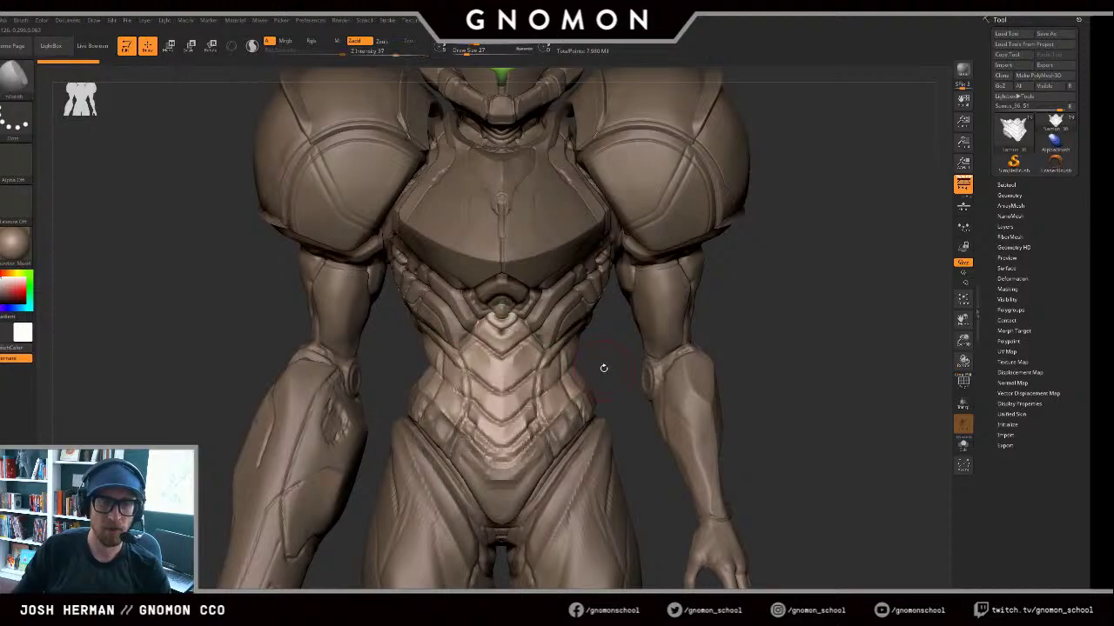
Step: Carve the panel creases on the side of the abdomen with the DamStandard brush, including the adjoining waist band
key(alt+s)
drag(609, 368, 673, 329)
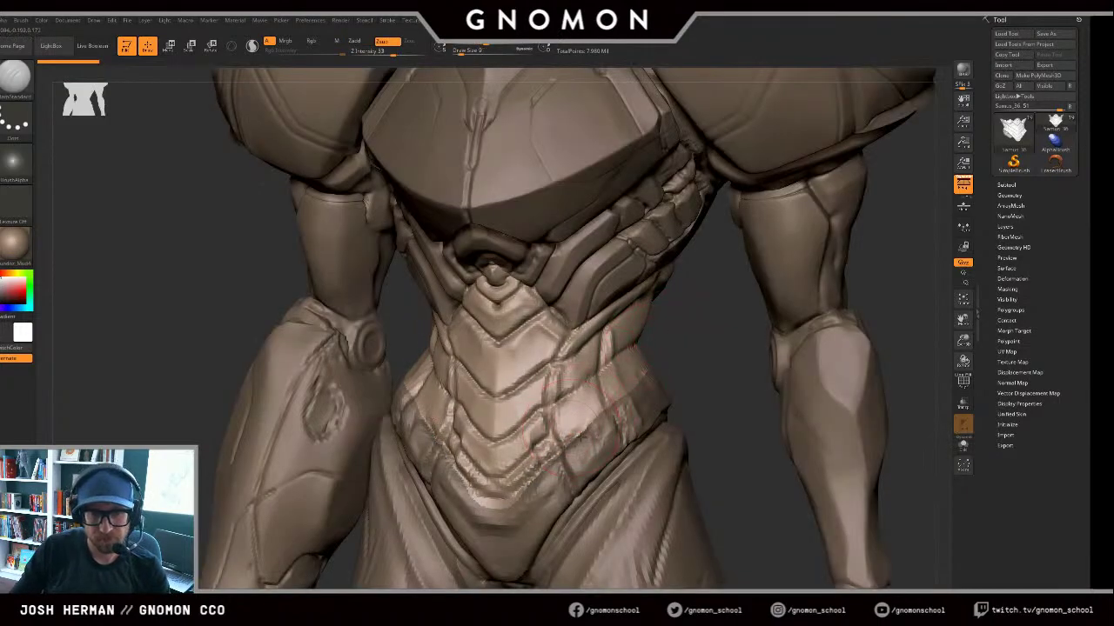
drag(669, 370, 581, 439)
alt+click(596, 416)
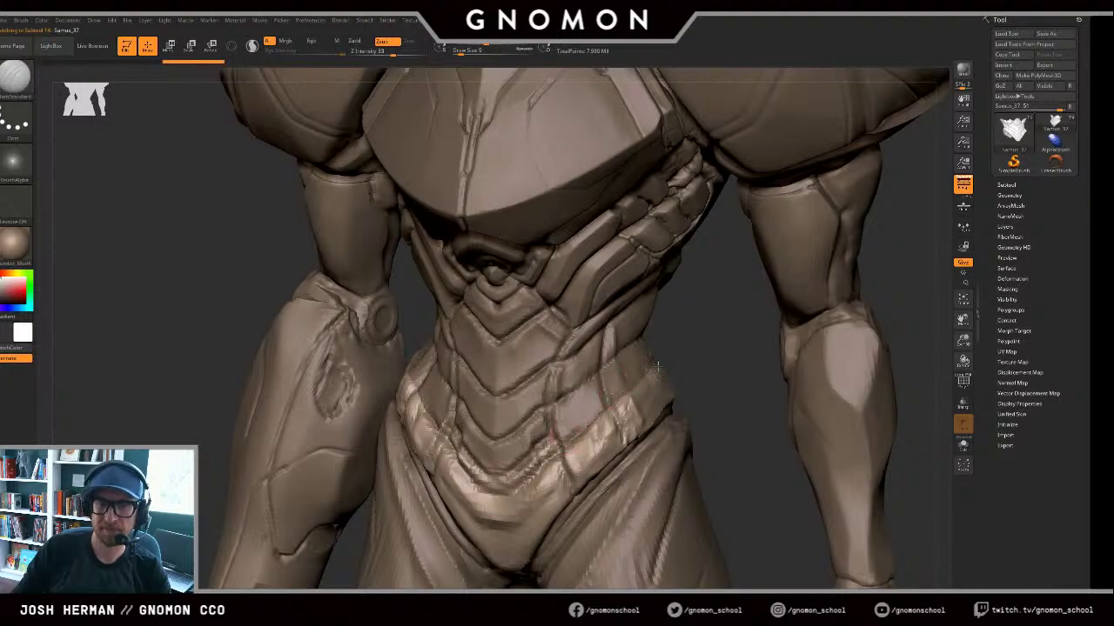
drag(666, 335, 562, 446)
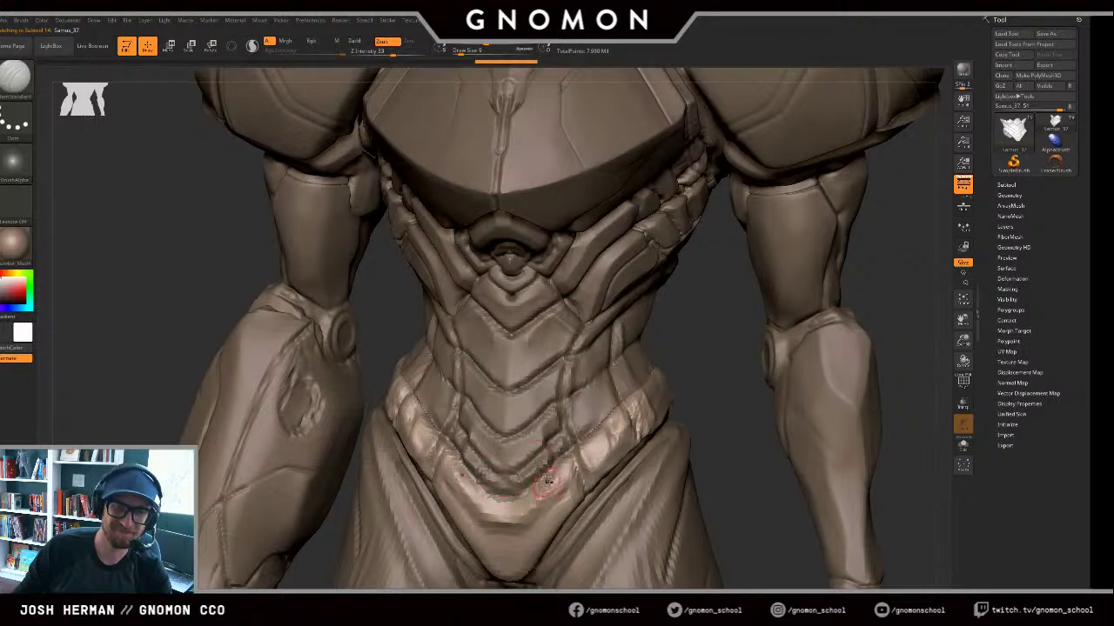
Step: Reselect the central abdomen subtool and subdivide its mesh once
alt+click(575, 446)
key(ctrl+d)
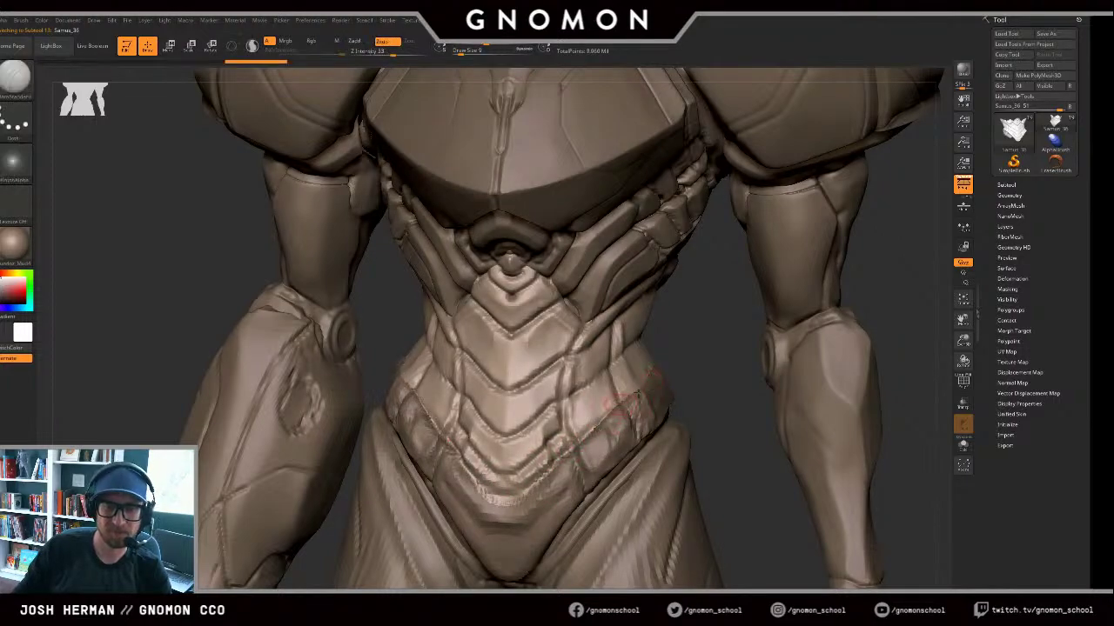
drag(670, 359, 690, 361)
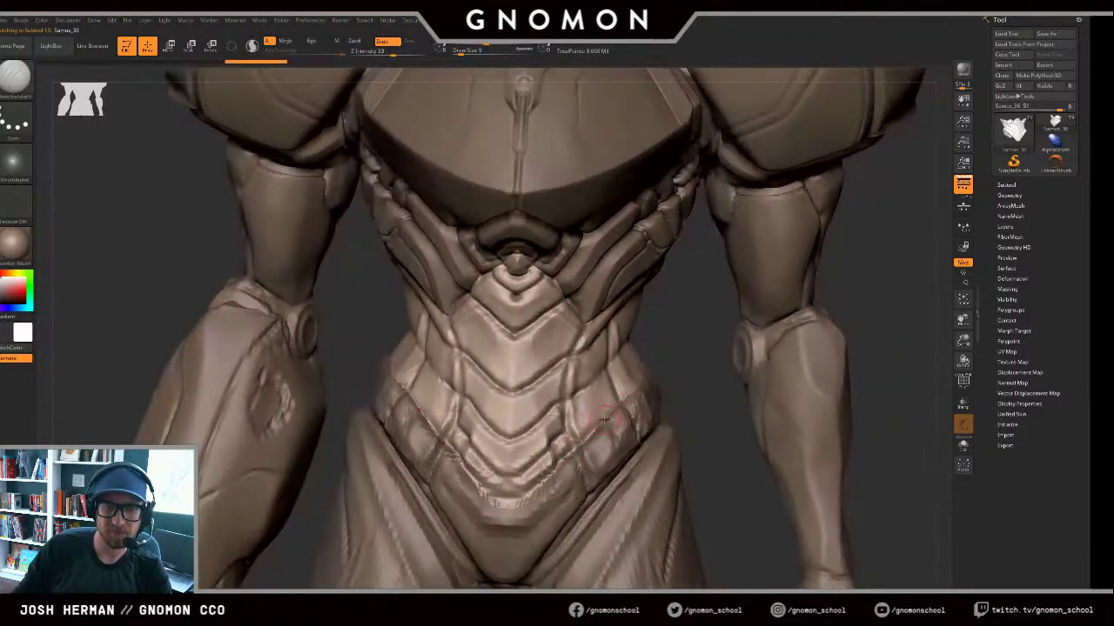
Step: Refine the seam between the waist band and the abdomen, and smooth the outer side plate of the abdomen
alt+click(536, 483)
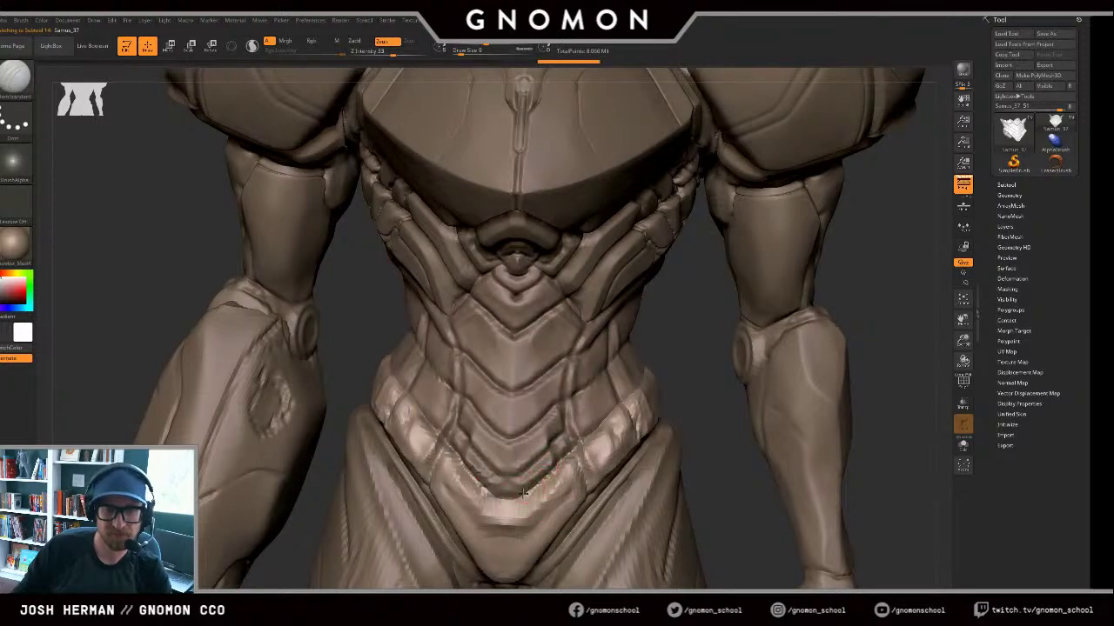
drag(676, 351, 638, 385)
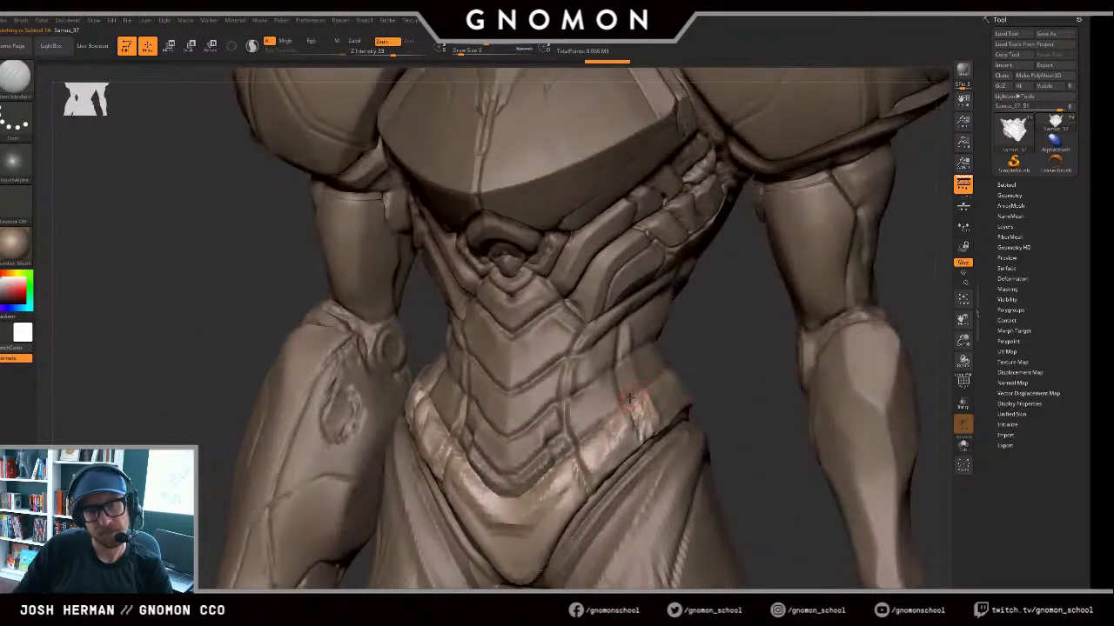
alt+click(625, 399)
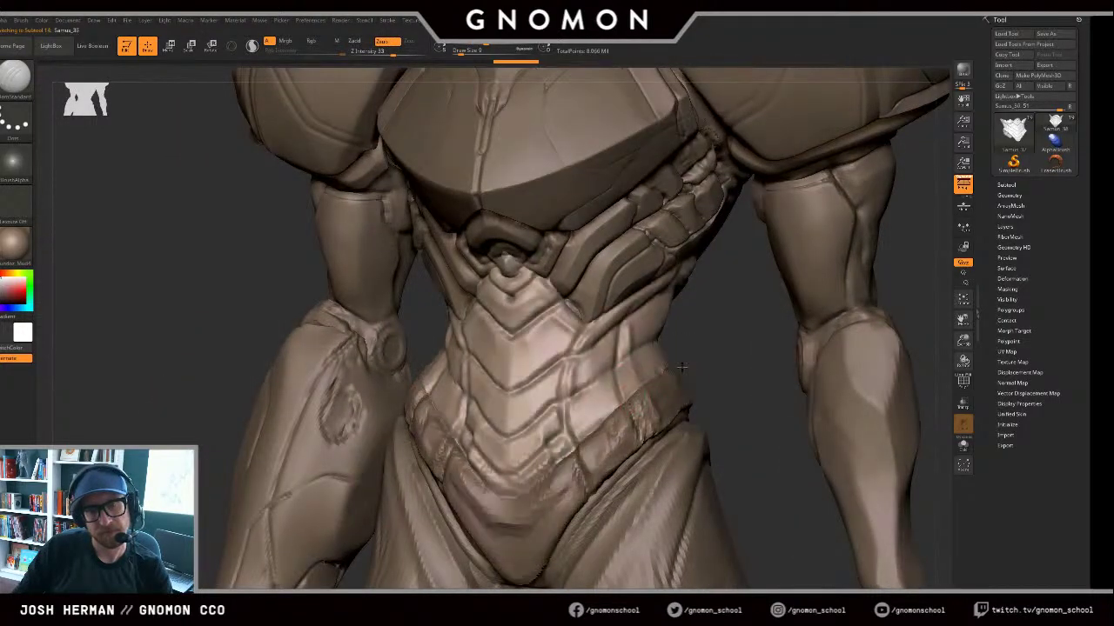
mouse_move(683, 368)
mouse_down()
mouse_move(641, 384)
mouse_move(693, 368)
mouse_up()
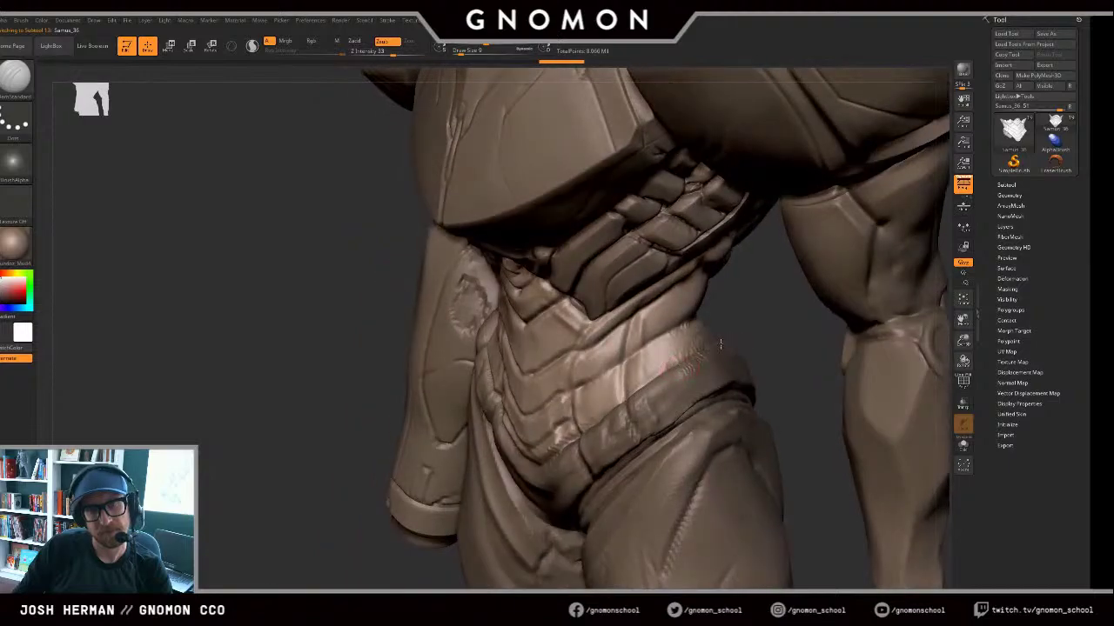
shift+drag(731, 331, 694, 357)
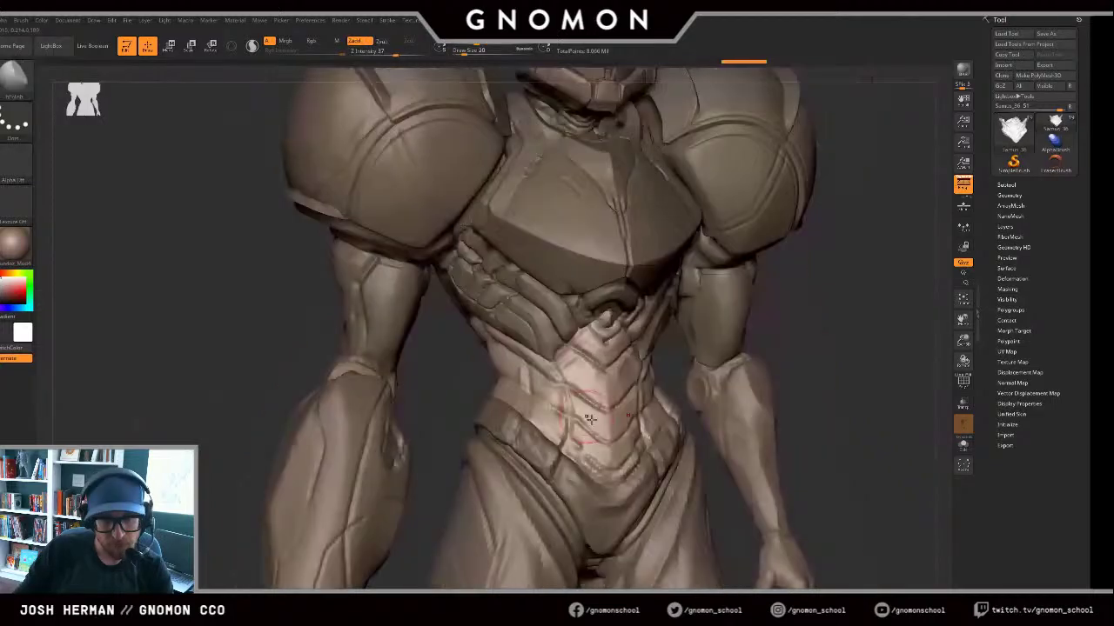
Step: Flatten the chevron plates on the front of the abdomen with the hPolish brush, reducing the draw size to 14
mouse_move(581, 439)
mouse_down()
mouse_move(601, 374)
mouse_move(597, 422)
mouse_move(576, 368)
mouse_move(589, 377)
mouse_move(571, 364)
mouse_move(578, 373)
mouse_up()
key(s)
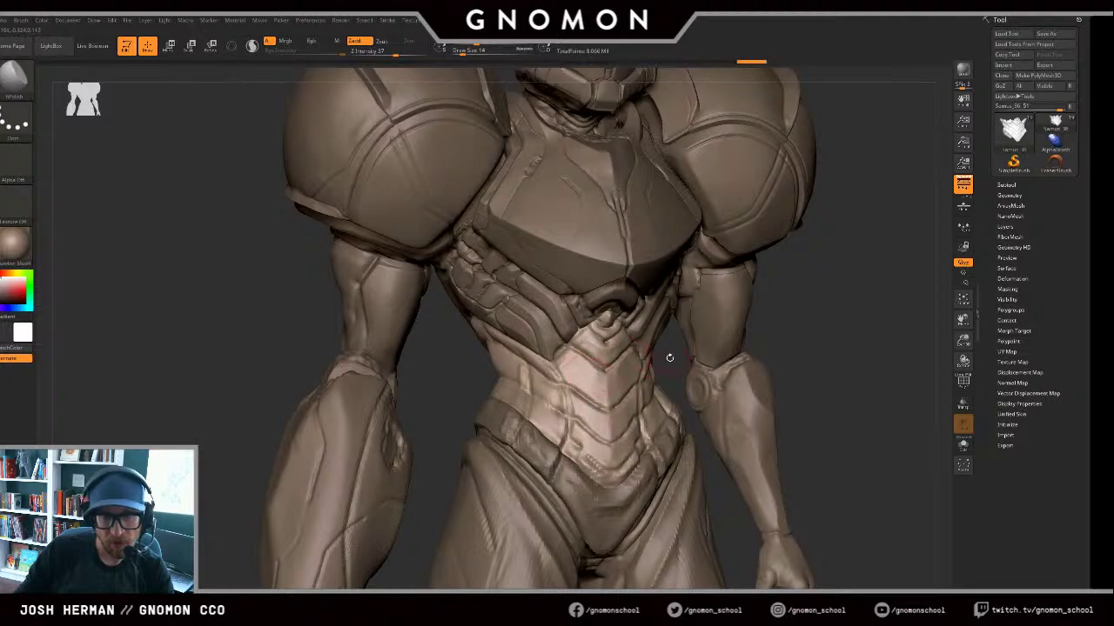
drag(668, 358, 609, 358)
drag(701, 342, 610, 344)
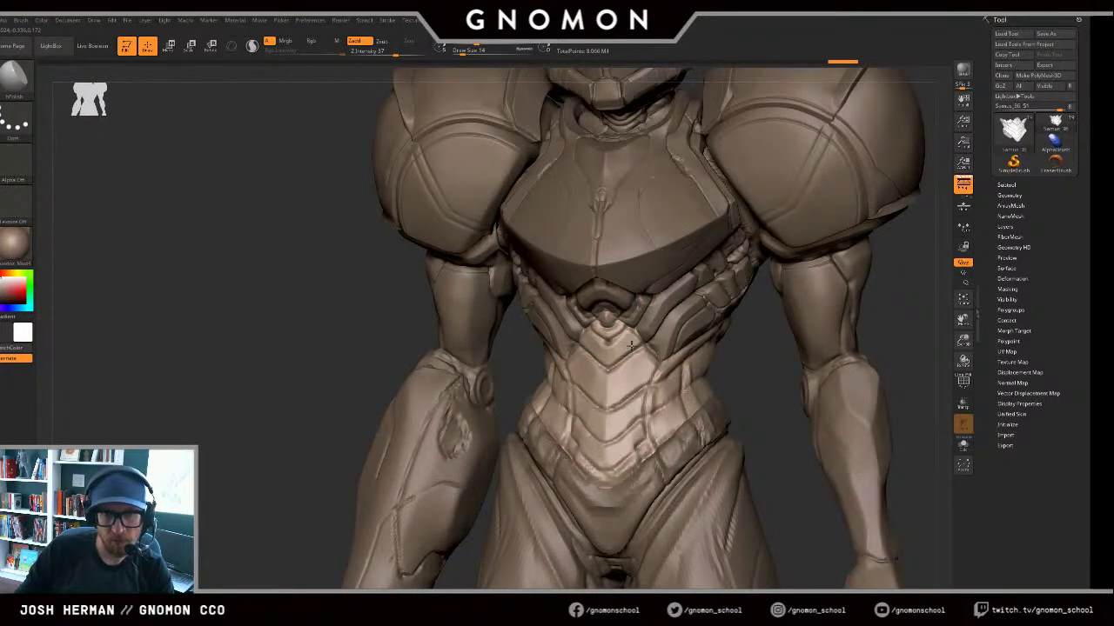
drag(626, 339, 612, 345)
shift+drag(744, 369, 766, 369)
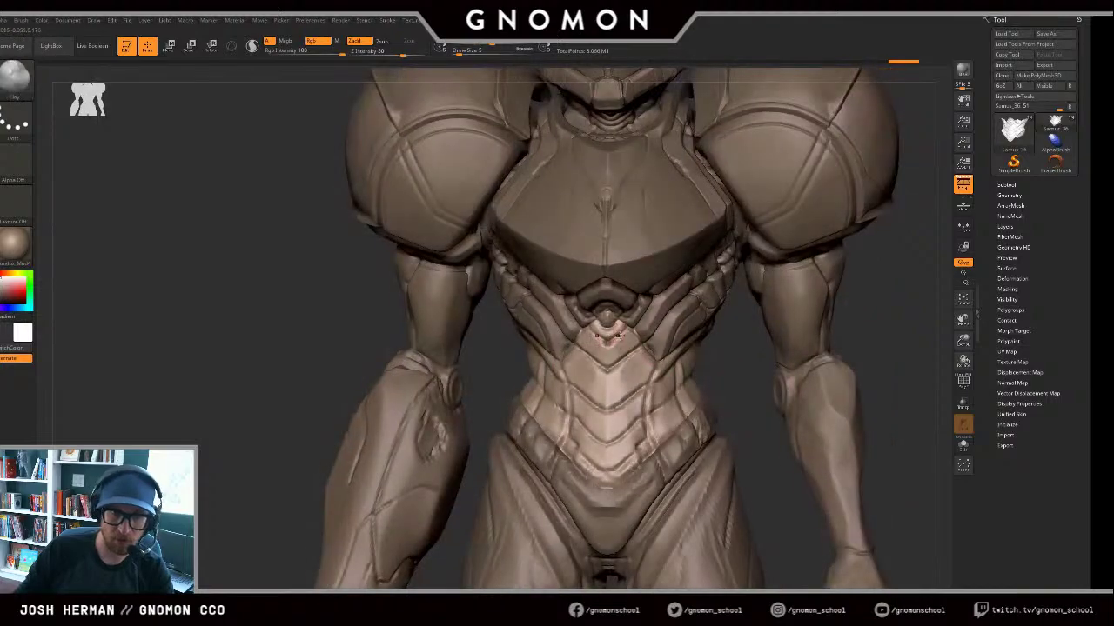
Step: Build up the edges of the abdomen plates with the Clay brush at draw size 7
mouse_move(735, 339)
right_down()
mouse_move(653, 335)
mouse_move(644, 353)
mouse_move(574, 363)
right_up()
key(s)
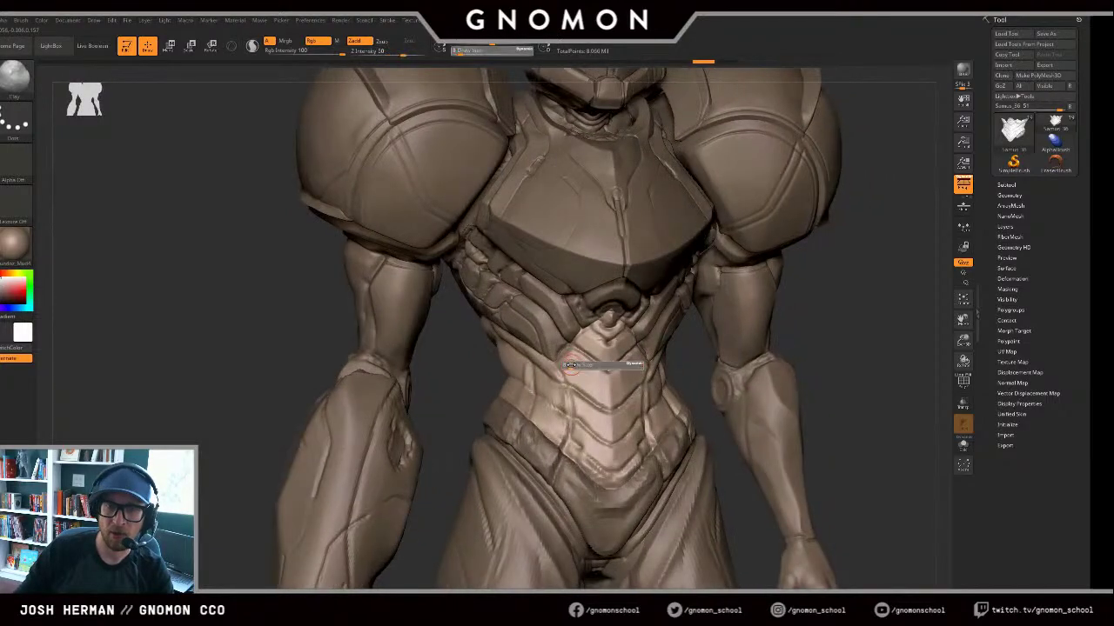
click(570, 364)
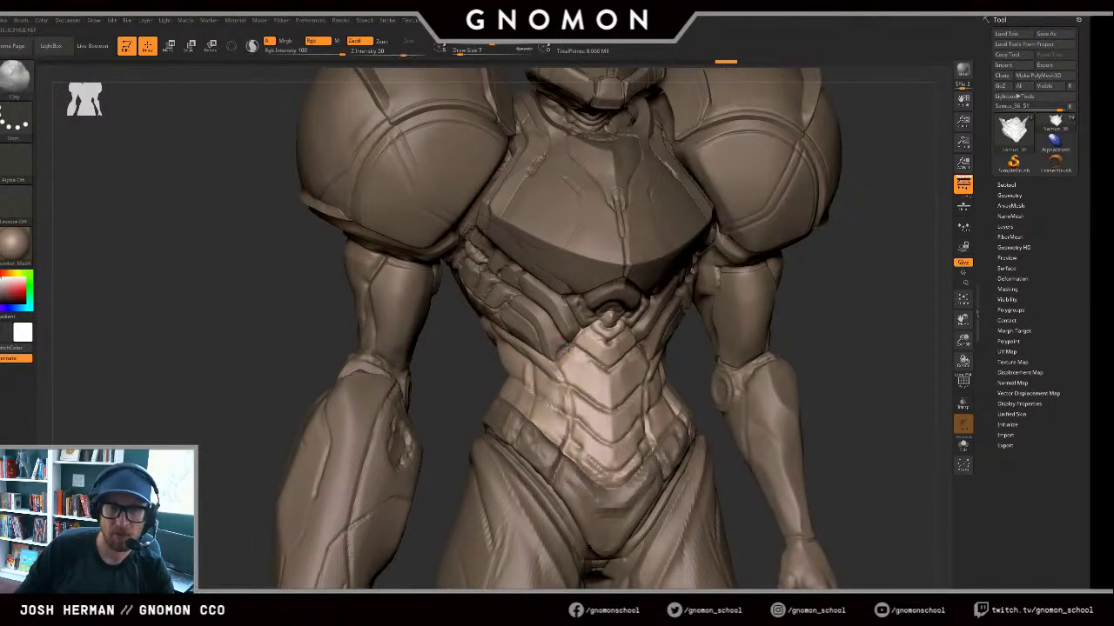
right_drag(697, 358, 676, 321)
Step: Polish the side plates of the abdomen with the hPolish brush at draw size 14
key(b)
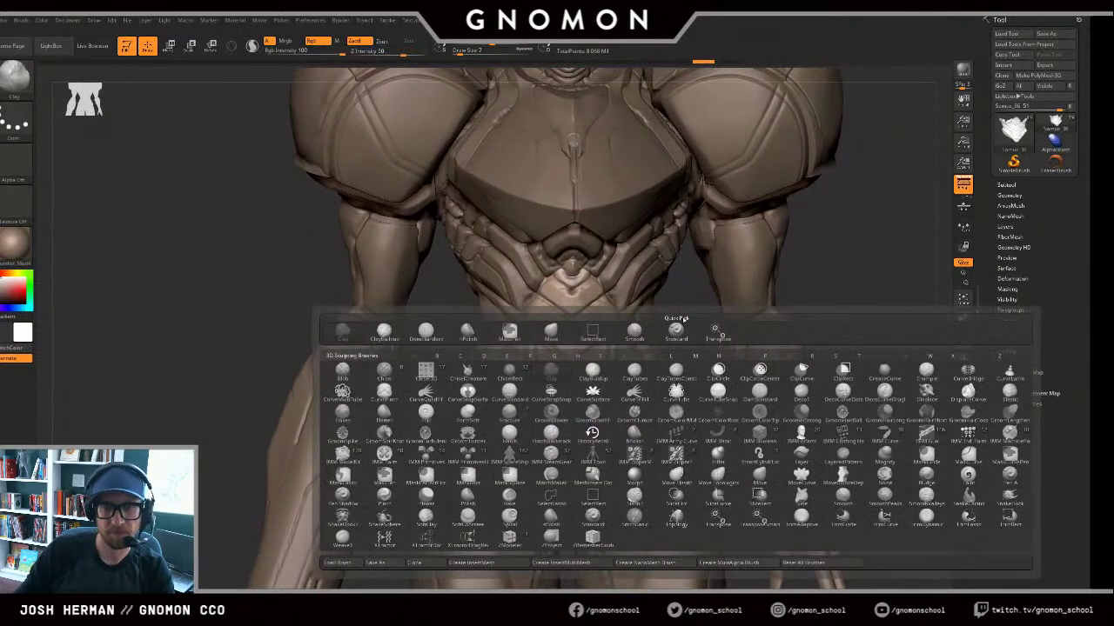
key(b)
key(h)
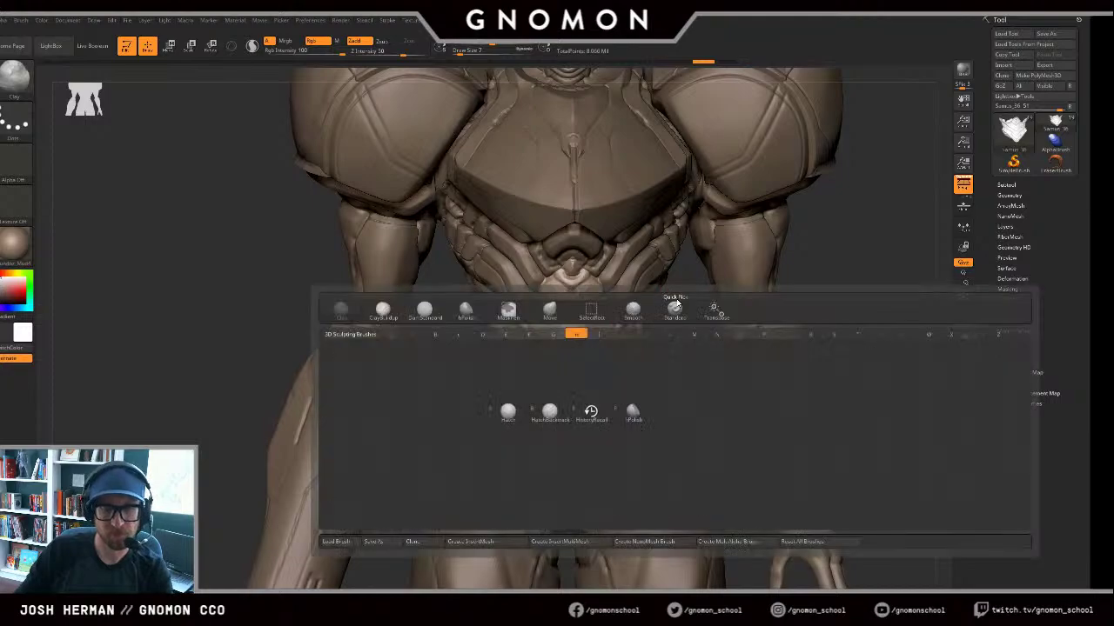
key(p)
mouse_move(696, 316)
mouse_down()
mouse_move(625, 329)
mouse_move(620, 365)
mouse_move(632, 340)
mouse_up()
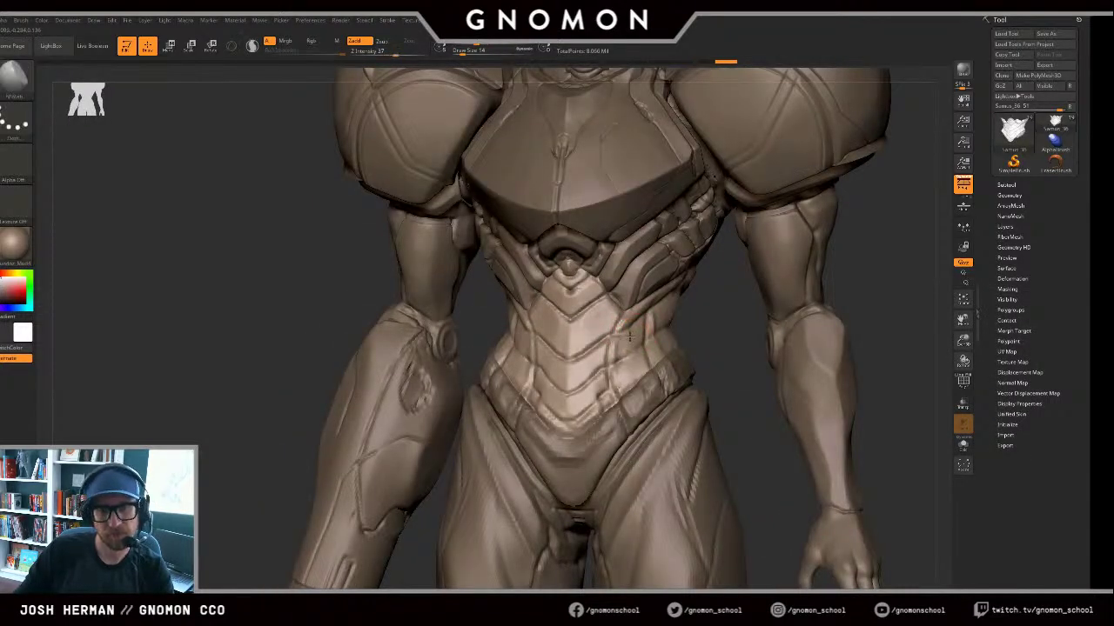
drag(626, 383, 617, 386)
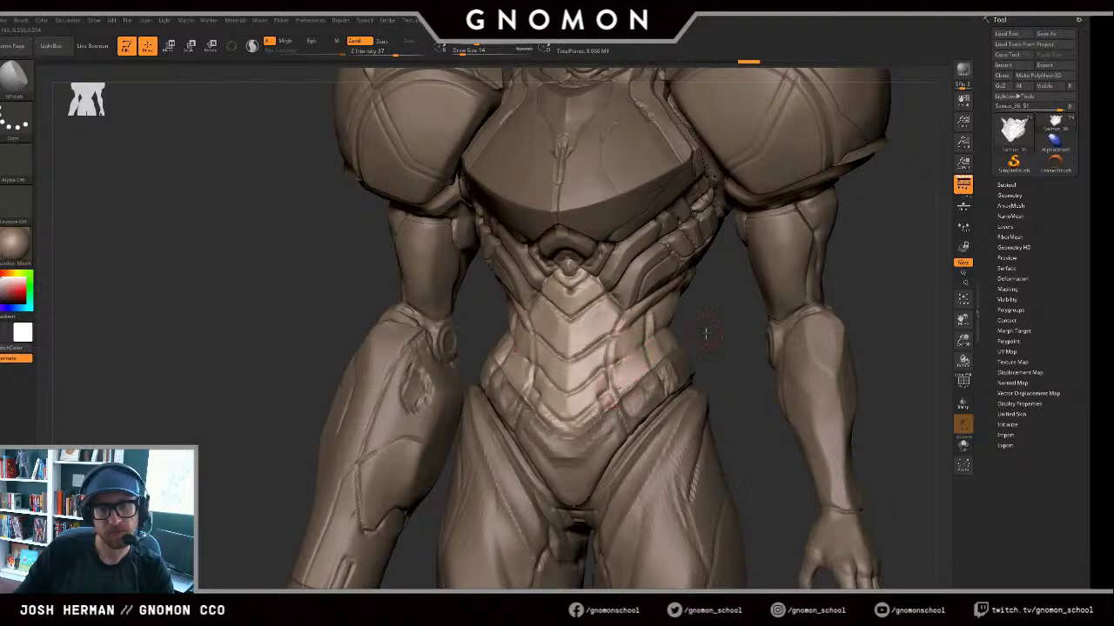
mouse_move(705, 333)
mouse_down()
mouse_move(688, 358)
mouse_move(652, 317)
mouse_up()
Step: Recut the creases beside the central abdomen plates with DamStandard and polish the side plates with hPolish
alt+click(599, 360)
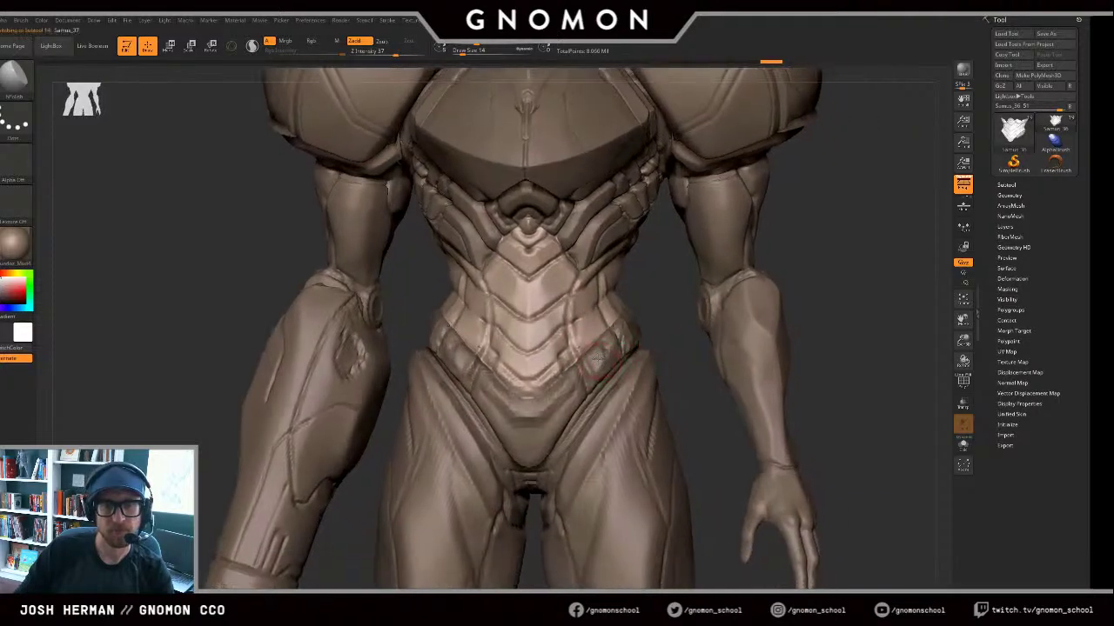
alt+click(609, 304)
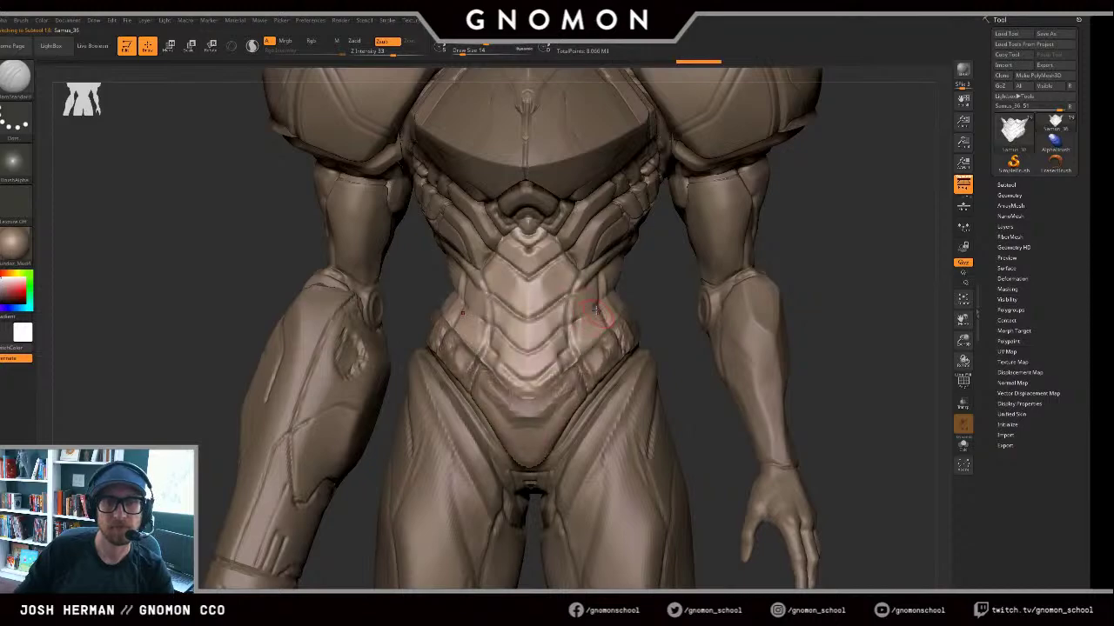
mouse_move(571, 308)
mouse_down()
mouse_move(577, 324)
mouse_move(562, 341)
mouse_move(577, 338)
mouse_up()
right_drag(578, 330, 537, 301)
drag(470, 327, 465, 323)
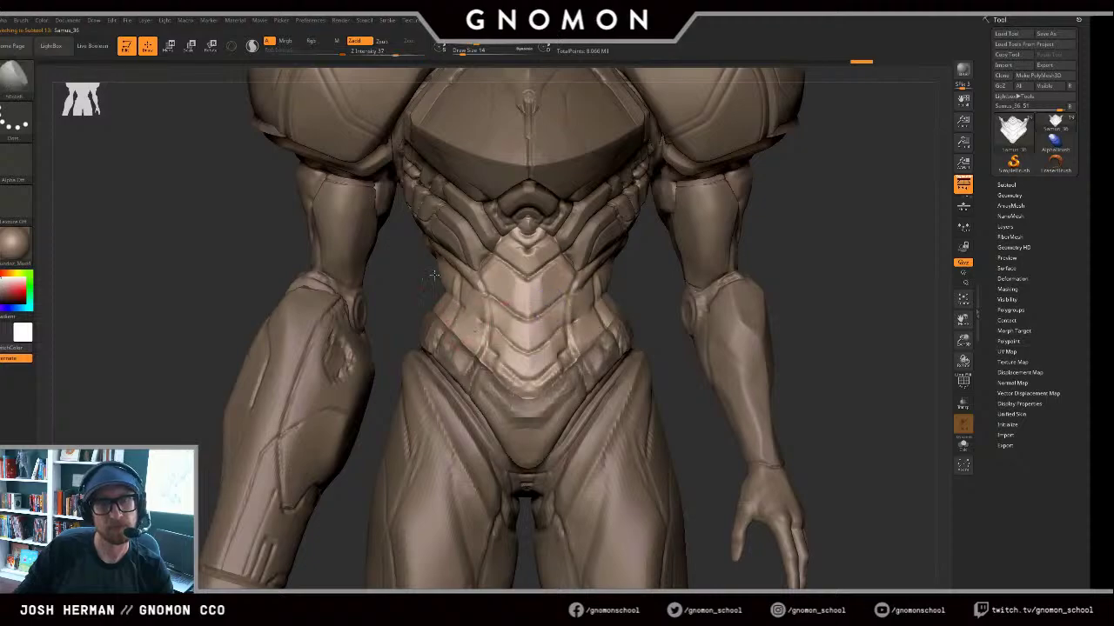
Step: Flatten the outer waist plates beside the central abdomen with hPolish at draw size 23
alt+drag(430, 289, 464, 356)
key(v)
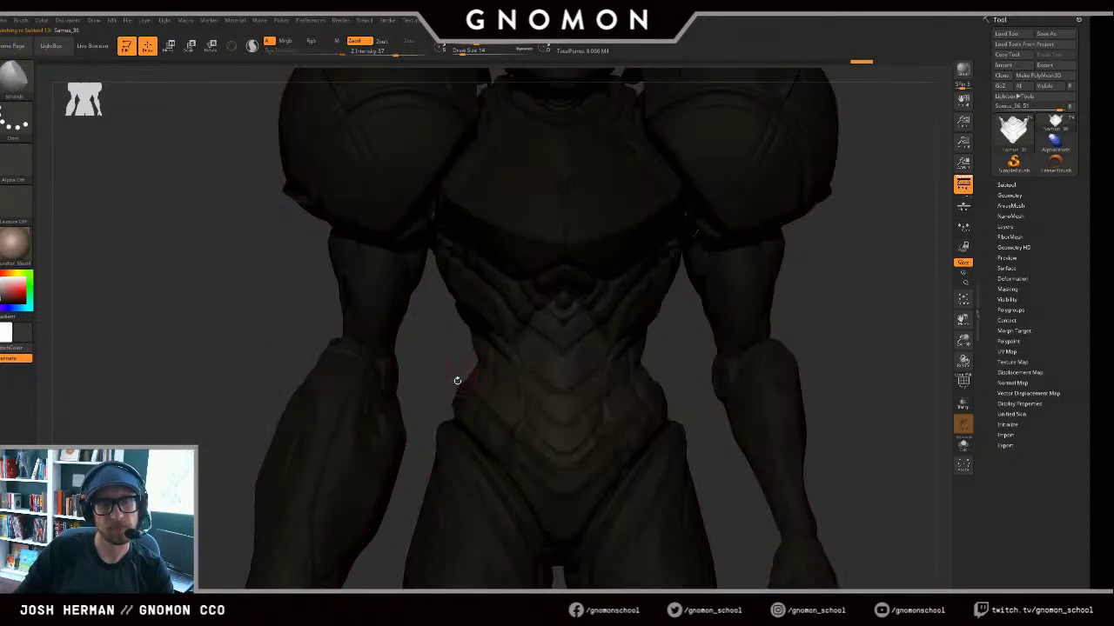
key(v)
key(s)
drag(461, 378, 467, 377)
right_drag(450, 353, 483, 361)
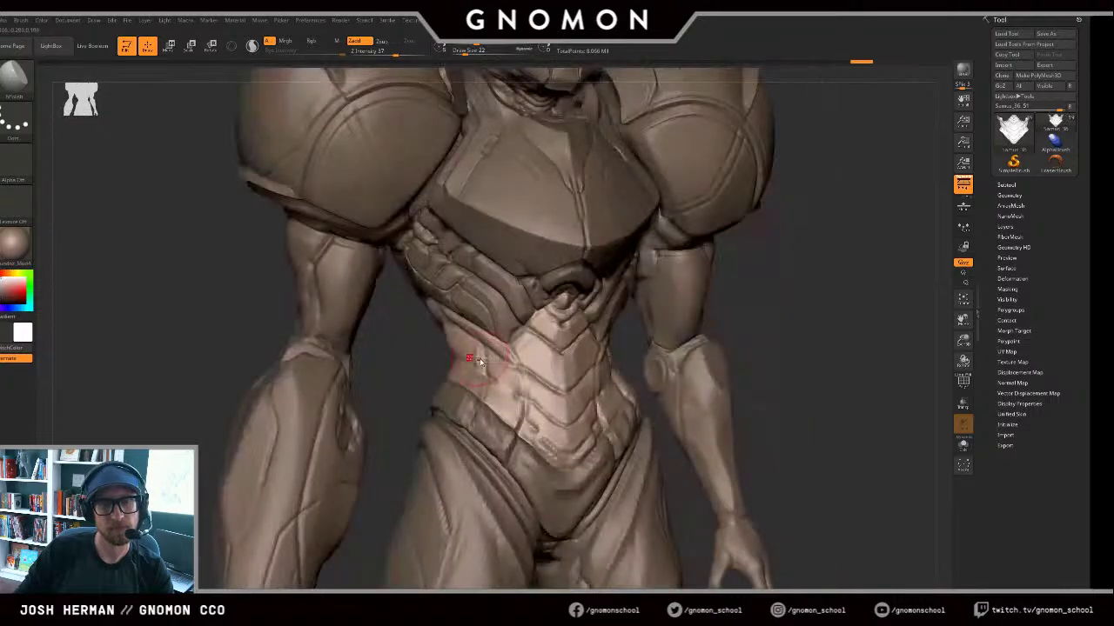
drag(489, 365, 515, 415)
right_drag(457, 382, 469, 384)
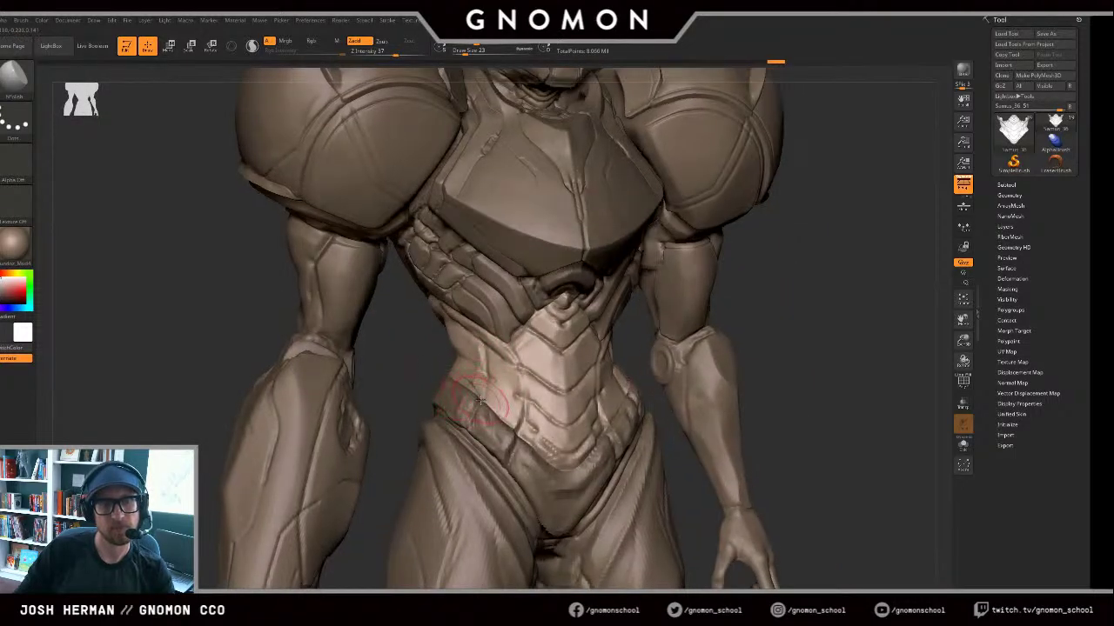
Step: Make the V-shaped hip belt piece active and sharpen its creases with the DamStandard brush at draw size 23
key(b)
key(d)
key(s)
alt+click(474, 414)
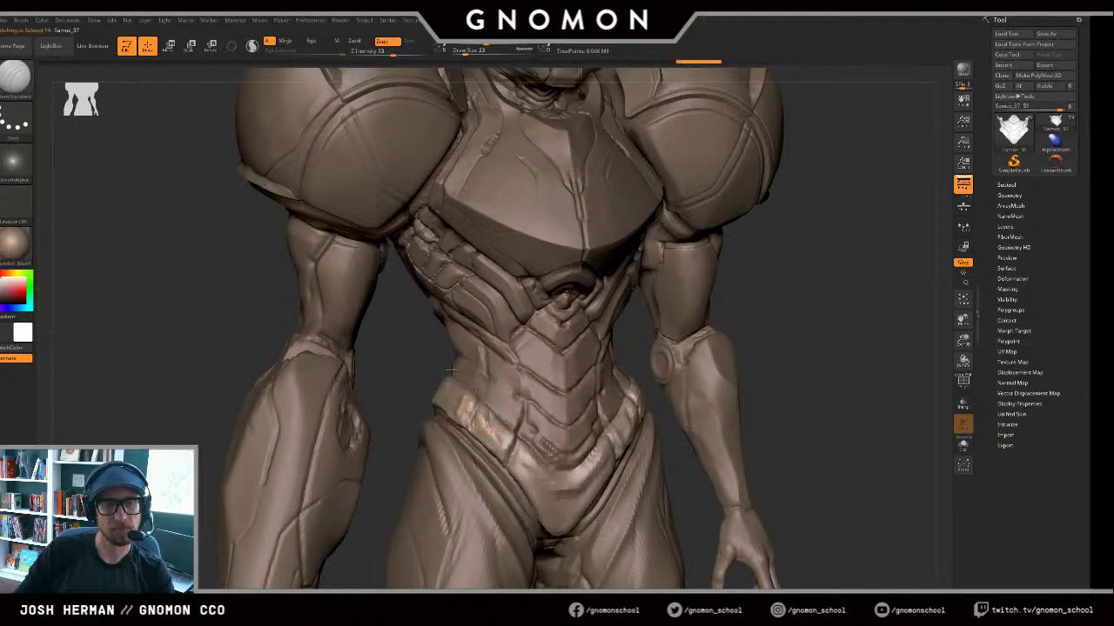
shift+drag(415, 352, 383, 349)
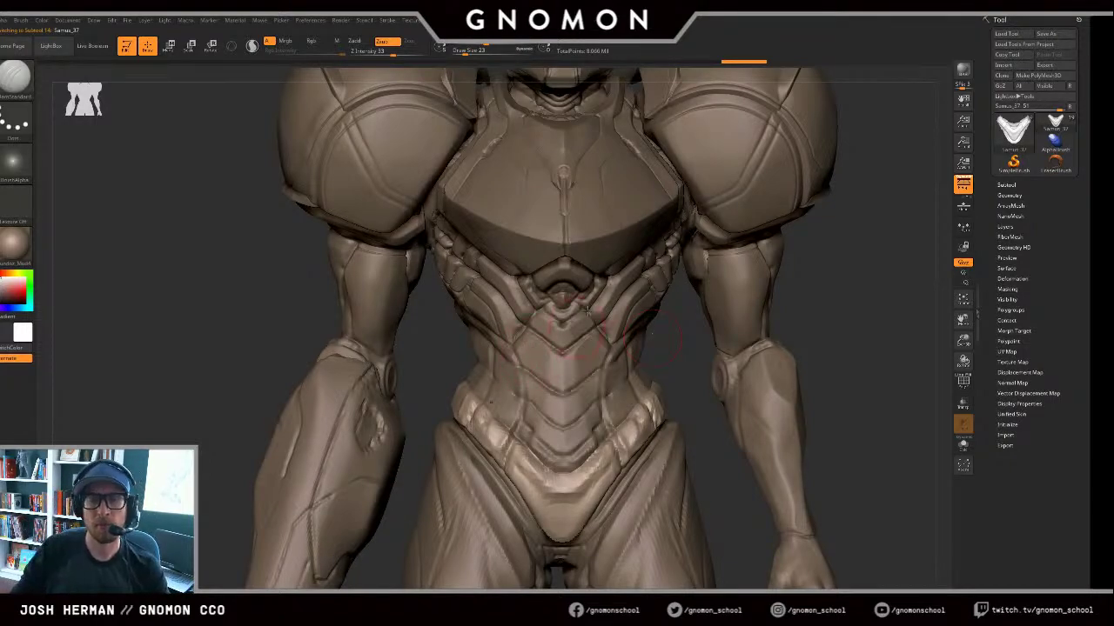
mouse_move(671, 343)
mouse_down()
mouse_move(696, 348)
mouse_move(621, 346)
mouse_move(628, 358)
mouse_move(569, 390)
mouse_up()
Step: Build up the side section of the hip belt with the Standard brush at draw size 8
key(b)
key(s)
key(t)
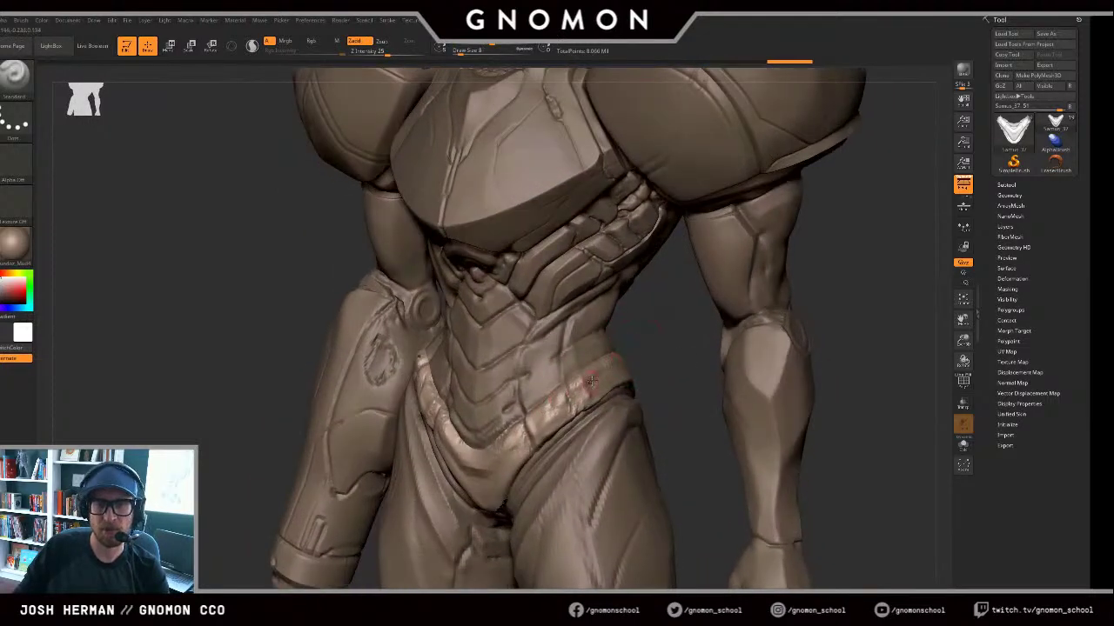
mouse_move(652, 344)
mouse_down()
mouse_move(629, 385)
mouse_move(618, 323)
mouse_move(583, 328)
mouse_up()
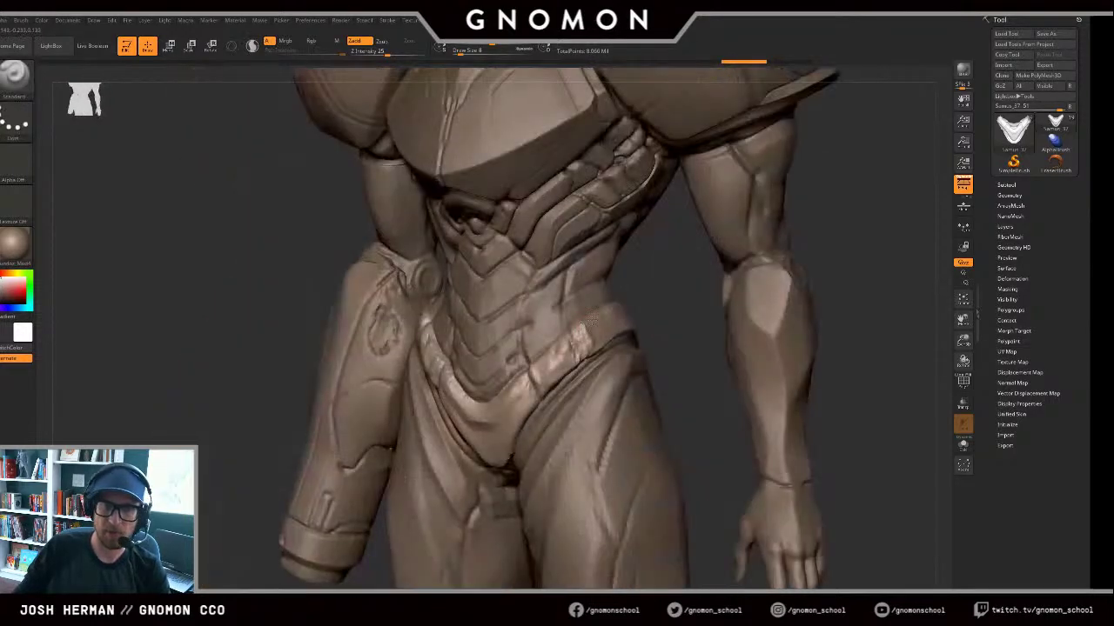
drag(642, 303, 626, 301)
Step: Flatten the side plates of the hip belt with the hPolish brush at draw size 14
key(b)
key(p)
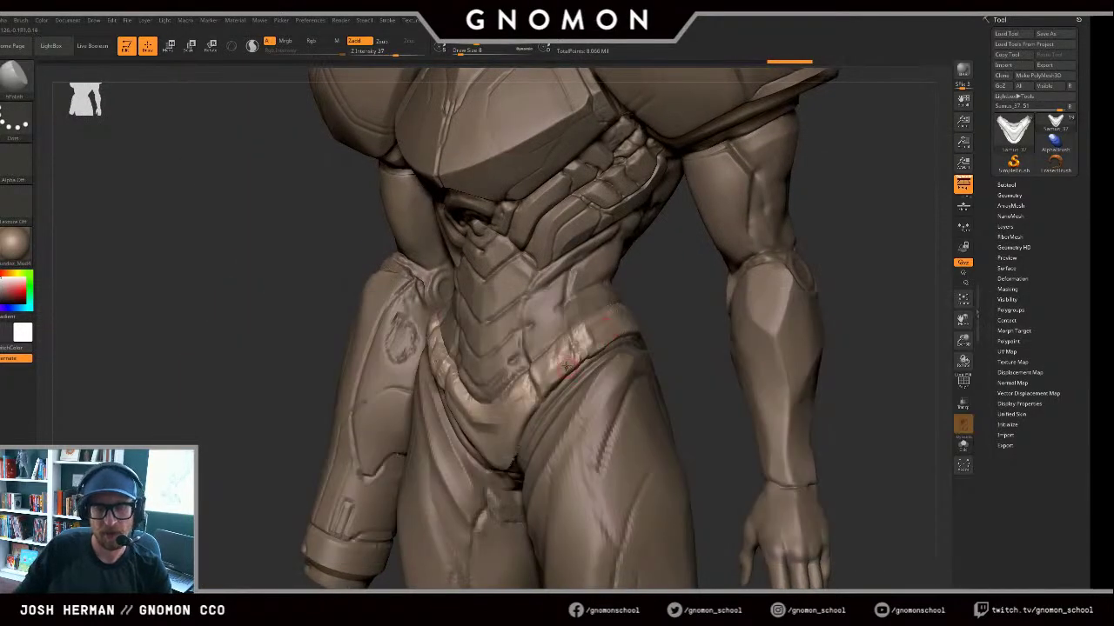
key(bracketleft)
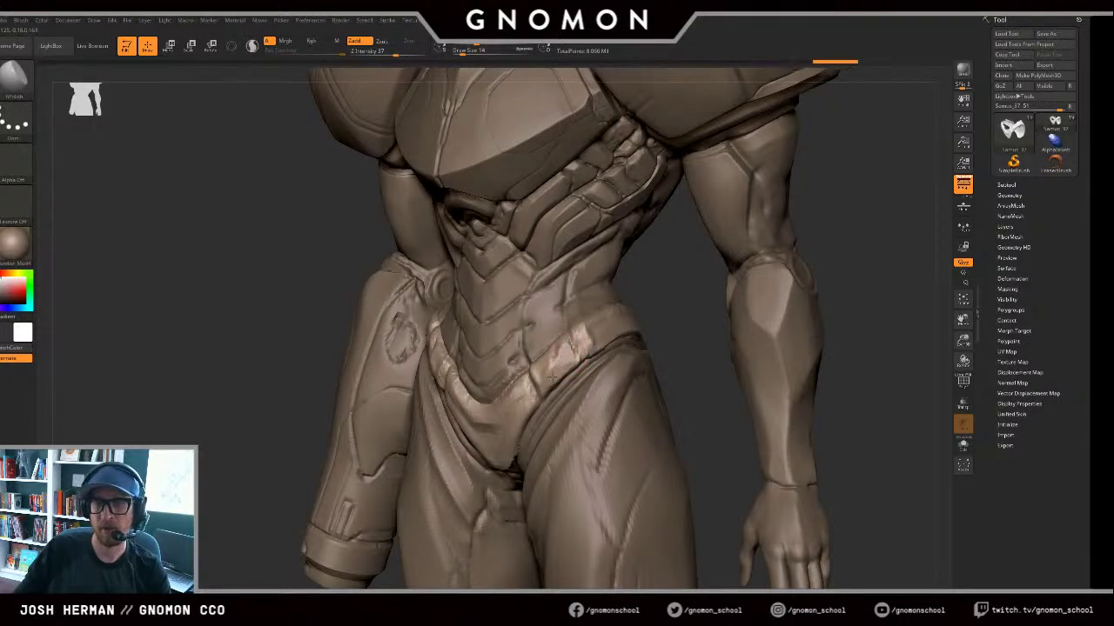
drag(568, 352, 551, 379)
shift+drag(671, 309, 714, 311)
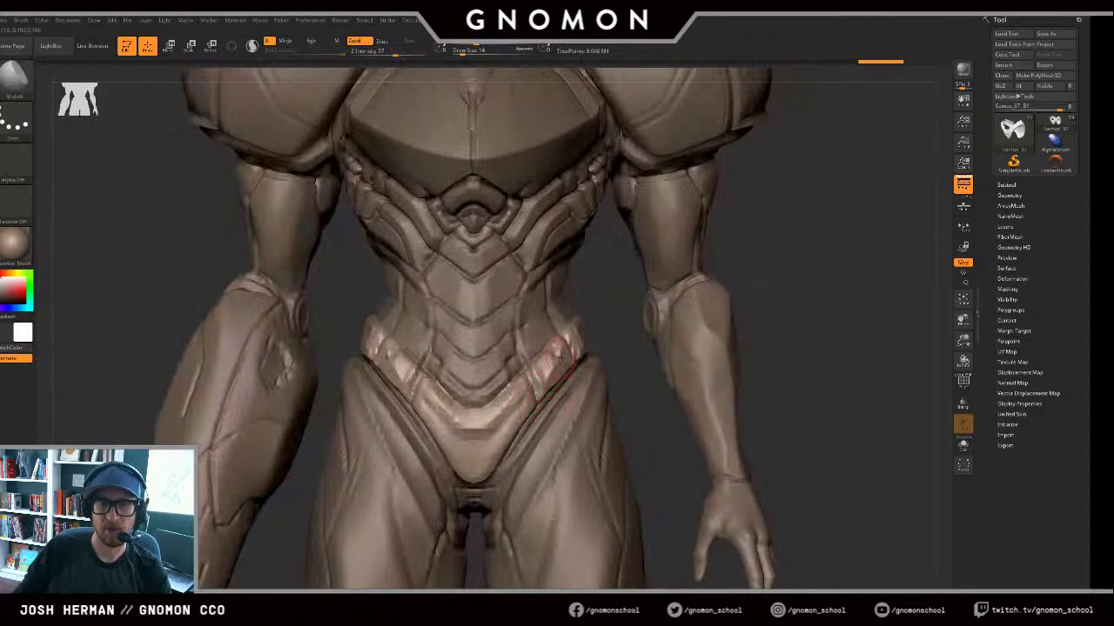
mouse_move(564, 356)
mouse_down()
mouse_move(566, 334)
mouse_move(595, 341)
mouse_up()
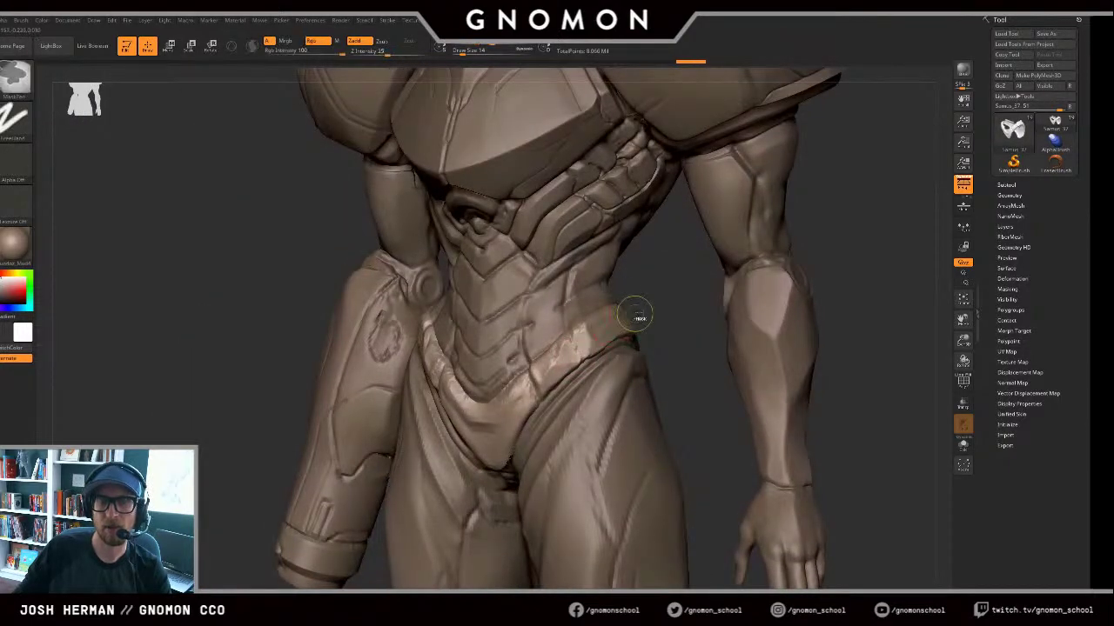
Step: Polish the broad upper planes at the sides of the hip belt with hPolish at draw size 22
right_drag(639, 316, 588, 336)
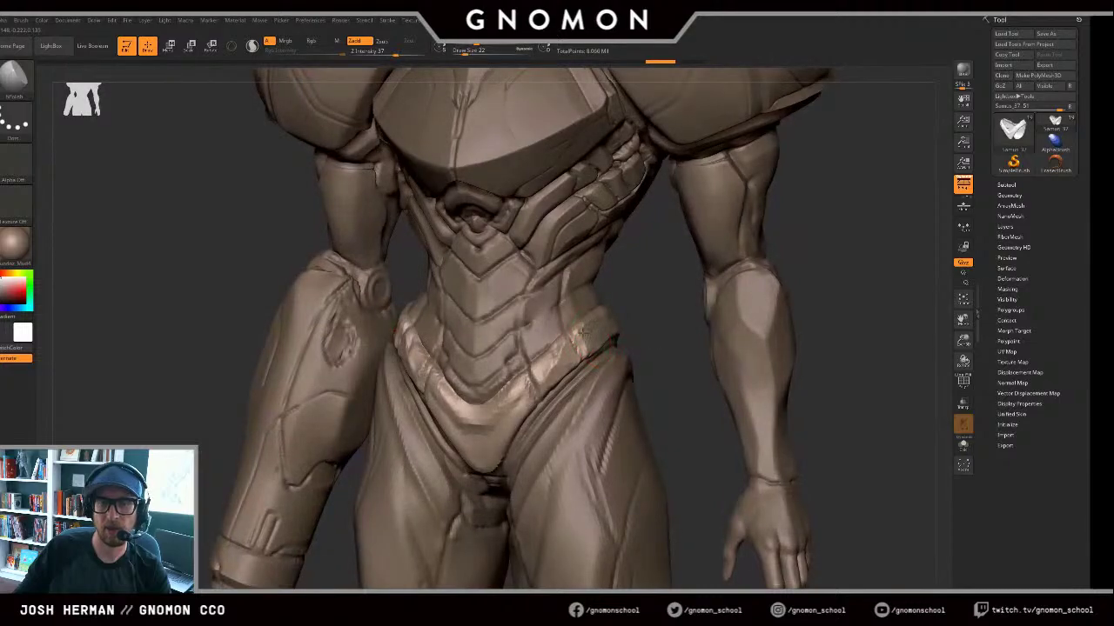
right_drag(641, 313, 590, 332)
mouse_move(597, 330)
mouse_down()
mouse_move(607, 322)
mouse_move(577, 347)
mouse_up()
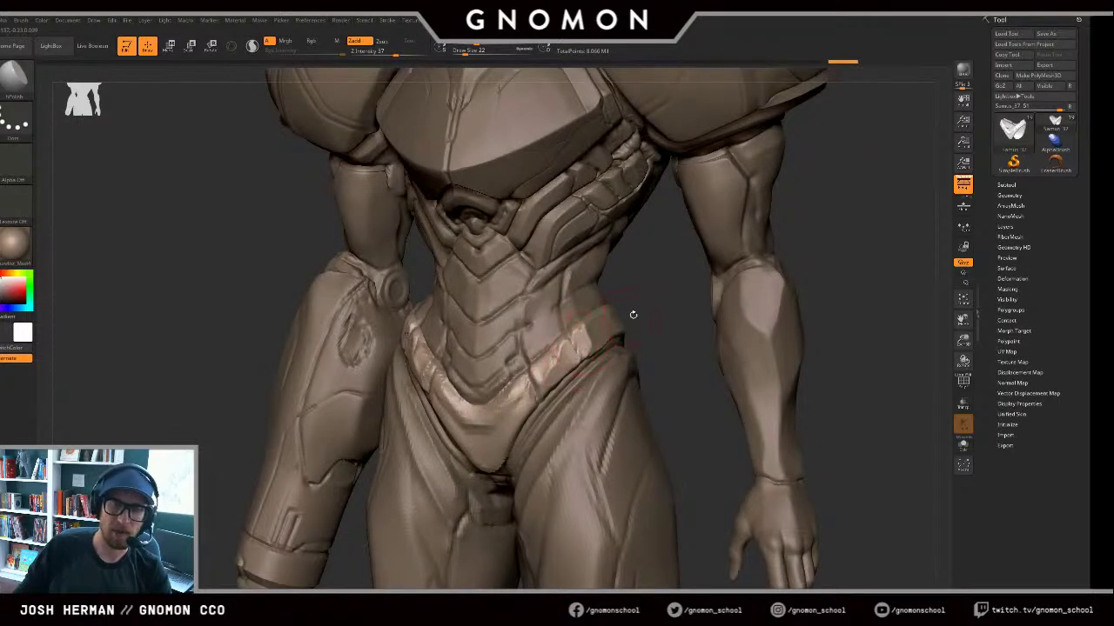
right_drag(631, 314, 570, 329)
key(bracketleft)
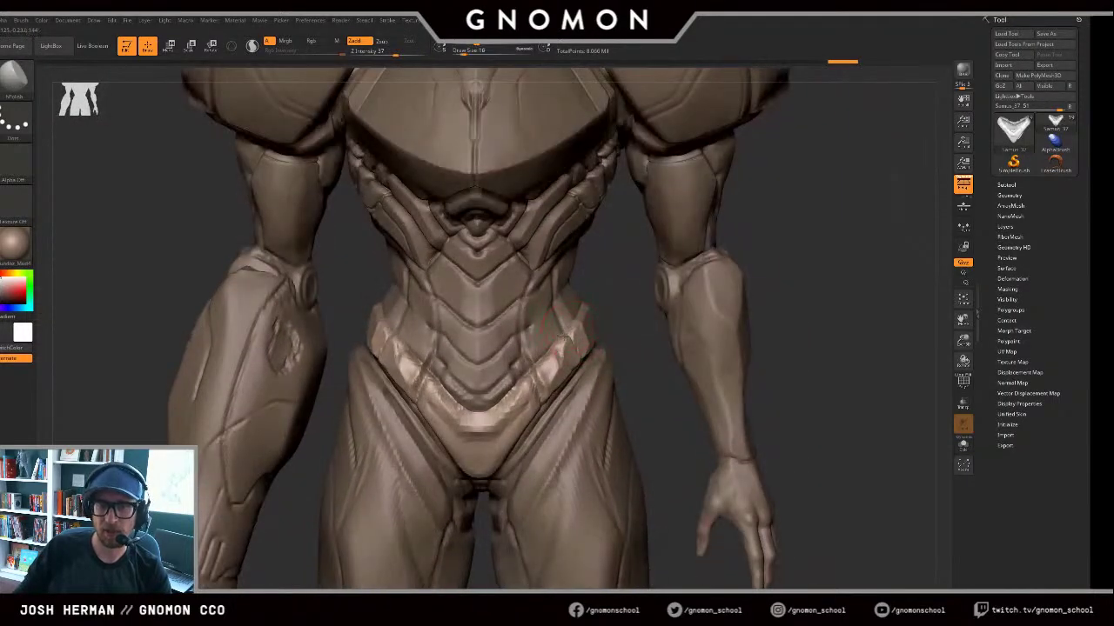
Step: Nudge the lower side edge of the abdomen piece with the Move brush at draw size 16 and reselect the hip belt
alt+click(572, 336)
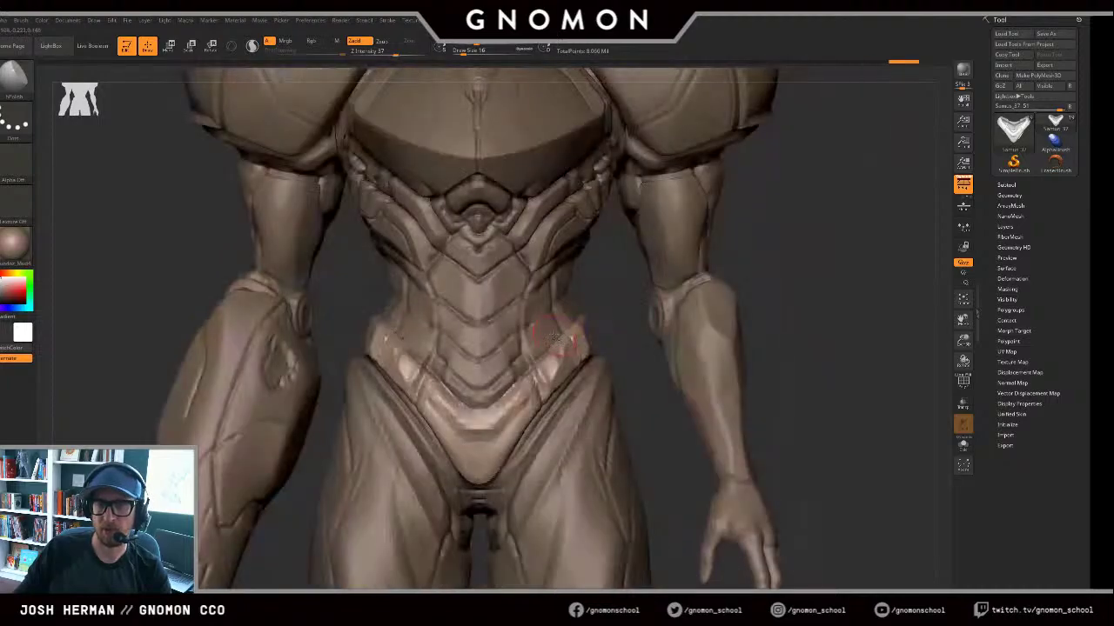
key(b)
key(m)
key(v)
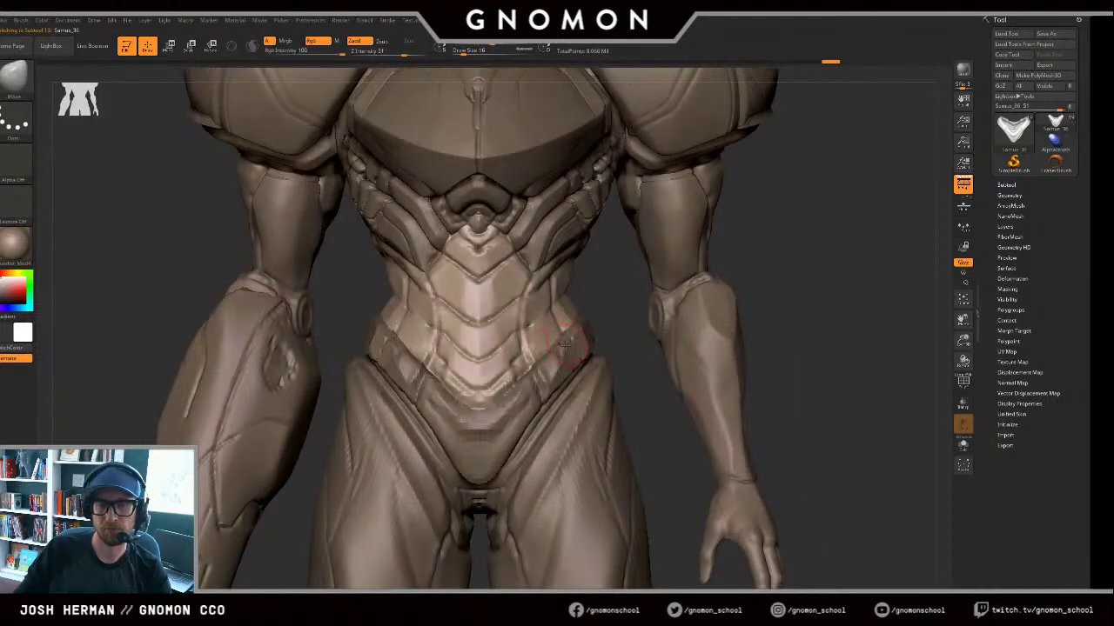
alt+click(562, 350)
click(561, 361)
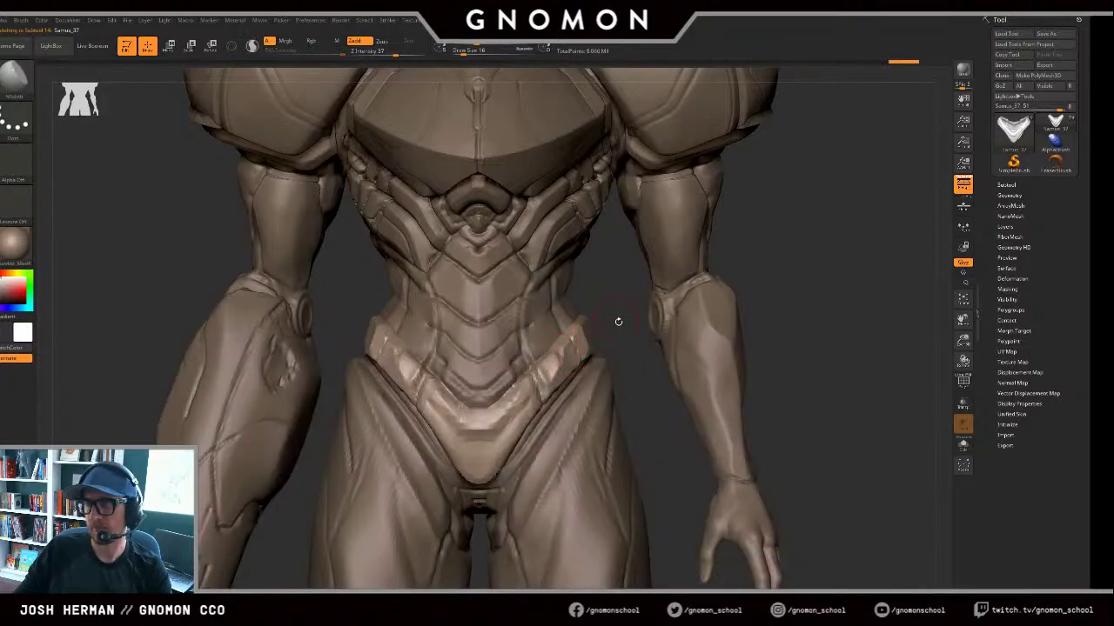
Step: Polish the hip belt's side plates where they meet the waist, using hPolish at draw size 18
mouse_move(613, 313)
mouse_down()
mouse_move(638, 325)
mouse_move(627, 331)
mouse_up()
key(s)
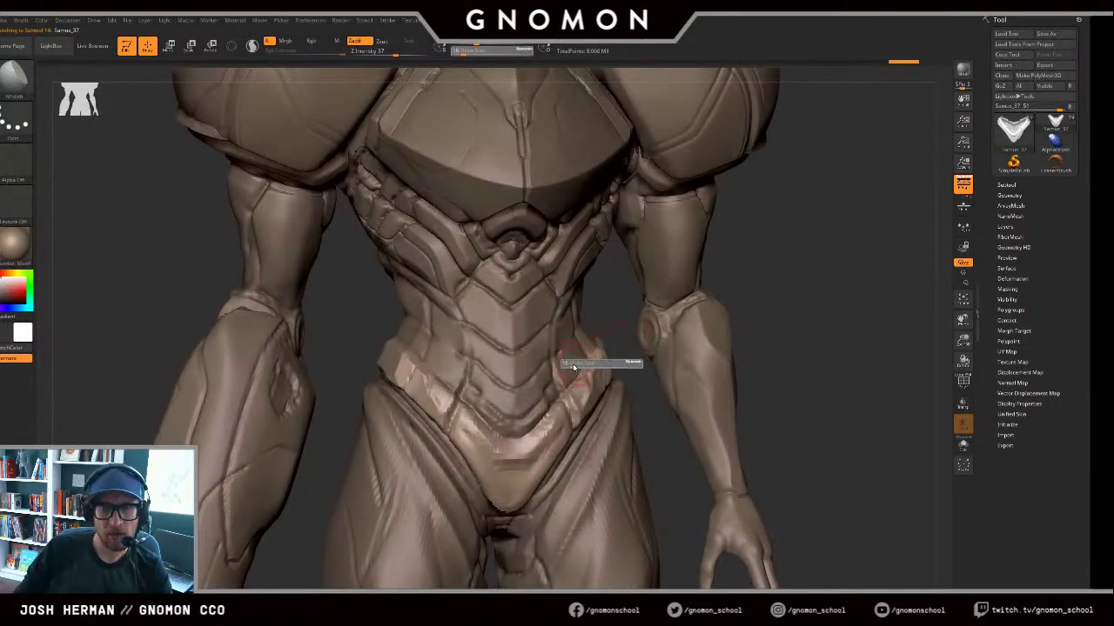
drag(576, 379, 609, 334)
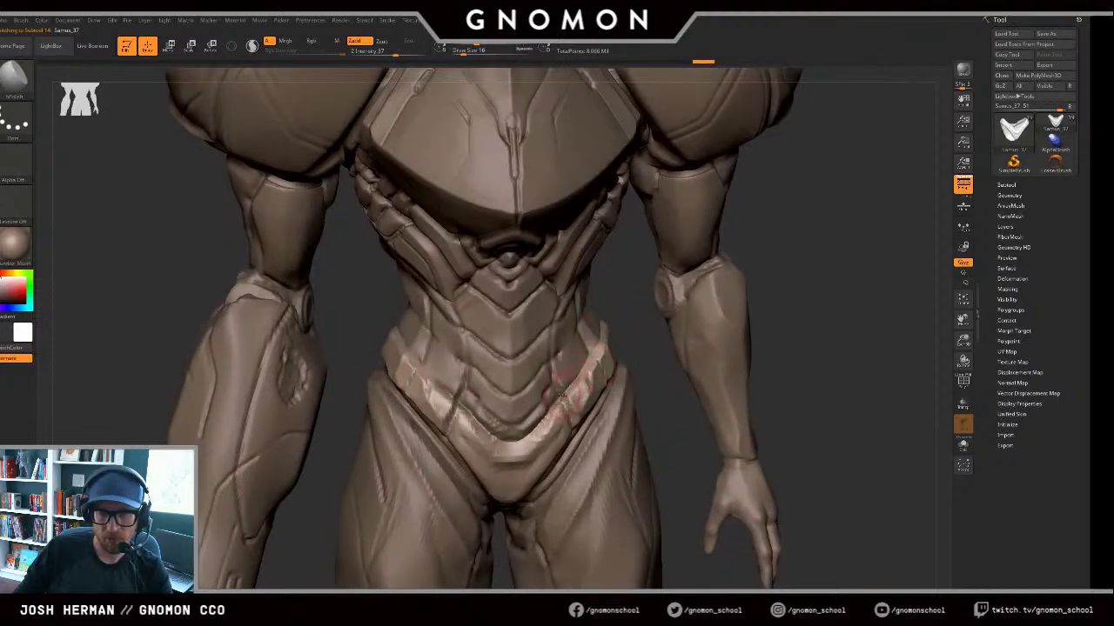
Step: Isolate the hip belt and polish the upper rim of its V-shaped front with hPolish
key(alt+s)
drag(530, 435, 546, 416)
mouse_move(547, 419)
mouse_down()
mouse_move(557, 435)
mouse_move(599, 434)
mouse_up()
key(ctrl+shift+z)
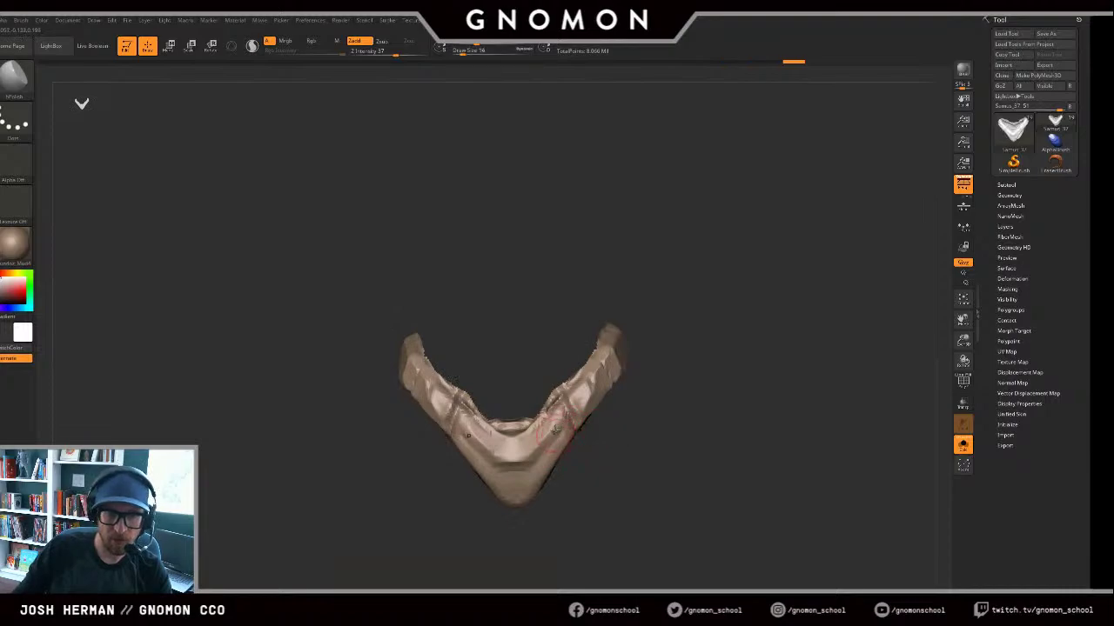
key(ctrl+shift+z)
key(ctrl+shift+z)
key(ctrl+shift+z)
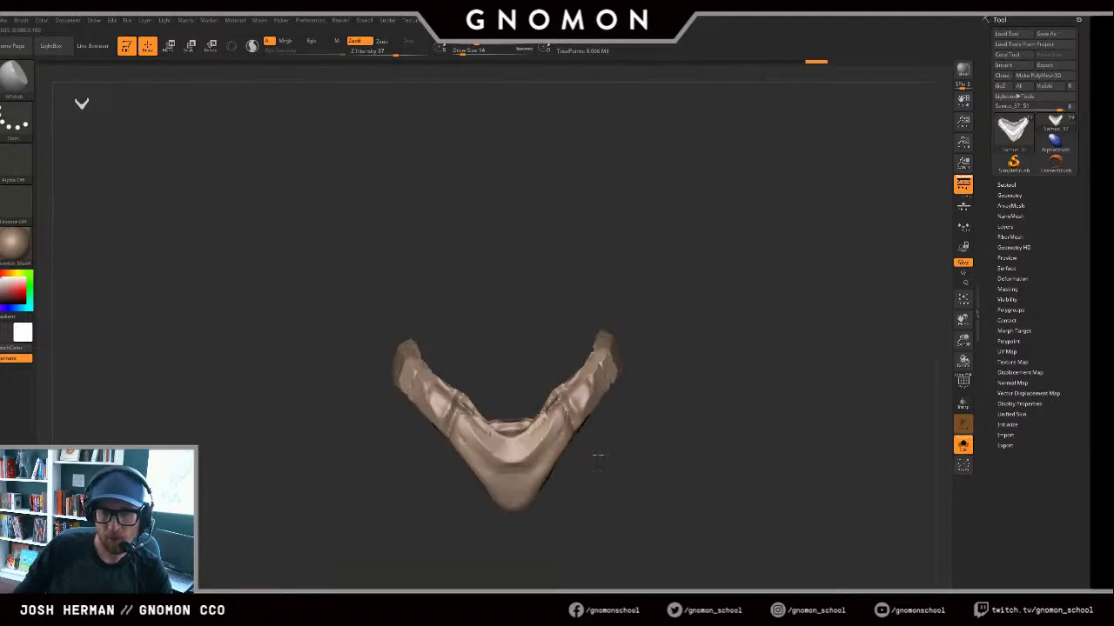
Step: Bring back the full figure and flatten the pointed lower front of the hip belt with hPolish at draw size 14
key(alt+s)
drag(487, 458, 520, 485)
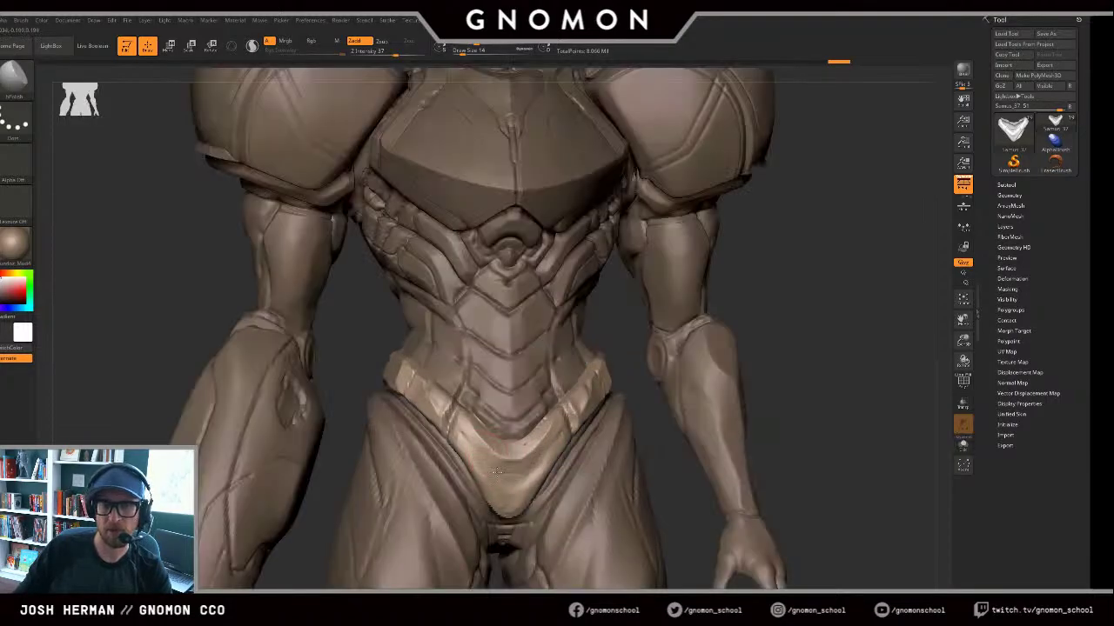
key(ctrl+shift+z)
key(ctrl+shift+z)
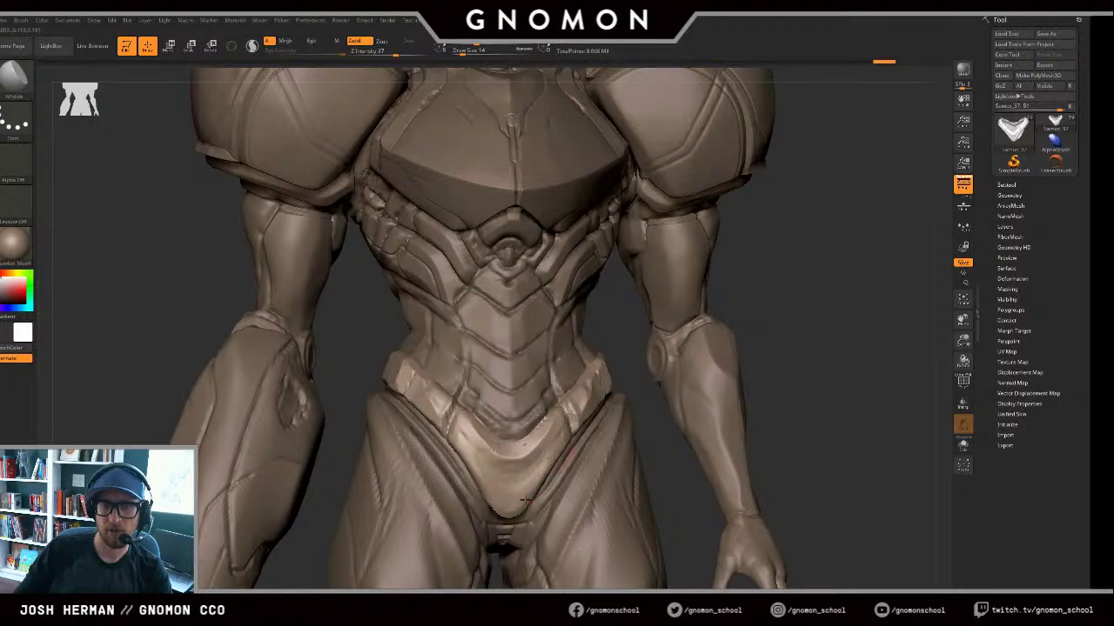
drag(626, 387, 623, 339)
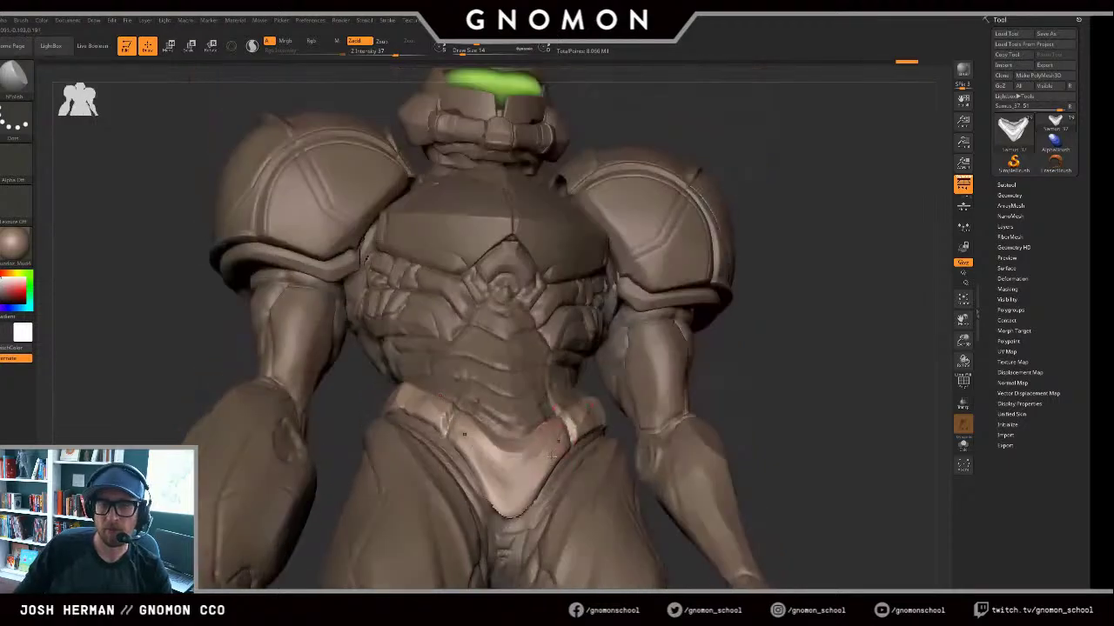
key(alt+s)
mouse_move(602, 503)
mouse_down()
mouse_move(609, 517)
mouse_move(591, 513)
mouse_up()
key(shift+ctrl+alt+s)
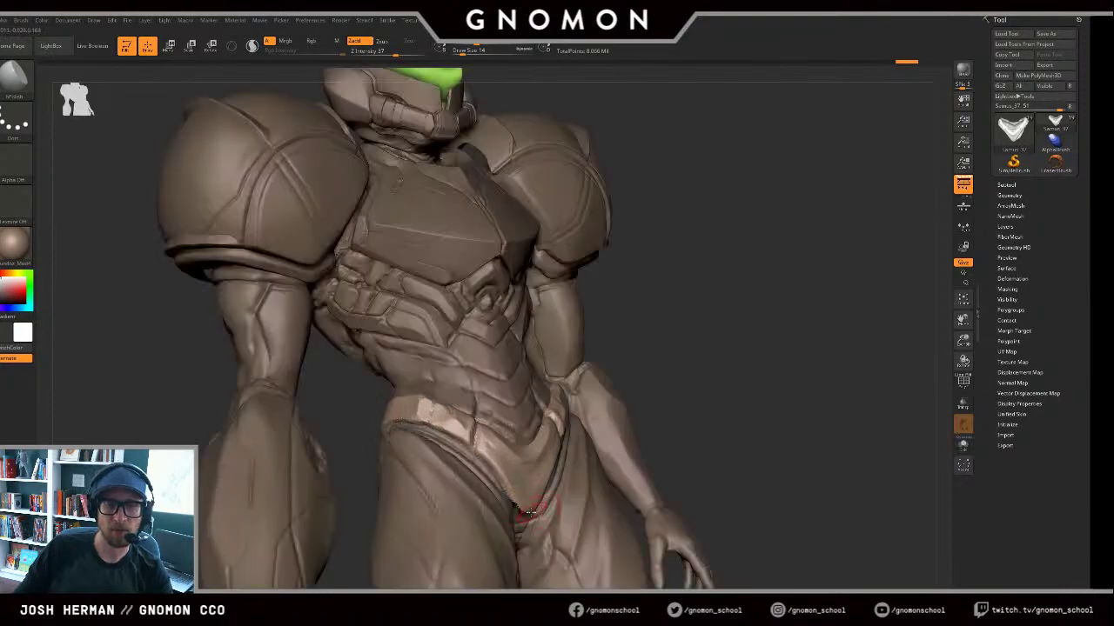
Step: Try DamStandard strokes at draw size 14 around the hip belt's lower tip and undo them
key(ctrl+z)
key(ctrl+z)
key(ctrl+z)
key(ctrl+z)
key(ctrl+z)
key(ctrl+z)
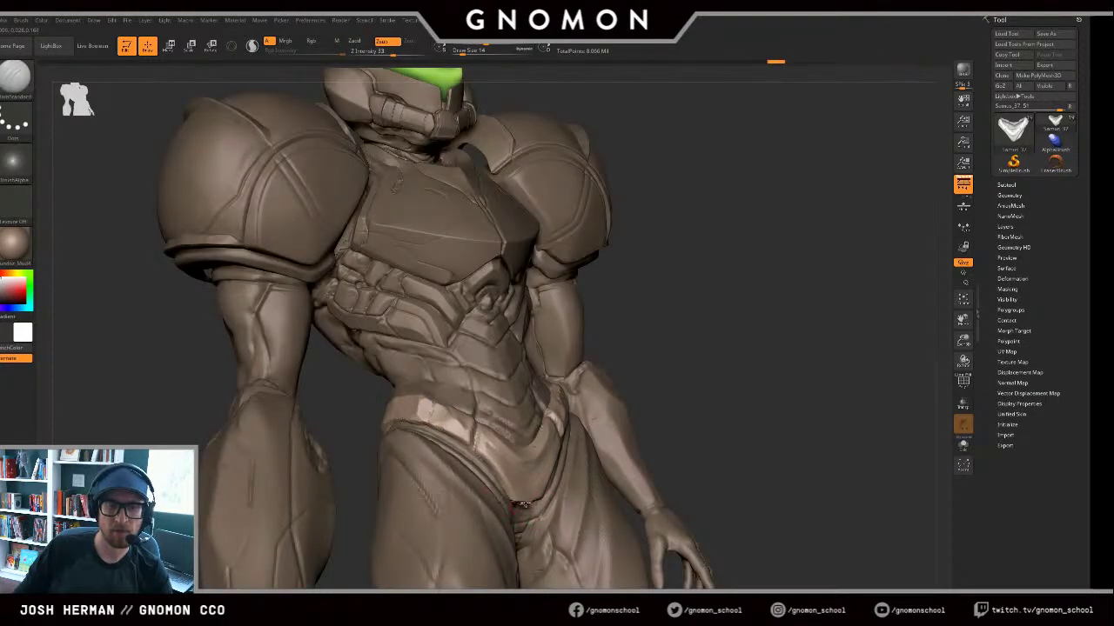
drag(714, 420, 640, 470)
key(ctrl+z)
key(ctrl+z)
key(ctrl+z)
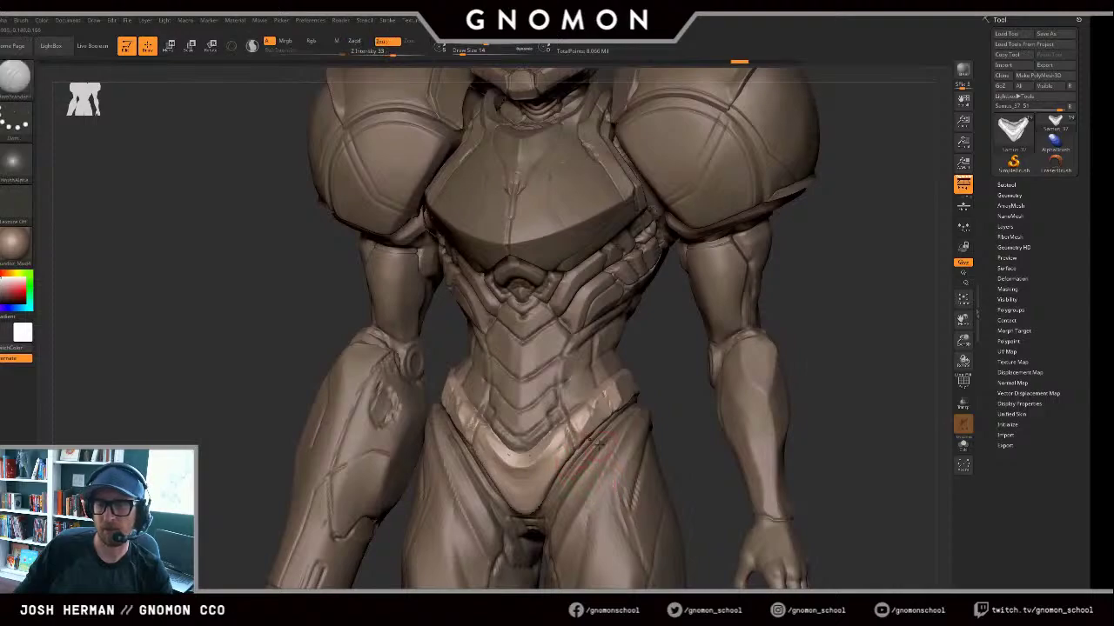
Step: Polish the hip belt's side plates beside the front point with hPolish, reducing the draw size to 12
key(b)
key(h)
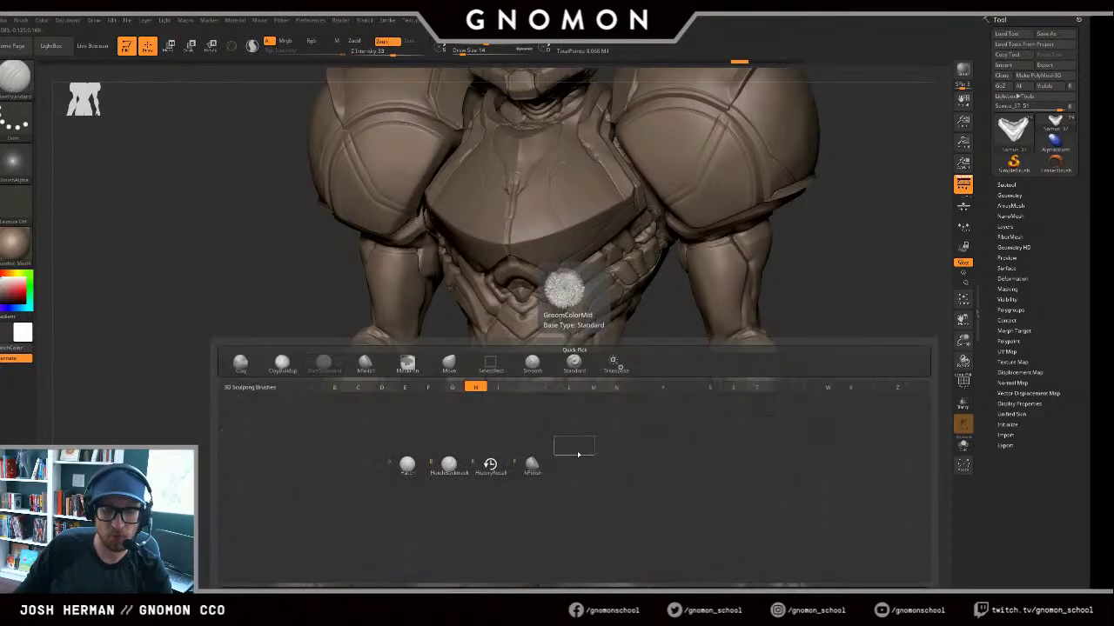
key(p)
mouse_move(572, 433)
mouse_down()
mouse_move(562, 456)
mouse_move(553, 449)
mouse_move(595, 415)
mouse_up()
key([)
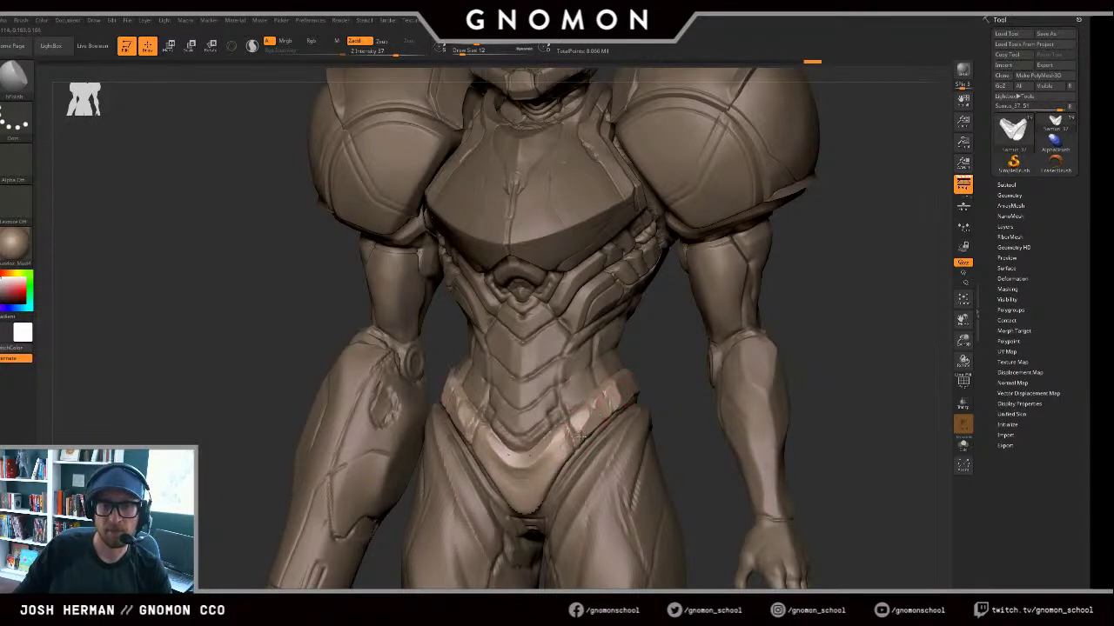
Step: Isolate the hip belt and polish its outer hip section with hPolish at draw size 17
drag(671, 372, 700, 384)
ctrl+shift+click(619, 408)
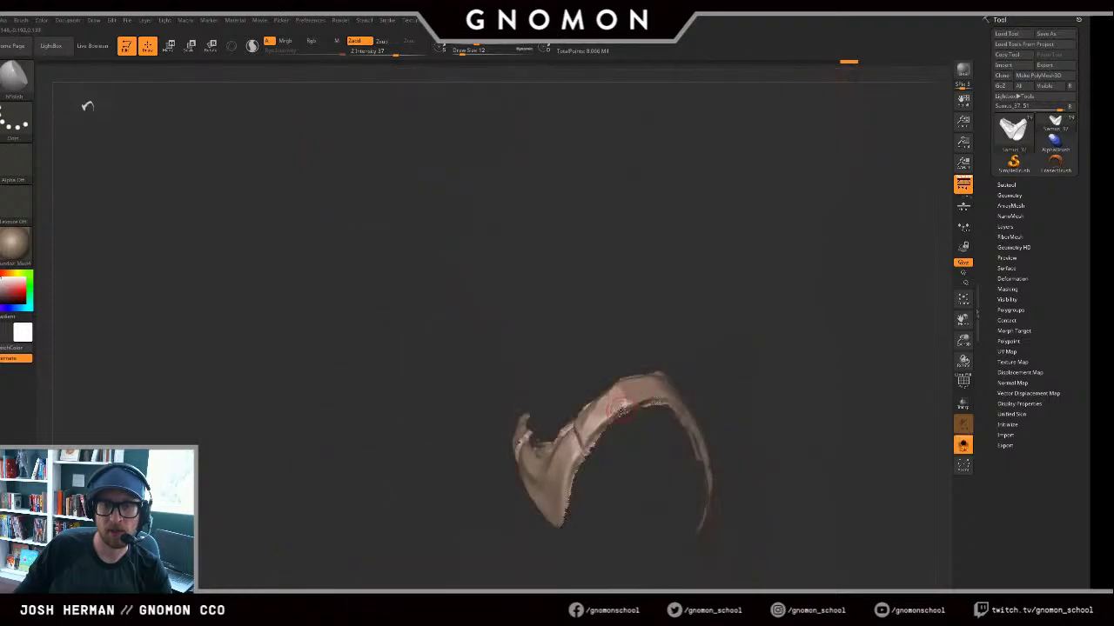
key(])
key(])
mouse_move(599, 428)
mouse_down()
mouse_move(562, 509)
mouse_move(634, 525)
mouse_up()
drag(666, 475, 694, 472)
Step: Check the hip belt on the full figure, isolate it again and polish its side and back band at draw size 17
key(alt+s)
drag(492, 455, 465, 416)
drag(392, 356, 423, 403)
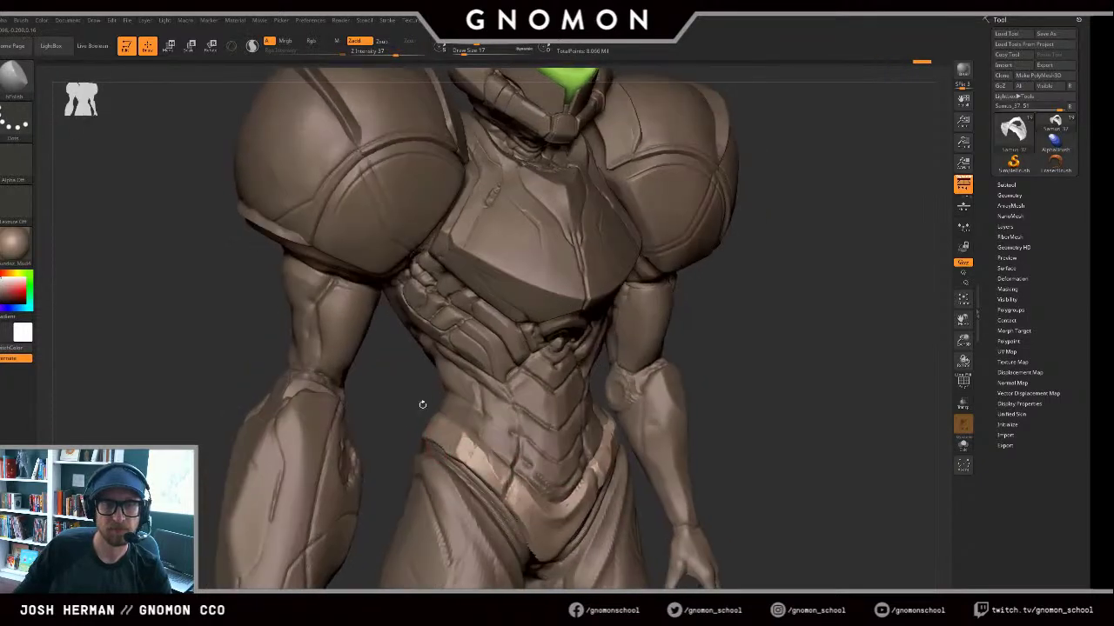
key(alt+s)
drag(393, 443, 440, 451)
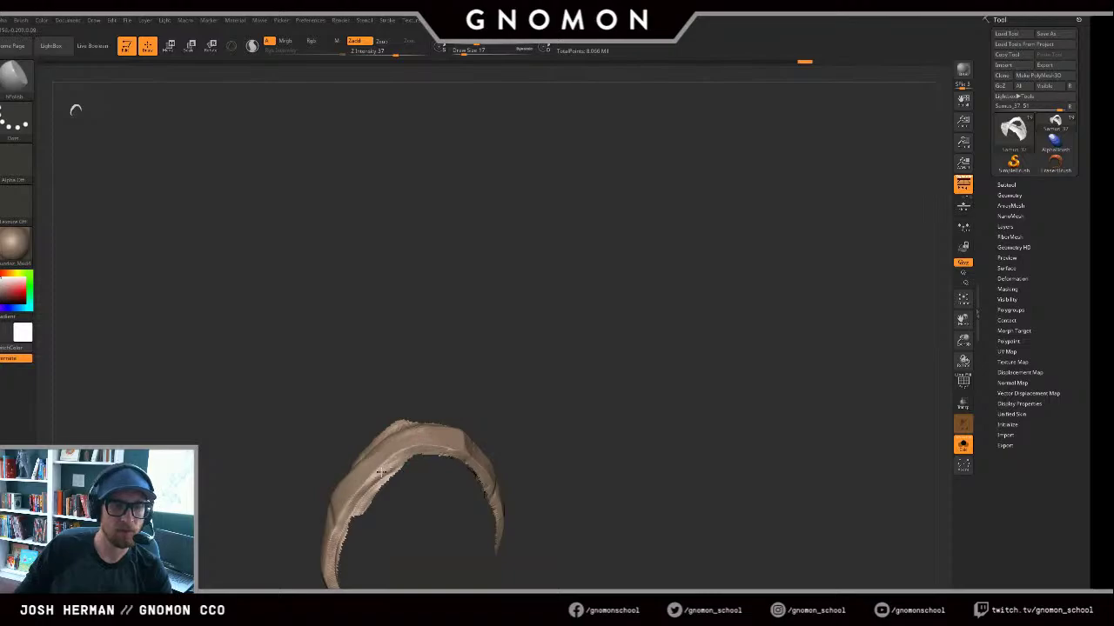
drag(363, 494, 341, 532)
alt+drag(298, 536, 353, 460)
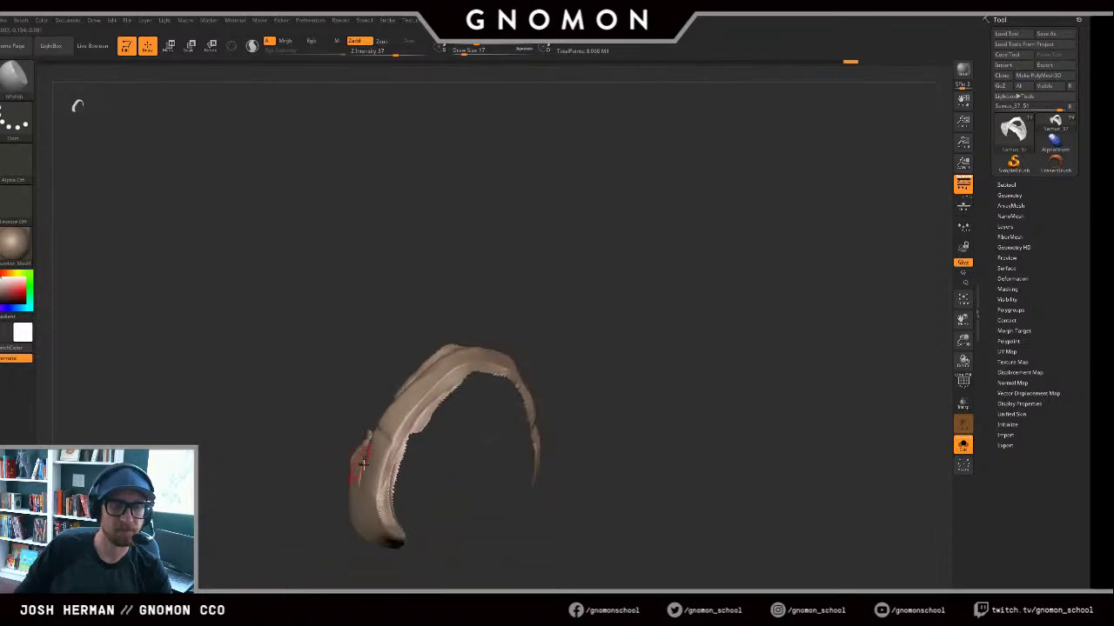
drag(497, 252, 490, 360)
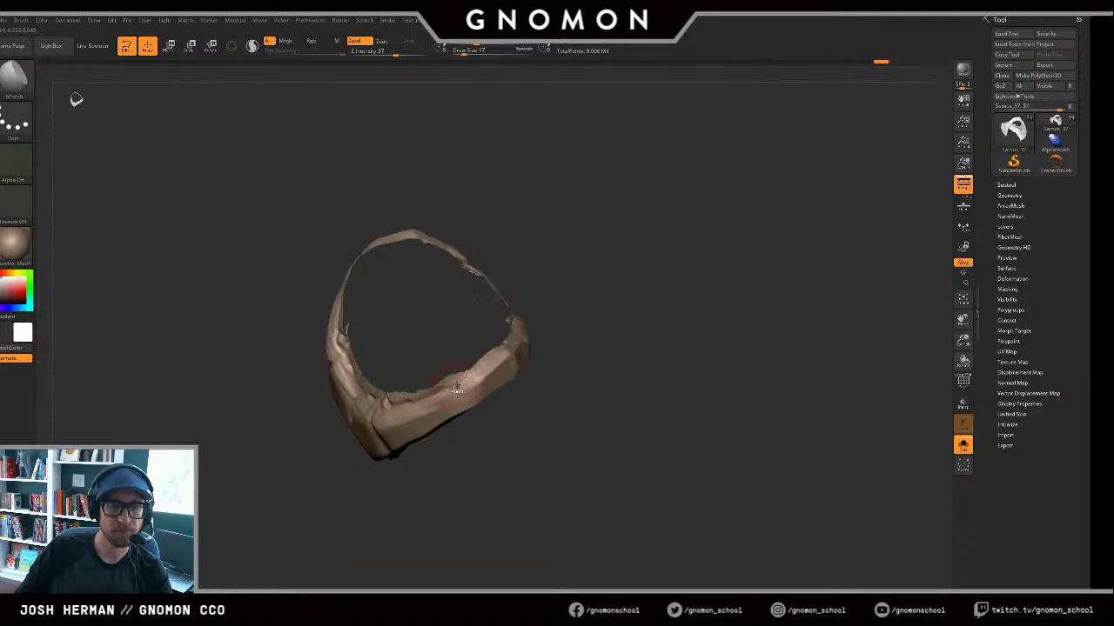
key(b)
key(s)
key(t)
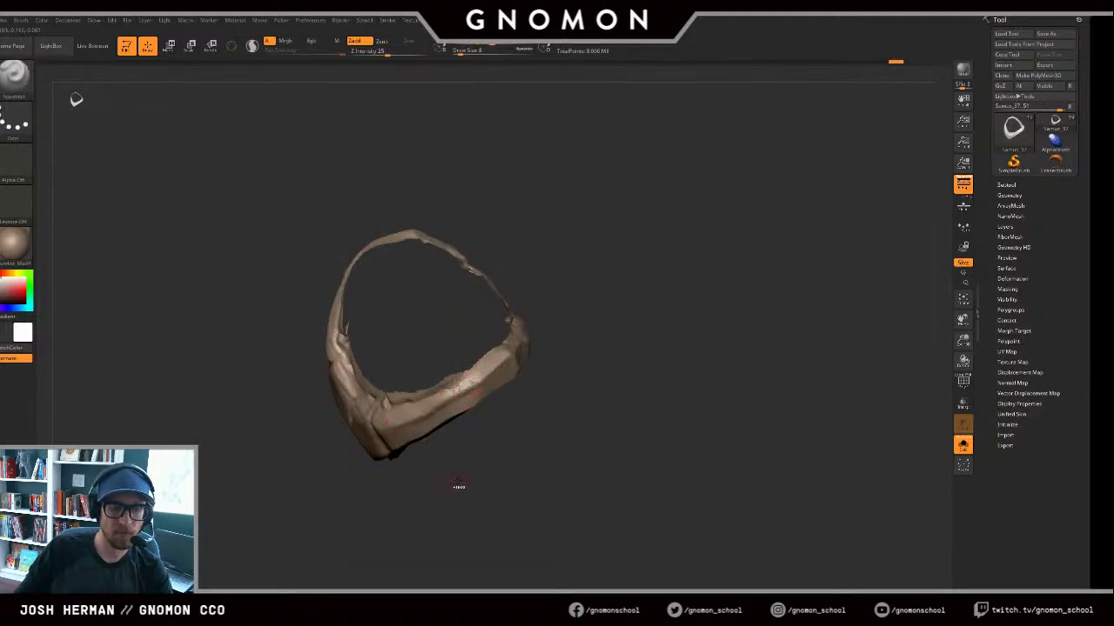
key(b)
key(h)
click(469, 471)
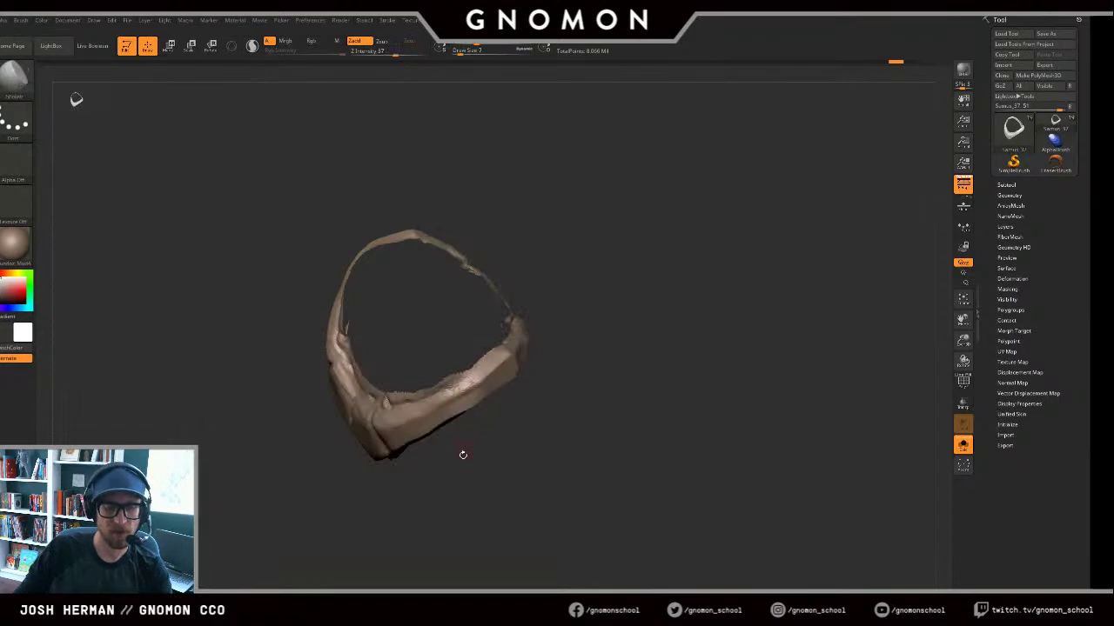
key(b)
click(464, 453)
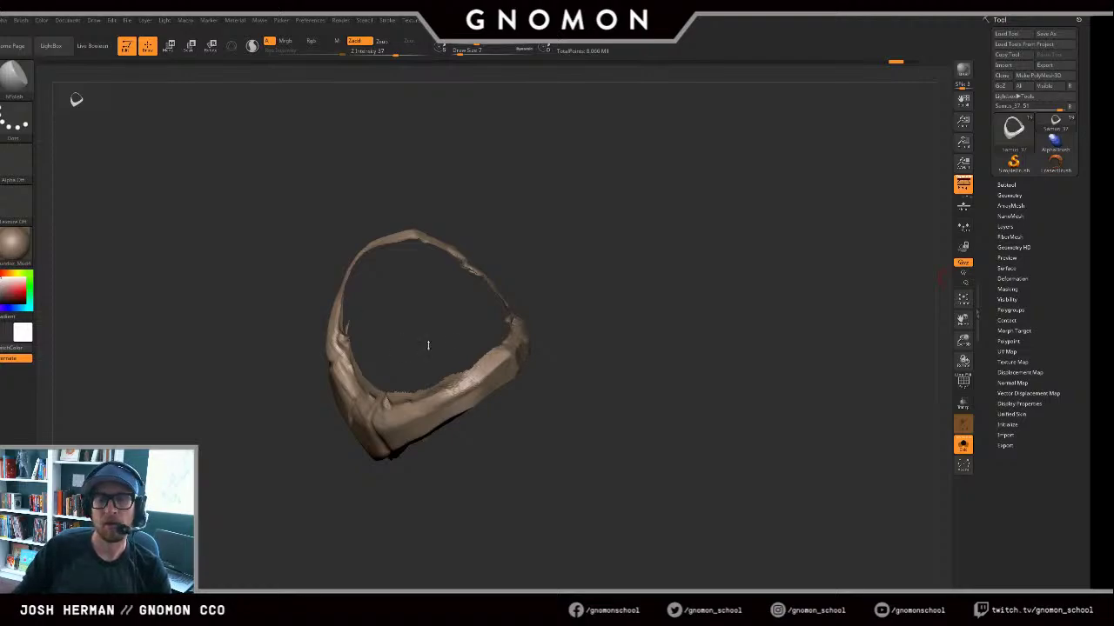
Step: Polish the lower edge of the isolated hip belt's front side plate with hPolish at draw size 17
mouse_move(669, 336)
mouse_down()
mouse_move(616, 340)
mouse_move(634, 390)
mouse_move(621, 353)
mouse_move(581, 388)
mouse_up()
key(b)
key(h)
key(p)
key(s)
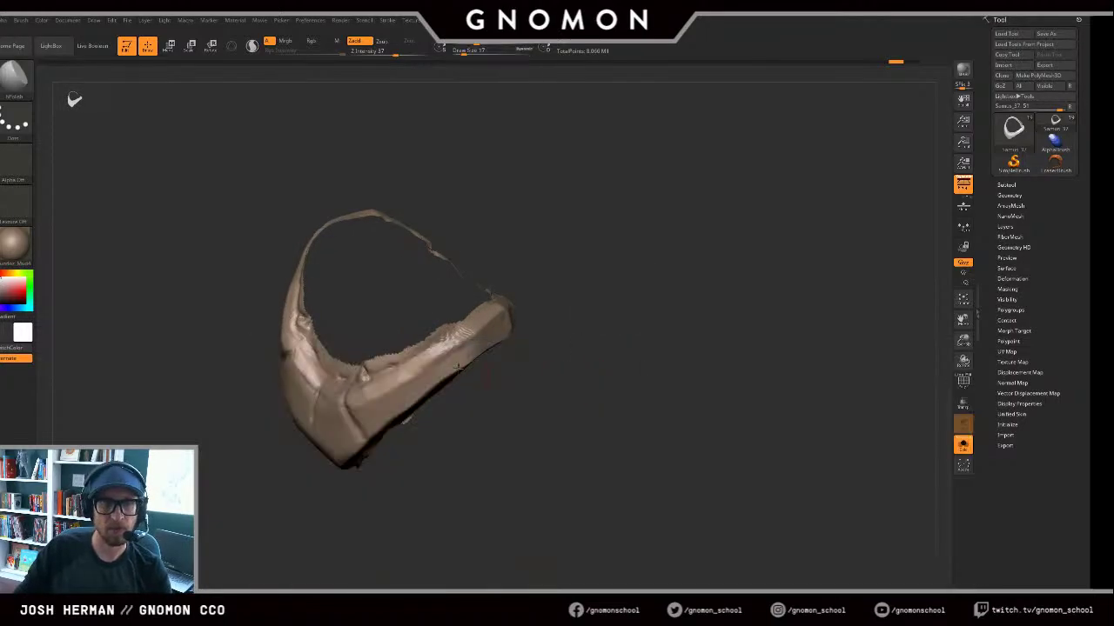
key(alt+s)
key(ctrl+shift+s)
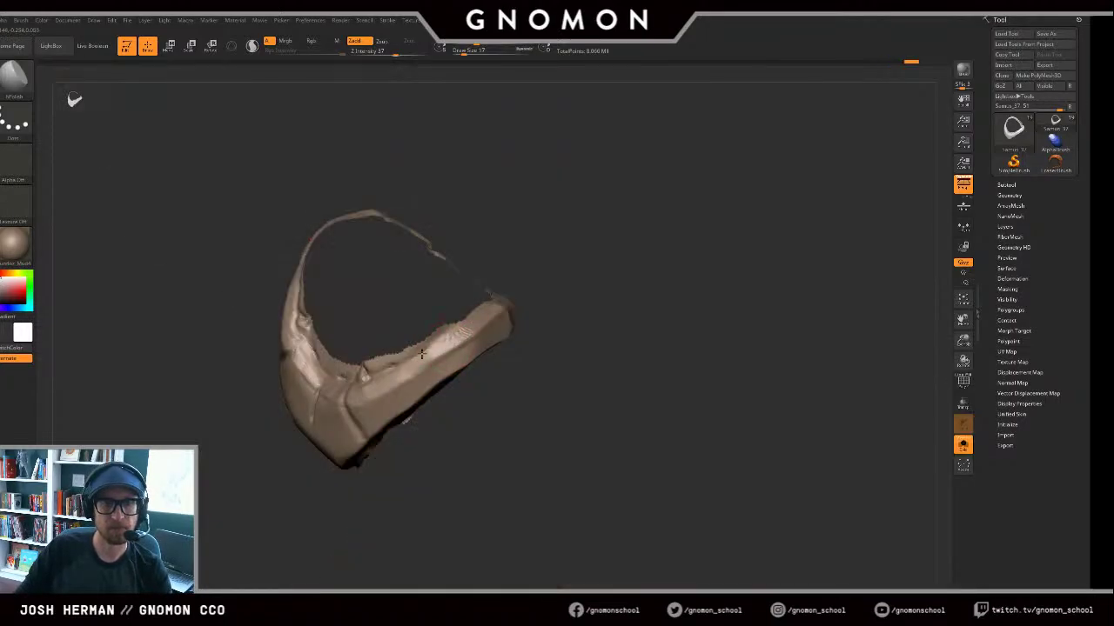
drag(617, 342, 659, 330)
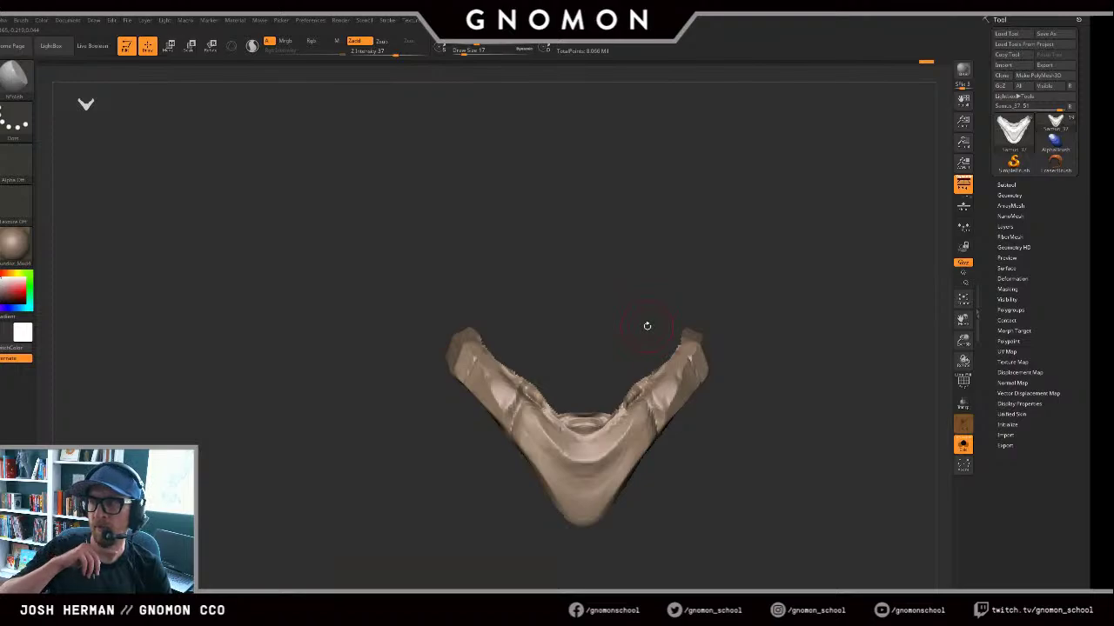
Step: Show the full figure again and make the abdomen plates the active subtool
key(f)
key(f)
alt+drag(648, 272, 644, 415)
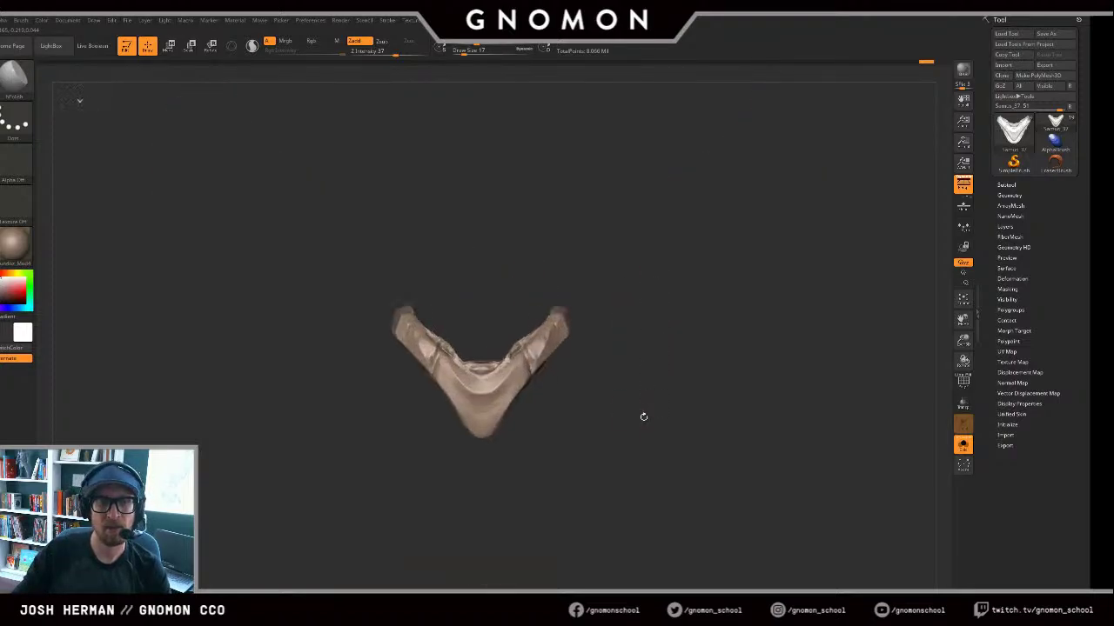
key(alt+s)
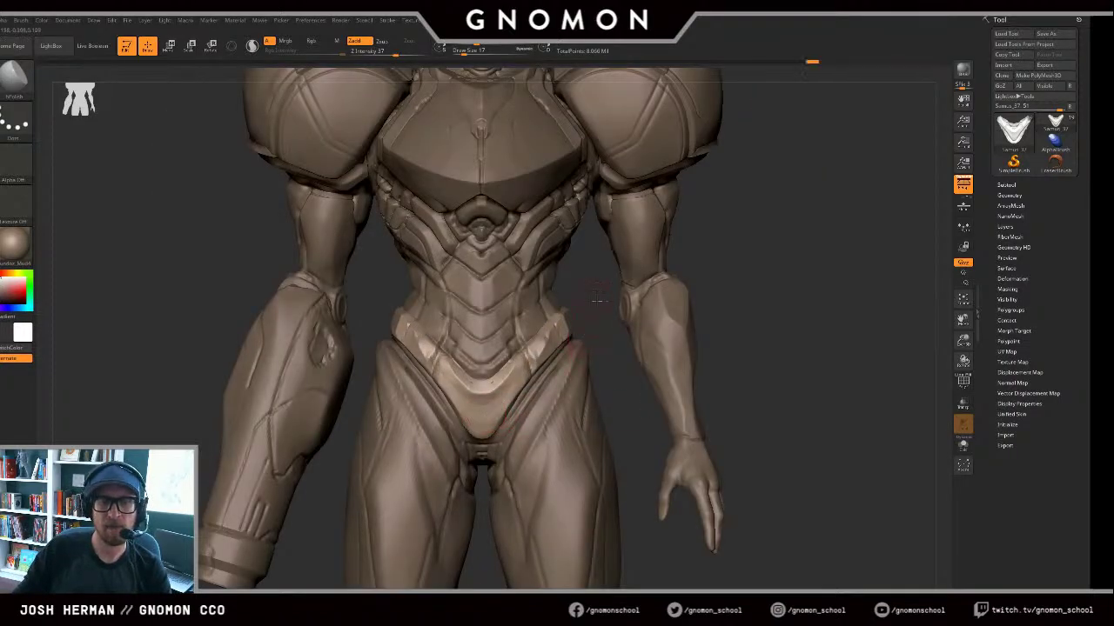
alt+click(546, 372)
alt+drag(597, 296, 552, 357)
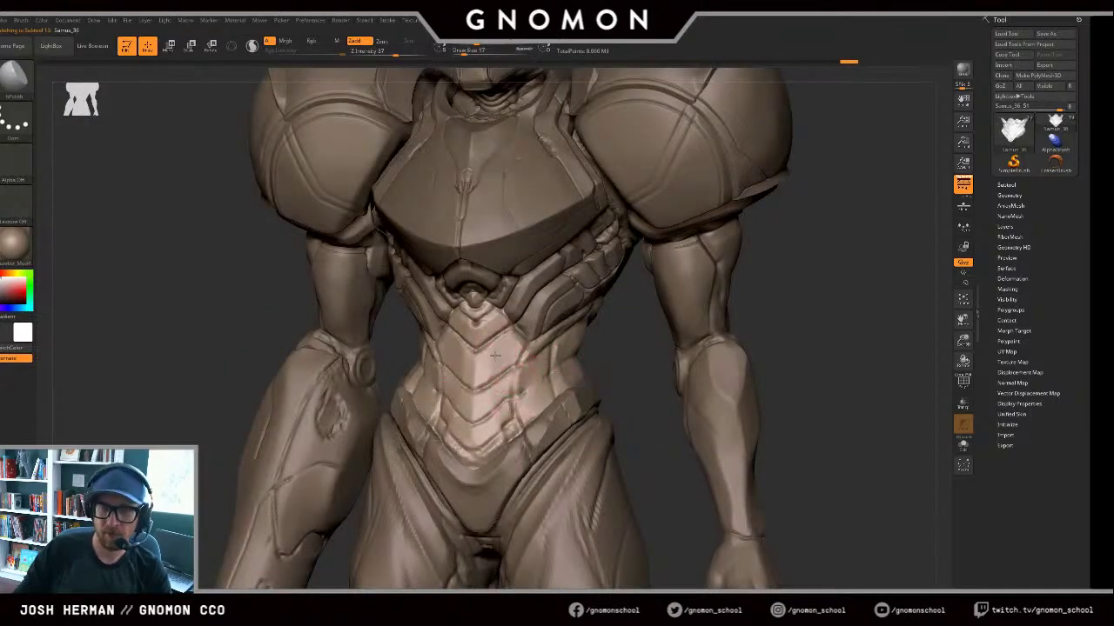
Step: Polish the abdomen's side plates above the hip belt with hPolish at draw size 20
key(s)
drag(498, 399, 499, 399)
mouse_move(493, 388)
mouse_down()
mouse_move(494, 411)
mouse_move(534, 413)
mouse_up()
drag(624, 359, 581, 364)
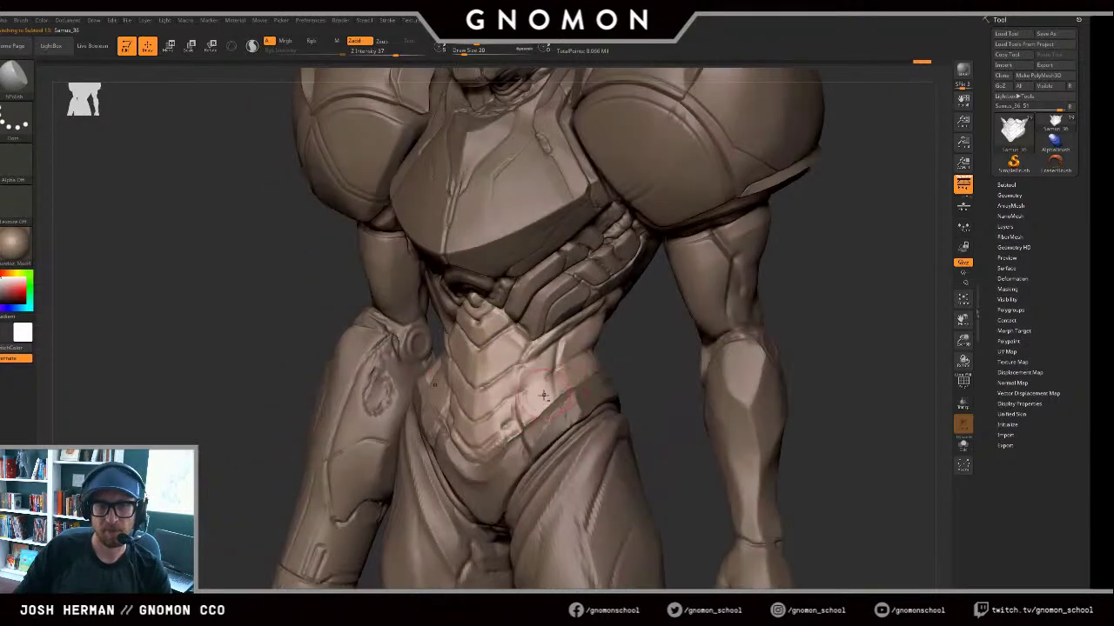
drag(544, 397, 562, 382)
drag(625, 343, 575, 372)
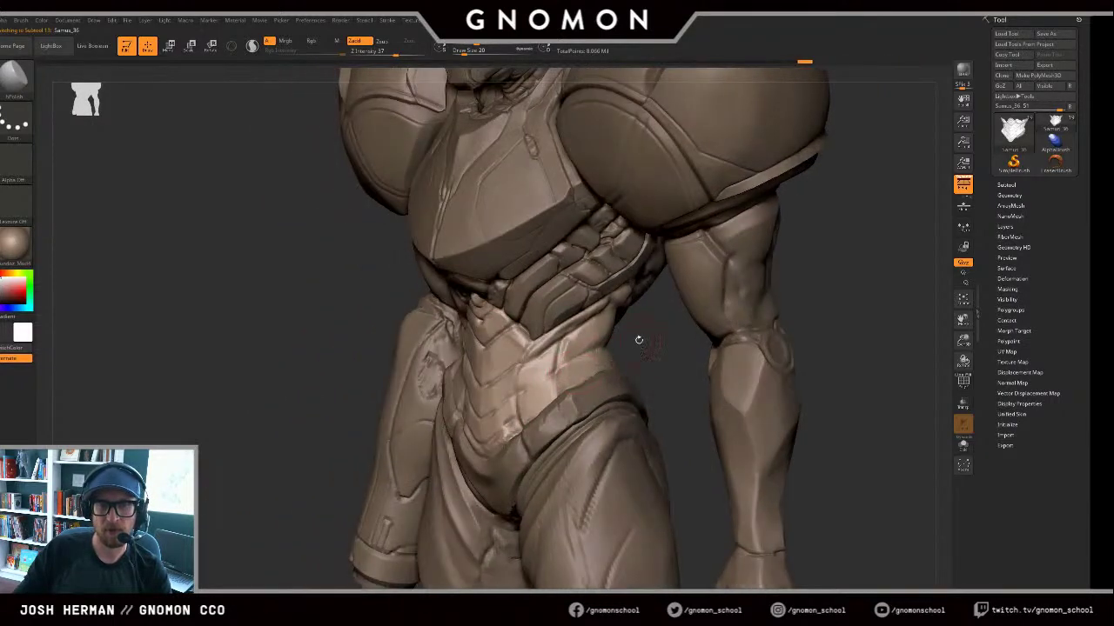
Step: Isolate the abdomen plates and carve the crease above the lower side band with DamStandard at draw size 7
key(alt+s)
key(s)
drag(649, 338, 615, 359)
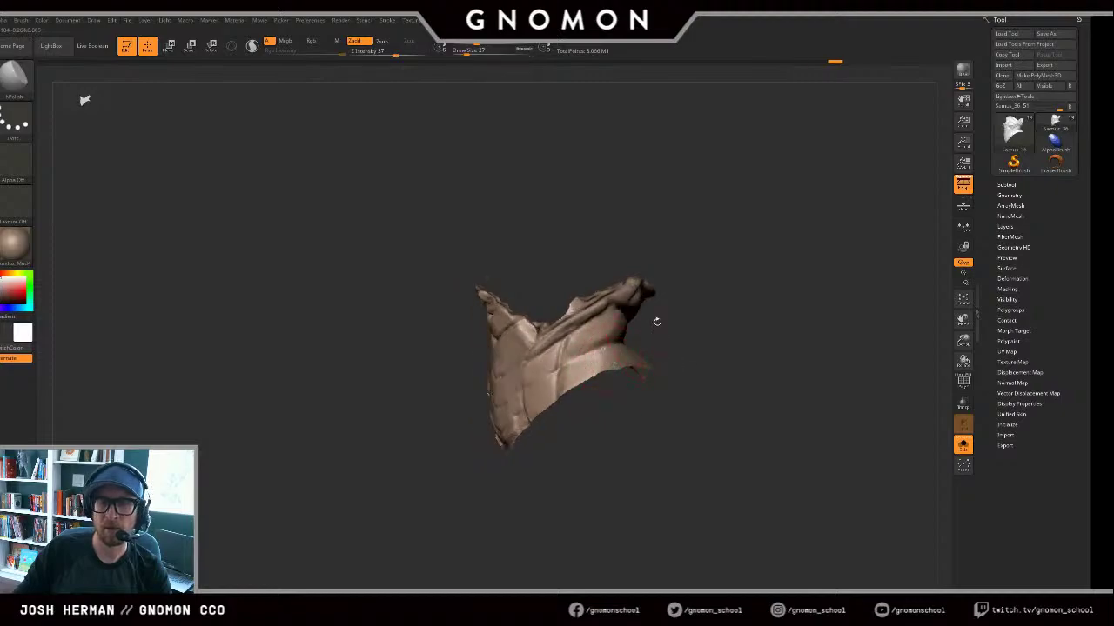
mouse_move(709, 307)
alt+mouse_down()
mouse_move(670, 329)
mouse_move(654, 358)
alt+mouse_up()
key(b)
key(d)
key(s)
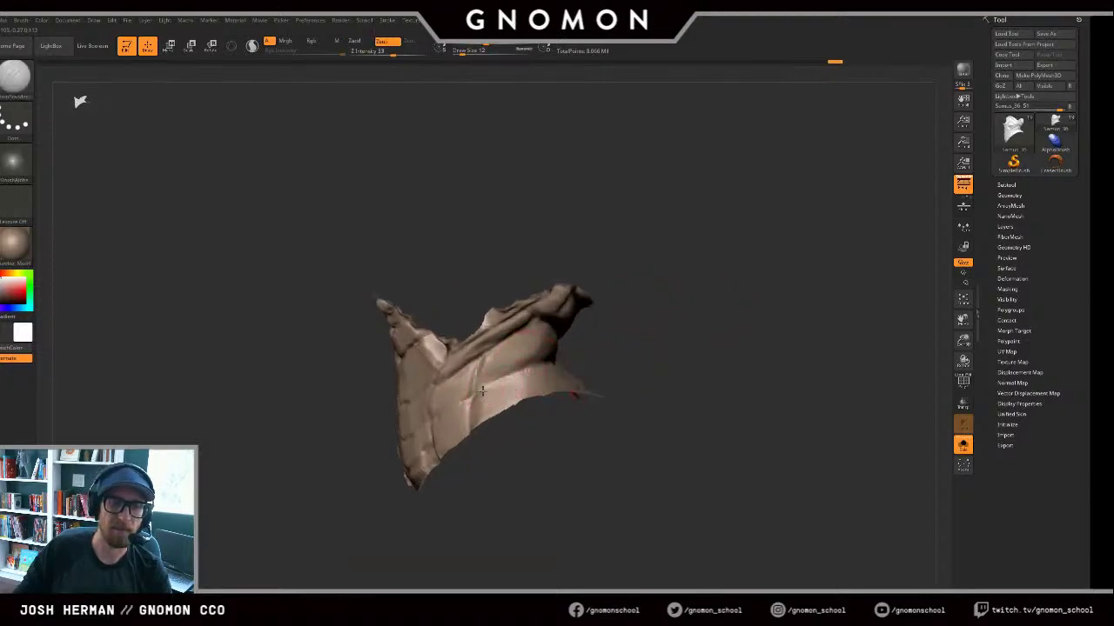
drag(589, 336, 568, 355)
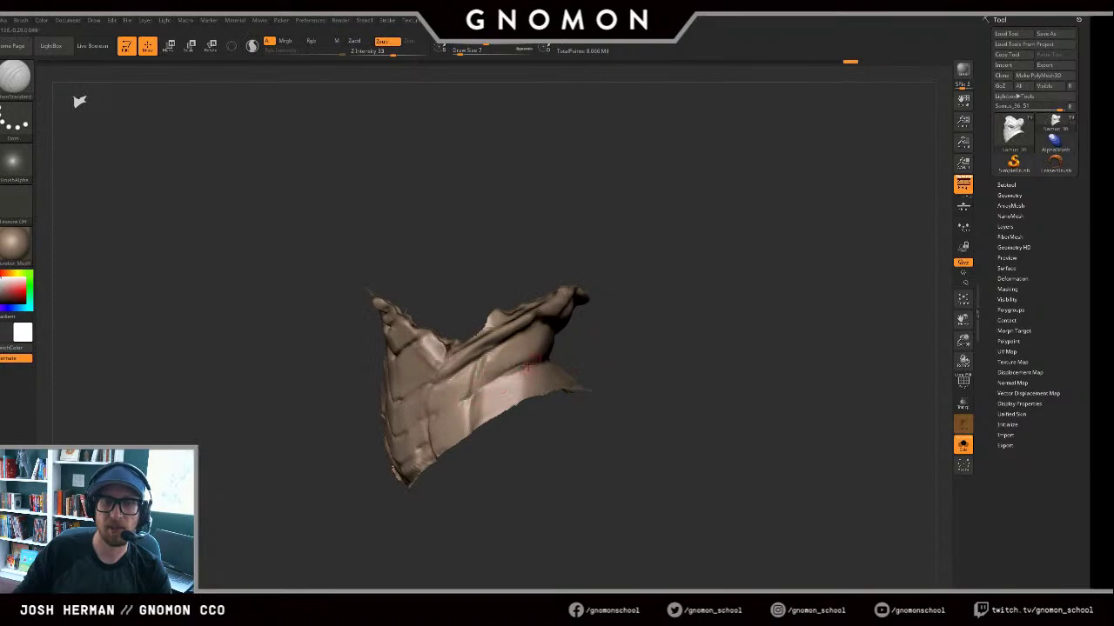
right_drag(513, 370, 519, 370)
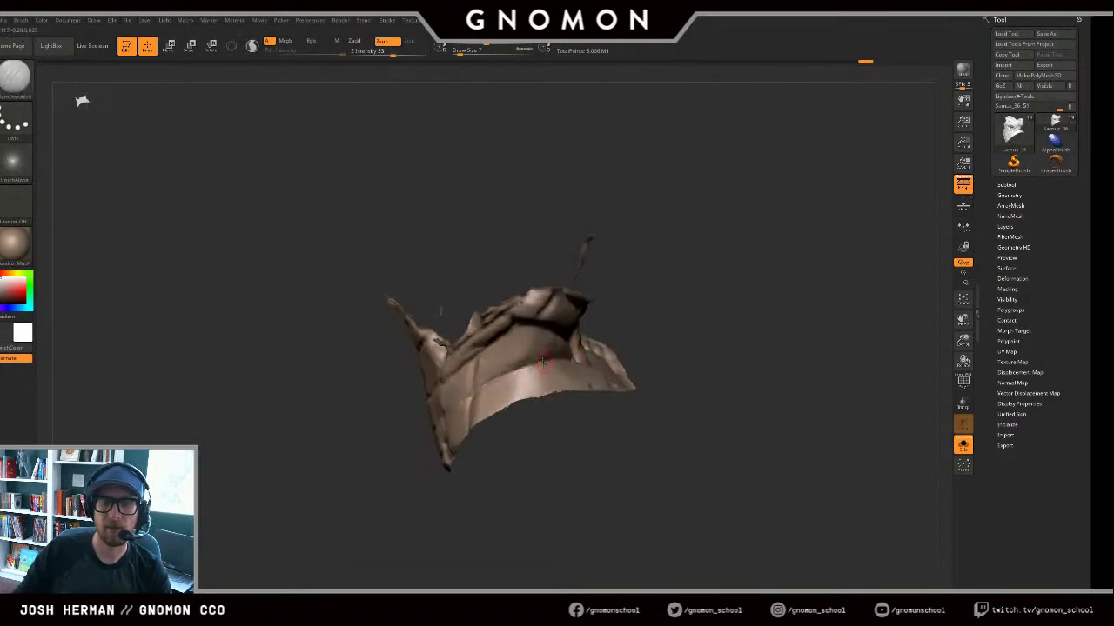
drag(543, 362, 533, 364)
mouse_move(644, 323)
mouse_down()
mouse_move(571, 372)
mouse_move(554, 363)
mouse_move(711, 263)
mouse_up()
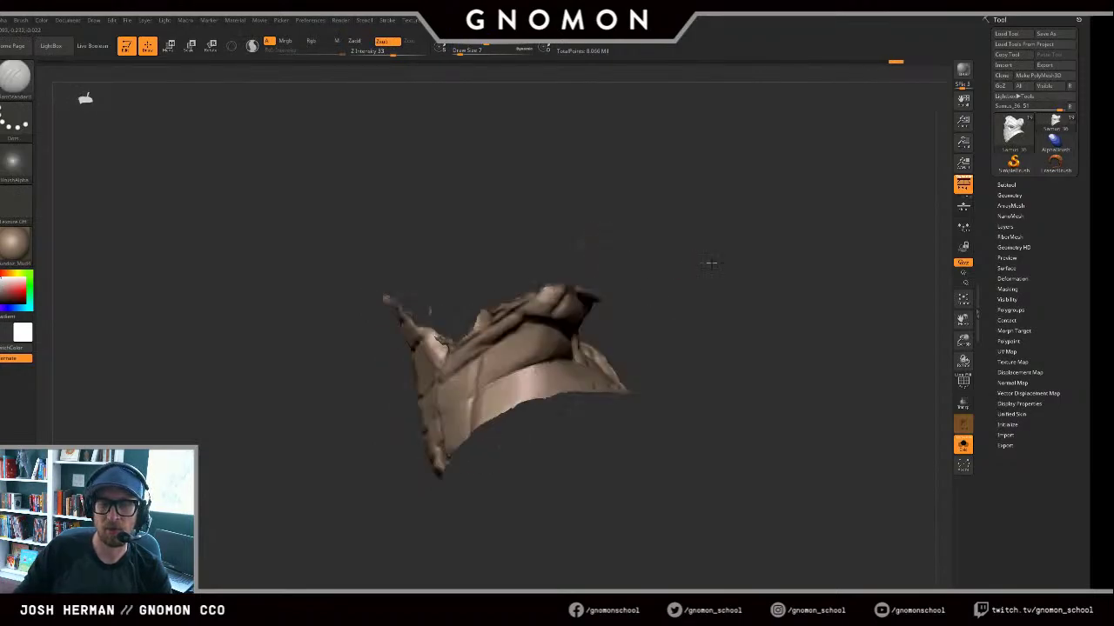
right_drag(711, 262, 533, 322)
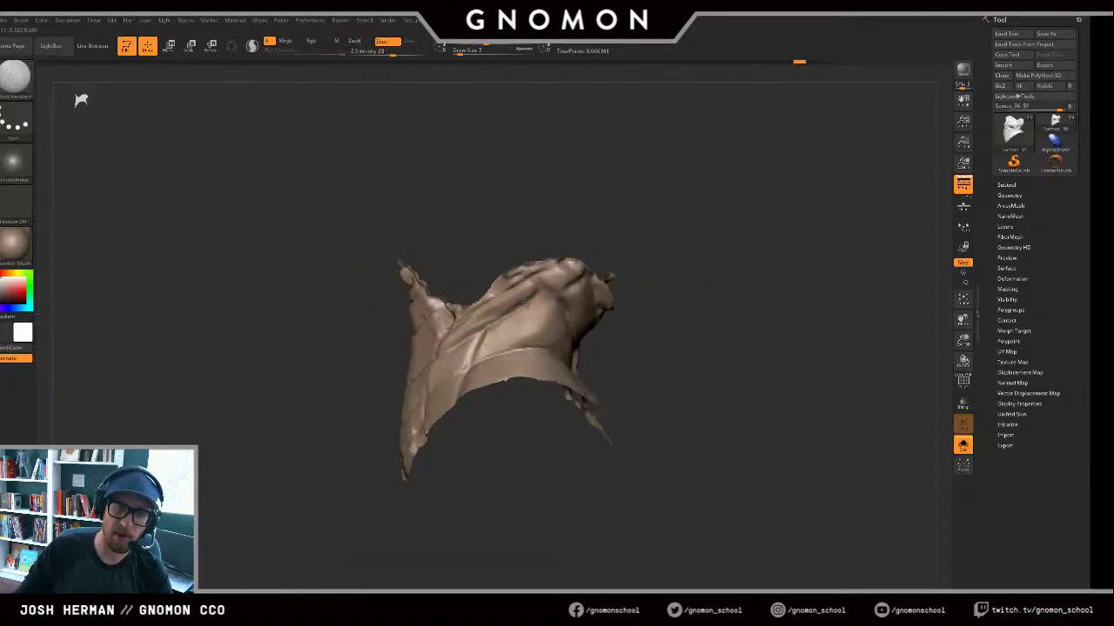
Step: Polish the abdomen's outer side plates around the carved crease with hPolish at draw size 20 and show the full figure
mouse_move(638, 276)
right_down()
mouse_move(664, 268)
mouse_move(686, 326)
mouse_move(751, 313)
mouse_move(709, 331)
right_up()
key(b)
key(h)
key(p)
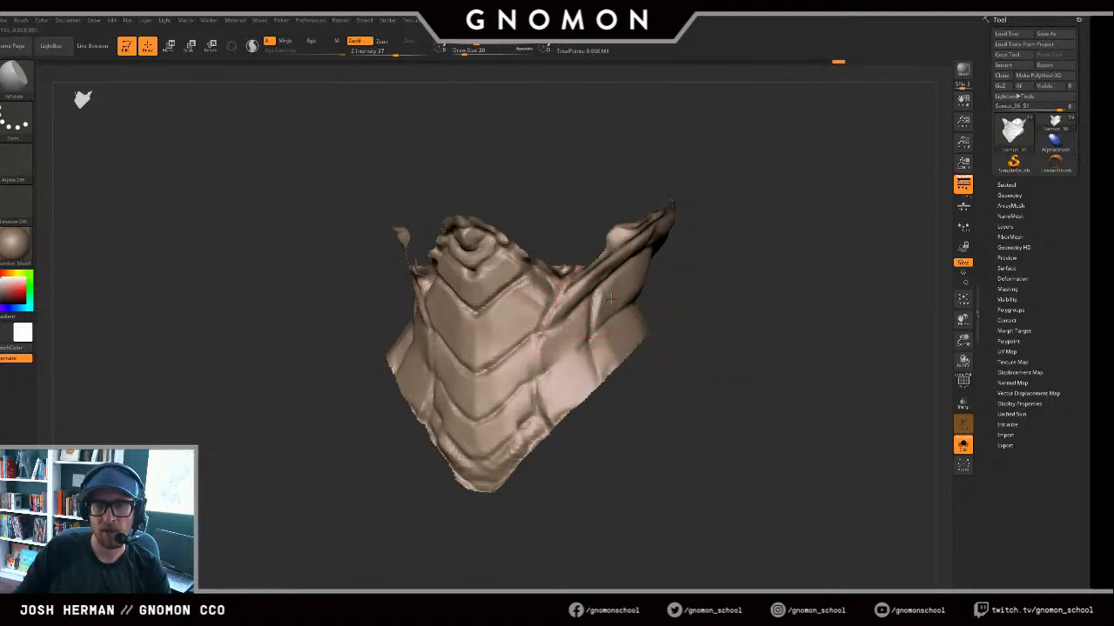
mouse_move(678, 257)
mouse_down()
mouse_move(691, 251)
mouse_move(632, 285)
mouse_up()
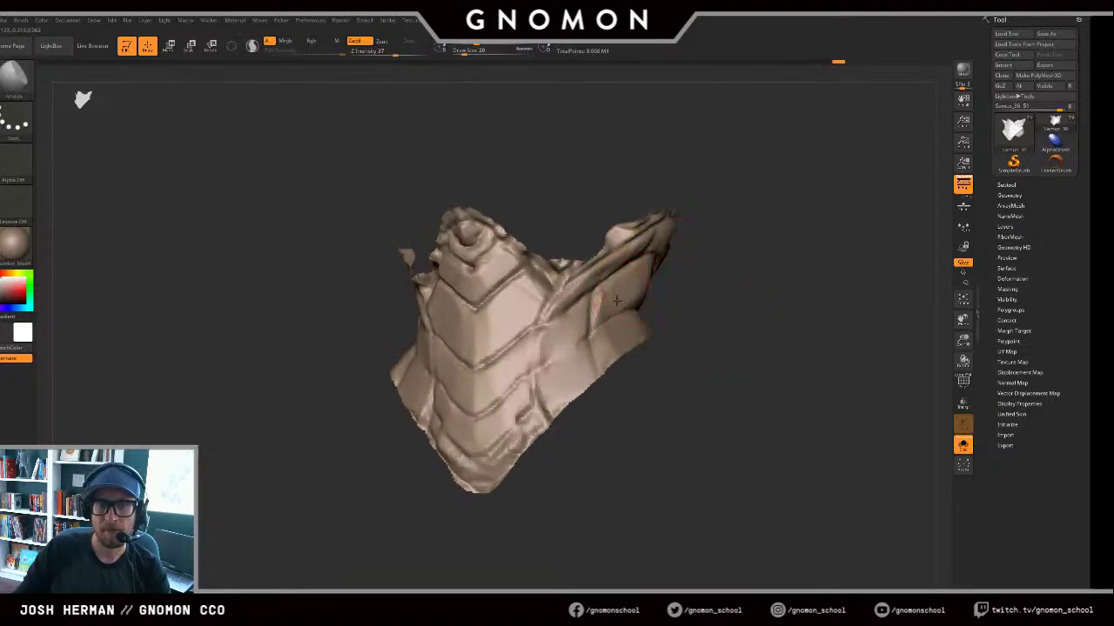
mouse_move(610, 335)
mouse_down()
mouse_move(610, 348)
mouse_move(679, 374)
mouse_move(630, 343)
mouse_up()
key(shift+s)
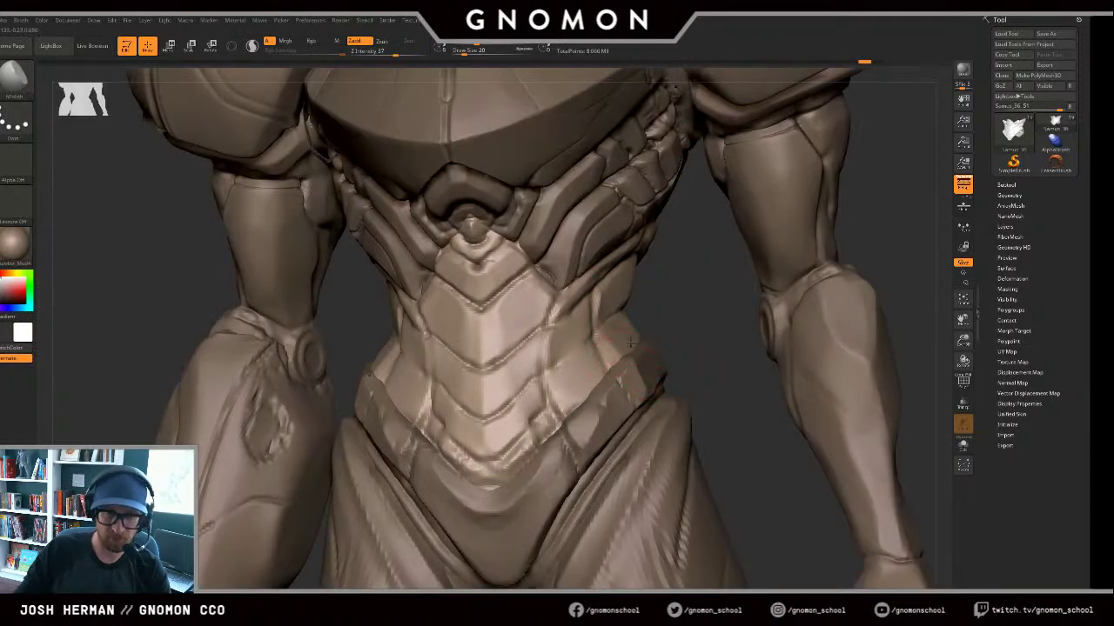
Step: Polish the abdomen's lower side plates along the hip belt with hPolish, reducing the draw size to 11
drag(576, 380, 562, 419)
drag(519, 449, 508, 458)
key(b)
key(h)
key(p)
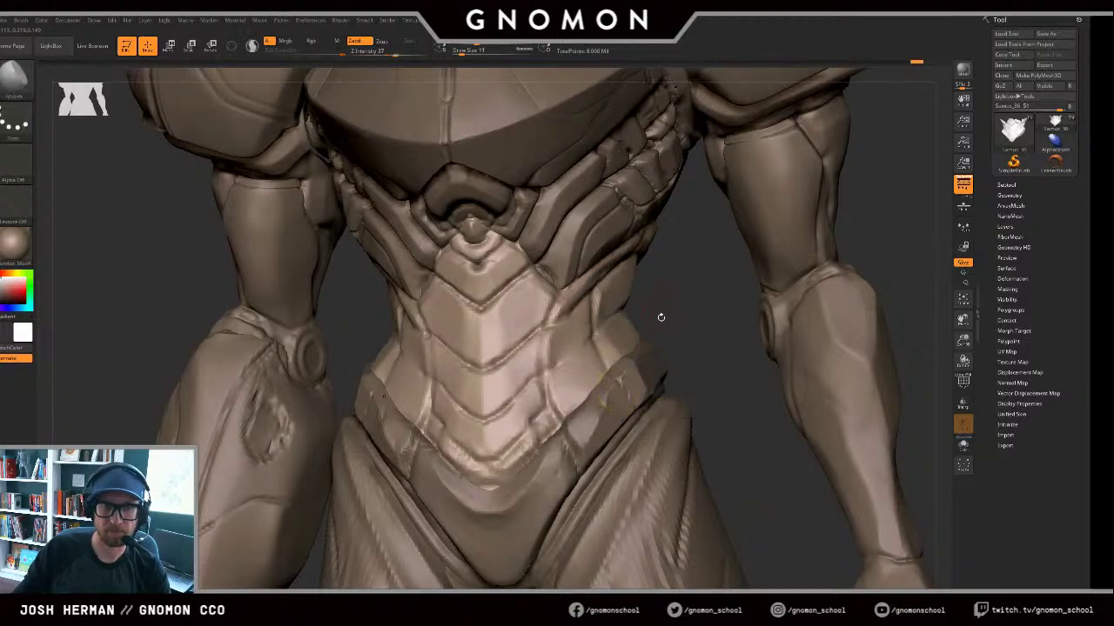
drag(663, 321, 671, 330)
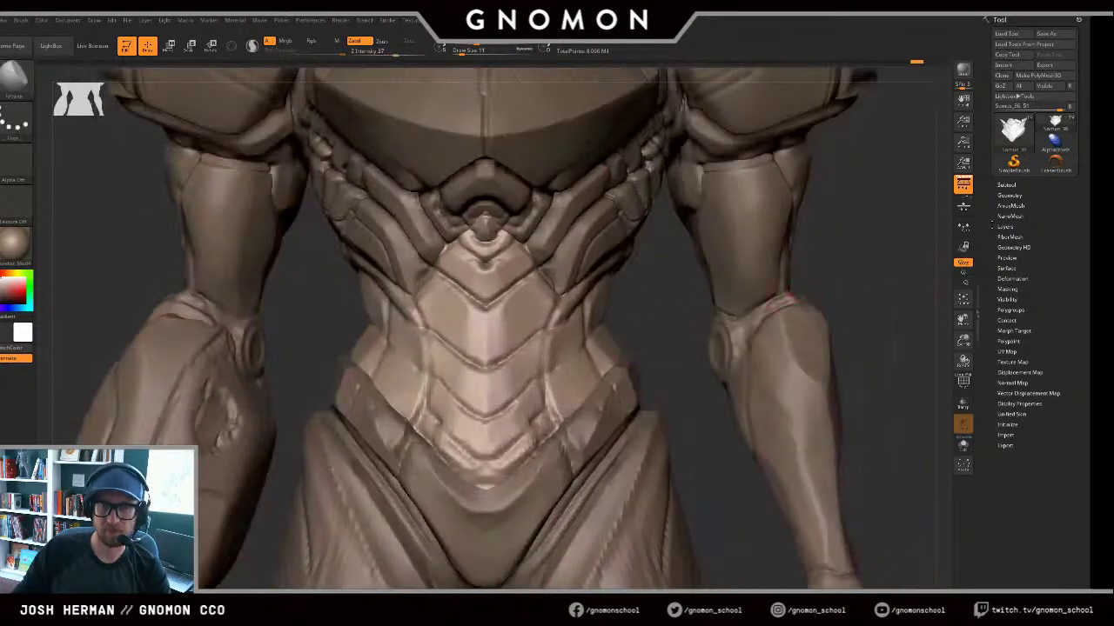
Step: Delete the abdomen mesh's higher subdivision levels and divide it to subdivision level 2
click(1012, 184)
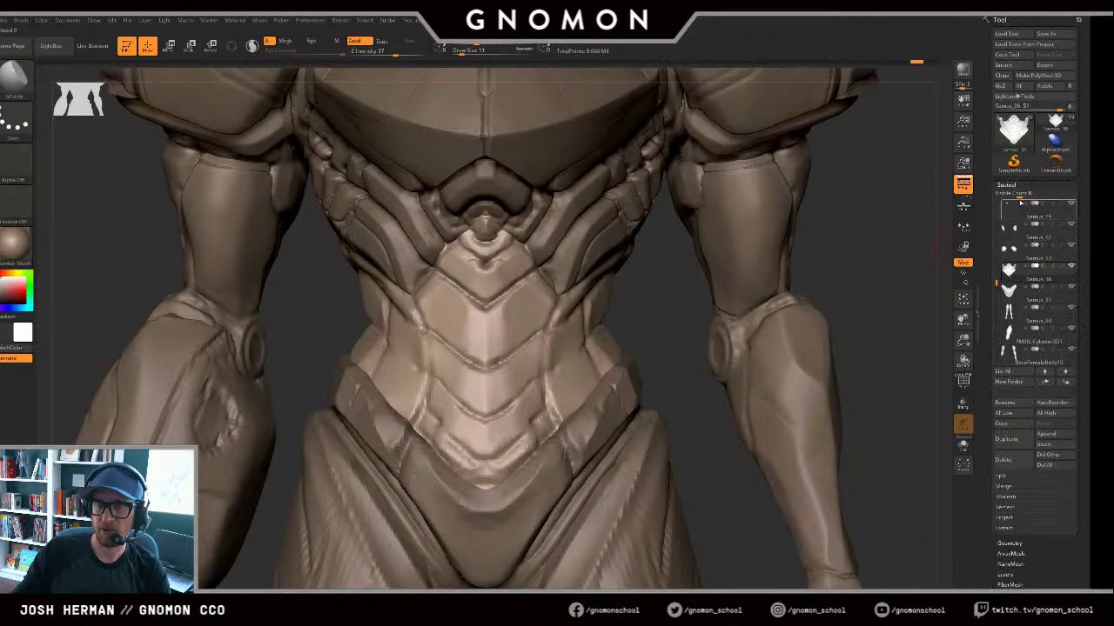
click(1012, 184)
click(1009, 194)
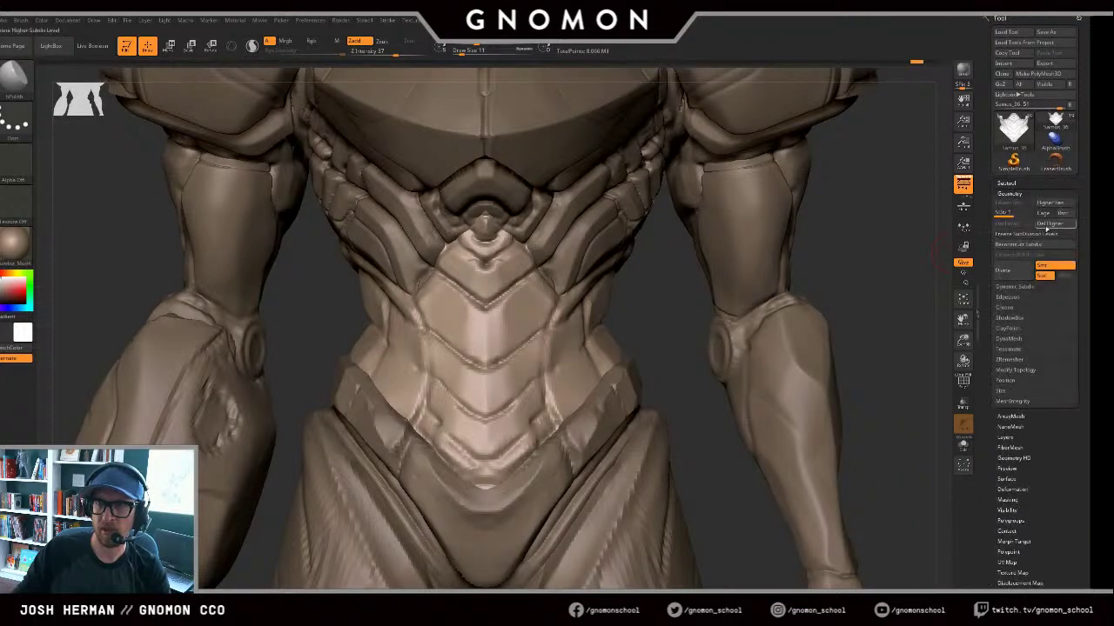
click(1049, 223)
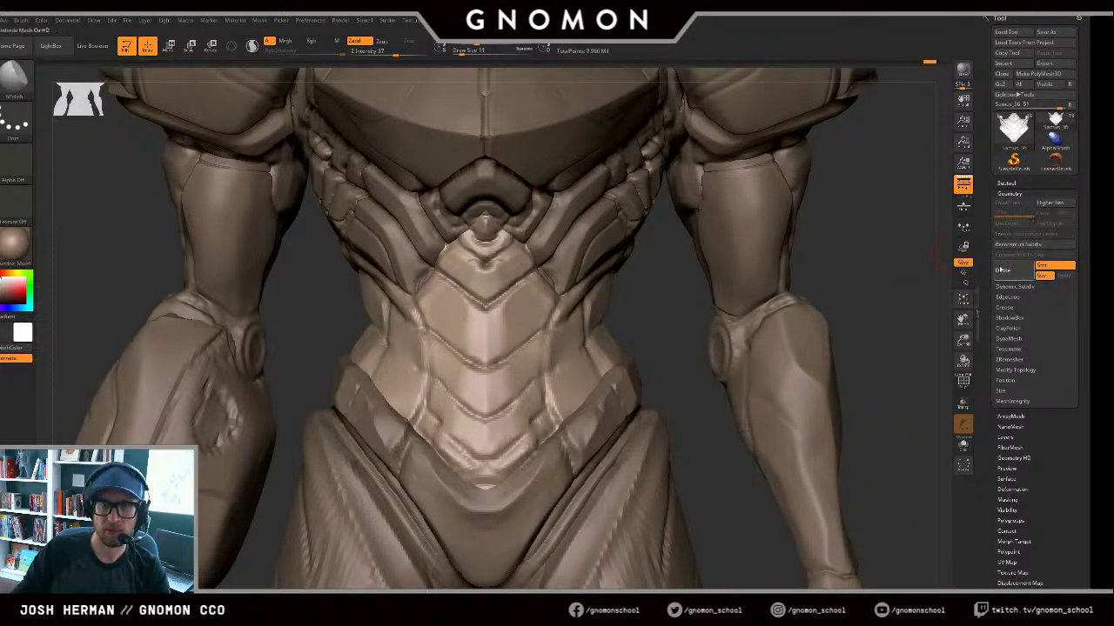
drag(661, 325, 638, 339)
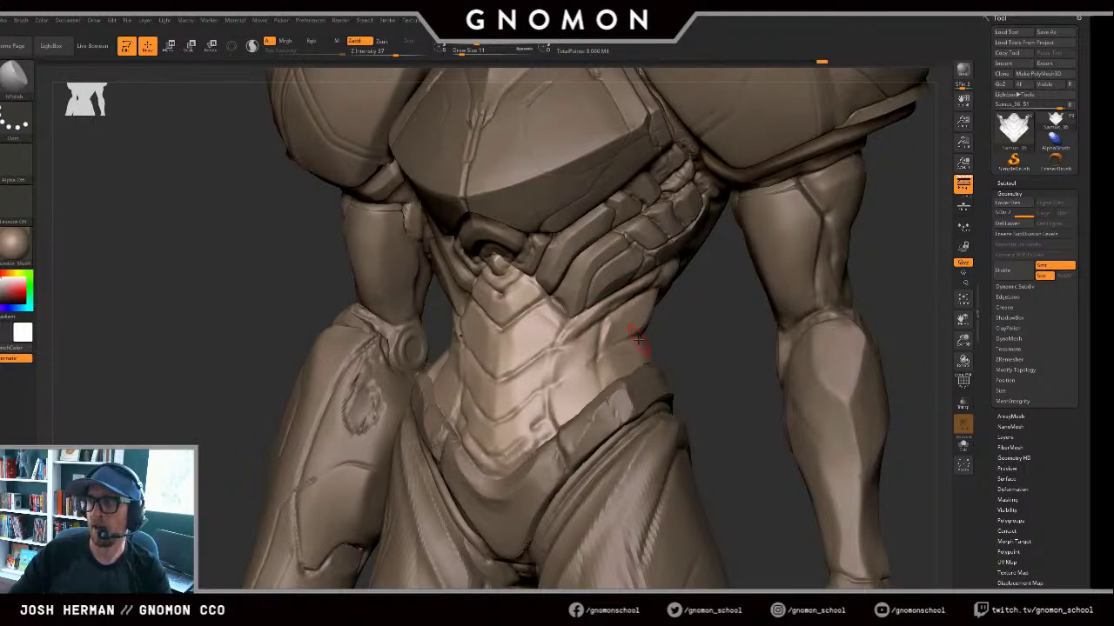
Step: Polish the abdomen's side plates below the ribs with hPolish at draw size 17
mouse_move(692, 342)
alt+mouse_down()
mouse_move(659, 359)
mouse_move(669, 341)
alt+mouse_up()
key(bracketright)
key(b)
key(m)
key(v)
key(b)
key(h)
key(p)
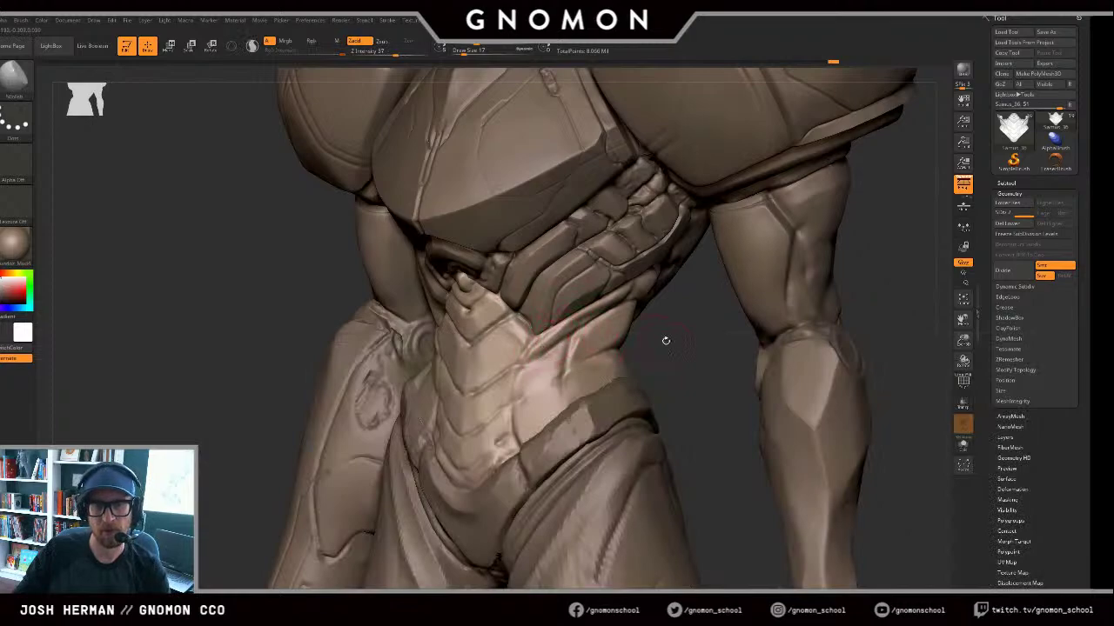
right_drag(665, 340, 571, 328)
mouse_move(604, 310)
mouse_down()
mouse_move(597, 322)
mouse_move(636, 307)
mouse_move(621, 293)
mouse_up()
Step: Undo the last stroke and smooth the rear end of the abdomen's diagonal side ridge below the ribs
key(alt+s)
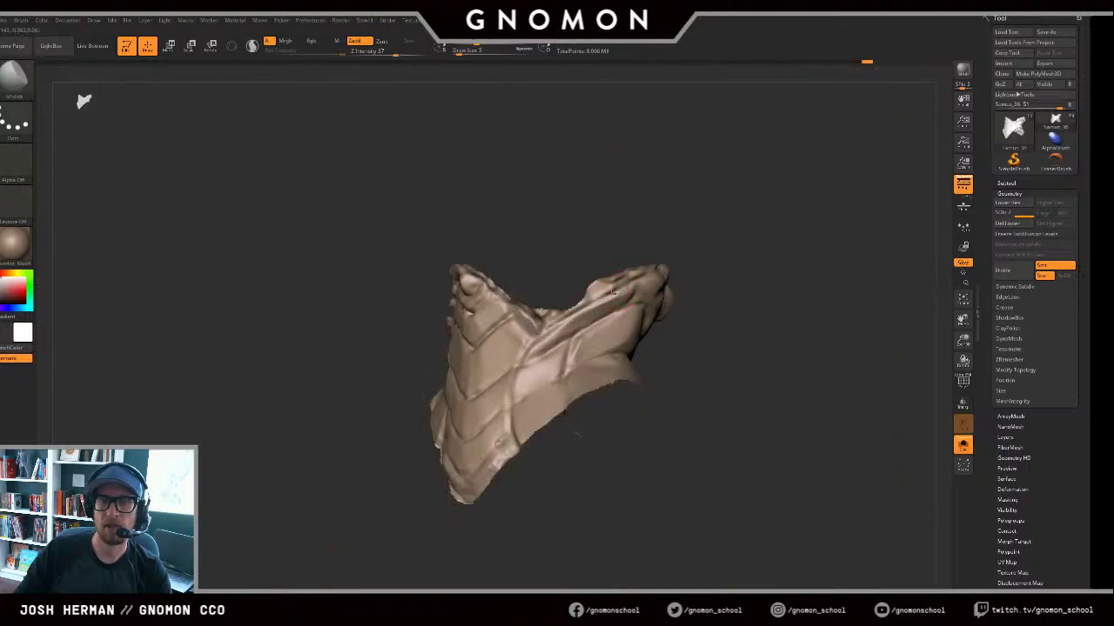
key(shift+alt+s)
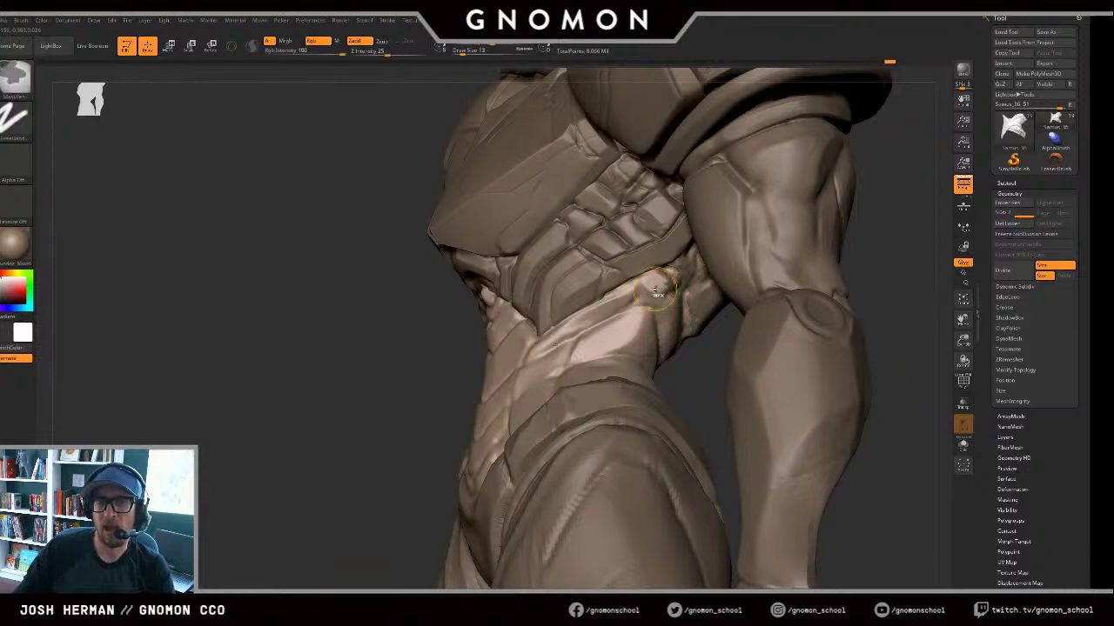
key(ctrl+z)
drag(667, 292, 652, 281)
key([)
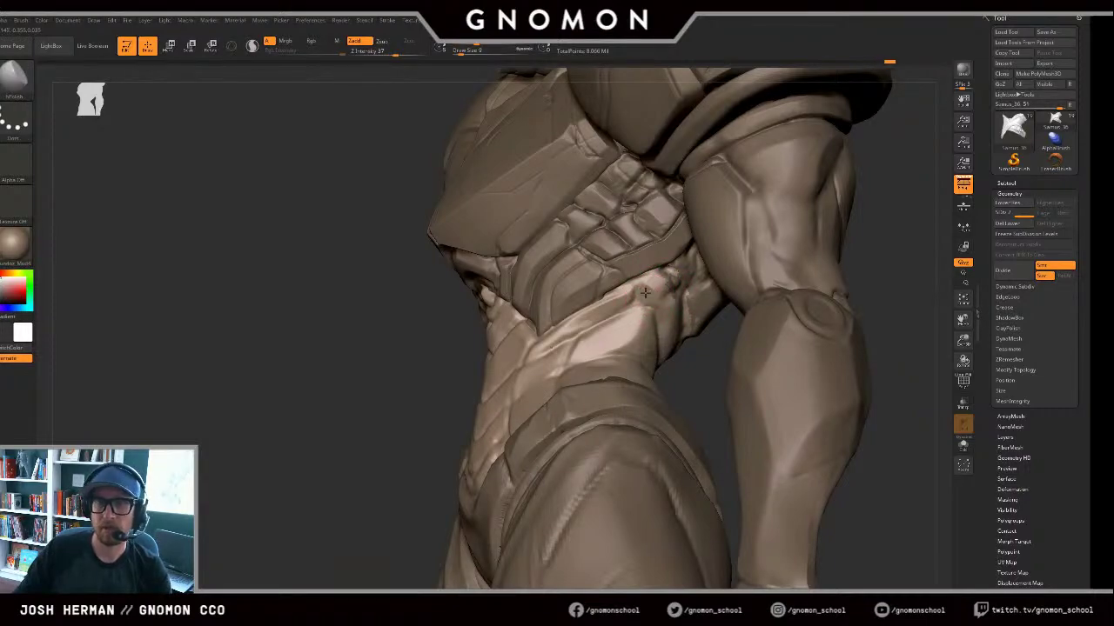
shift+drag(648, 300, 631, 294)
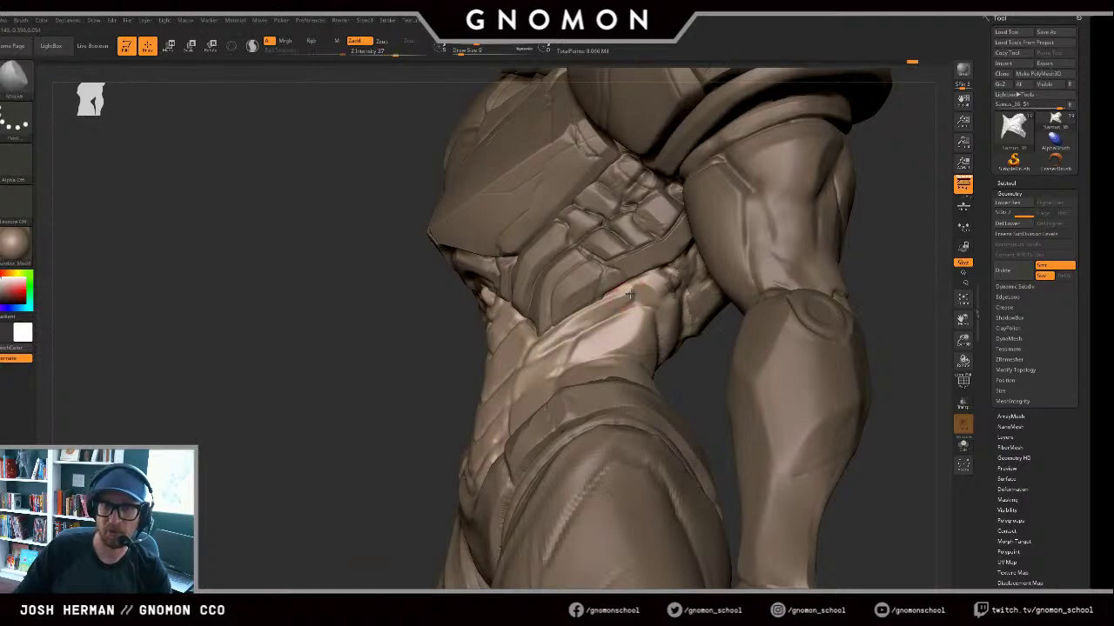
Step: Isolate the abdomen mesh and carve along the upper edge of its diagonal side ridge with DamStandard, undoing and redrawing unsatisfactory strokes
key(alt+s)
drag(724, 259, 787, 250)
key(b)
key(d)
key(s)
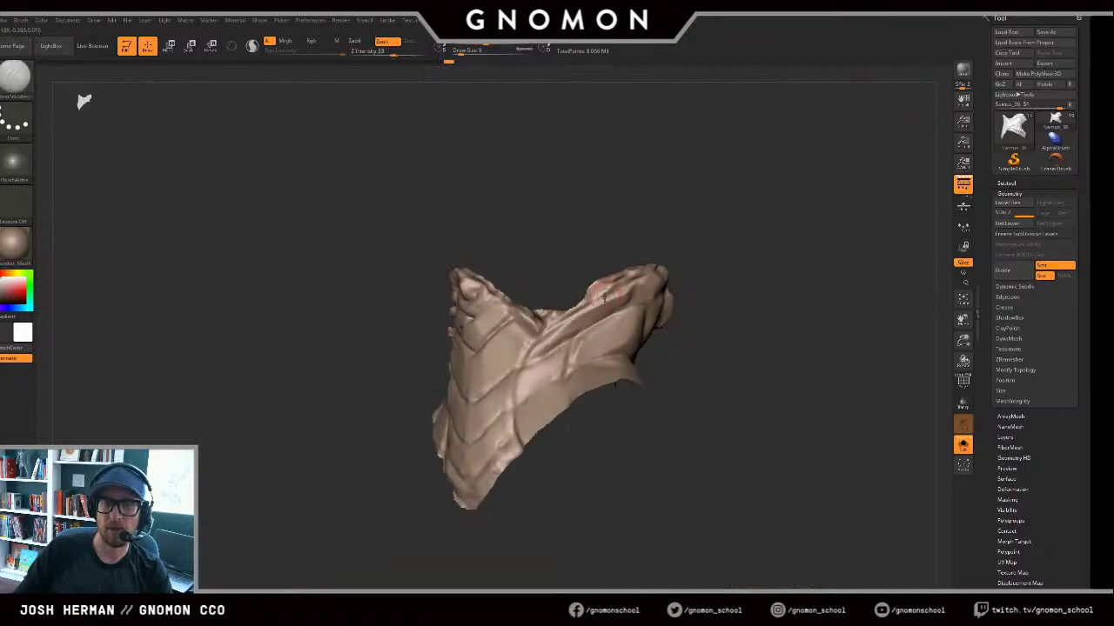
drag(562, 322, 642, 278)
key(ctrl+z)
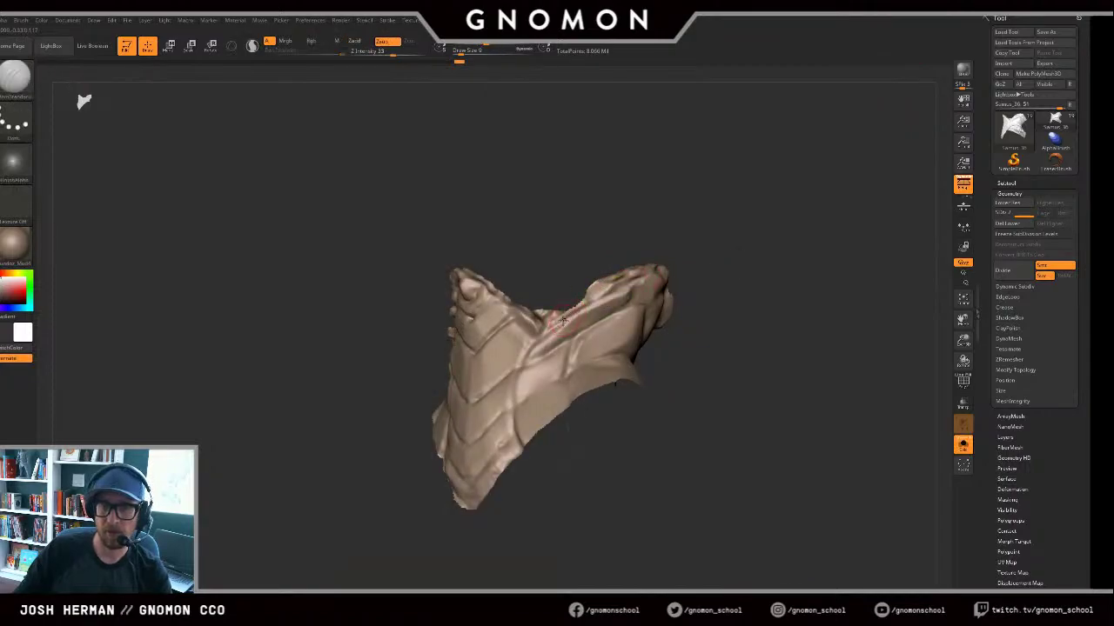
drag(555, 325, 658, 269)
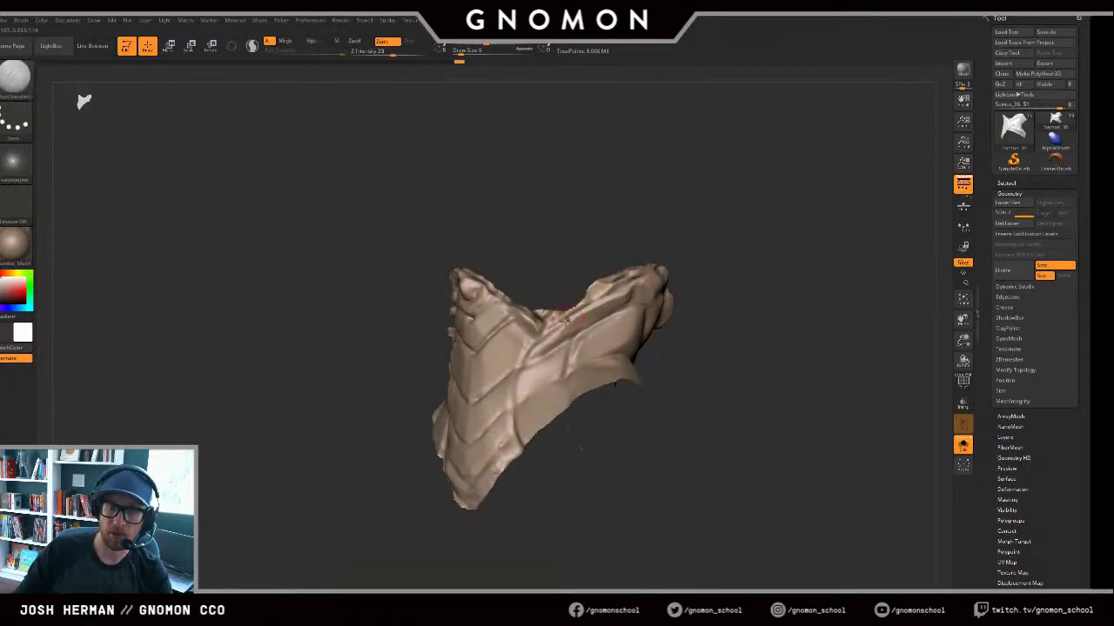
drag(569, 316, 654, 271)
drag(725, 259, 716, 262)
key(ctrl+z)
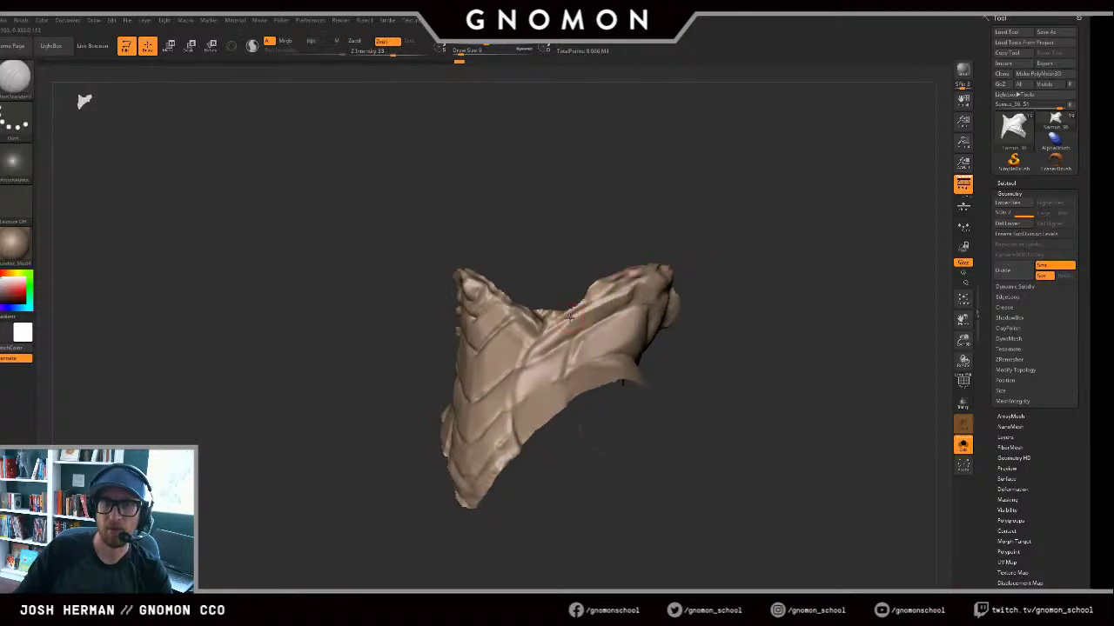
drag(562, 322, 654, 271)
Step: Show the full figure again and cut a short crease down from the diagonal side ridge into the abdomen's side plate with DamStandard
mouse_move(716, 255)
mouse_down()
mouse_move(688, 303)
mouse_move(618, 324)
mouse_up()
key(b)
key(h)
key(p)
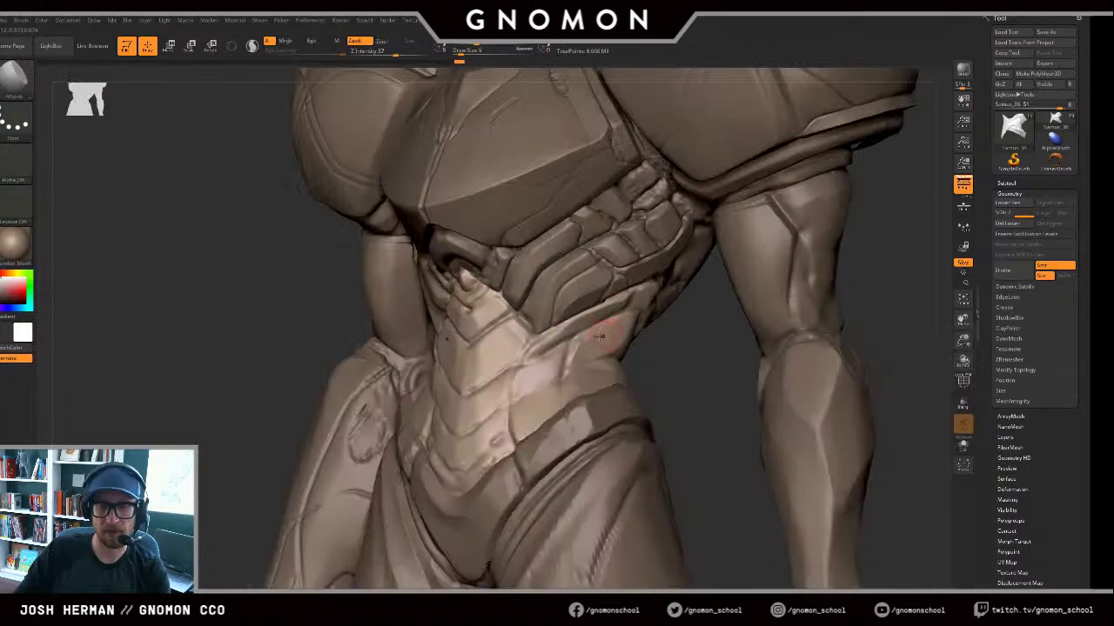
key(b)
key(d)
key(s)
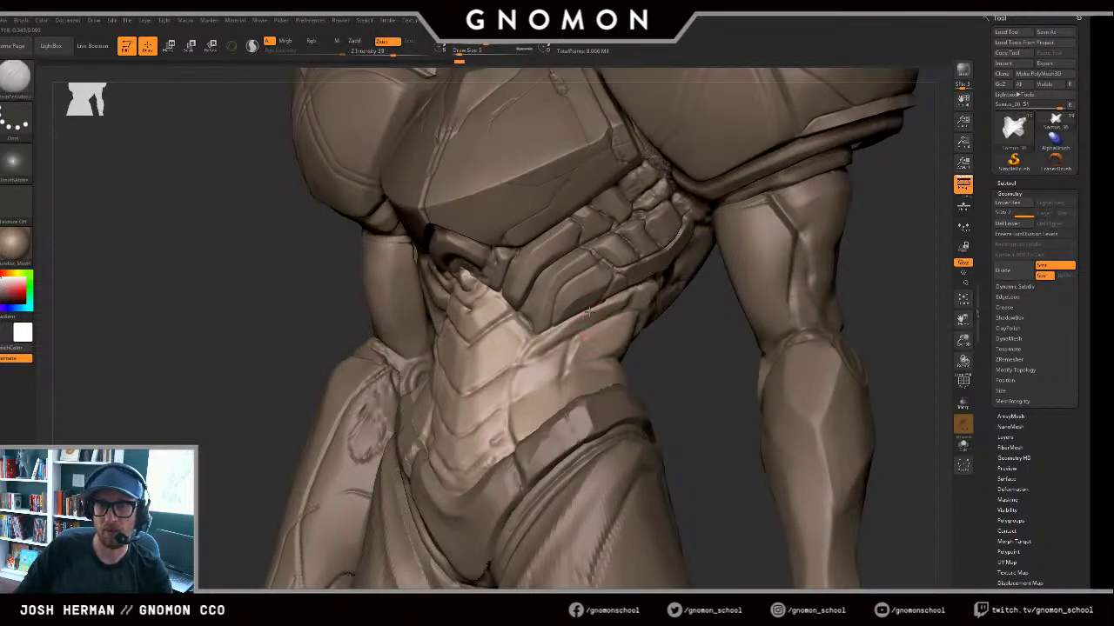
drag(583, 330, 577, 346)
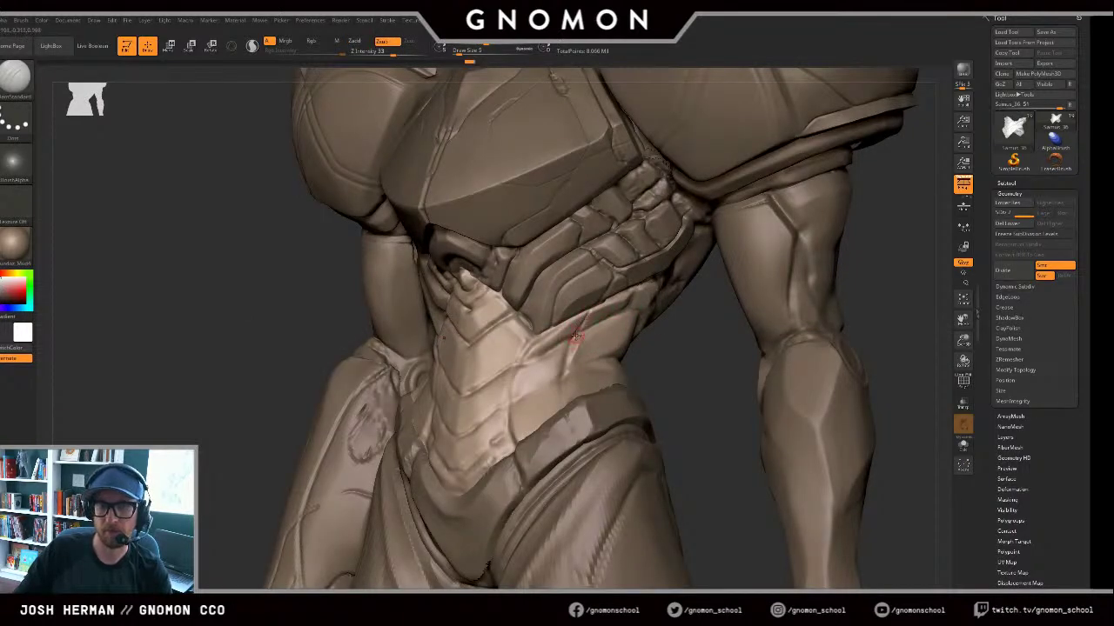
Step: Examine how the abdomen's side ridges meet the rib plates, viewing the torso from the front and the side
key(b)
key(s)
key(t)
mouse_move(681, 324)
mouse_down()
mouse_move(701, 367)
mouse_move(680, 363)
mouse_up()
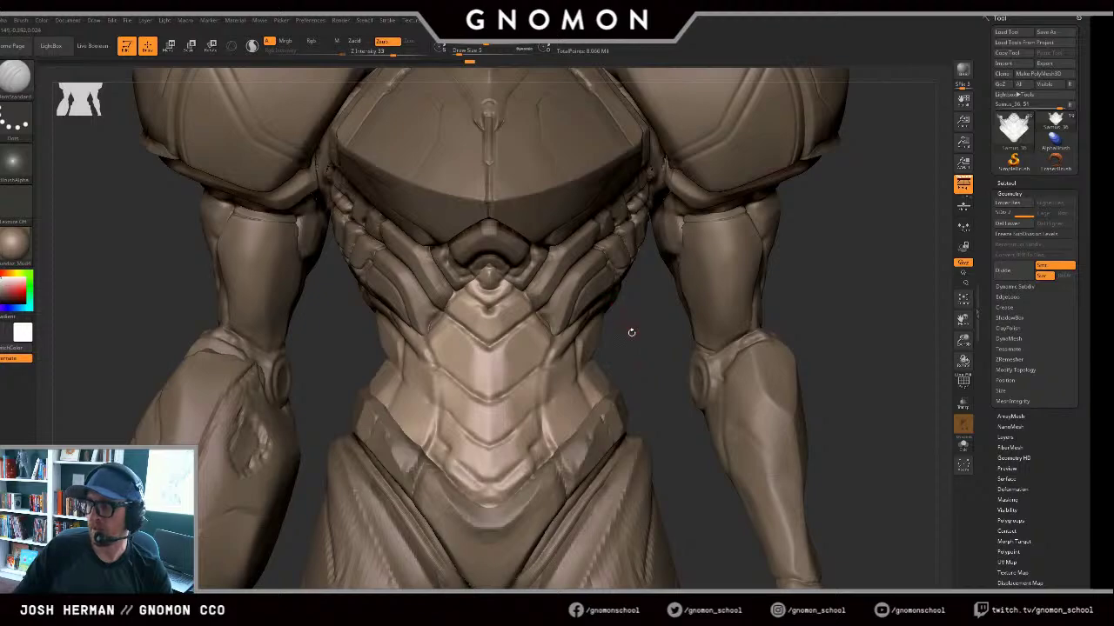
drag(644, 354, 579, 331)
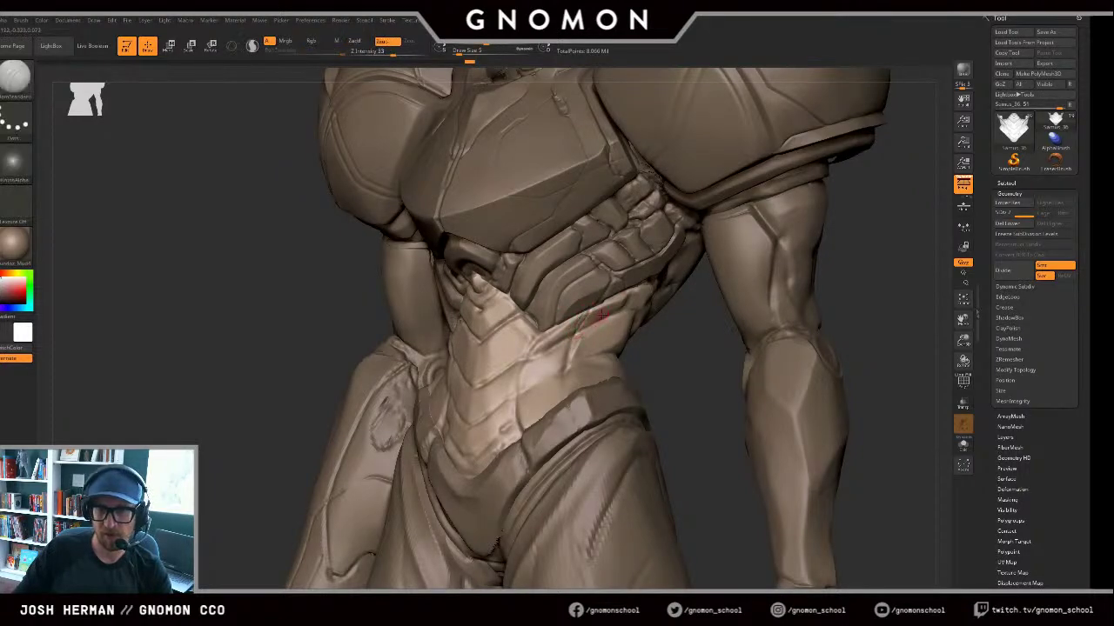
alt+click(606, 278)
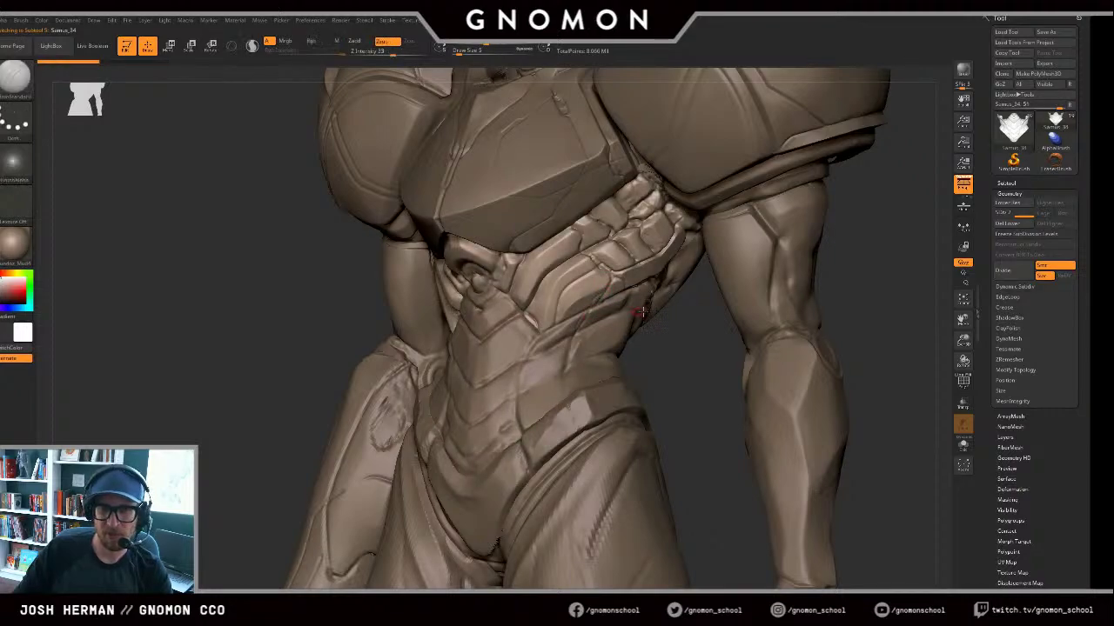
right_drag(642, 312, 591, 306)
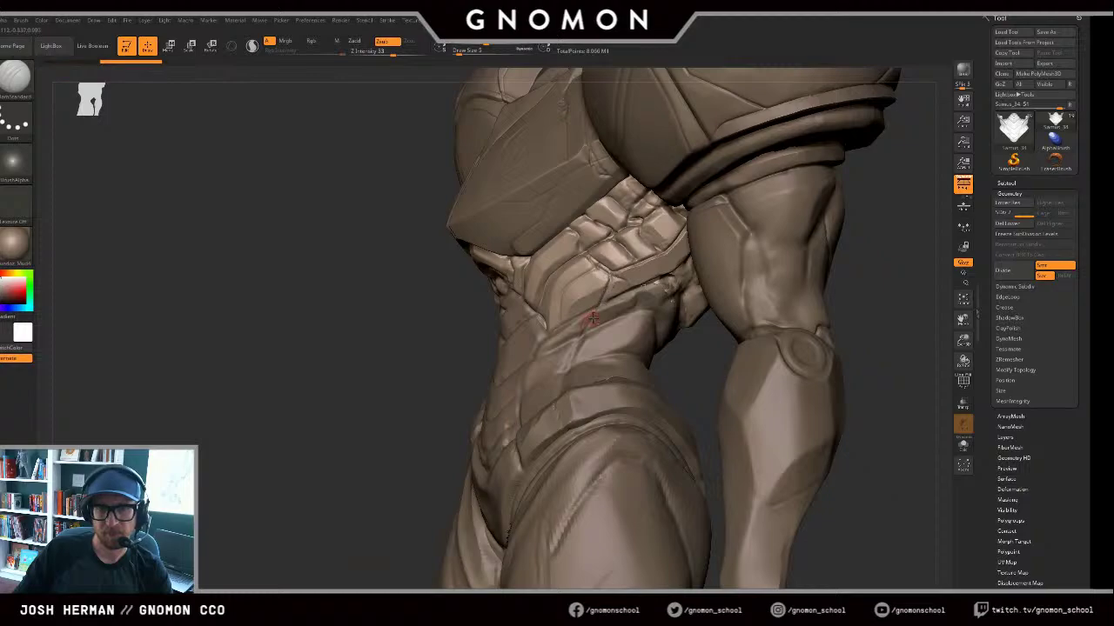
alt+click(596, 306)
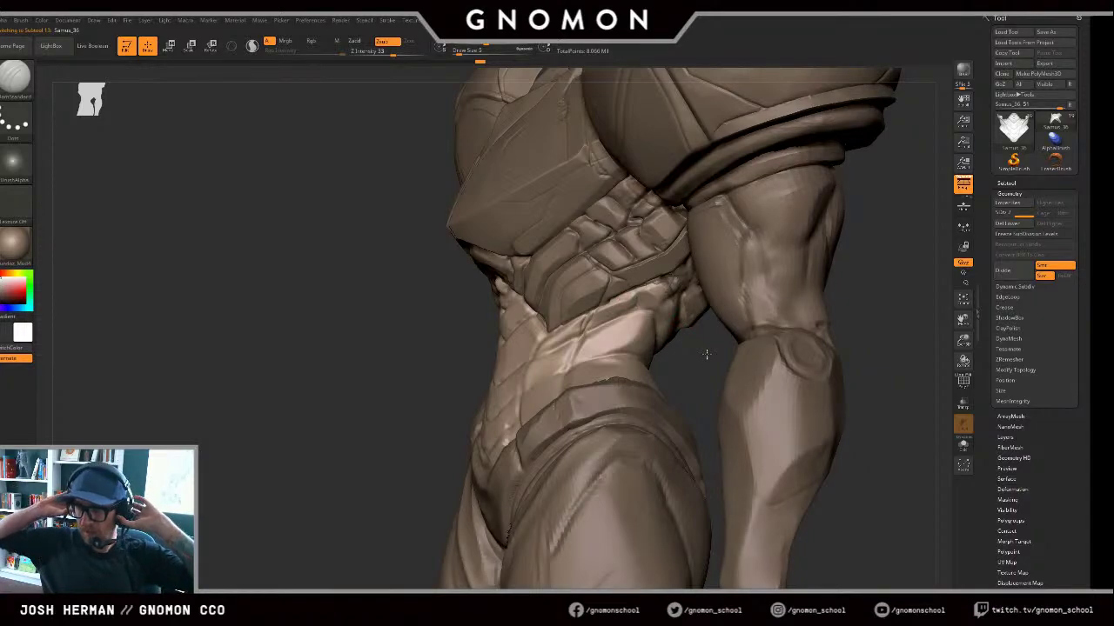
shift+drag(707, 354, 718, 342)
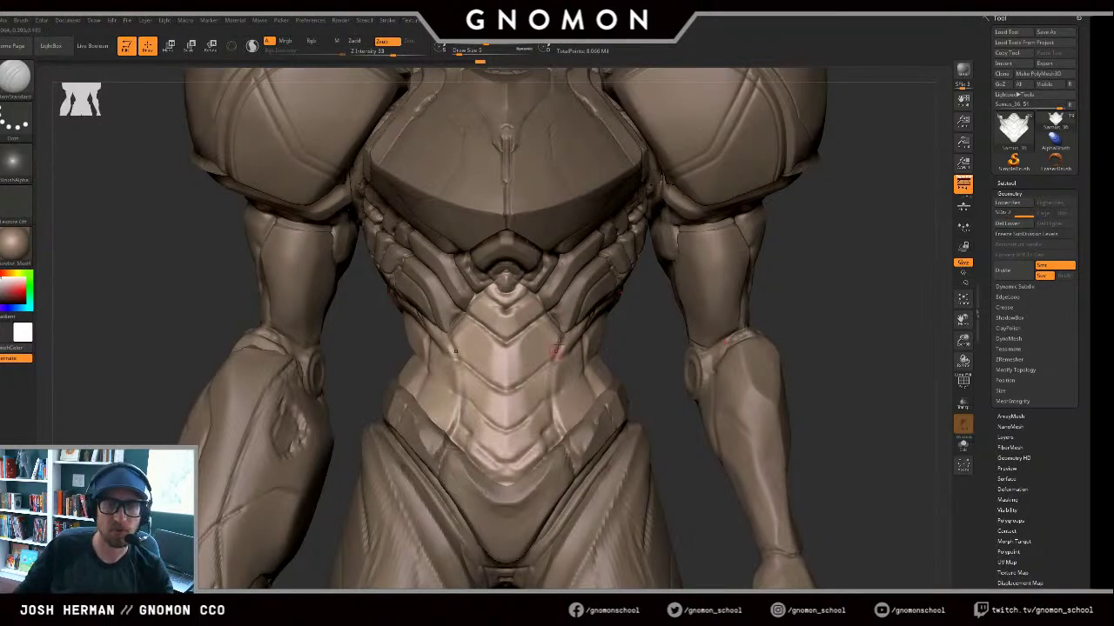
drag(633, 338, 629, 341)
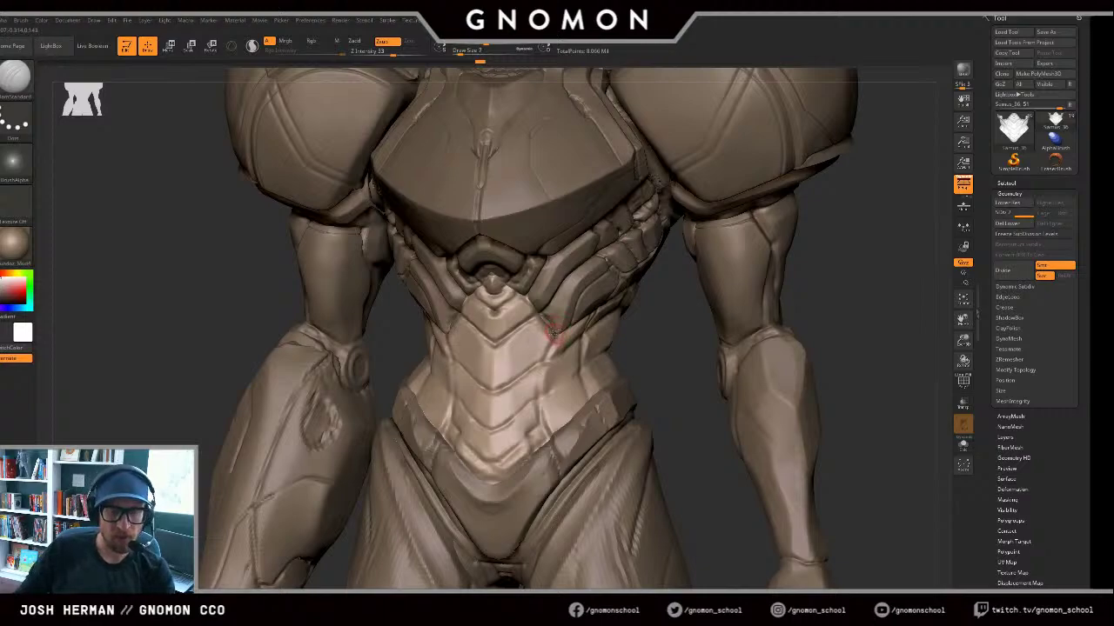
drag(670, 332, 644, 288)
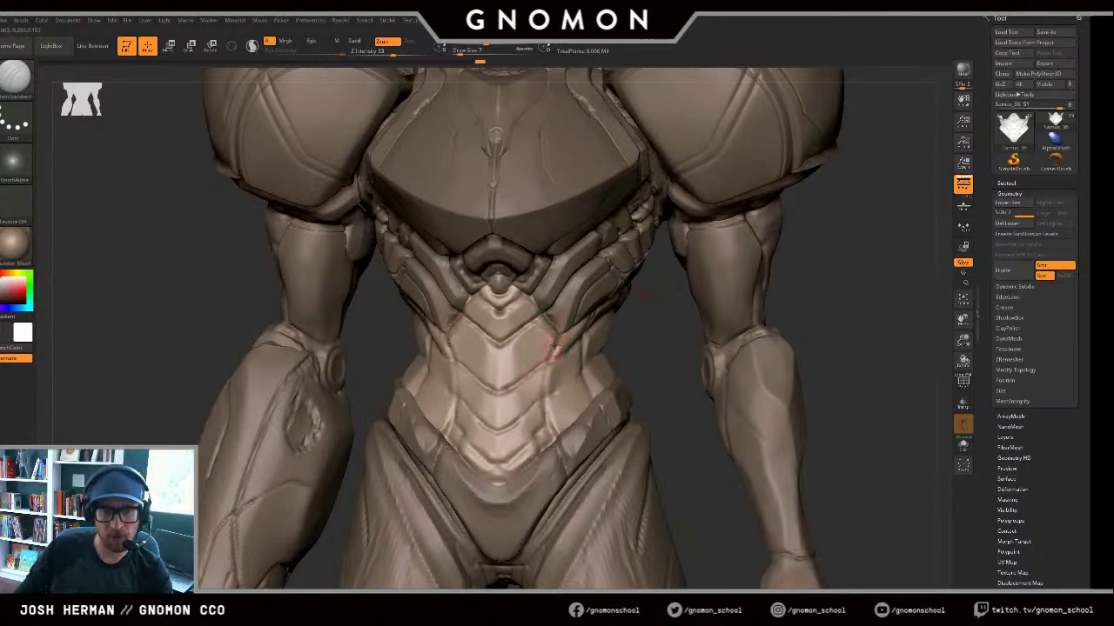
Step: Try carving the seam beside the abdomen's central chevron plates with DamStandard, undo the strokes, and smooth that area
mouse_move(561, 338)
mouse_down()
mouse_move(547, 388)
mouse_move(548, 352)
mouse_up()
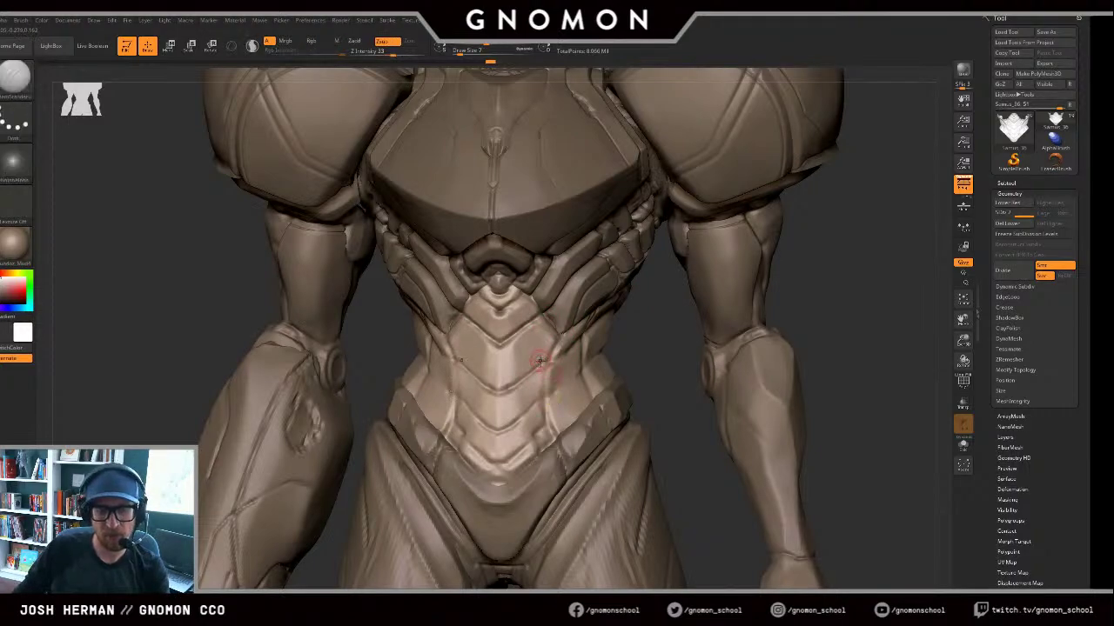
key(ctrl+z)
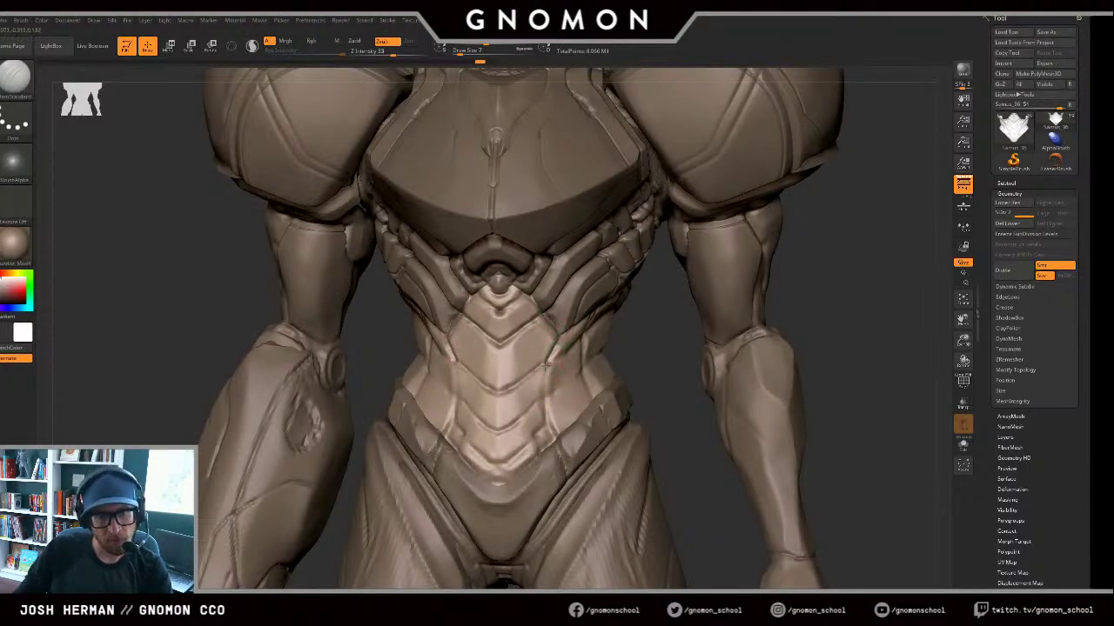
drag(649, 371, 641, 365)
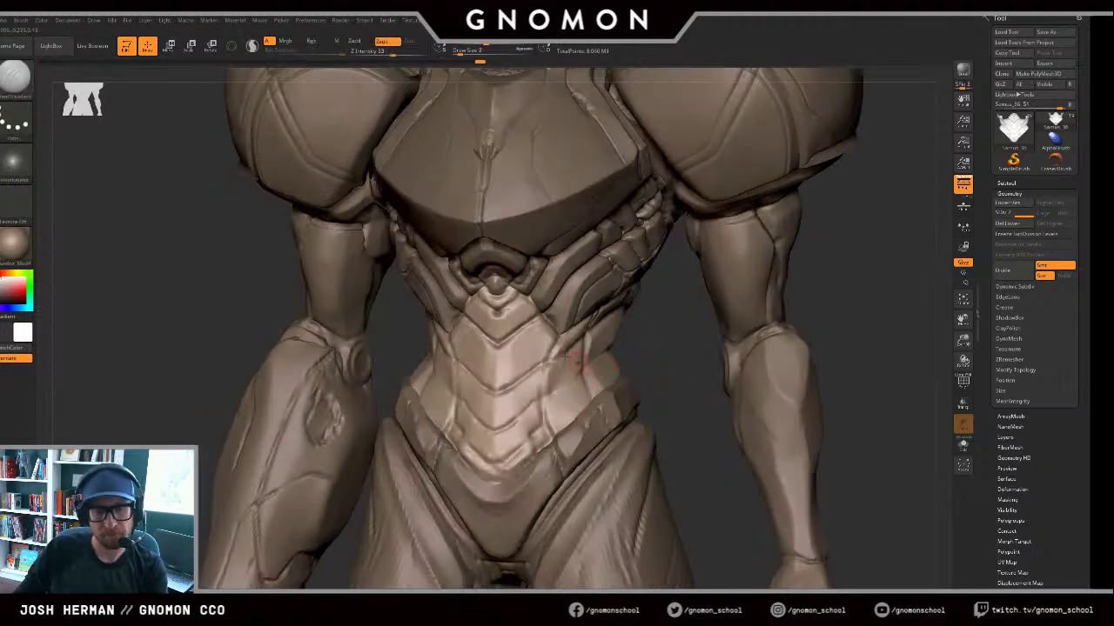
drag(555, 344, 546, 408)
key(ctrl+z)
shift+drag(547, 406, 547, 376)
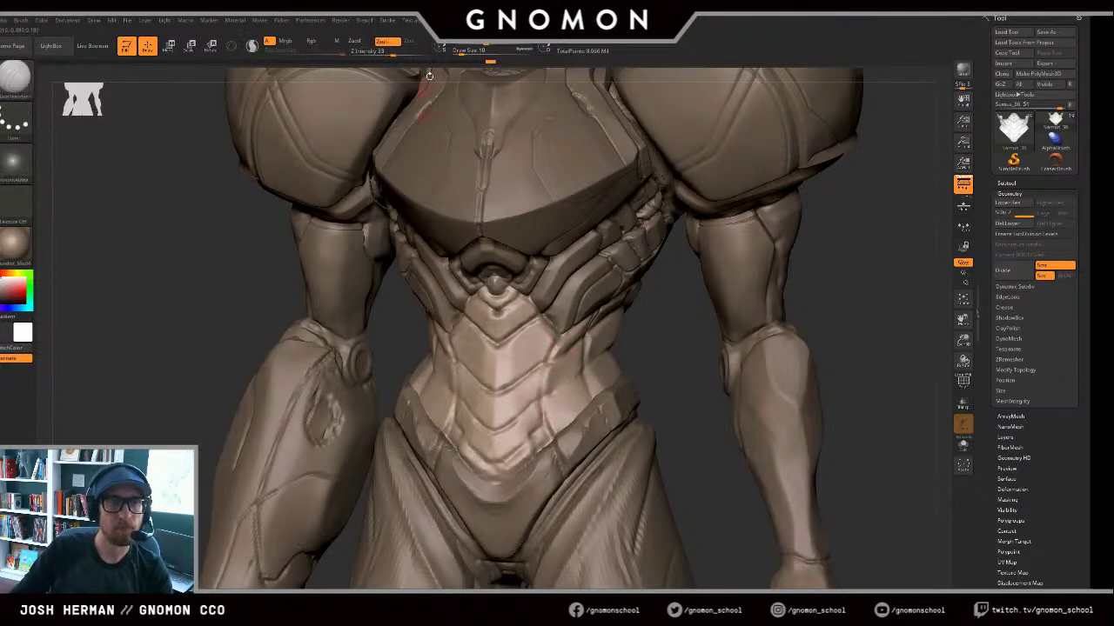
Step: Turn on LazyMouse and carve a continuous crease beside the central chevron plates down to the hip belt at draw size 10
click(410, 21)
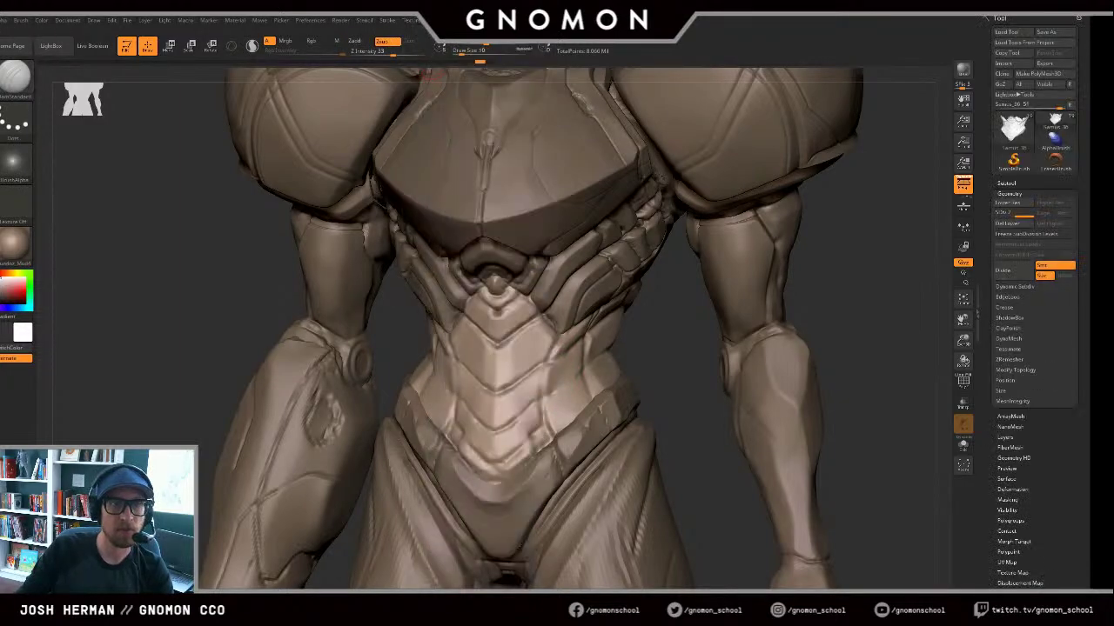
mouse_move(432, 21)
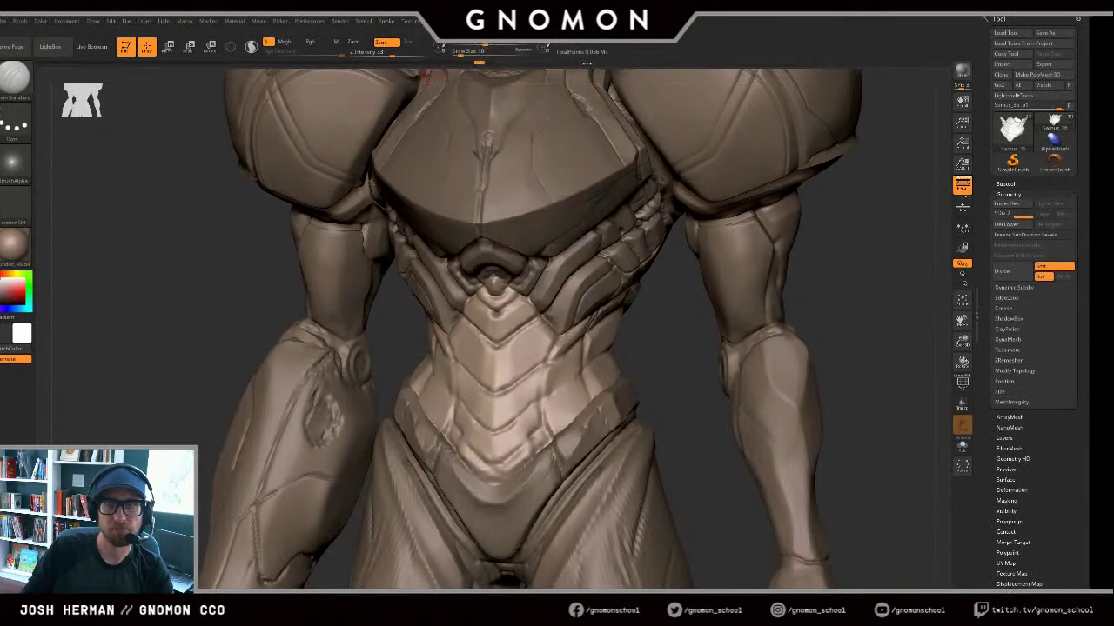
click(386, 21)
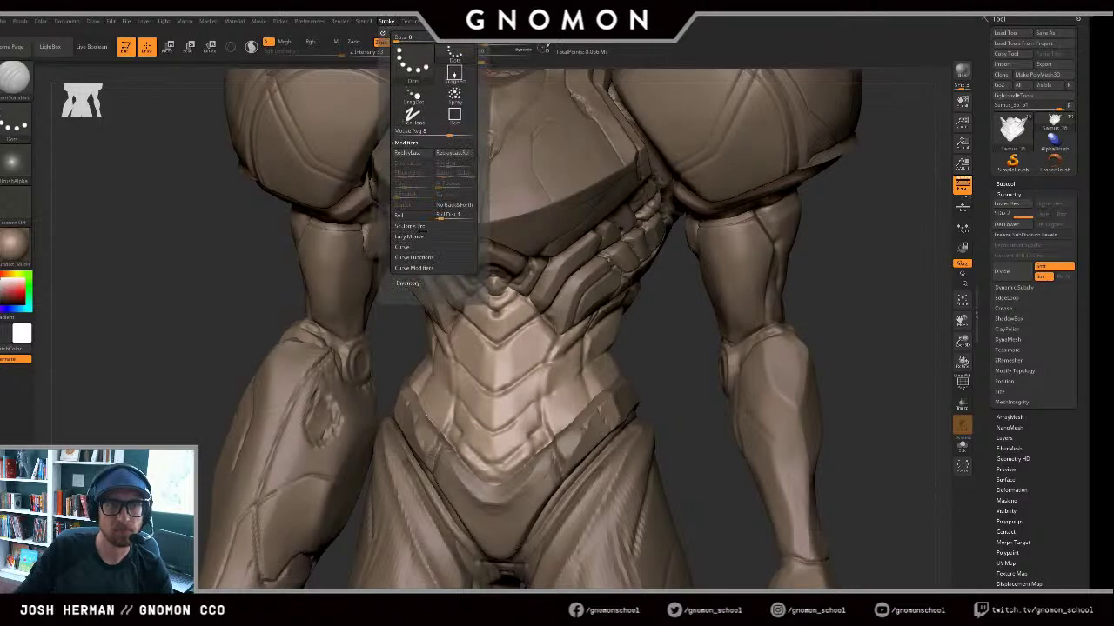
click(409, 237)
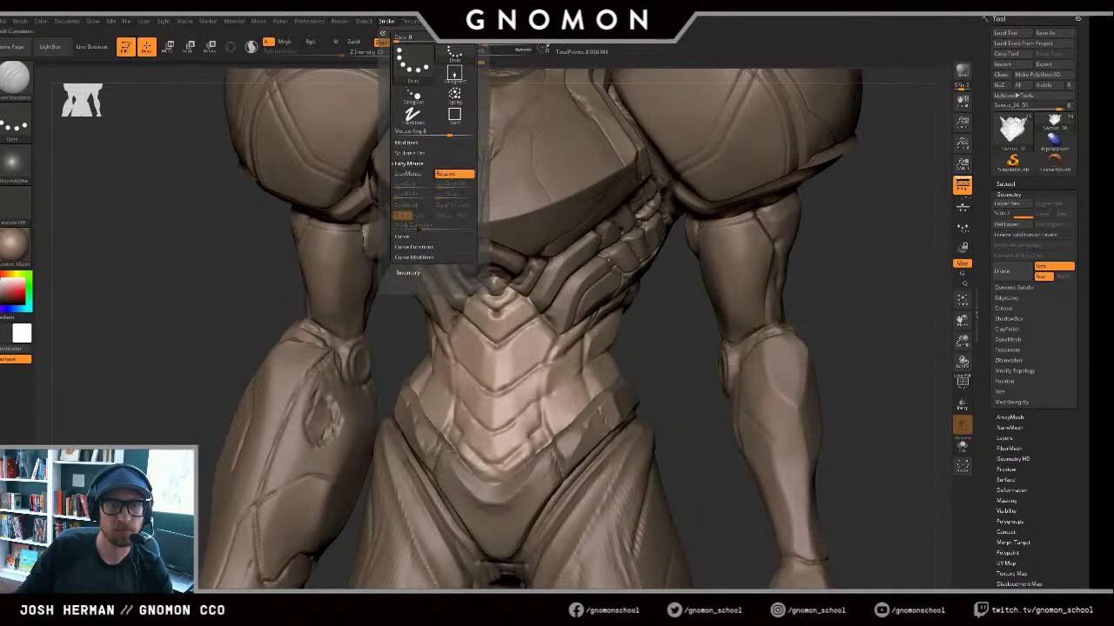
click(408, 175)
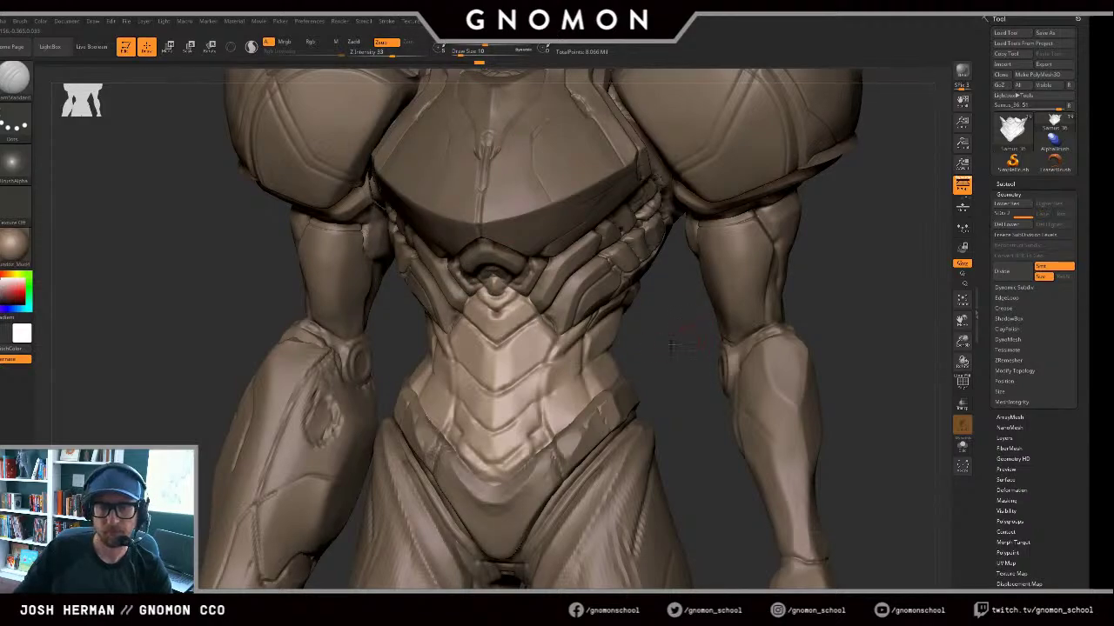
mouse_move(683, 343)
mouse_down()
mouse_move(542, 336)
mouse_move(535, 414)
mouse_move(551, 439)
mouse_up()
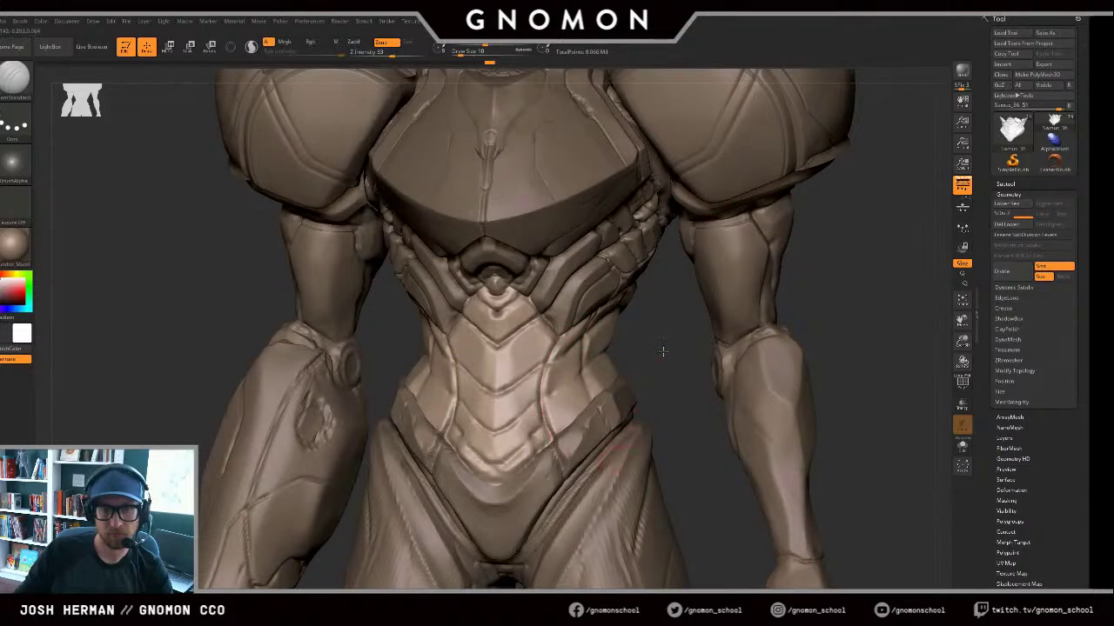
Step: Reduce the draw size to 6 and sharpen the crease running down the abdomen's outer side plate
drag(654, 348, 411, 329)
mouse_move(336, 349)
mouse_down()
mouse_move(445, 408)
mouse_move(451, 340)
mouse_move(447, 391)
mouse_move(441, 319)
mouse_move(417, 277)
mouse_up()
key(bracketleft)
key(bracketleft)
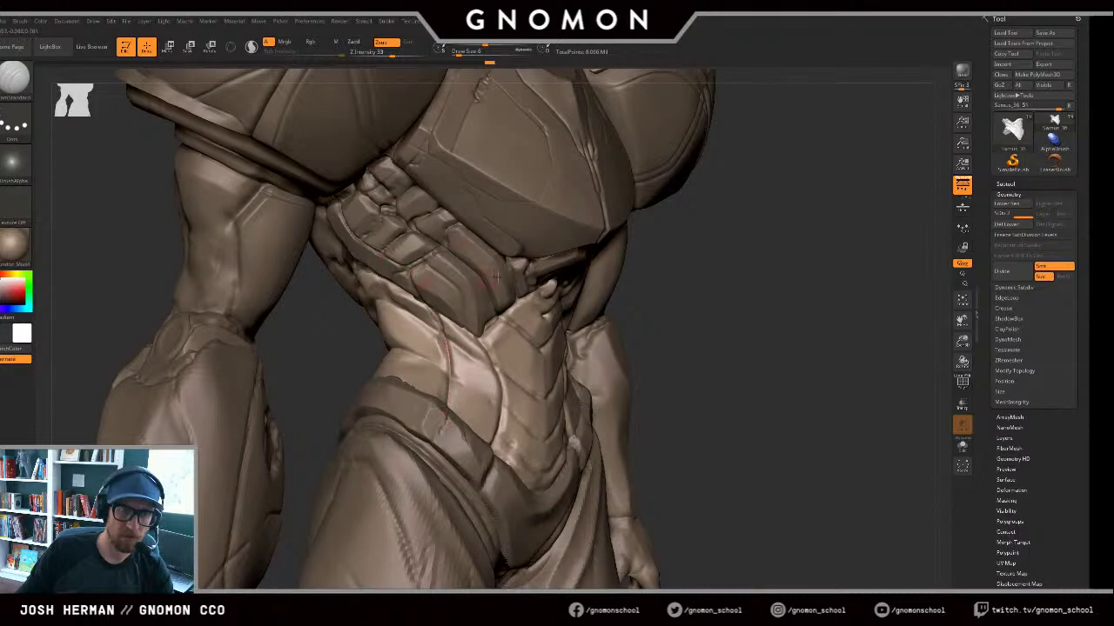
Step: Select the V-shaped hip belt mesh and raise it to subdivision level 2
shift+drag(770, 298, 721, 313)
key(f)
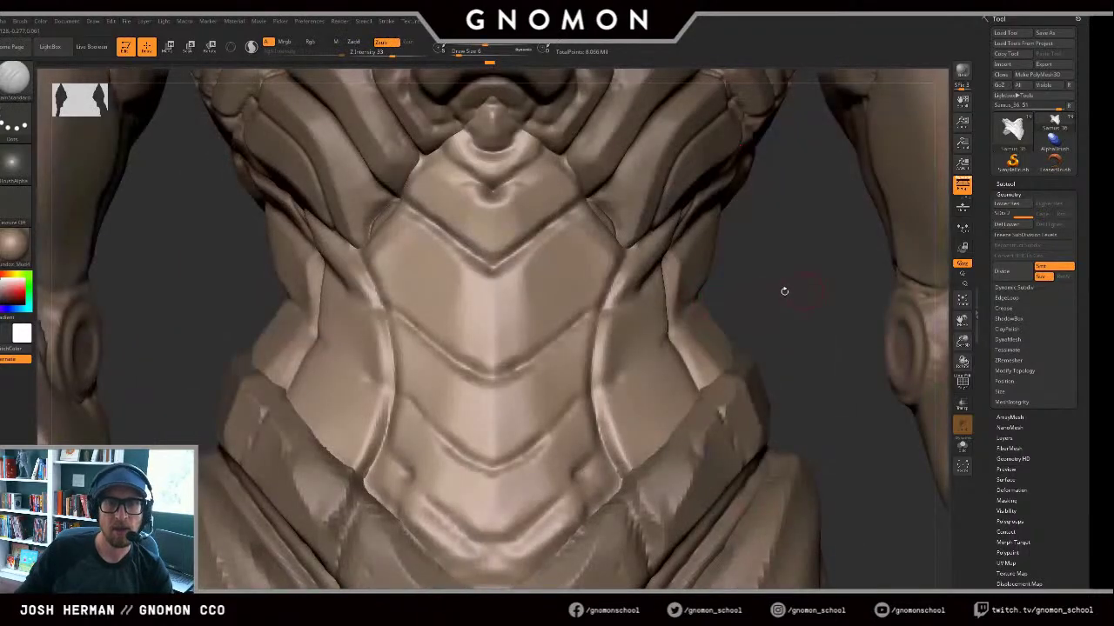
key(f)
drag(803, 270, 718, 272)
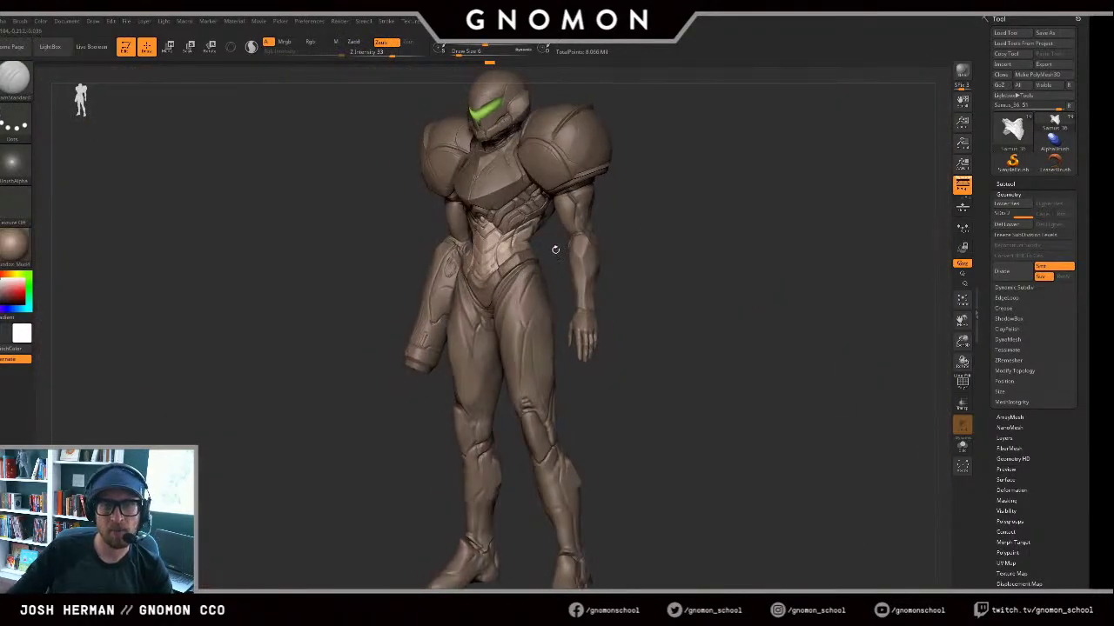
drag(554, 248, 548, 294)
ctrl+right_drag(558, 315, 563, 349)
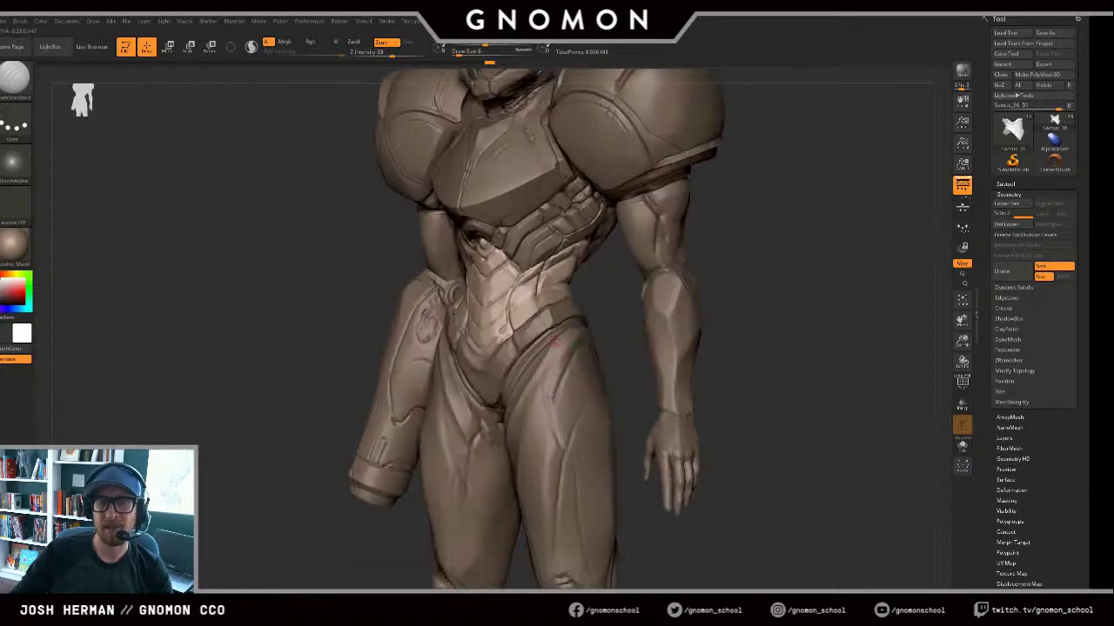
alt+click(537, 322)
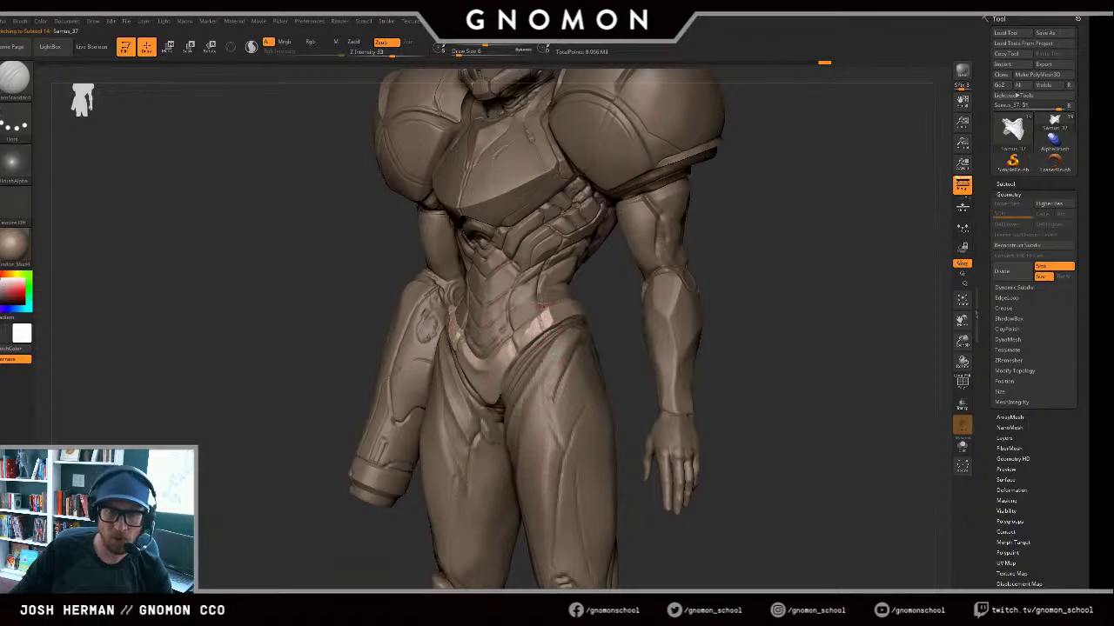
mouse_move(584, 301)
shift+mouse_down()
mouse_move(569, 305)
mouse_move(616, 294)
shift+mouse_up()
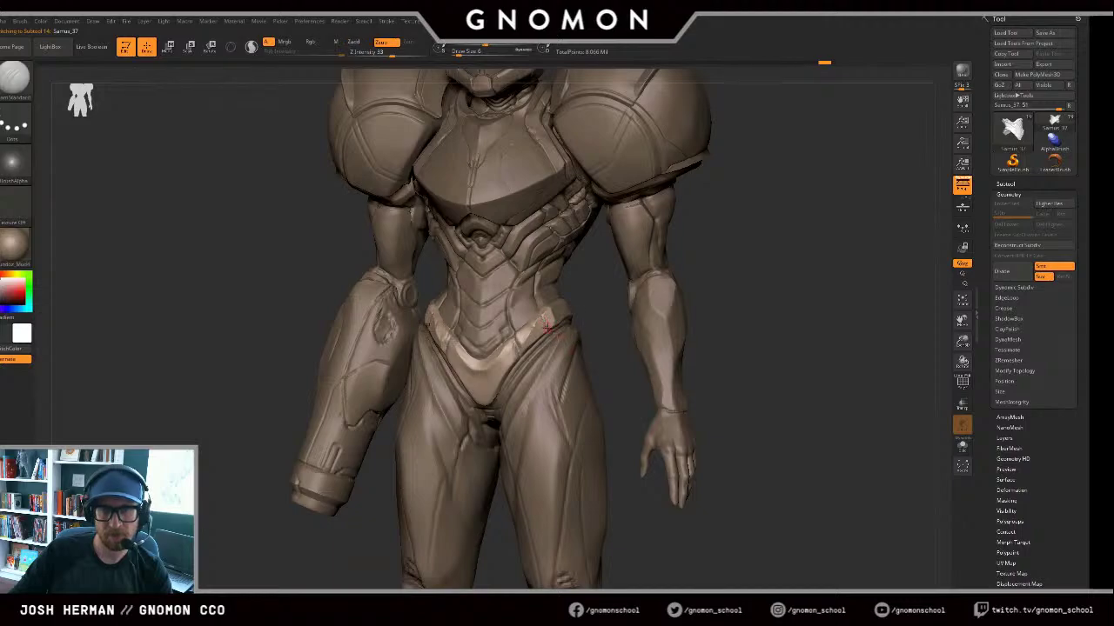
alt+click(546, 326)
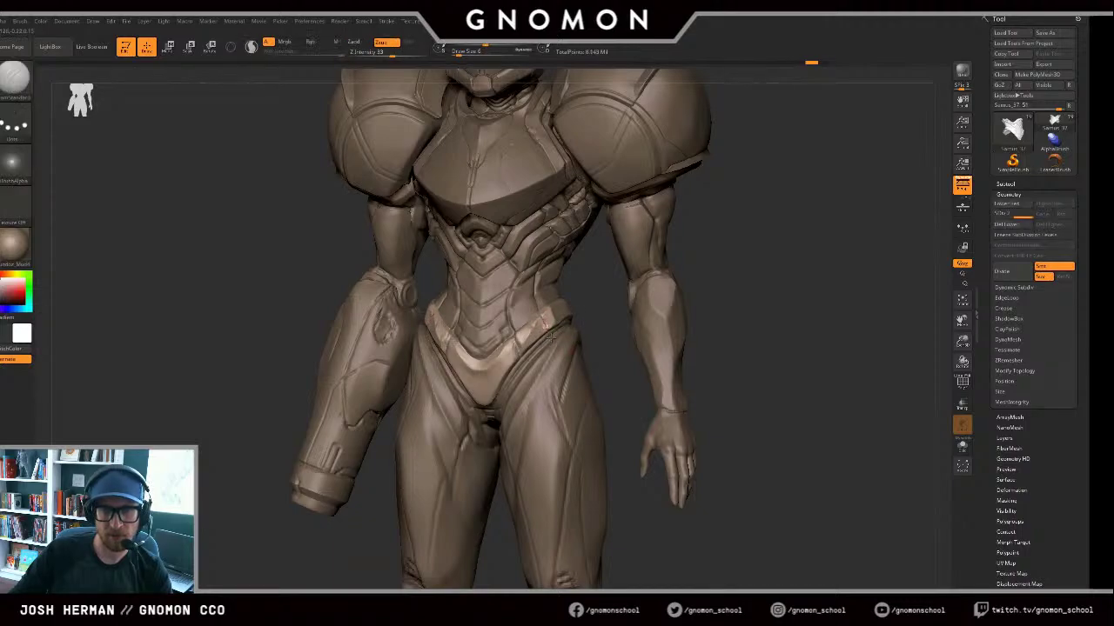
key(shift)
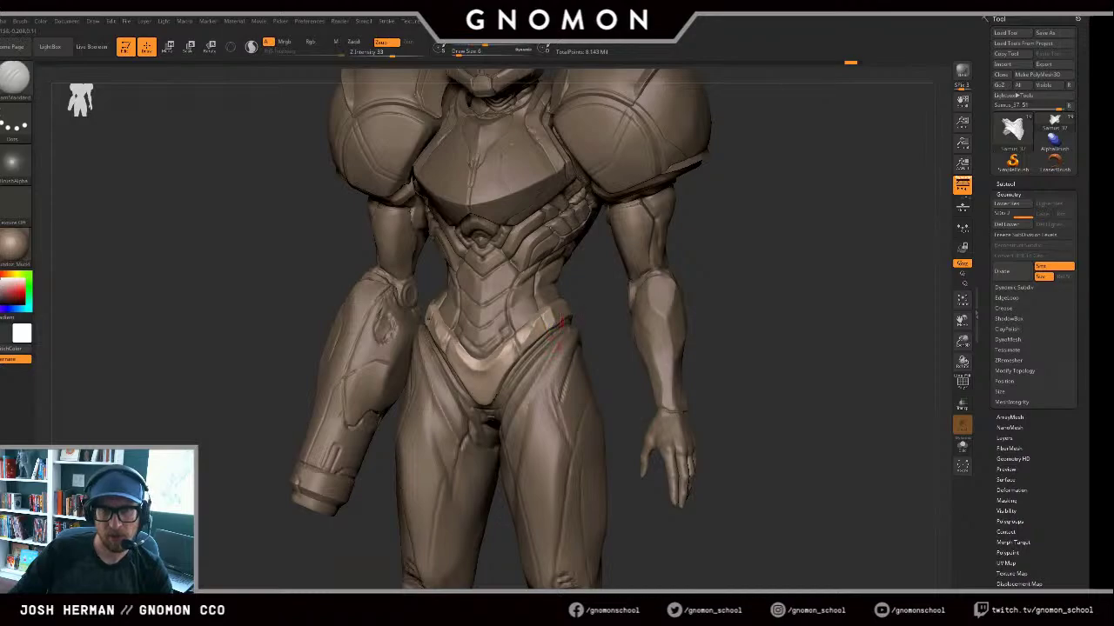
drag(605, 295, 567, 386)
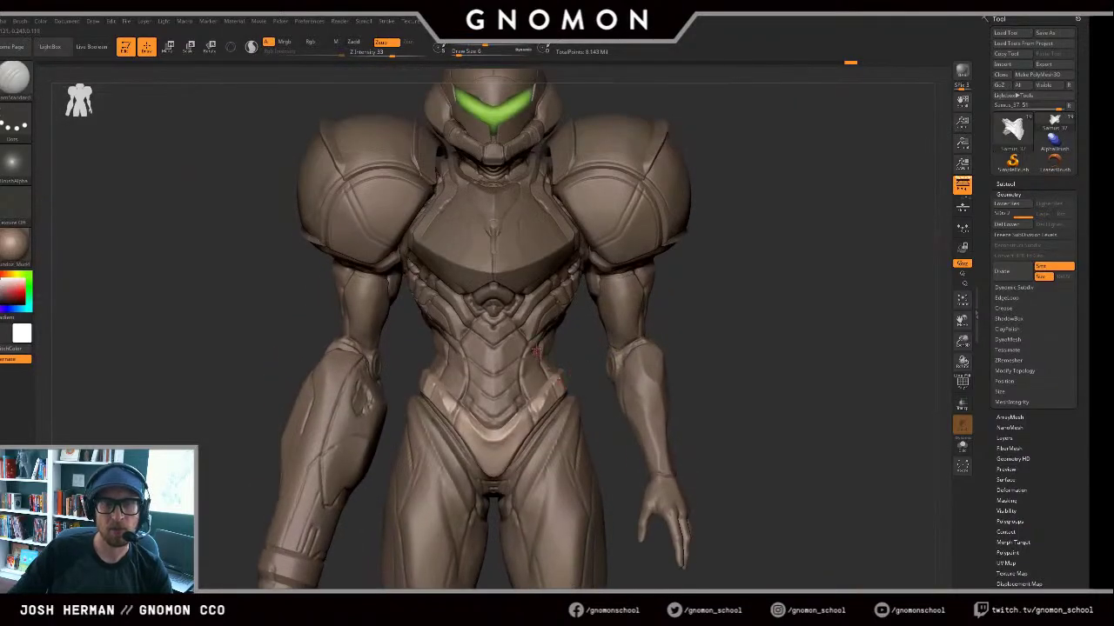
alt+drag(577, 339, 547, 368)
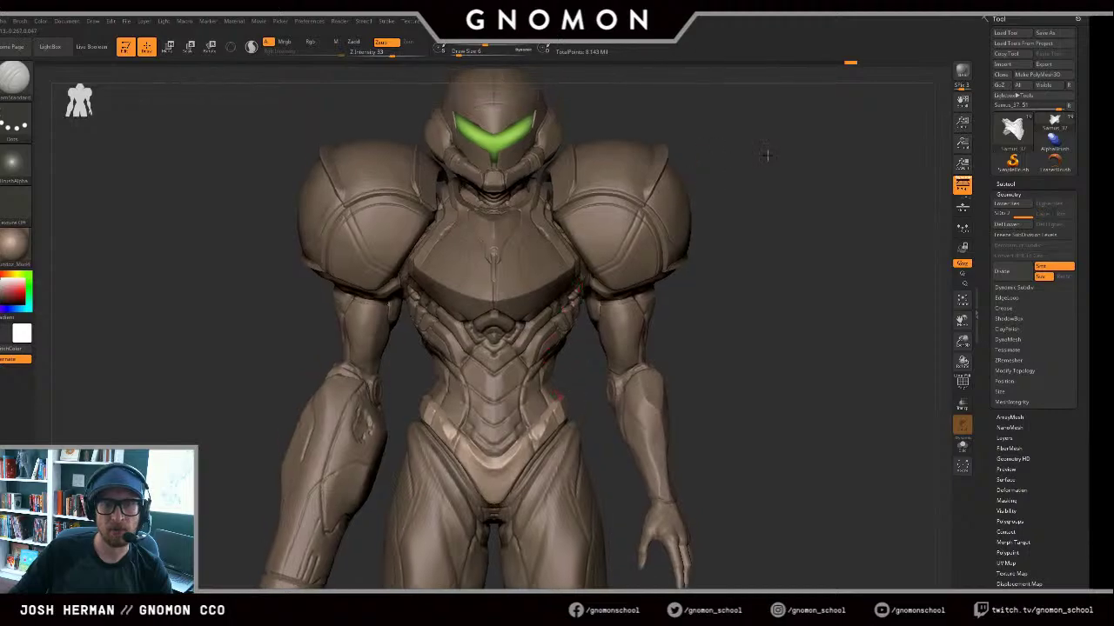
Step: Select the abdomen mesh with the central chevron plates and nudge its shape with the Move brush at draw size 33
drag(765, 155, 760, 160)
drag(705, 181, 686, 181)
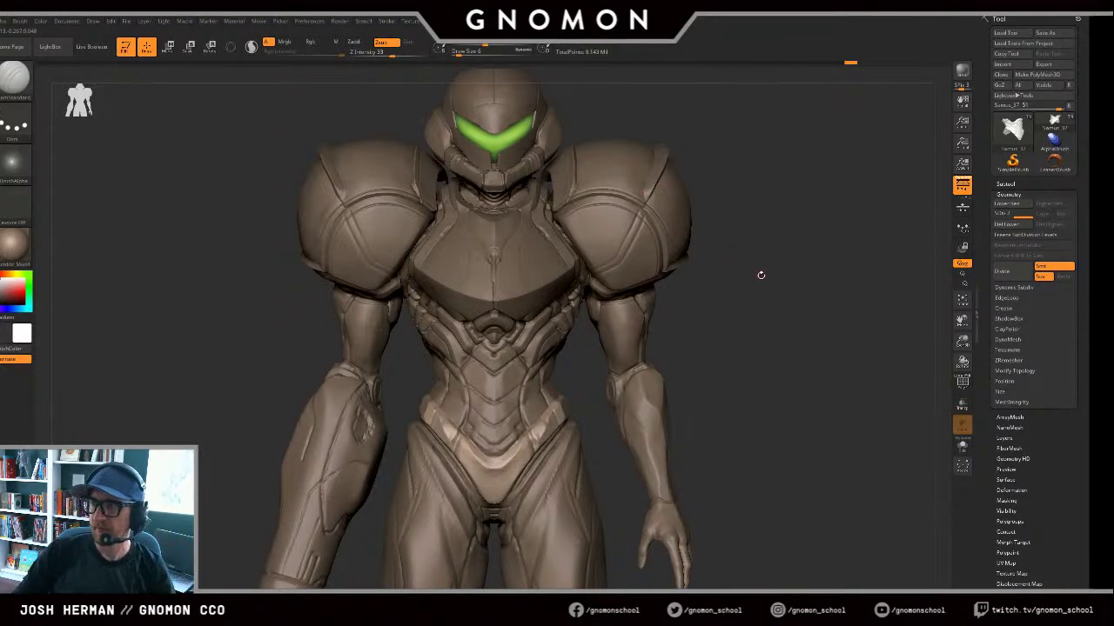
drag(776, 267, 760, 237)
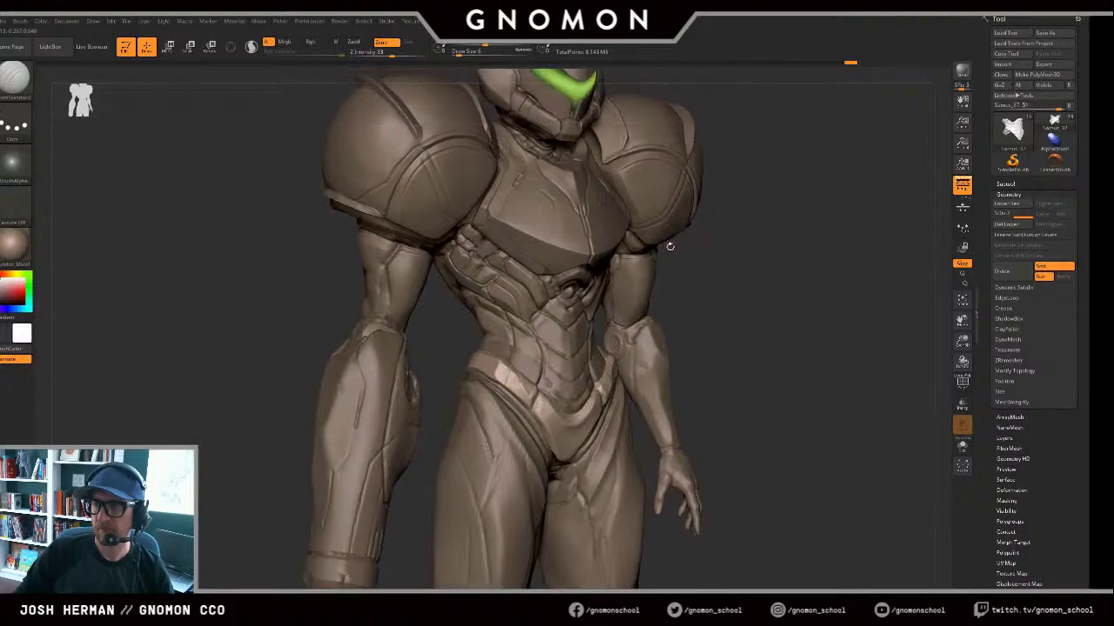
alt+click(523, 355)
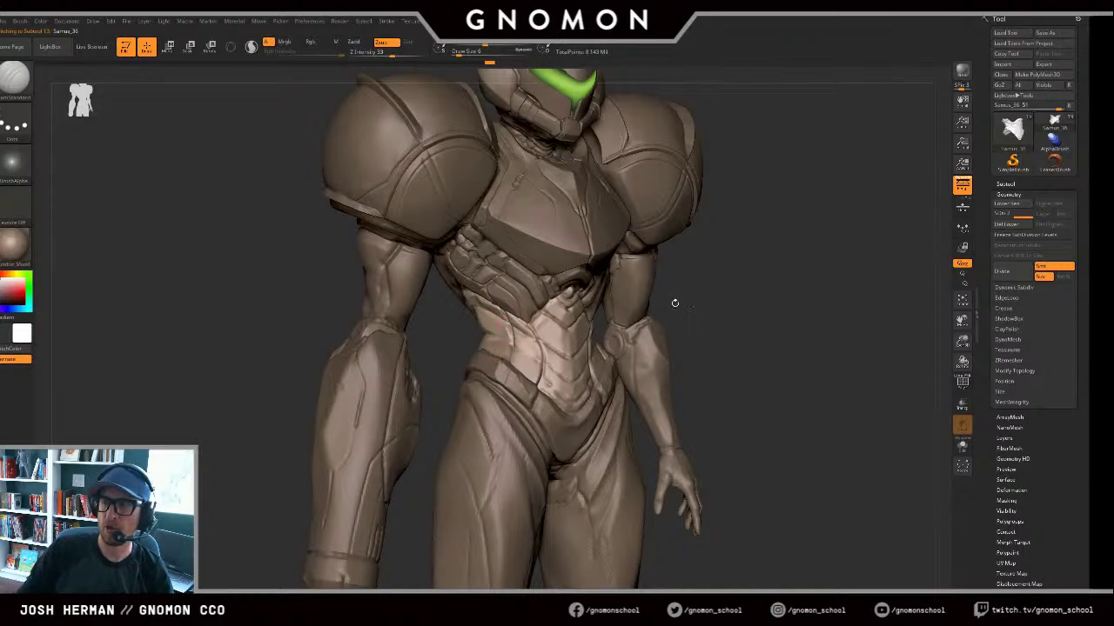
drag(740, 302, 699, 297)
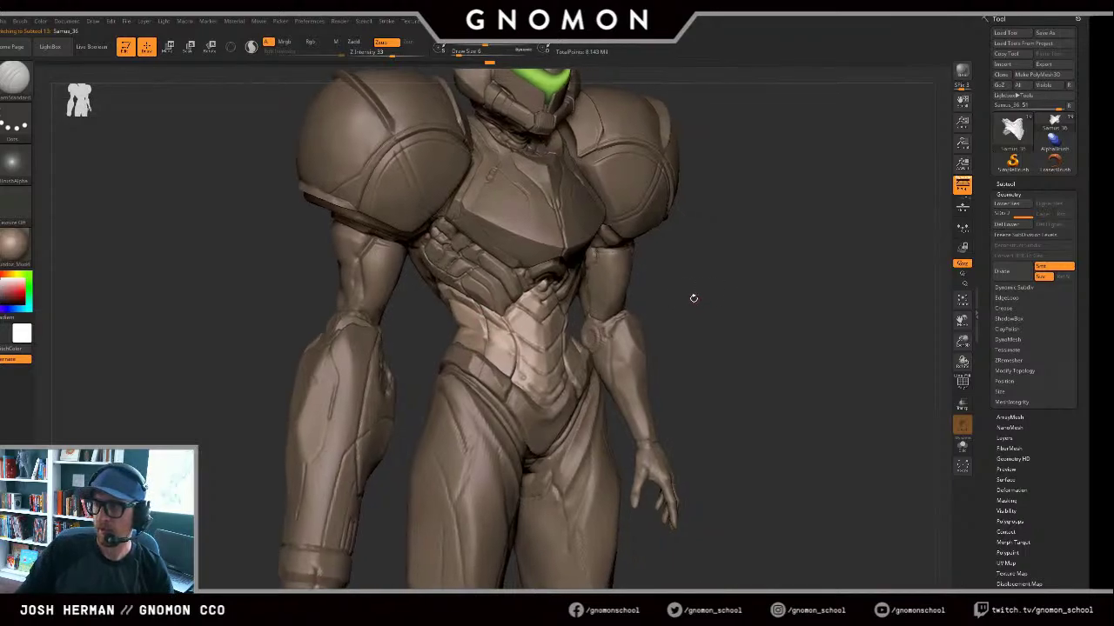
drag(775, 274, 781, 281)
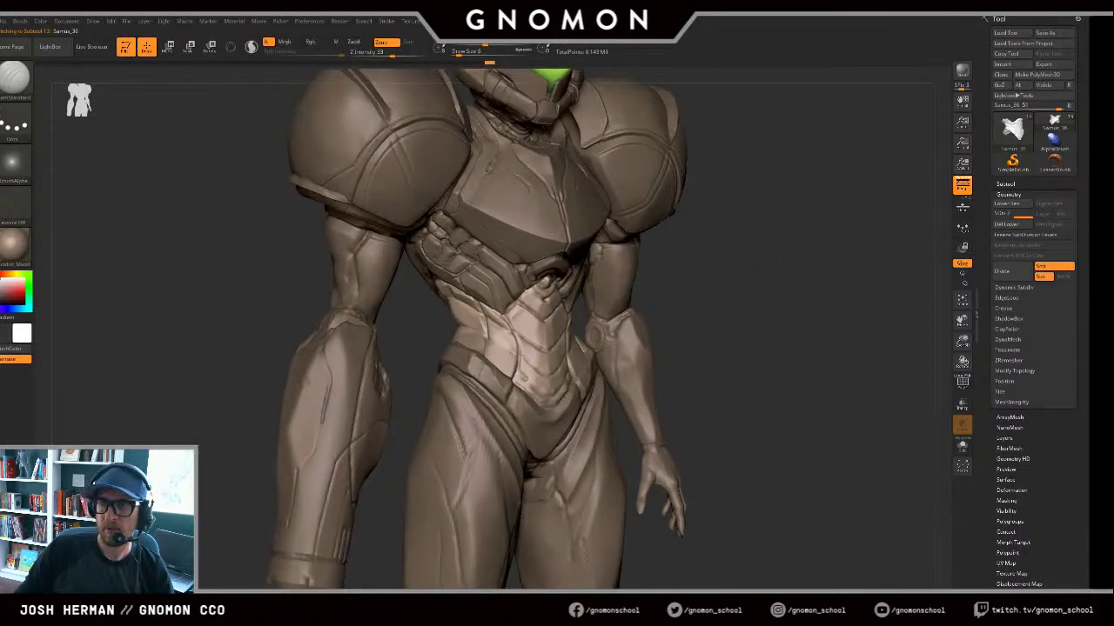
key(s)
drag(517, 350, 490, 340)
key(b)
key(m)
key(v)
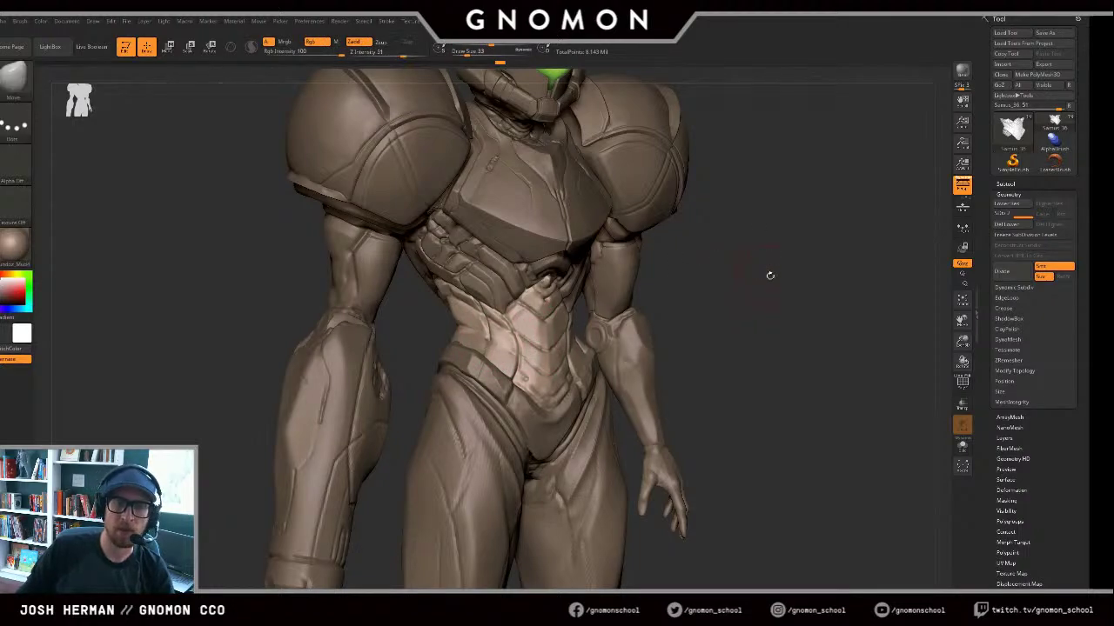
Step: Carve the crease on the abdomen's upper side plate with DamStandard at draw size 7
mouse_move(756, 274)
mouse_down()
mouse_move(806, 265)
mouse_move(755, 277)
mouse_up()
key(b)
key(d)
key(s)
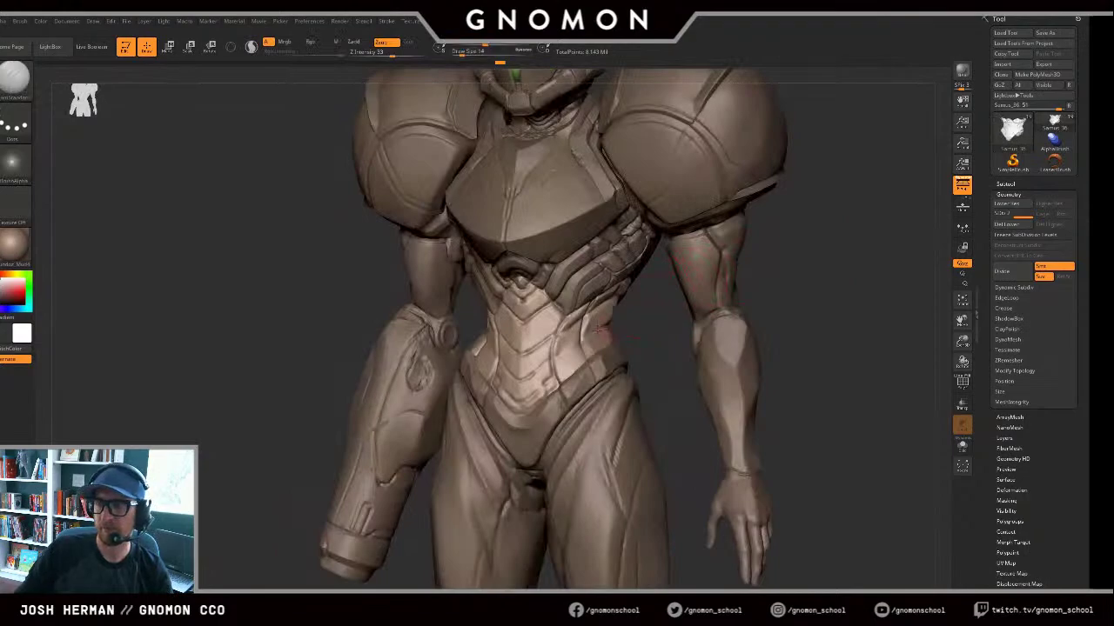
alt+drag(640, 322, 615, 327)
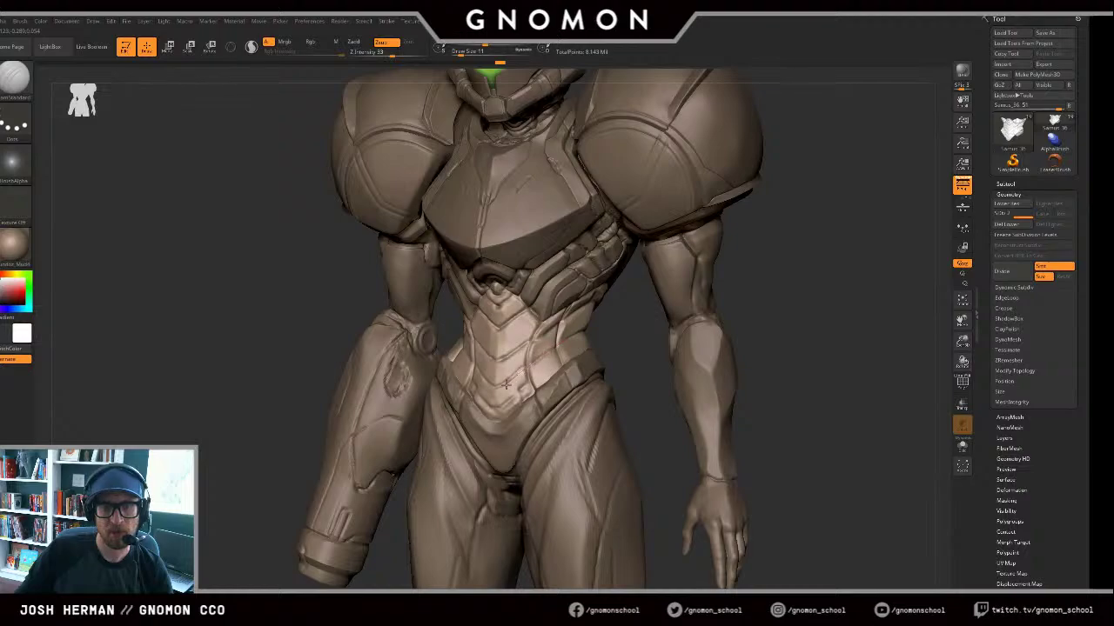
key(bracketleft)
mouse_move(539, 357)
mouse_down()
mouse_move(572, 336)
mouse_move(553, 326)
mouse_move(602, 326)
mouse_up()
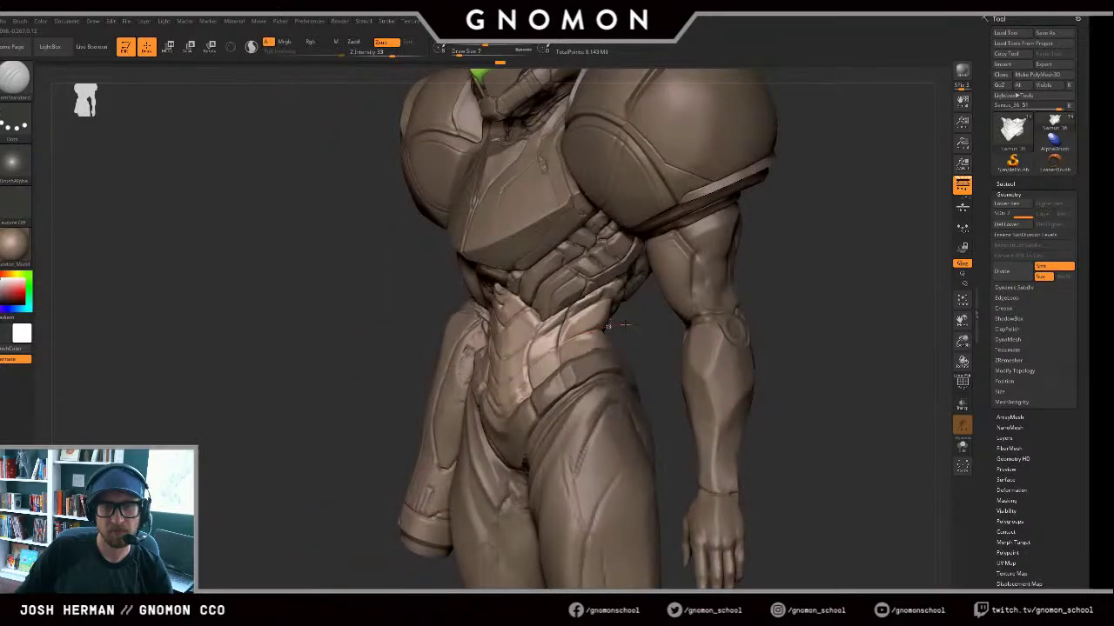
right_drag(642, 331, 536, 327)
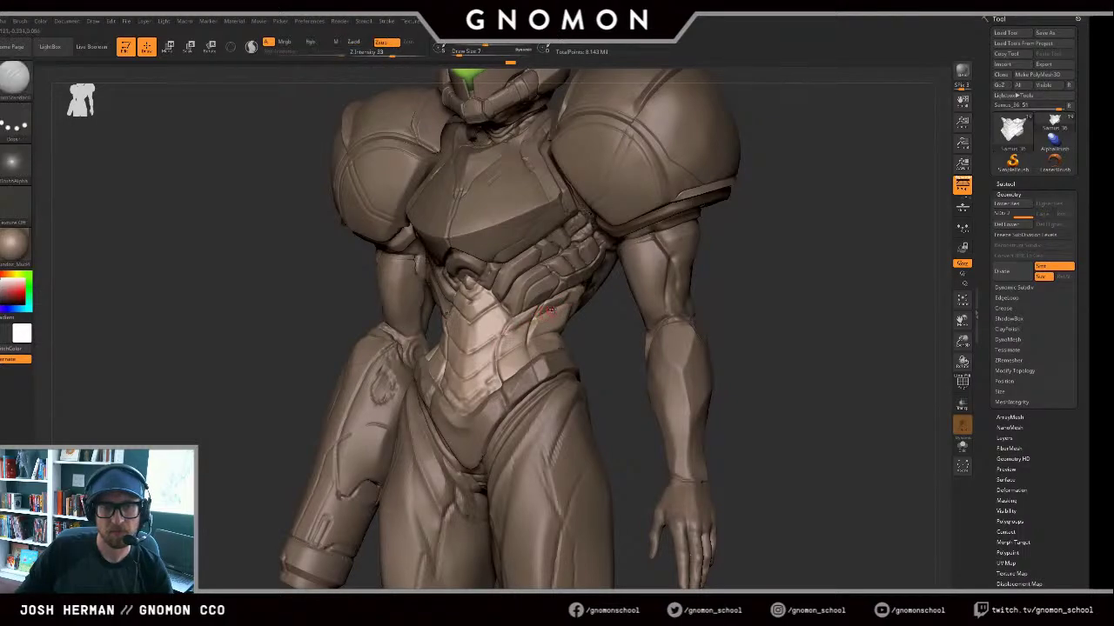
drag(555, 307, 480, 346)
shift+drag(595, 347, 616, 344)
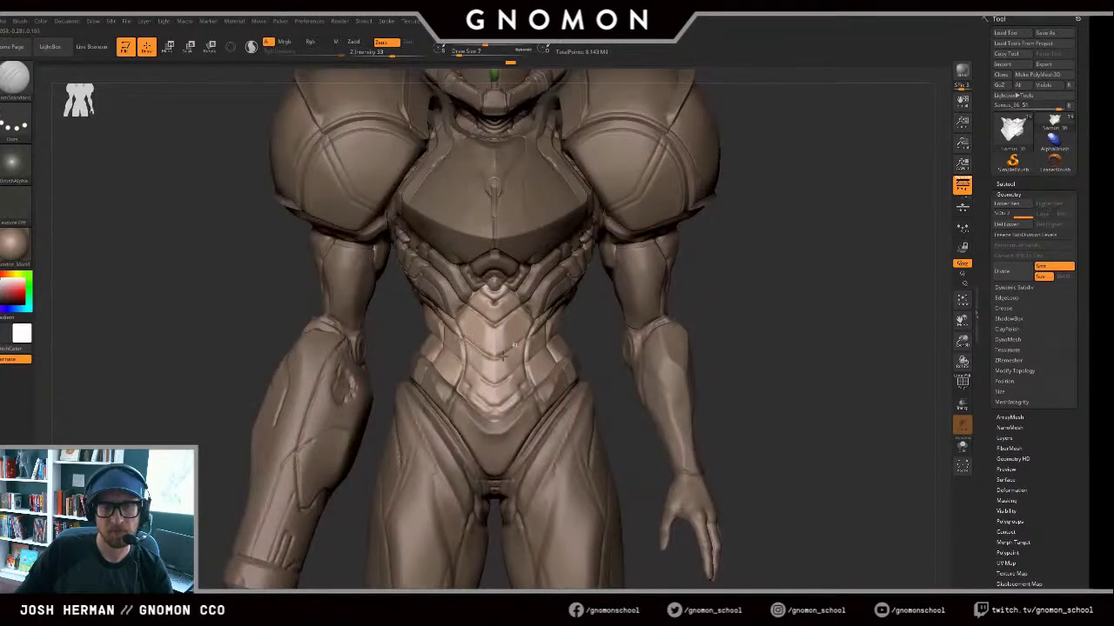
Step: Sharpen the crease running outward from the abdomen's middle chevron plate with DamStandard
drag(502, 356, 466, 367)
drag(593, 365, 602, 371)
drag(773, 346, 799, 356)
drag(793, 353, 795, 325)
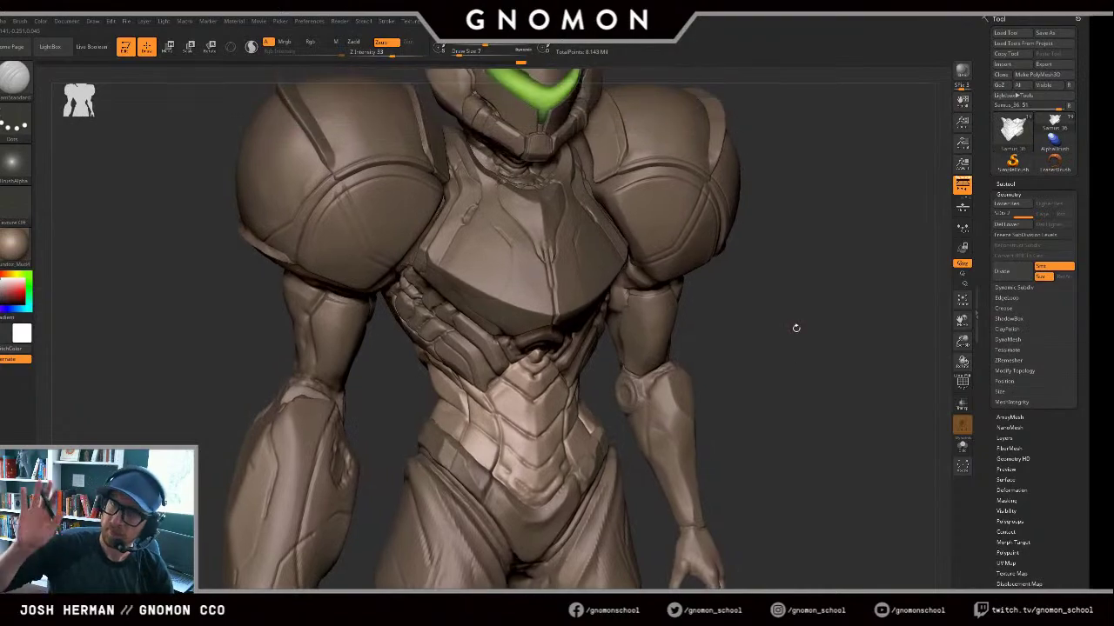
Step: Undo a first Pinch stroke, then pinch the edges of the abdomen's central chevron plates at draw size 11
key(b)
key(p)
key(i)
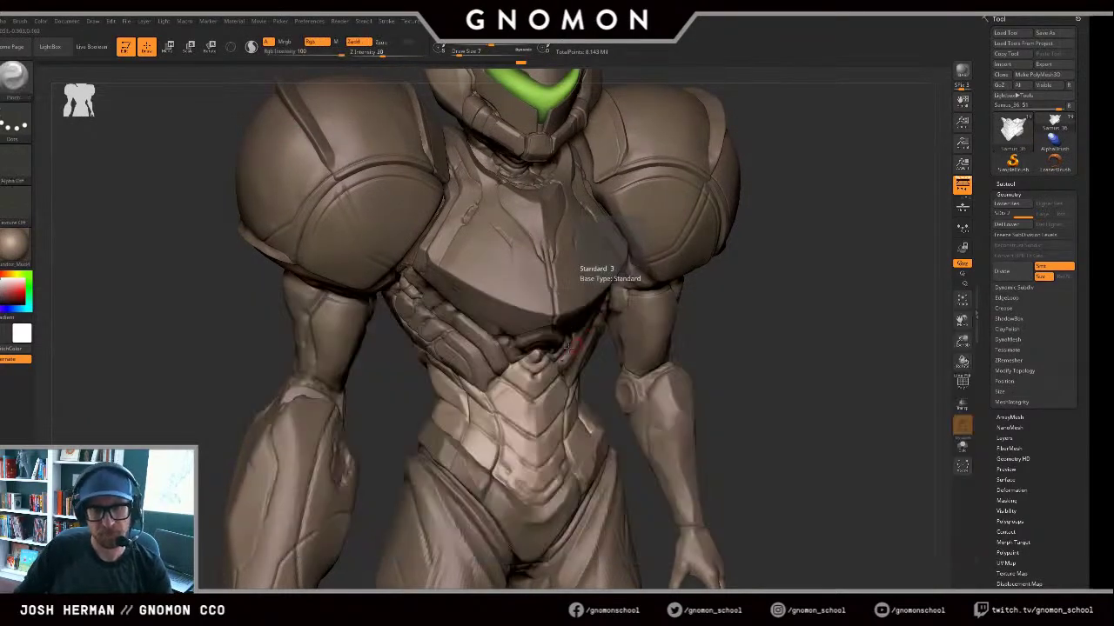
key(s)
click(522, 375)
drag(508, 421, 539, 438)
key(ctrl+z)
key(bracketright)
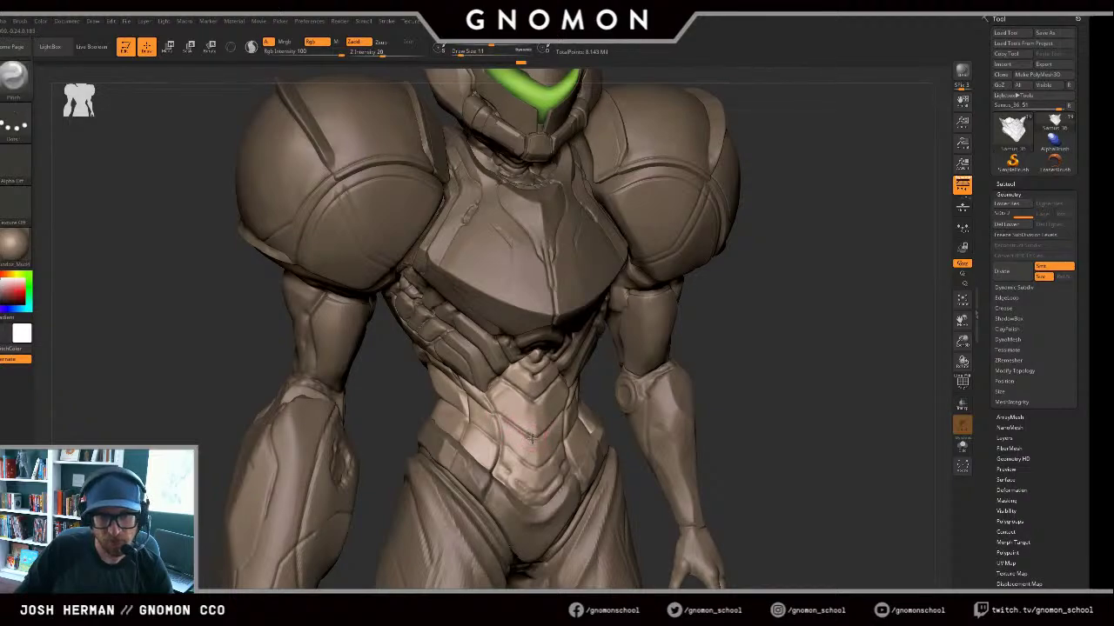
mouse_move(504, 415)
mouse_down()
mouse_move(524, 431)
mouse_move(529, 463)
mouse_up()
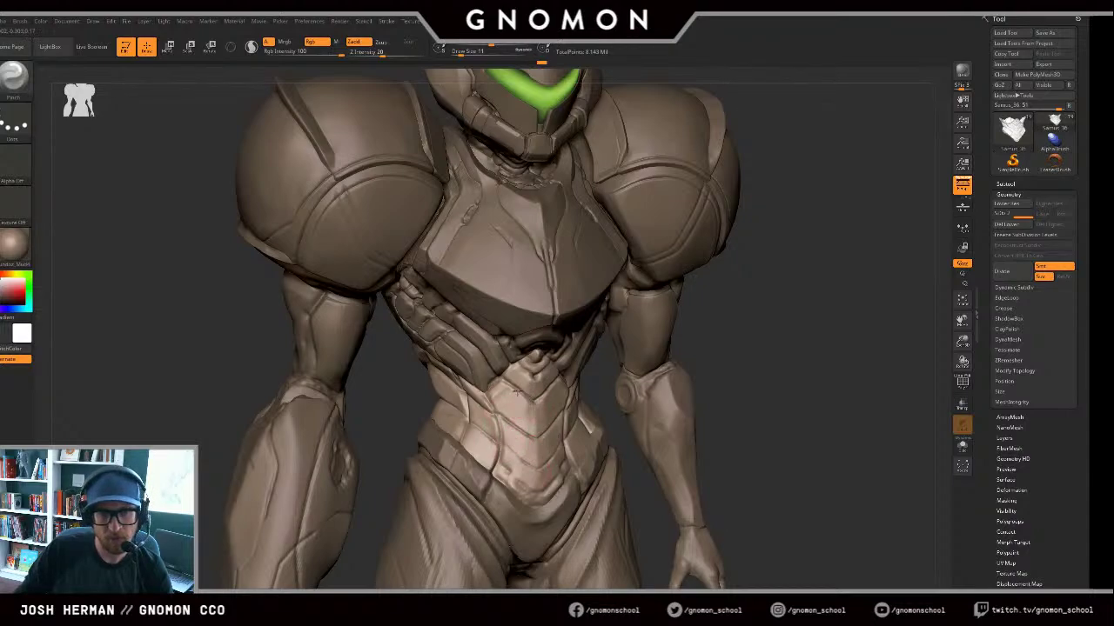
drag(506, 383, 533, 400)
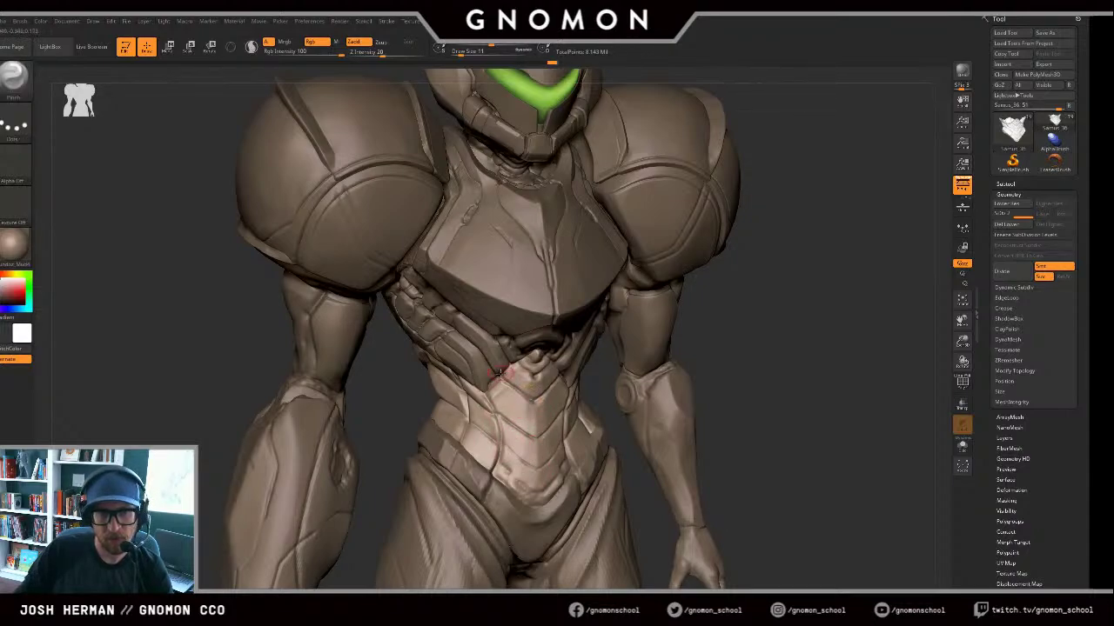
Step: Pinch the tip of the topmost chevron at a smaller draw size and carve its crease with DamStandard at size 7
key(bracketleft)
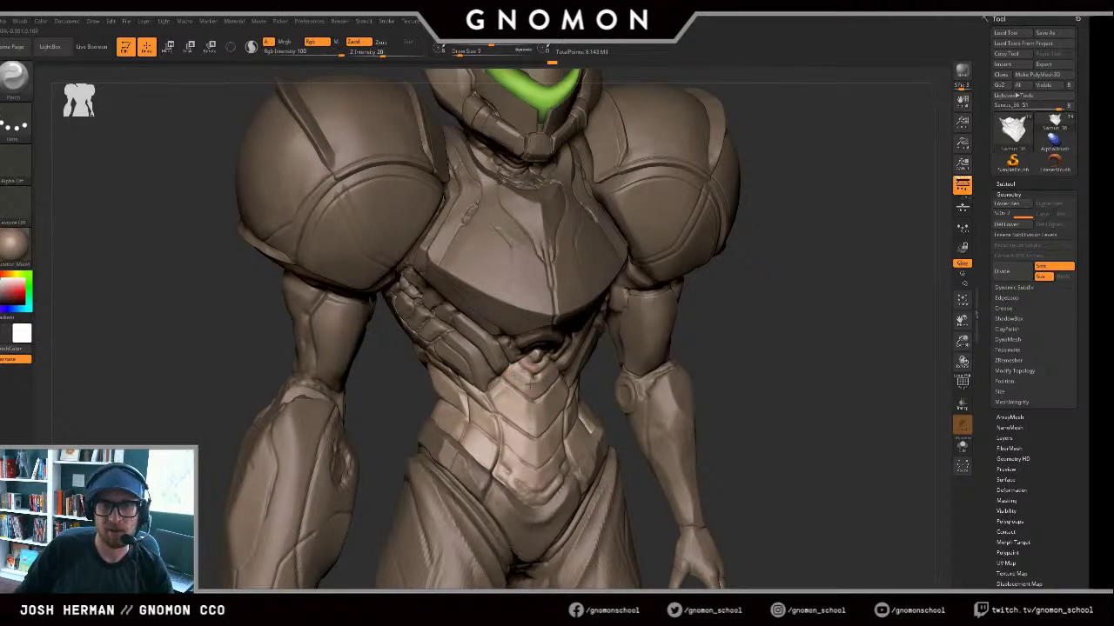
drag(534, 382, 537, 375)
shift+drag(636, 385, 619, 383)
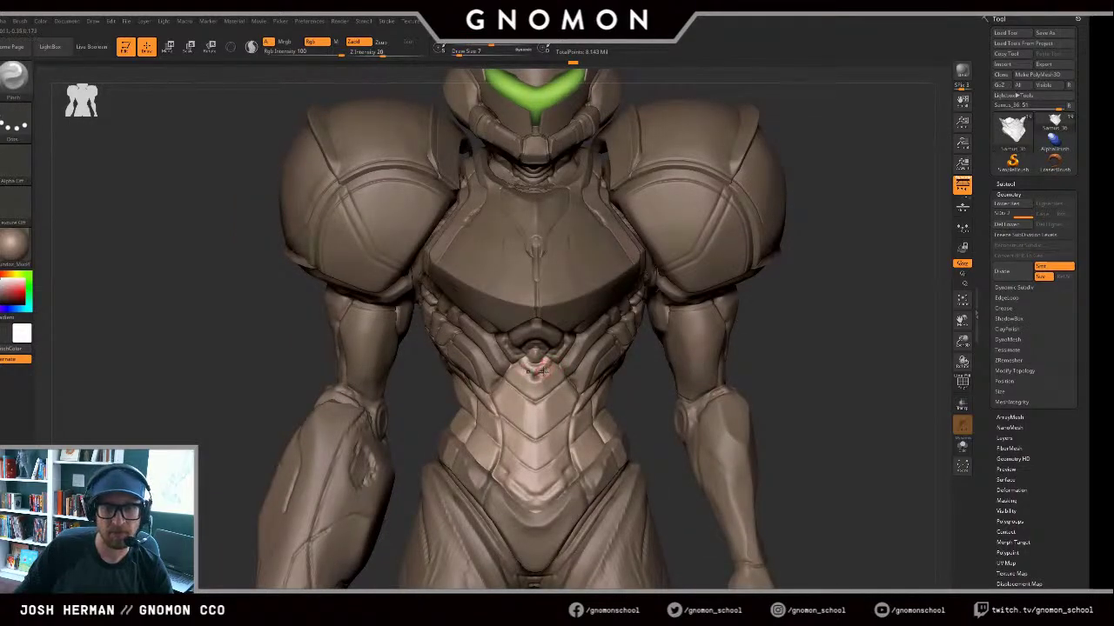
key(b)
key(s)
key(t)
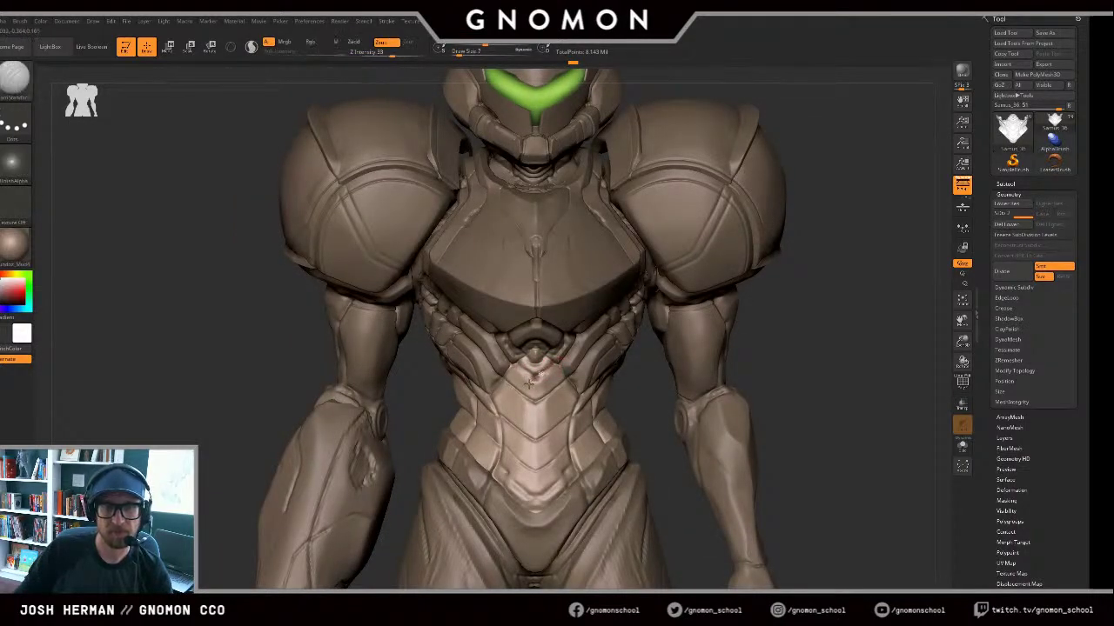
drag(513, 396, 571, 379)
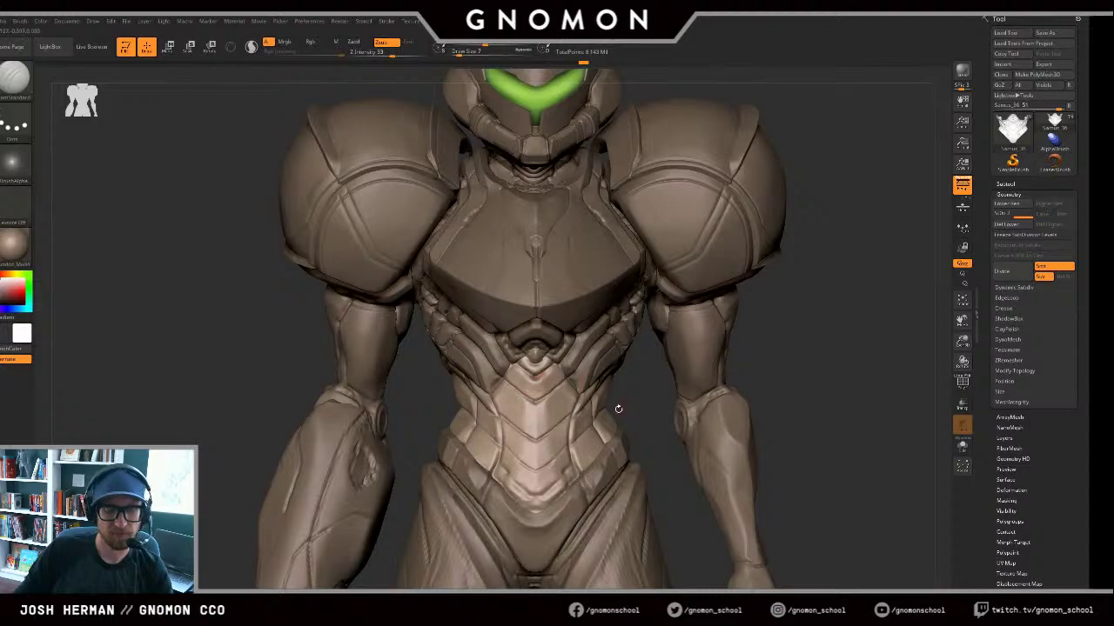
Step: Tighten the topmost chevron's upper edge below the chest's central knob with the Pinch brush at draw size 5
key(b)
key(p)
key(i)
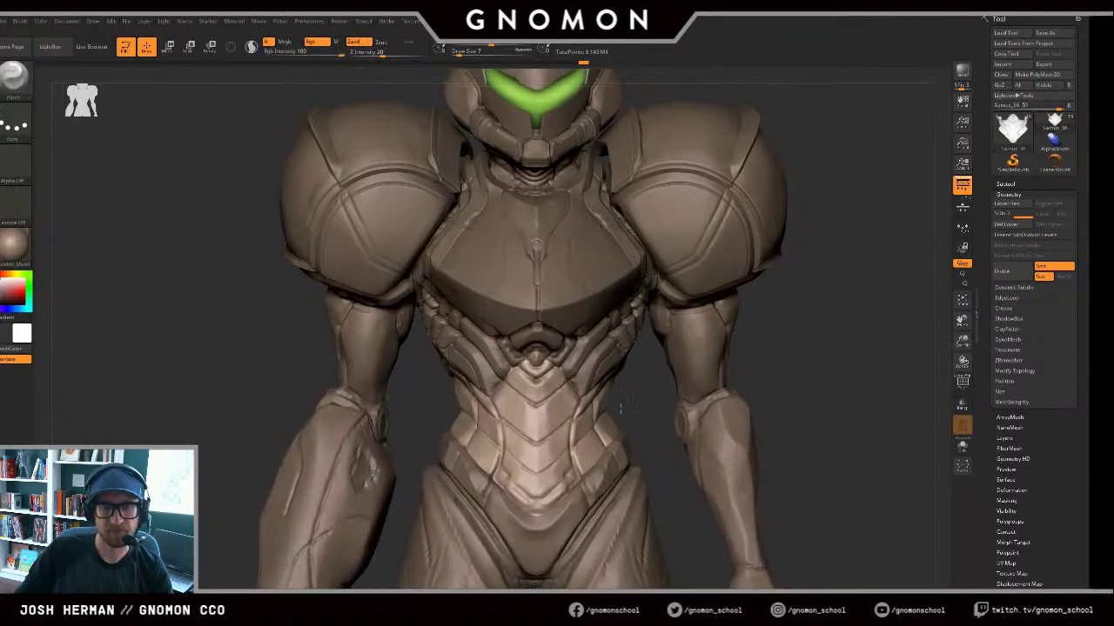
alt+drag(621, 408, 614, 448)
key(bracketleft)
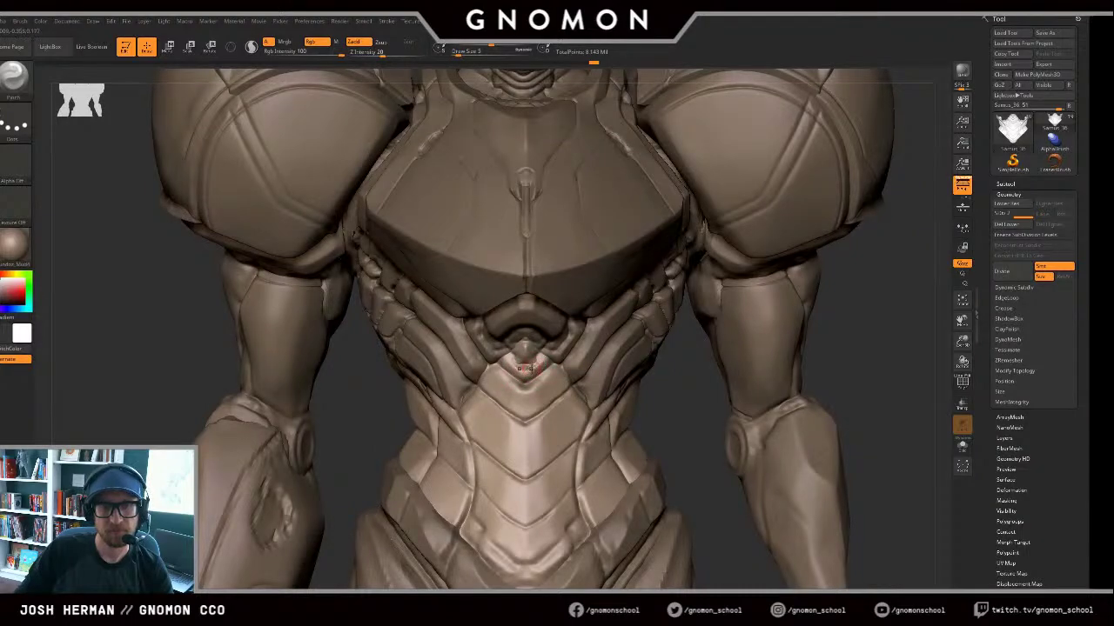
Step: Shift the topmost chevron's upper edge with the Move brush at draw size 22
key(b)
key(m)
key(v)
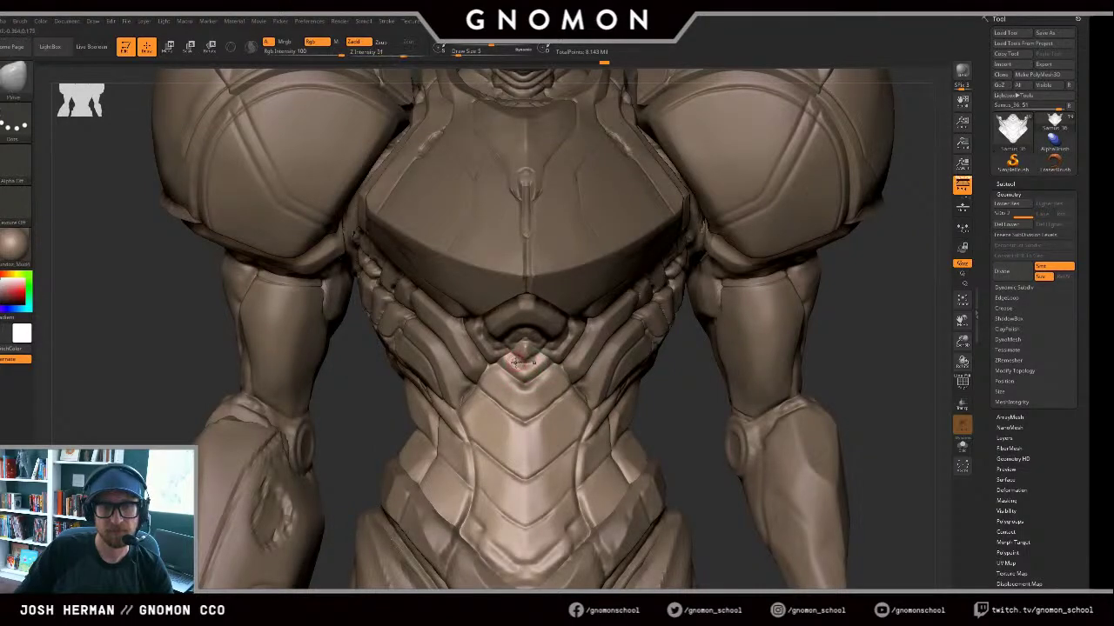
key(s)
drag(514, 371, 488, 361)
Step: Select the diagonal rib plates mesh and nudge the plate beside the topmost chevron with the Move brush at draw size 22
alt+click(492, 356)
key(s)
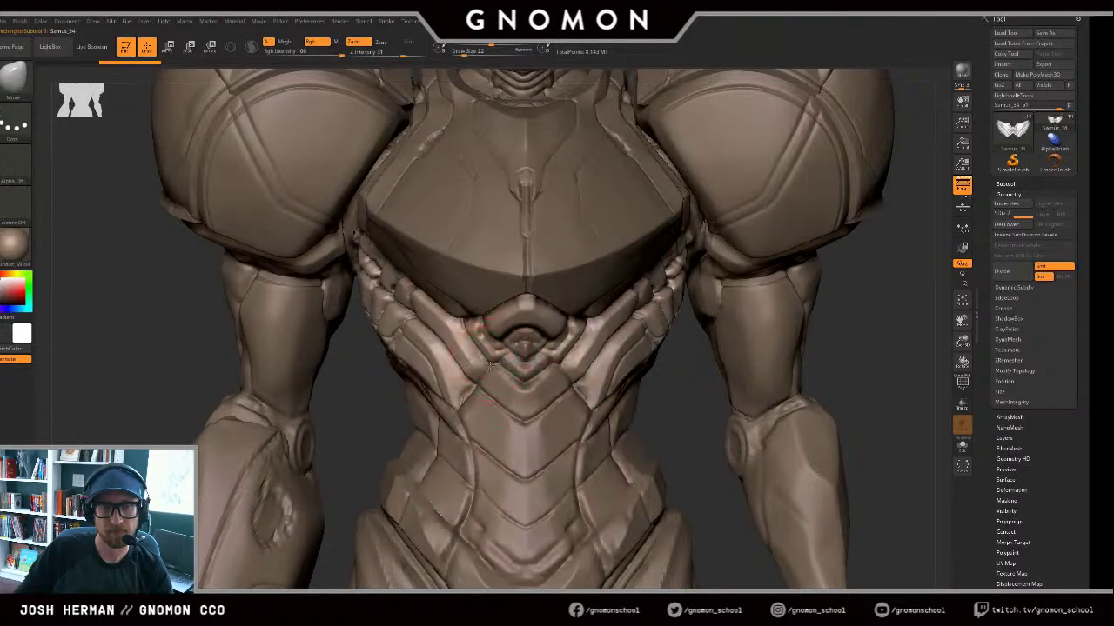
alt+drag(665, 428, 634, 414)
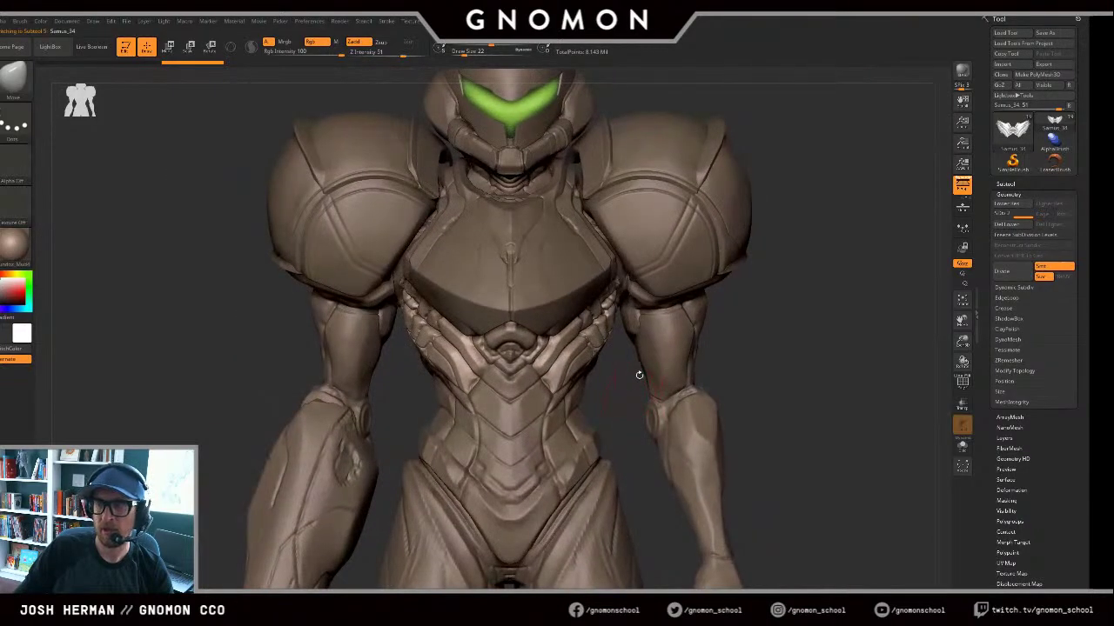
Step: Try carving a crease up the lower diagonal rib plate with DamStandard at draw size 6
mouse_move(630, 375)
alt+mouse_down()
mouse_move(632, 331)
mouse_move(674, 336)
alt+mouse_up()
key(b)
key(d)
key(s)
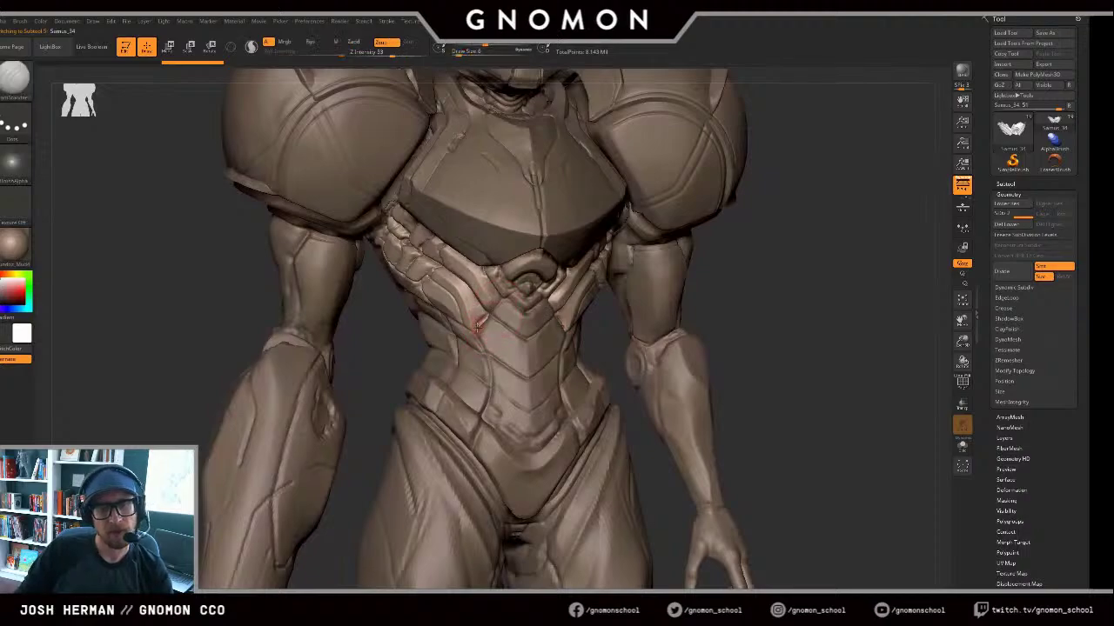
drag(472, 313, 465, 276)
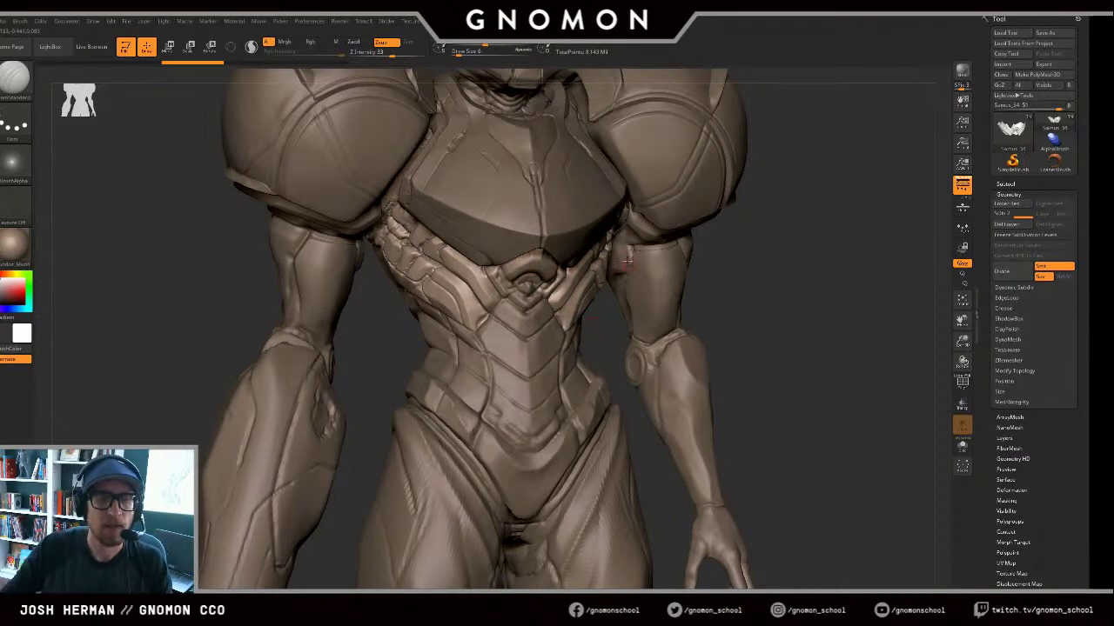
shift+drag(799, 298, 740, 296)
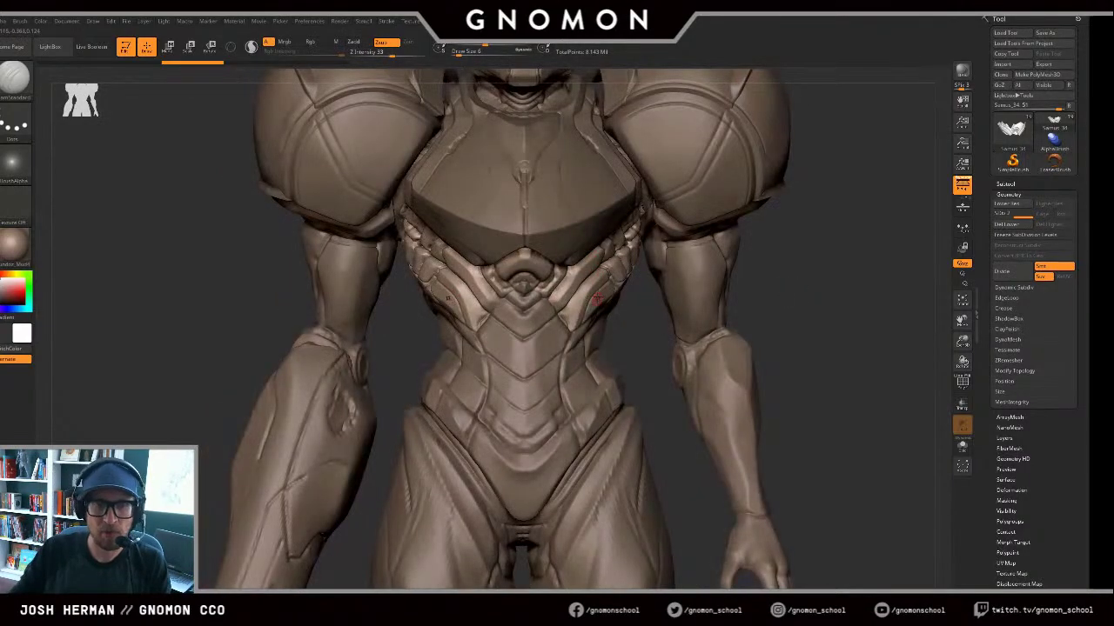
Step: Polish the faces and lower tips of the diagonal rib plates flat with hPolish, raising the draw size to 11
key(b)
key(h)
key(p)
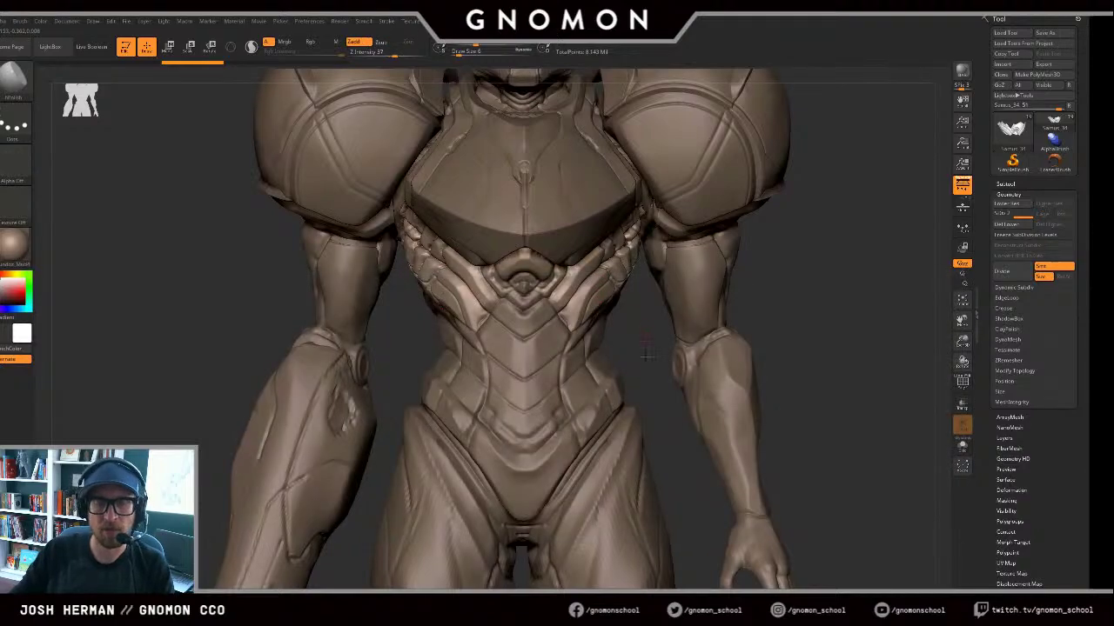
mouse_move(645, 353)
alt+mouse_down()
mouse_move(652, 392)
mouse_move(576, 333)
mouse_move(607, 322)
alt+mouse_up()
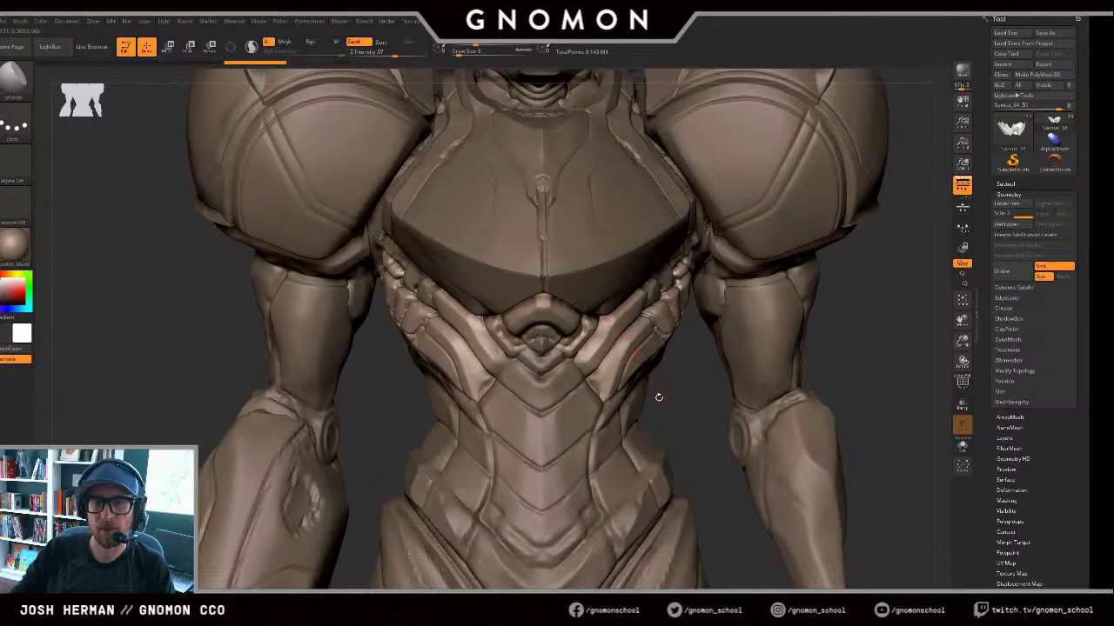
mouse_move(659, 398)
mouse_down()
mouse_move(606, 381)
mouse_move(601, 352)
mouse_move(588, 362)
mouse_move(607, 386)
mouse_up()
key(])
drag(716, 407, 750, 405)
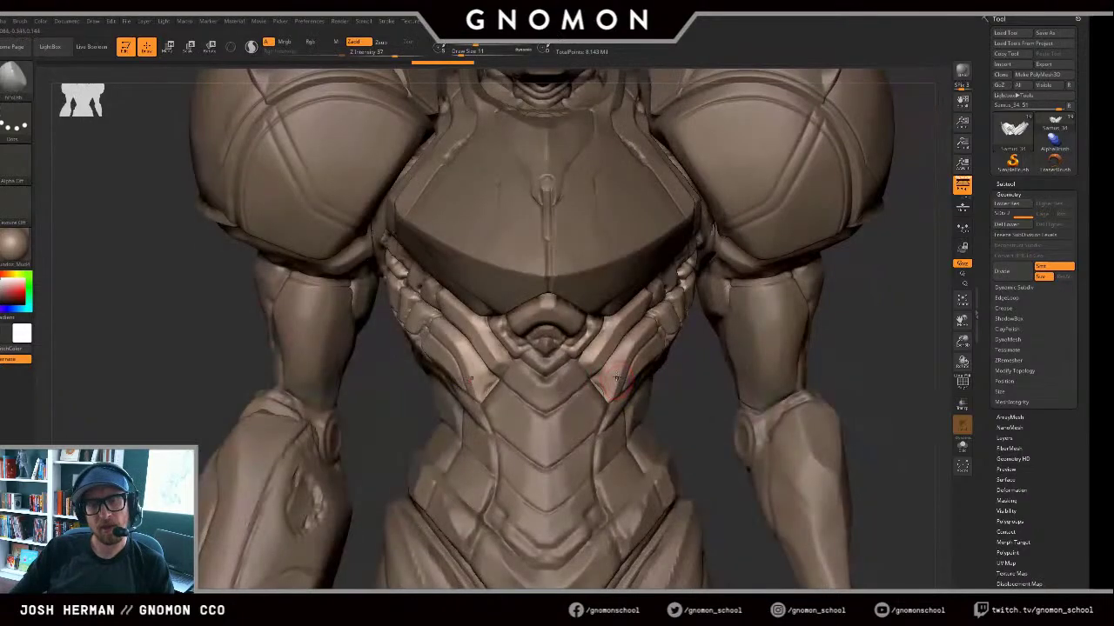
shift+drag(611, 378, 615, 385)
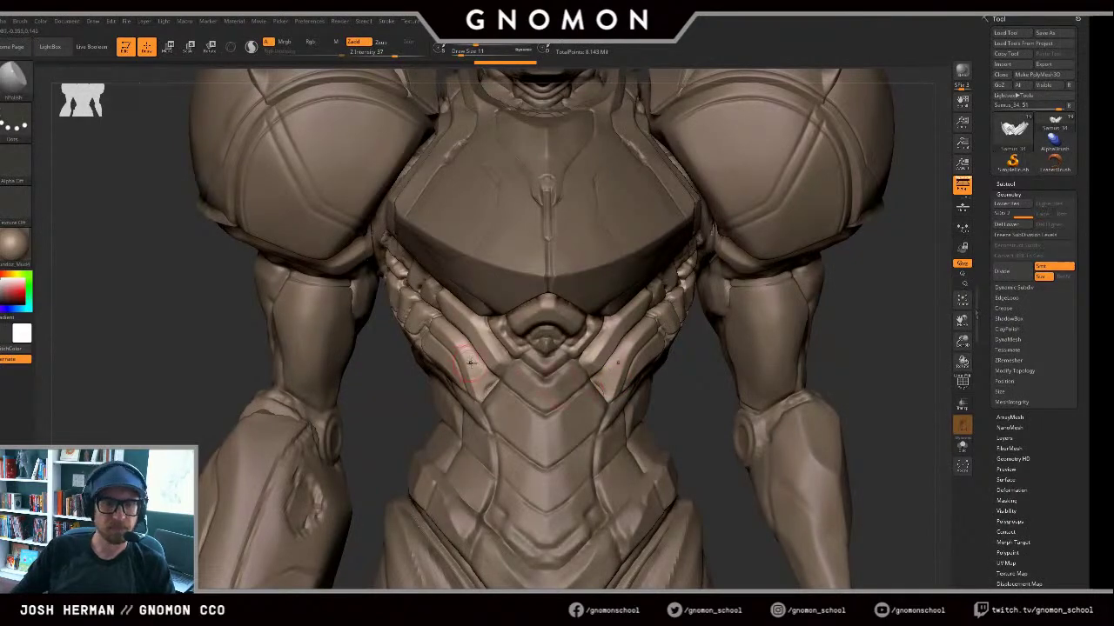
mouse_move(473, 364)
mouse_down()
mouse_move(463, 349)
mouse_move(469, 371)
mouse_up()
Step: Save the sculpted tool to a file
key(f)
key(f)
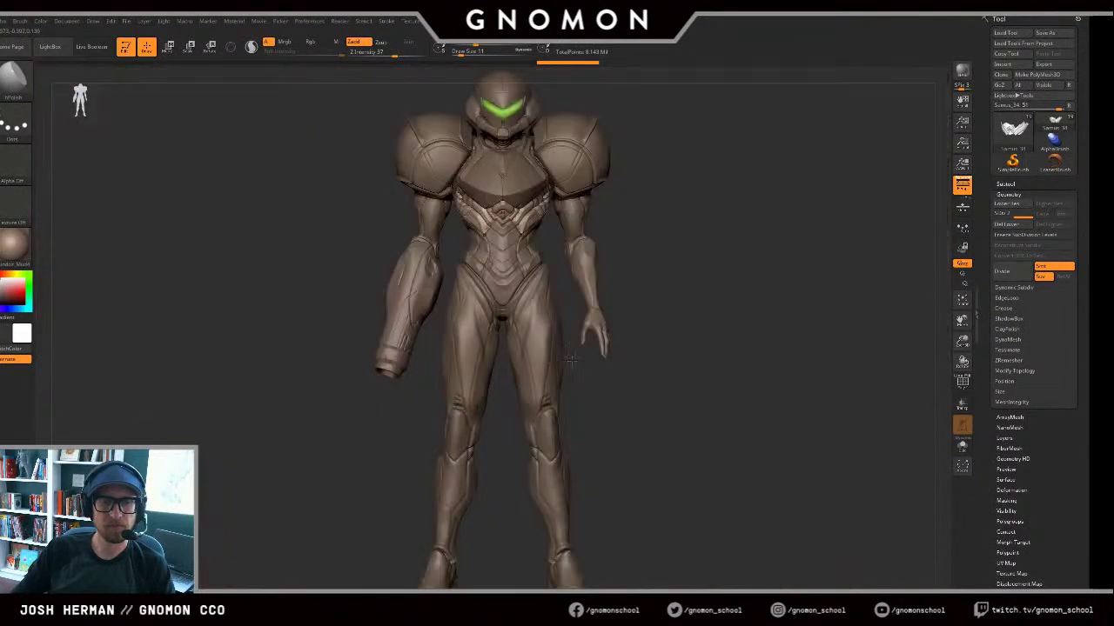
drag(604, 365, 757, 314)
alt+drag(901, 253, 897, 270)
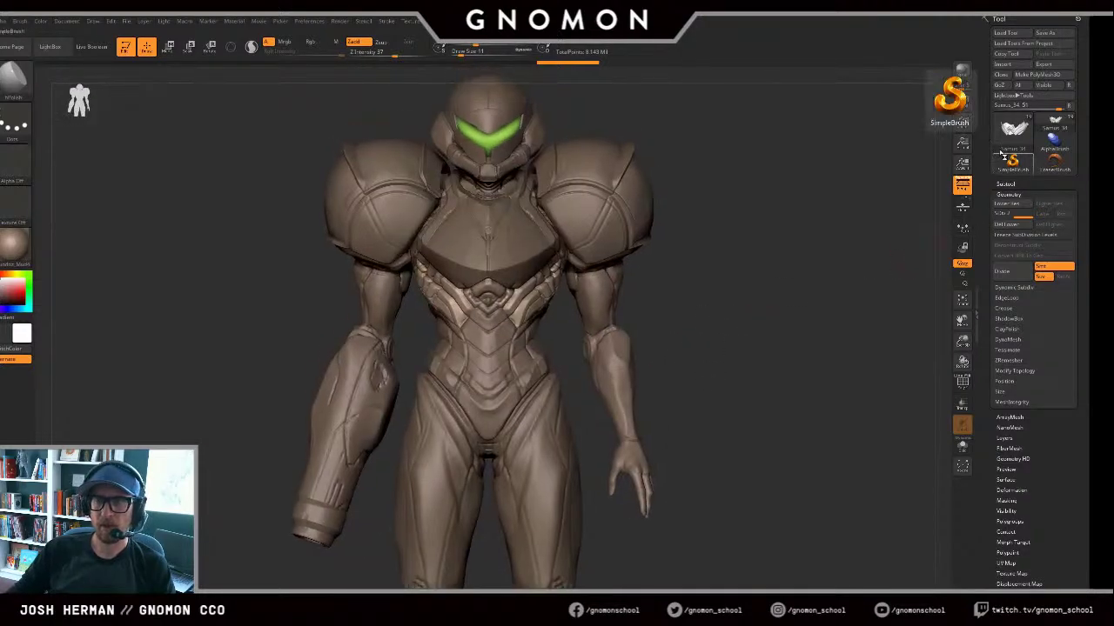
click(1042, 35)
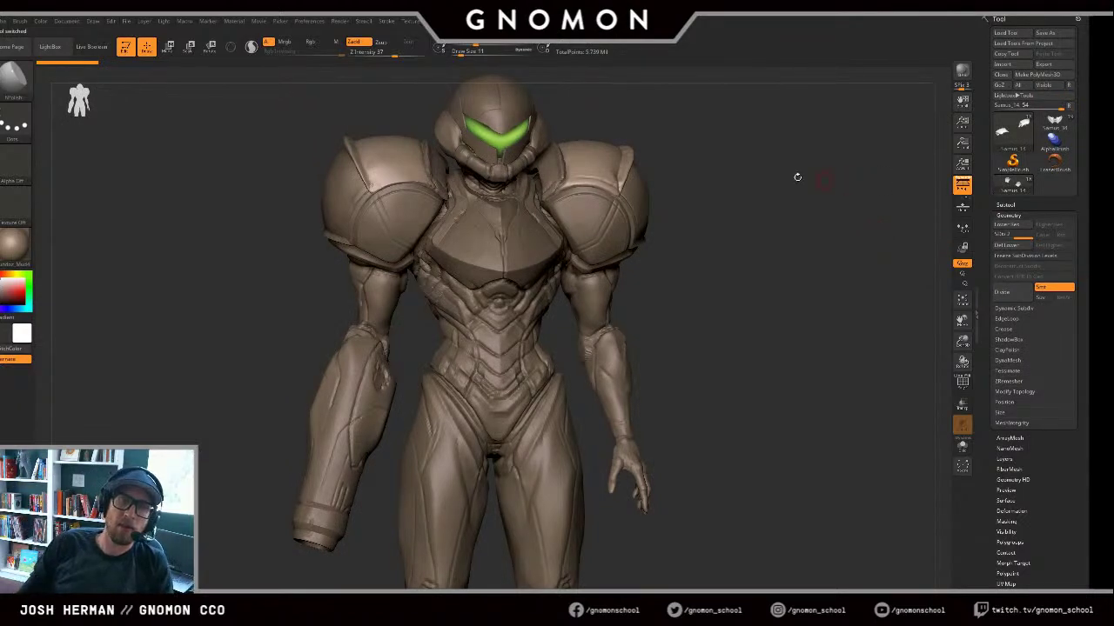
Step: Make the green visor mesh the active subtool in both loaded versions of the figure
alt+click(518, 137)
alt+drag(736, 135, 769, 192)
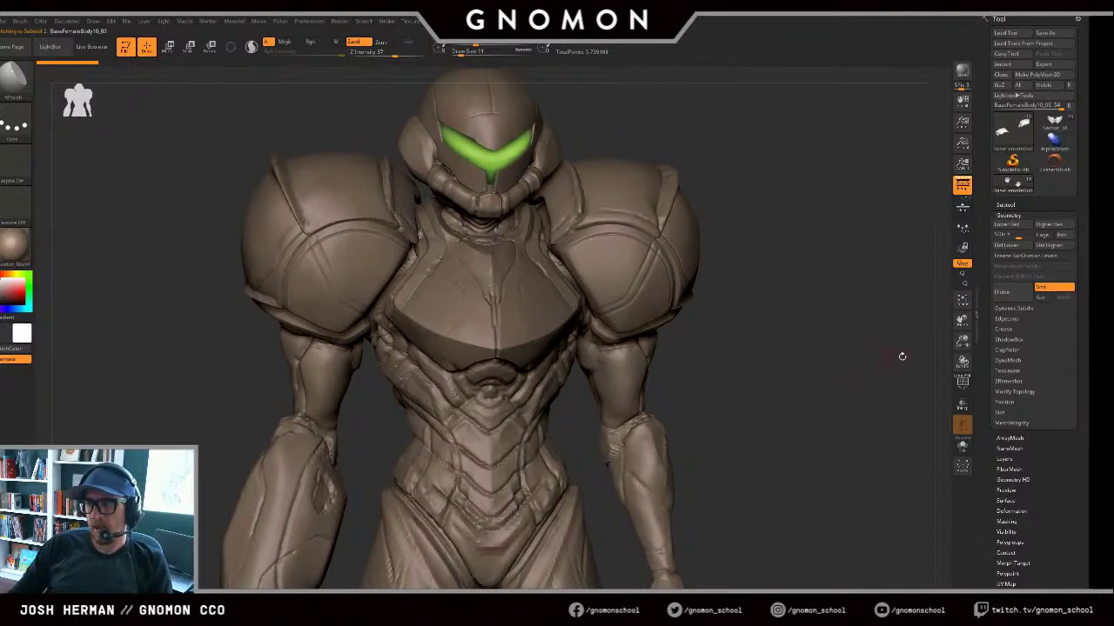
drag(867, 364, 744, 381)
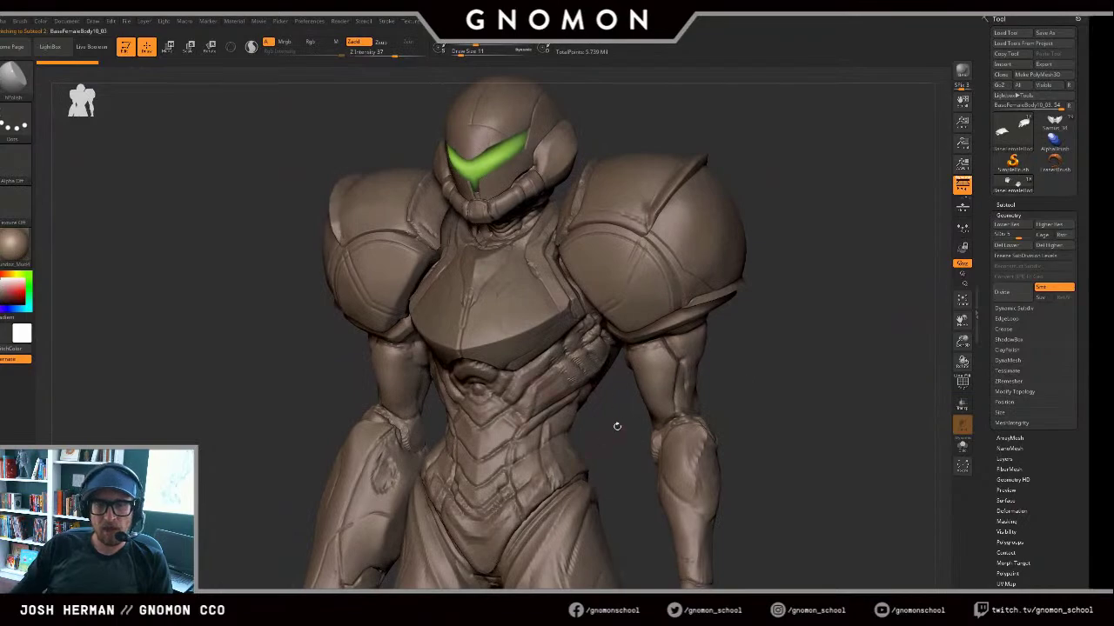
click(1054, 123)
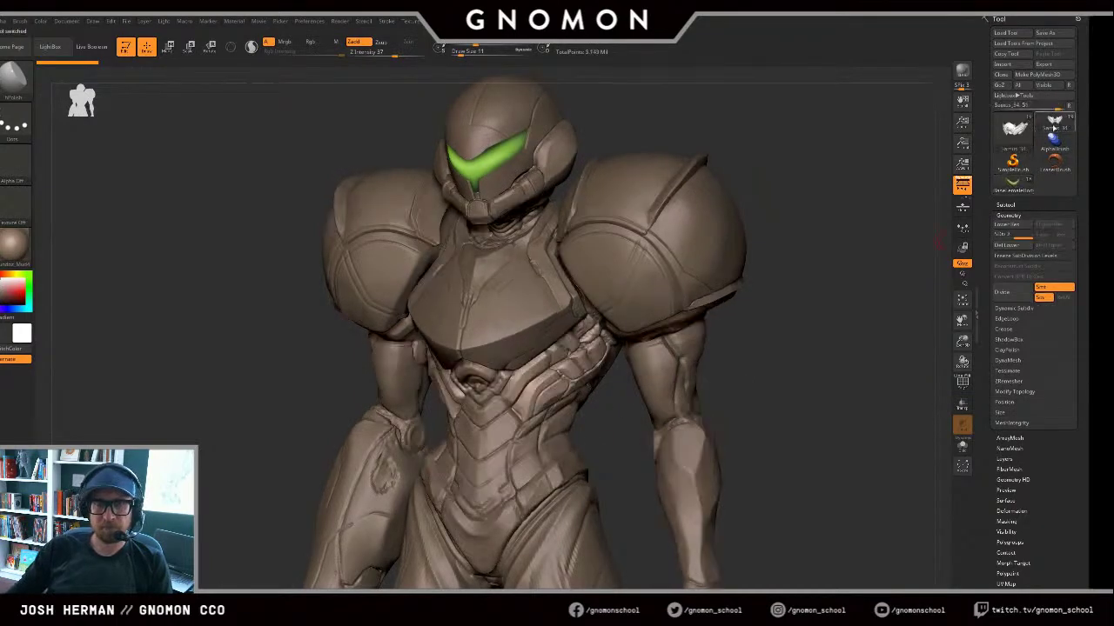
alt+click(492, 165)
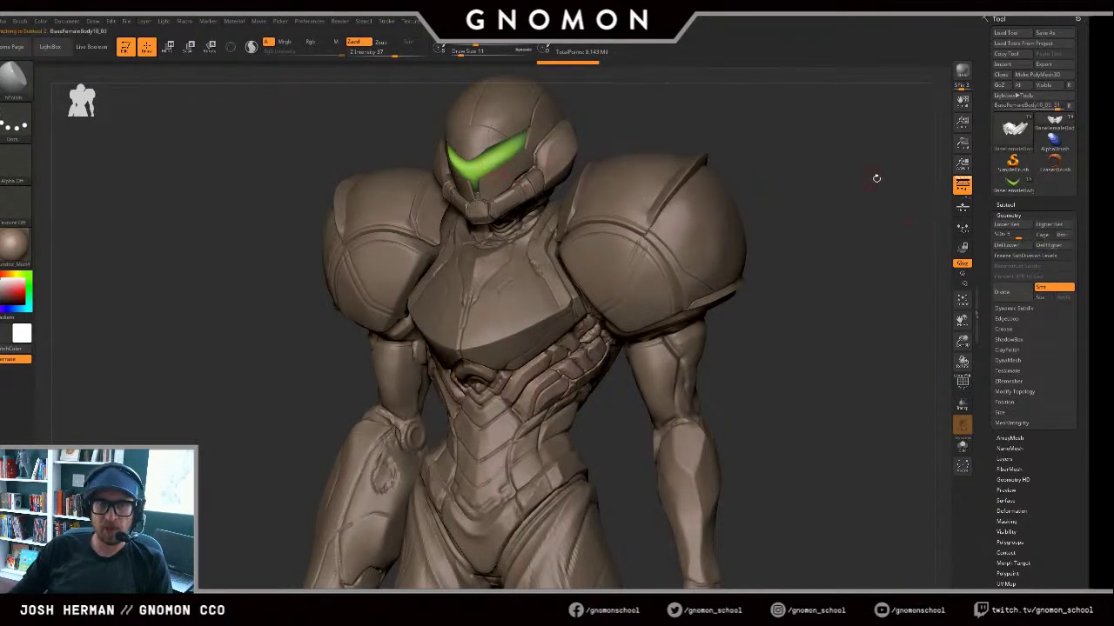
shift+drag(875, 178, 889, 181)
Step: Compare the two loaded versions of the figure by swapping between them in front and three-quarter views
click(1012, 181)
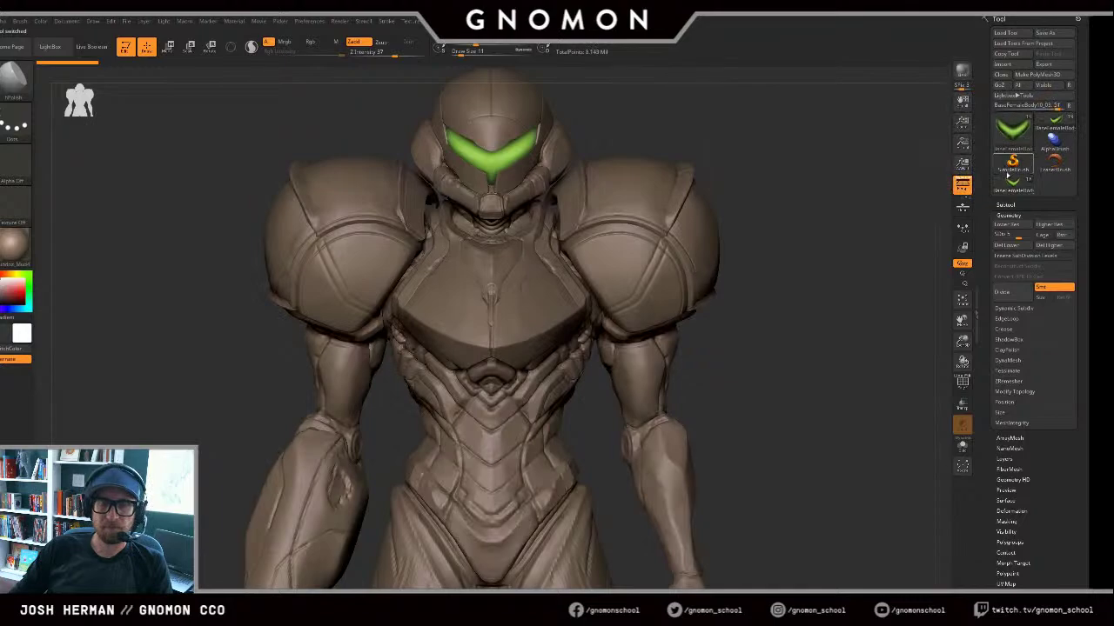
click(1010, 191)
click(1056, 124)
drag(907, 213, 944, 211)
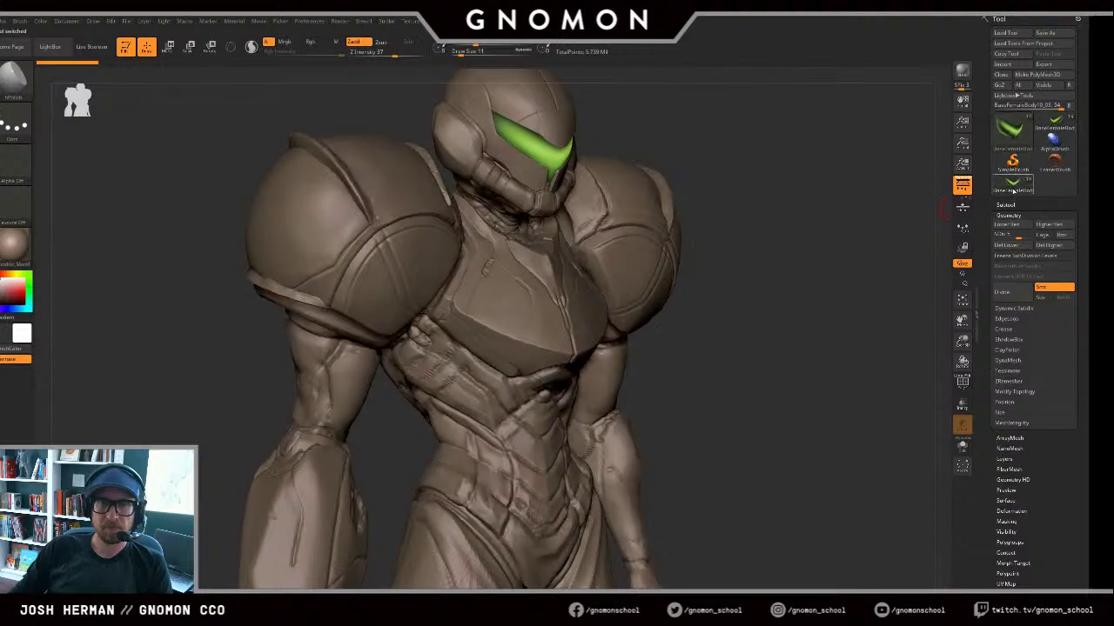
mouse_move(1047, 128)
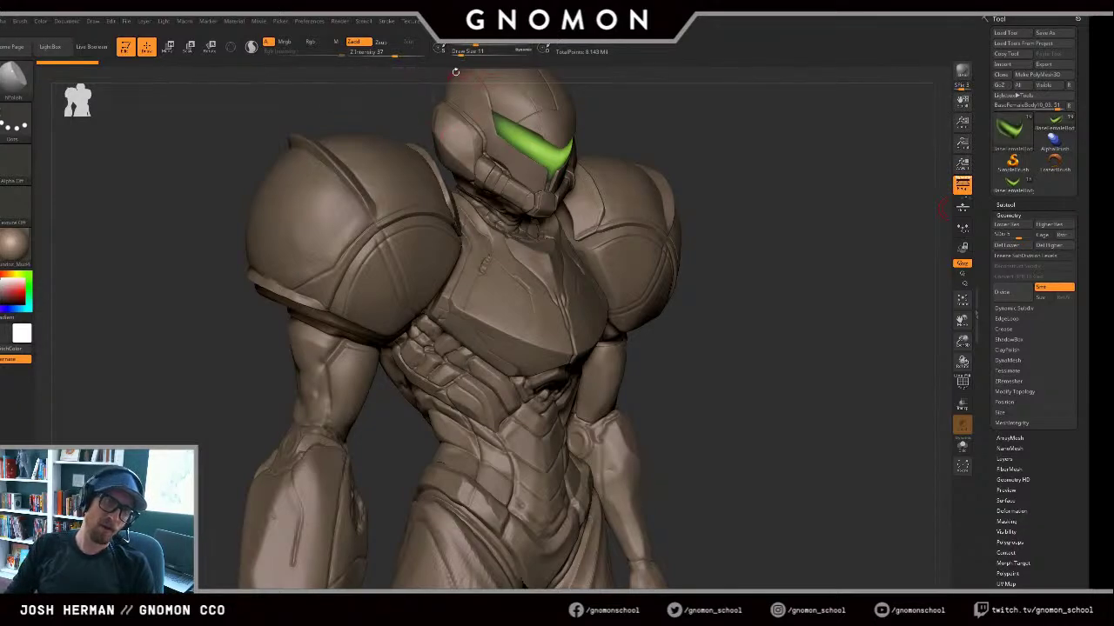
drag(461, 50, 490, 61)
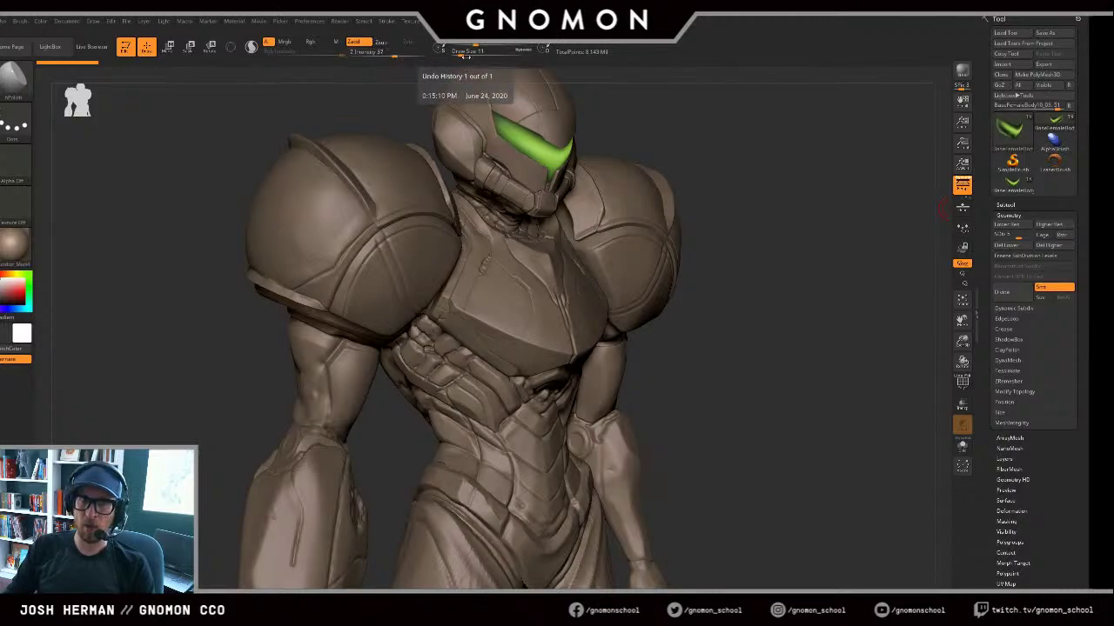
shift+drag(775, 141, 721, 149)
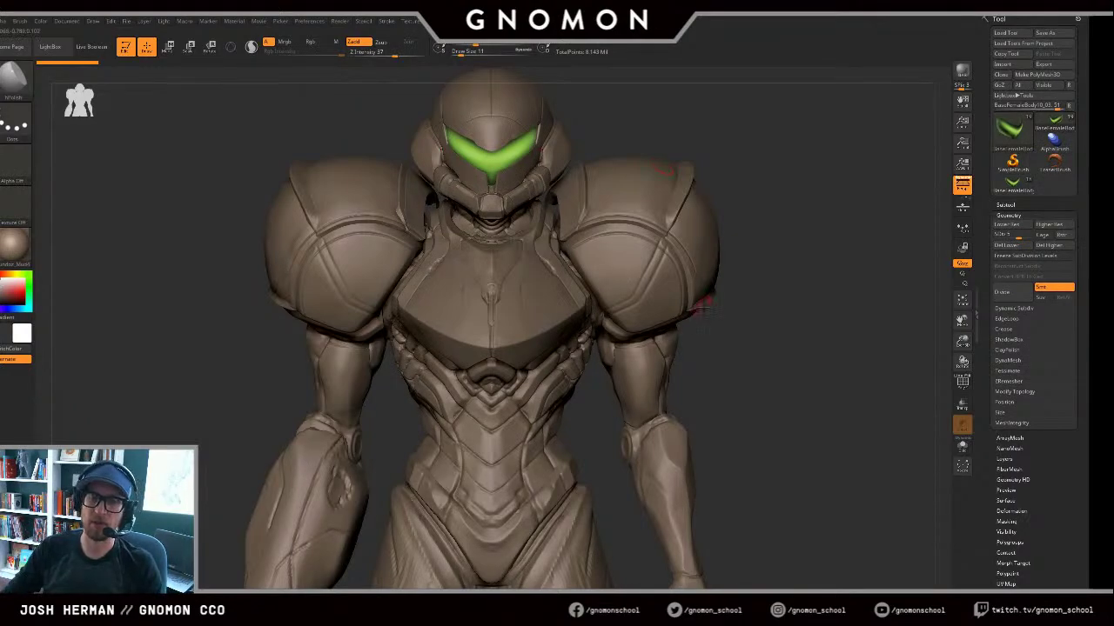
drag(800, 342, 748, 315)
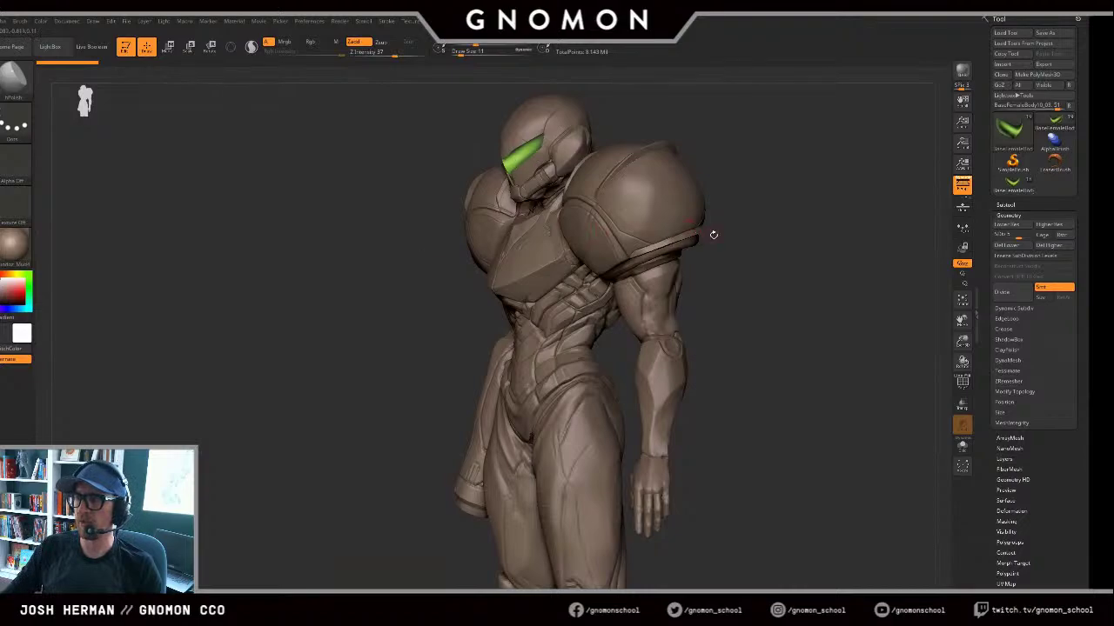
shift+drag(713, 231, 763, 236)
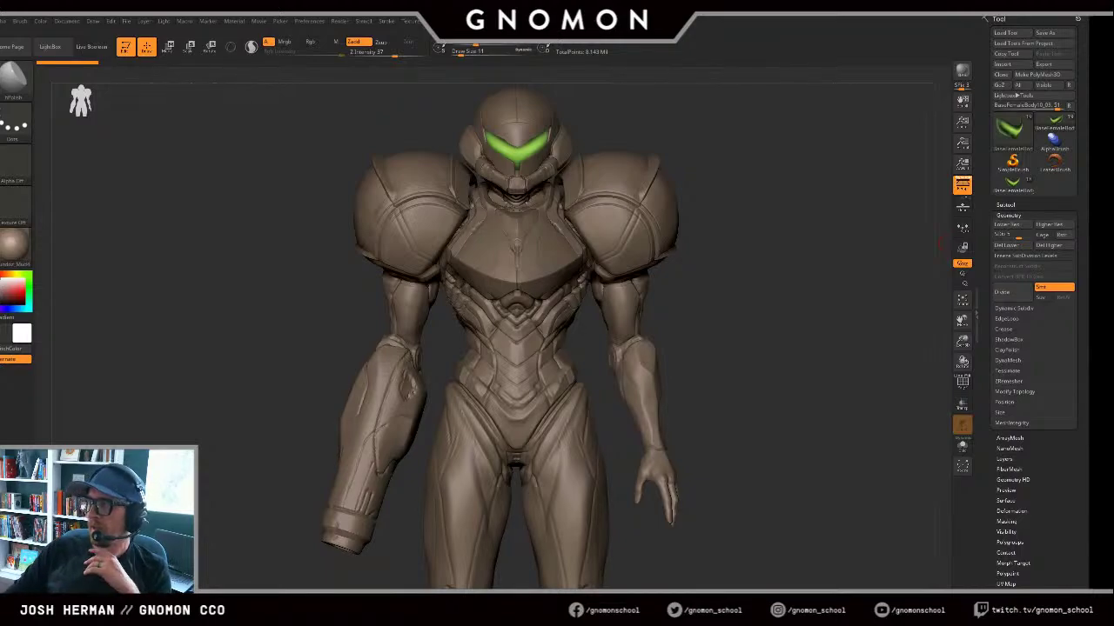
Step: Switch to the Chrome window with the "samus" image search, examine the results for armor references, and return to ZBrush
drag(1112, 99, 366, 59)
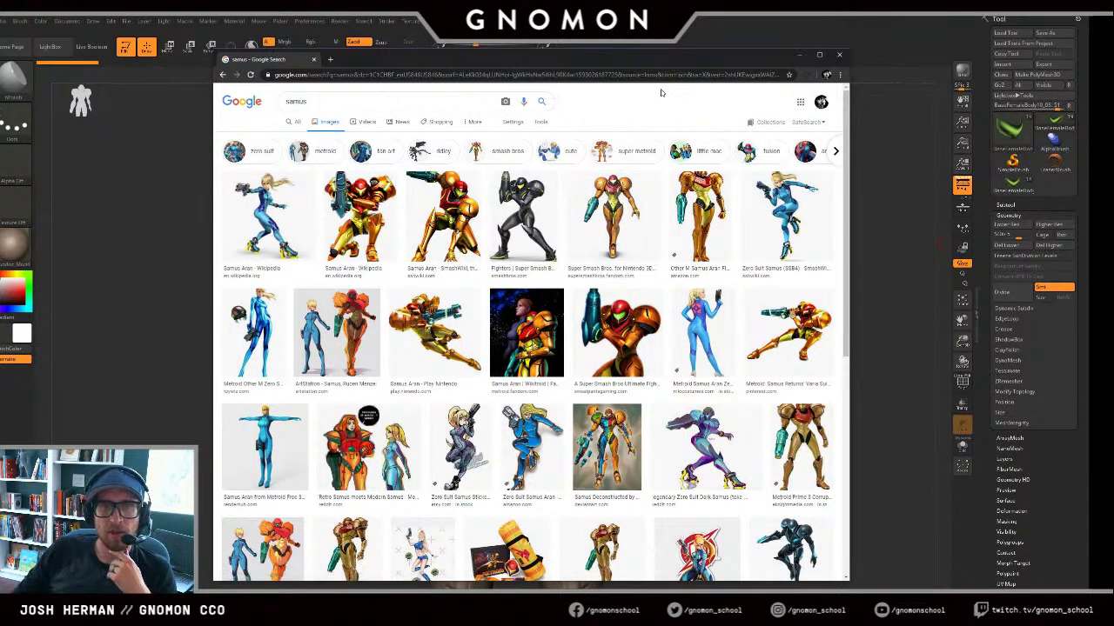
drag(618, 62, 626, 72)
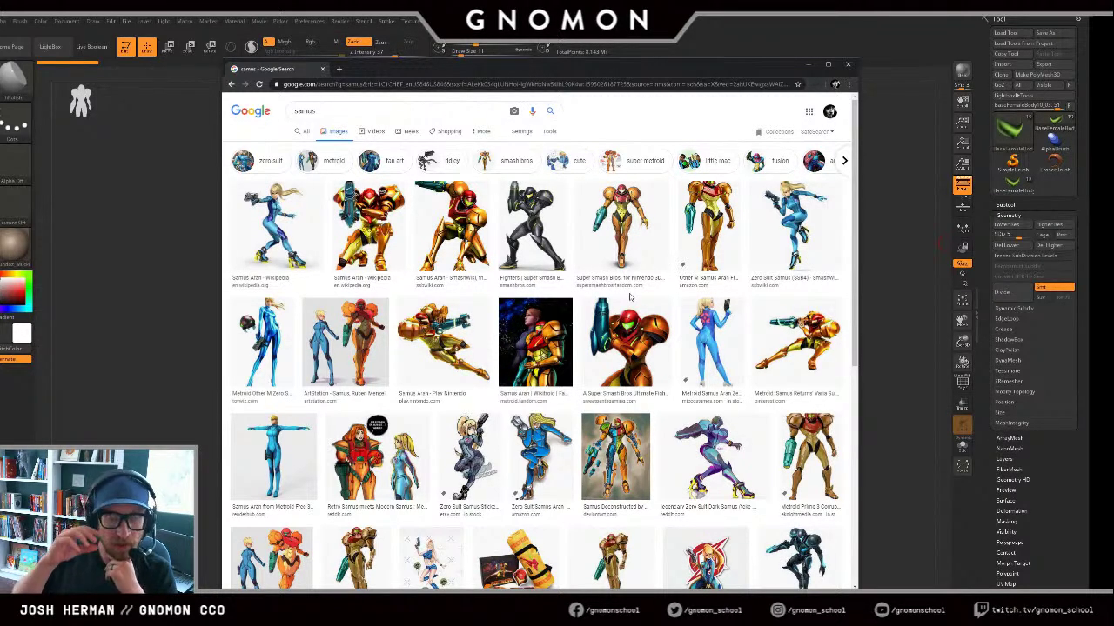
scroll(621, 256, down, 2)
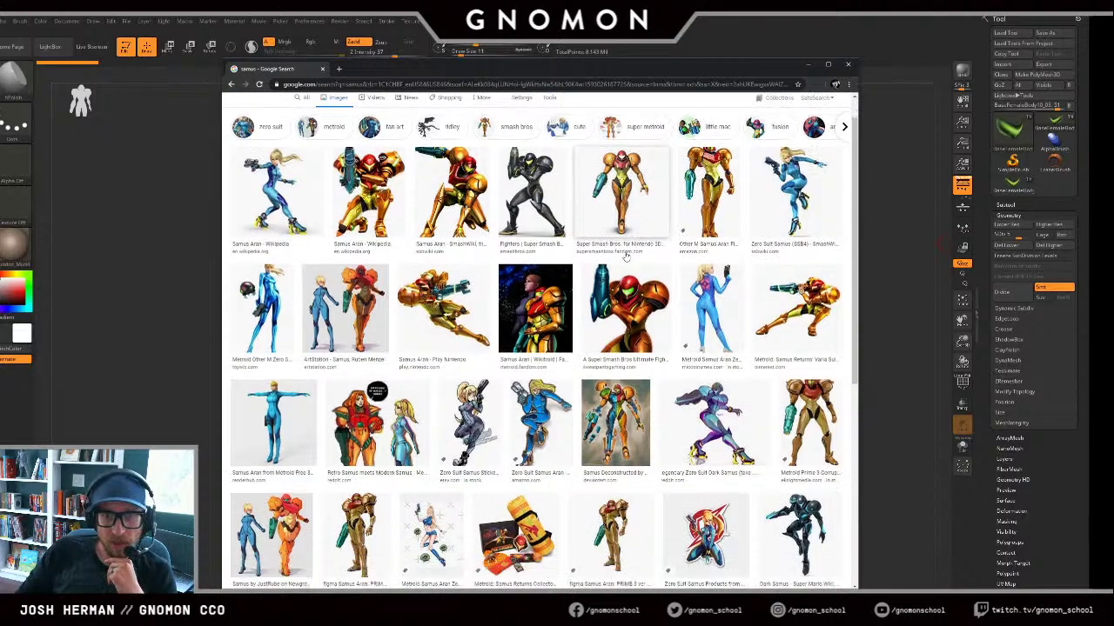
scroll(609, 254, down, 3)
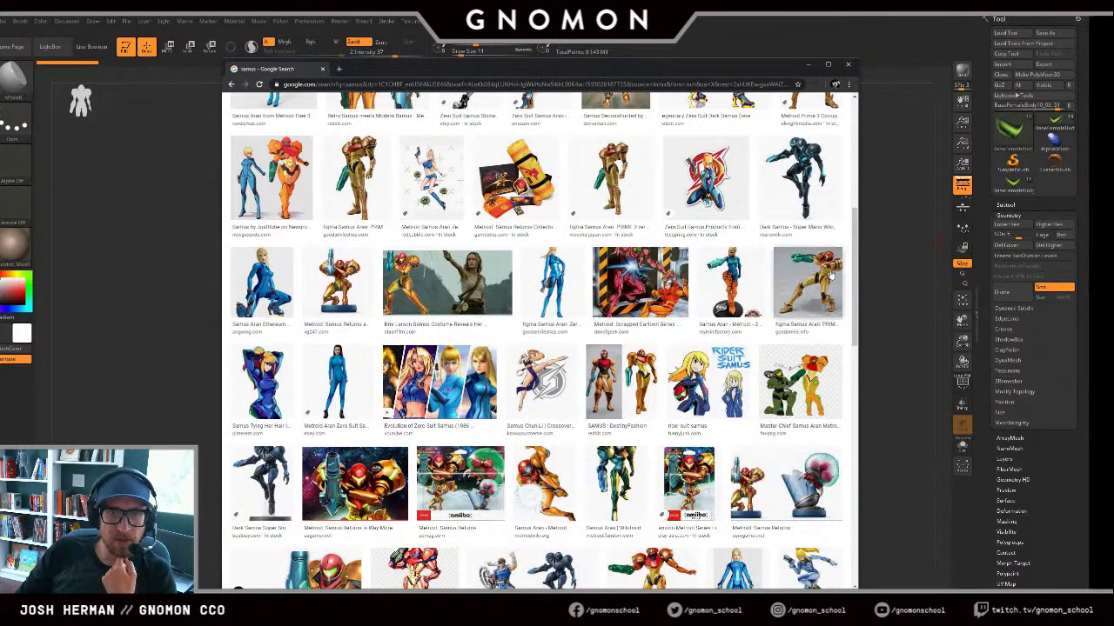
scroll(826, 276, up, 2)
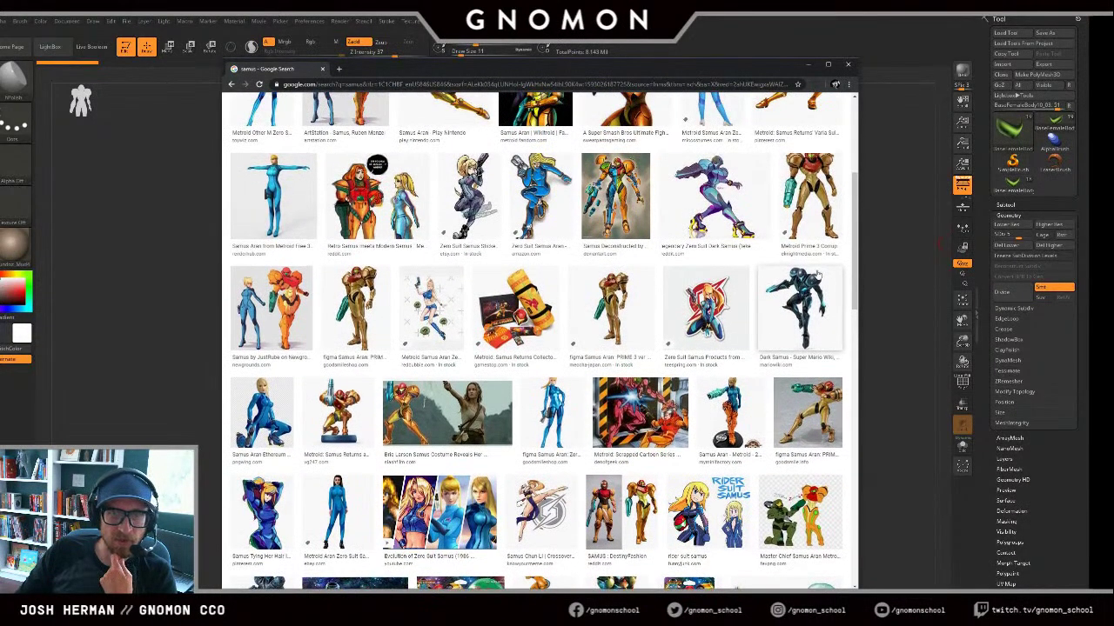
scroll(817, 276, up, 1)
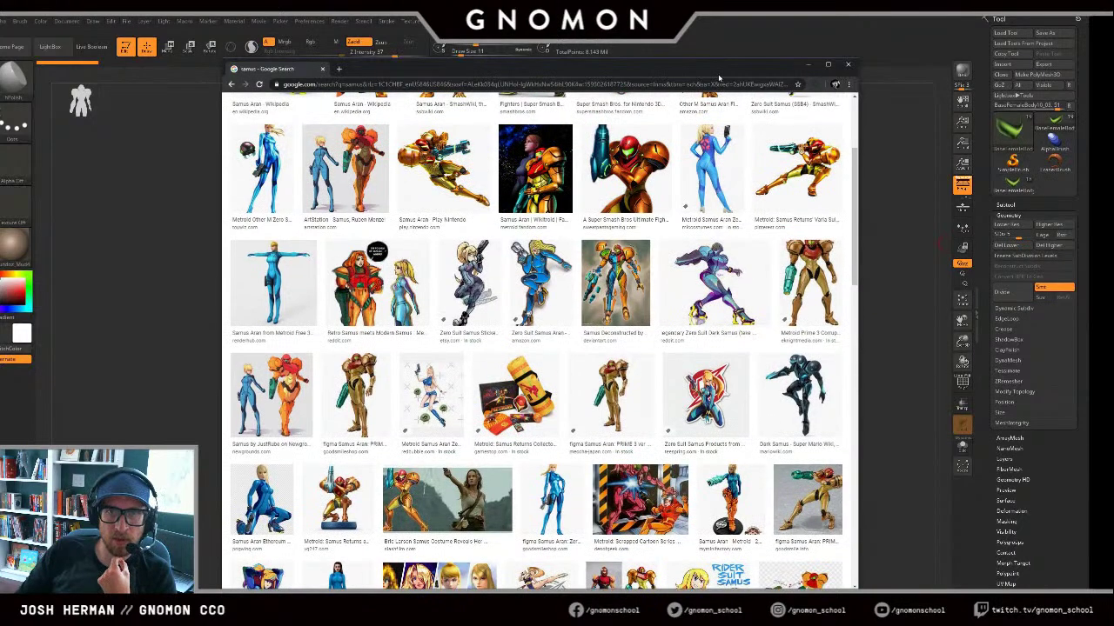
drag(703, 71, 700, 99)
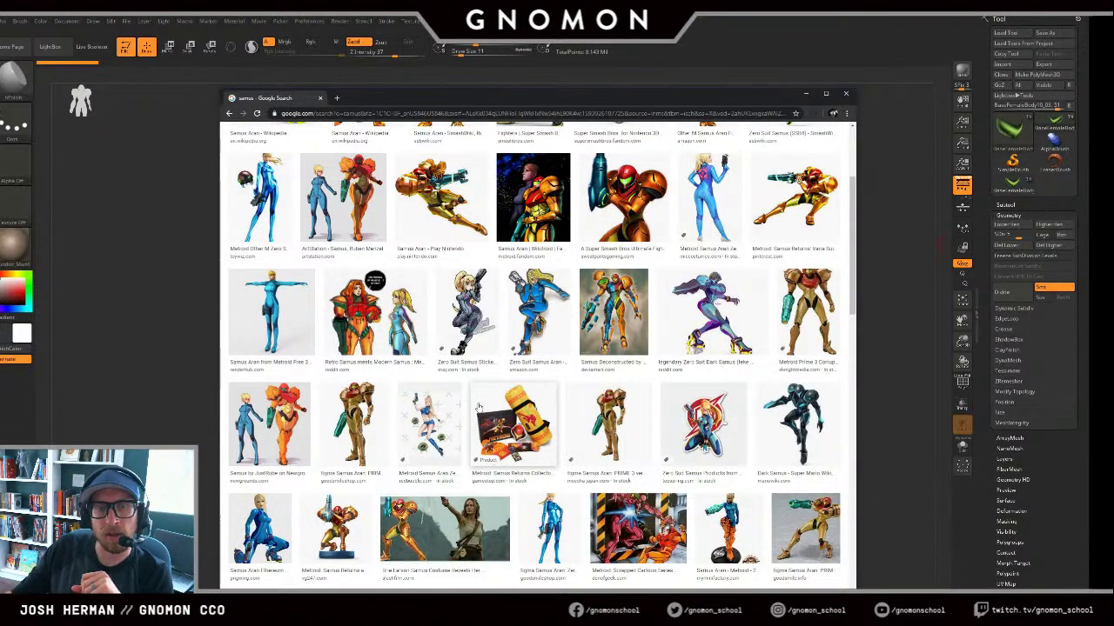
scroll(437, 427, down, 8)
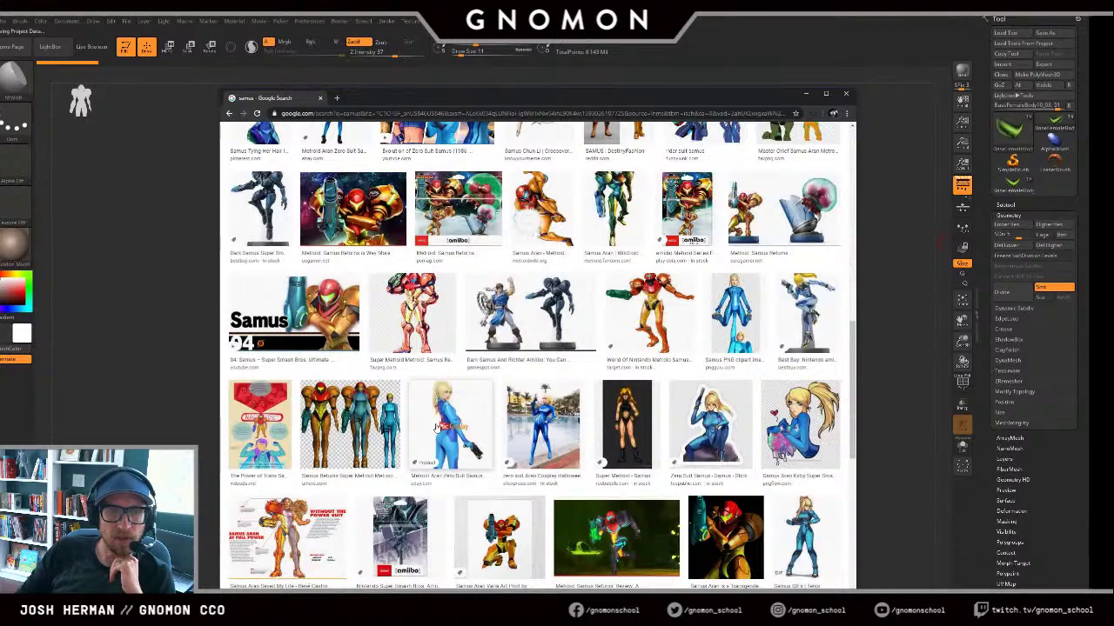
scroll(437, 427, down, 3)
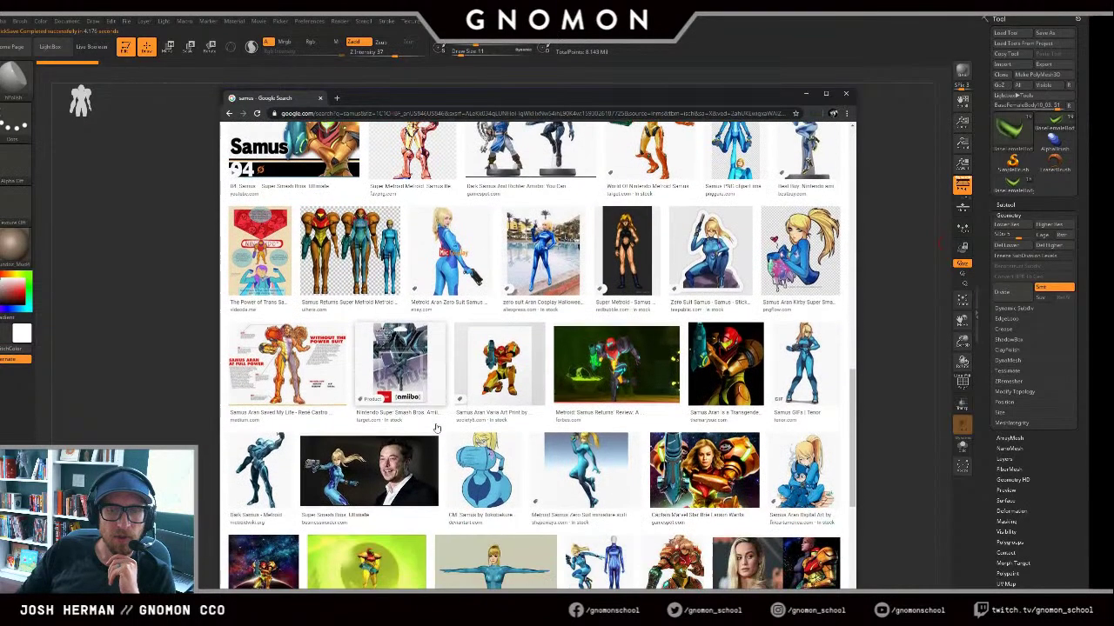
scroll(430, 426, down, 2)
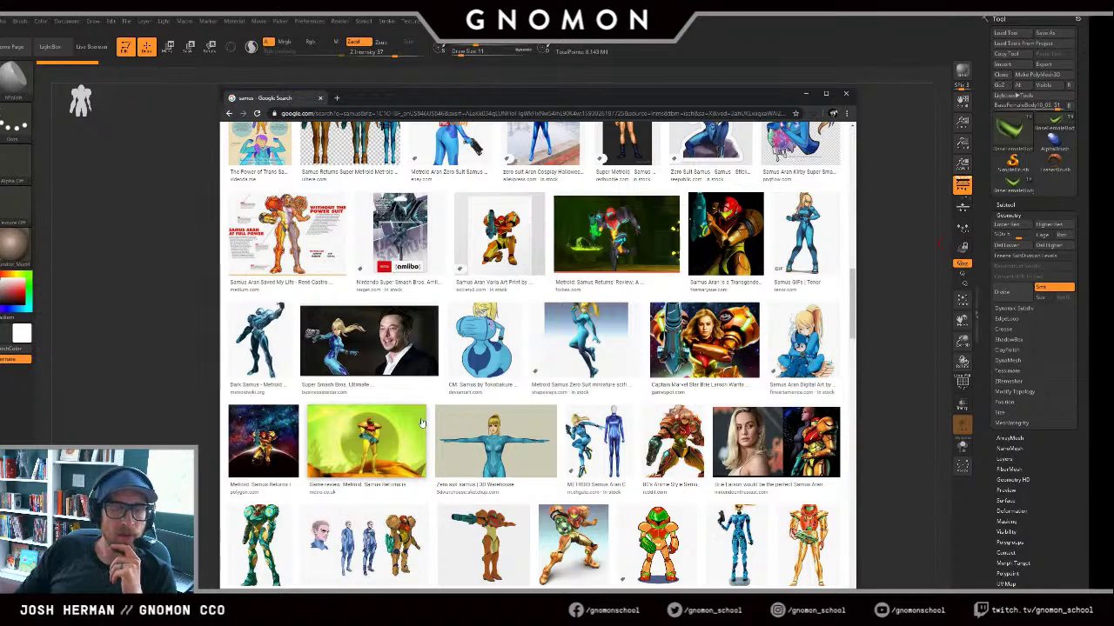
scroll(418, 415, down, 3)
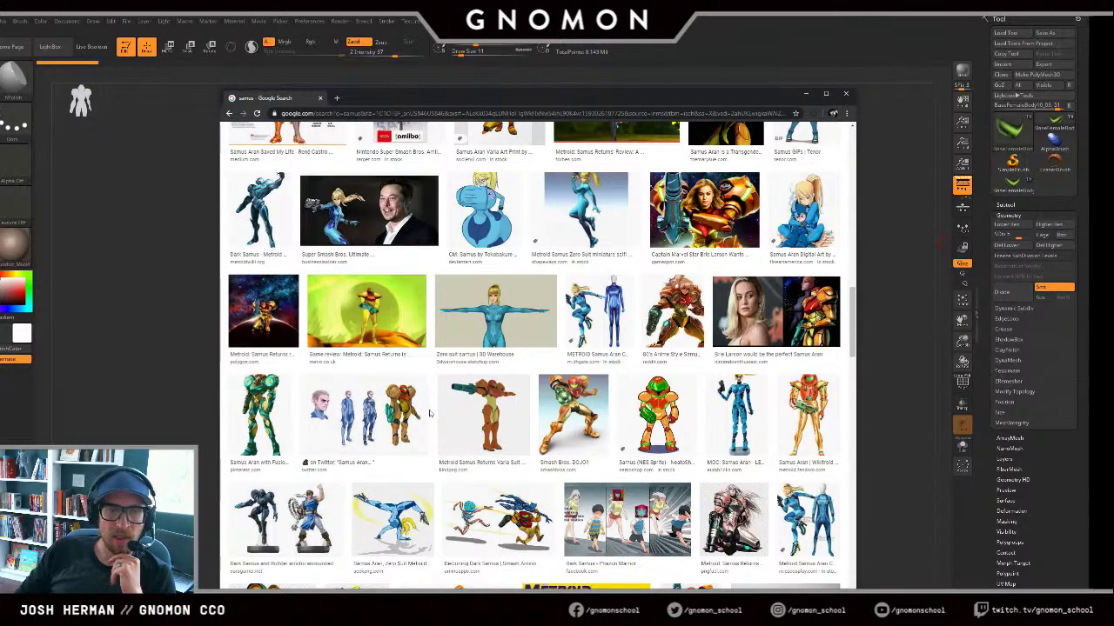
scroll(428, 414, down, 5)
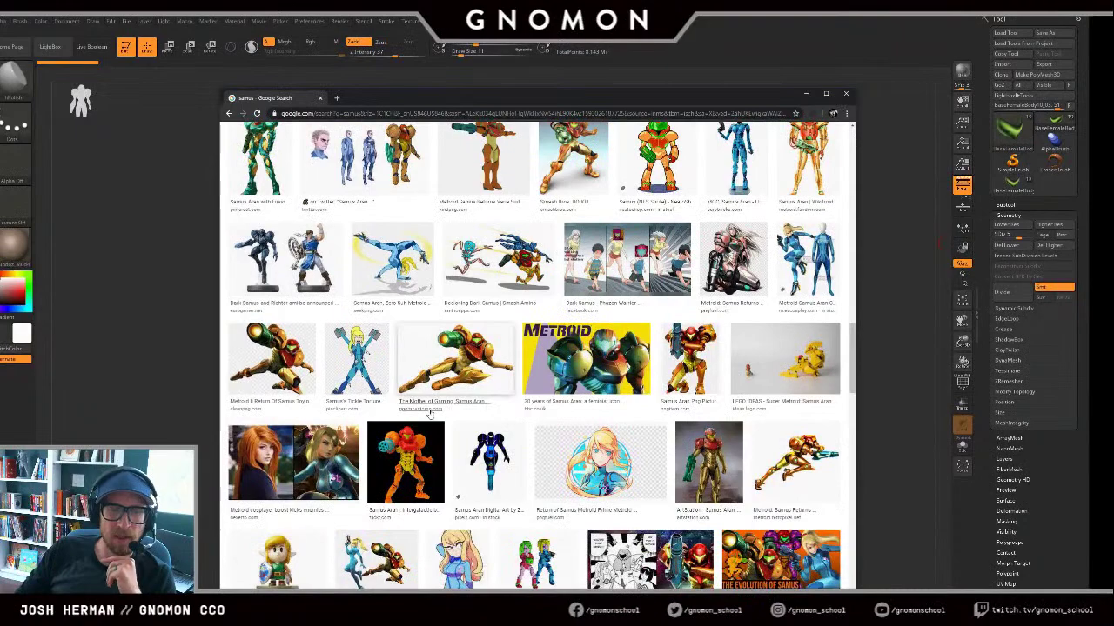
scroll(429, 414, down, 2)
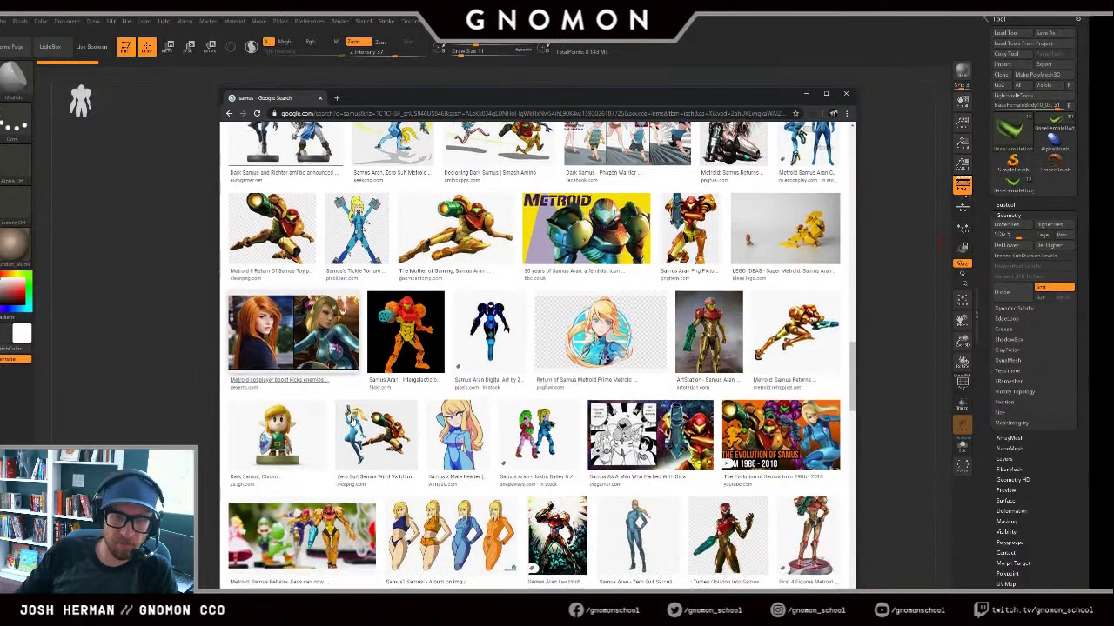
scroll(352, 422, down, 1)
scroll(353, 421, down, 2)
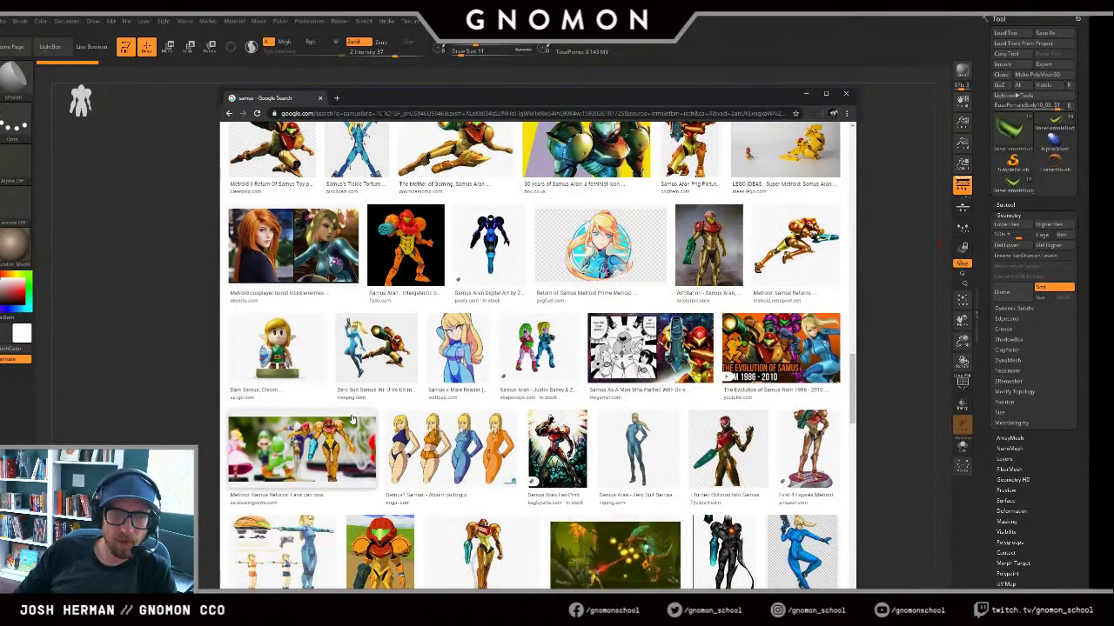
scroll(352, 421, down, 2)
scroll(352, 422, up, 1)
scroll(352, 421, up, 10)
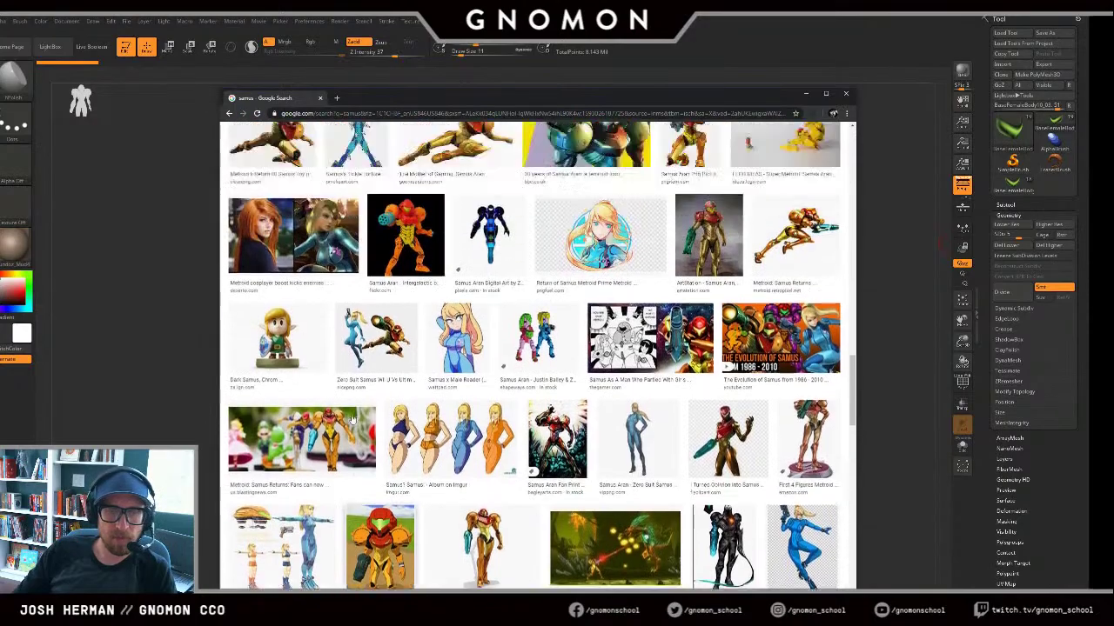
scroll(352, 421, up, 6)
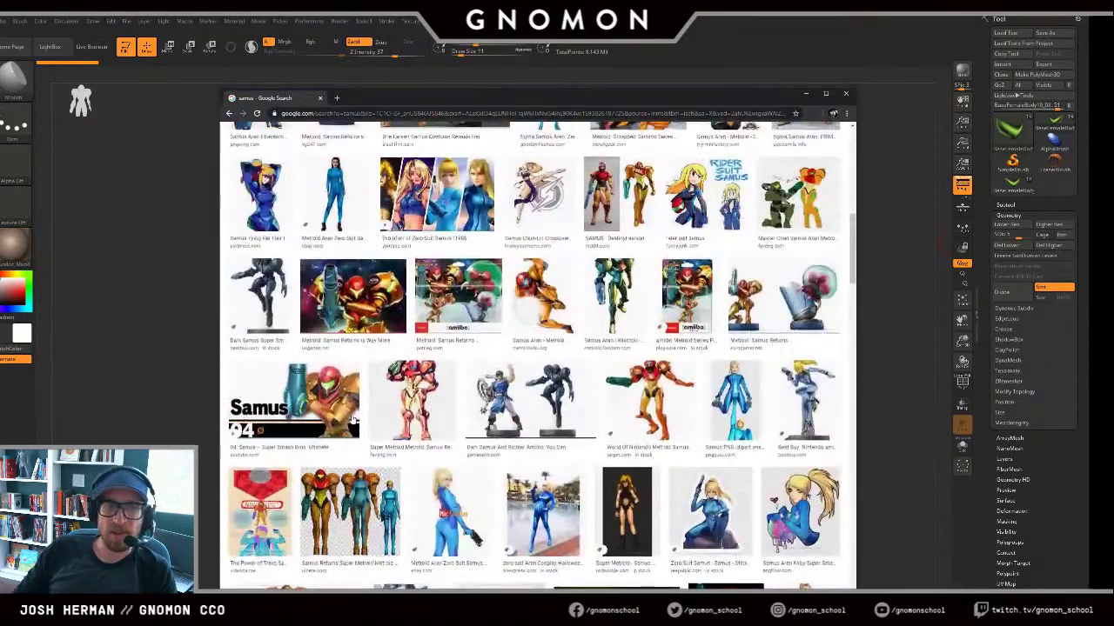
scroll(352, 418, up, 1)
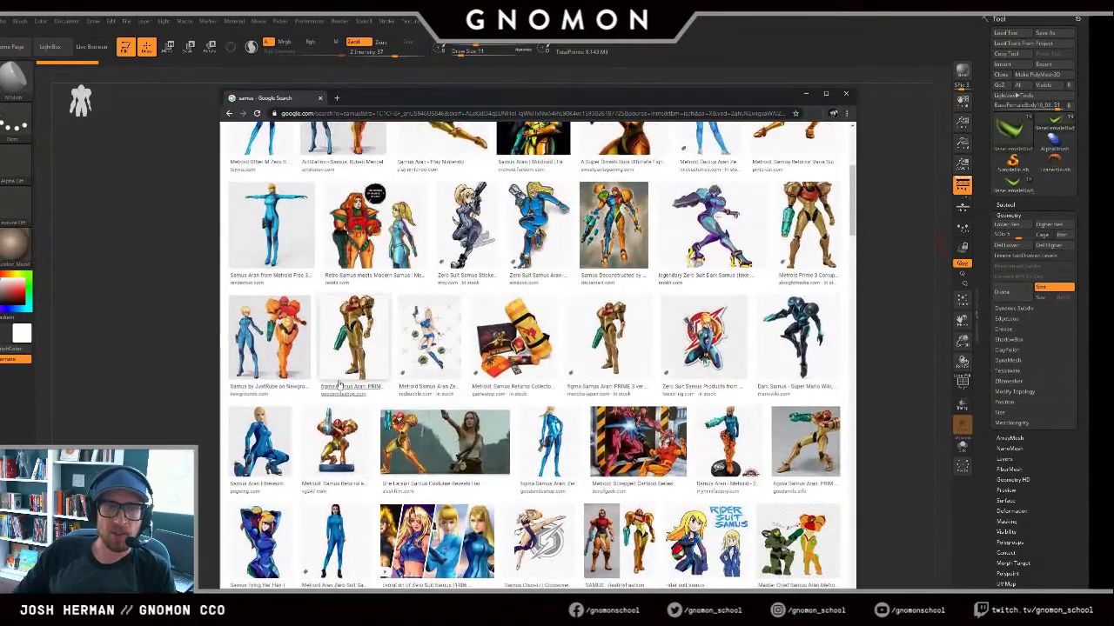
scroll(353, 417, up, 2)
scroll(486, 311, up, 1)
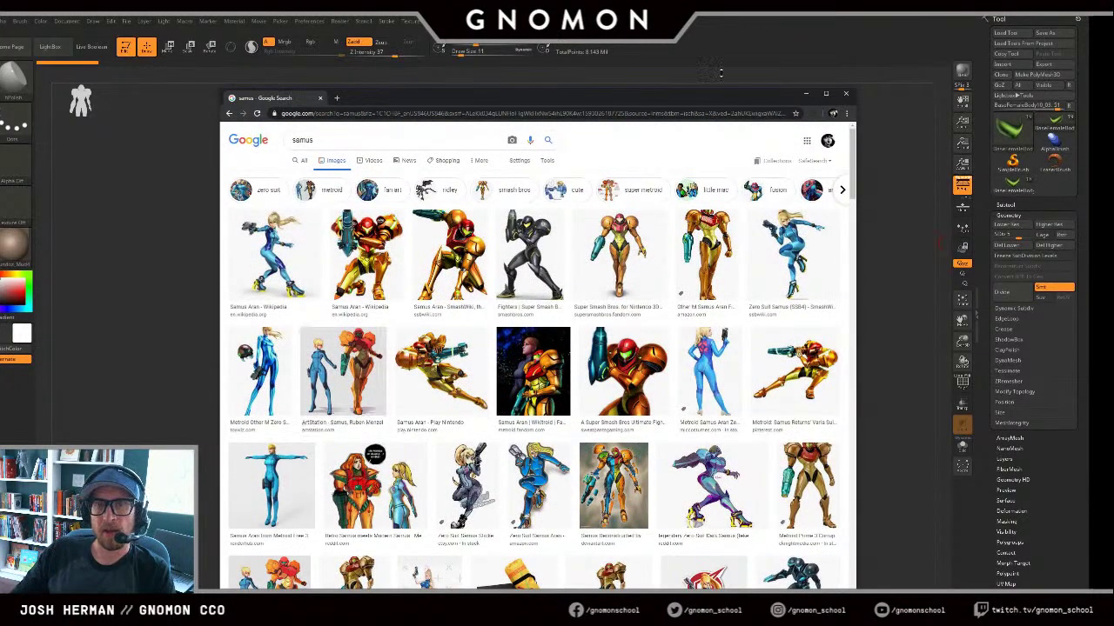
drag(676, 104, 685, 104)
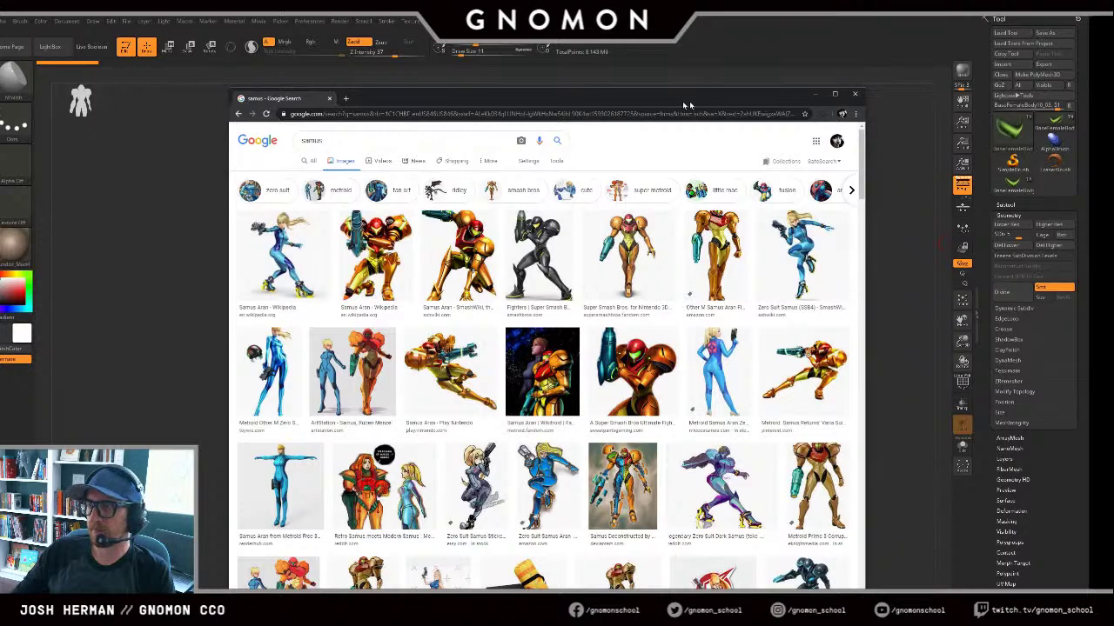
drag(684, 102, 1113, 104)
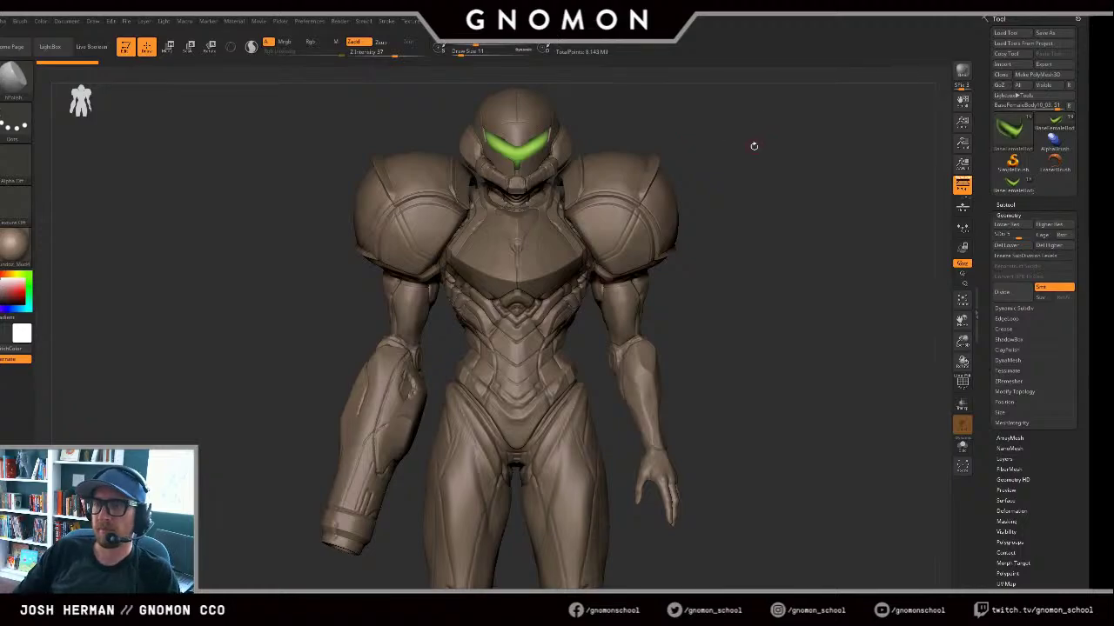
Step: Save the current version of the Samus tool to disk
drag(751, 147, 890, 162)
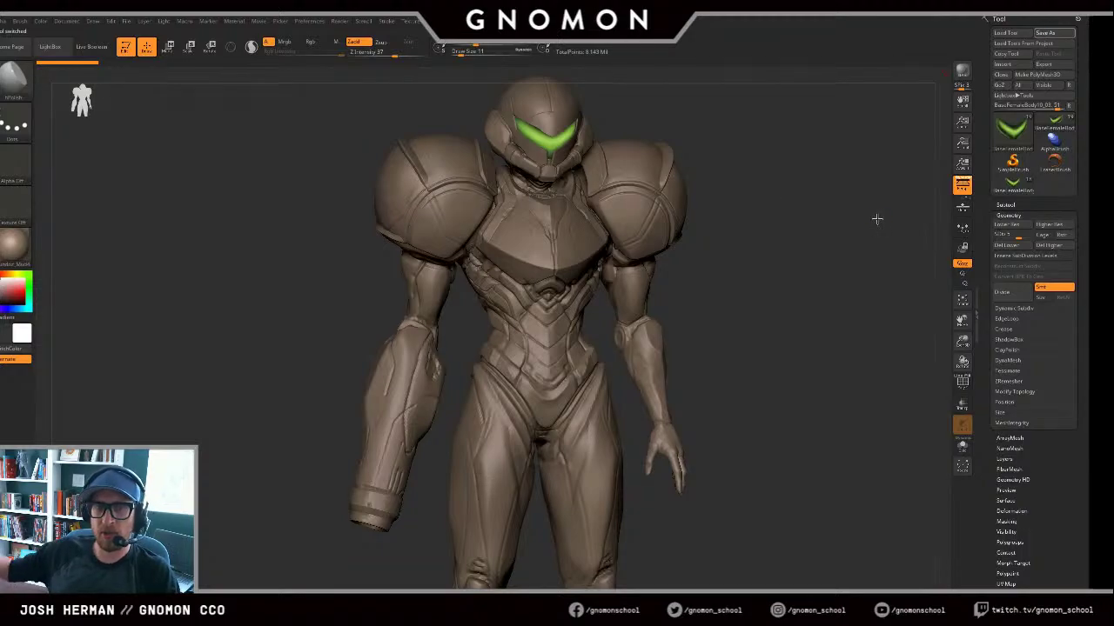
key(ctrl+s)
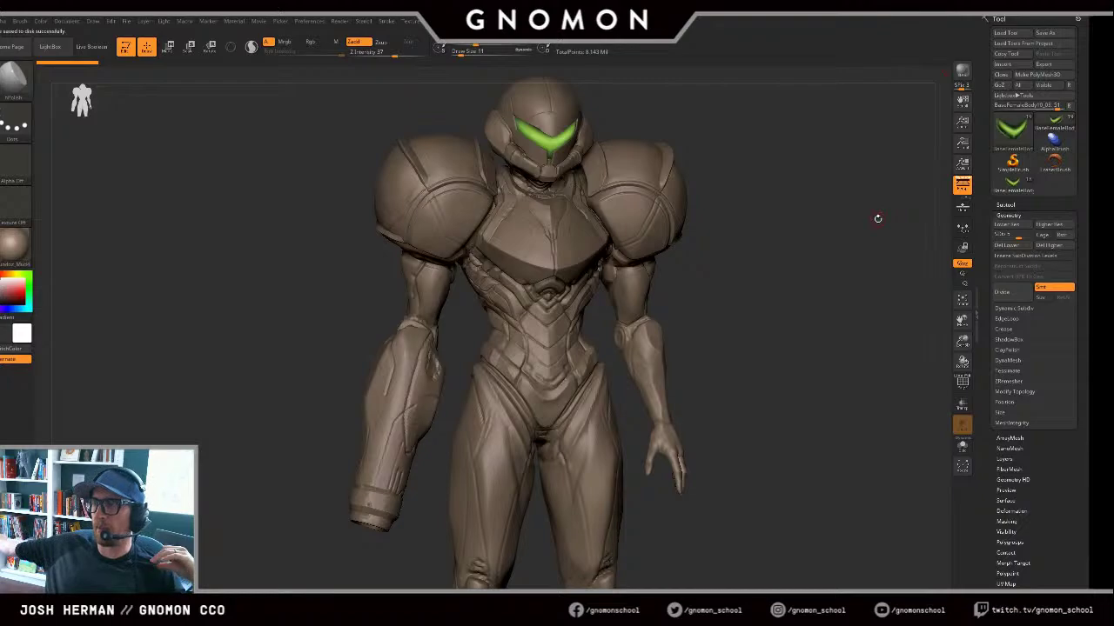
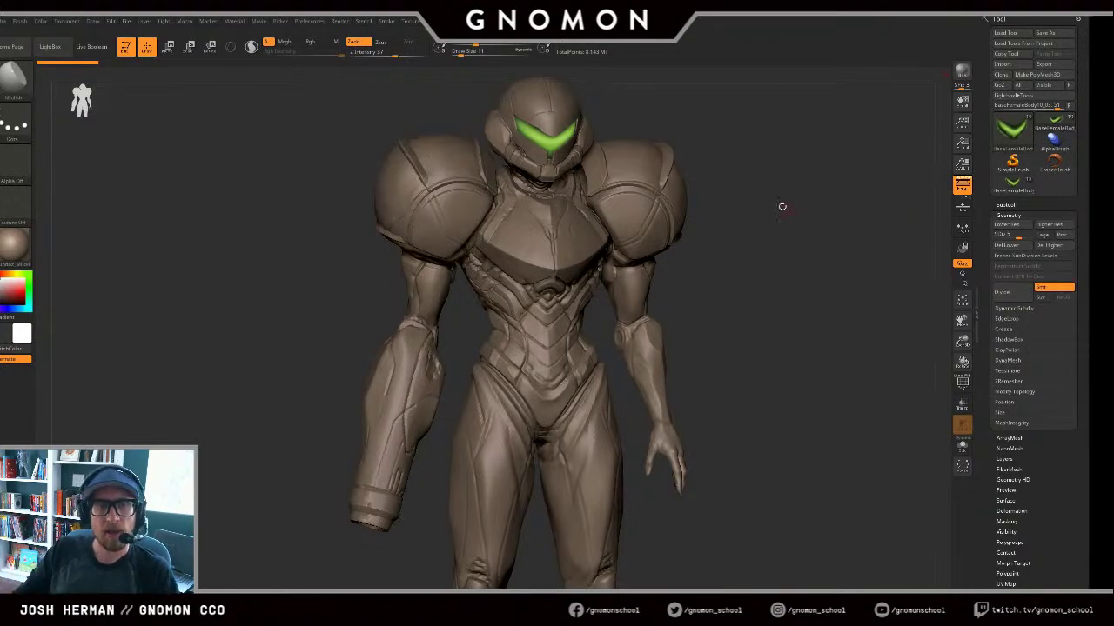
Step: Make the outer shoulder shell the active subtool and pick the hPolish brush with a draw size of 22
drag(781, 200, 823, 202)
alt+click(596, 198)
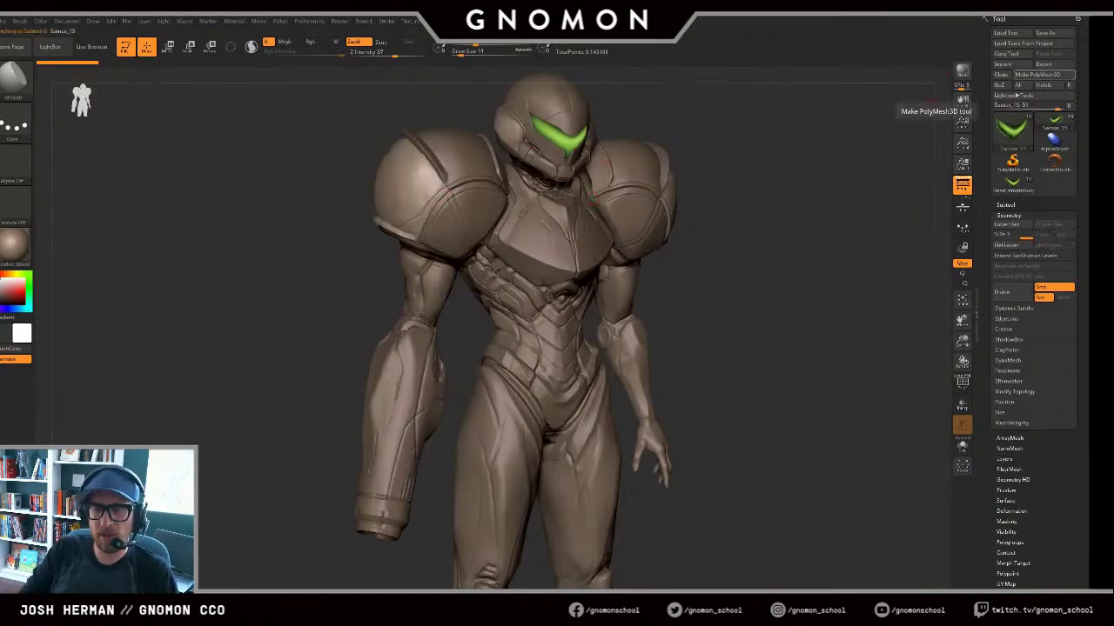
mouse_move(739, 368)
mouse_down()
mouse_move(790, 289)
mouse_move(774, 280)
mouse_up()
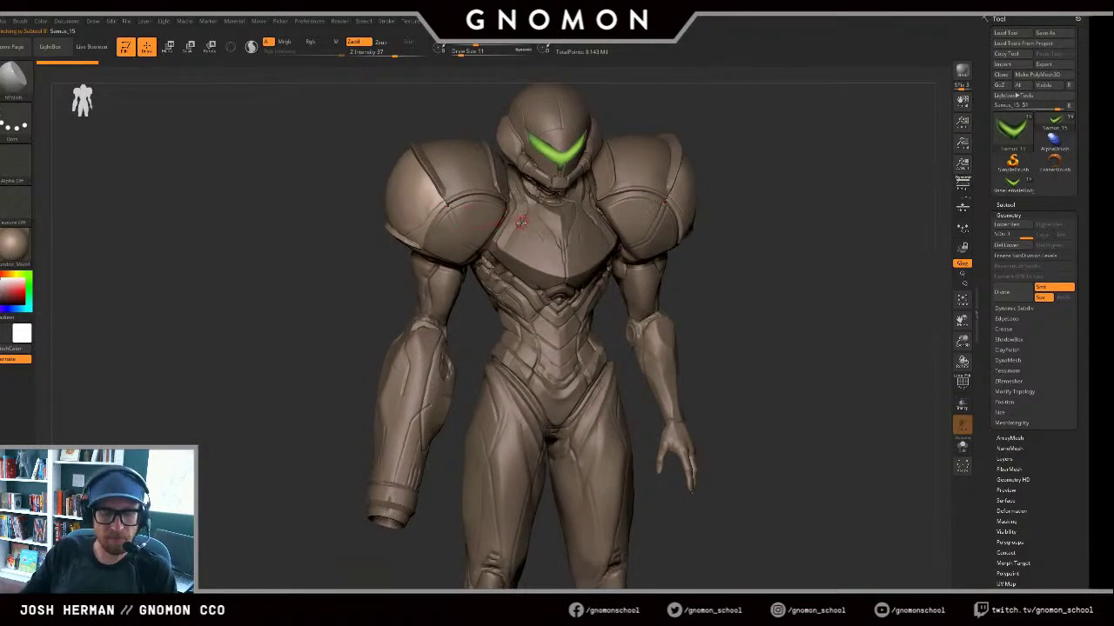
key(p)
key(b)
key(h)
key(p)
key(s)
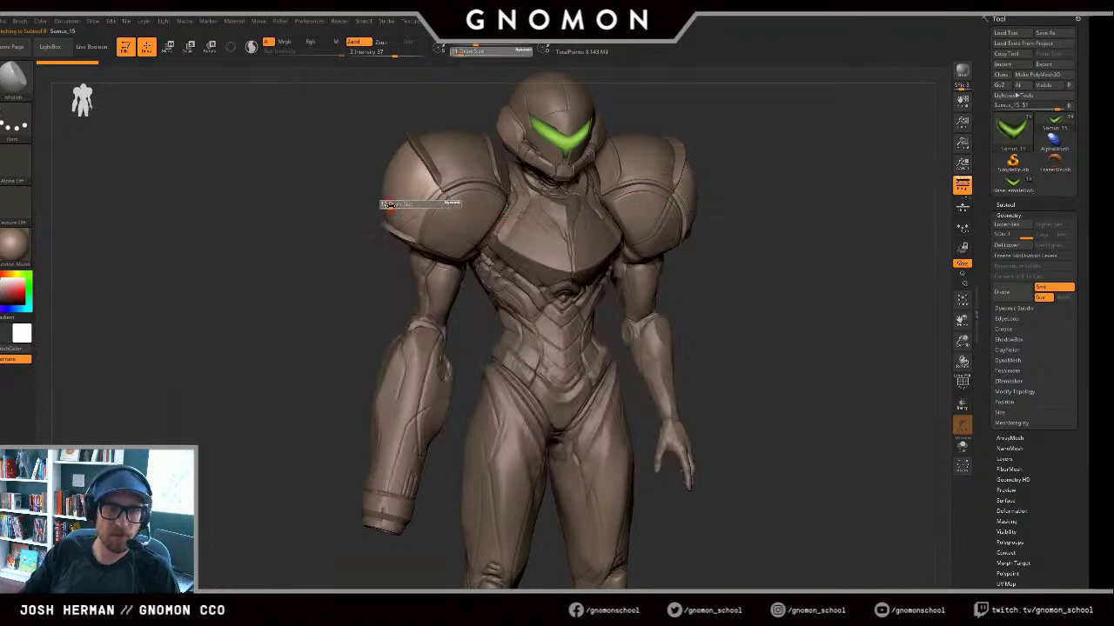
drag(390, 205, 427, 193)
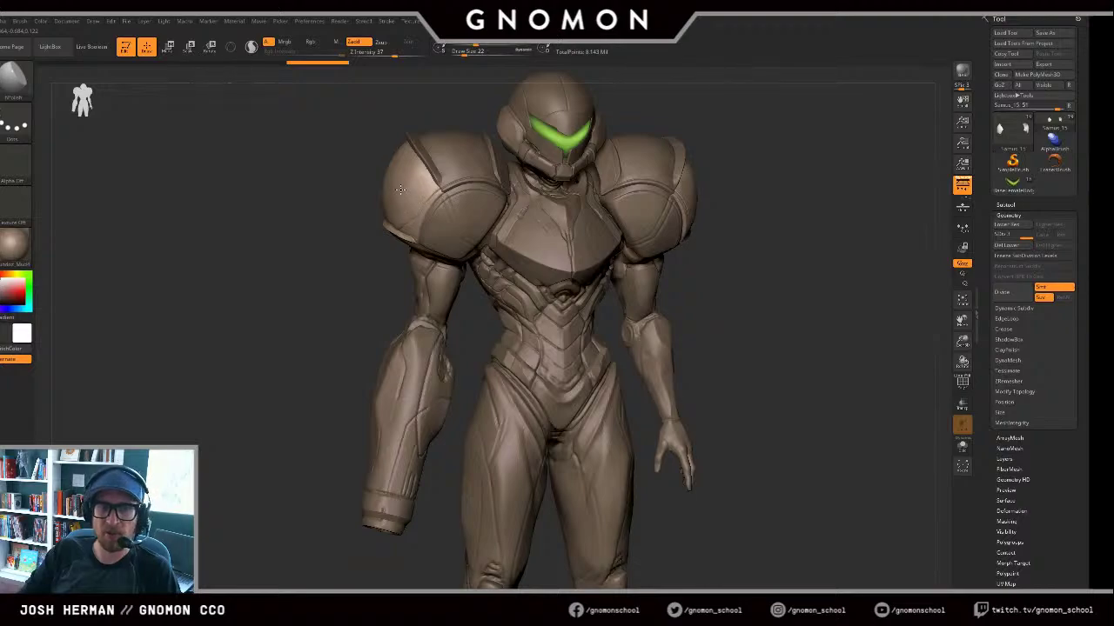
Step: Smooth the surface of the outer shoulder shell and make the upper shoulder panel the active subtool
key(shift)
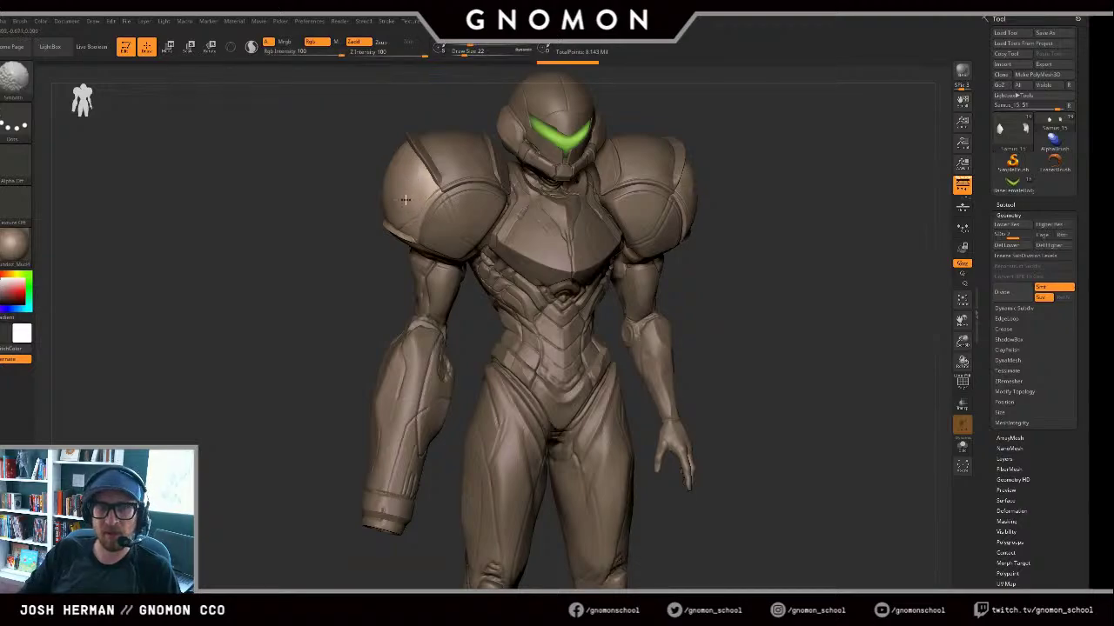
shift+drag(415, 187, 415, 184)
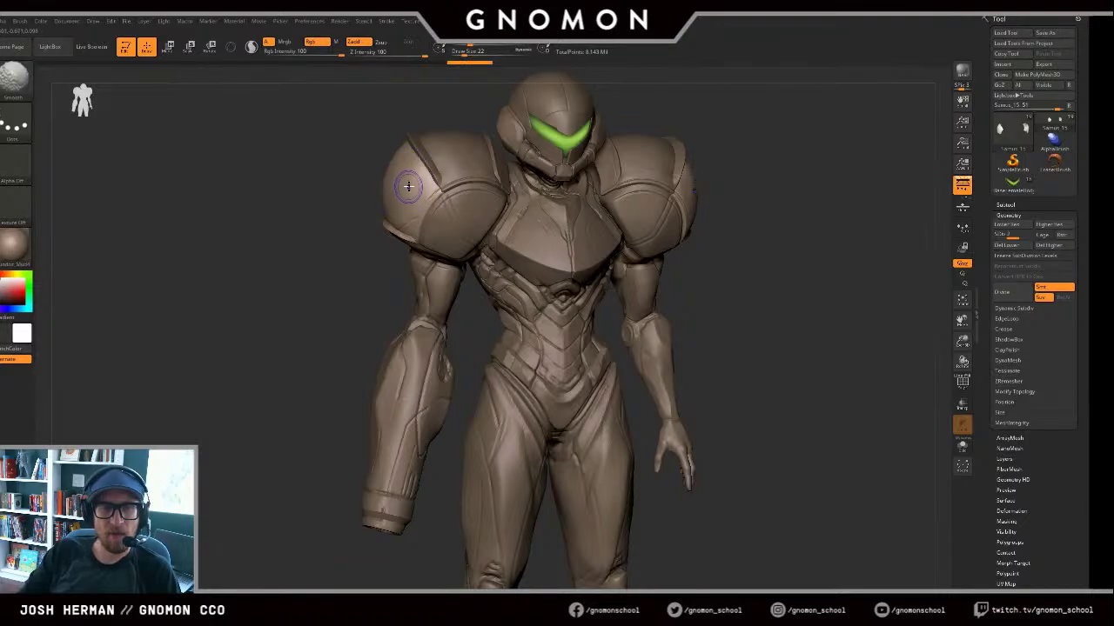
shift+drag(408, 186, 415, 174)
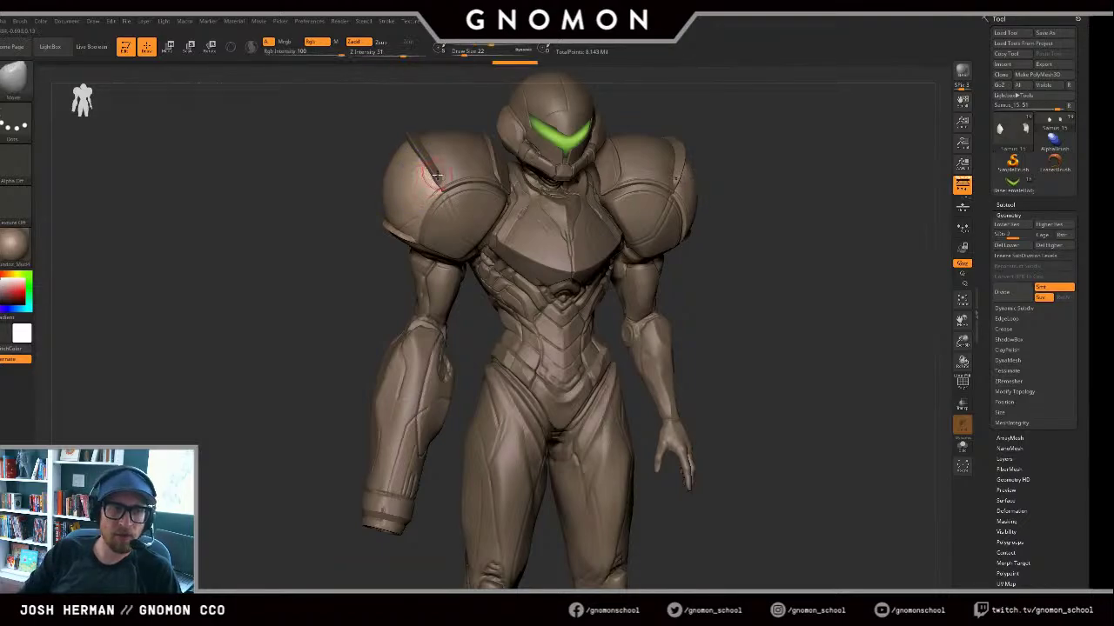
alt+click(433, 181)
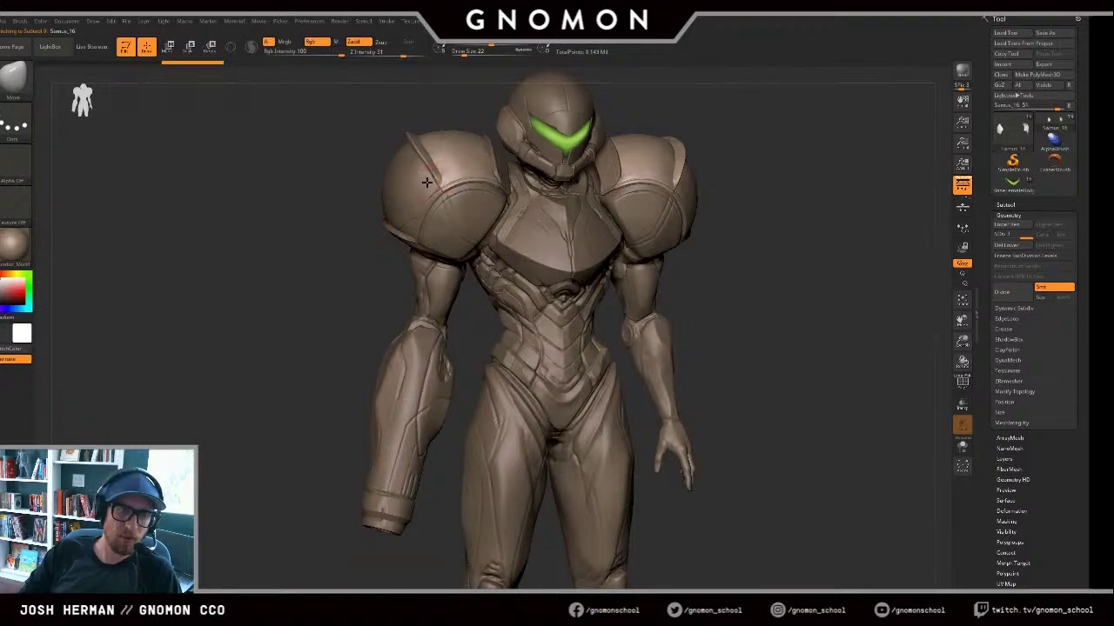
drag(835, 236, 706, 372)
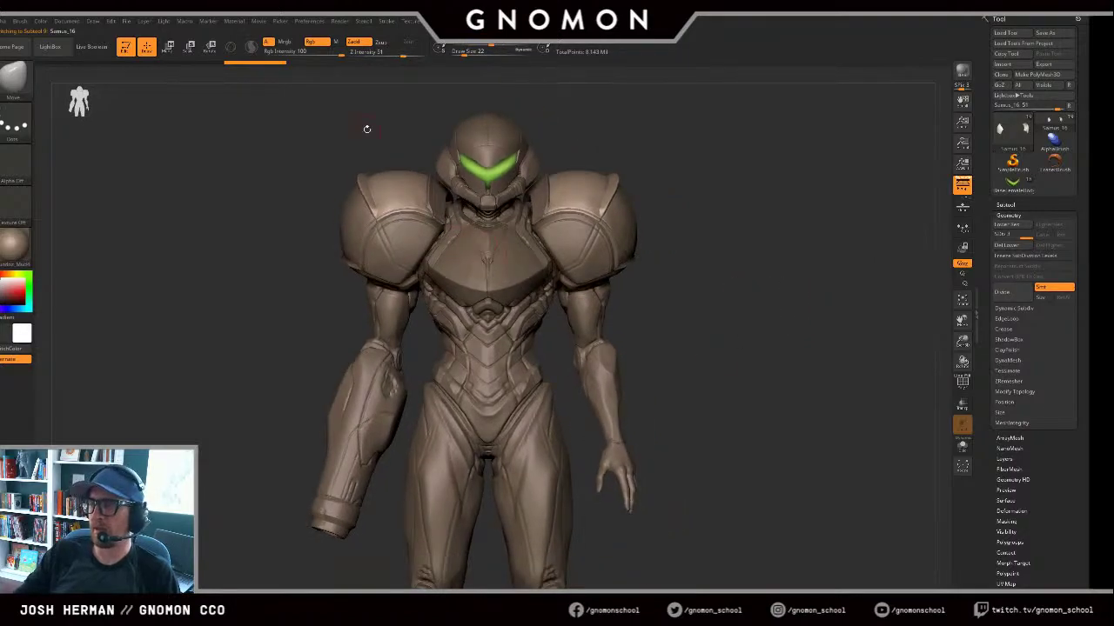
drag(802, 229, 706, 277)
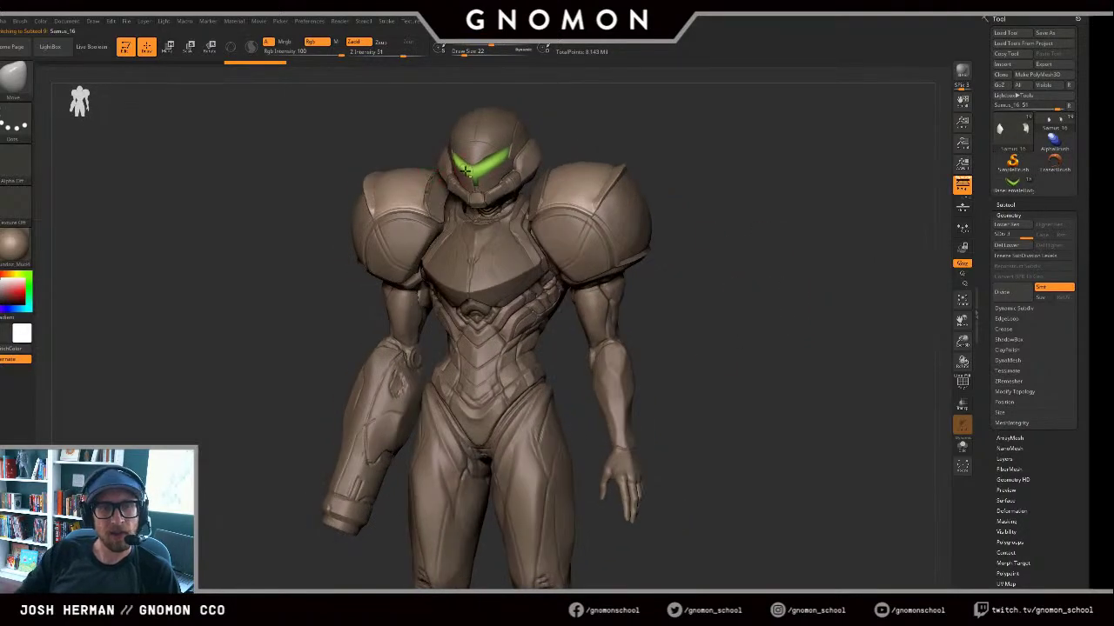
Step: Make the green visor mesh the active subtool and save the tool to disk
alt+click(468, 171)
drag(771, 180, 816, 230)
click(1044, 31)
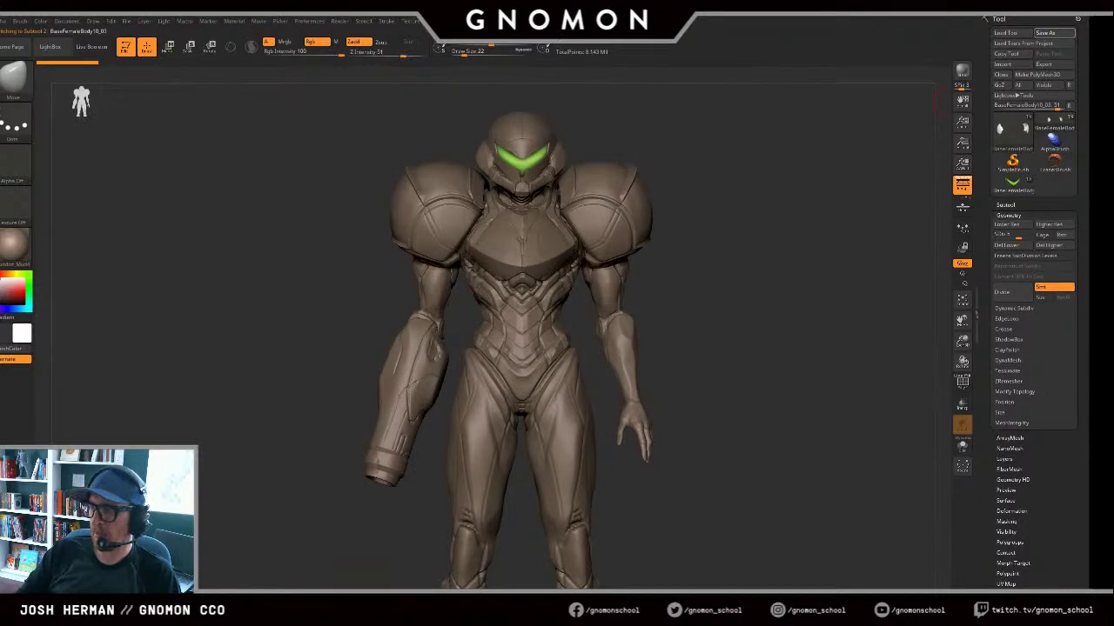
click(962, 99)
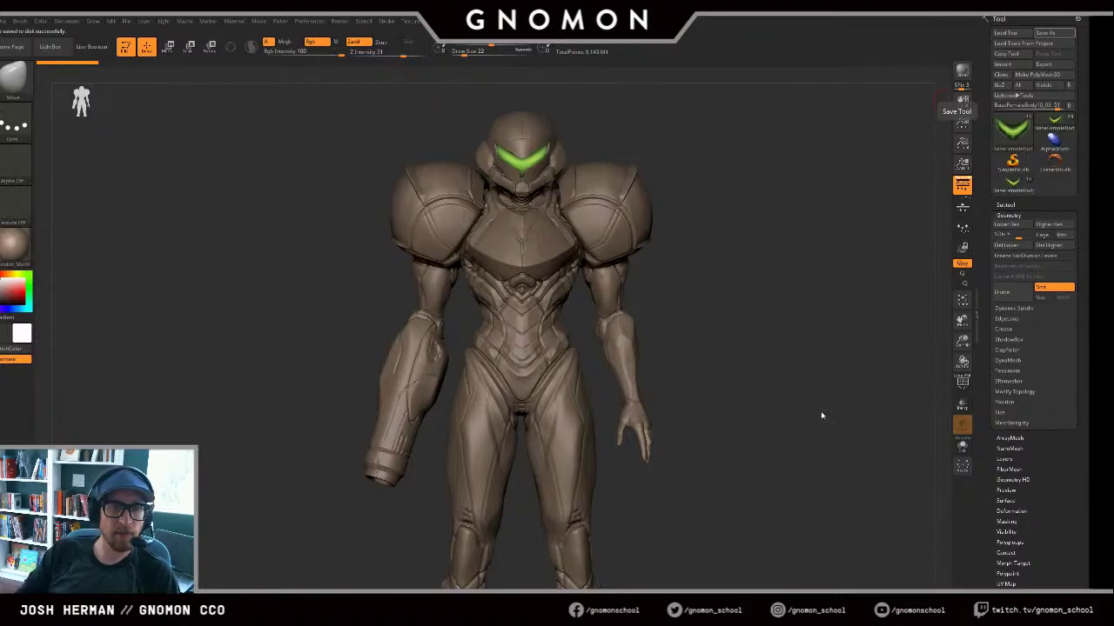
Step: Examine the armored figure in close-up, front and three-quarter views, and look through the Transpose Master posing options
drag(820, 416, 811, 398)
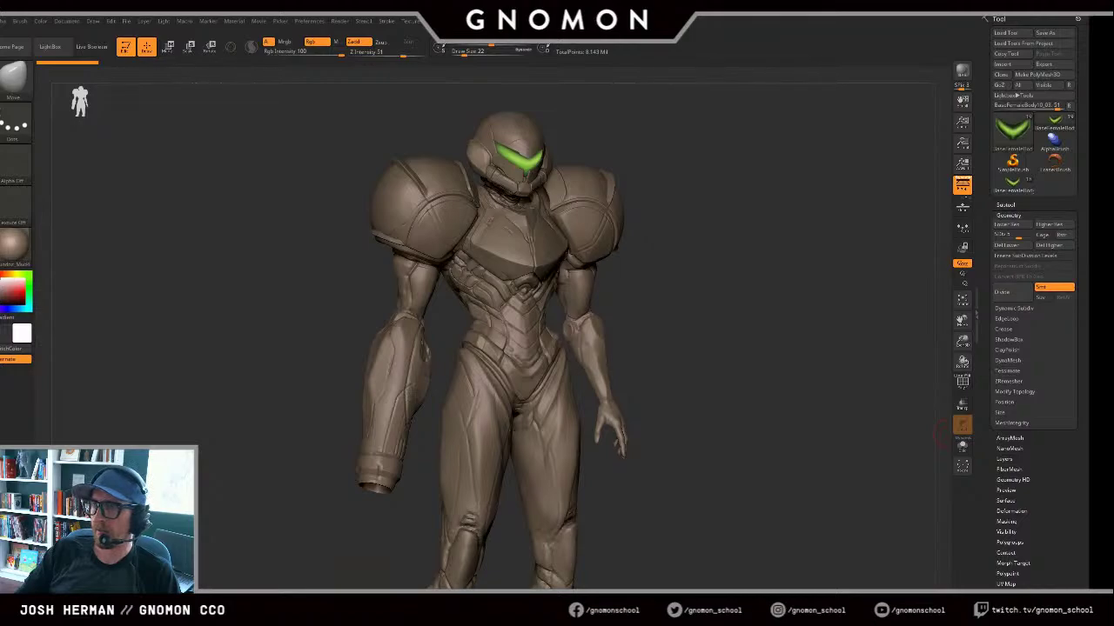
drag(887, 190, 896, 261)
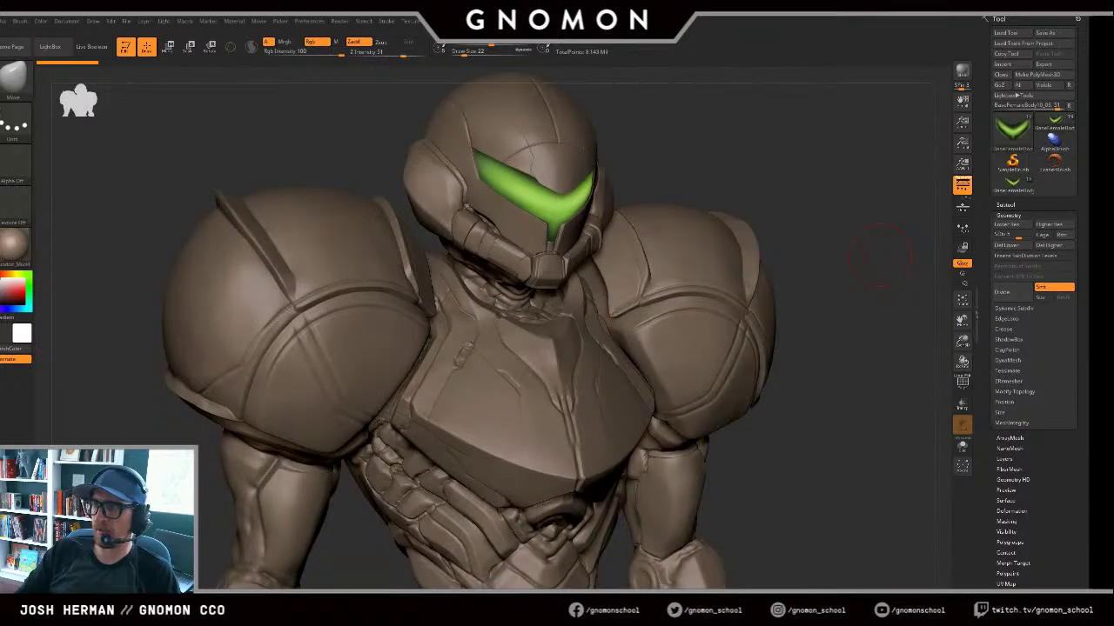
drag(888, 275, 885, 224)
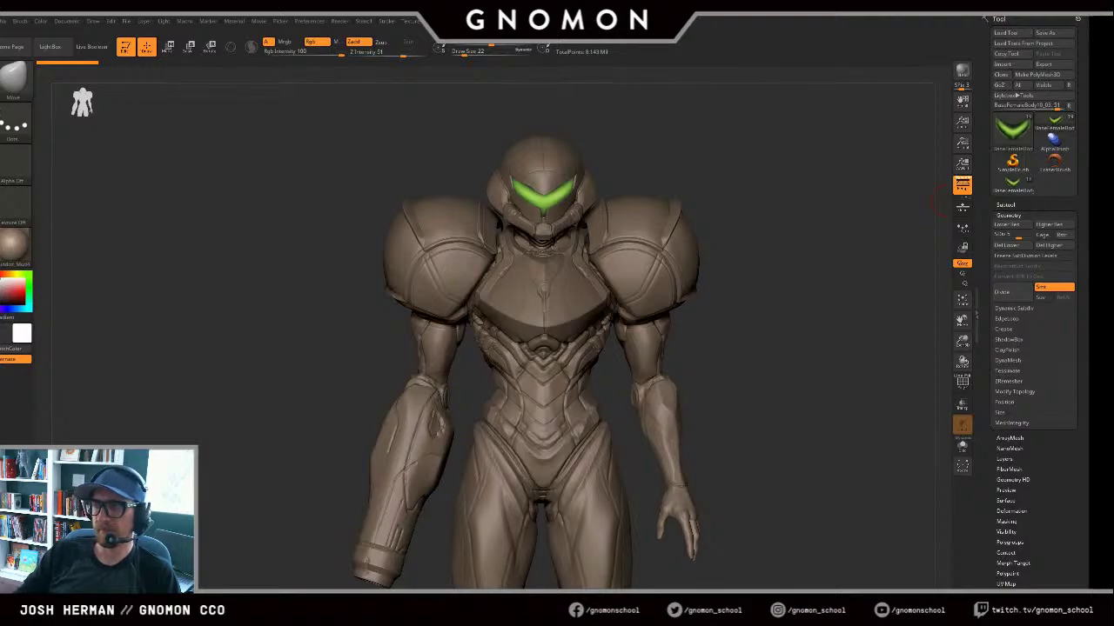
drag(727, 329, 807, 351)
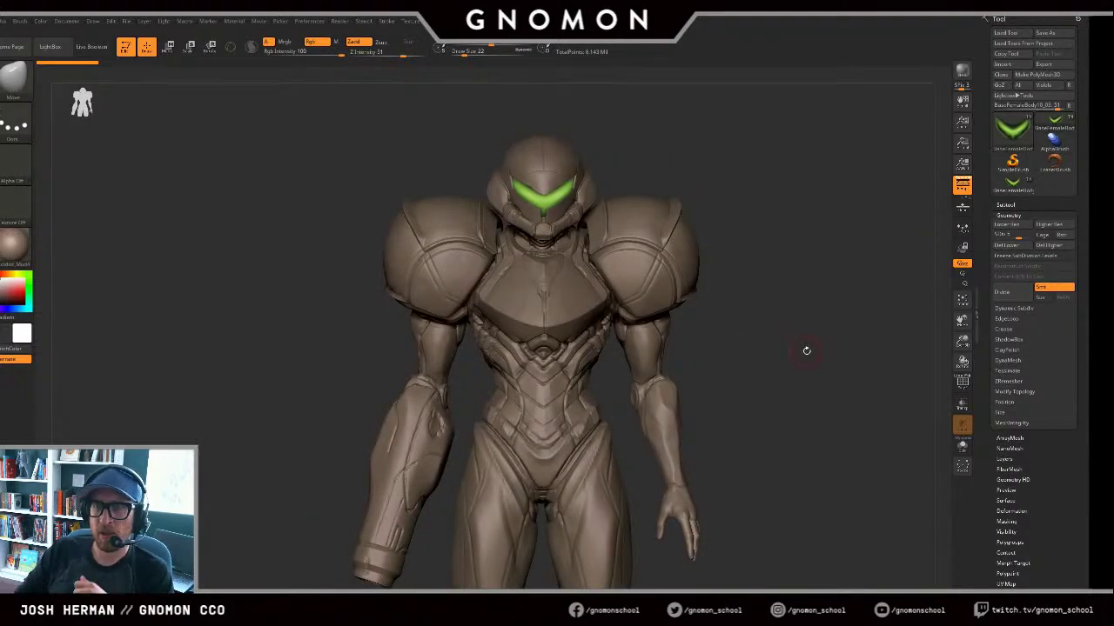
drag(773, 219, 787, 232)
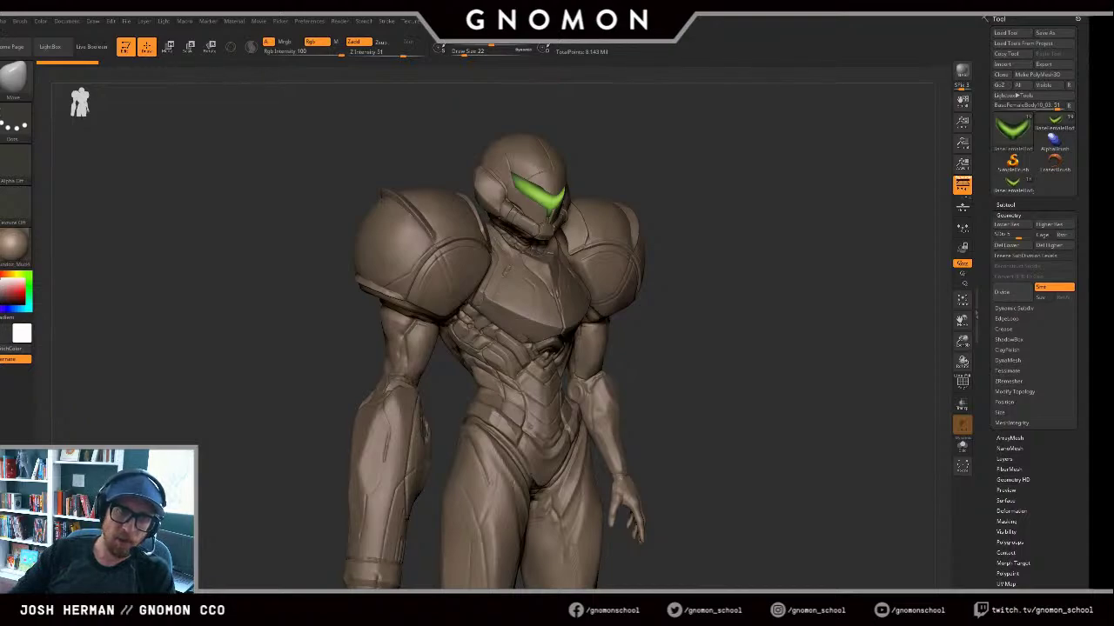
click(485, 21)
click(528, 193)
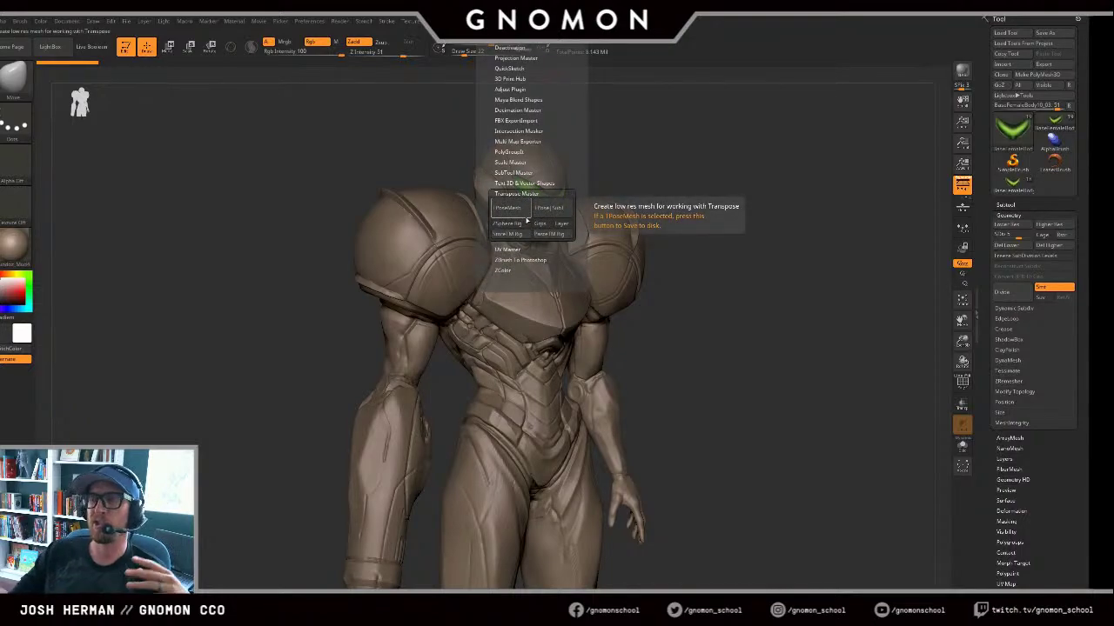
drag(825, 208, 792, 218)
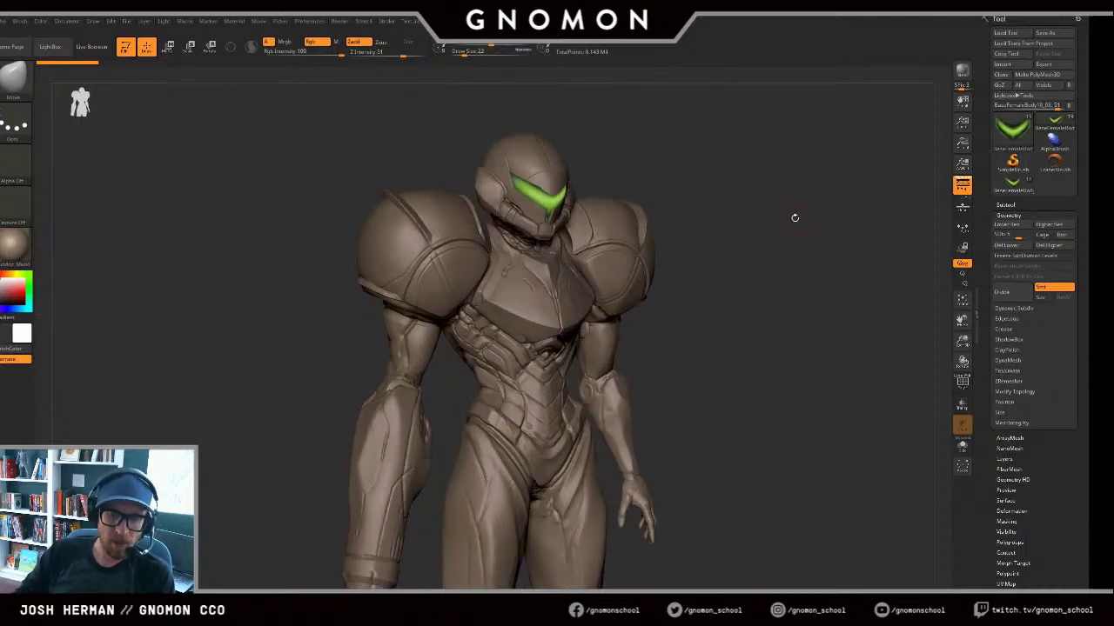
Step: Open the 8-head female mannequin project from the LightBox project library, discarding unsaved changes to the current project
key(comma)
click(123, 75)
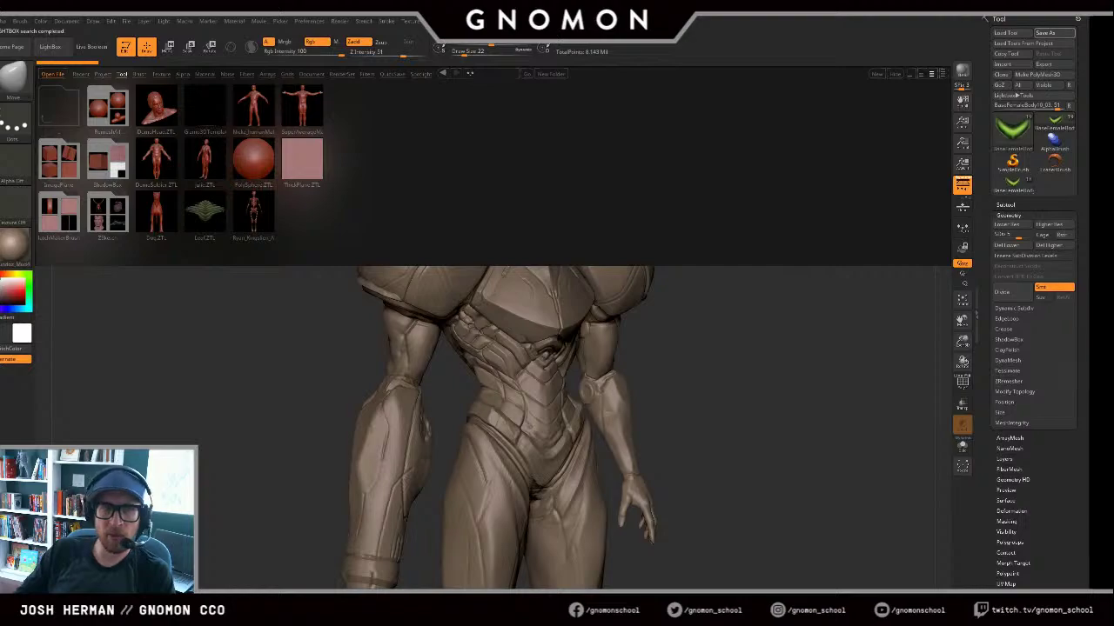
click(100, 75)
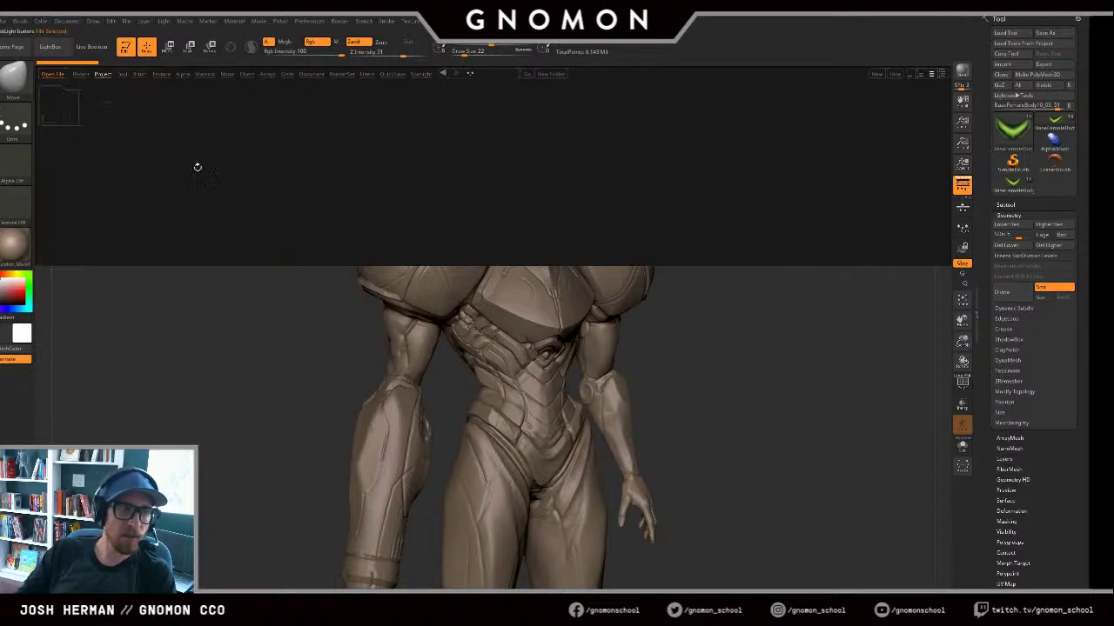
double_click(167, 213)
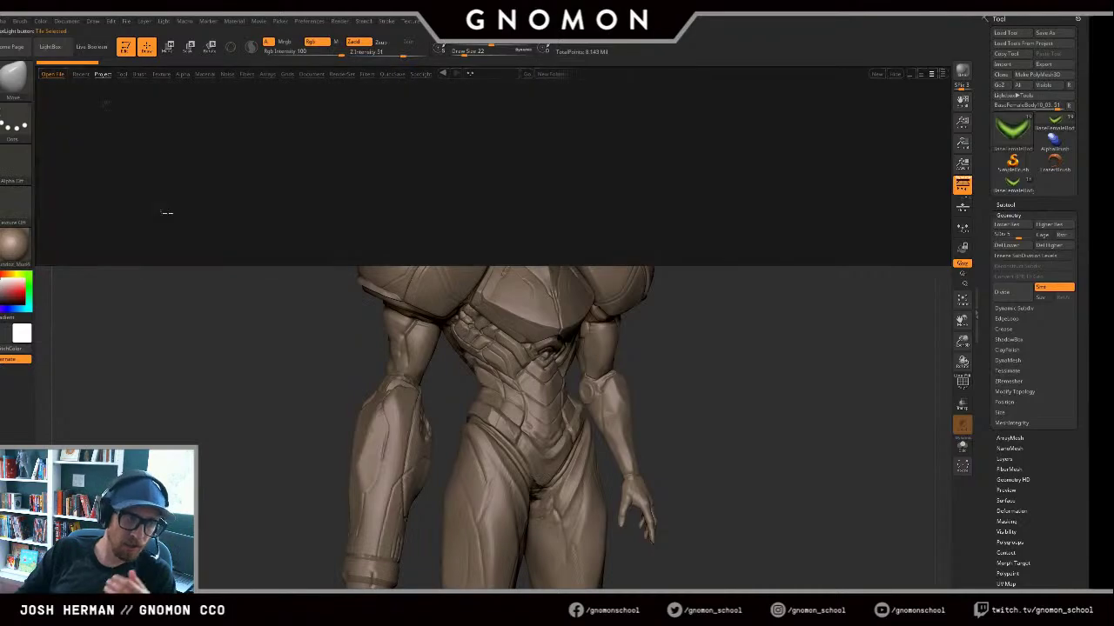
double_click(59, 170)
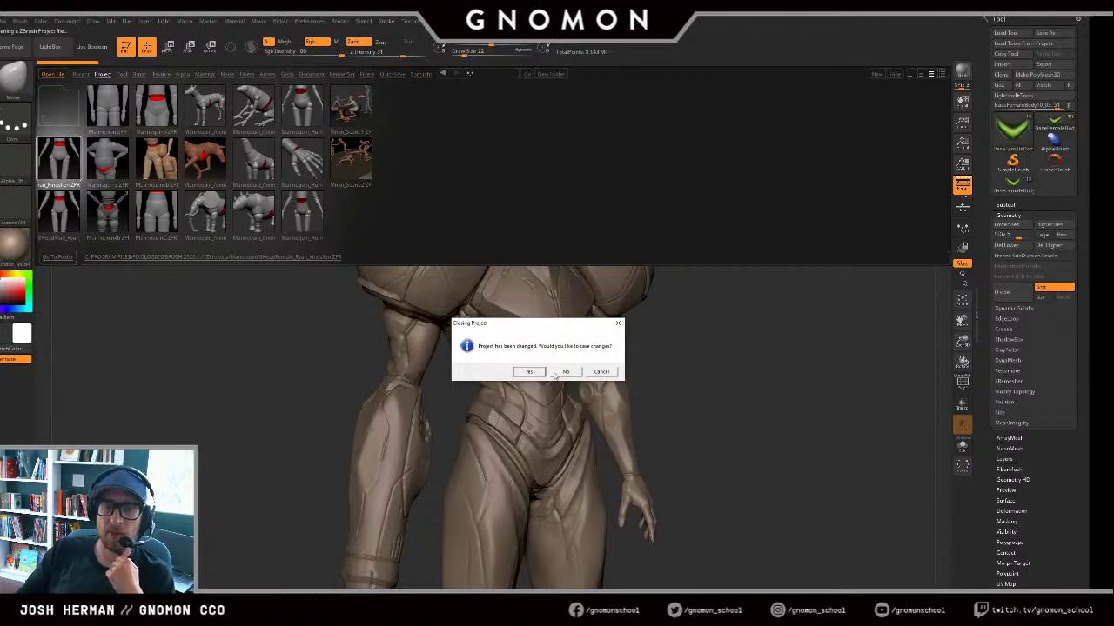
click(565, 372)
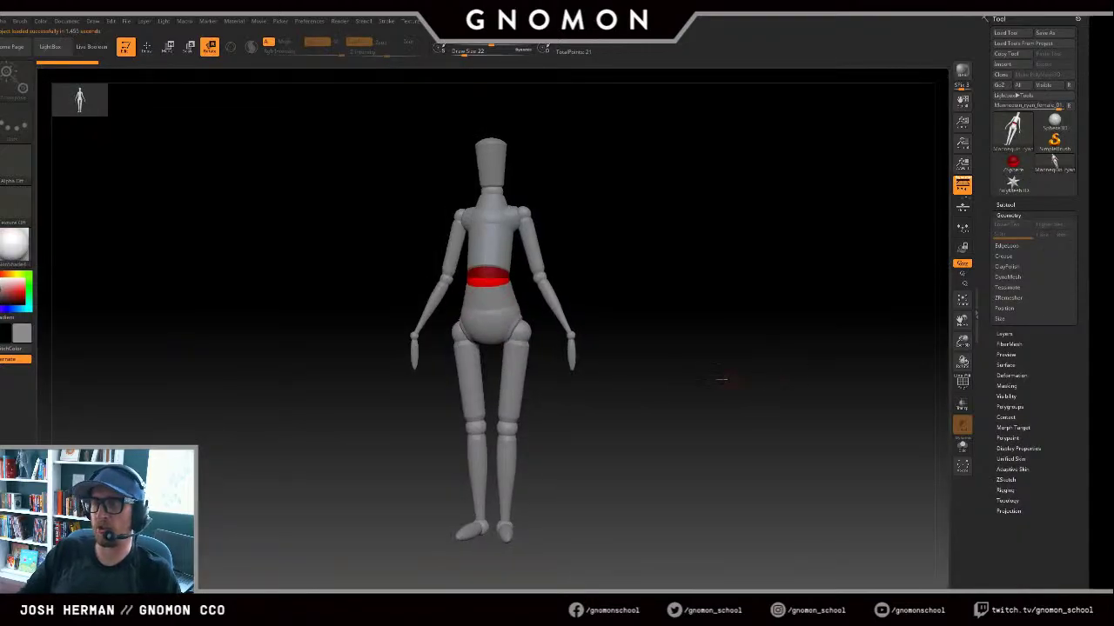
Step: Try to scale the mannequin's shoulder joint and undo the change
drag(705, 351, 631, 293)
key(e)
drag(548, 242, 617, 373)
key(ctrl+z)
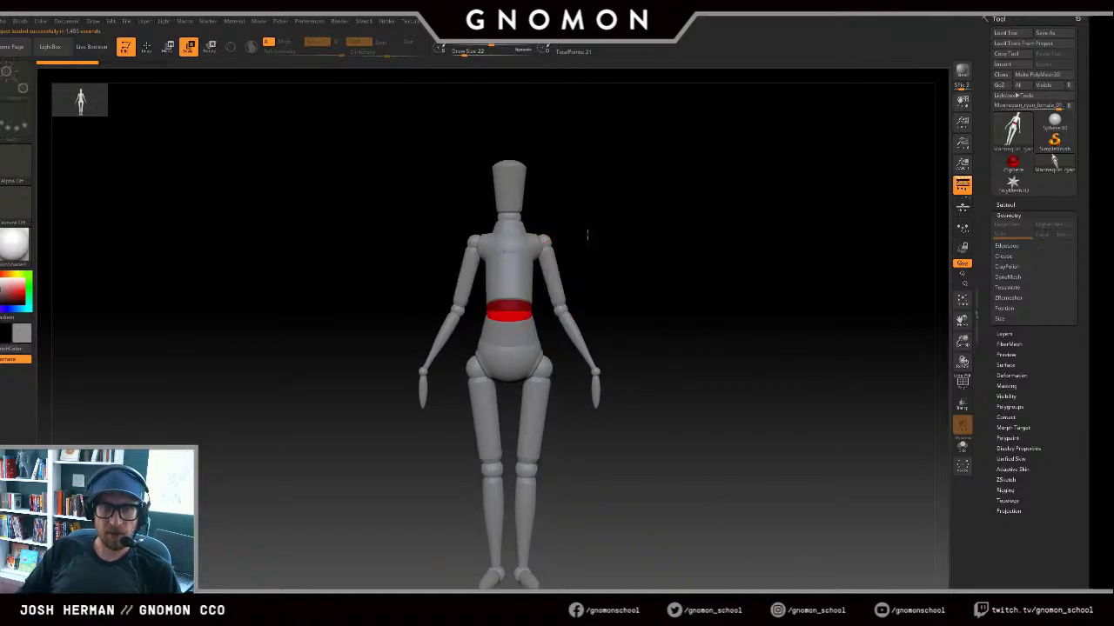
drag(587, 236, 709, 522)
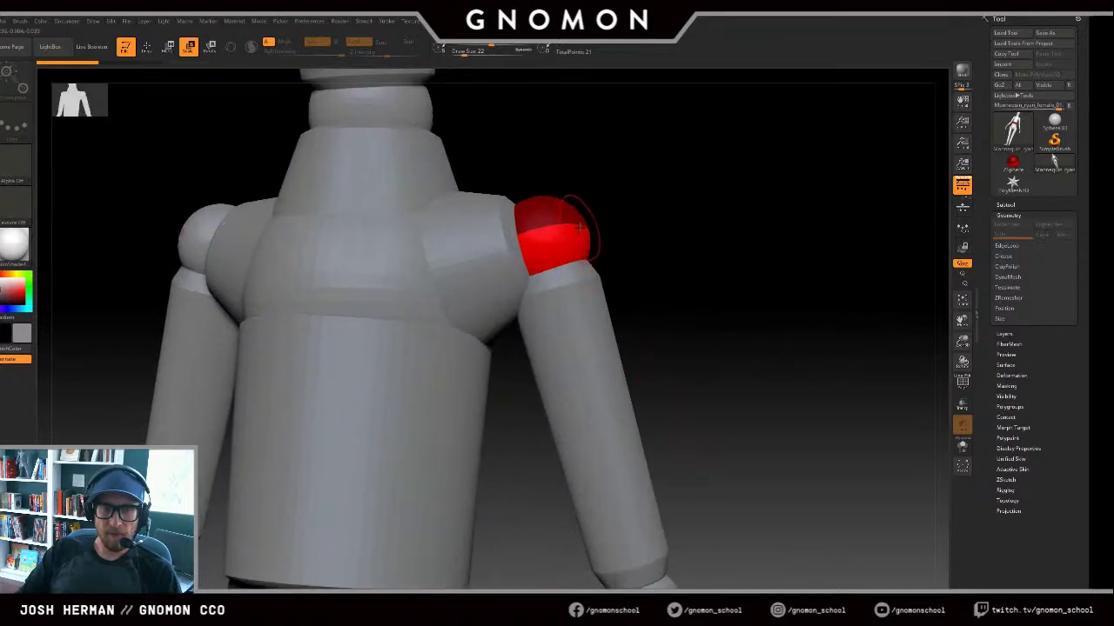
key(q)
mouse_move(579, 228)
mouse_down()
mouse_move(604, 241)
mouse_move(680, 513)
mouse_move(609, 266)
mouse_move(676, 232)
mouse_up()
key(e)
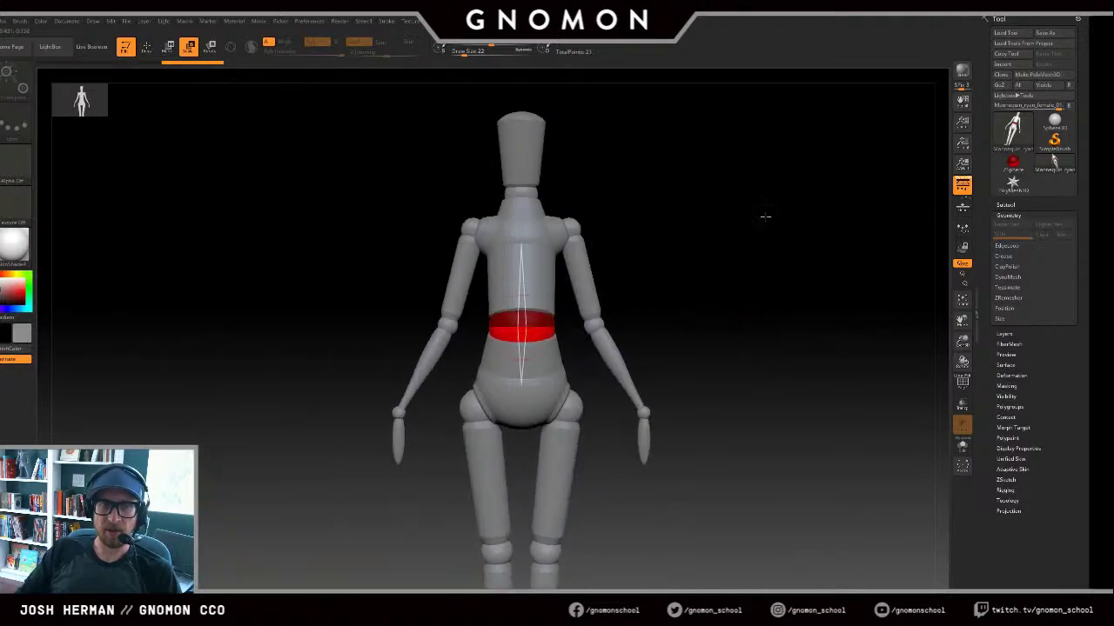
Step: Rotate the mannequin's right arm so the upper arm reaches forward and the forearm and hand point straight up
scroll(605, 270, down, 3)
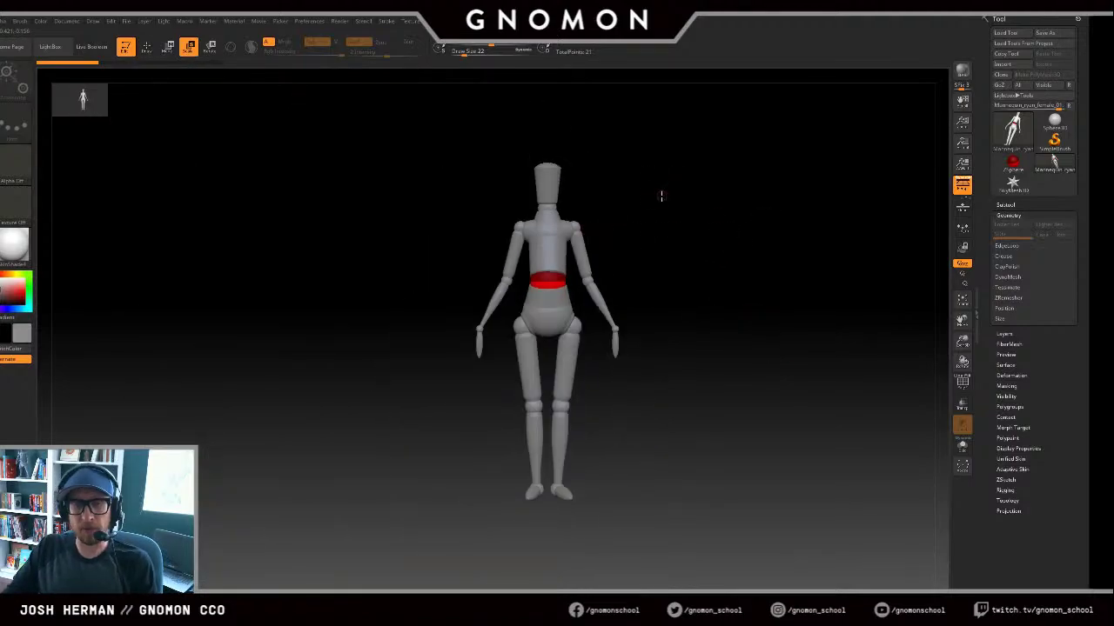
scroll(566, 283, up, 2)
drag(630, 271, 701, 266)
key(w)
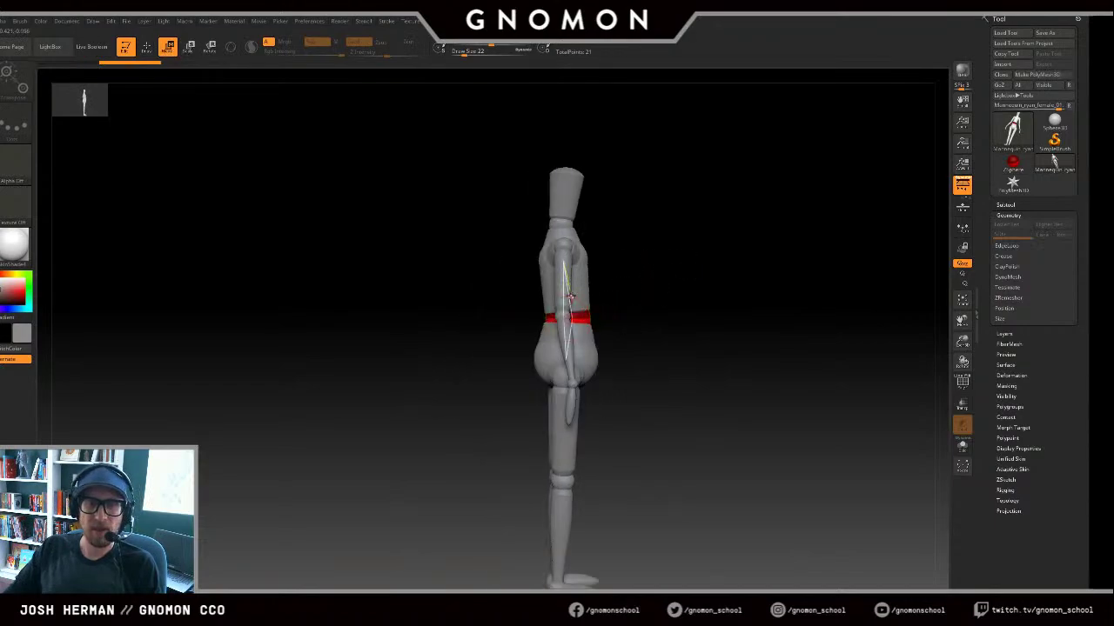
key(r)
drag(585, 317, 751, 228)
drag(635, 274, 623, 163)
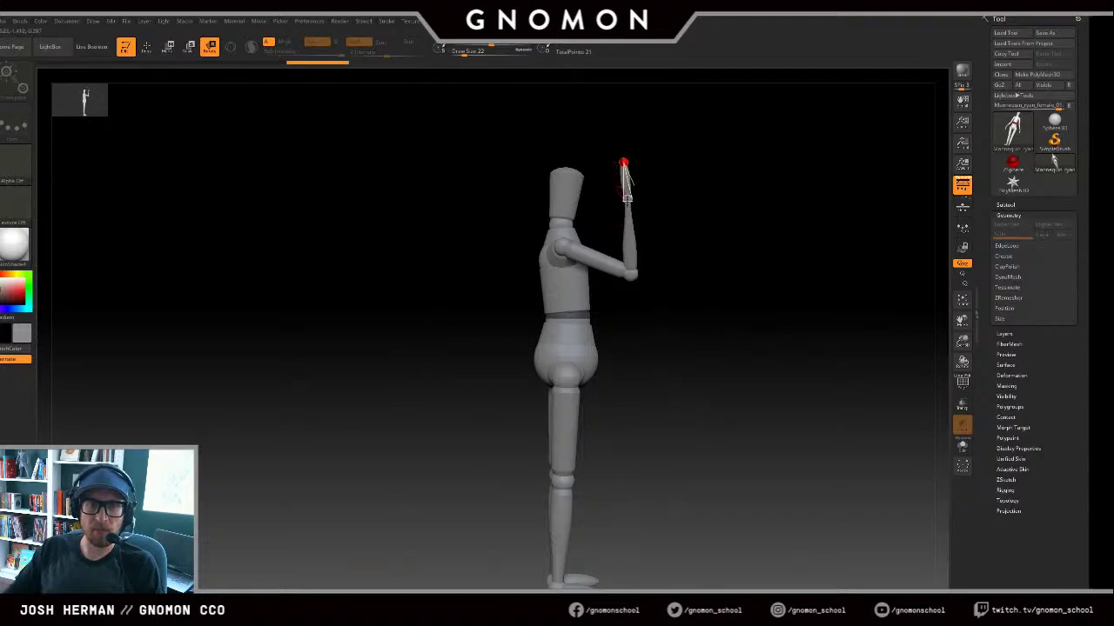
drag(642, 209, 645, 242)
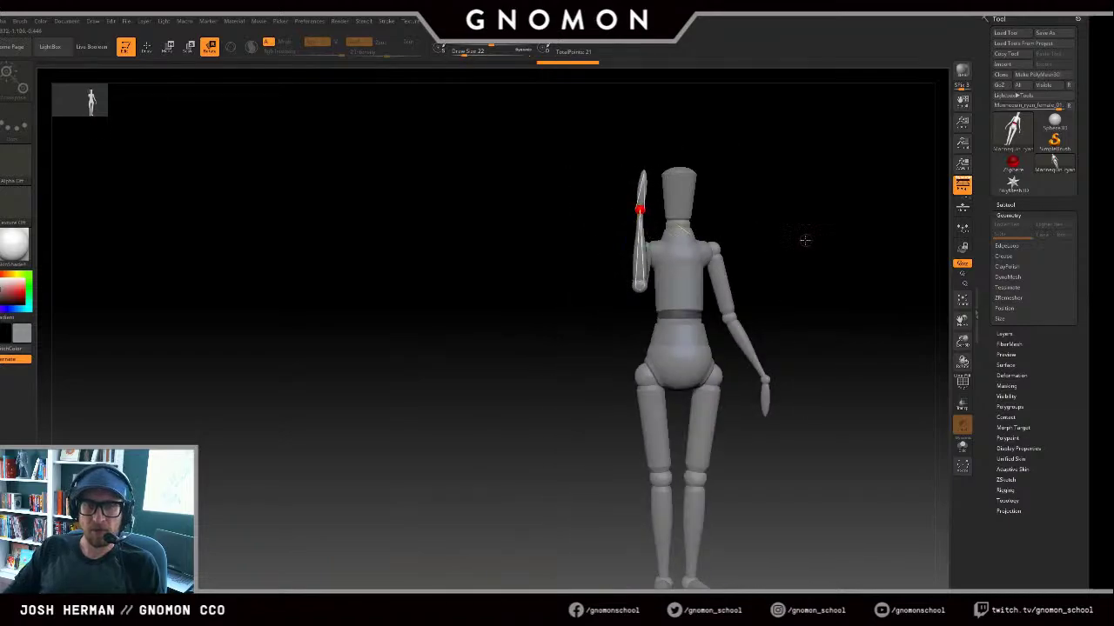
Step: Rotate the mannequin's left upper arm and forearm to bend the elbow and bring the arm in front of the torso
alt+drag(803, 241, 675, 248)
drag(581, 267, 565, 268)
drag(489, 306, 602, 299)
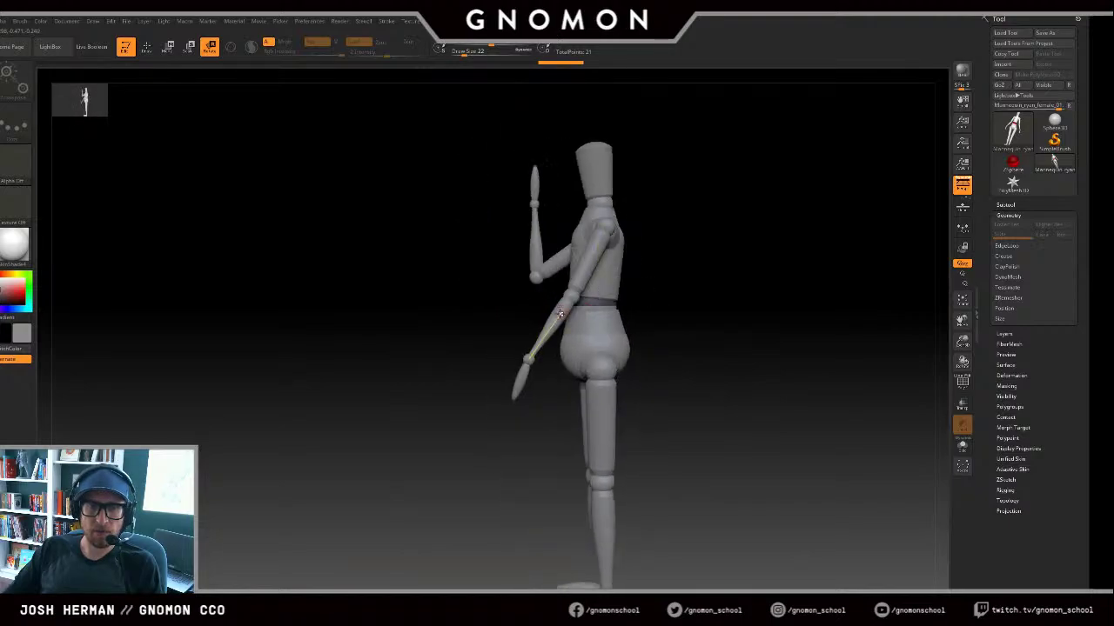
drag(532, 368, 532, 227)
drag(473, 249, 522, 253)
drag(565, 230, 419, 285)
drag(728, 249, 464, 457)
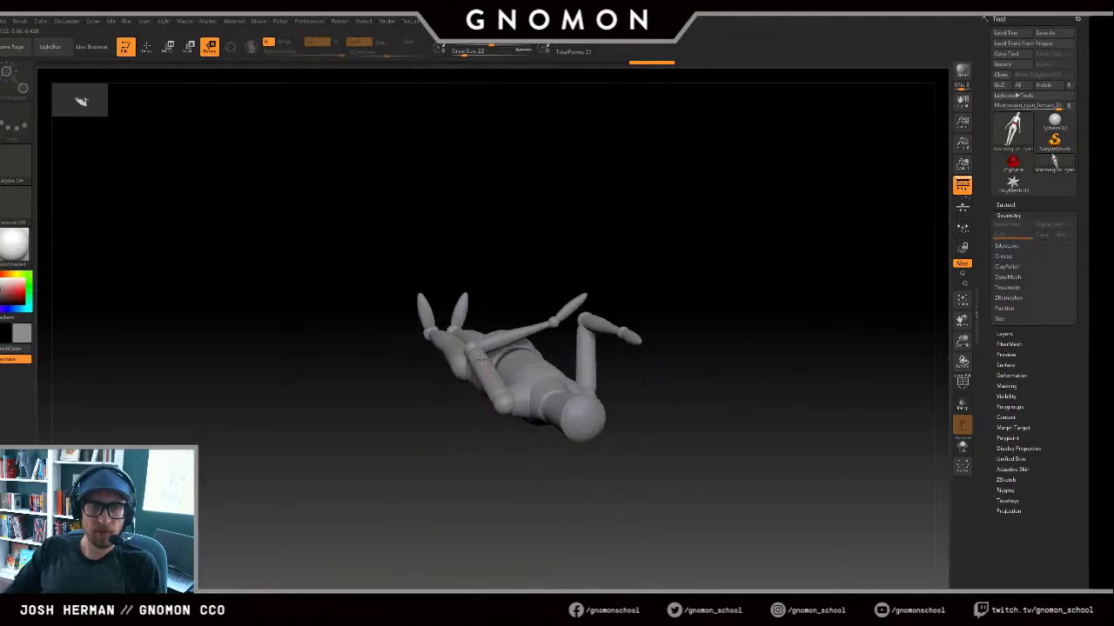
drag(481, 359, 697, 378)
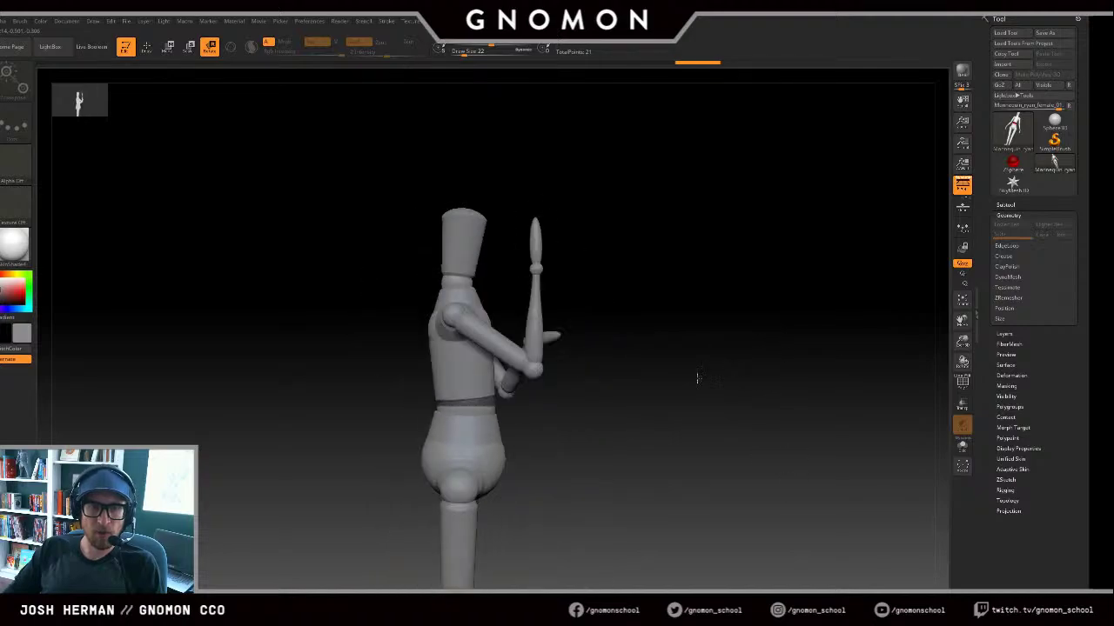
Step: Refine the left arm's pose so the forearm crosses the torso with the hand near the raised right elbow
drag(506, 375, 498, 371)
drag(706, 361, 670, 407)
drag(444, 363, 471, 368)
drag(642, 356, 644, 282)
drag(514, 341, 469, 327)
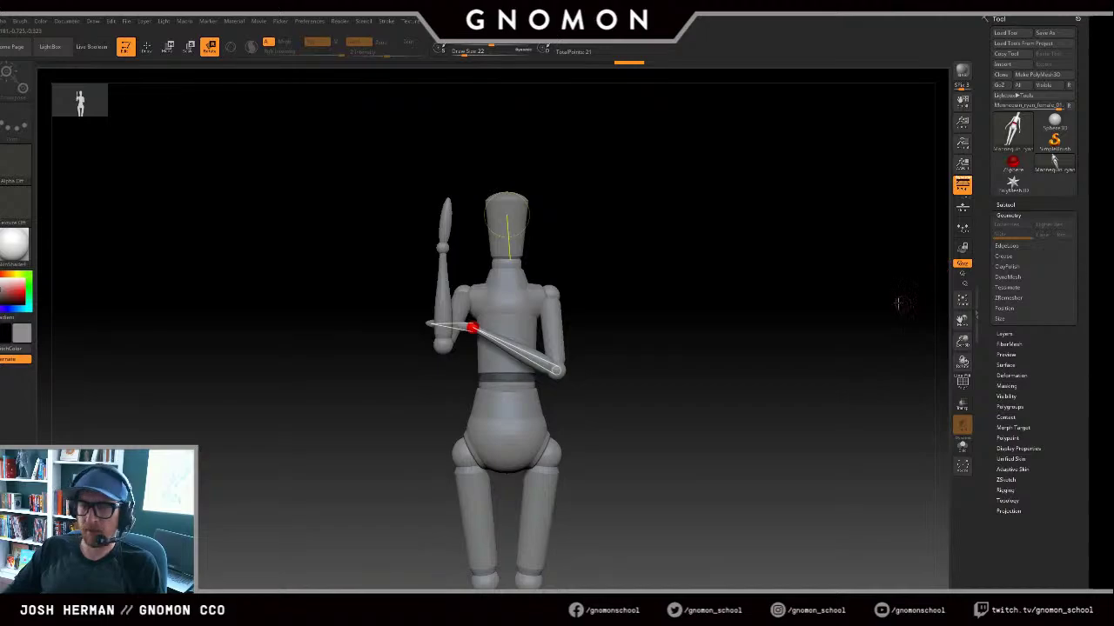
Step: Rotate the mannequin's left upper arm inward so the elbow sits against the torso and the forearm angles up toward the right shoulder
alt+drag(691, 296, 783, 262)
drag(526, 276, 606, 234)
drag(595, 177, 588, 177)
drag(537, 265, 537, 254)
drag(578, 201, 594, 200)
drag(544, 260, 541, 276)
drag(600, 226, 588, 228)
drag(651, 252, 584, 262)
drag(595, 313, 636, 297)
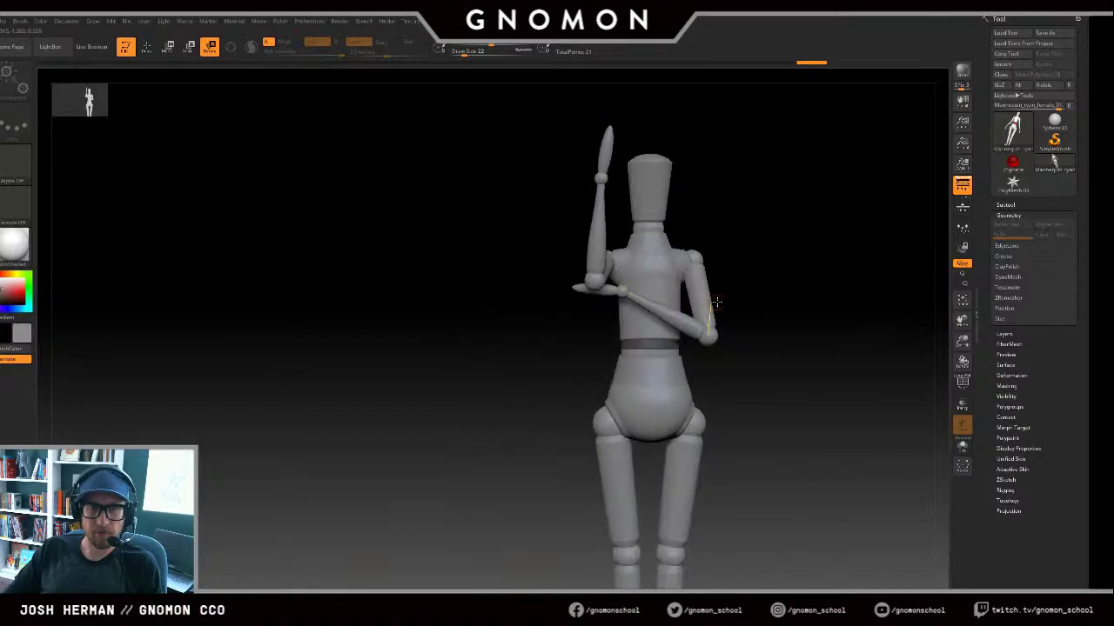
mouse_move(702, 294)
mouse_down()
mouse_move(697, 270)
mouse_move(706, 287)
mouse_move(689, 294)
mouse_up()
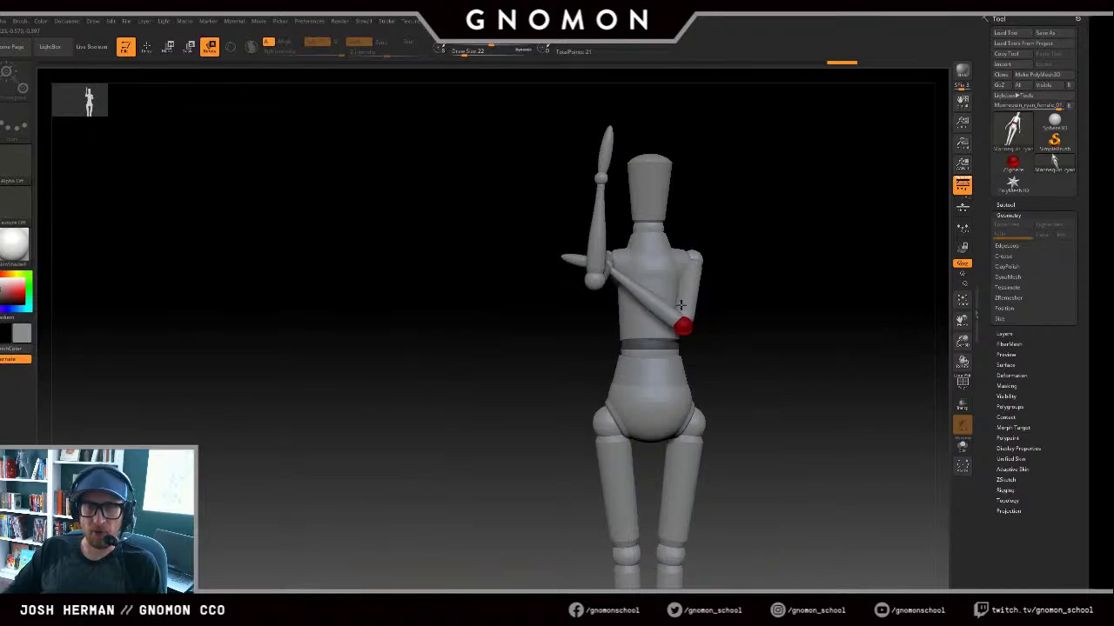
drag(570, 264, 568, 249)
mouse_move(761, 248)
mouse_down()
mouse_move(777, 253)
mouse_move(661, 259)
mouse_move(671, 258)
mouse_move(665, 271)
mouse_up()
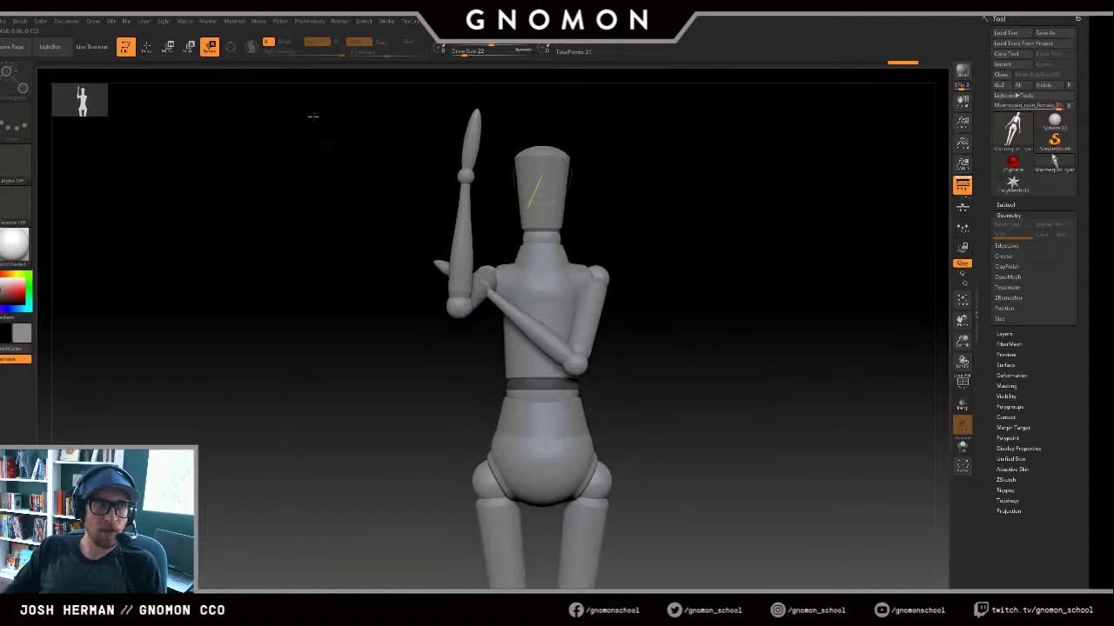
click(69, 21)
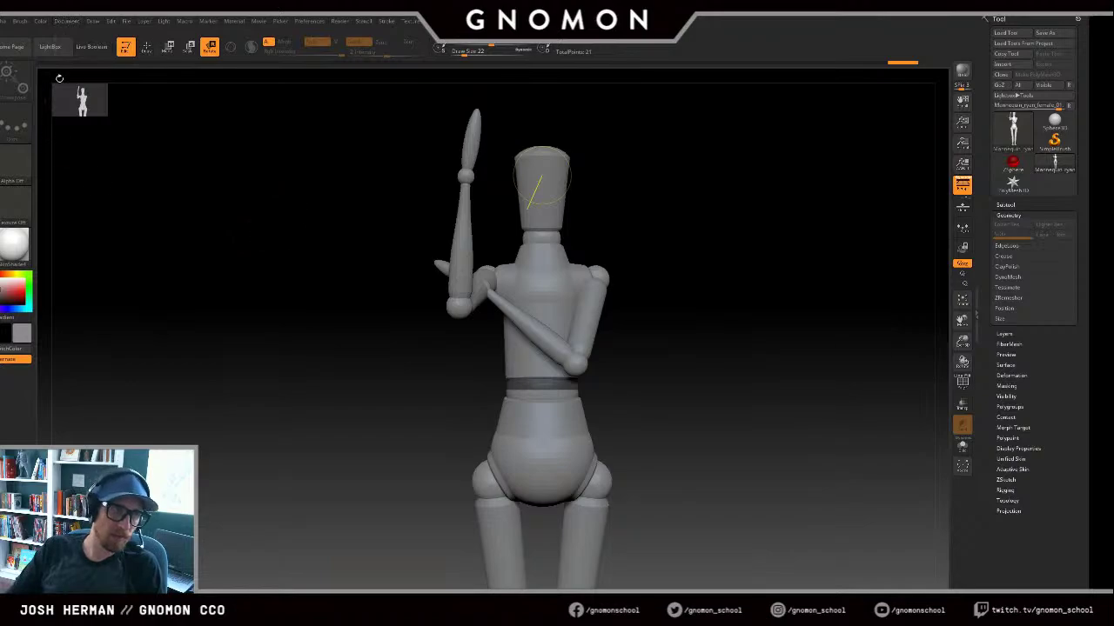
click(77, 24)
drag(105, 225, 109, 226)
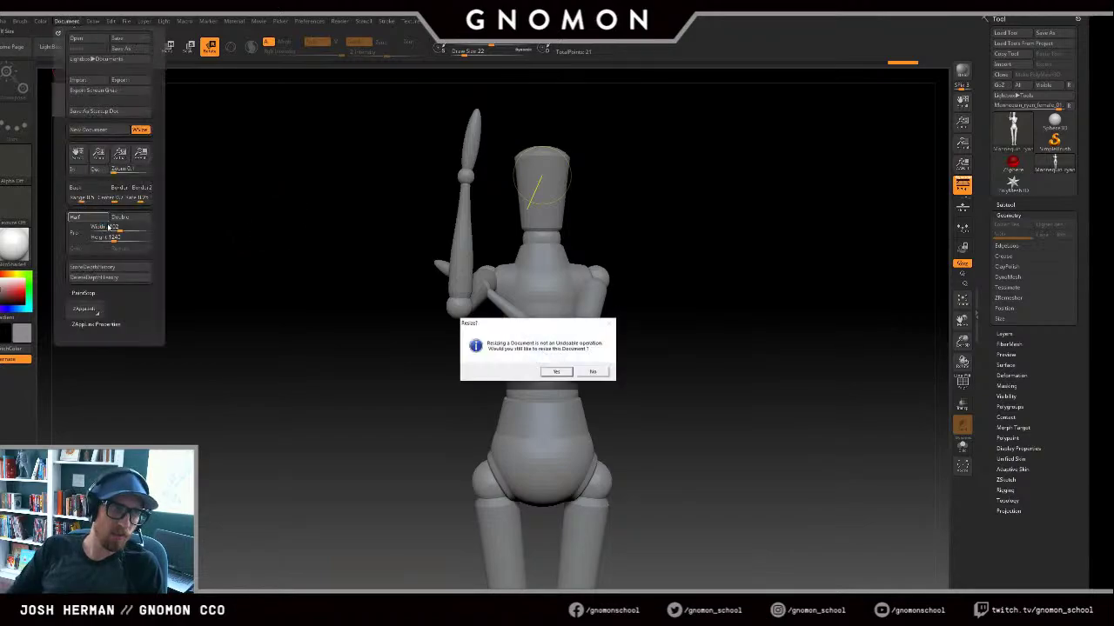
click(603, 373)
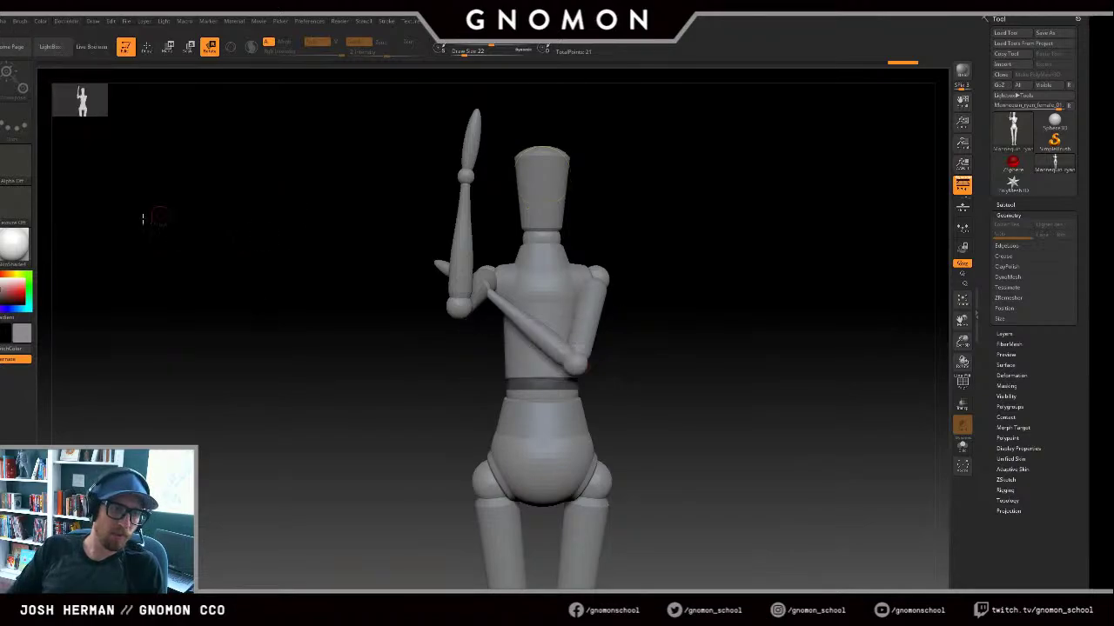
Step: Resize the document to a tall canvas with a width of 500 and a height of 1500
click(68, 23)
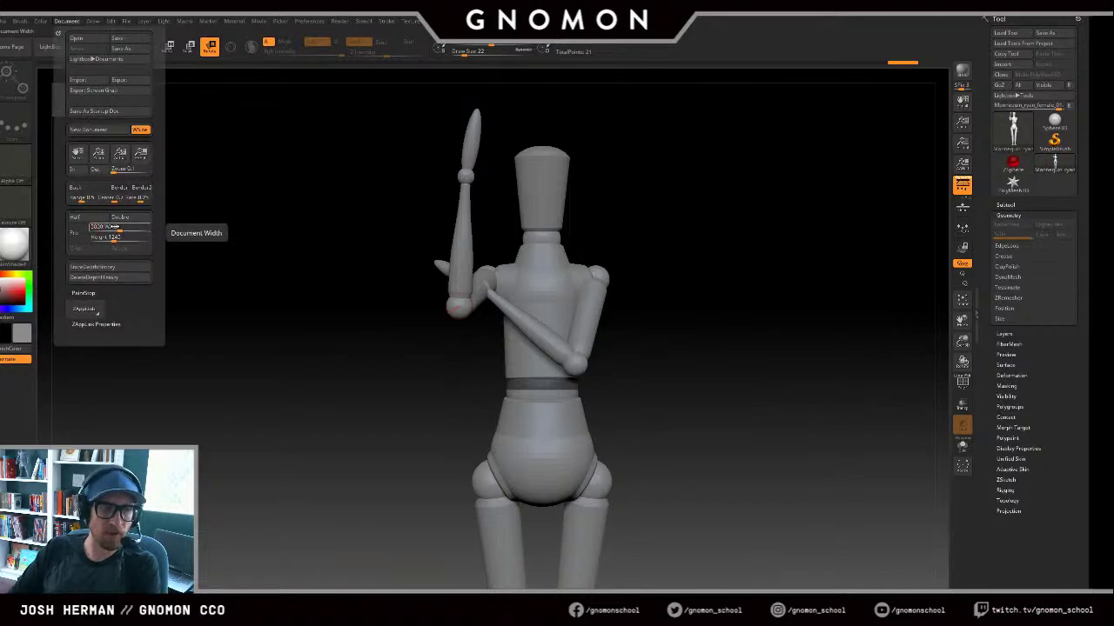
click(109, 236)
click(117, 236)
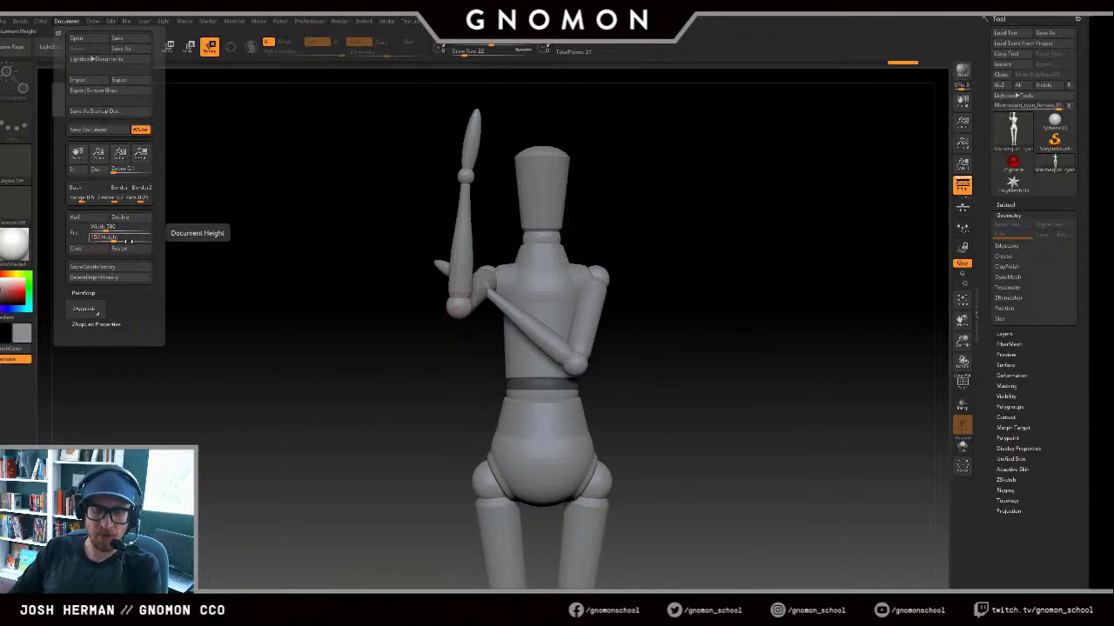
click(131, 248)
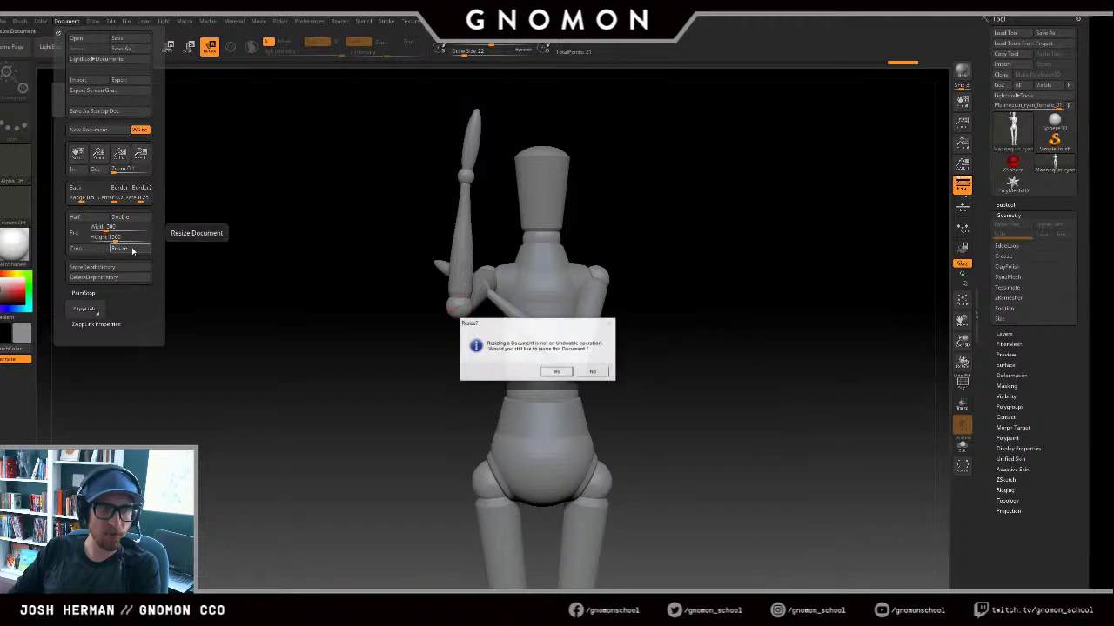
click(558, 373)
Step: Clear the canvas, redraw the mannequin in the tall document and make it editable, framed large within the canvas
key(ctrl+n)
drag(510, 348, 515, 409)
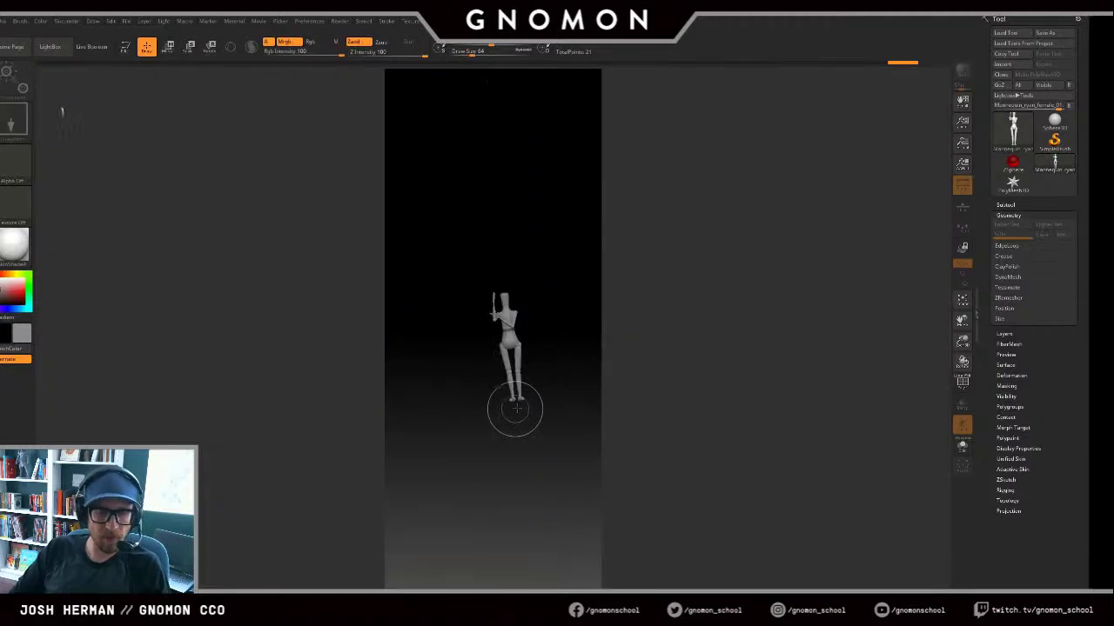
key(t)
key(f)
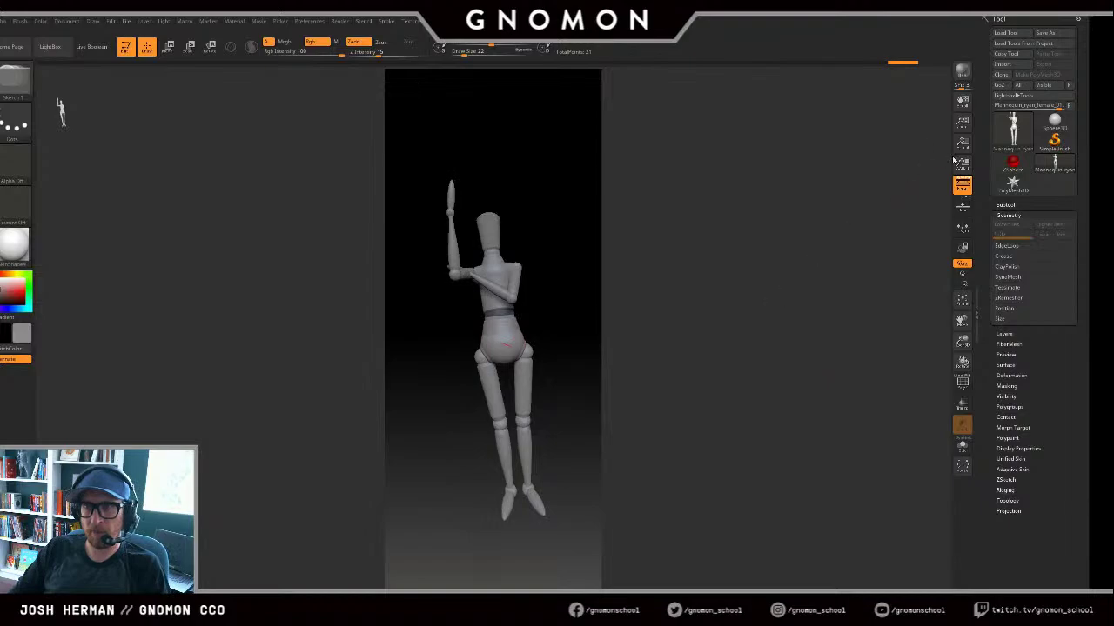
drag(965, 127, 838, 202)
drag(674, 202, 679, 251)
Step: Apply the 85 mm camera preset and increase the focal length further to flatten the perspective
click(73, 24)
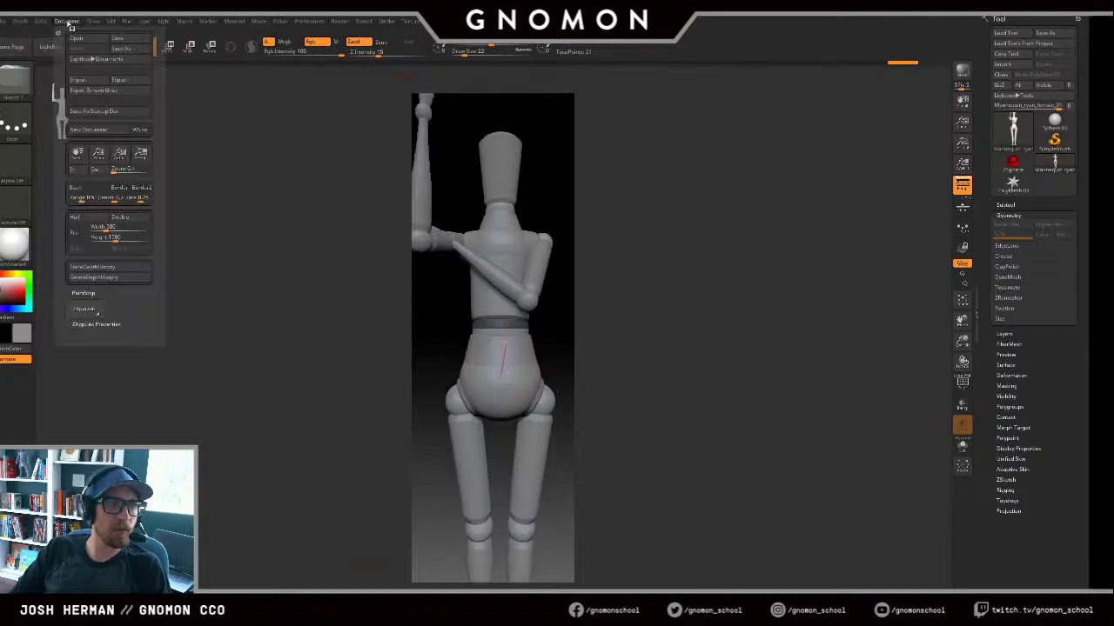
mouse_move(92, 23)
click(175, 289)
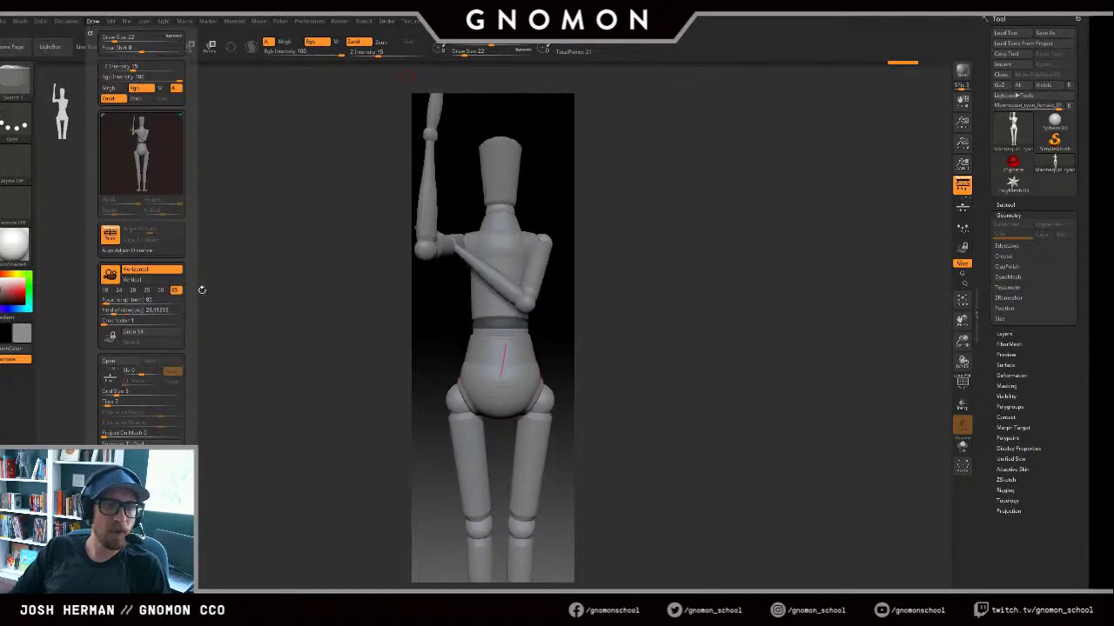
drag(253, 273, 255, 283)
click(93, 22)
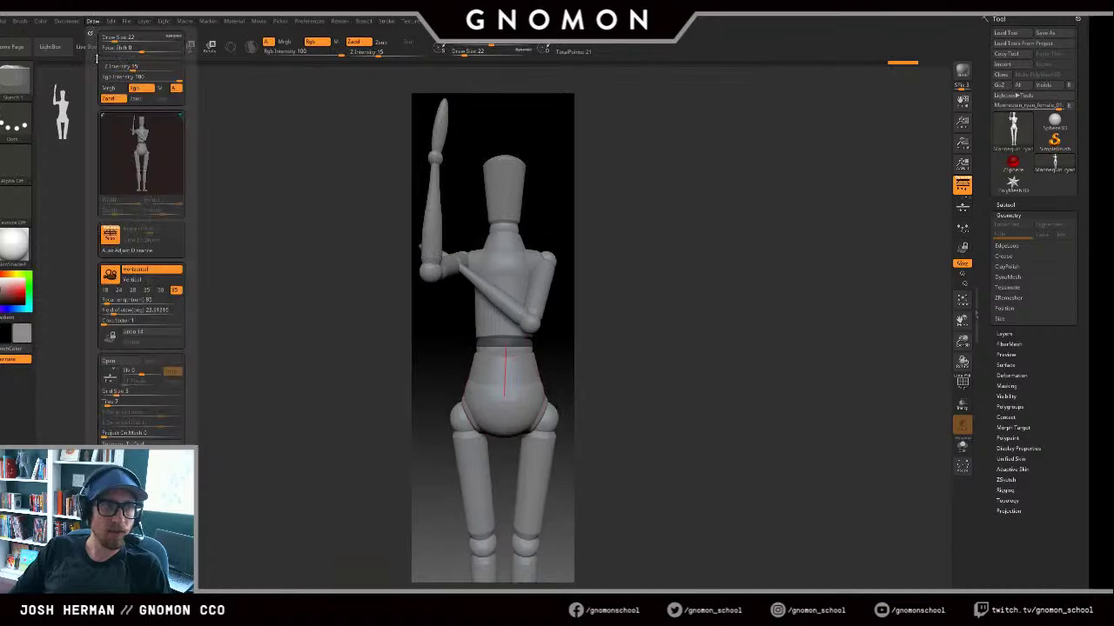
drag(111, 300, 130, 300)
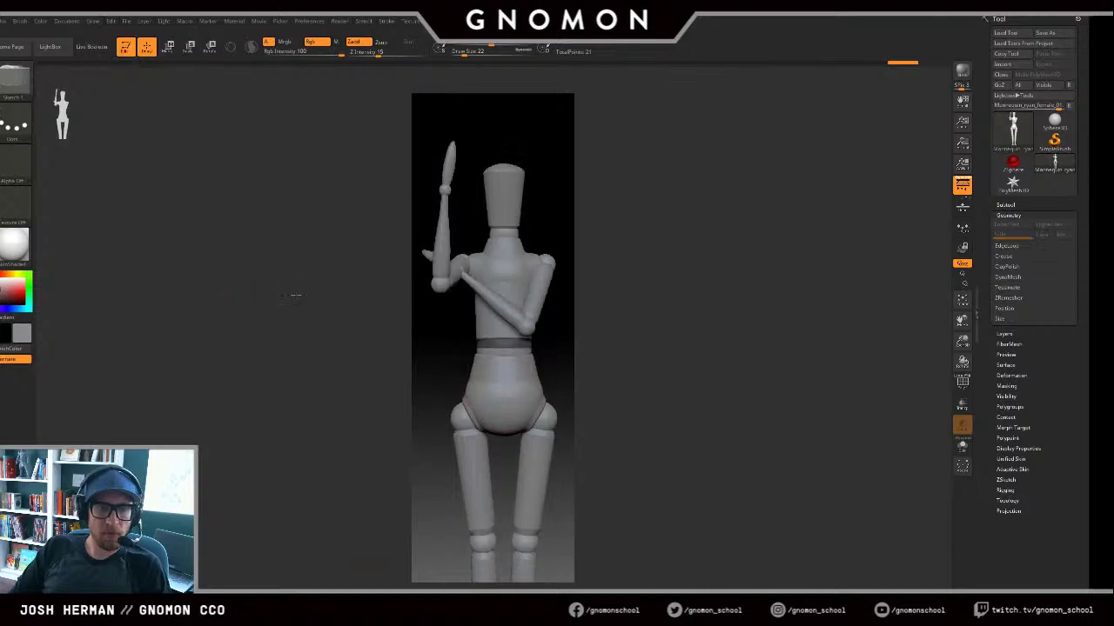
Step: Rotate the right upper arm inward in front of the torso and the left upper arm slightly outward from the waist
alt+drag(295, 294, 330, 480)
right_drag(330, 481, 255, 372)
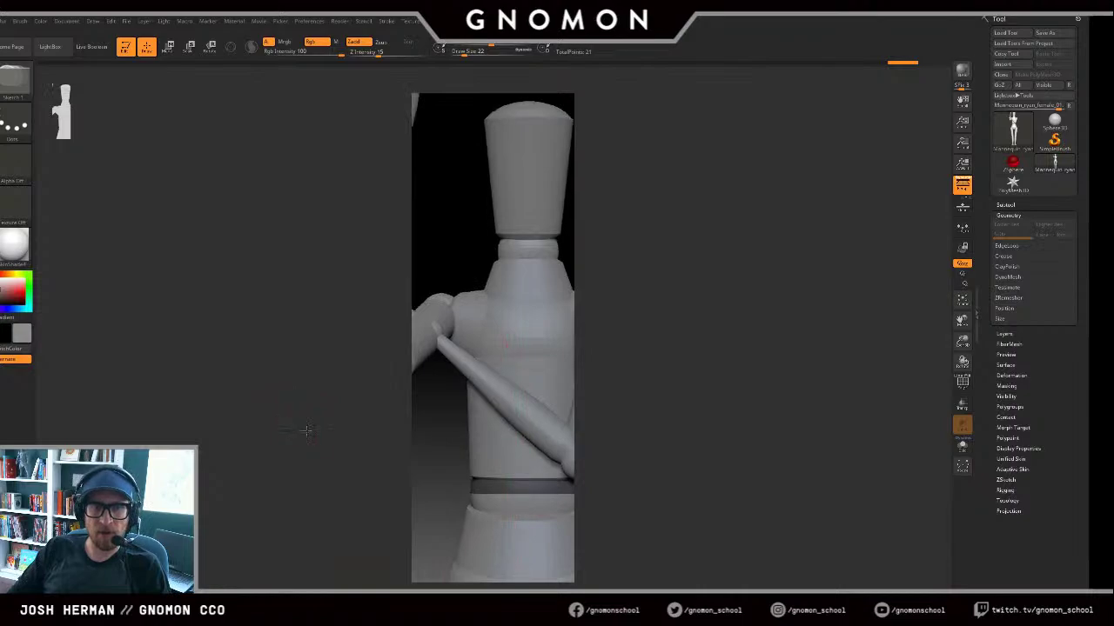
alt+drag(305, 432, 331, 253)
mouse_move(414, 357)
right_down()
mouse_move(346, 425)
mouse_move(395, 311)
right_up()
key(r)
drag(479, 353, 491, 346)
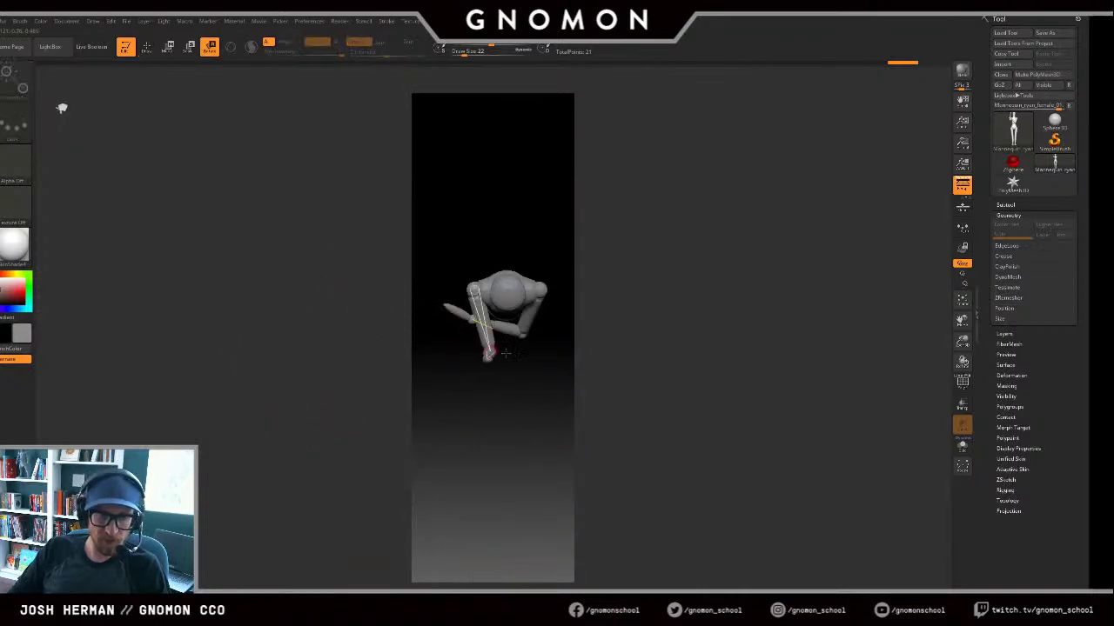
right_drag(506, 351, 368, 358)
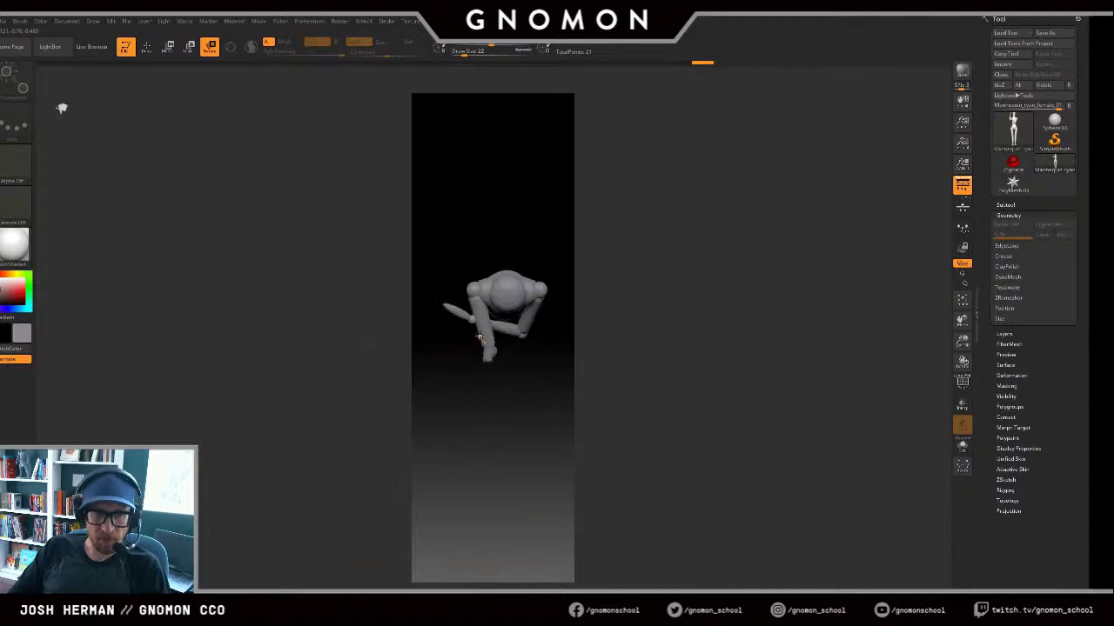
shift+right_drag(475, 331, 509, 357)
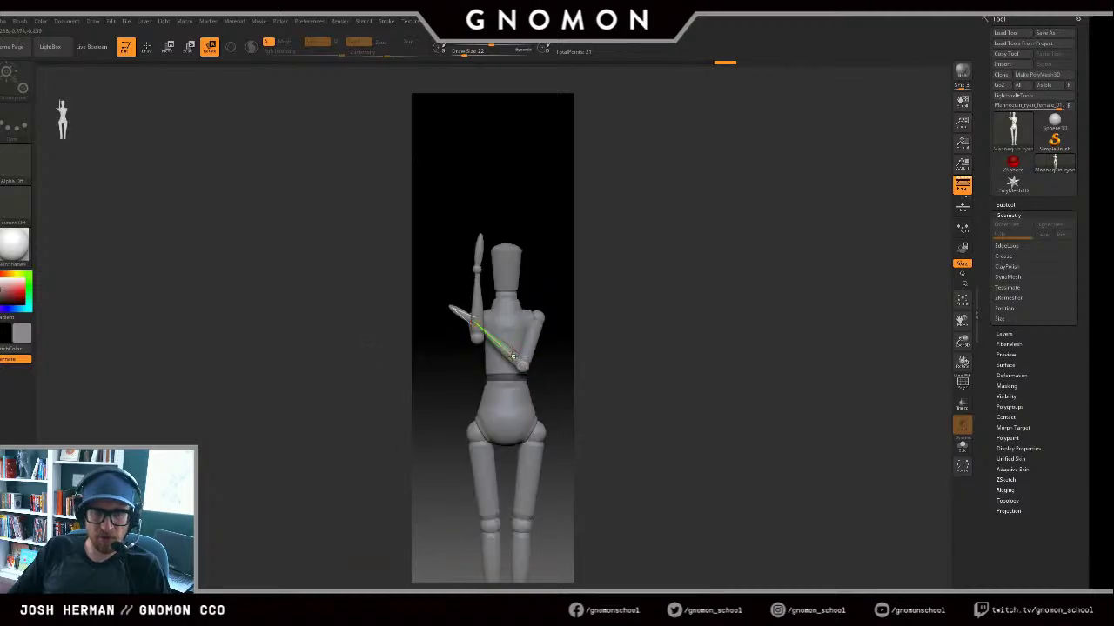
drag(530, 349, 539, 349)
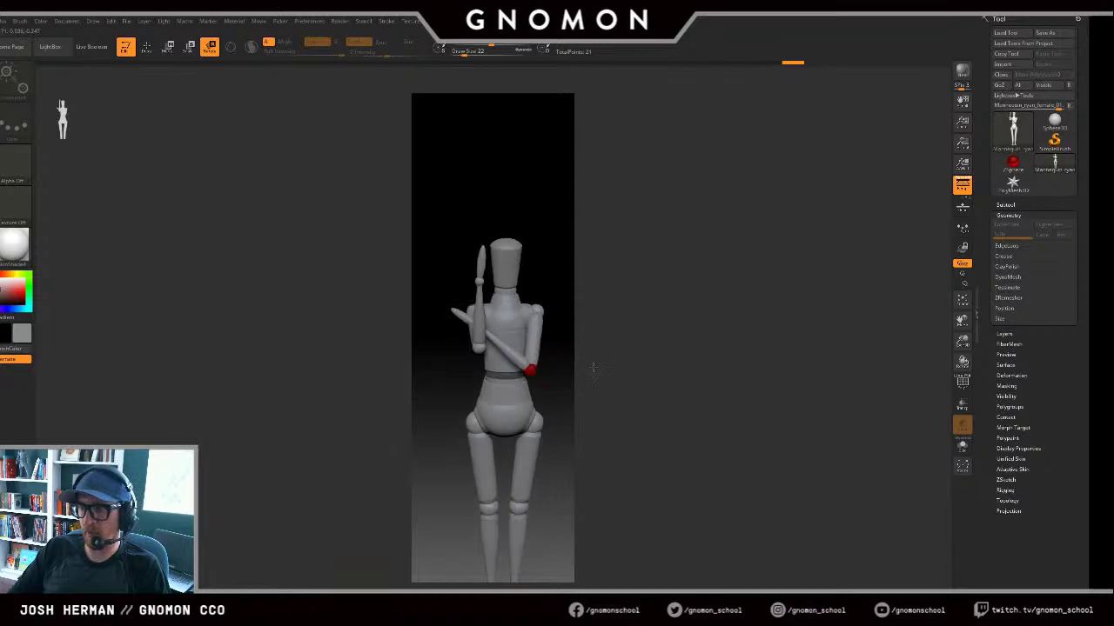
Step: Try to add a ZSphere on the mannequin's left shoulder joint and undo it
ctrl+right_drag(626, 352, 656, 423)
alt+right_drag(682, 348, 715, 396)
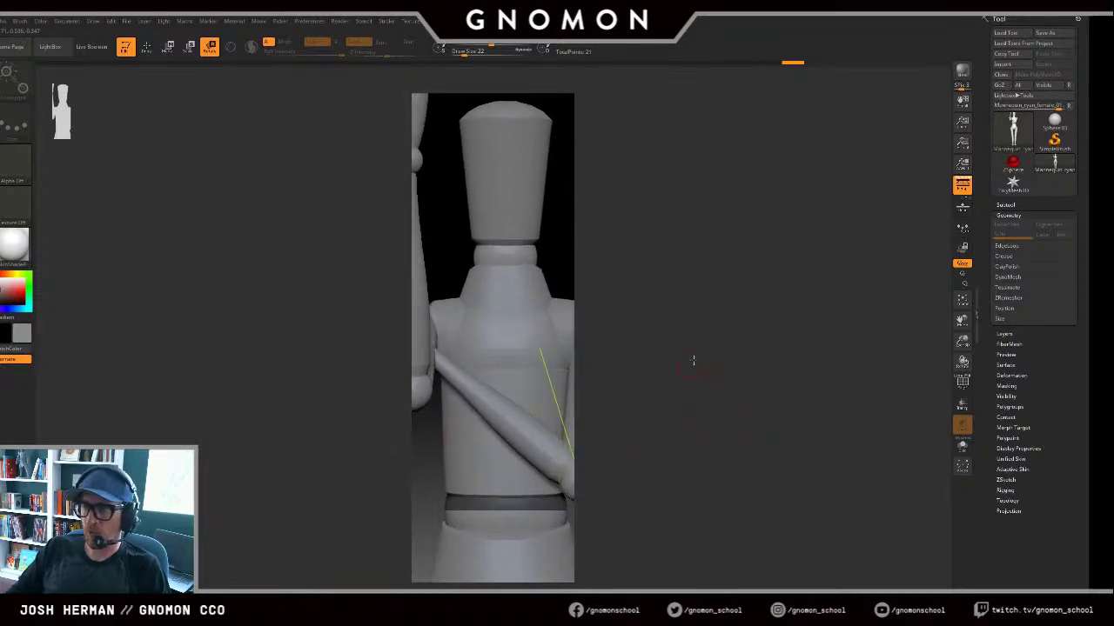
mouse_move(693, 360)
right_down()
mouse_move(683, 357)
mouse_move(714, 361)
mouse_move(701, 362)
right_up()
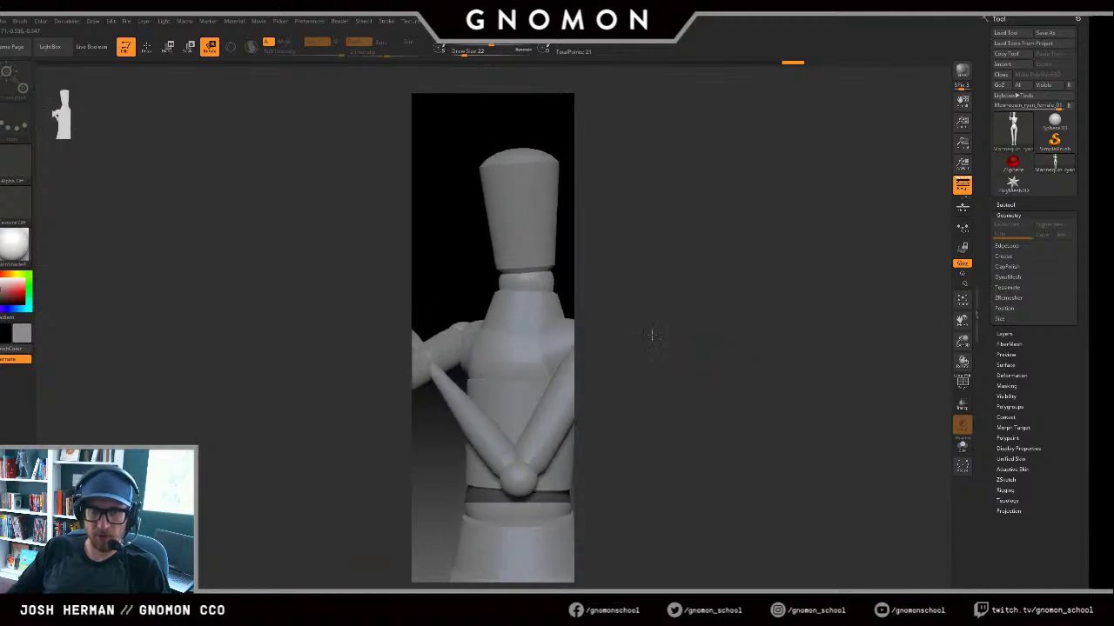
right_drag(652, 335, 577, 255)
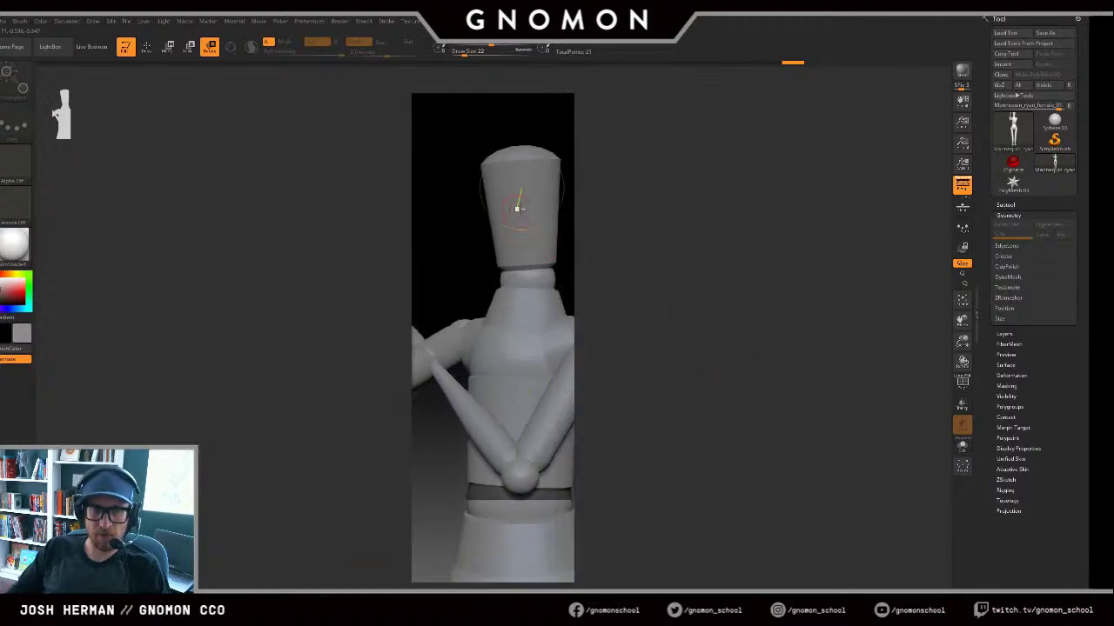
drag(516, 209, 479, 277)
mouse_move(470, 276)
right_down()
mouse_move(423, 273)
mouse_move(626, 304)
right_up()
key(q)
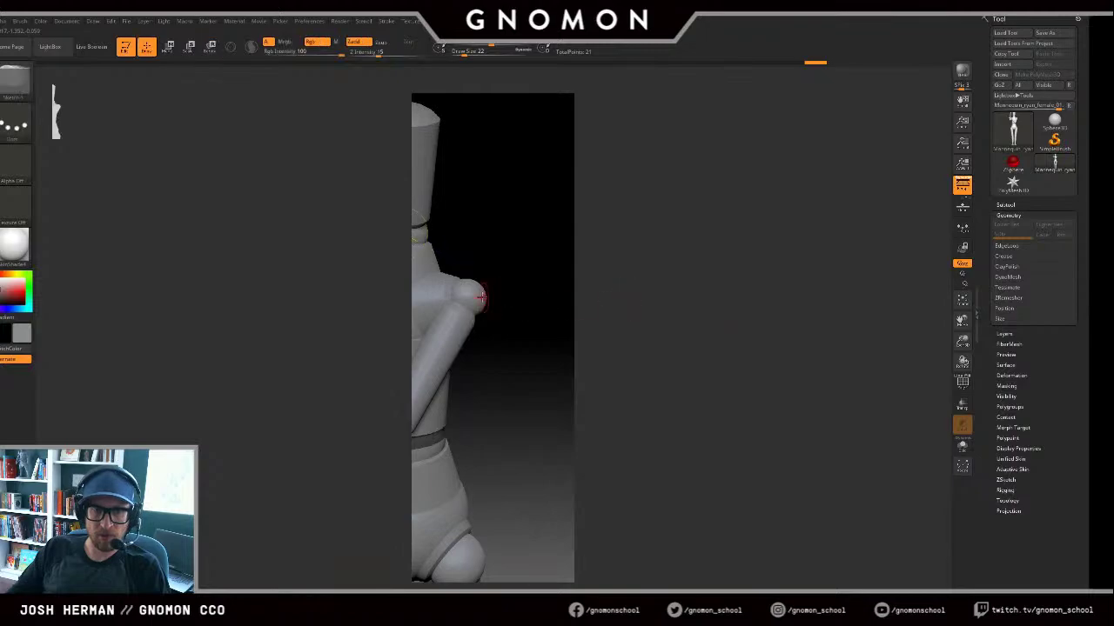
mouse_move(481, 297)
right_down()
mouse_move(562, 327)
mouse_move(526, 286)
right_up()
key(e)
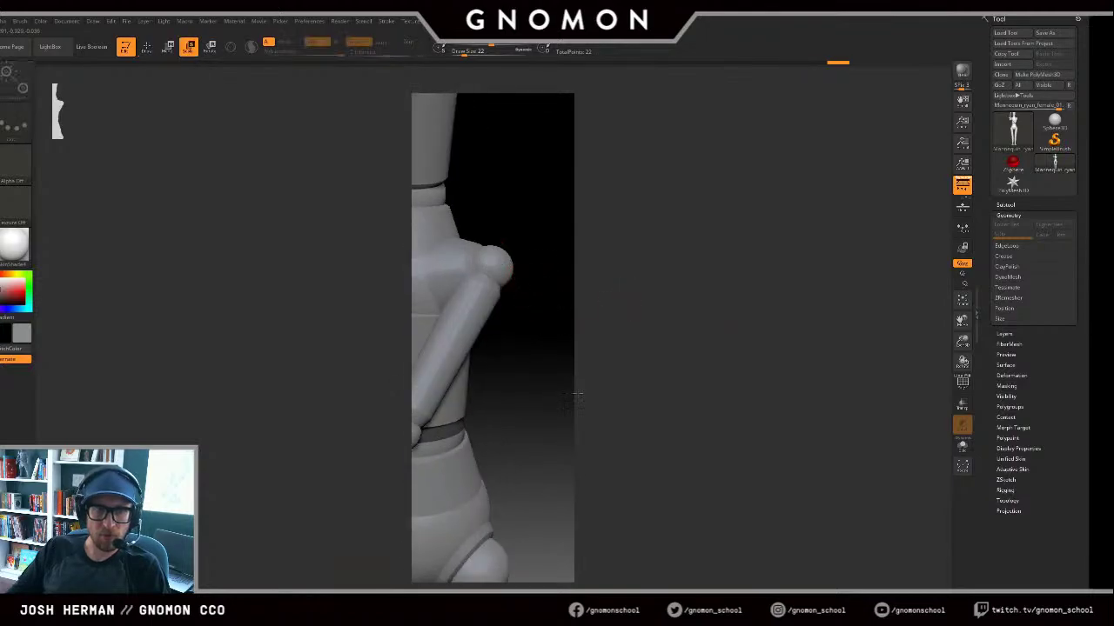
key(q)
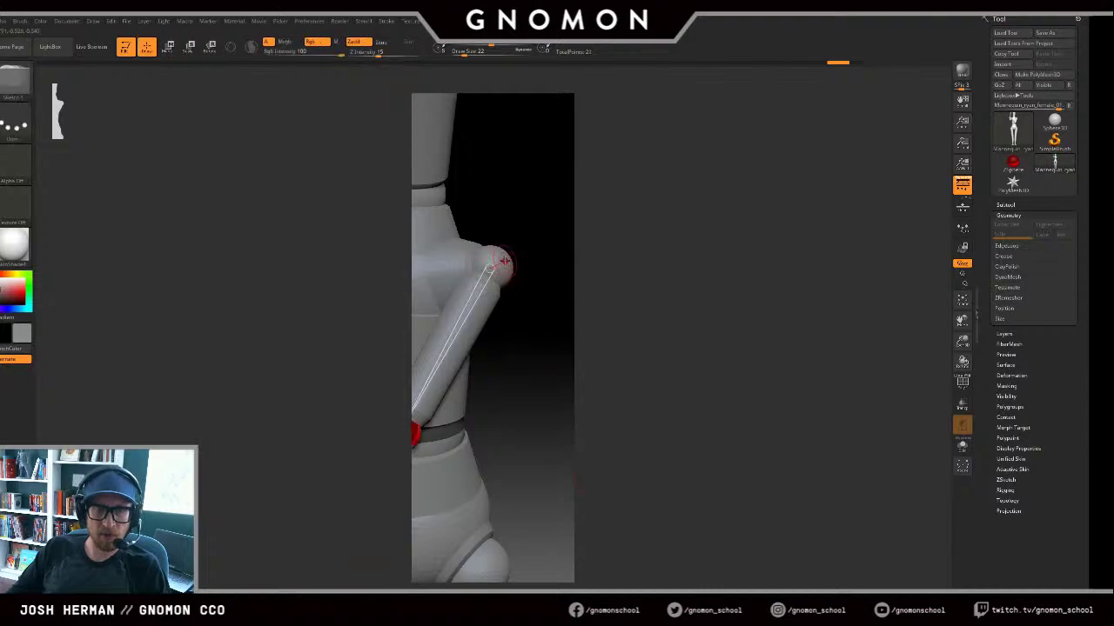
Step: Add a ZSphere on the left shoulder joint and scale it up into a large pauldron-sized ball
drag(523, 285, 535, 330)
ctrl+right_drag(534, 388, 561, 280)
key(ctrl+z)
key(ctrl+z)
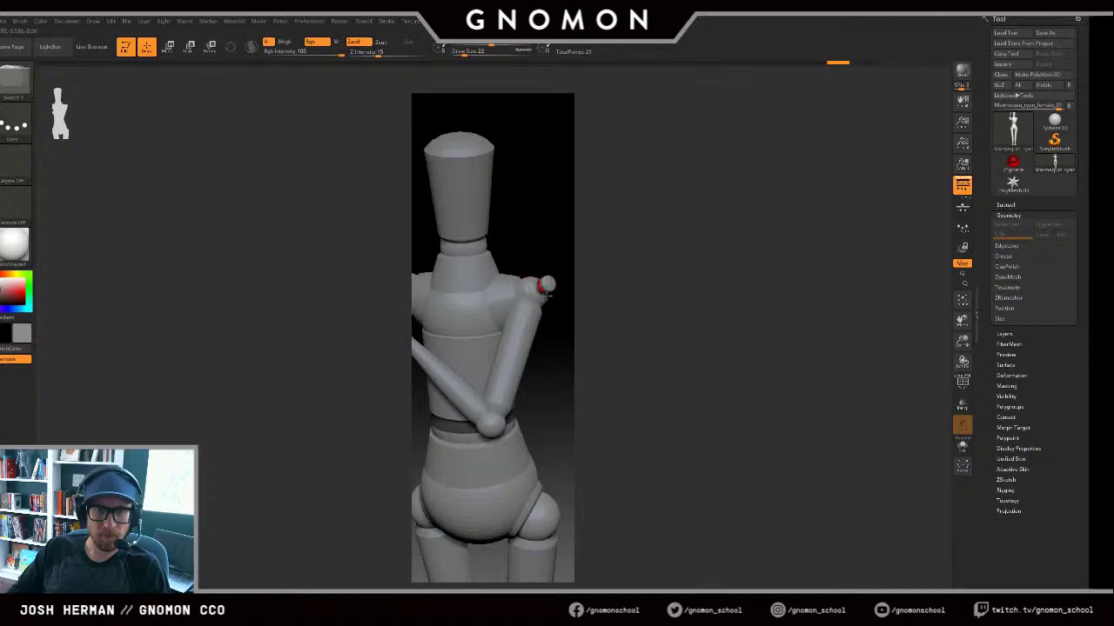
drag(546, 296, 560, 348)
mouse_move(560, 351)
ctrl+right_down()
mouse_move(562, 315)
mouse_move(589, 318)
mouse_move(560, 318)
ctrl+right_up()
key(ctrl+z)
key(e)
mouse_move(565, 329)
mouse_down()
mouse_move(580, 446)
mouse_move(586, 404)
mouse_move(571, 410)
mouse_move(587, 330)
mouse_move(563, 318)
mouse_up()
key(q)
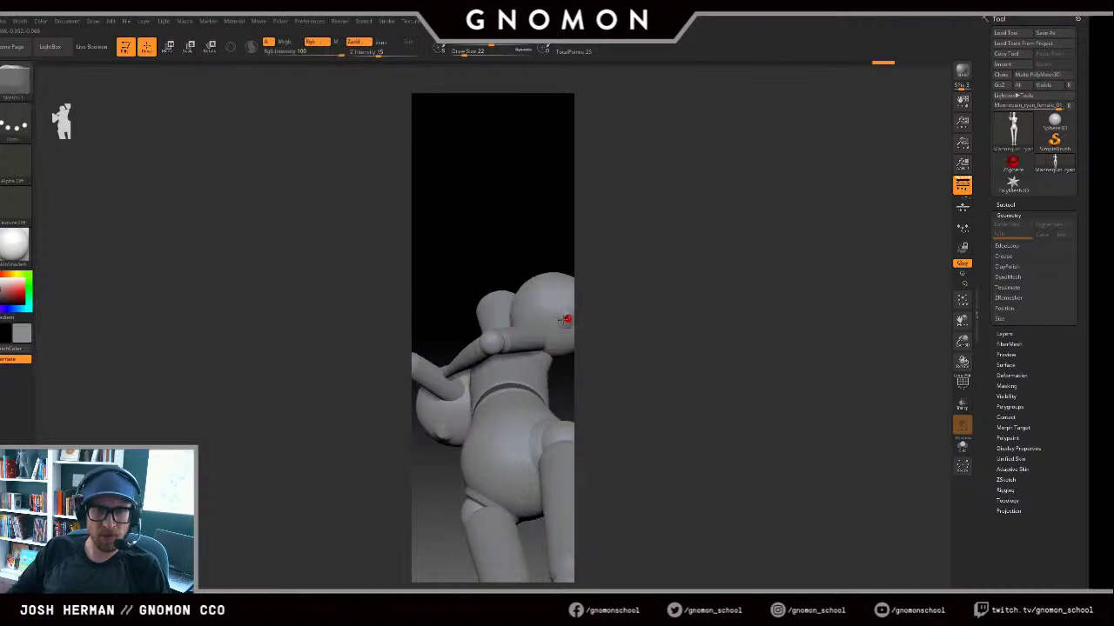
Step: Scale the added shoulder ZSpheres to block in bulky, flat-ended pauldrons on the mannequin
mouse_move(604, 348)
mouse_down()
mouse_move(604, 378)
mouse_move(546, 405)
mouse_up()
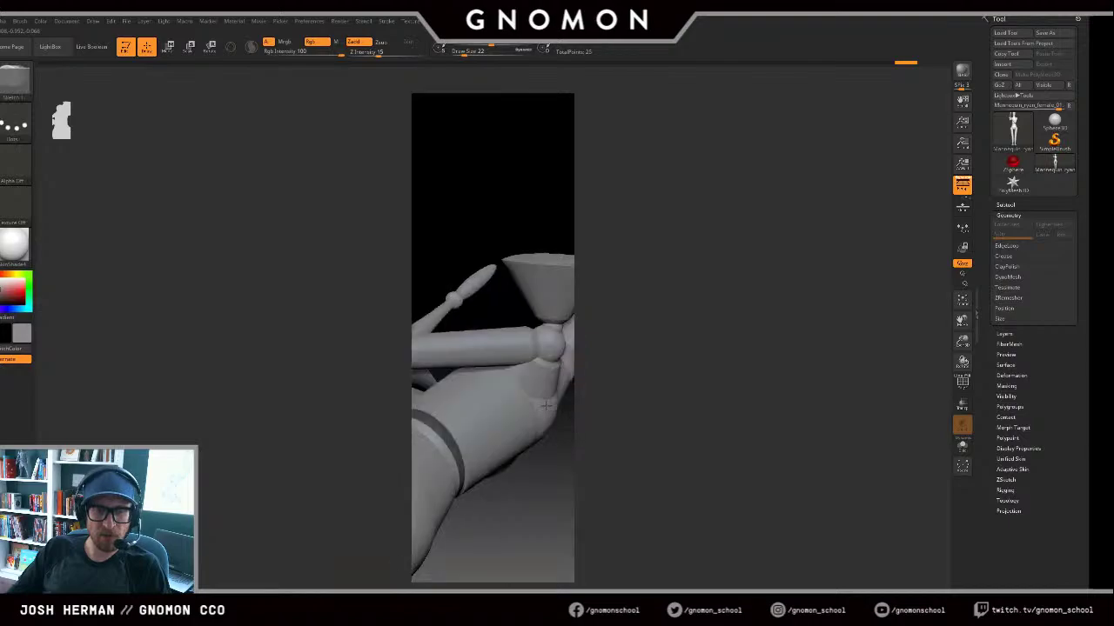
key(e)
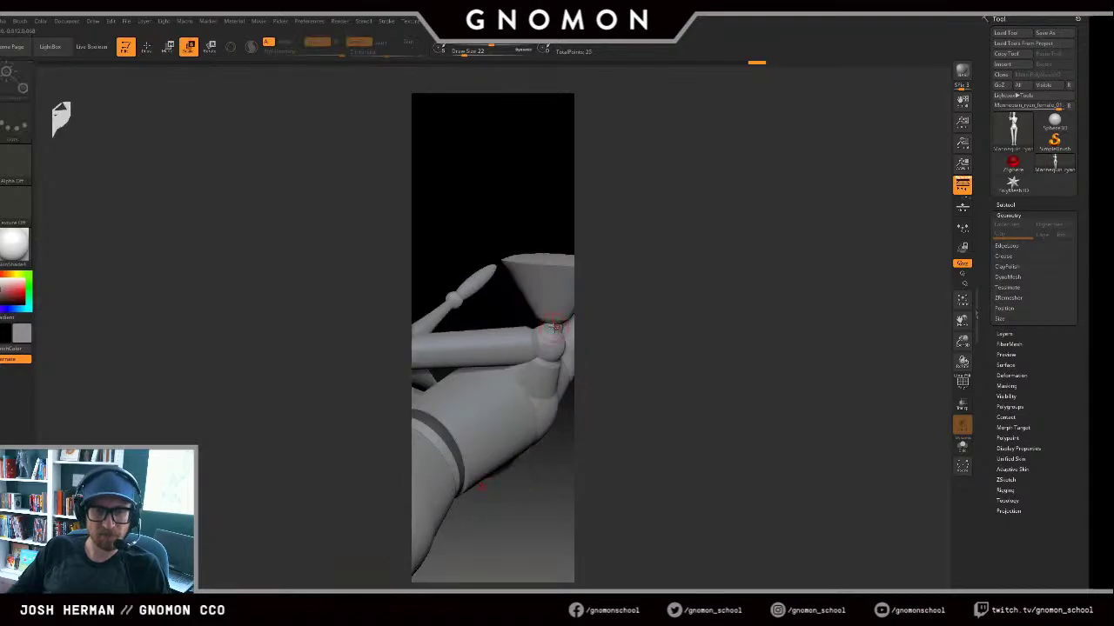
drag(539, 514, 508, 278)
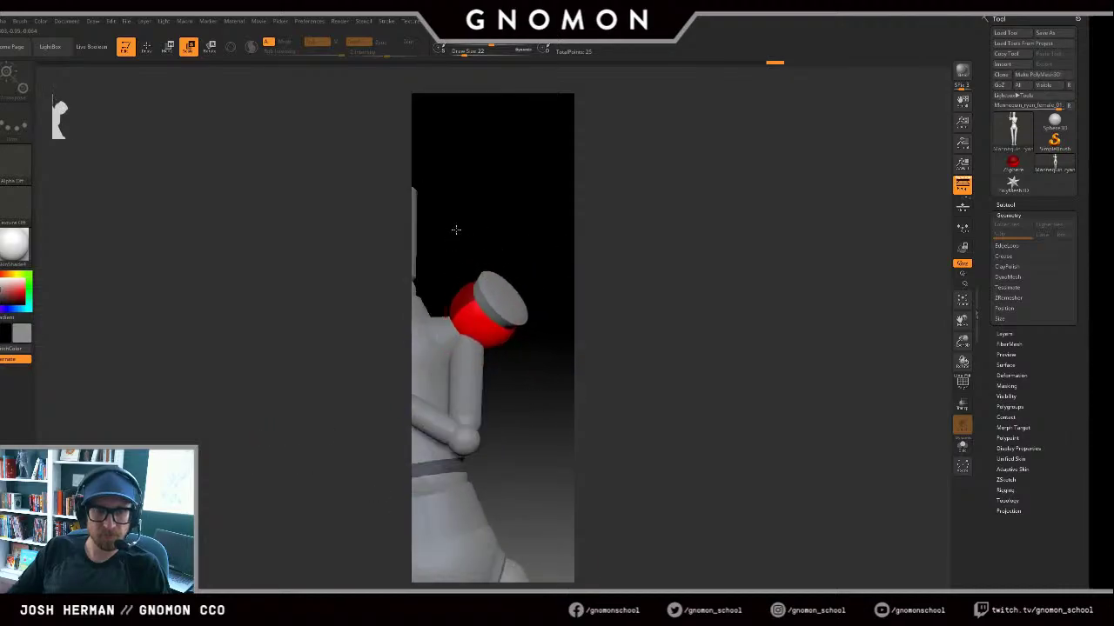
drag(522, 350, 562, 358)
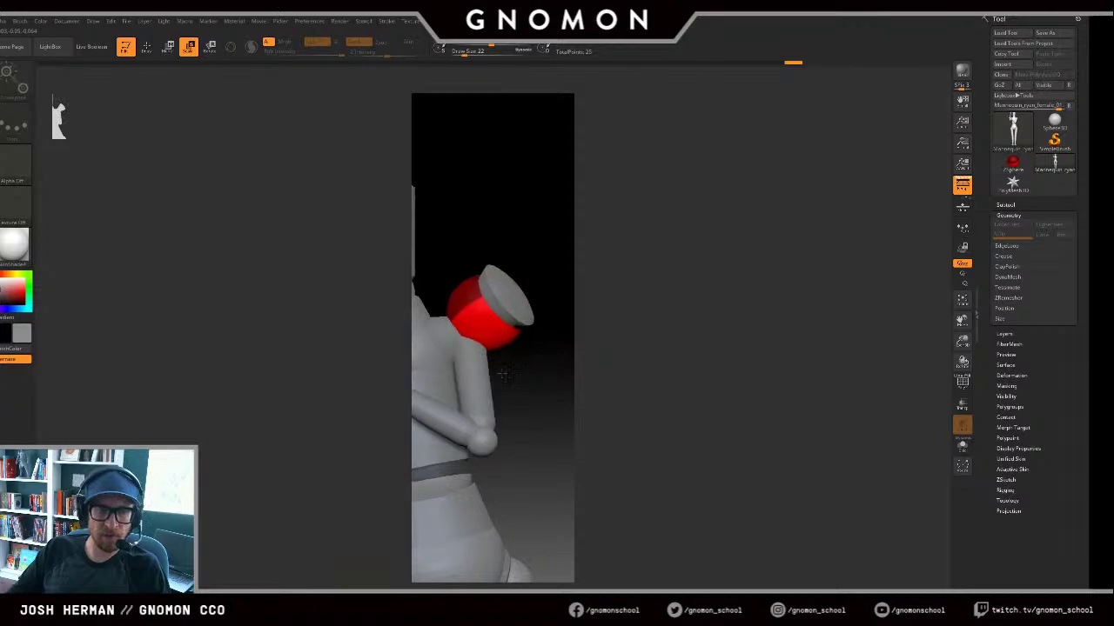
drag(509, 252, 690, 273)
drag(620, 297, 509, 388)
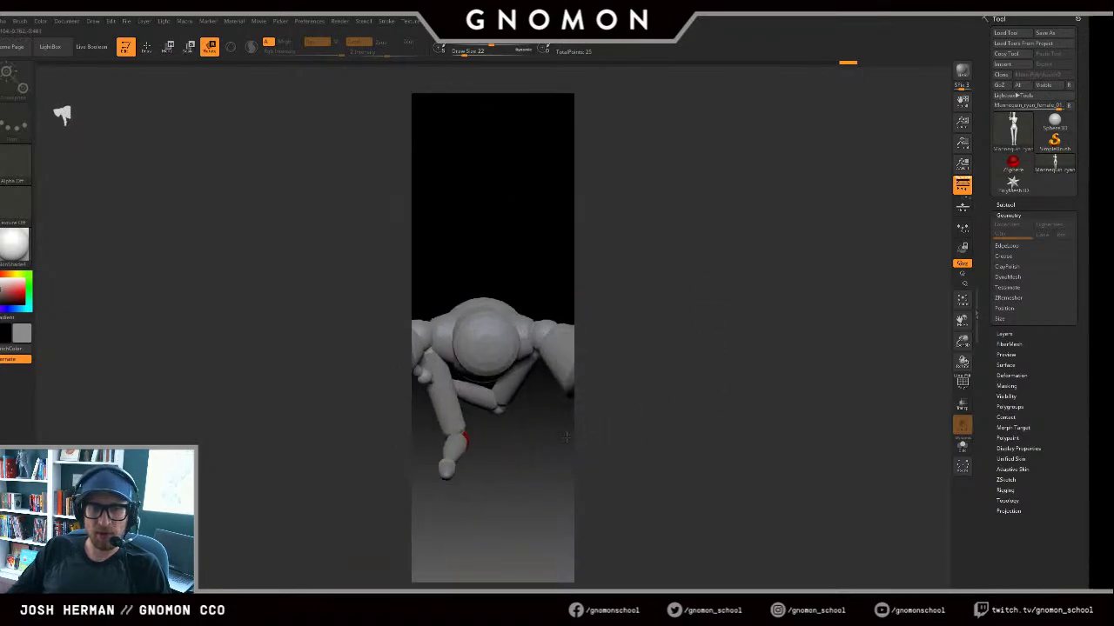
Step: Rotate the raised right forearm down at the elbow so the forearm and hand point straight forward horizontally
drag(566, 437, 736, 394)
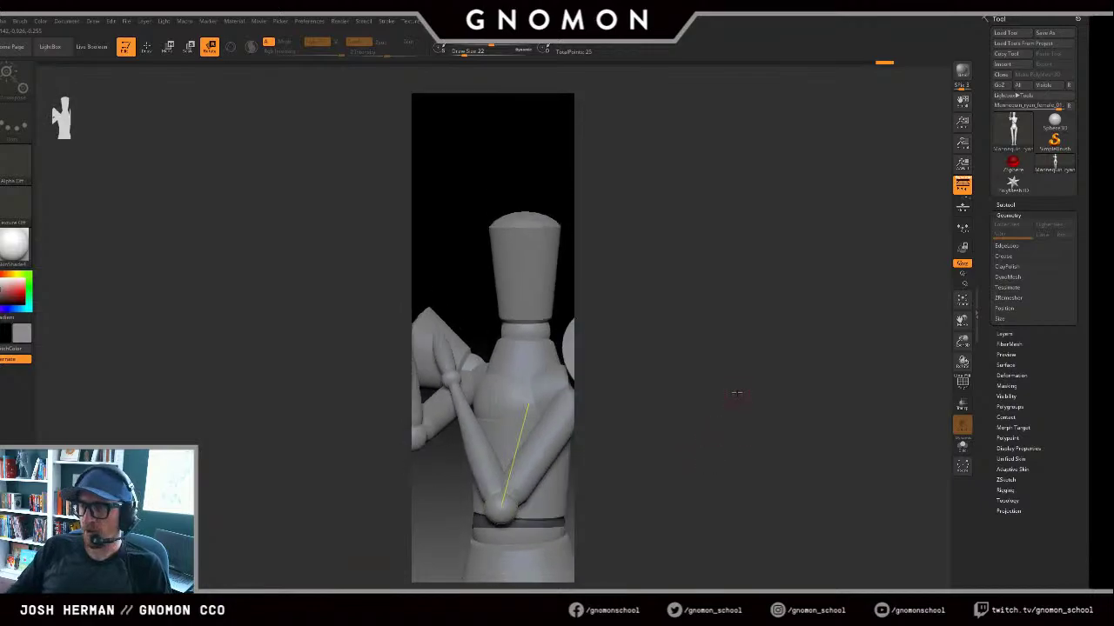
drag(720, 380, 653, 264)
shift+drag(462, 246, 450, 232)
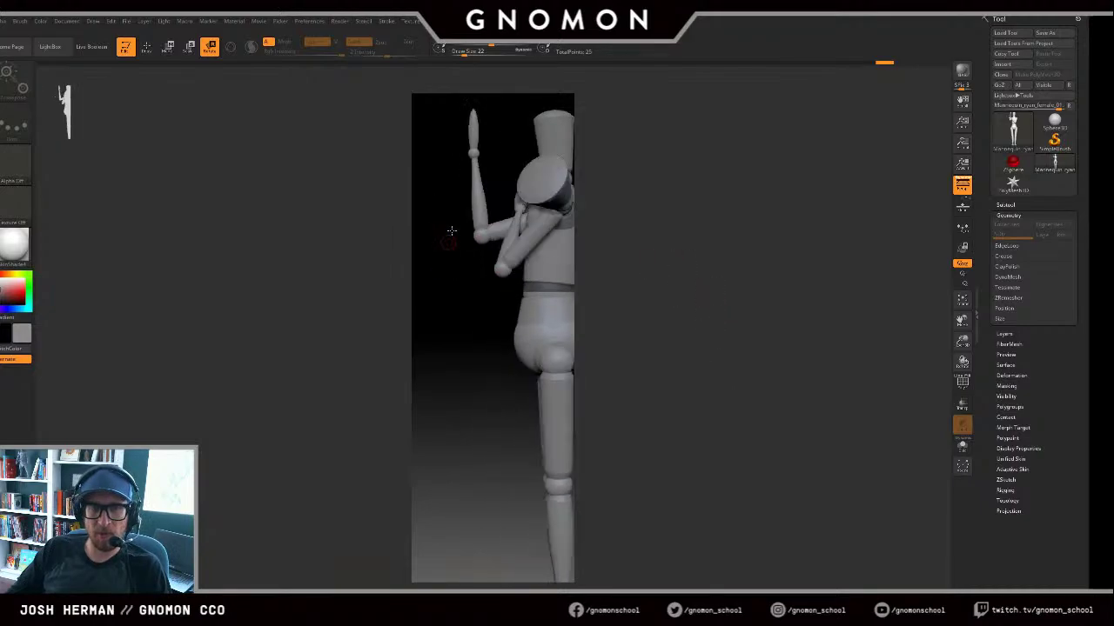
drag(470, 154, 380, 284)
drag(468, 306, 484, 306)
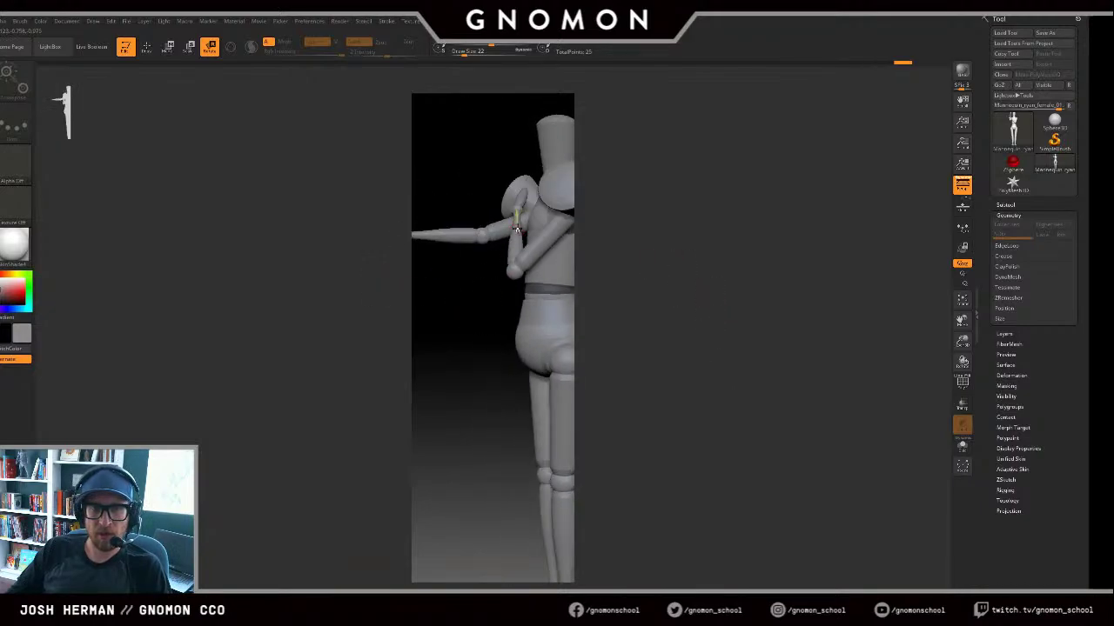
Step: Rotate the mannequin's arms forward in front of the chest, with one arm extended and the other bent
drag(512, 216, 462, 251)
drag(457, 296, 557, 292)
drag(482, 229, 495, 214)
drag(591, 278, 533, 305)
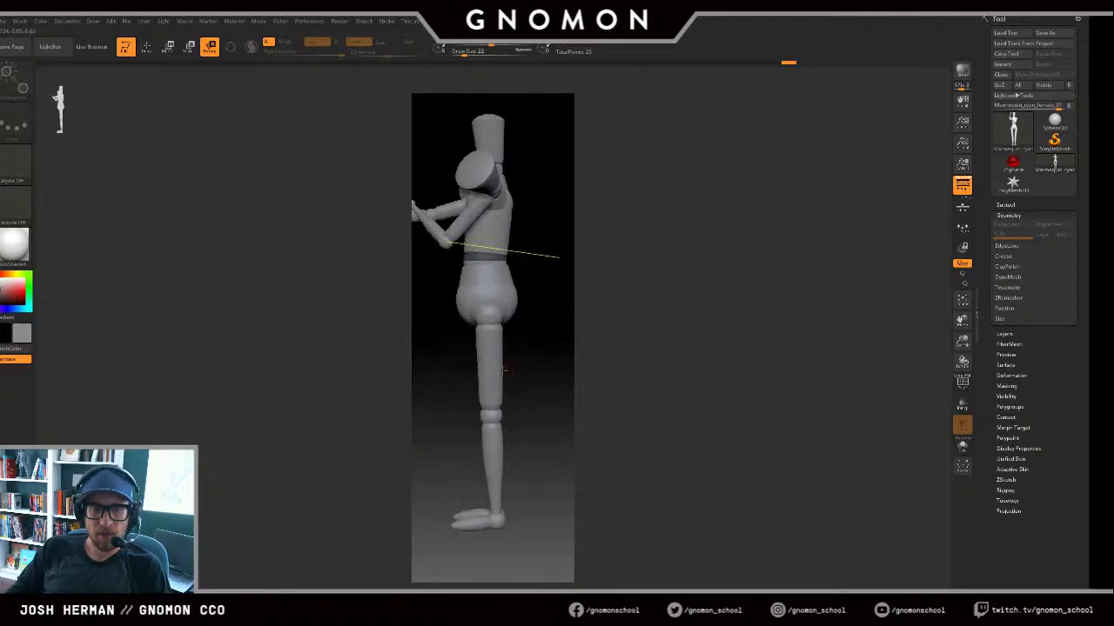
Step: Rotate the mannequin's legs into a lunging stride with the front thigh raised and its knee bent
drag(491, 365, 563, 356)
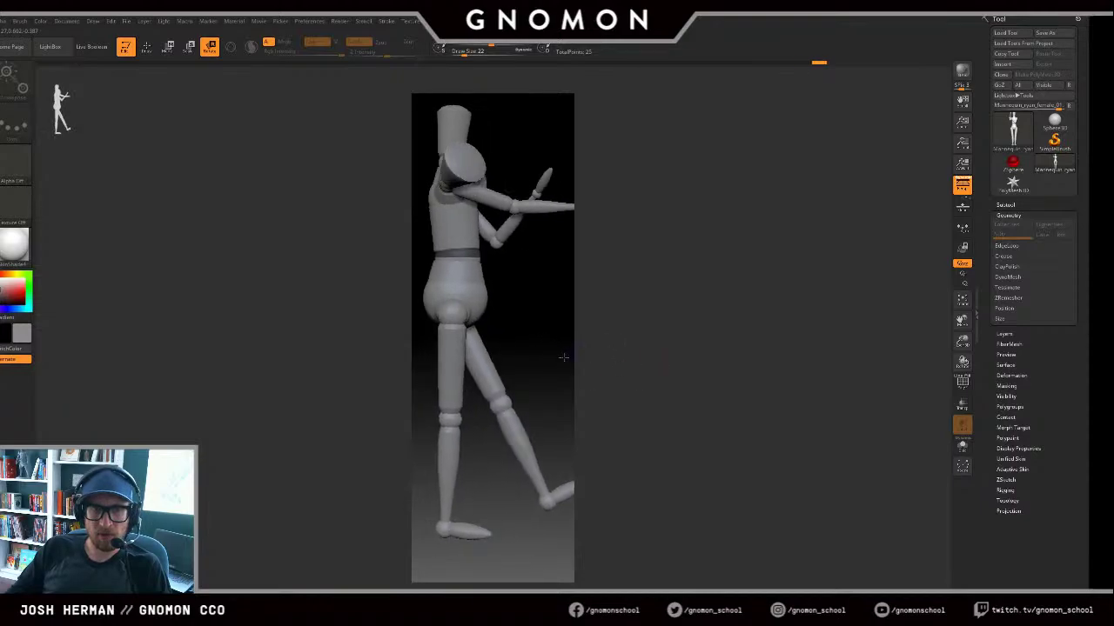
drag(445, 370, 628, 342)
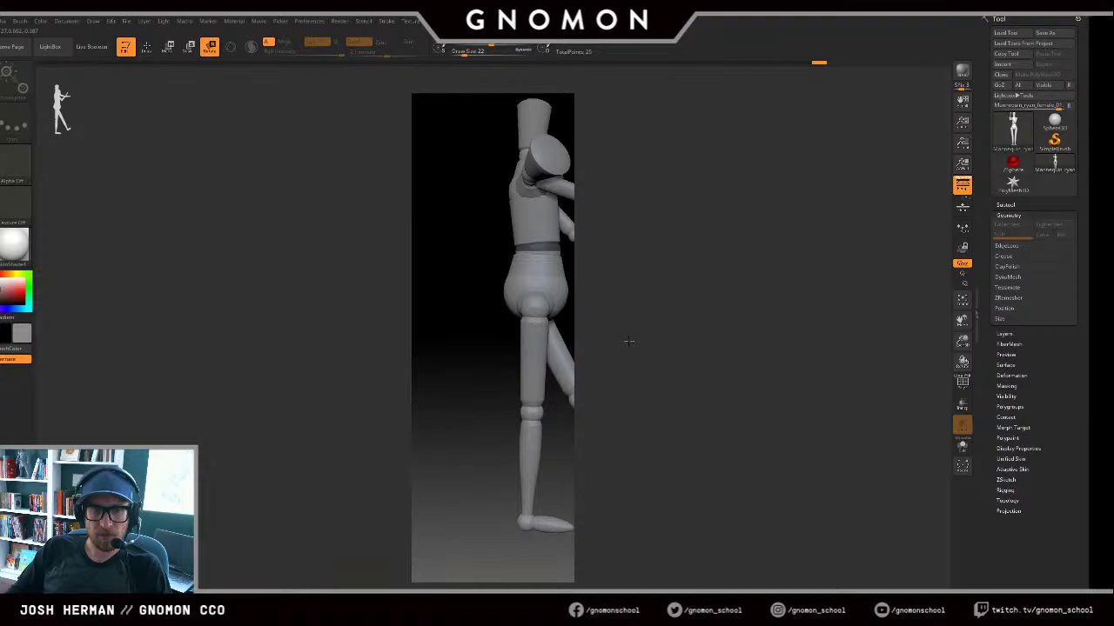
drag(629, 341, 475, 420)
drag(572, 400, 519, 377)
mouse_move(522, 328)
mouse_down()
mouse_move(529, 341)
mouse_move(550, 336)
mouse_move(549, 369)
mouse_move(512, 397)
mouse_move(508, 308)
mouse_up()
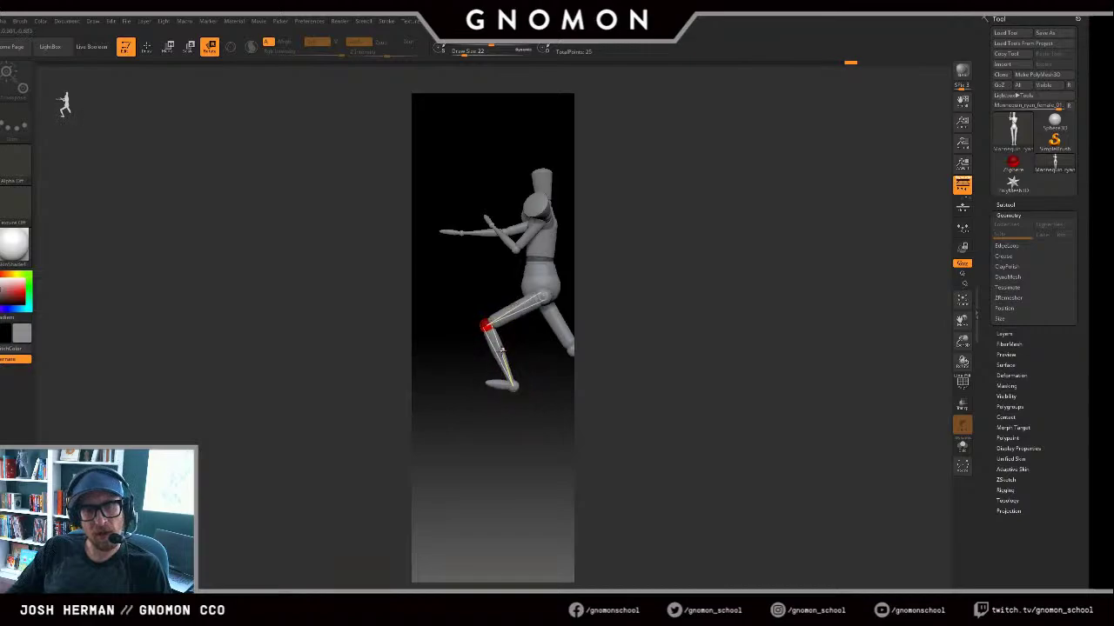
drag(502, 361, 763, 276)
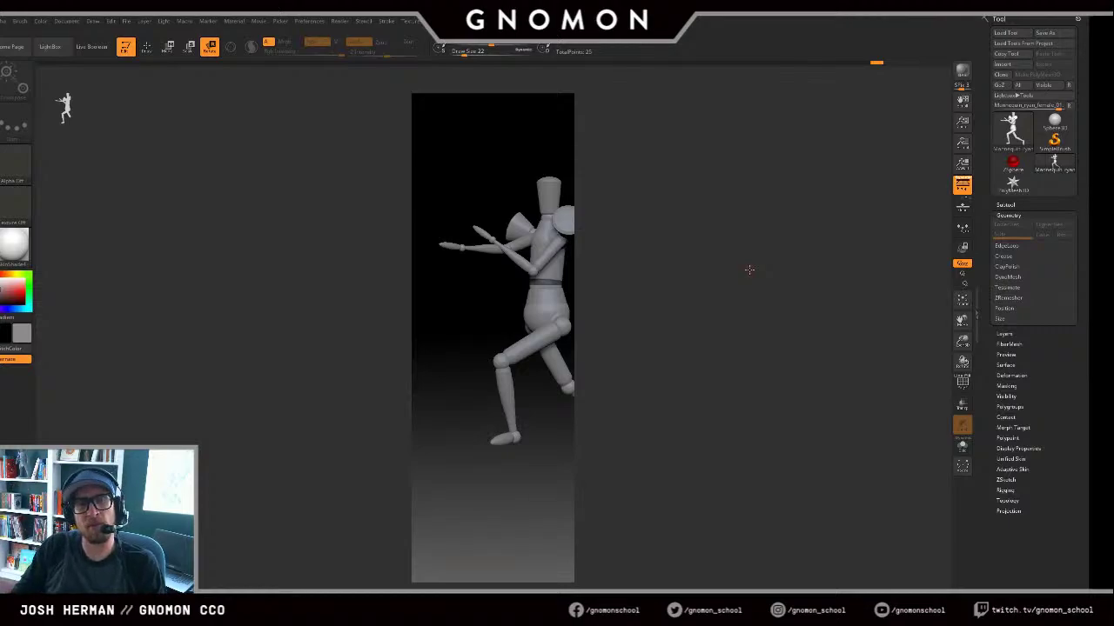
Step: Scale the mannequin's hip joint and rotate the upper torso so the body leans backward
drag(659, 284, 489, 308)
key(e)
drag(475, 364, 462, 342)
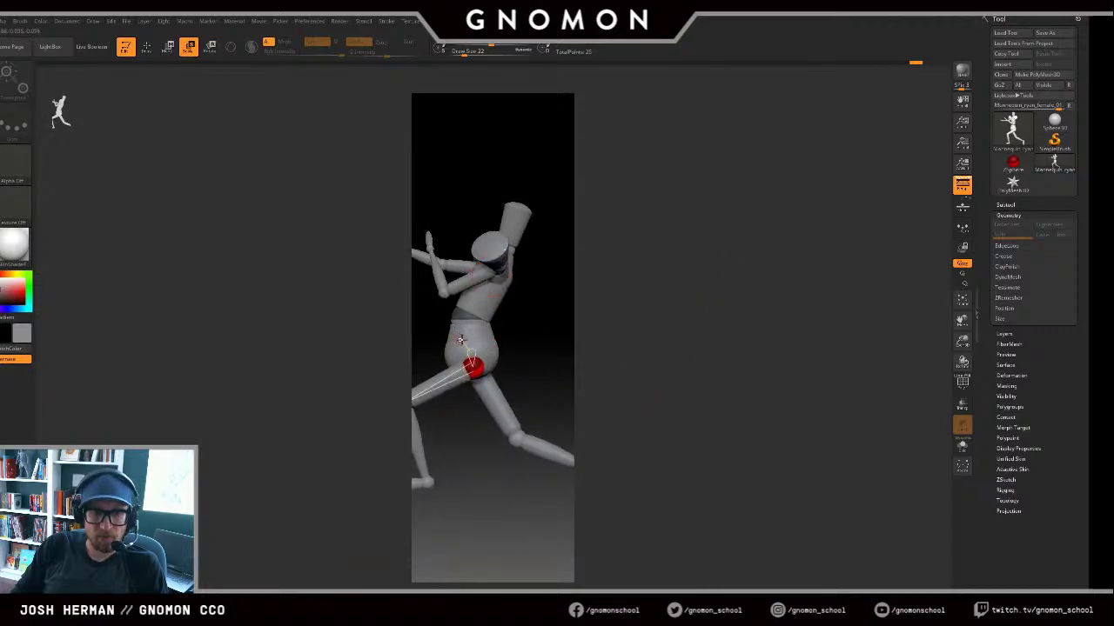
mouse_move(528, 352)
mouse_down()
mouse_move(491, 355)
mouse_move(609, 320)
mouse_up()
key(r)
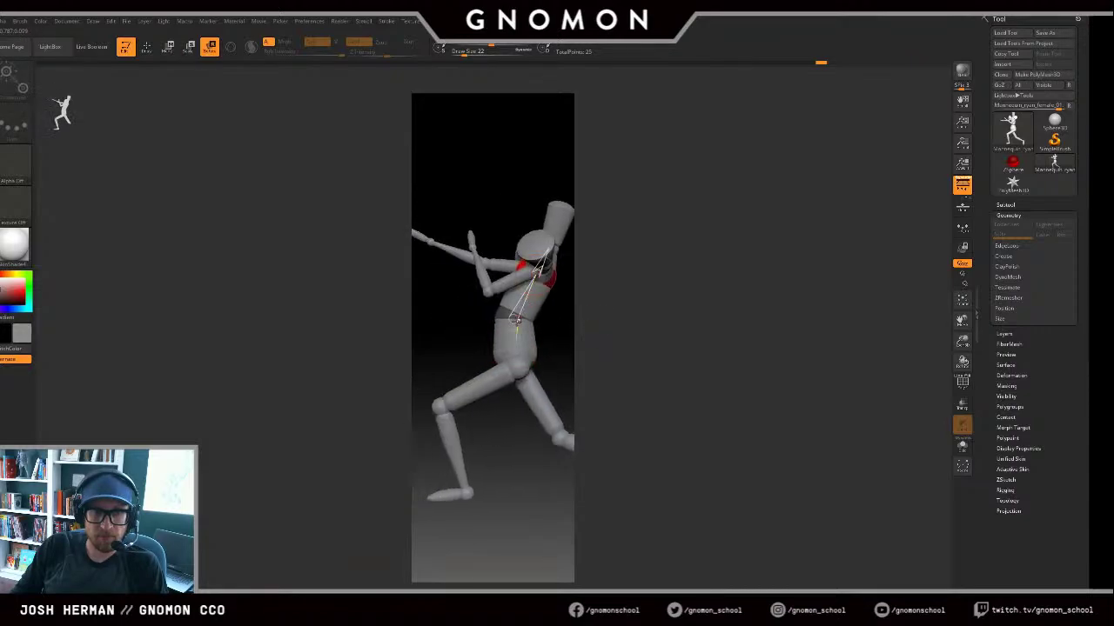
drag(513, 329, 520, 296)
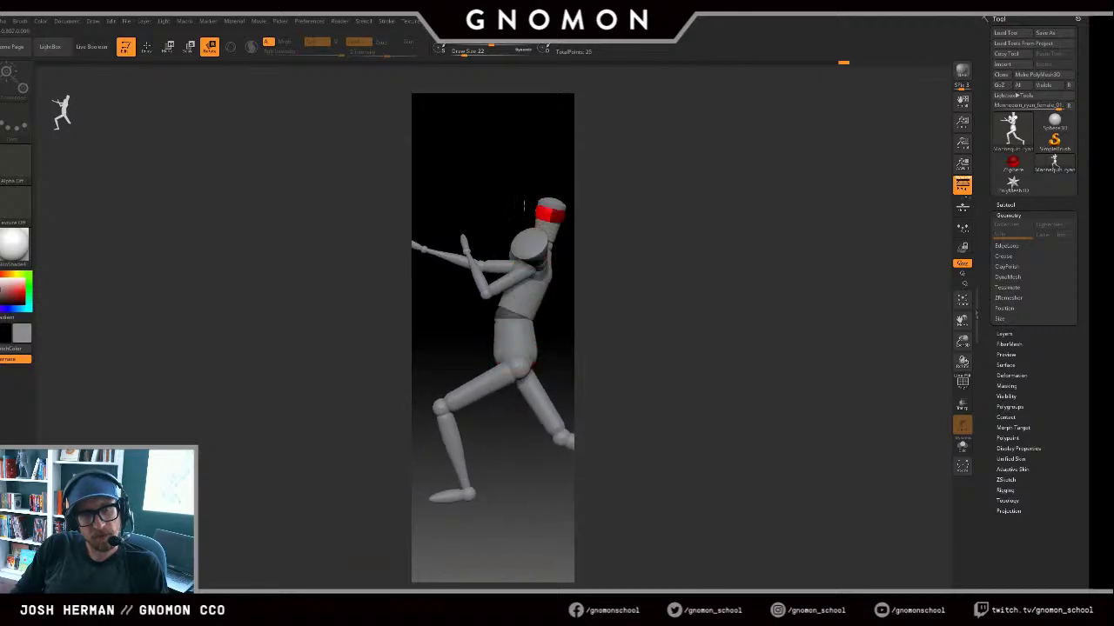
Step: Rotate the mannequin's head at the neck to match the backward-leaning torso
key(e)
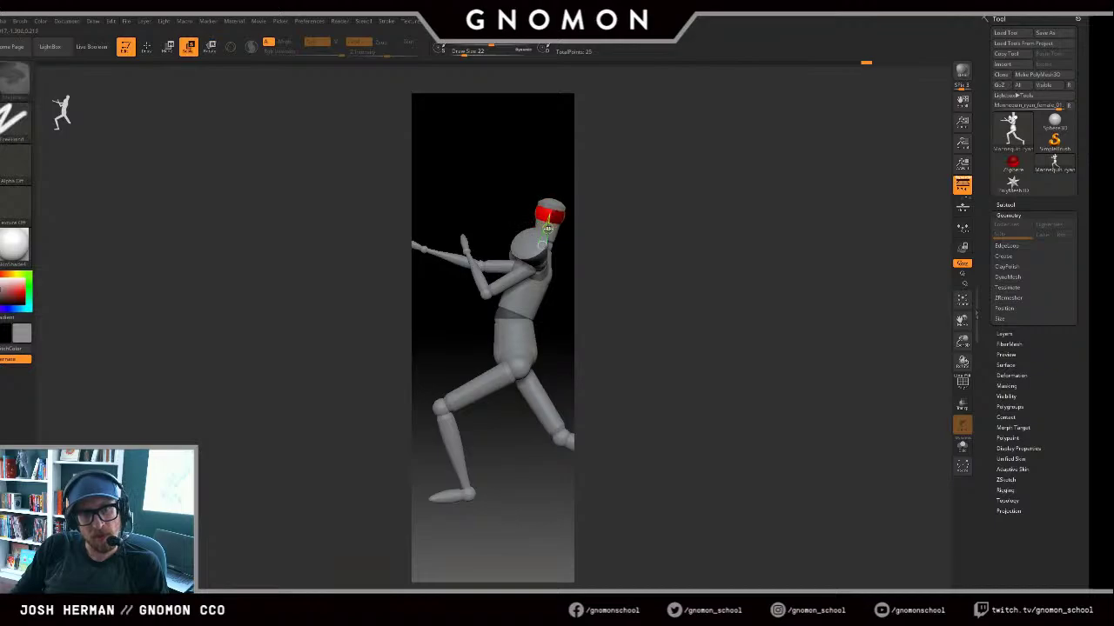
key(r)
mouse_move(548, 230)
mouse_down()
mouse_move(527, 227)
mouse_move(610, 245)
mouse_move(638, 229)
mouse_move(618, 232)
mouse_move(702, 241)
mouse_move(561, 242)
mouse_up()
Step: Adjust the angle of the mannequin's extended arm and forearm as seen from above
drag(461, 242, 563, 292)
drag(477, 231, 470, 234)
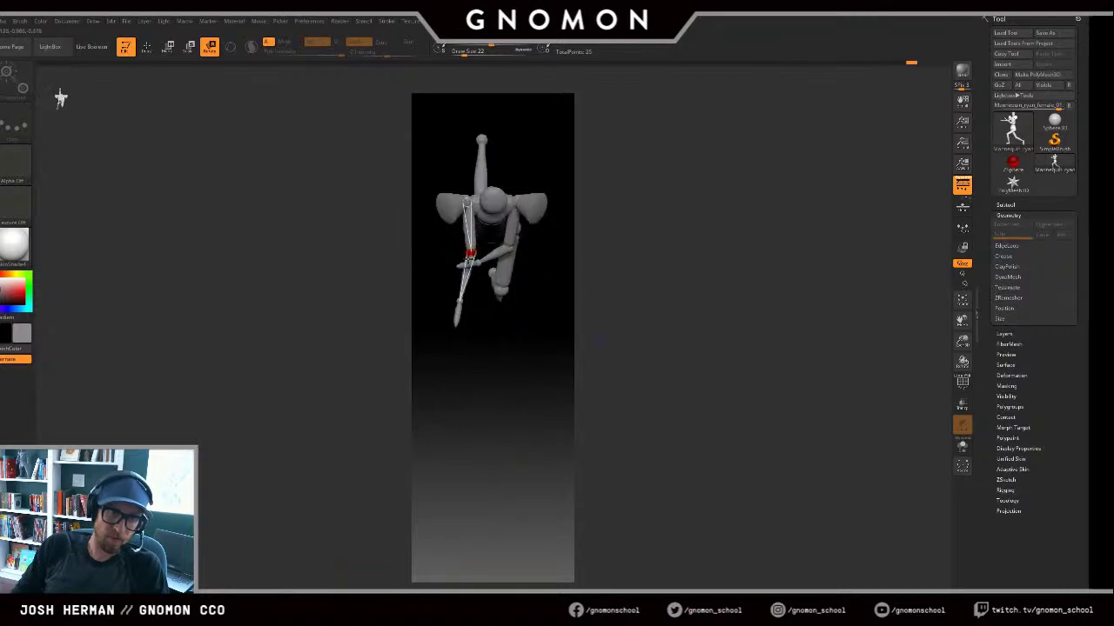
drag(459, 302, 473, 303)
drag(601, 309, 455, 273)
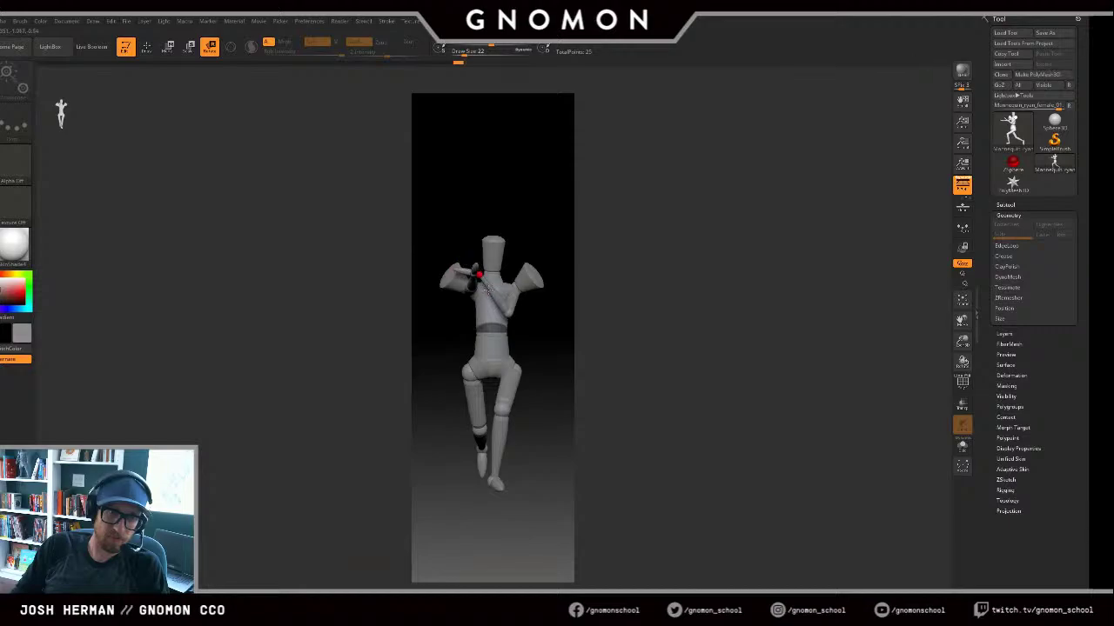
mouse_move(614, 243)
mouse_down()
mouse_move(636, 249)
mouse_move(606, 240)
mouse_up()
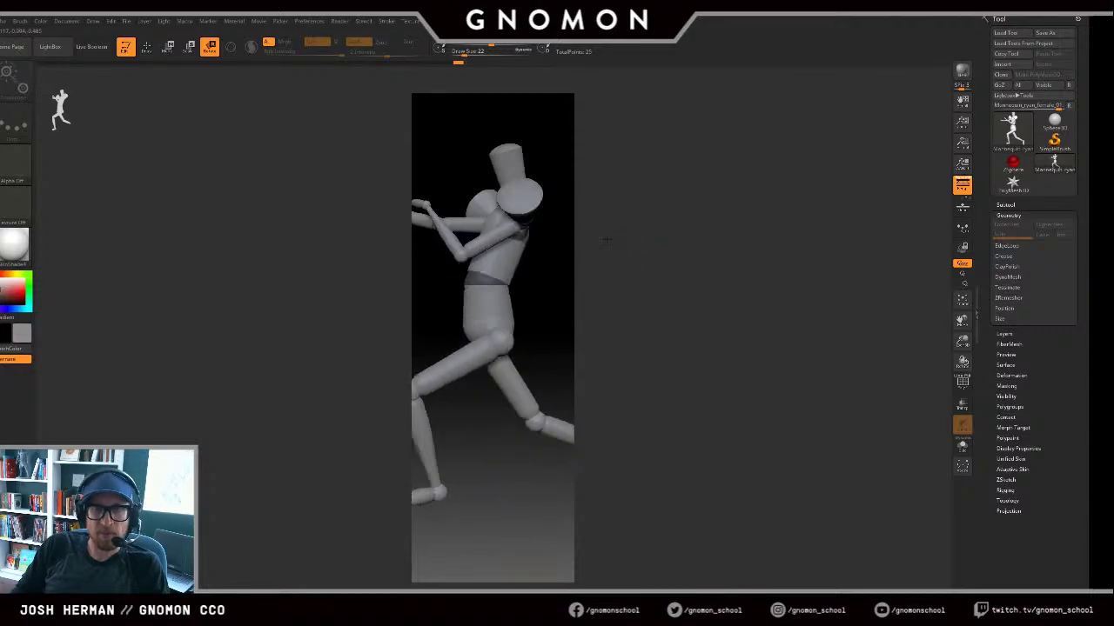
Step: Switch to the Chrome browser to look through the Samus image results for pose references, and return to ZBrush
drag(1113, 97, 578, 63)
scroll(783, 224, down, 5)
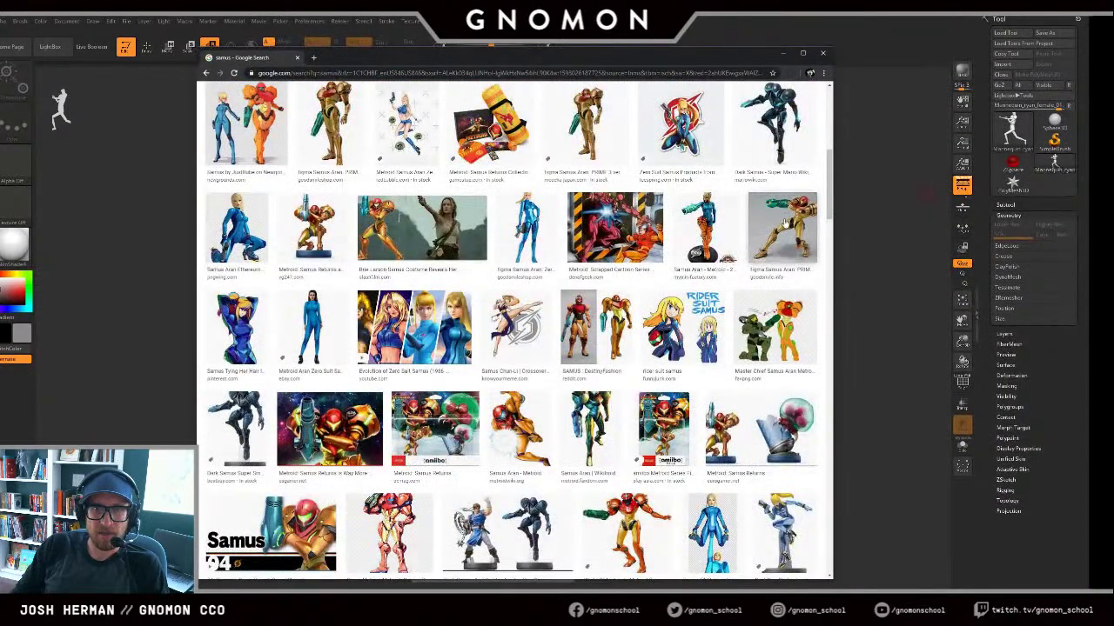
key(alt+Tab)
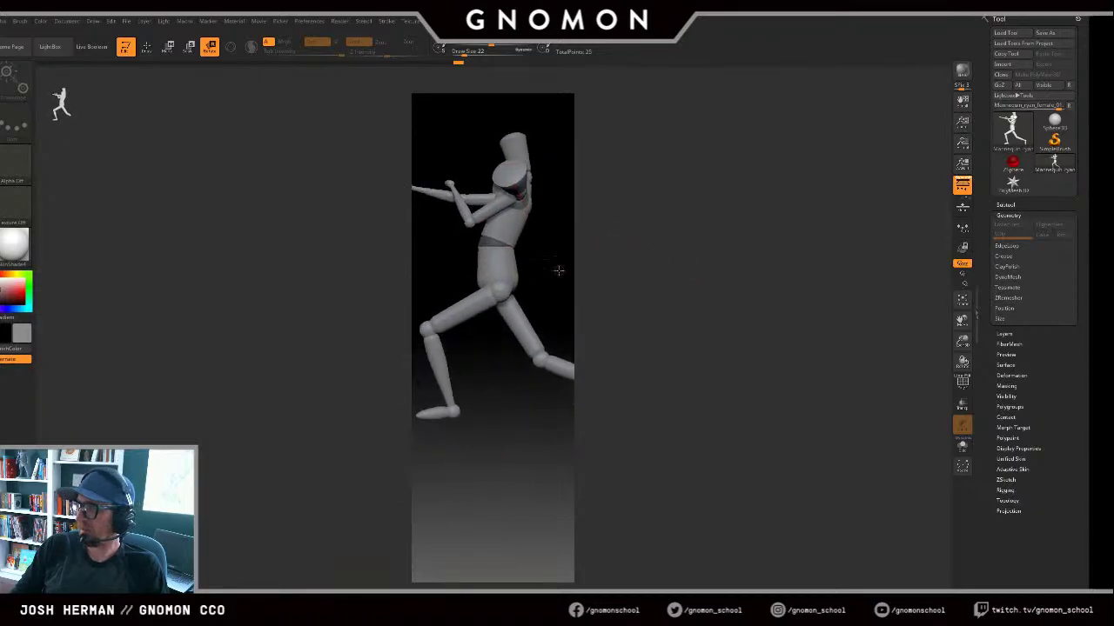
Step: Re-pose the mannequin in a leaping stance with the front thigh lifted, the rear knee bent and the torso tilted back
drag(515, 324, 355, 321)
mouse_move(462, 313)
mouse_down()
mouse_move(467, 368)
mouse_move(564, 400)
mouse_move(547, 403)
mouse_up()
drag(560, 335, 583, 321)
drag(515, 294, 499, 298)
drag(522, 254, 533, 263)
drag(471, 223, 471, 228)
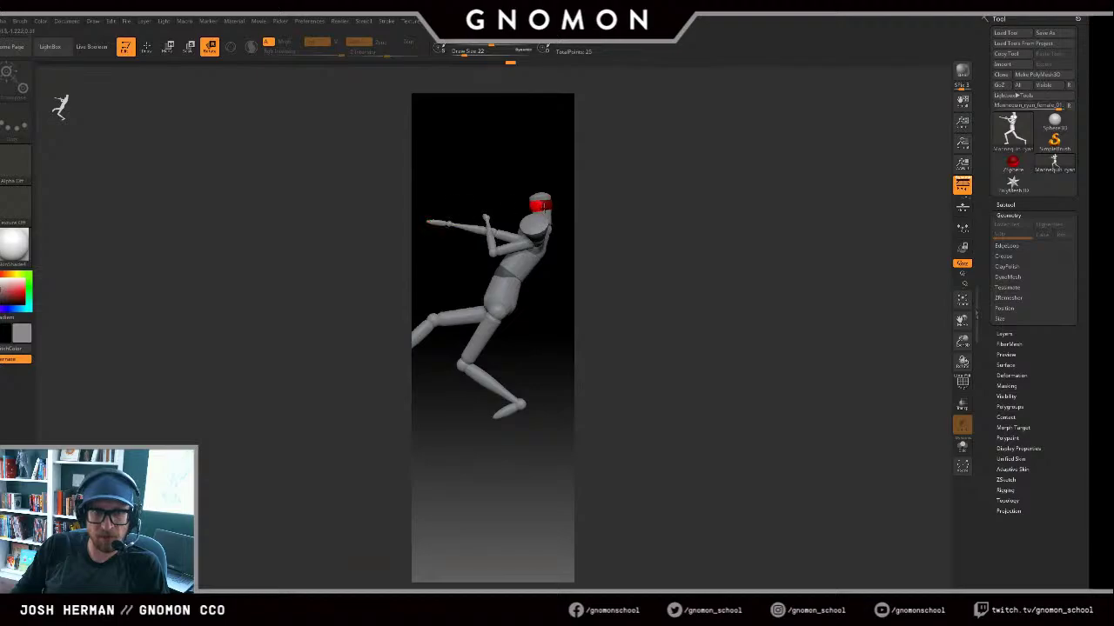
Step: Refine the leaping pose by adjusting the mannequin's hip and arm angles from several sides
drag(579, 207, 599, 337)
drag(521, 304, 530, 319)
drag(556, 364, 683, 300)
drag(455, 249, 458, 273)
drag(522, 233, 566, 291)
drag(495, 267, 581, 243)
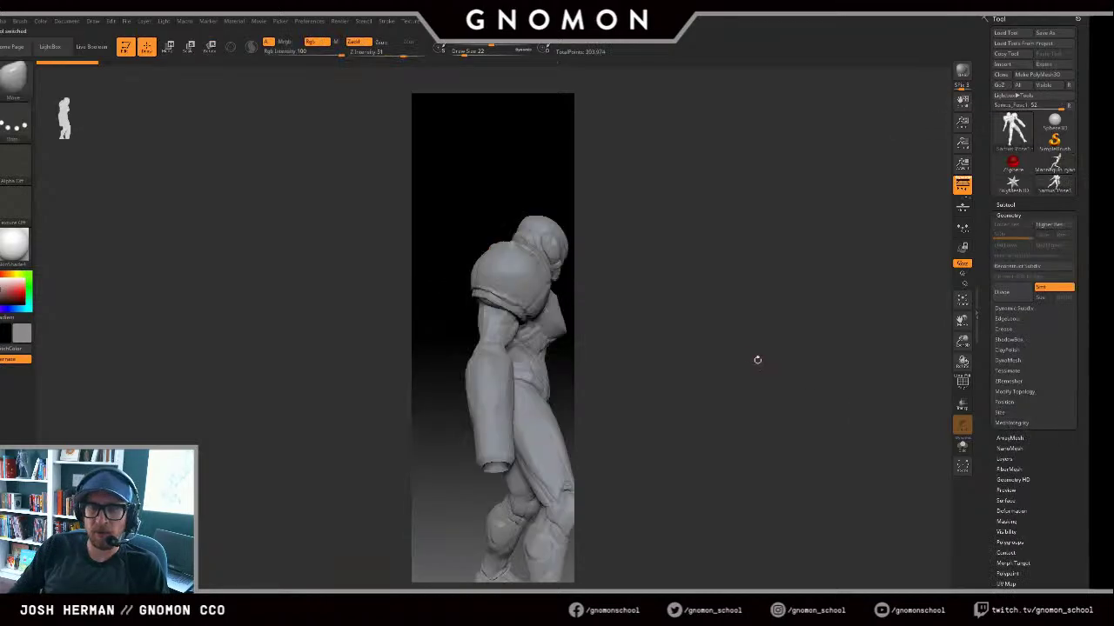
Step: Load the Samus_Pose2 and Samus_Pose3 tools, examining the posed armour figures from several angles
drag(752, 357, 905, 247)
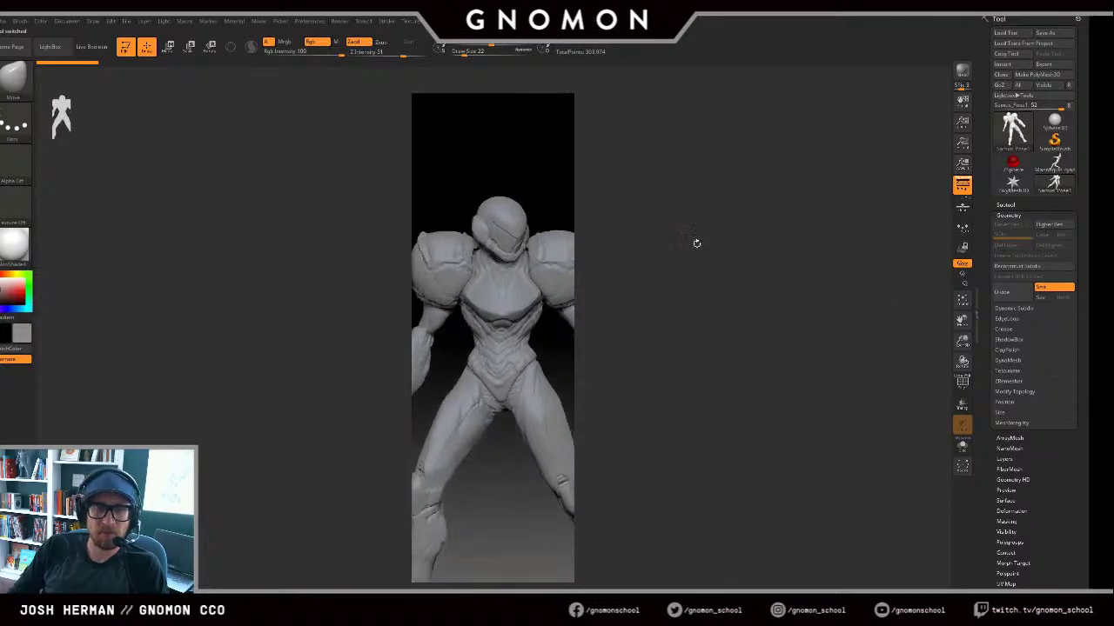
drag(696, 243, 701, 178)
drag(537, 208, 550, 213)
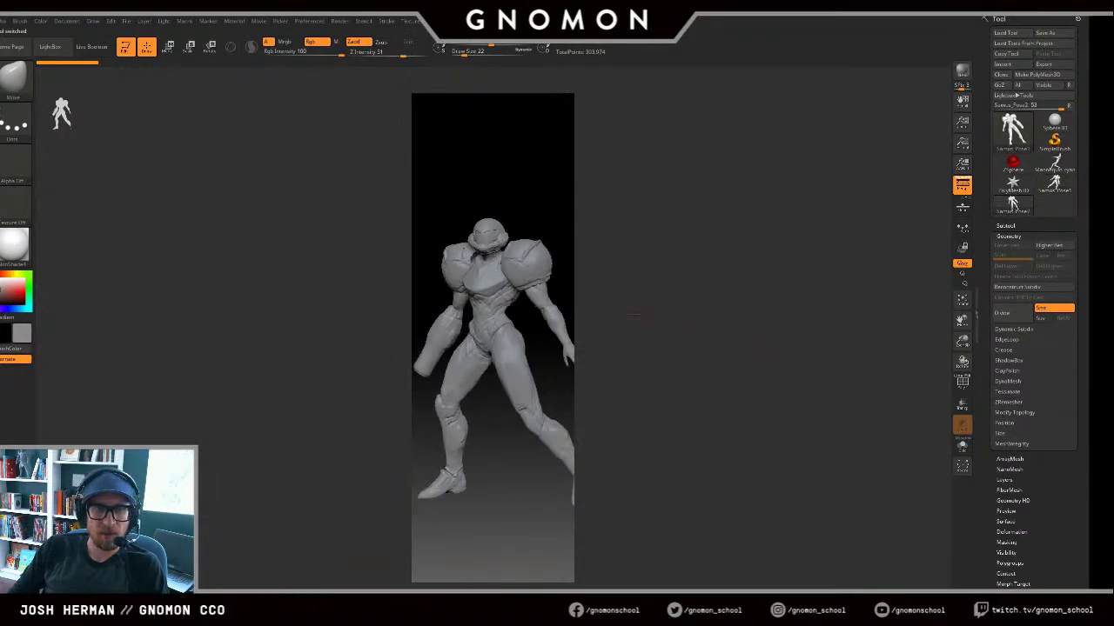
mouse_move(687, 323)
mouse_down()
mouse_move(629, 301)
mouse_move(653, 333)
mouse_move(693, 319)
mouse_up()
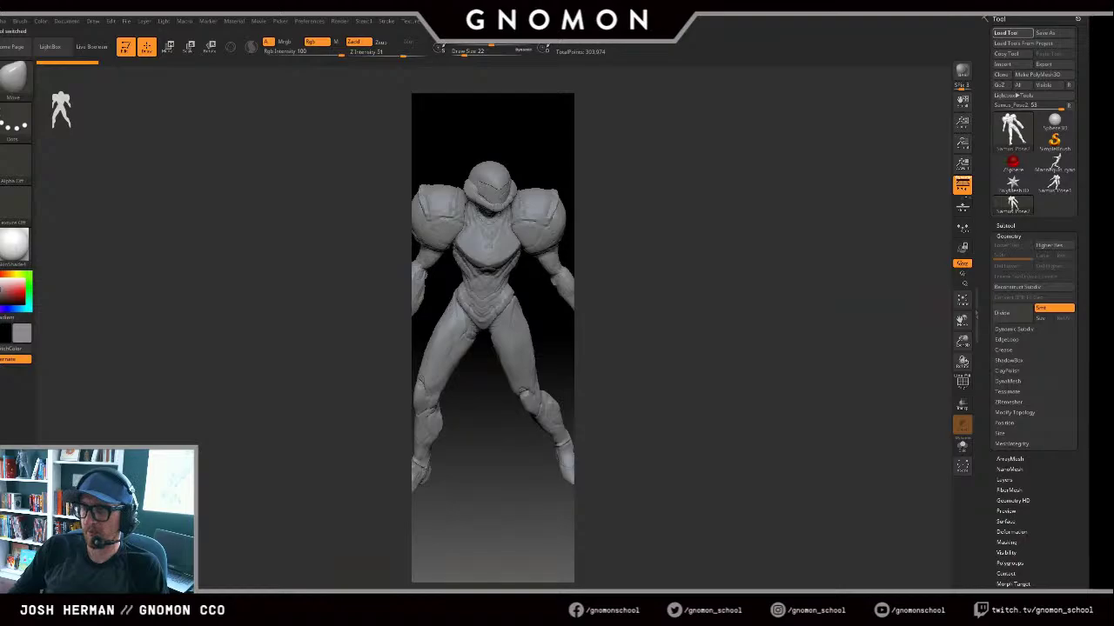
drag(820, 340, 830, 268)
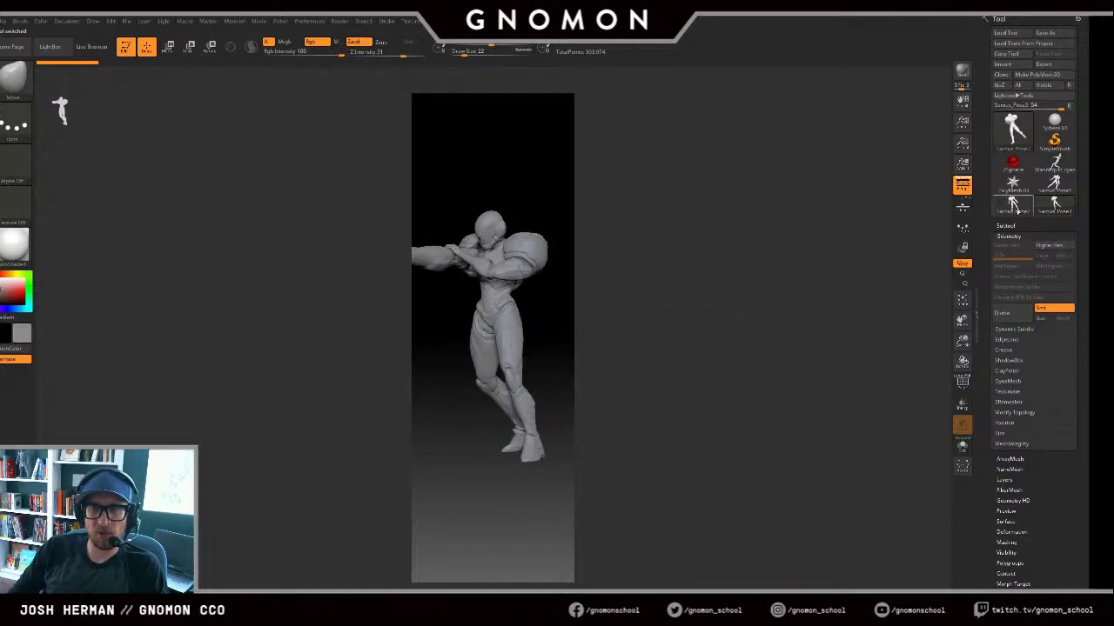
Step: Compare the full-figure silhouettes of Samus_Pose1, Samus_Pose2 and Samus_Pose3, finishing on Samus_Pose3
click(1014, 207)
click(1054, 207)
mouse_move(1002, 202)
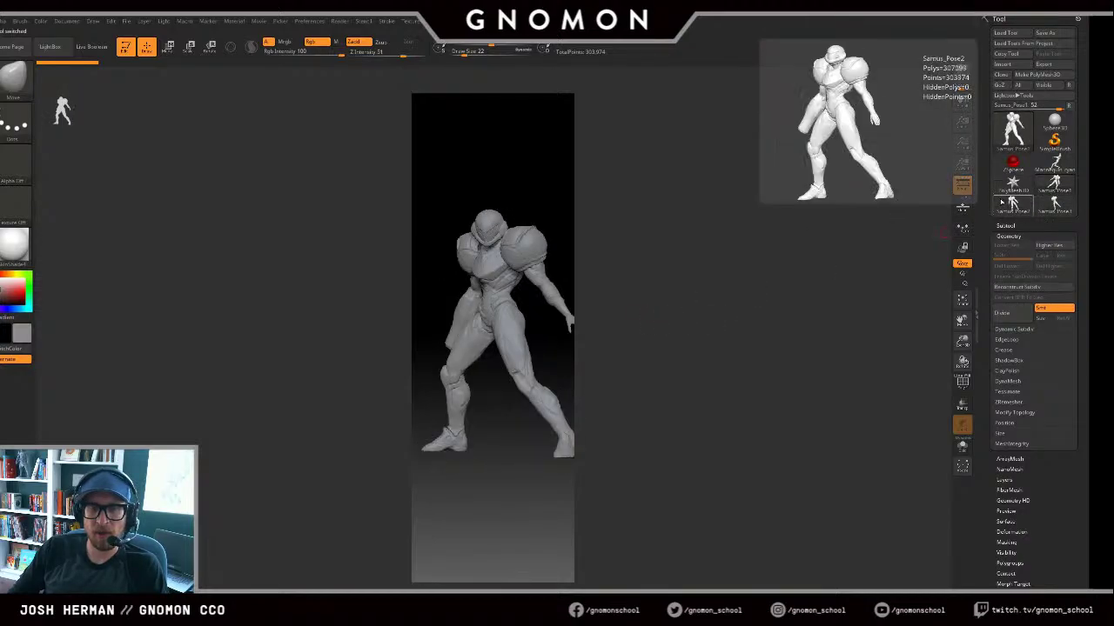
click(1053, 205)
alt+drag(821, 279, 793, 374)
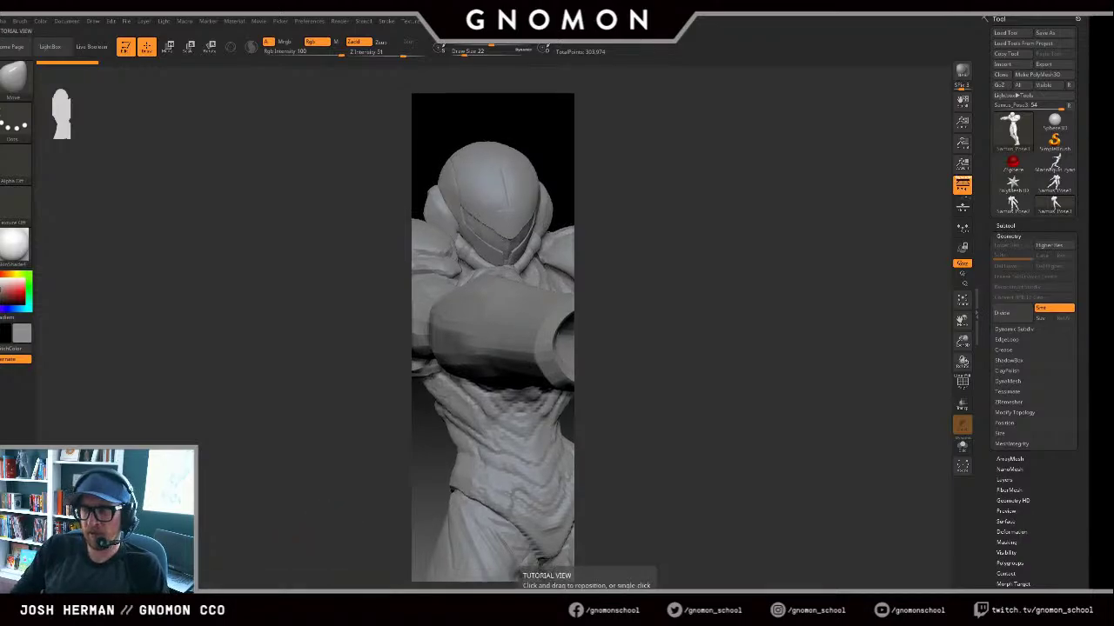
Step: Examine the helmet, shoulders and torso of the three Samus poses close up from different angles
drag(693, 493, 784, 468)
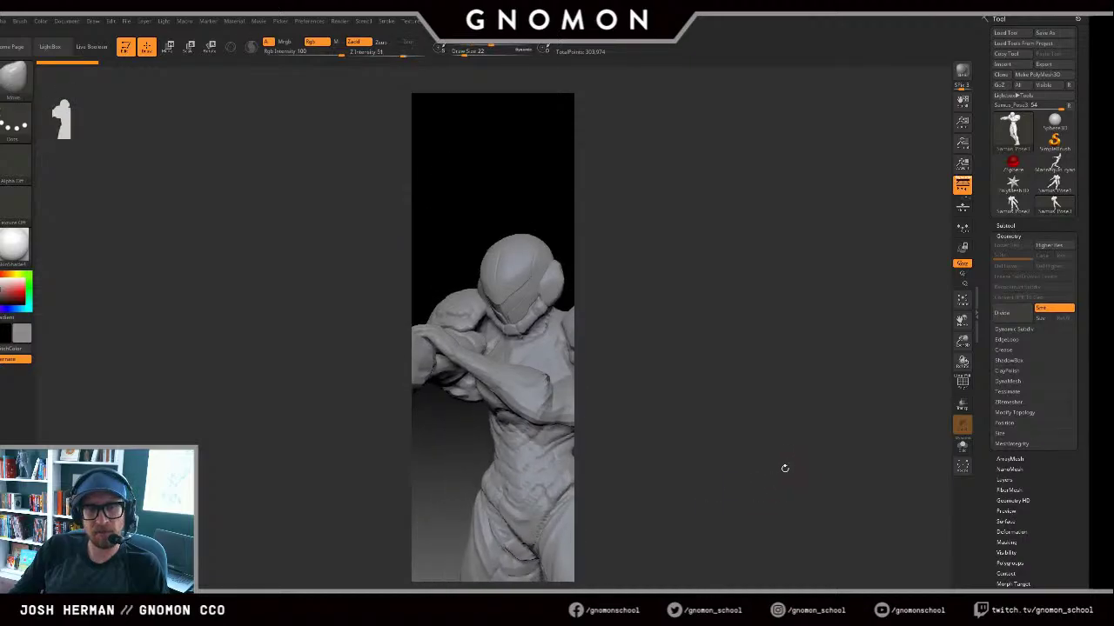
drag(733, 402, 849, 334)
click(1012, 205)
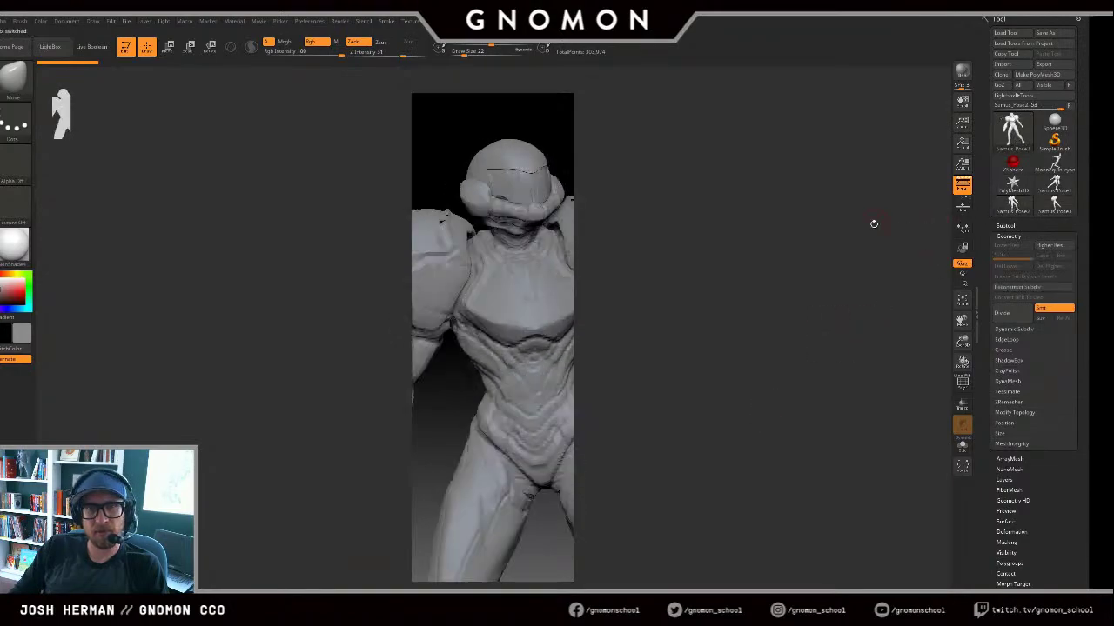
drag(854, 225, 792, 283)
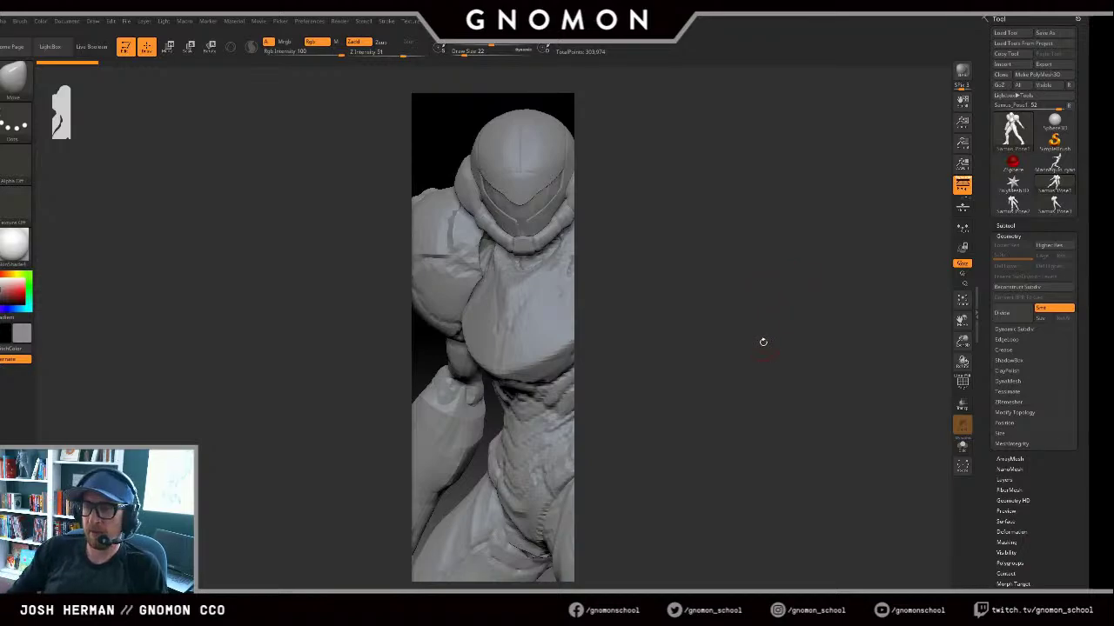
drag(762, 343, 809, 320)
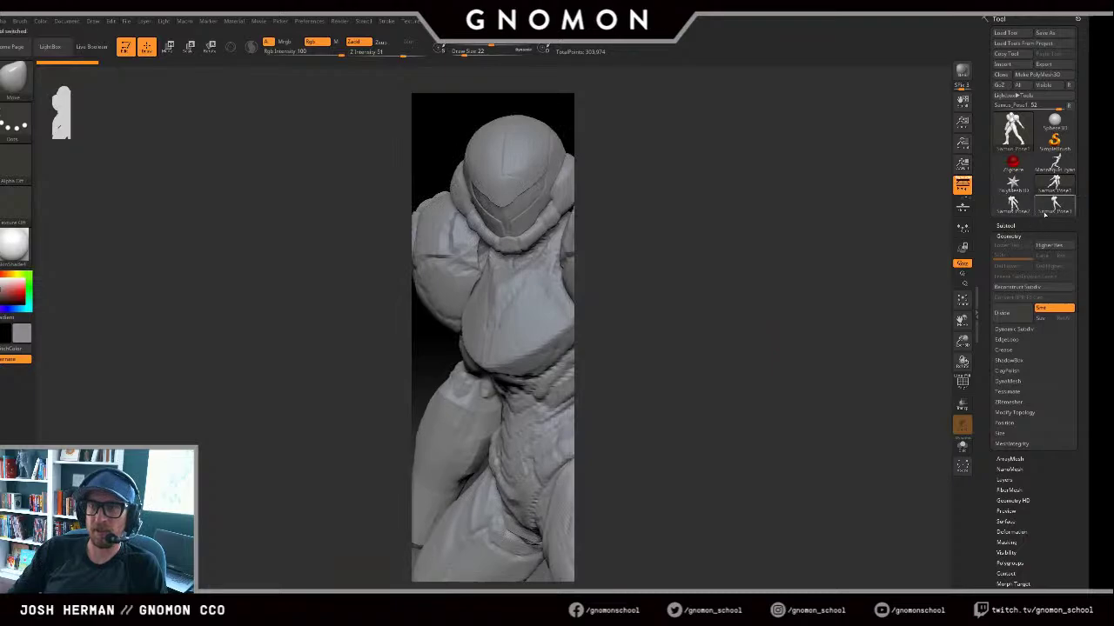
click(1011, 205)
drag(879, 209, 733, 309)
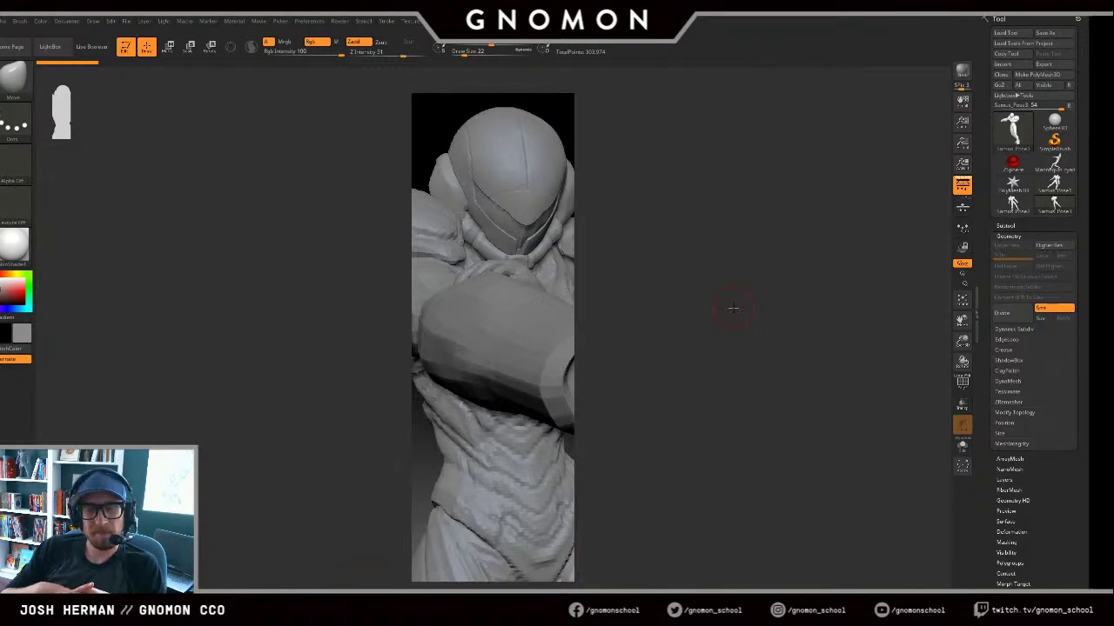
drag(733, 309, 777, 314)
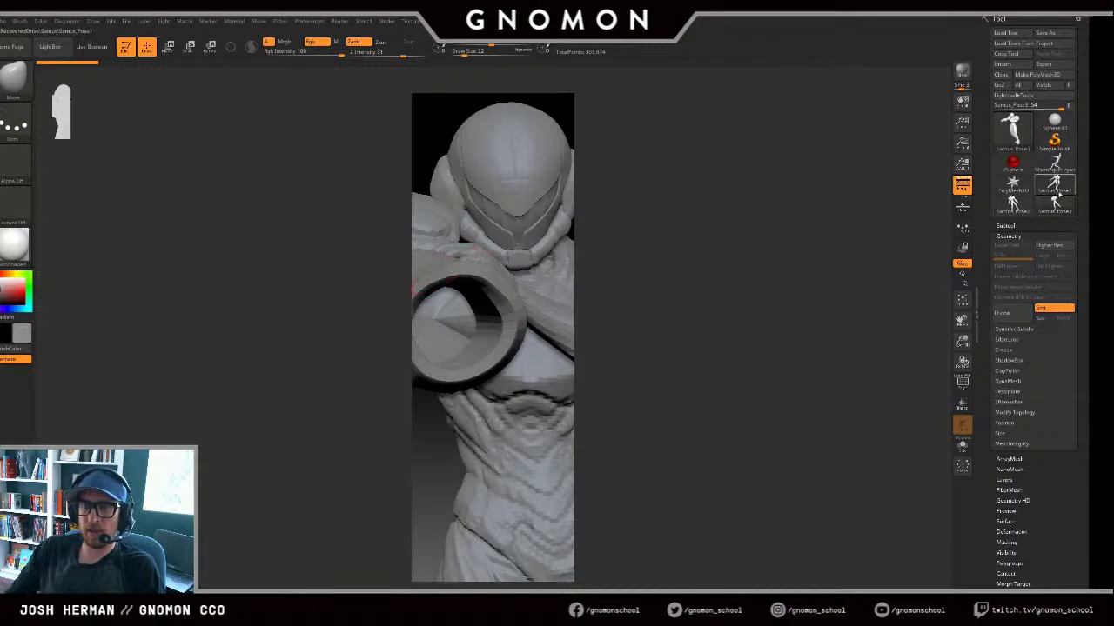
Step: Flip repeatedly between the three Samus pose tools to compare their head and upper-body attitudes from the same view
click(1010, 210)
mouse_move(823, 269)
mouse_down()
mouse_move(802, 272)
mouse_move(813, 303)
mouse_move(825, 272)
mouse_move(802, 273)
mouse_move(802, 293)
mouse_move(778, 291)
mouse_move(789, 315)
mouse_move(796, 291)
mouse_move(799, 302)
mouse_move(848, 257)
mouse_move(822, 260)
mouse_up()
click(1053, 206)
click(1063, 187)
click(1056, 210)
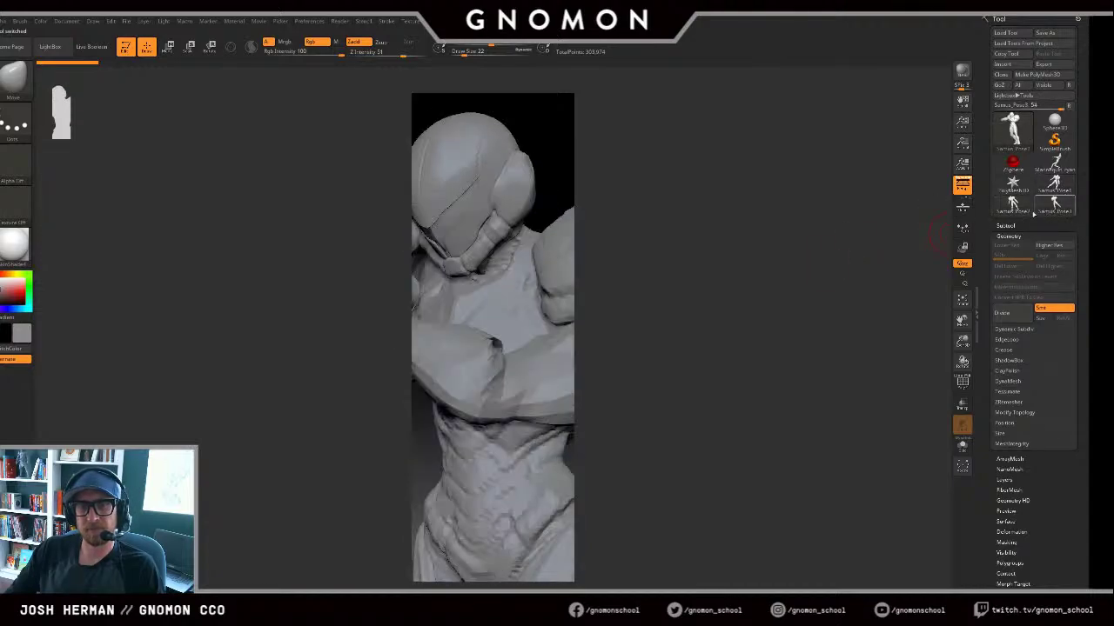
click(1024, 210)
click(1055, 189)
click(1054, 209)
click(1024, 209)
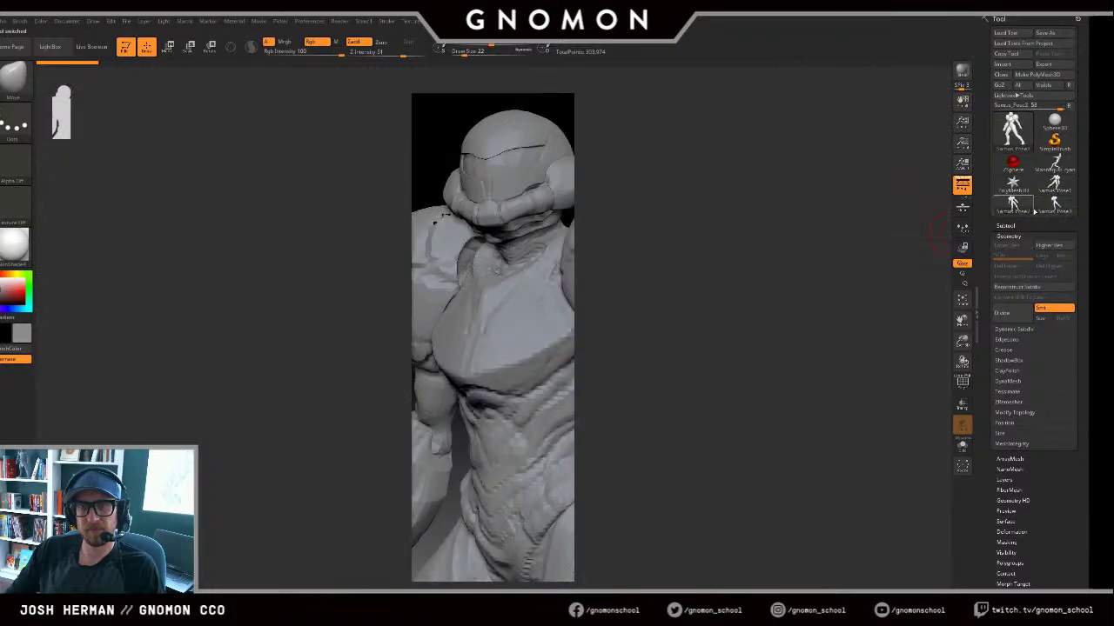
click(1053, 210)
click(1055, 188)
mouse_move(924, 212)
mouse_down()
mouse_move(890, 211)
mouse_move(922, 209)
mouse_up()
Step: Switch to the Sphere3D tool and create a new document sized to the window
click(1054, 122)
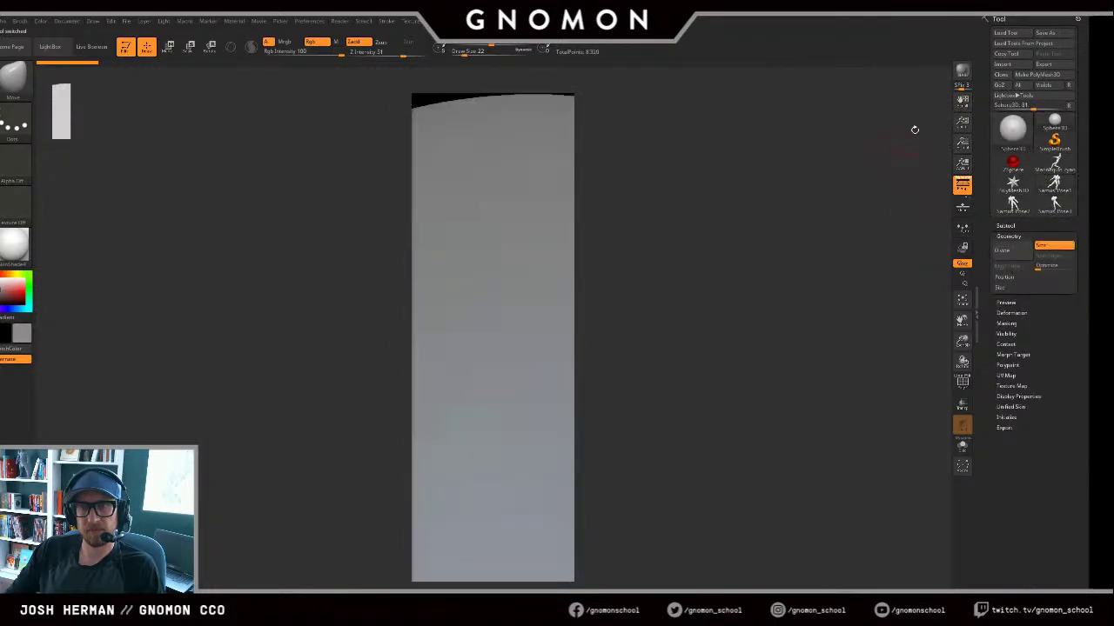
click(67, 21)
click(76, 235)
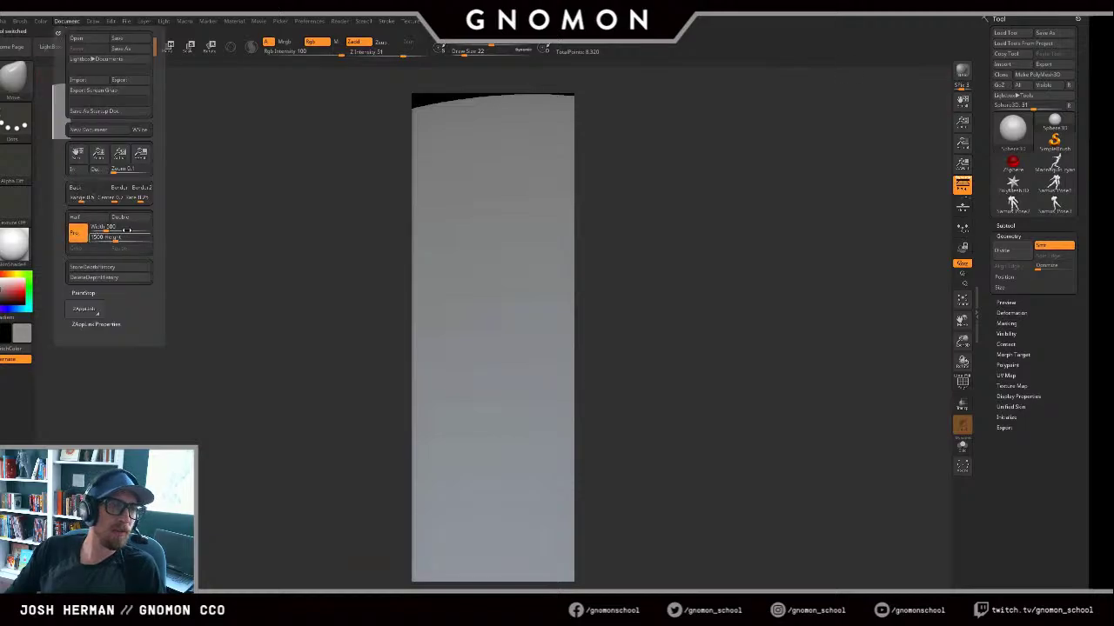
click(137, 129)
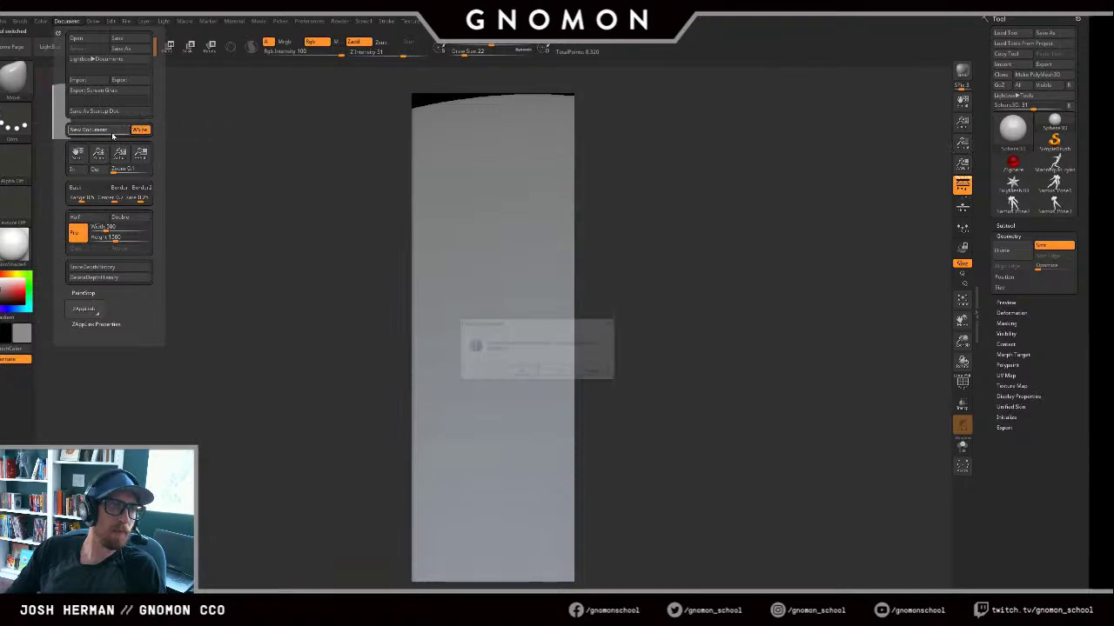
click(543, 371)
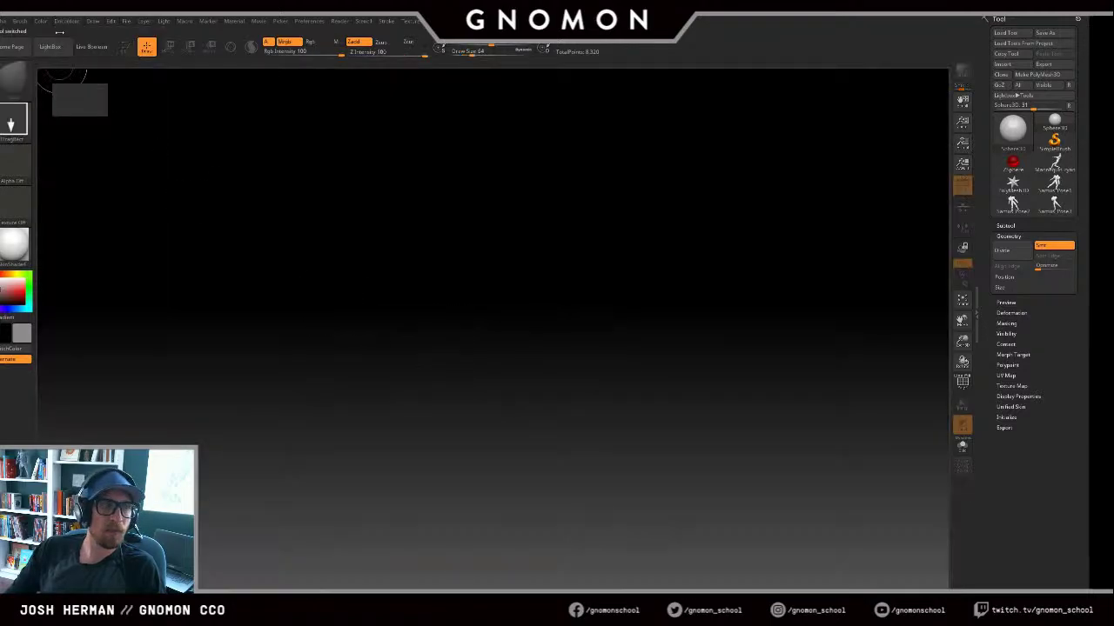
Step: Flatten the canvas background gradient to a uniform dark grey and choose a grey MatCap material
click(66, 25)
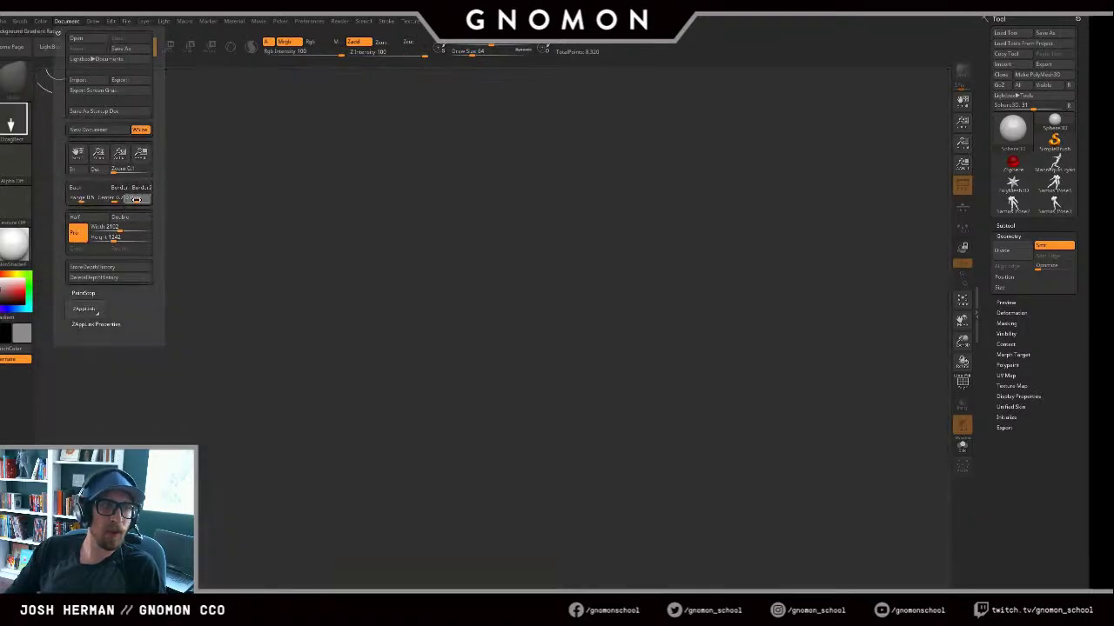
click(135, 198)
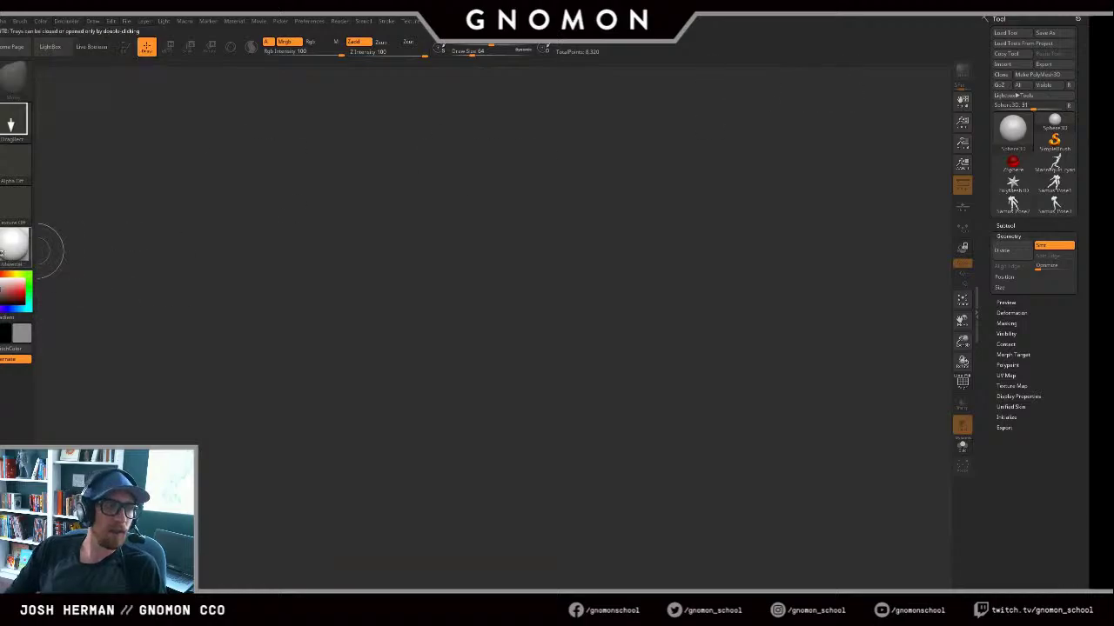
key(m)
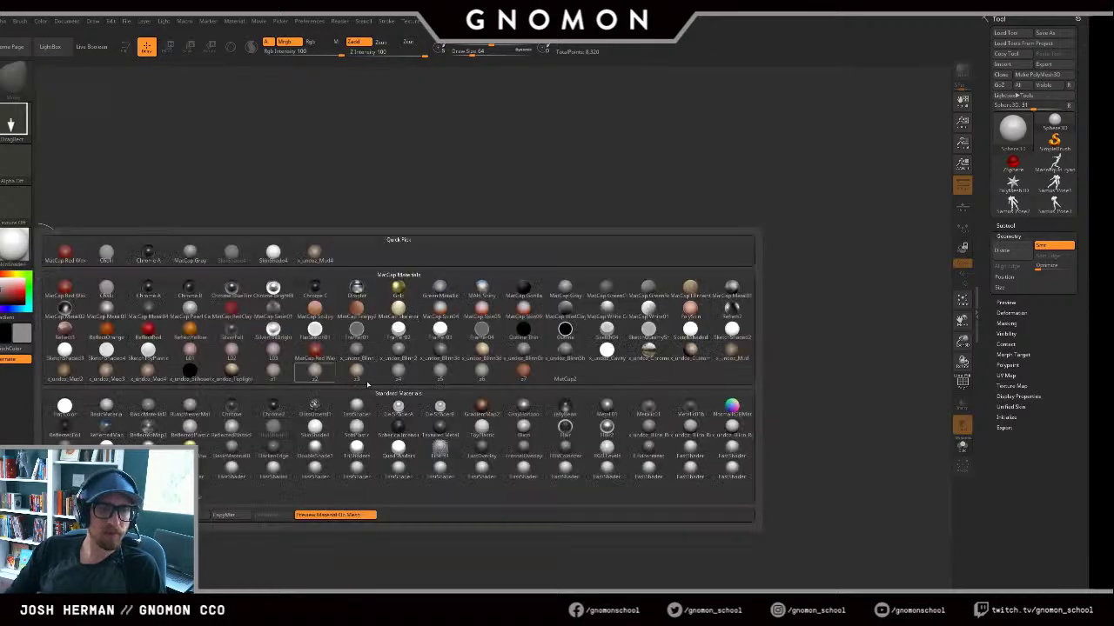
click(471, 375)
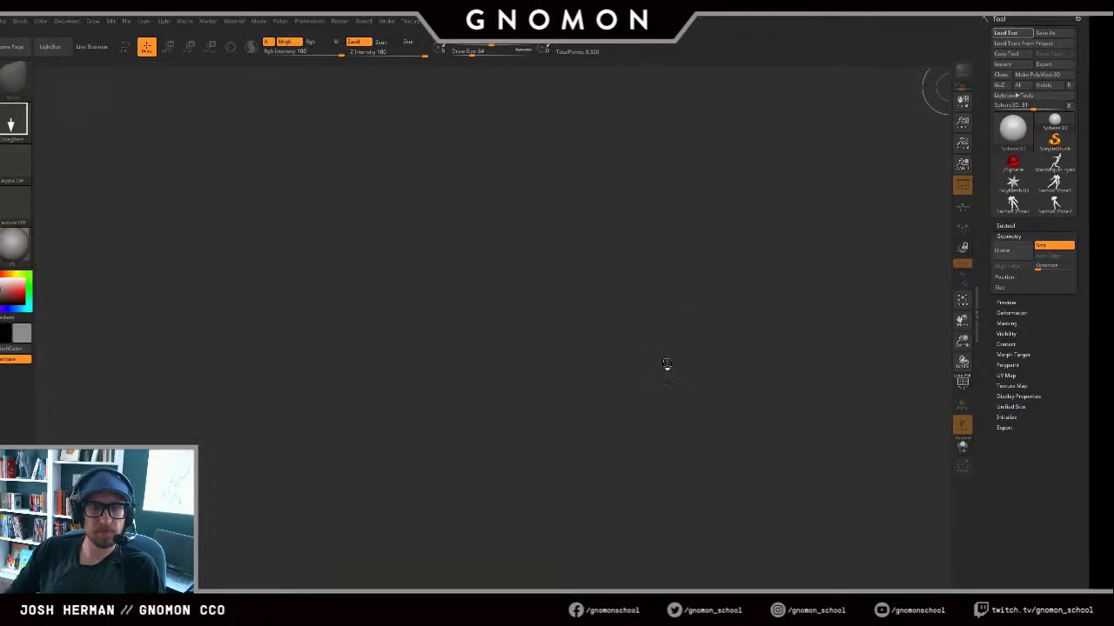
Step: Place the full-body Samus sculpt on the canvas in edit mode, frame it, and set its display color to near white
drag(674, 280, 665, 351)
key(t)
key(f)
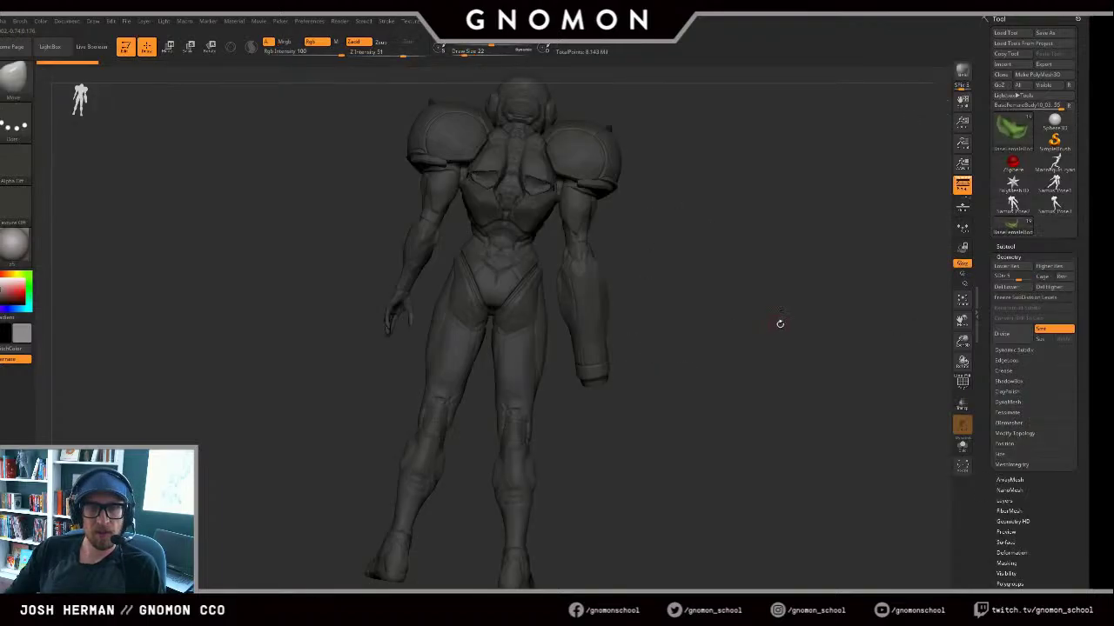
drag(755, 317, 855, 315)
click(3, 285)
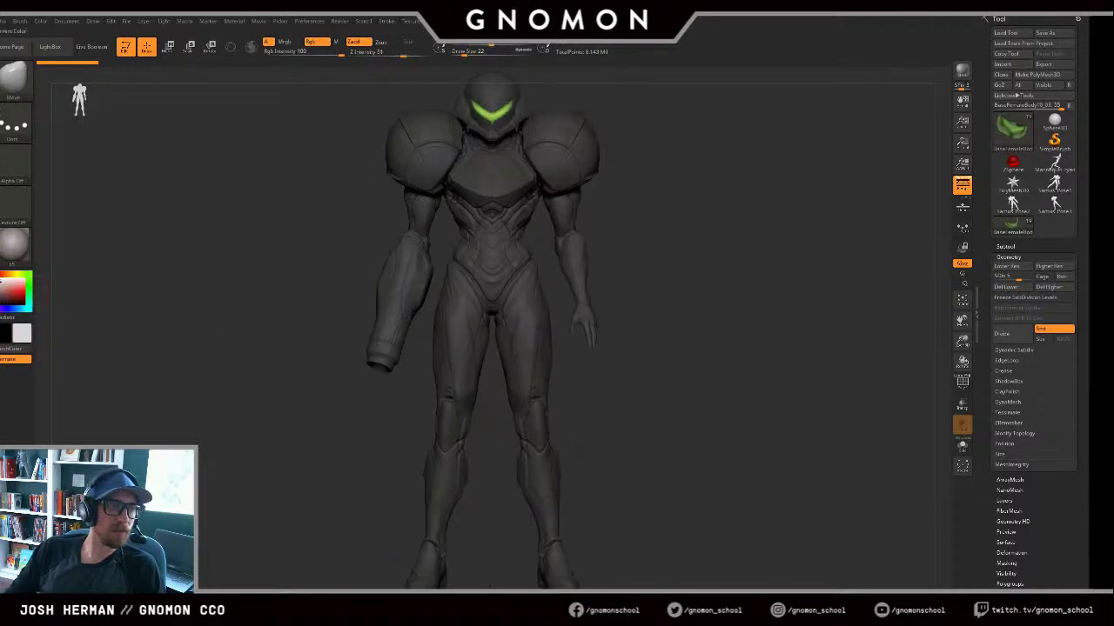
drag(91, 273, 117, 277)
click(2, 279)
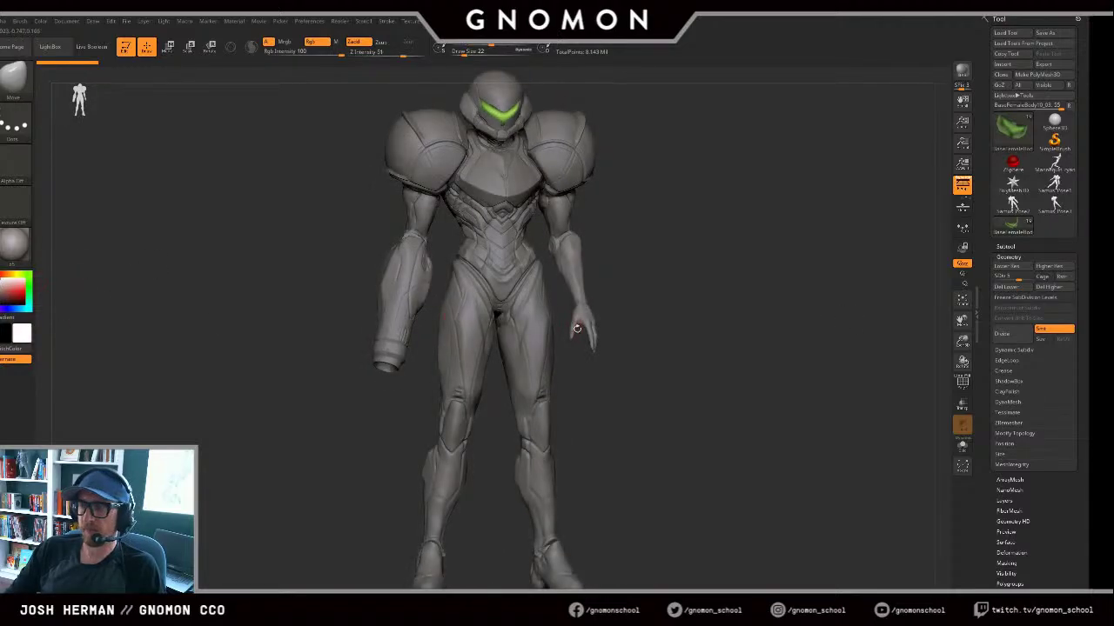
Step: Examine the helmet, shoulder armor, chest plate and abdomen of the Samus sculpt close up from the front
alt+drag(719, 371, 759, 397)
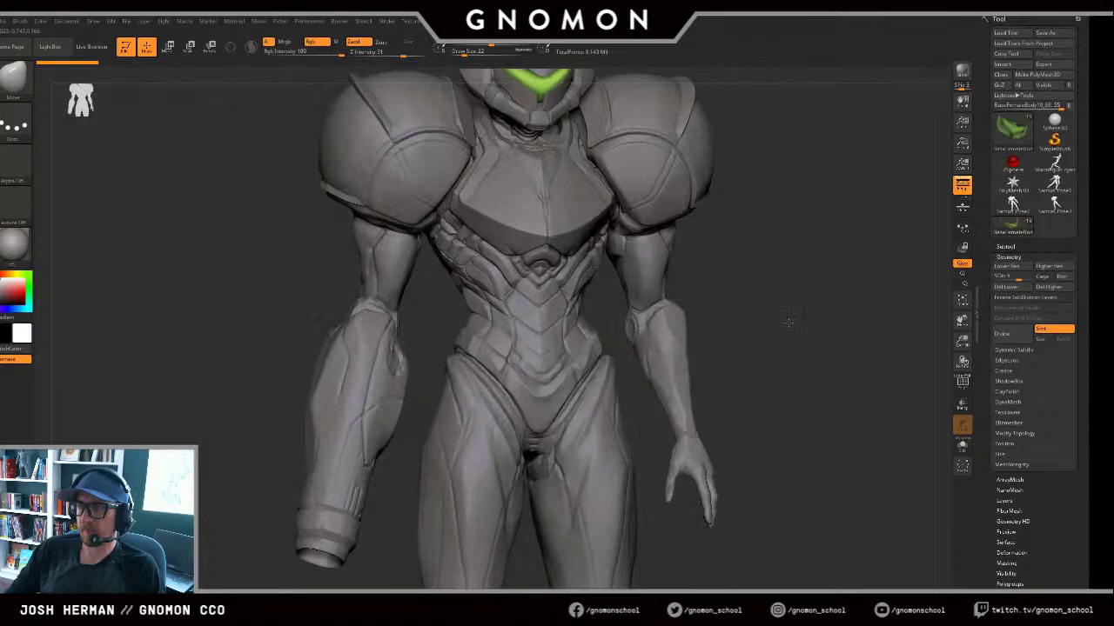
alt+drag(787, 322, 787, 370)
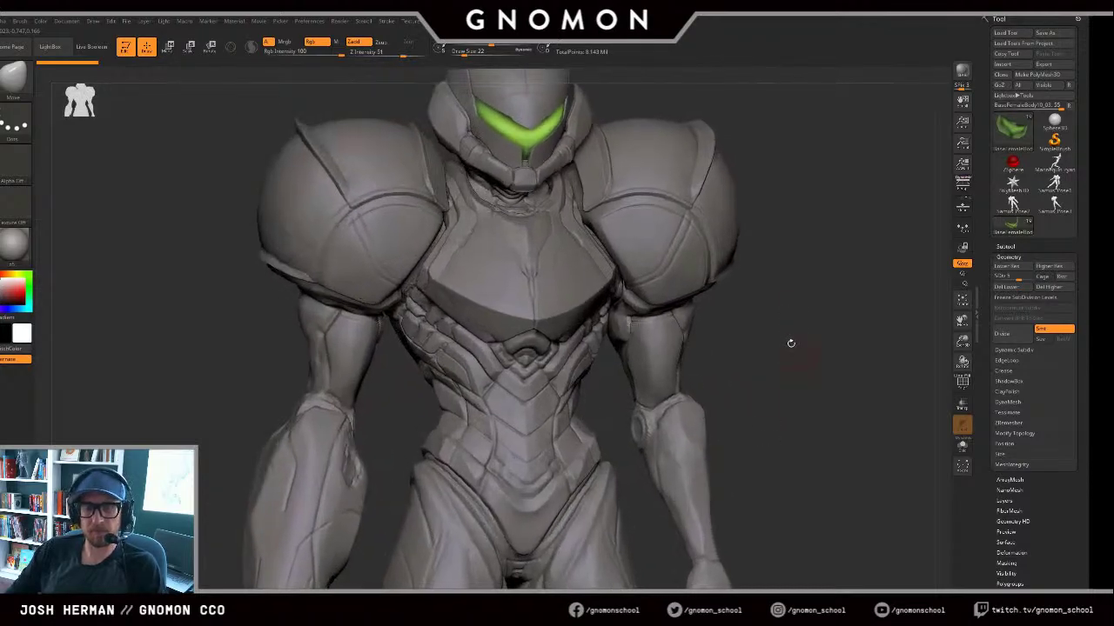
alt+drag(832, 260, 877, 365)
key(p)
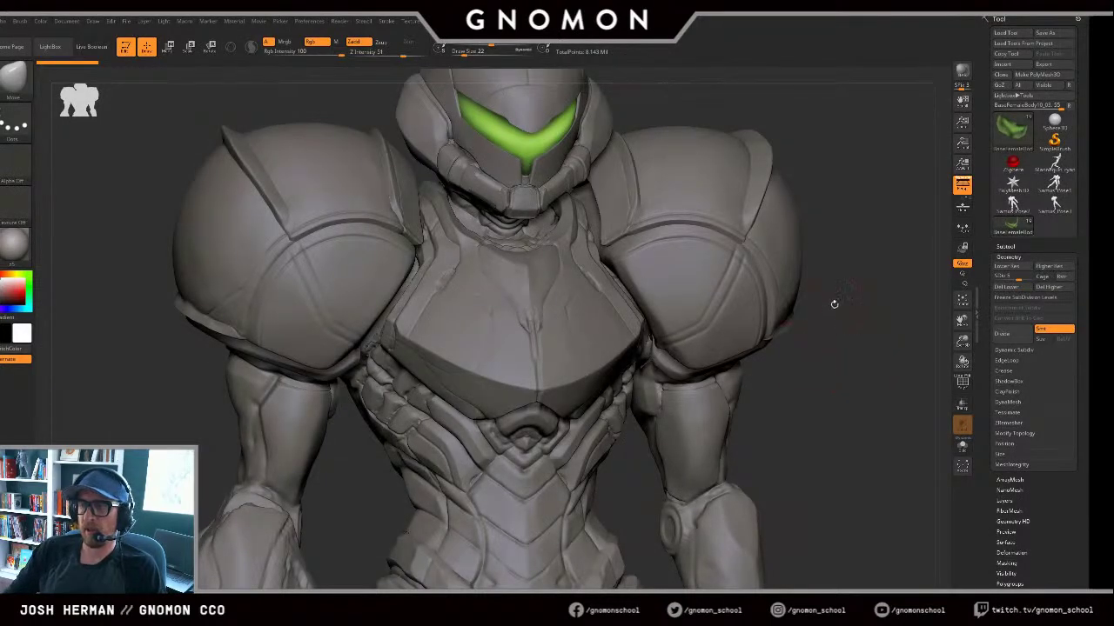
drag(834, 304, 831, 348)
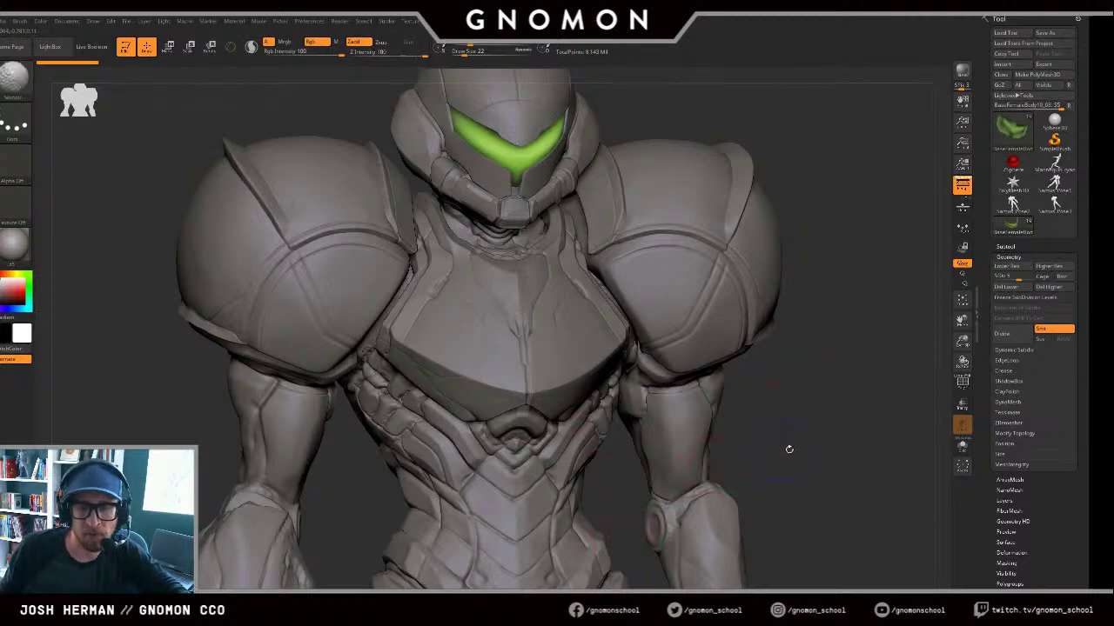
shift+drag(786, 450, 782, 418)
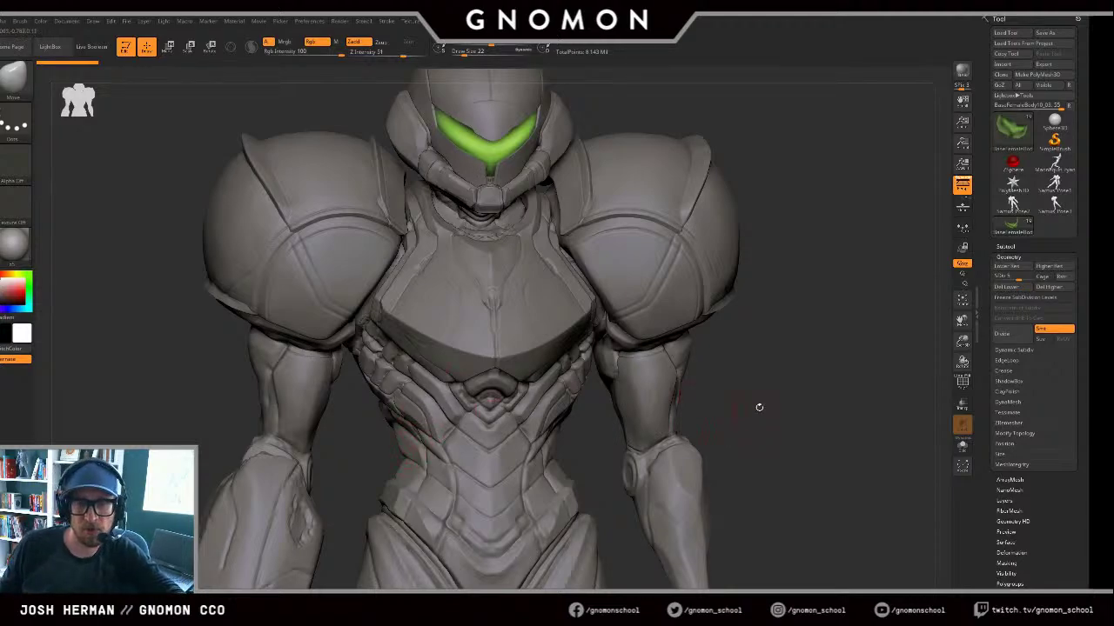
drag(758, 406, 752, 419)
Step: Make the abdomen armor the active subtool, check the figure's silhouette in black, and choose the Move brush
alt+click(448, 465)
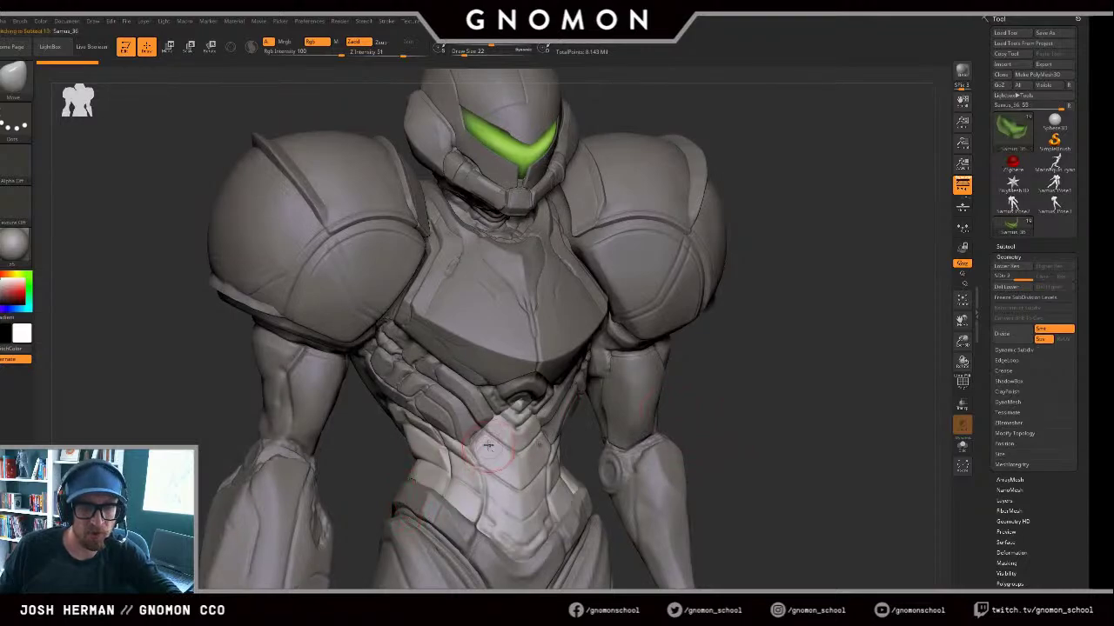
key(v)
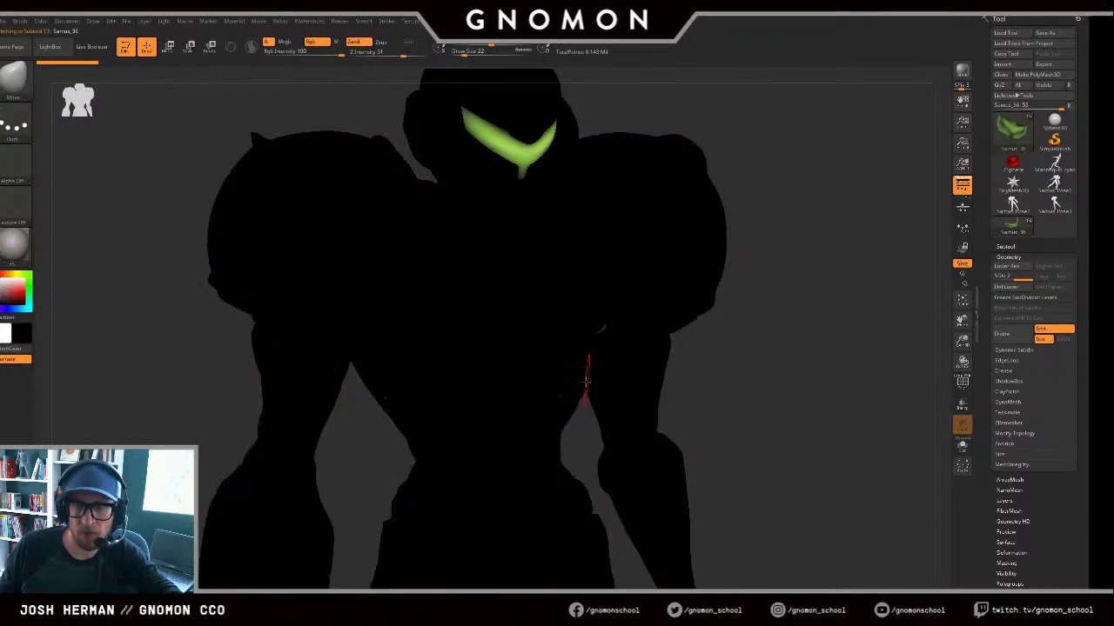
mouse_move(719, 391)
mouse_down()
mouse_move(736, 388)
mouse_move(719, 395)
mouse_up()
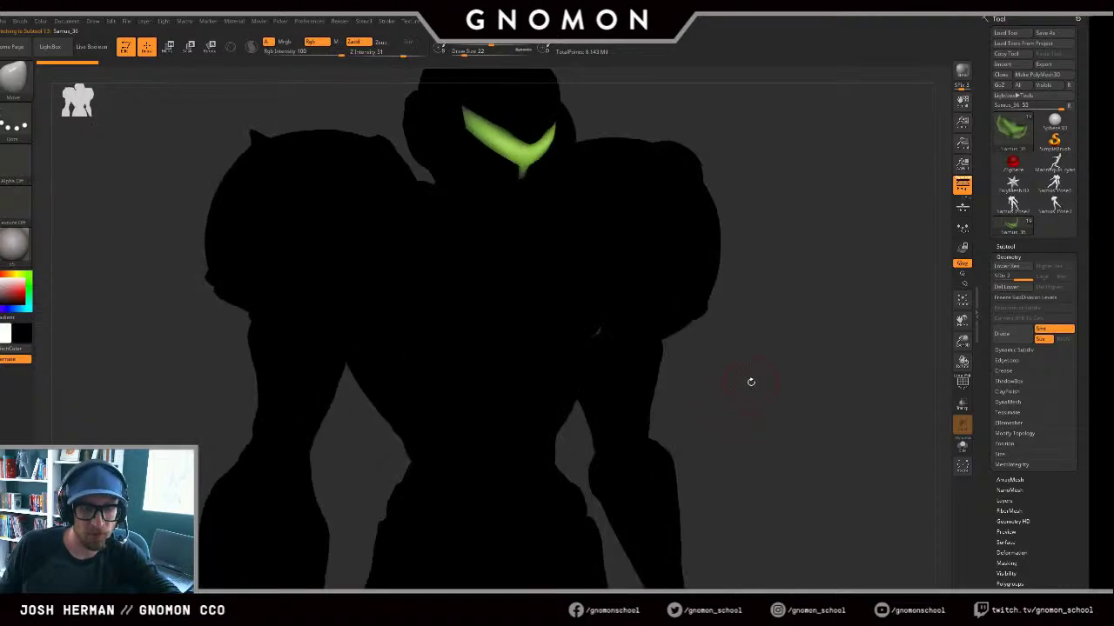
key(v)
key(b)
key(m)
key(v)
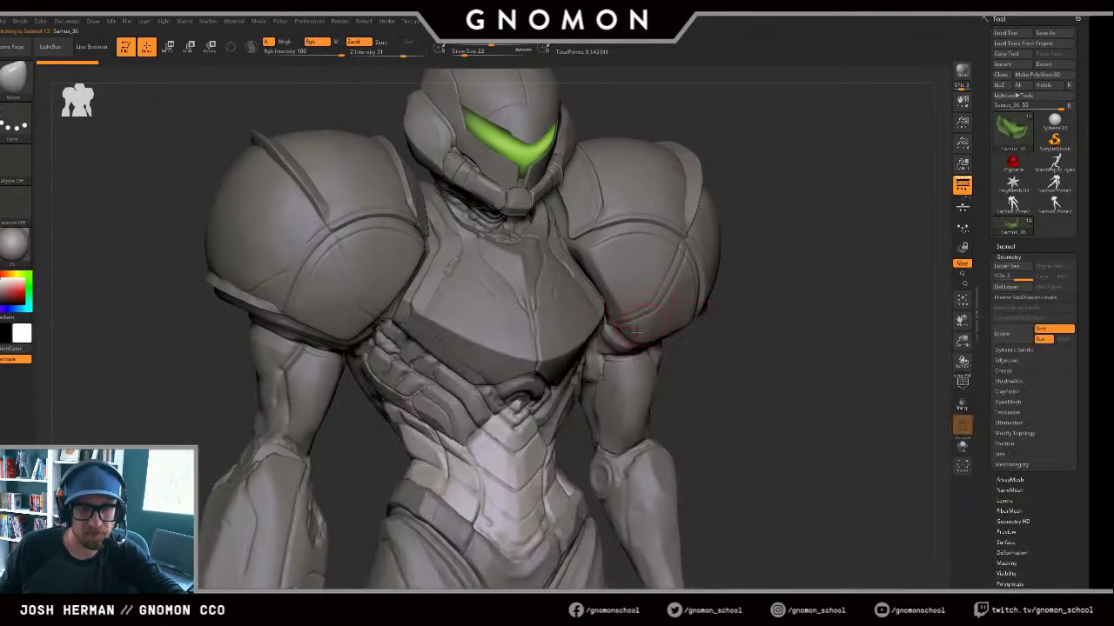
Step: Polish the side plates of the abdomen with the hPolish brush, reduce the draw size to 9, and smooth the surface
key(b)
key(h)
key(p)
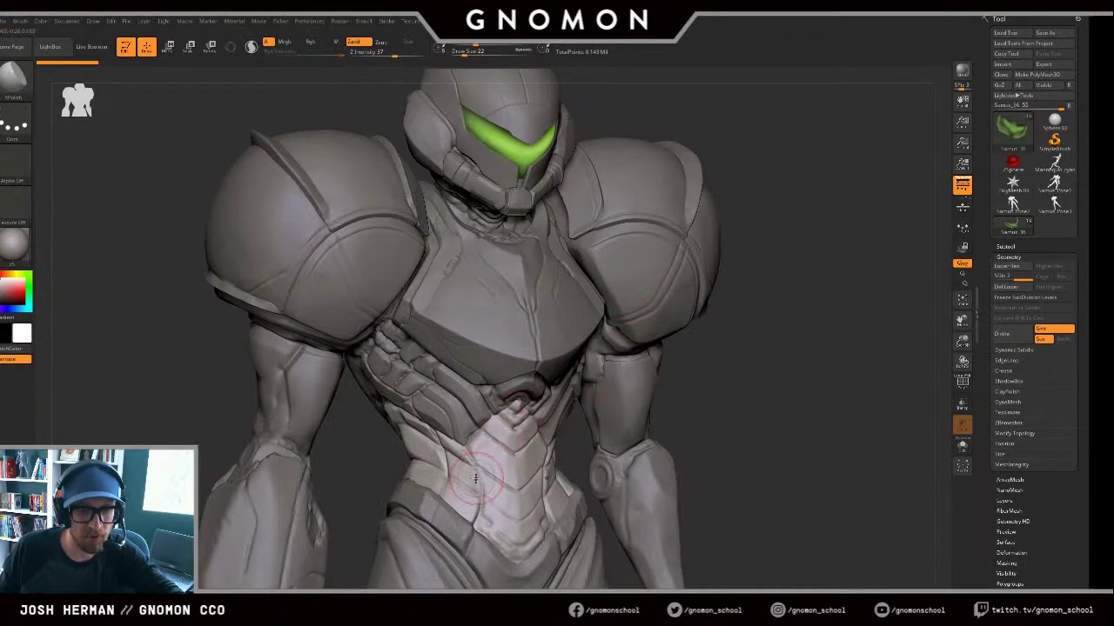
alt+click(460, 459)
key(s)
drag(460, 458, 458, 459)
drag(452, 454, 455, 475)
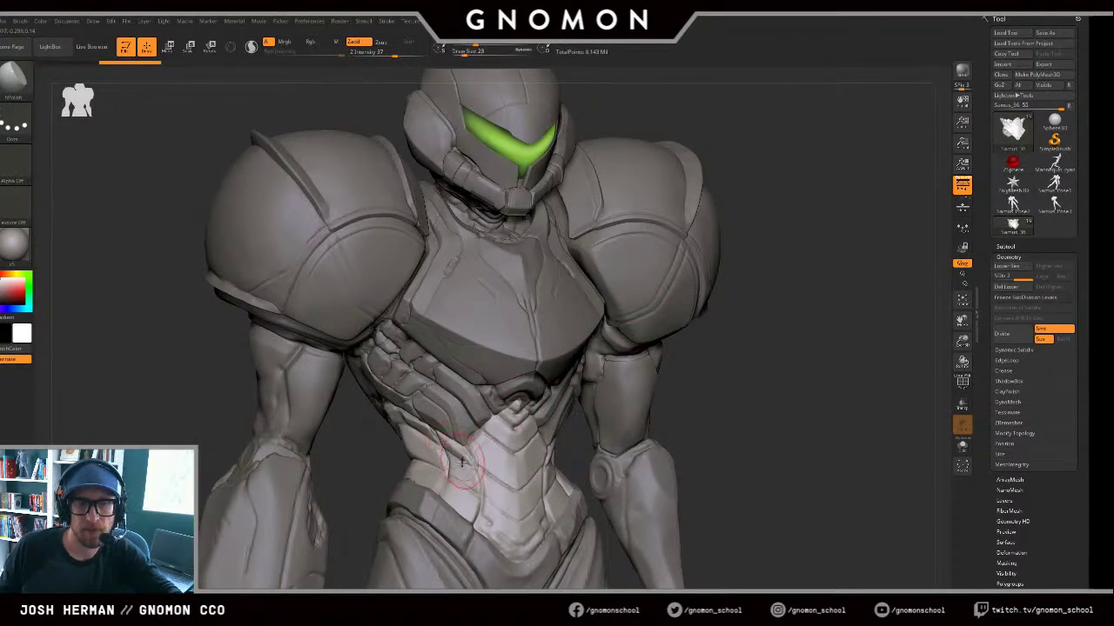
key(bracketleft)
key(bracketleft)
key(bracketleft)
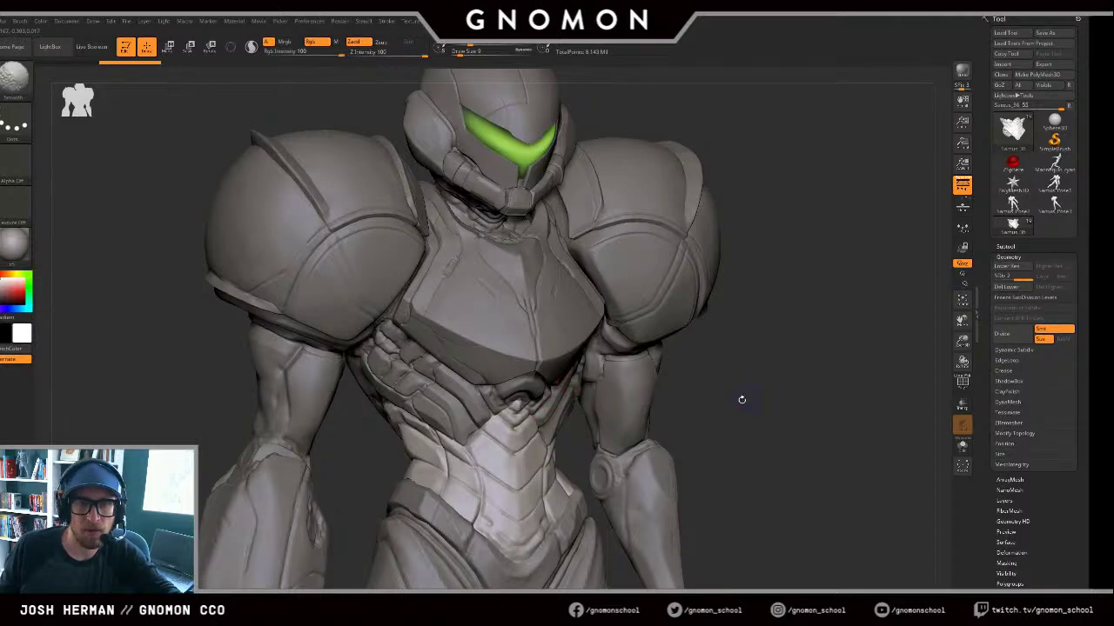
shift+drag(740, 393, 803, 417)
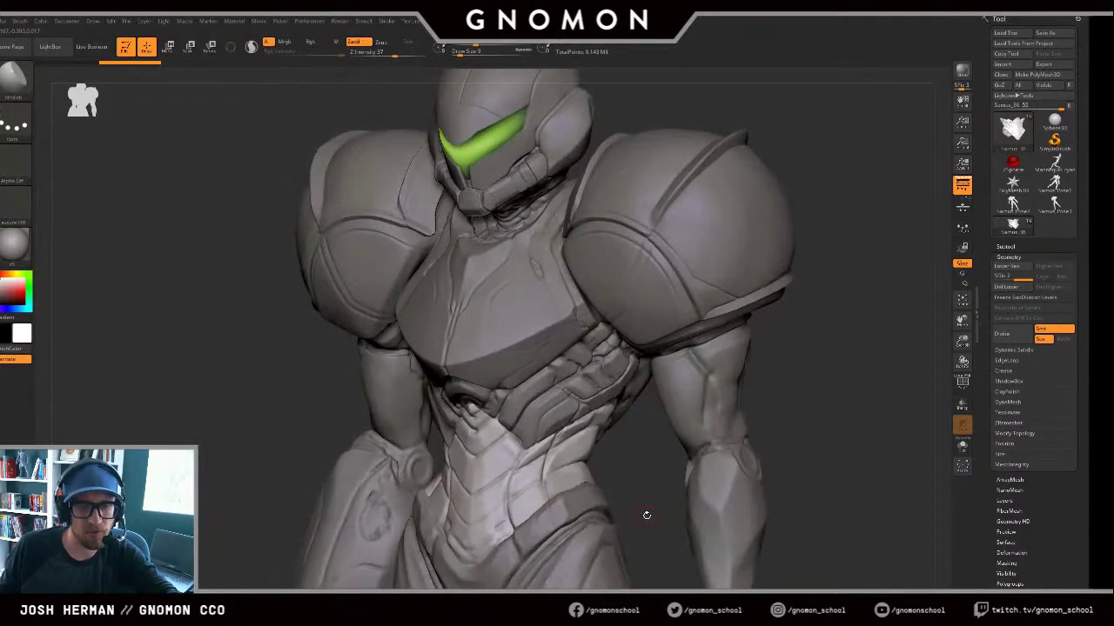
Step: Carve a crease down the side edge of the central abdomen plates with the DamStandard brush at draw size 7
drag(644, 517, 634, 455)
key(b)
key(d)
key(s)
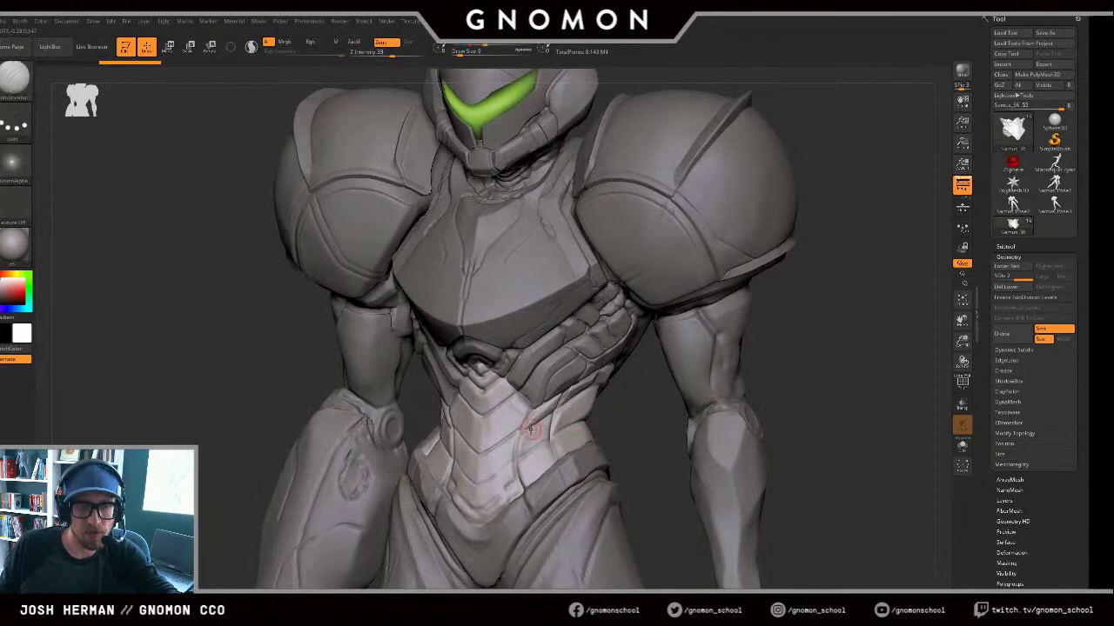
key(s)
mouse_move(532, 427)
mouse_down()
mouse_move(511, 451)
mouse_move(516, 480)
mouse_move(526, 501)
mouse_move(547, 507)
mouse_up()
shift+drag(645, 494, 616, 498)
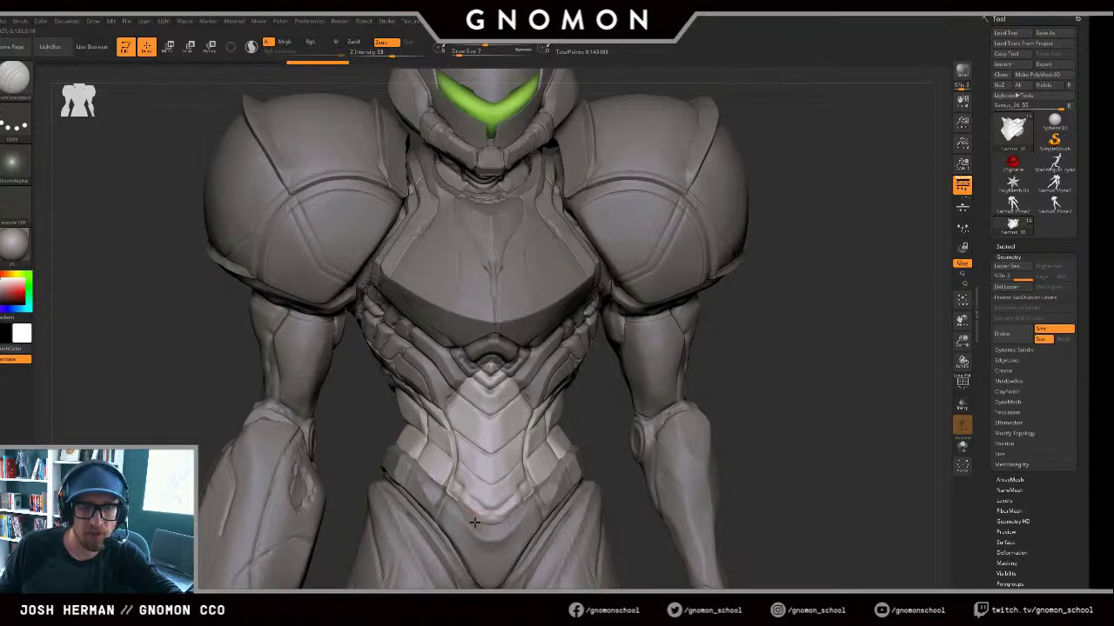
Step: Turn on symmetry and sharpen the V-shaped creases of the lower abdomen plates, undoing the unwanted stroke
key(x)
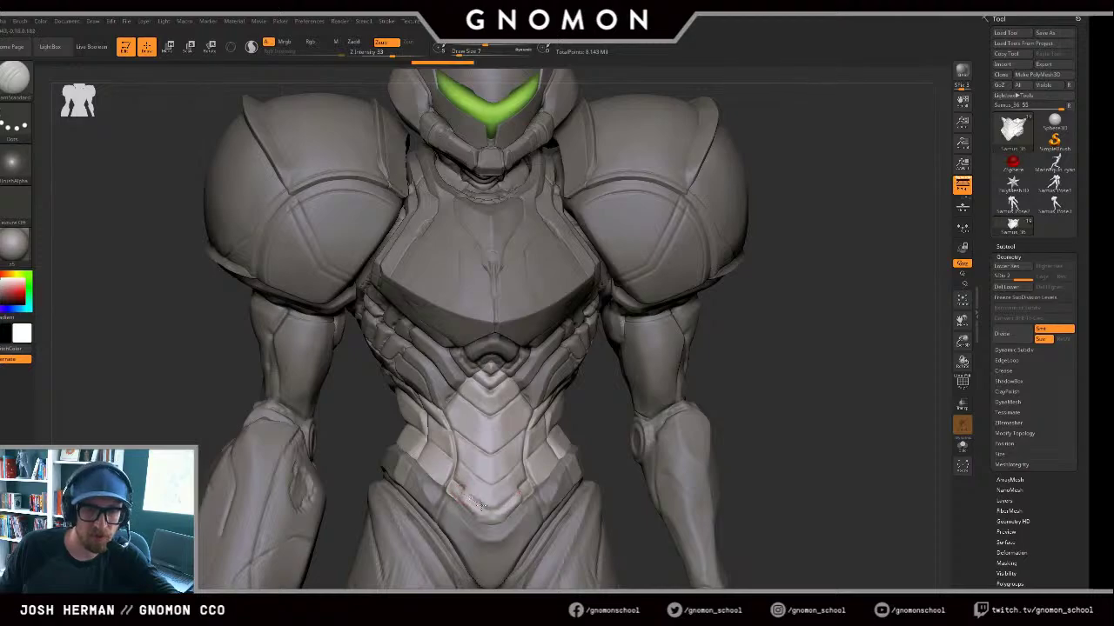
mouse_move(456, 489)
mouse_down()
mouse_move(501, 523)
mouse_move(522, 510)
mouse_up()
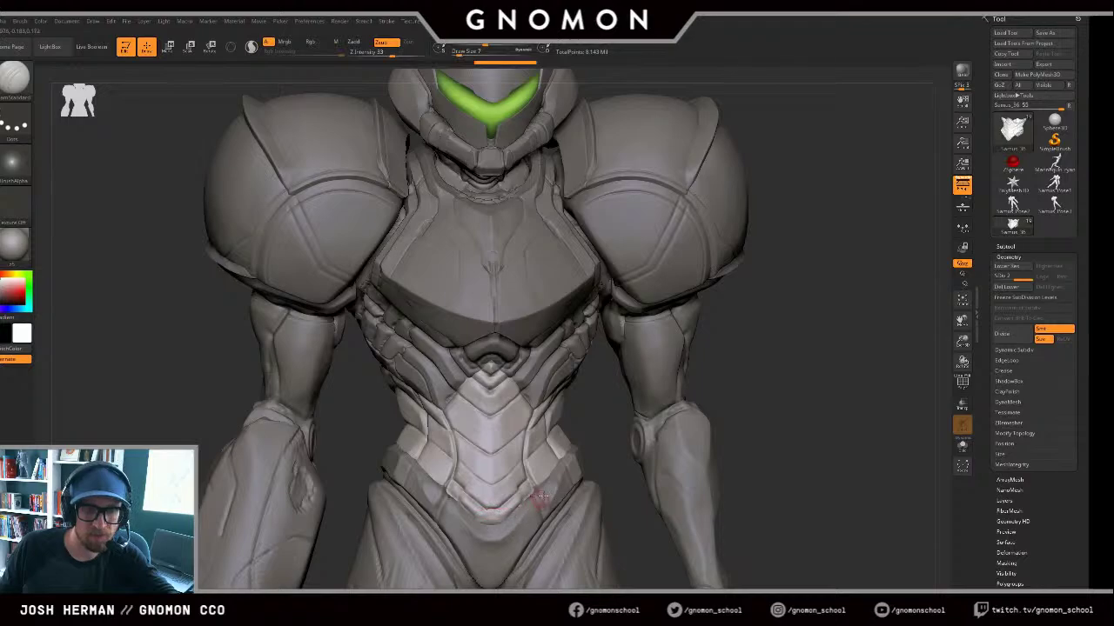
drag(578, 449, 545, 455)
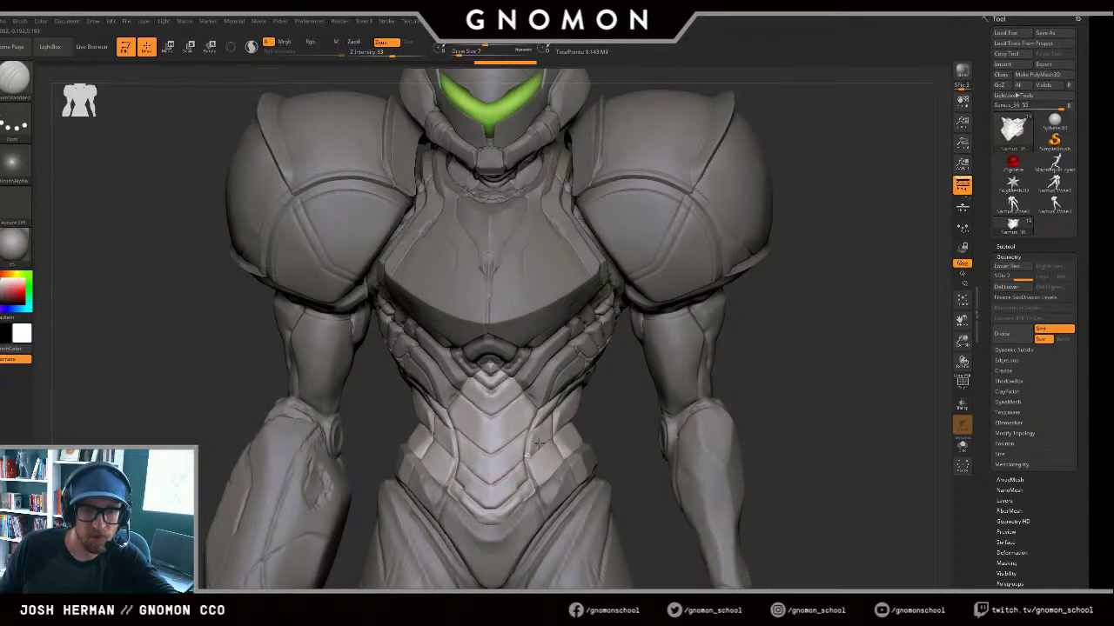
right_drag(548, 433, 492, 485)
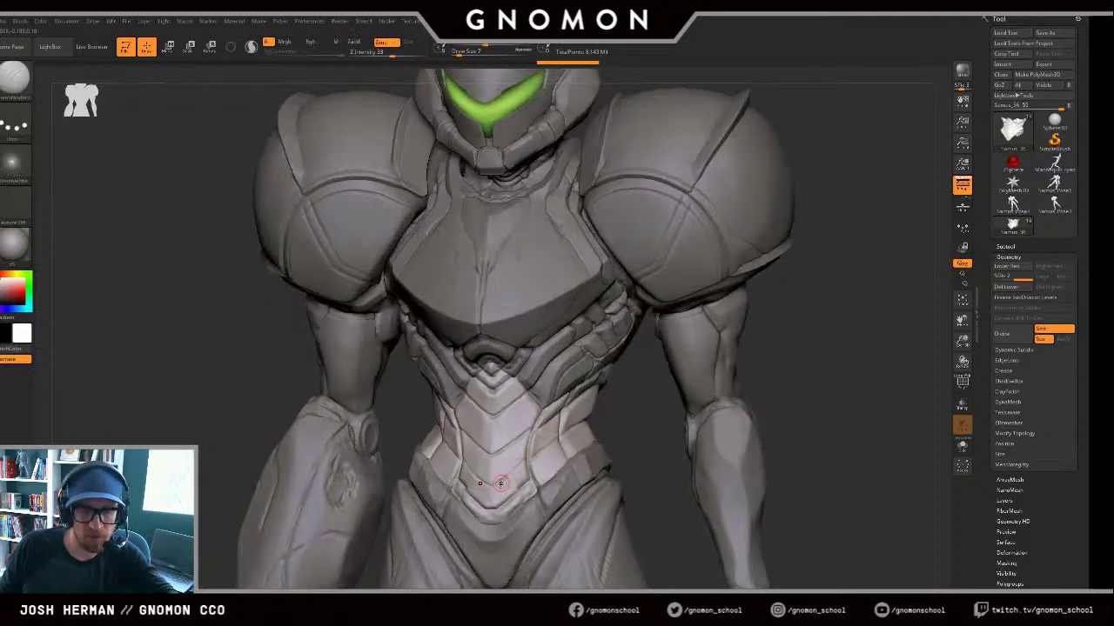
drag(501, 477, 535, 443)
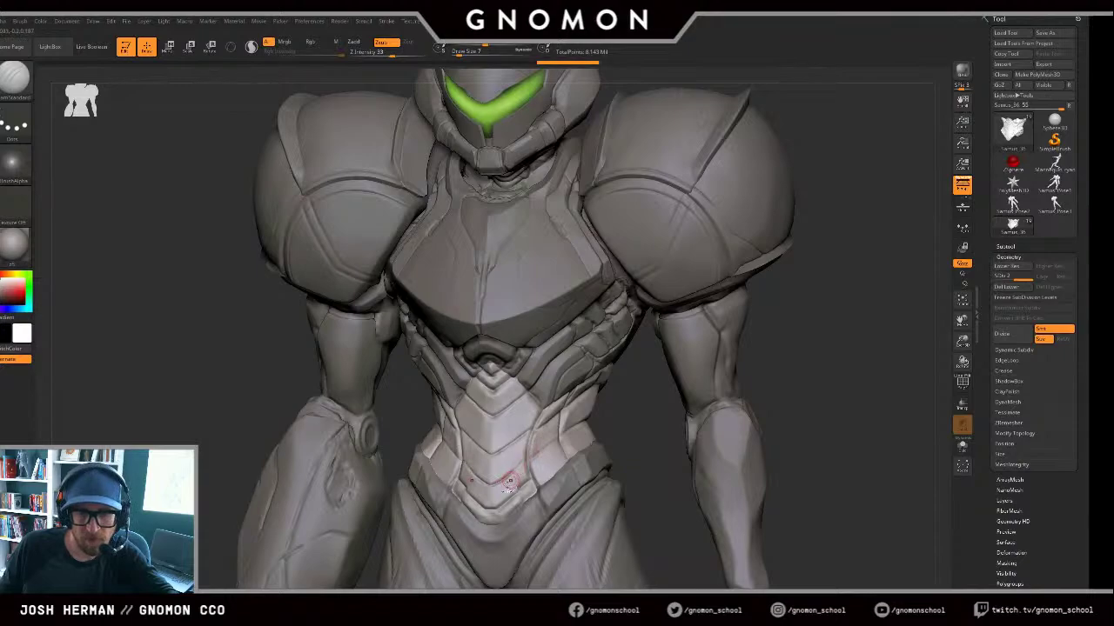
key(ctrl+z)
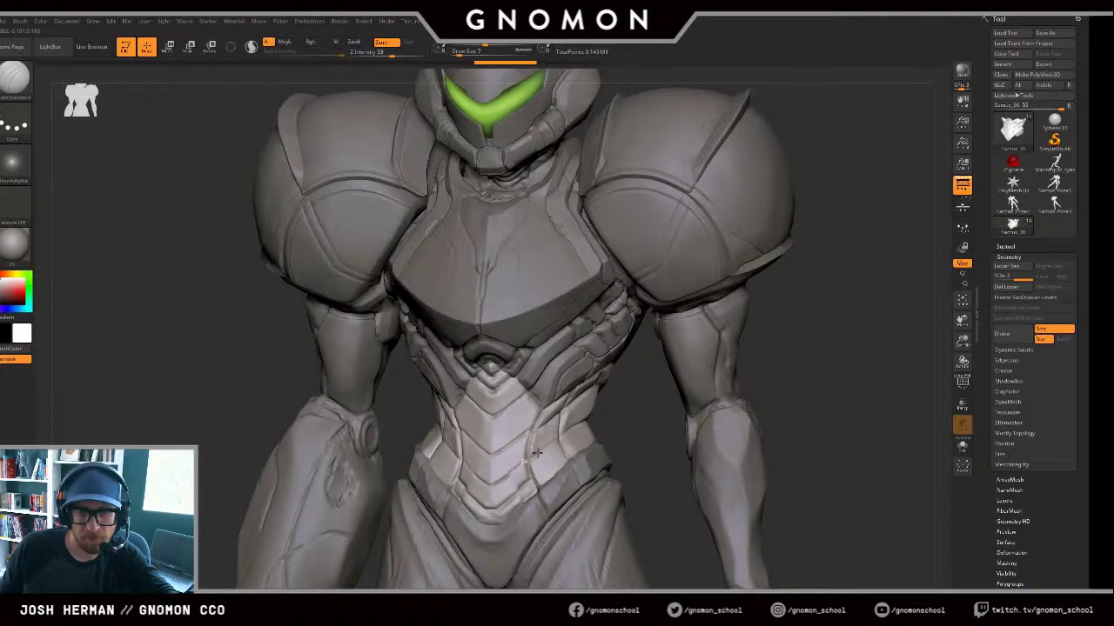
drag(547, 441, 549, 439)
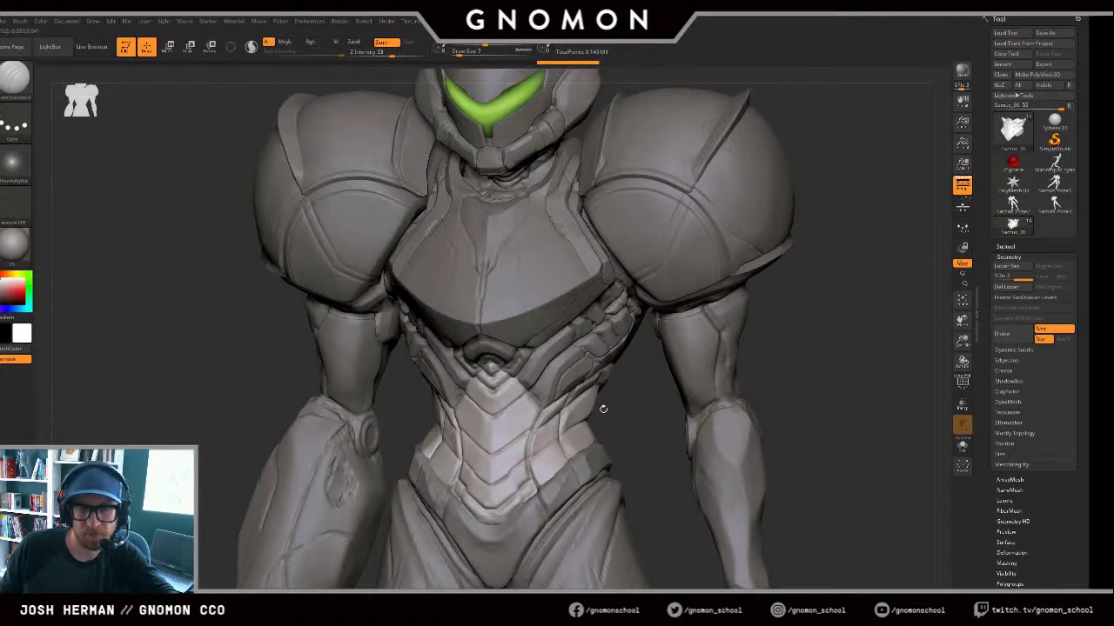
mouse_move(601, 409)
mouse_down()
mouse_move(598, 420)
mouse_move(616, 424)
mouse_up()
Step: Adjust the shape of the waist and abdomen plates with the Move brush at draw size 46
key(bracketright)
key(bracketright)
key(bracketright)
key(bracketright)
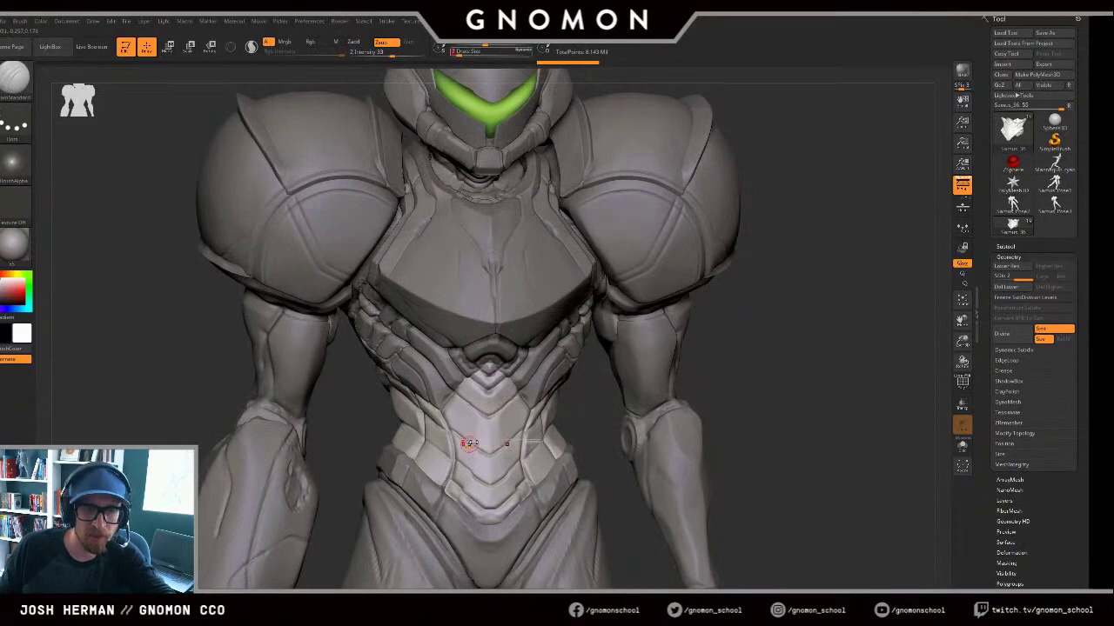
key(b)
key(m)
key(v)
drag(519, 412, 527, 408)
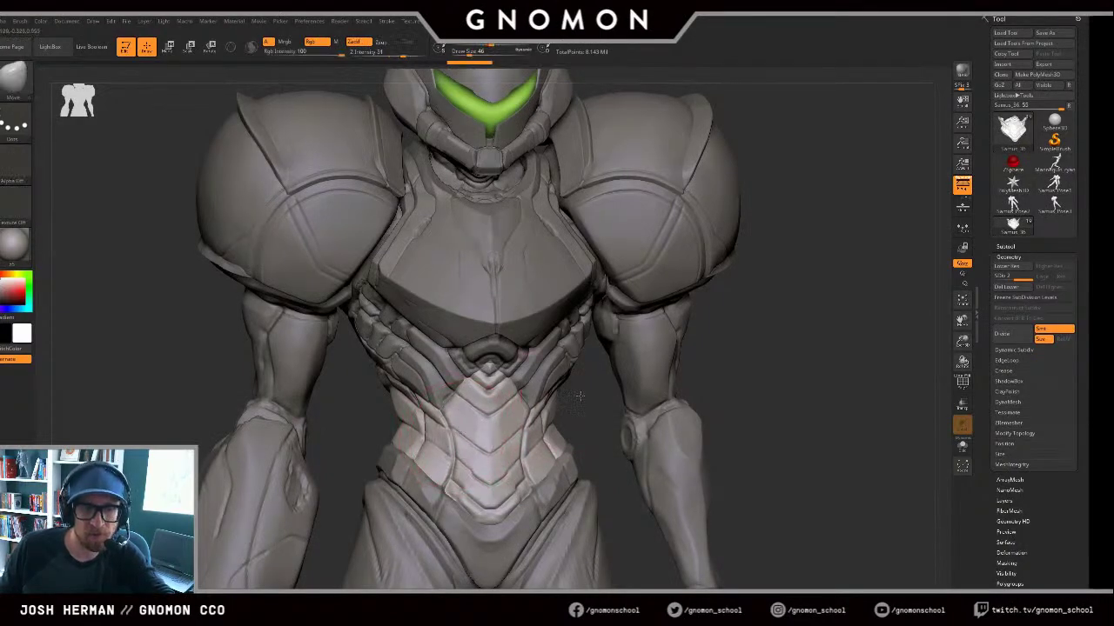
right_drag(517, 409, 487, 435)
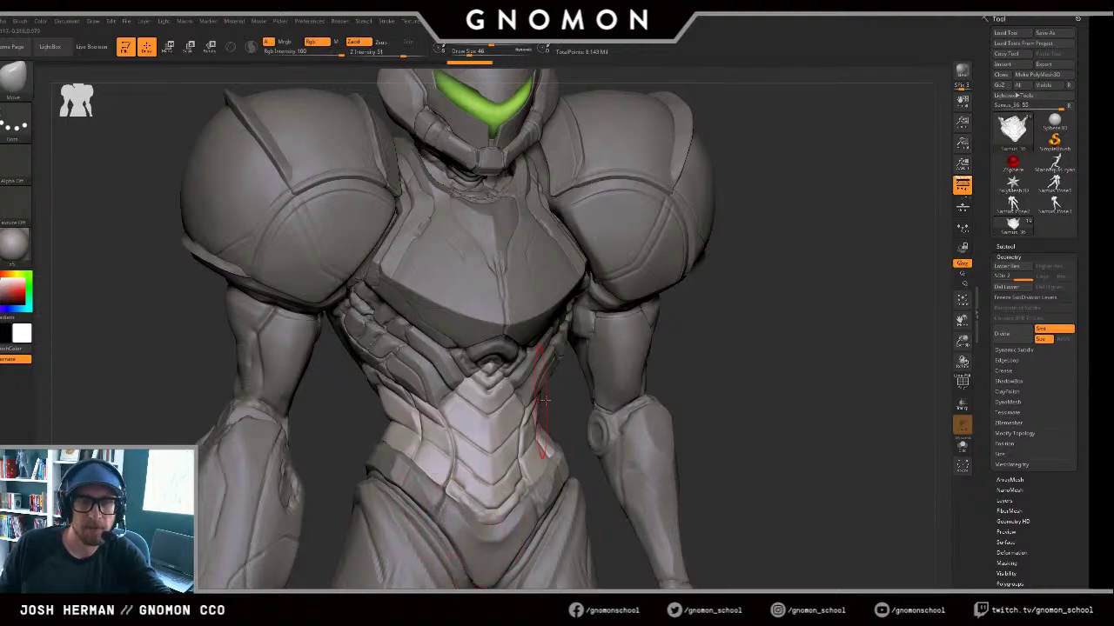
drag(731, 398, 708, 390)
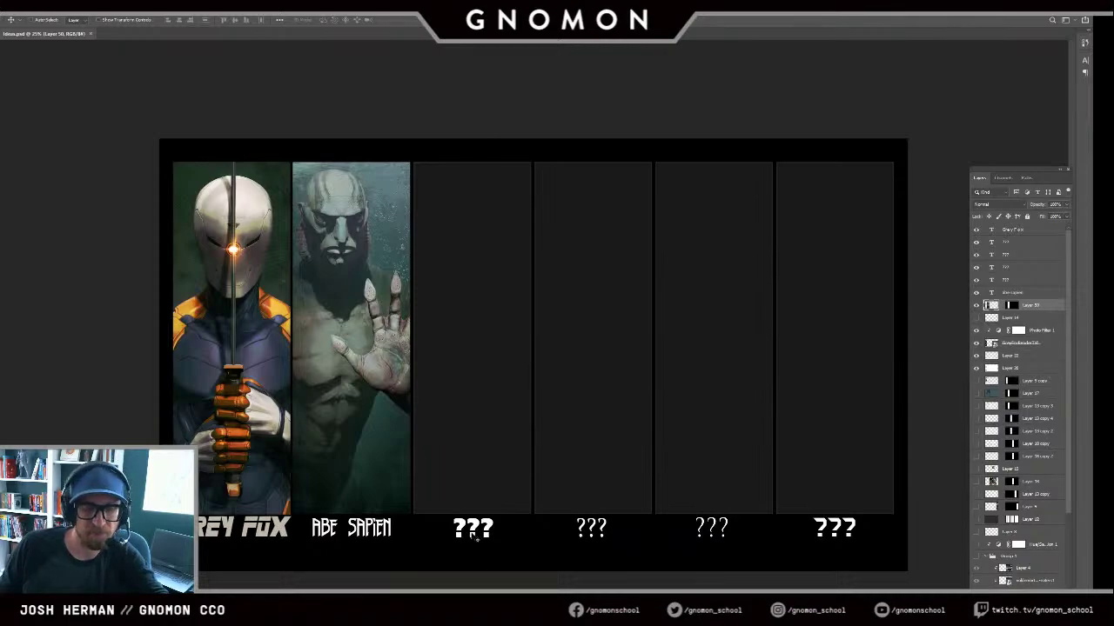
Step: Switch to Photoshop and replace the first ??? placeholder, under the third panel, with the title Bossk
double_click(473, 533)
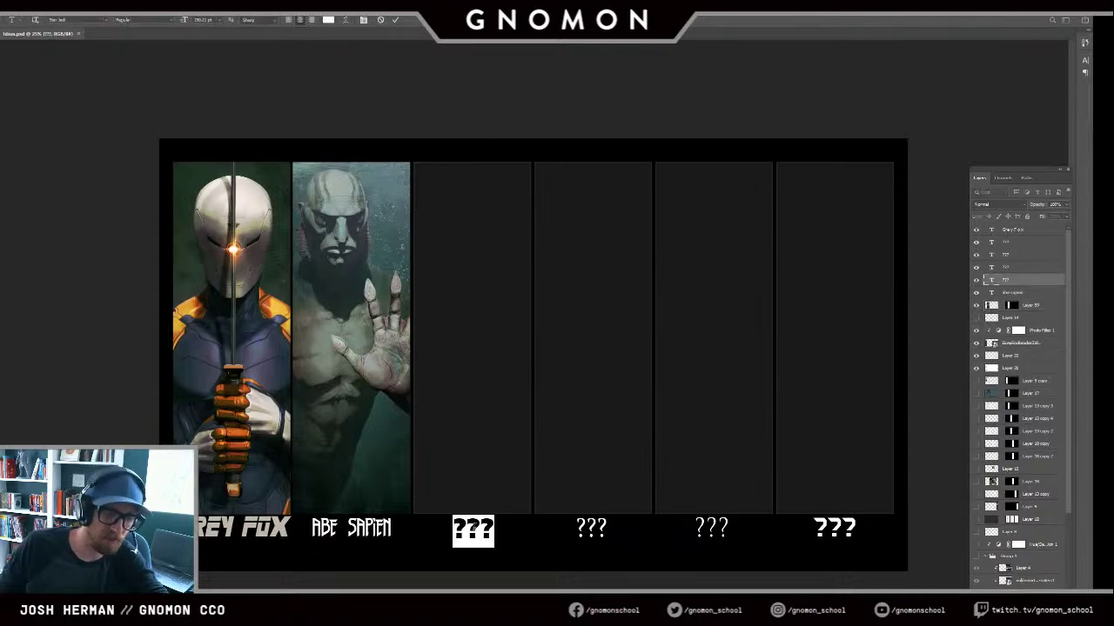
text(Bossk)
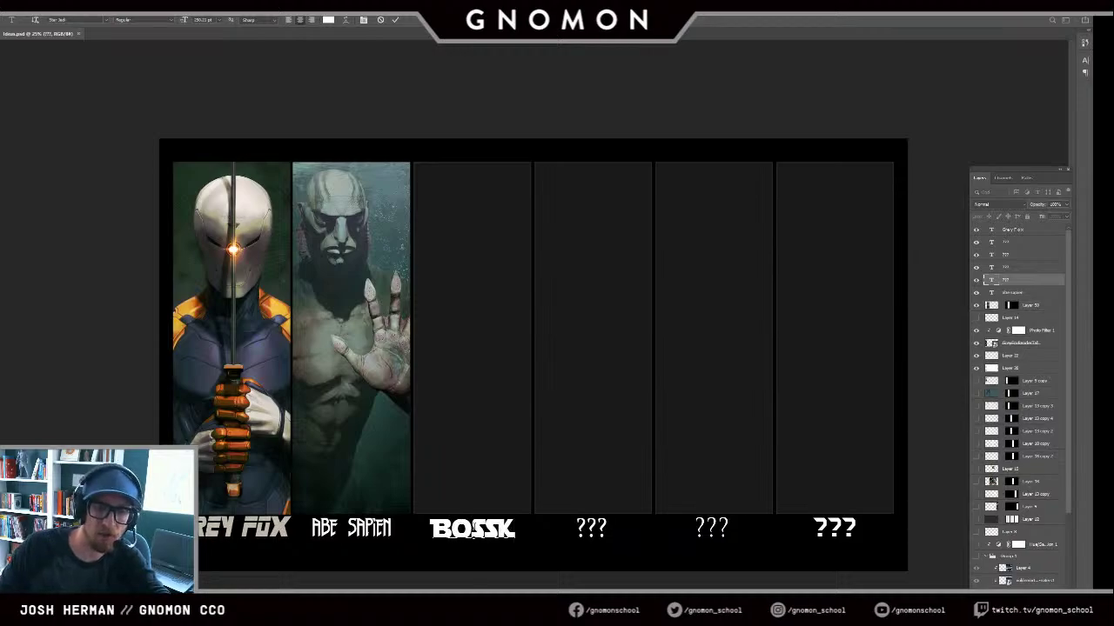
Step: Commit the Bossk title, replace the ??? placeholder under the fourth panel with Samus, and save the document
key(ctrl+Return)
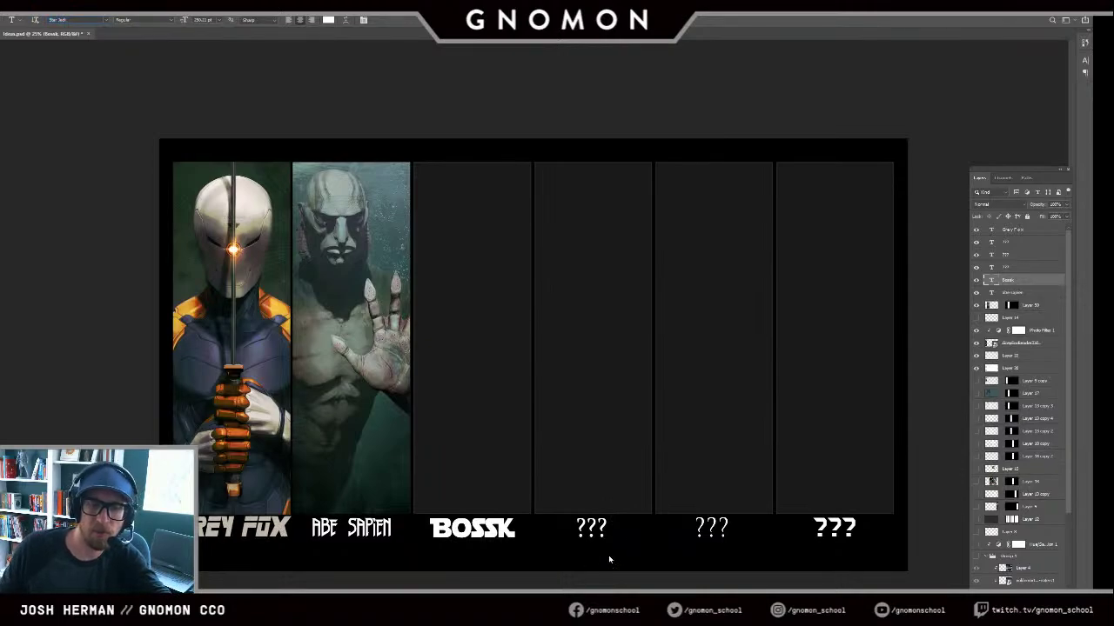
click(591, 528)
key(ctrl+a)
text(samu)
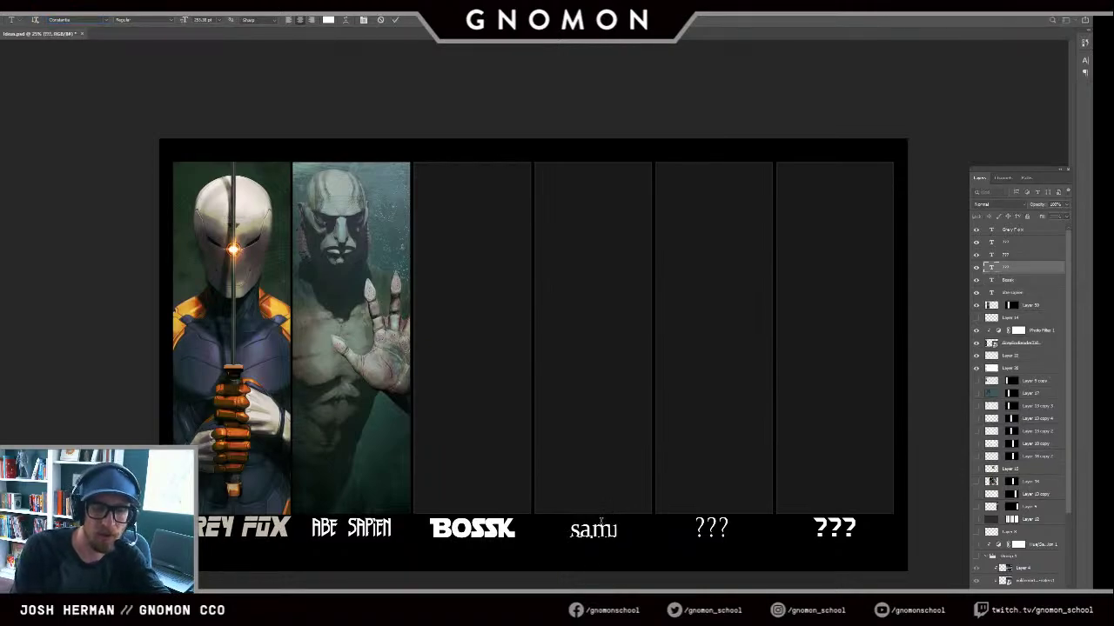
text(s)
key(Home)
text(S)
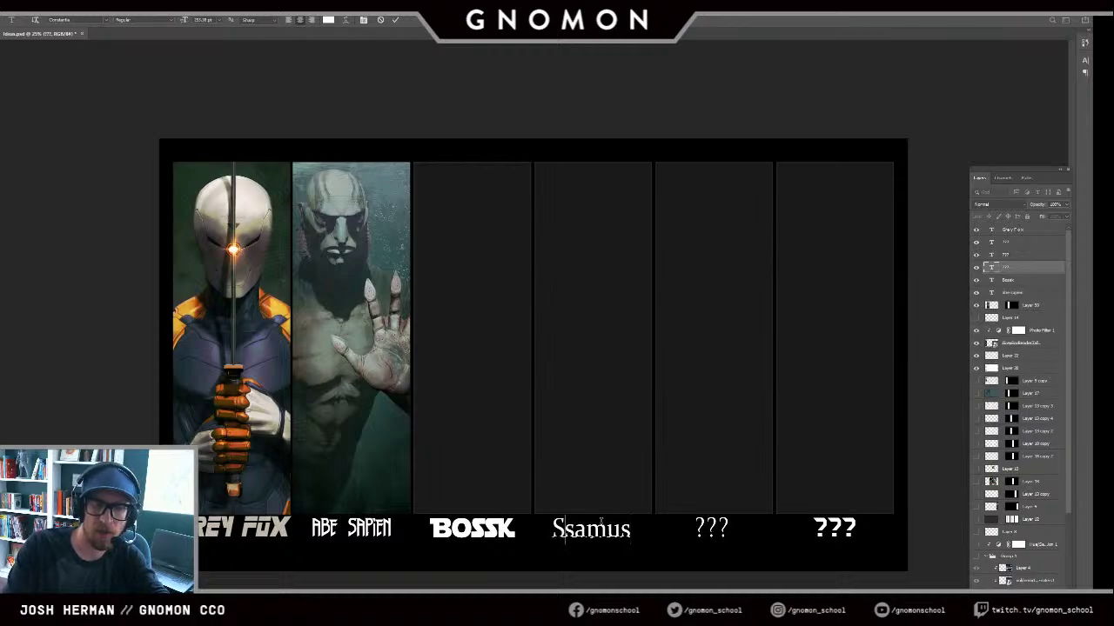
key(Delete)
key(ctrl+Return)
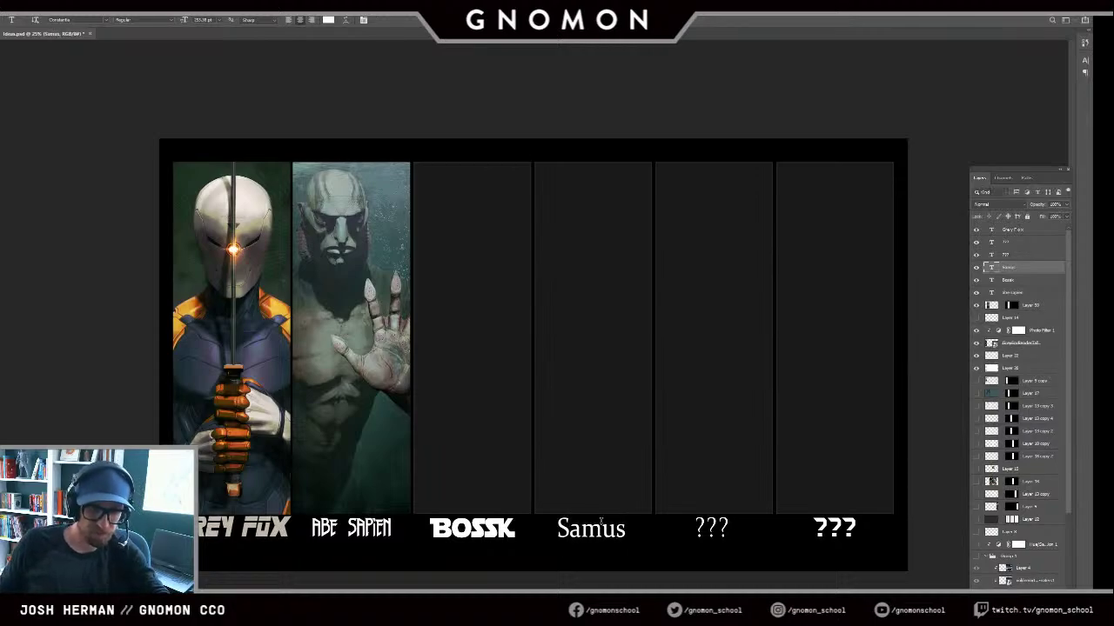
key(v)
key(ctrl+s)
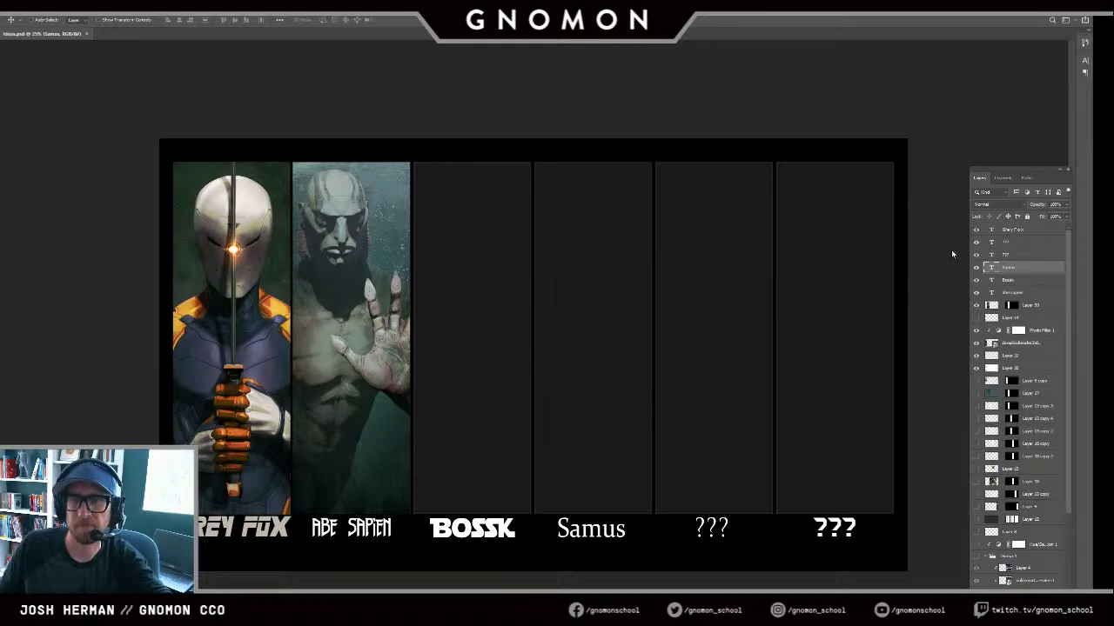
Step: Switch to ZBrush, load the full-body Bossk sculpt and frame the figure in a three-quarter view
key(alt+Tab)
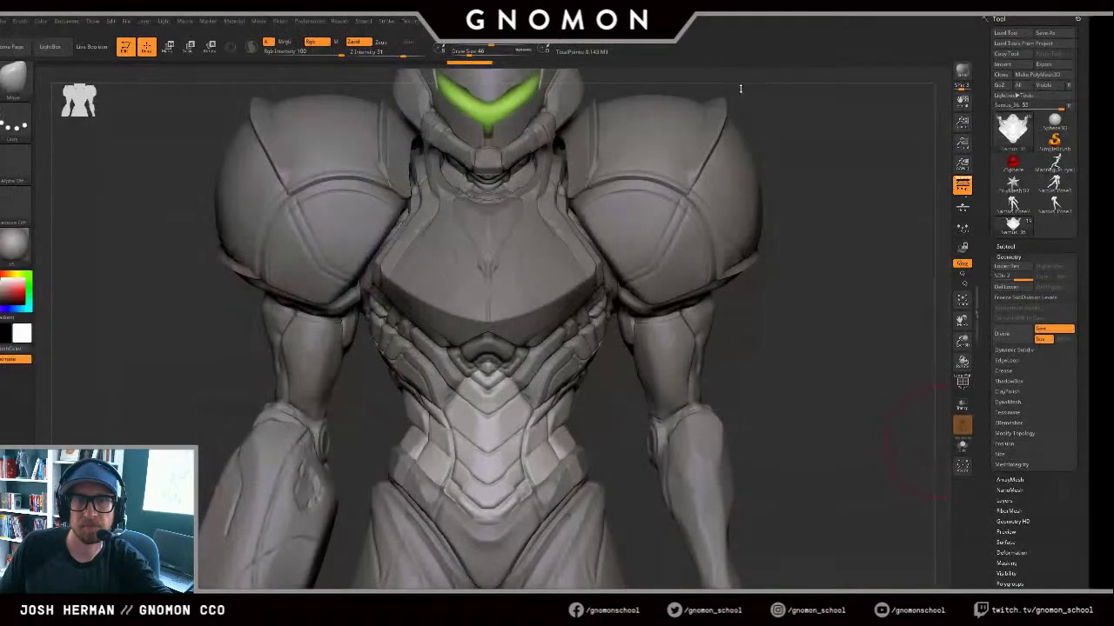
alt+drag(830, 133, 830, 205)
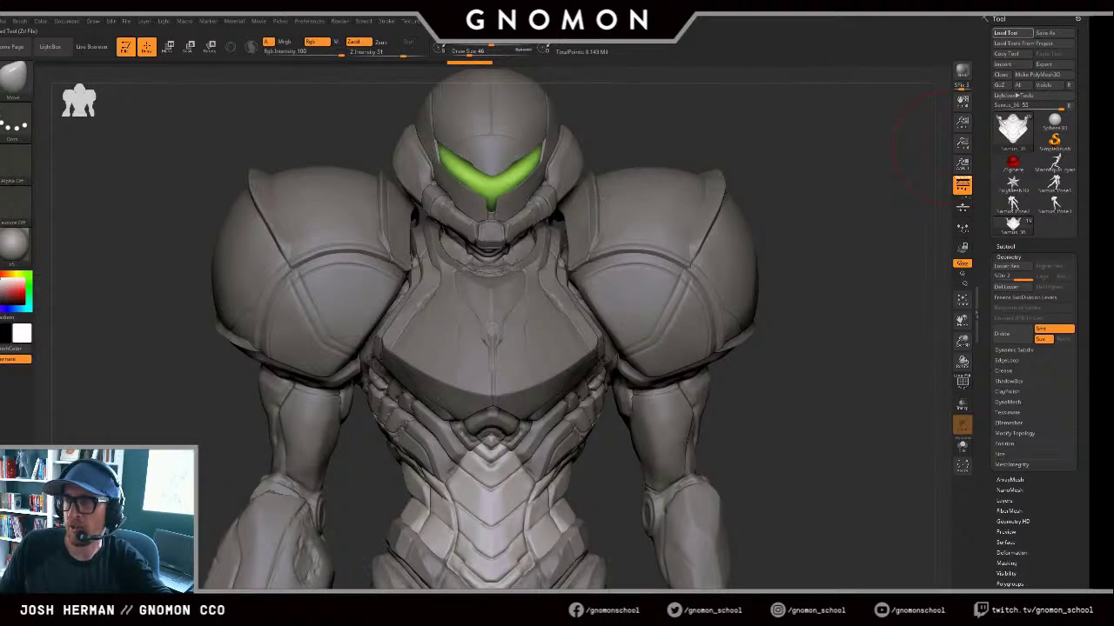
click(963, 142)
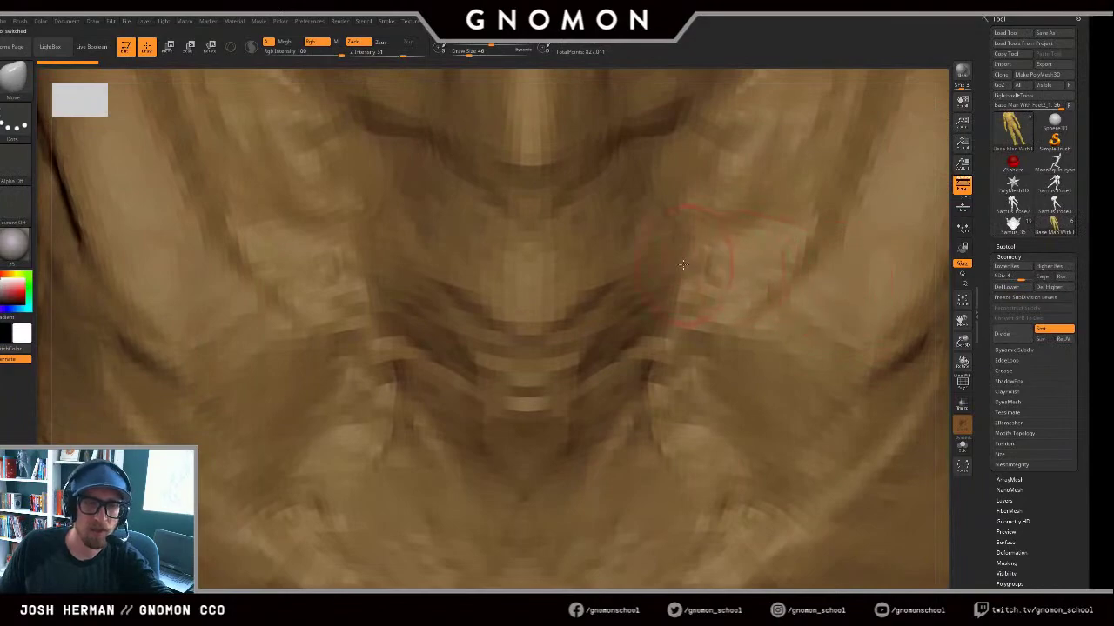
key(f)
drag(753, 248, 882, 223)
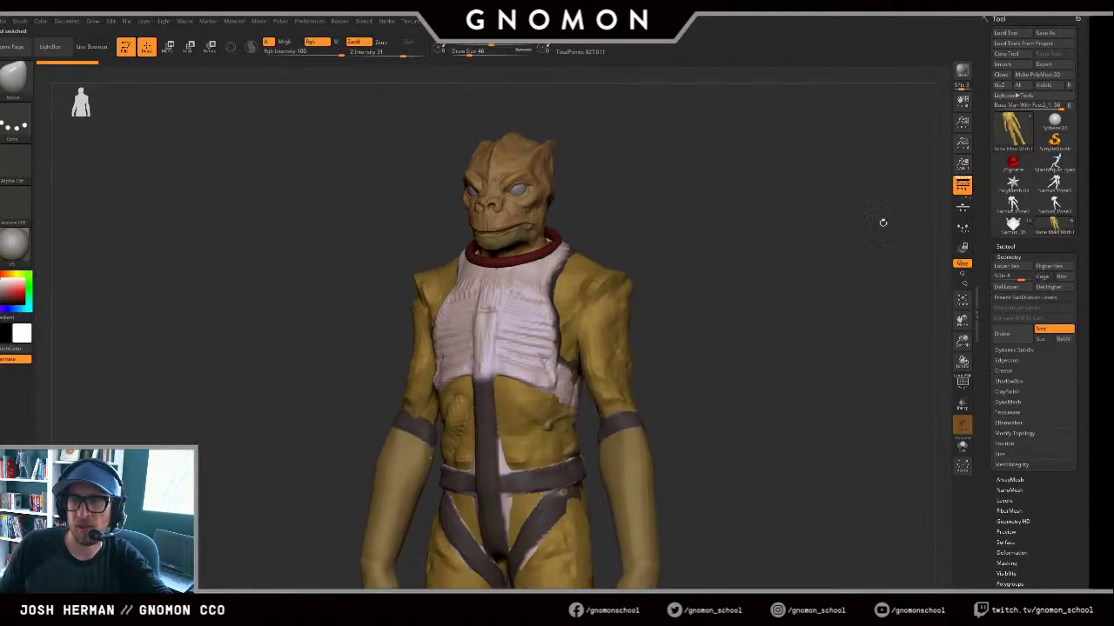
Step: Turn off the polypaint display of the Bossk_11 head subtool and sample a tan skin colour from the figure
click(1009, 247)
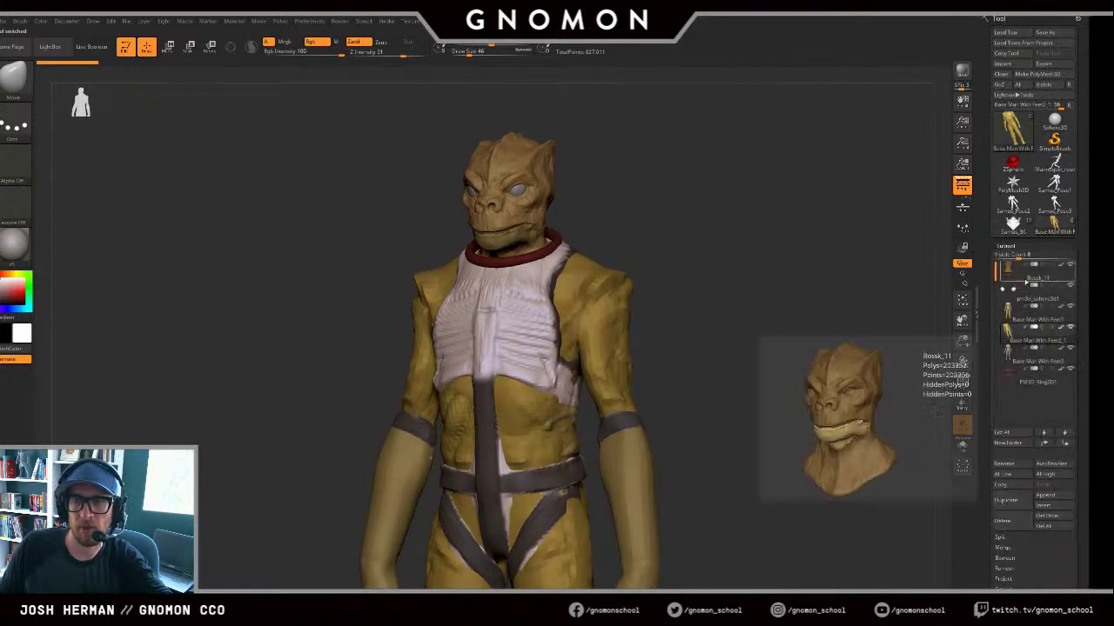
click(1060, 266)
click(1060, 266)
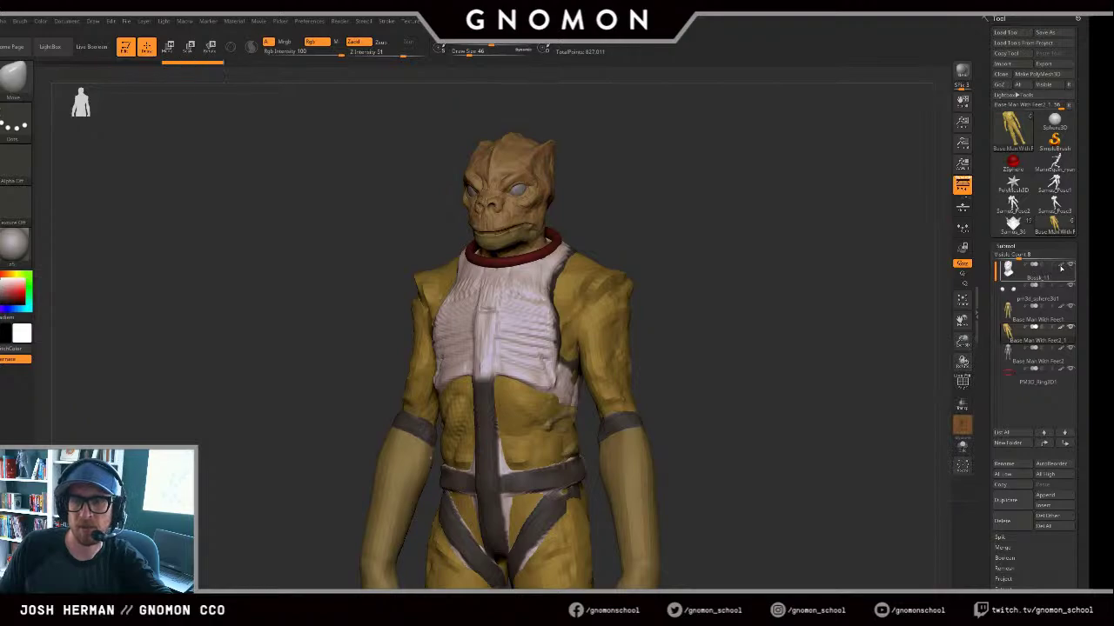
click(1060, 266)
key(c)
click(739, 442)
click(740, 440)
drag(741, 440, 757, 354)
key(c)
drag(689, 261, 739, 267)
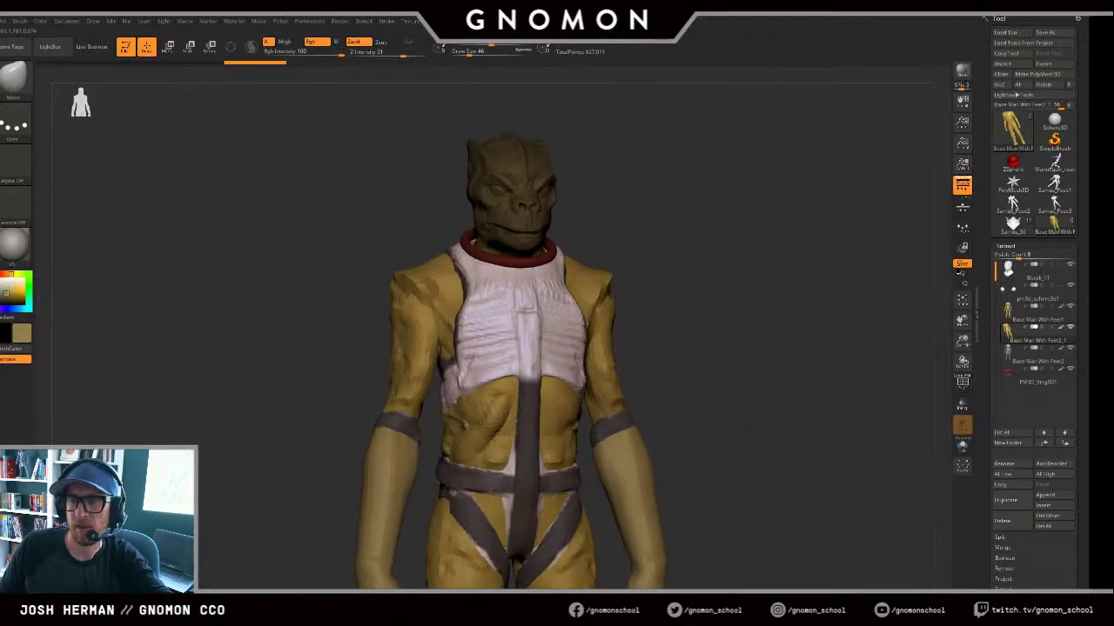
Step: Turn the Bossk head's polypaint back on, isolate the head and fill it with the sampled tan colour
click(1060, 265)
click(1029, 274)
click(831, 236)
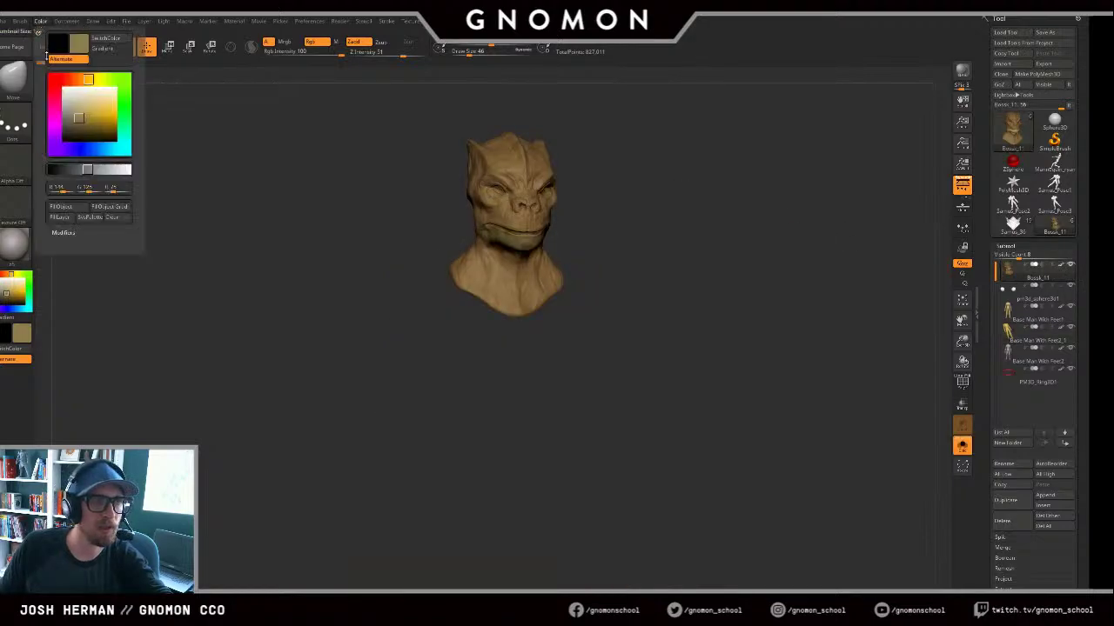
click(40, 21)
click(61, 209)
drag(205, 200, 239, 287)
key(f)
key(f)
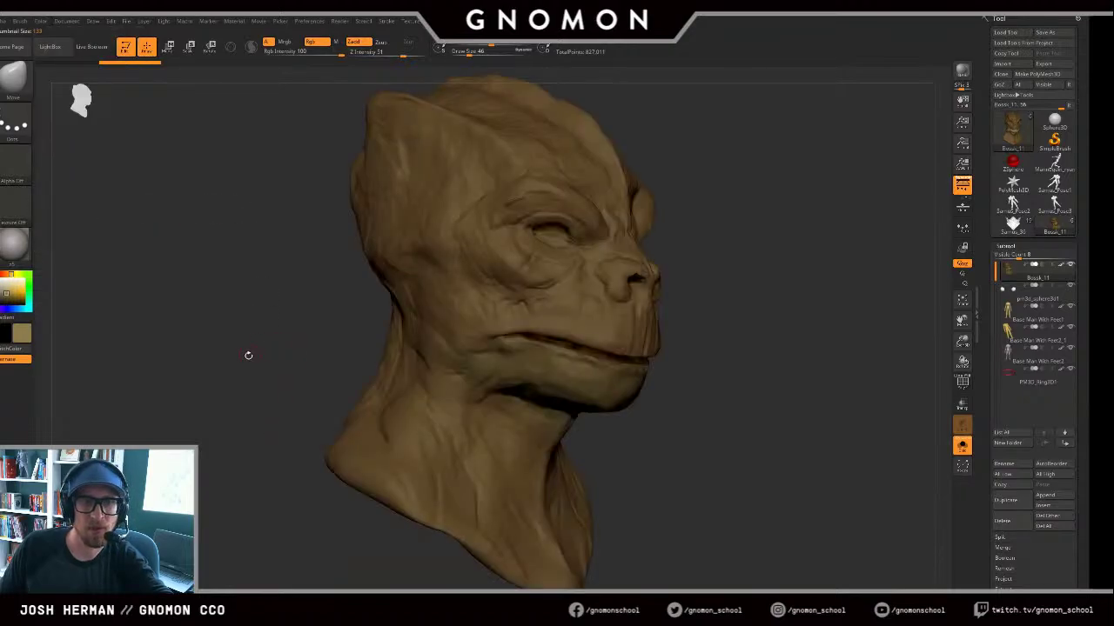
Step: Choose the Flat Color material and fill the isolated head with it, using the material channel
drag(246, 356, 224, 307)
drag(298, 340, 45, 249)
click(15, 247)
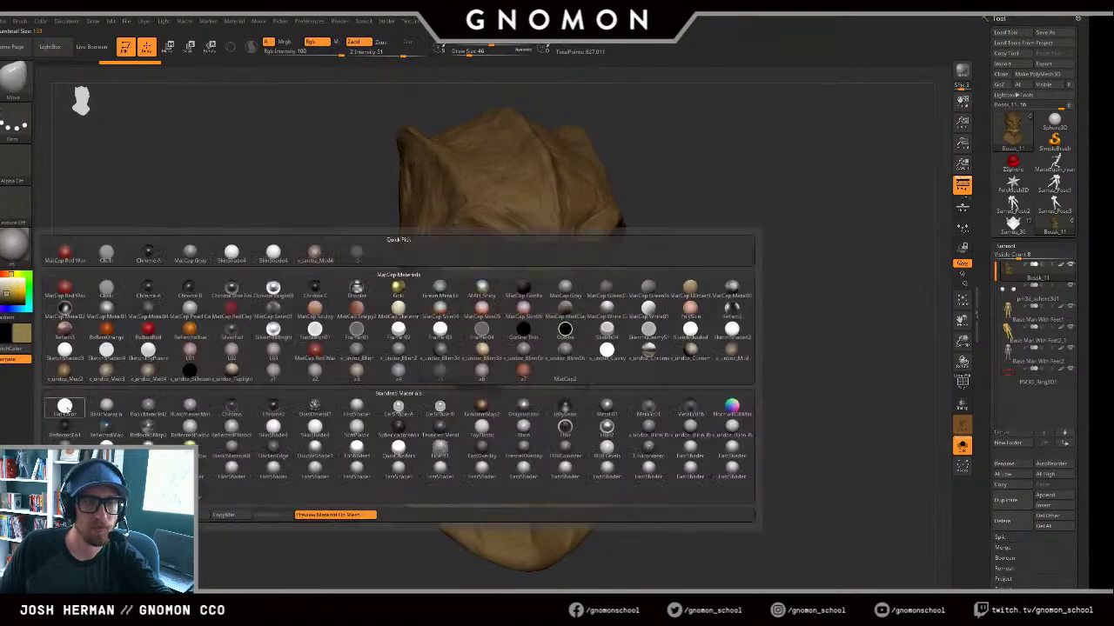
click(68, 407)
mouse_move(221, 340)
mouse_down()
mouse_move(236, 332)
mouse_move(214, 327)
mouse_up()
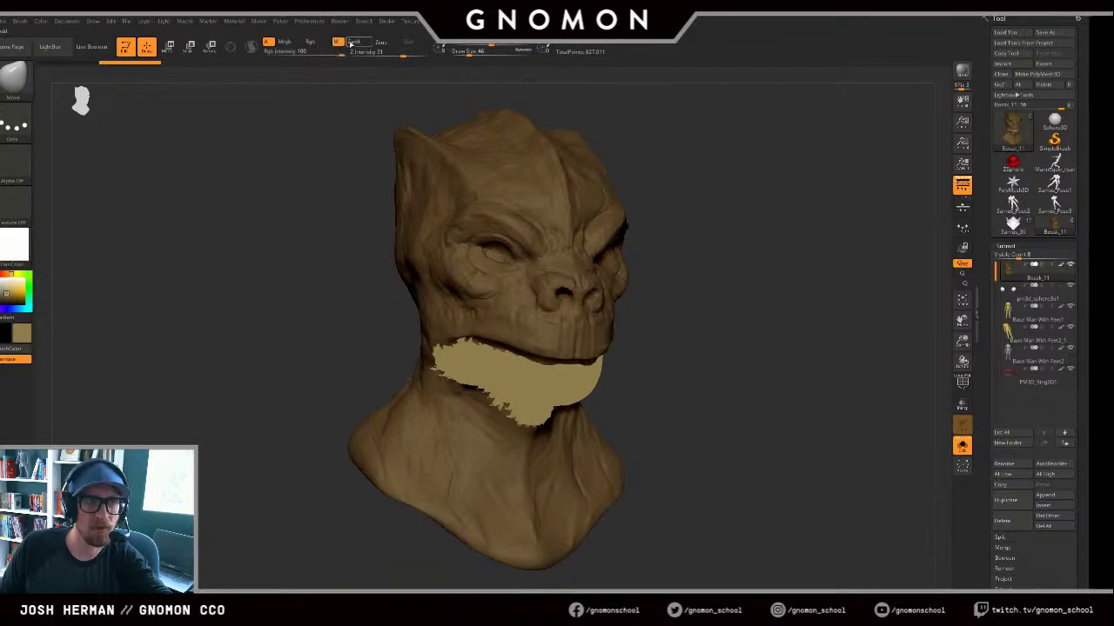
click(39, 22)
click(58, 209)
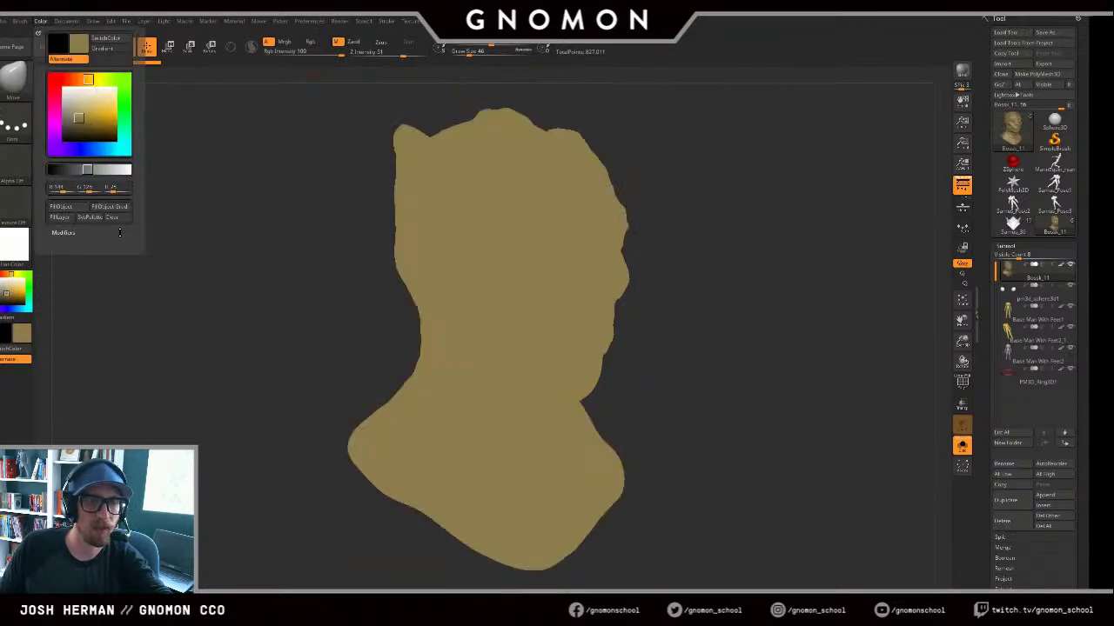
Step: Switch the active material back to a shaded one and bring the whole Bossk figure back into view
drag(195, 233, 74, 237)
click(30, 246)
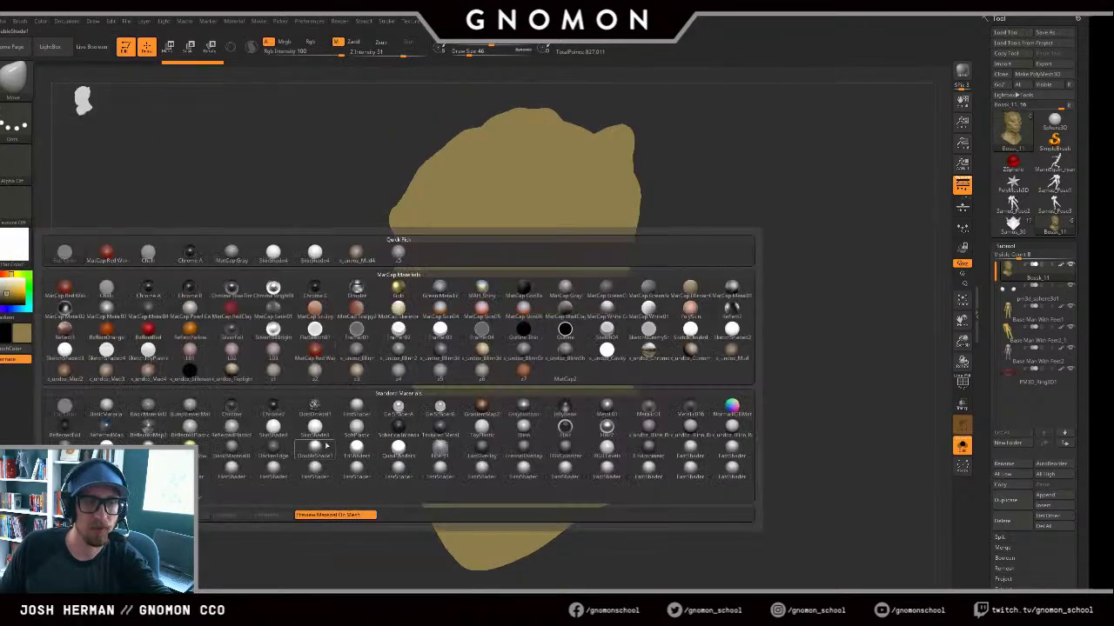
click(453, 371)
drag(278, 336, 601, 345)
alt+drag(787, 373, 784, 265)
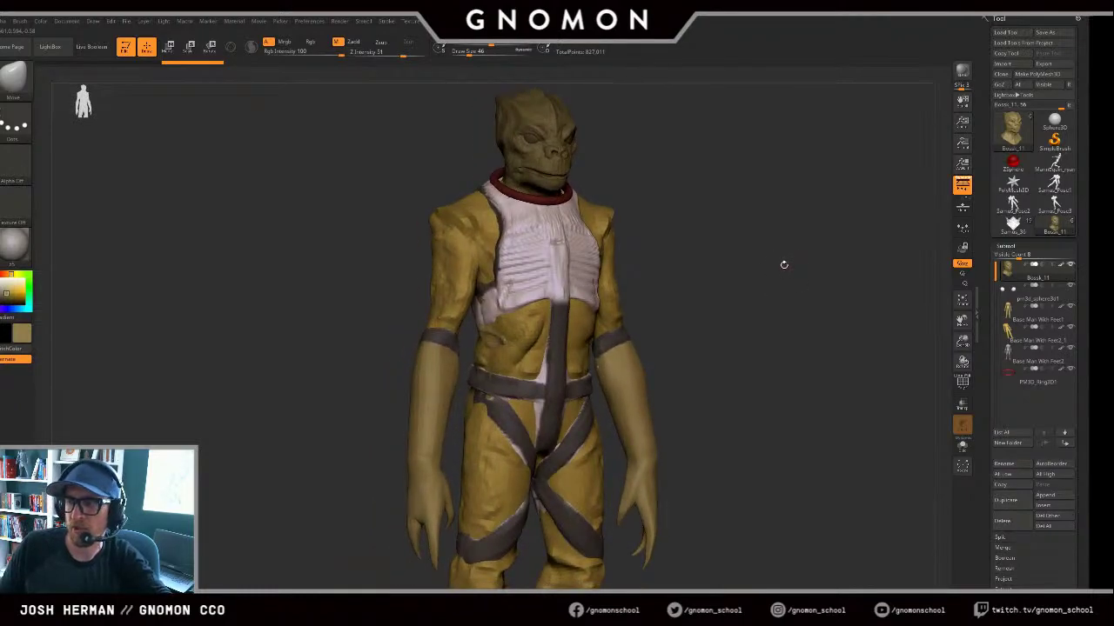
Step: Turn on the red polypaint of the eyeball subtool
drag(793, 256, 776, 268)
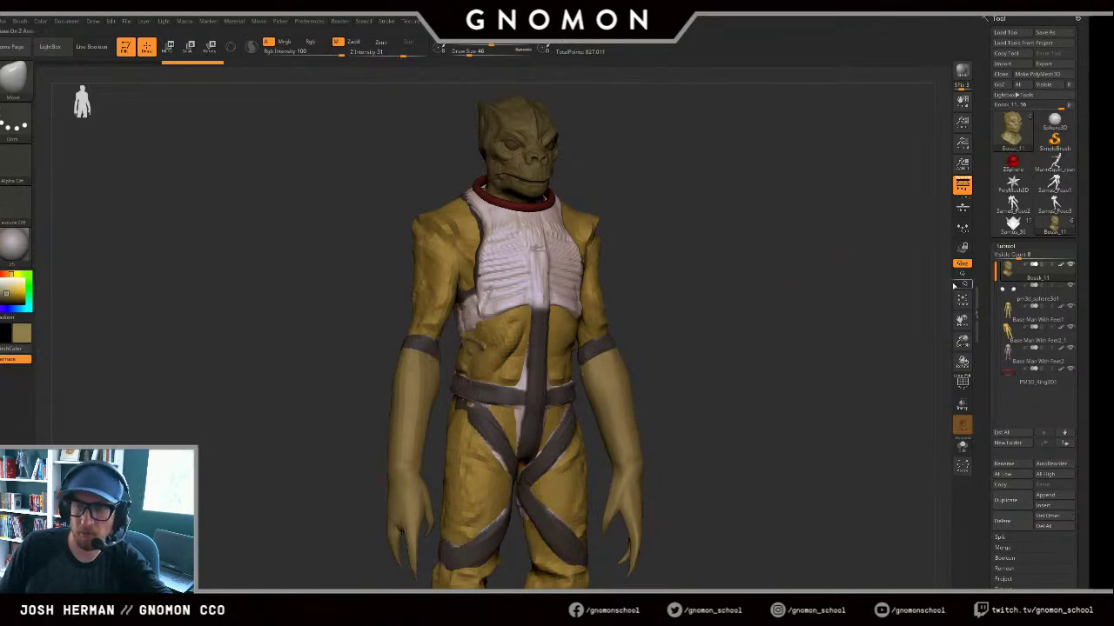
drag(871, 268, 902, 280)
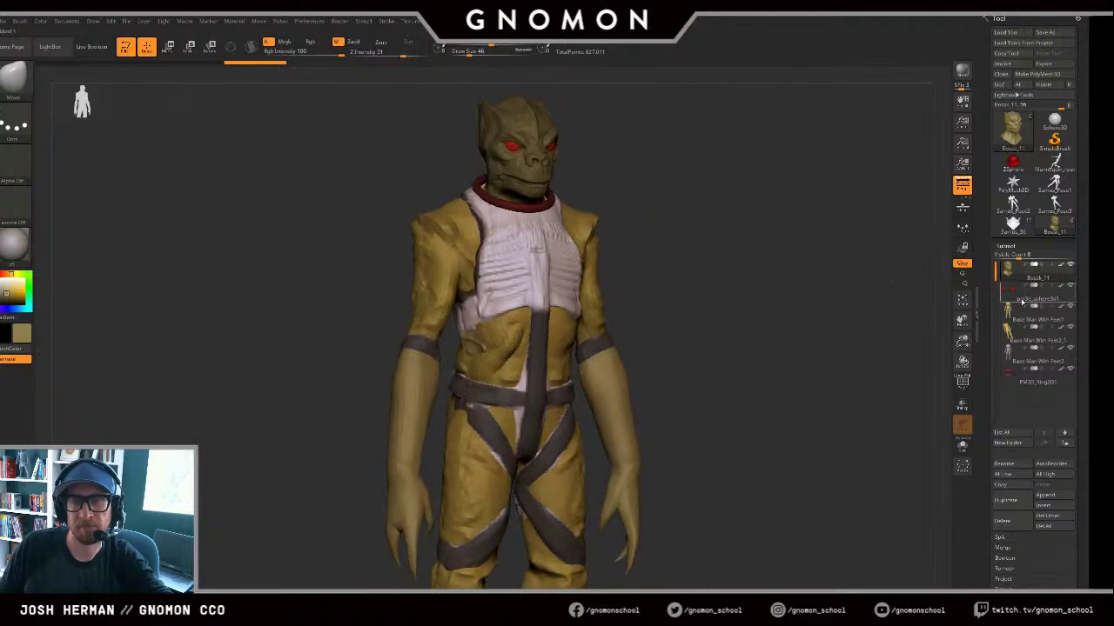
click(898, 263)
click(847, 277)
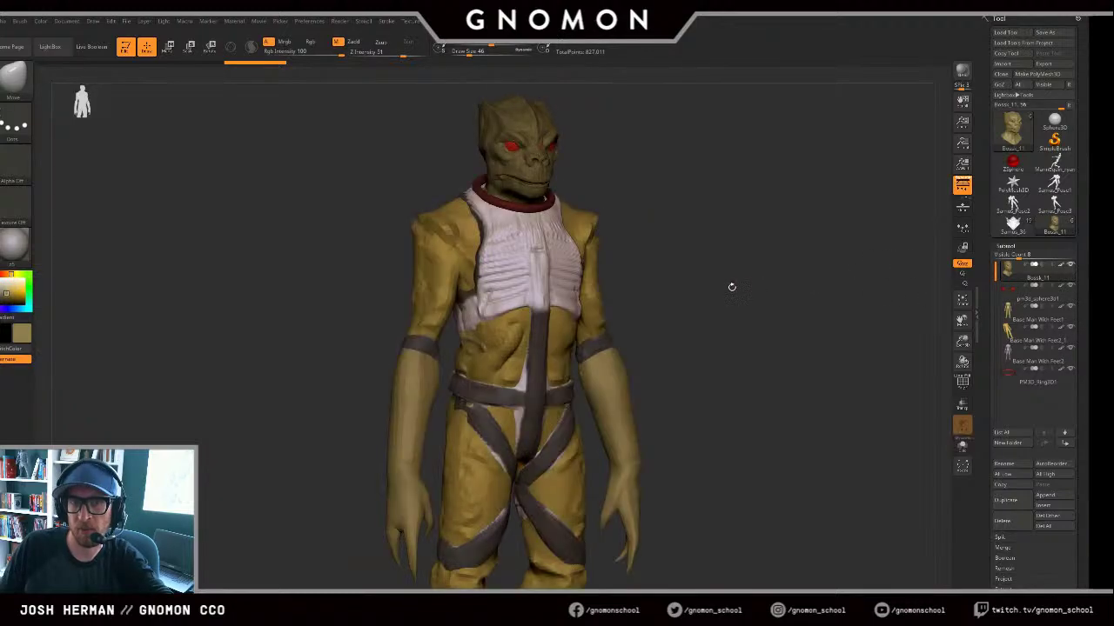
Step: Sample the lighter tan from the forearm subtool, select the head and try filling it with that colour
alt+click(619, 390)
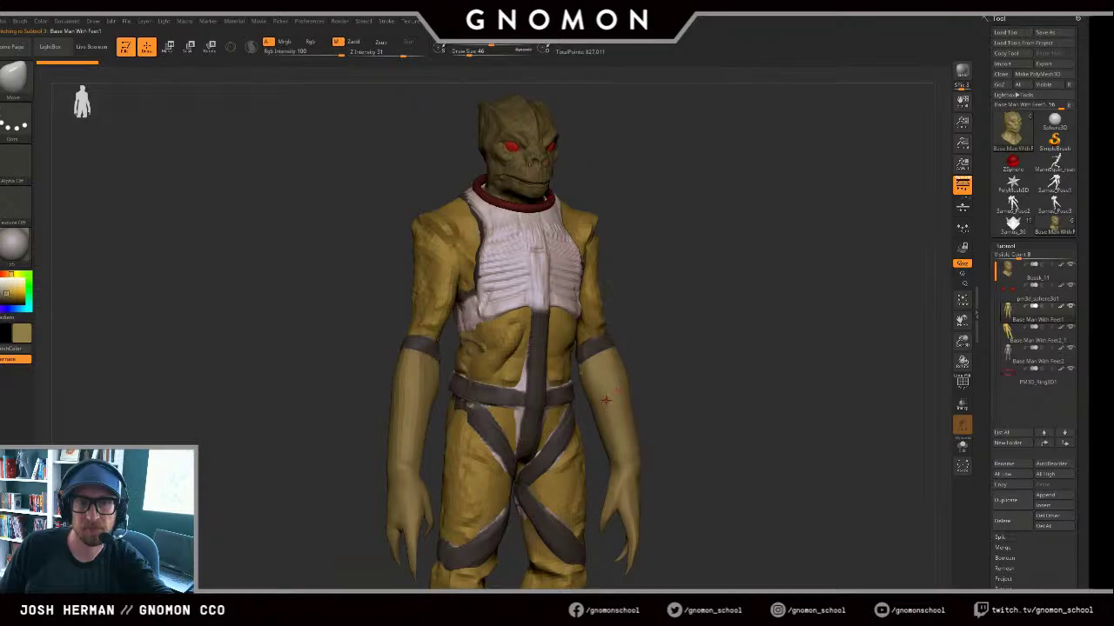
alt+click(523, 155)
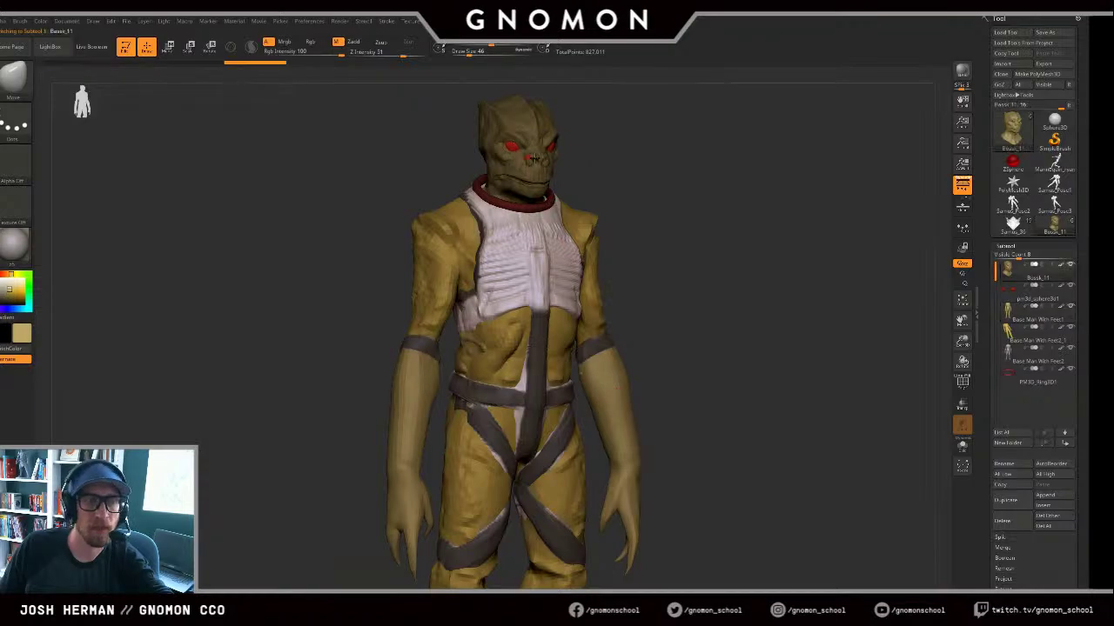
click(38, 22)
drag(201, 172, 262, 176)
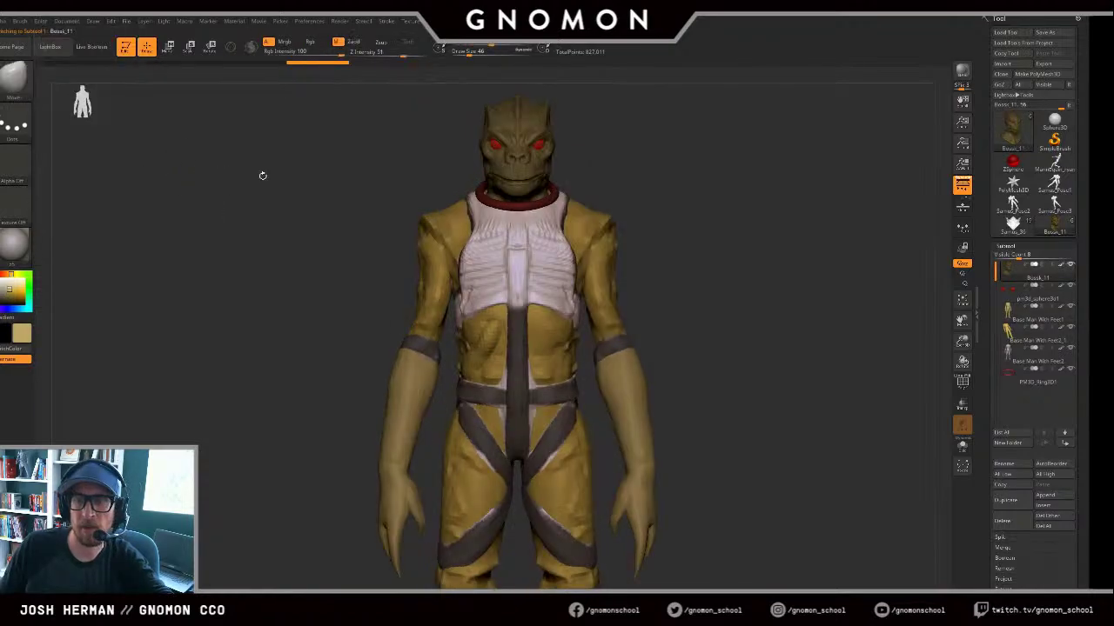
key(alt+s)
key(alt+s)
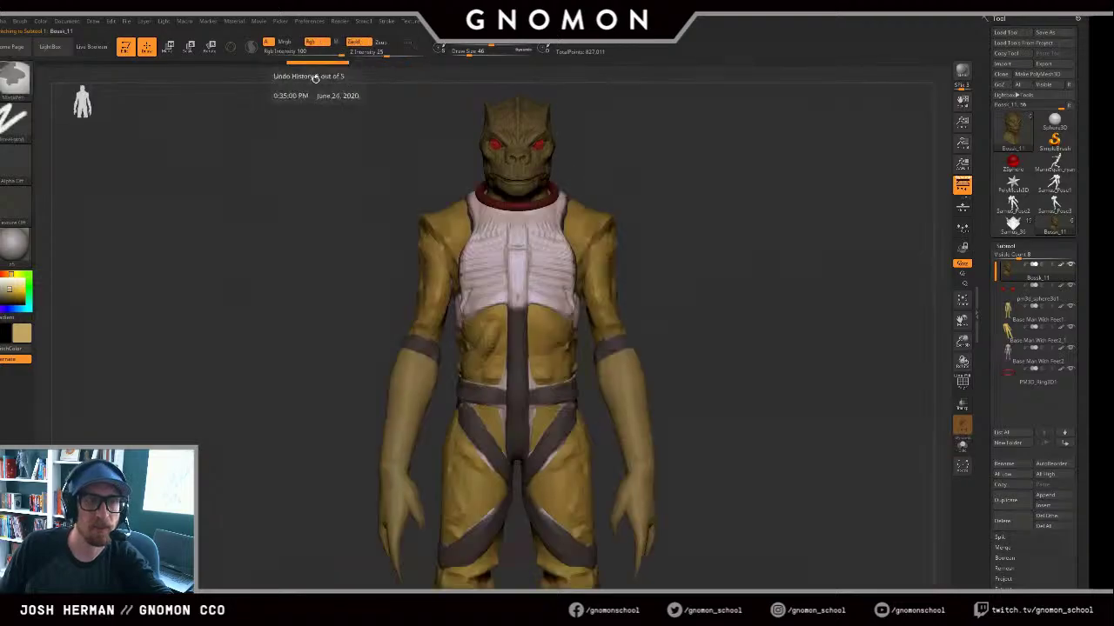
key(ctrl+z)
click(338, 42)
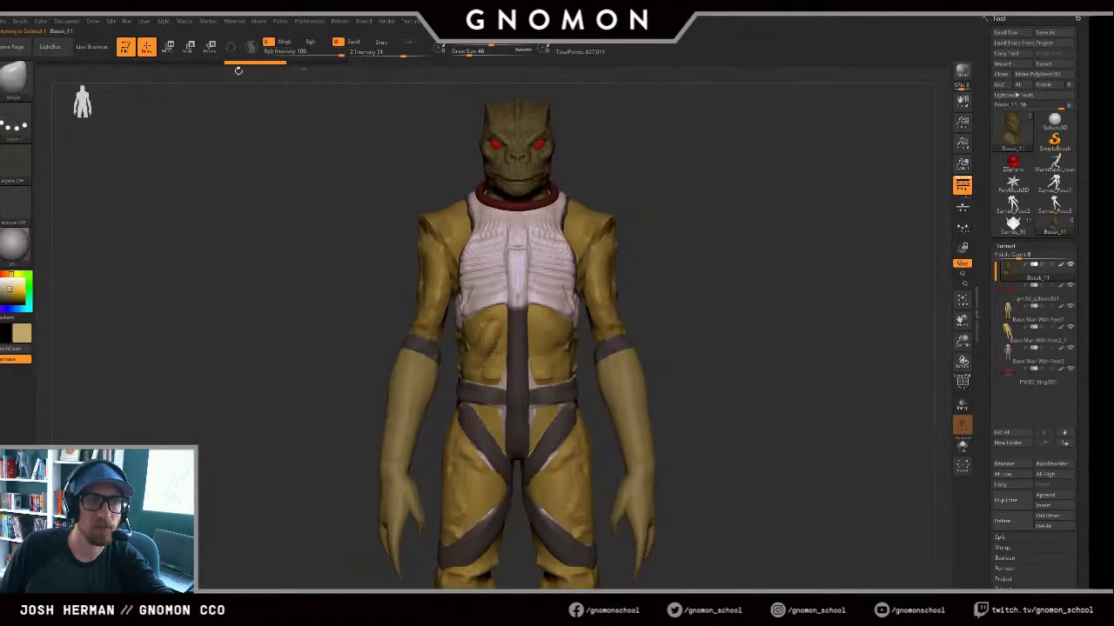
Step: Compare the figure's colours under the Flat Color material and return to the shaded material
click(18, 246)
click(59, 409)
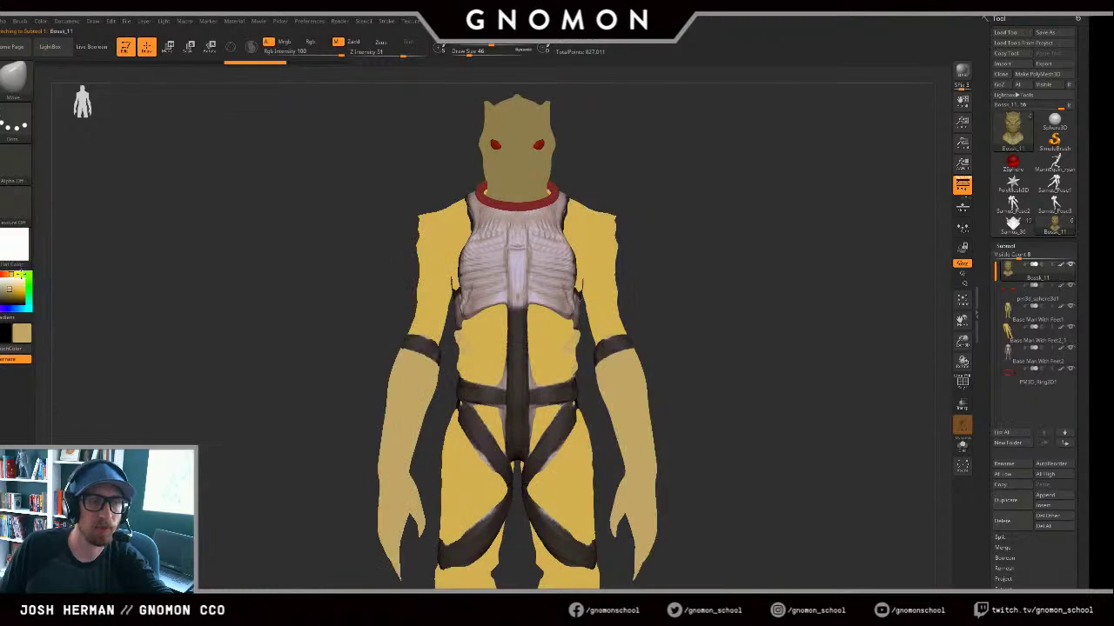
click(17, 247)
click(400, 366)
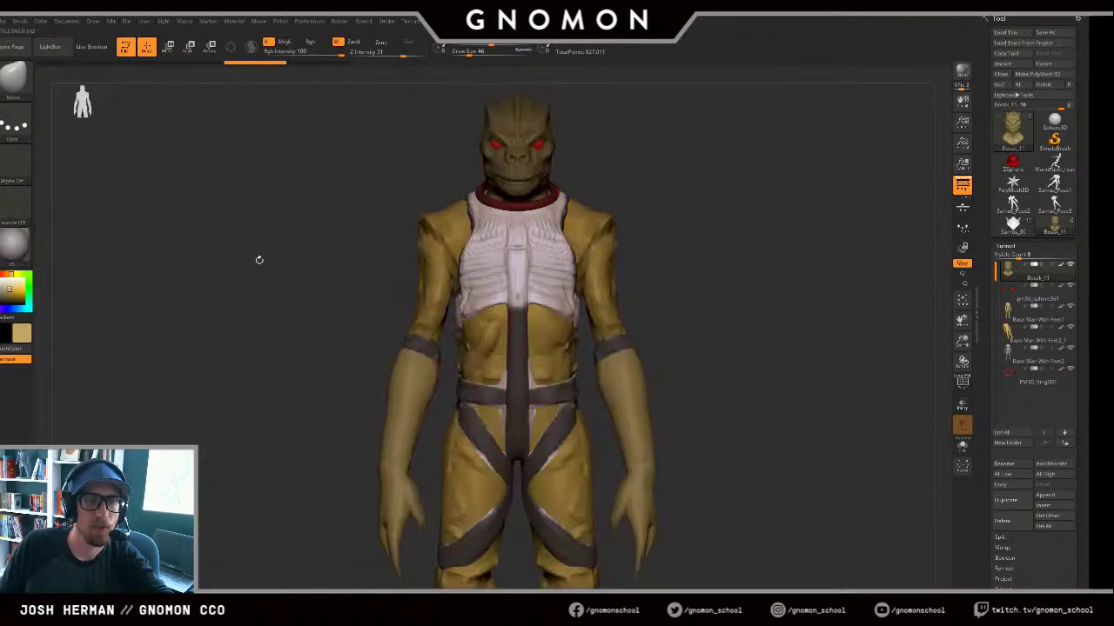
drag(262, 232, 248, 212)
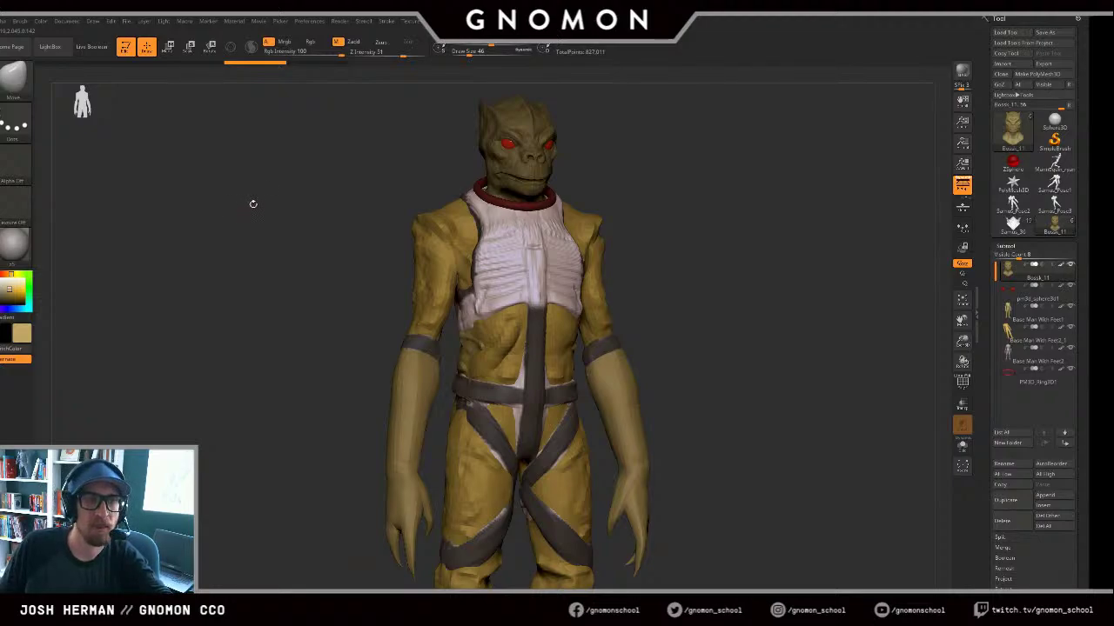
mouse_move(236, 172)
mouse_down()
mouse_move(261, 172)
mouse_move(241, 169)
mouse_move(249, 165)
mouse_up()
Step: Activate the Rgb channel without material, fill the Bossk head with the sampled lighter tan and isolate the head
mouse_move(165, 21)
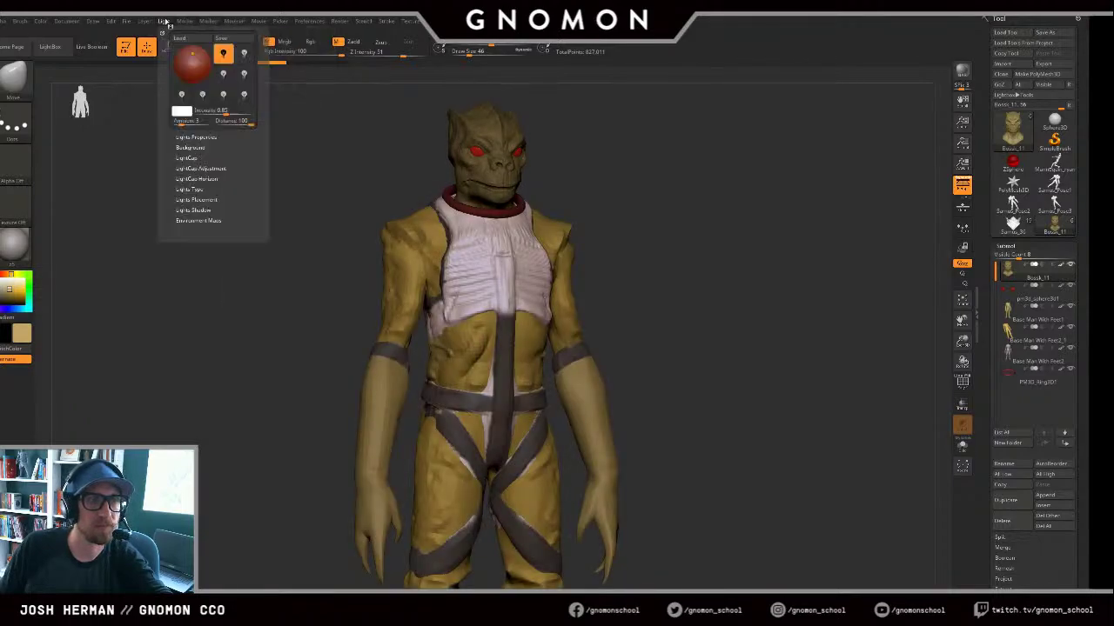
mouse_move(215, 24)
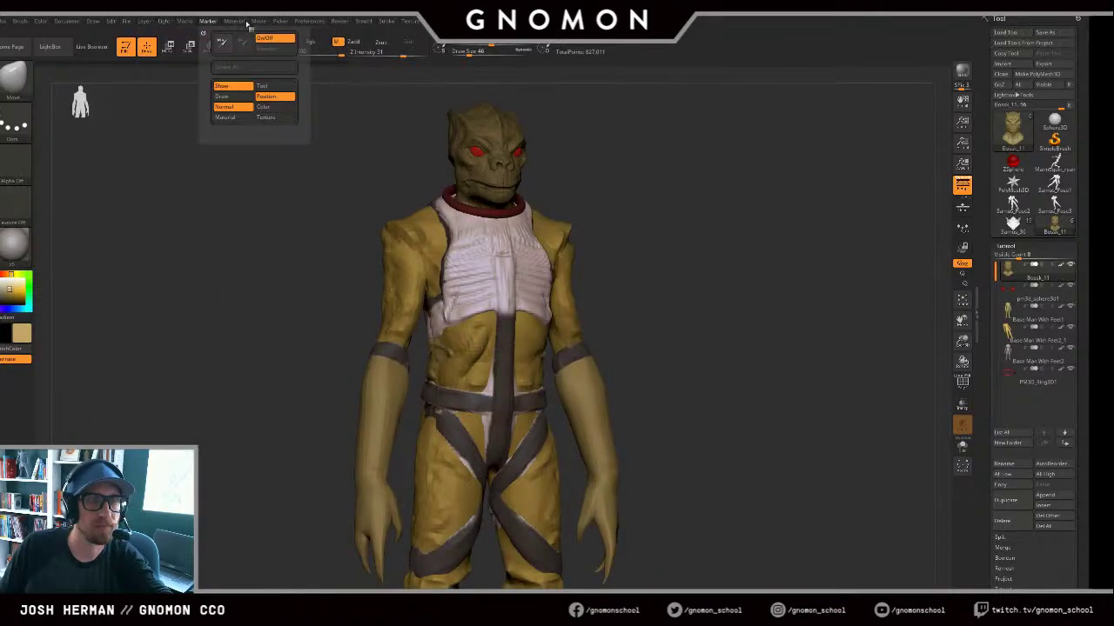
mouse_move(270, 26)
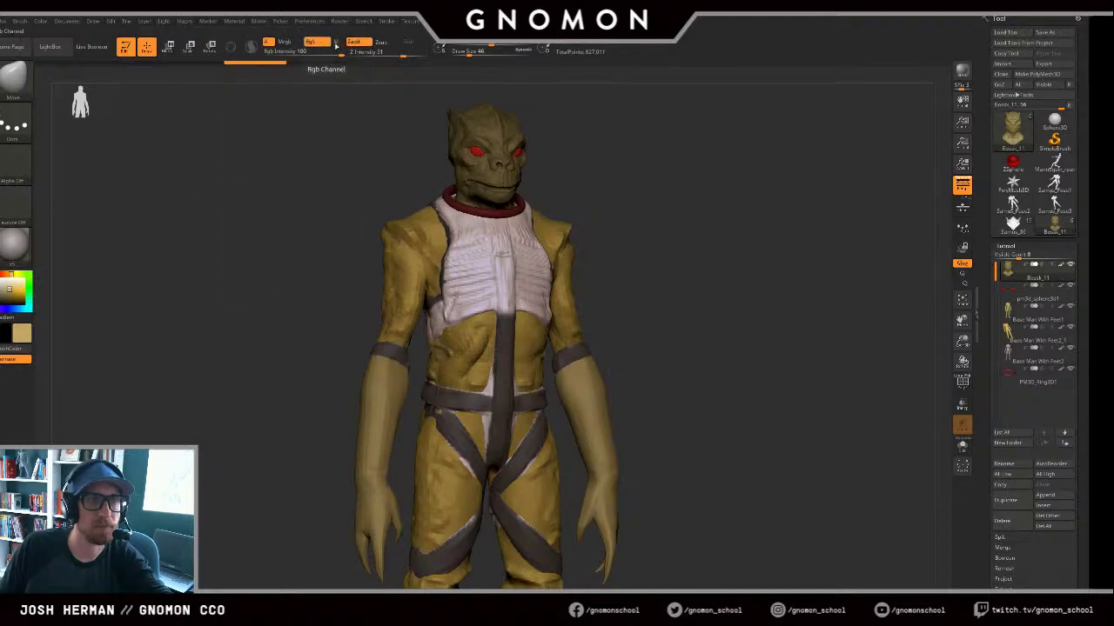
click(310, 42)
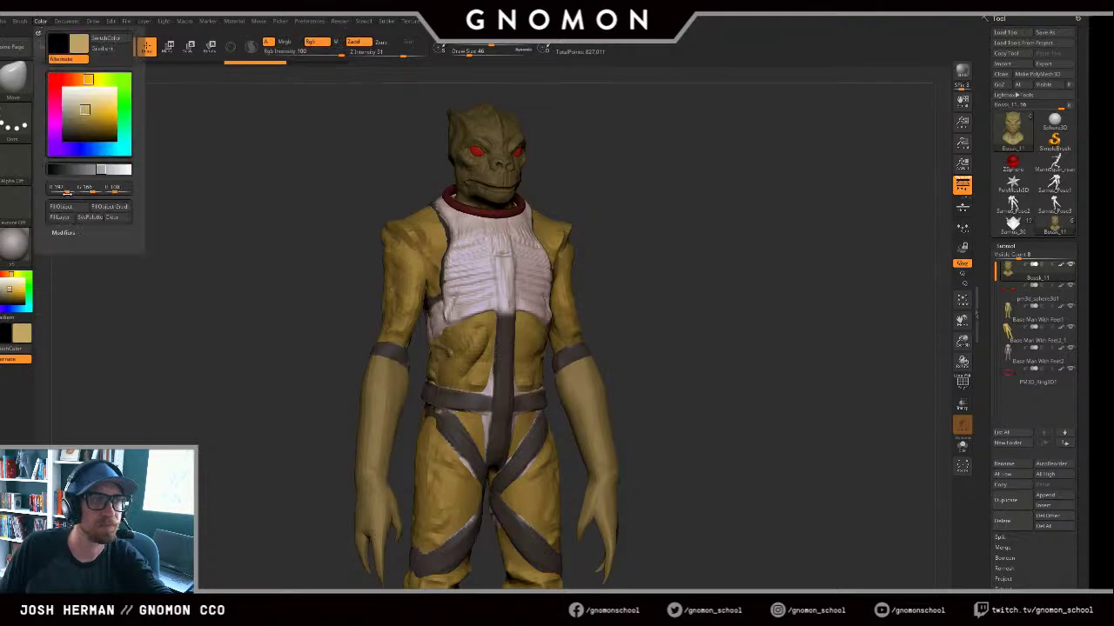
drag(187, 195, 316, 221)
key(f)
key(f)
key(f)
key(alt+s)
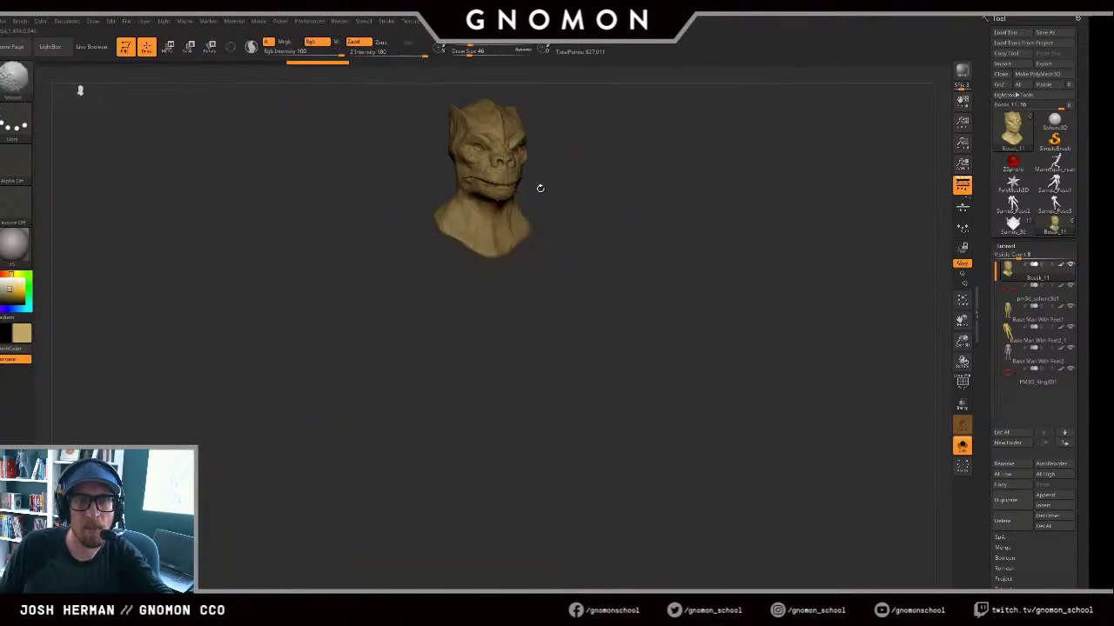
Step: Set the draw size to 145, bring the full Bossk figure back from isolation and select the body subtool
key(s)
mouse_move(487, 188)
mouse_down()
mouse_move(515, 189)
mouse_move(469, 178)
mouse_up()
key(s)
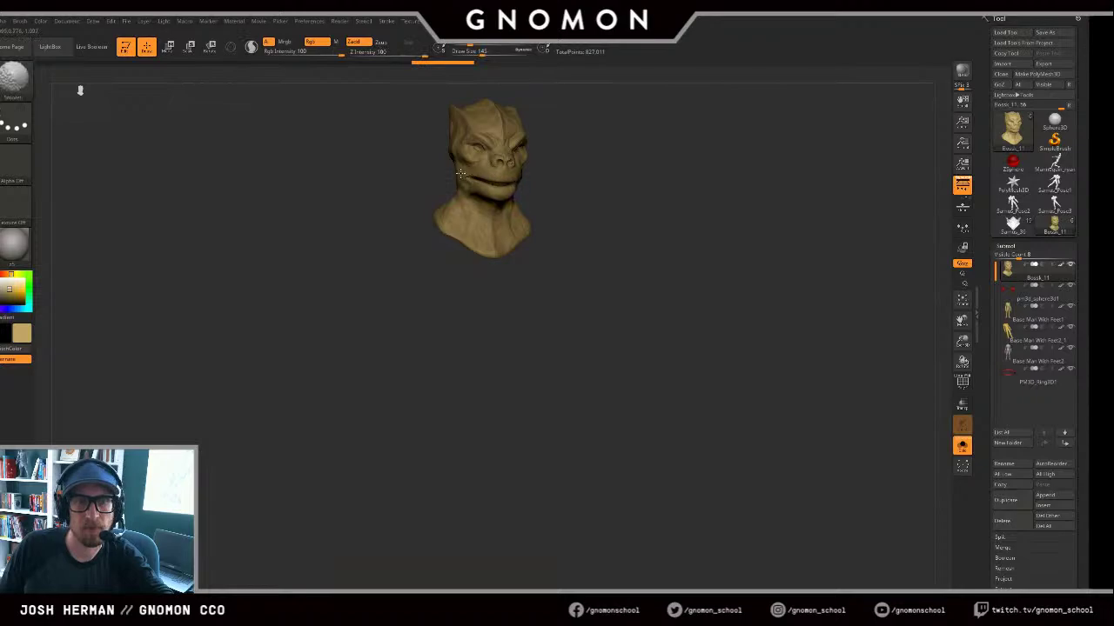
drag(552, 192, 604, 192)
mouse_move(372, 313)
alt+mouse_down()
mouse_move(370, 397)
mouse_move(327, 306)
mouse_move(380, 306)
alt+mouse_up()
key(ctrl+z)
key(alt+s)
alt+click(380, 306)
drag(296, 323, 287, 309)
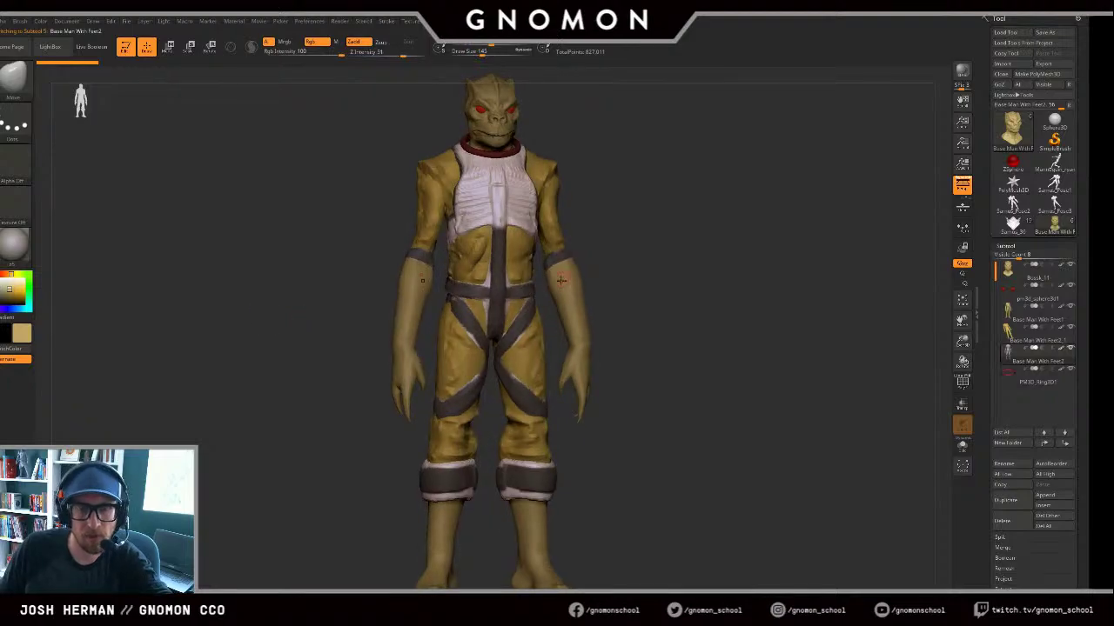
Step: Set the camera focal length to 50 mm and check the Bossk figure from three-quarter and front views
click(92, 21)
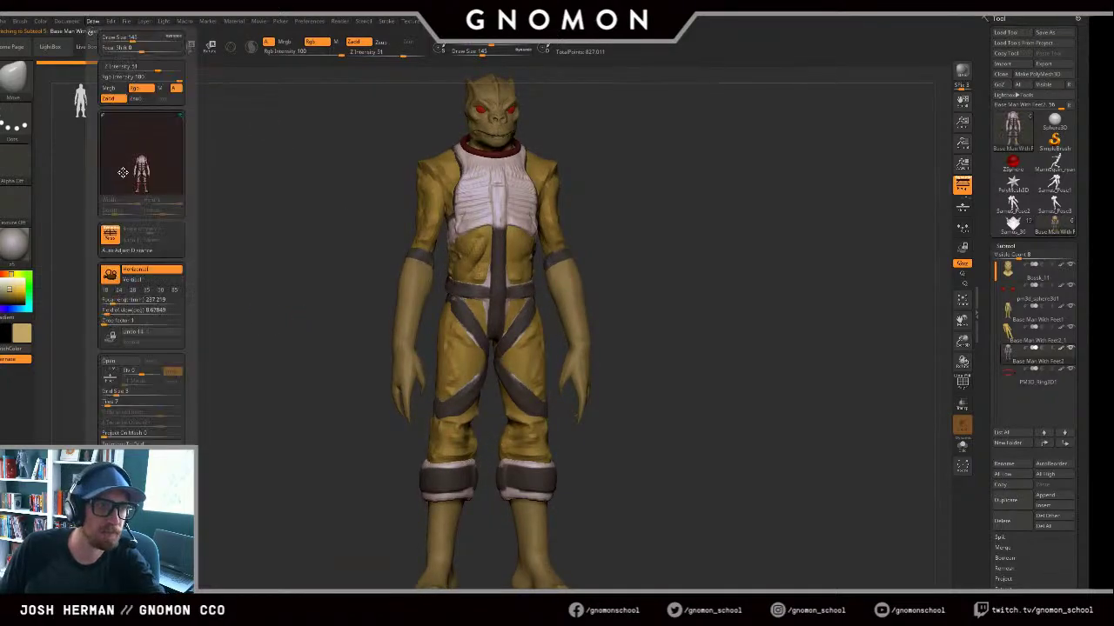
click(148, 290)
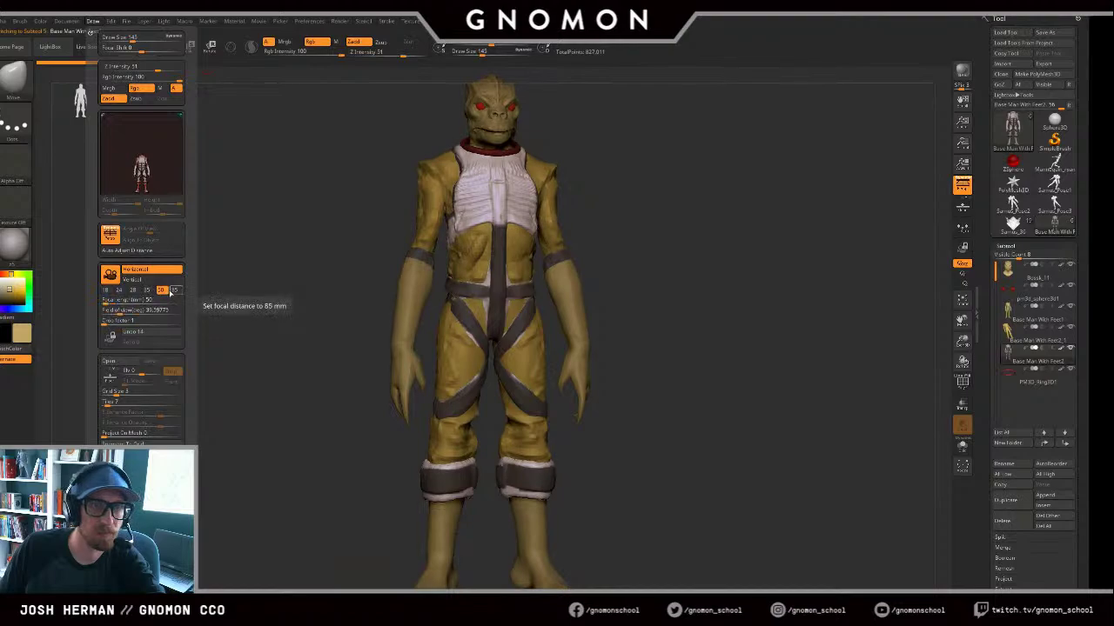
click(161, 291)
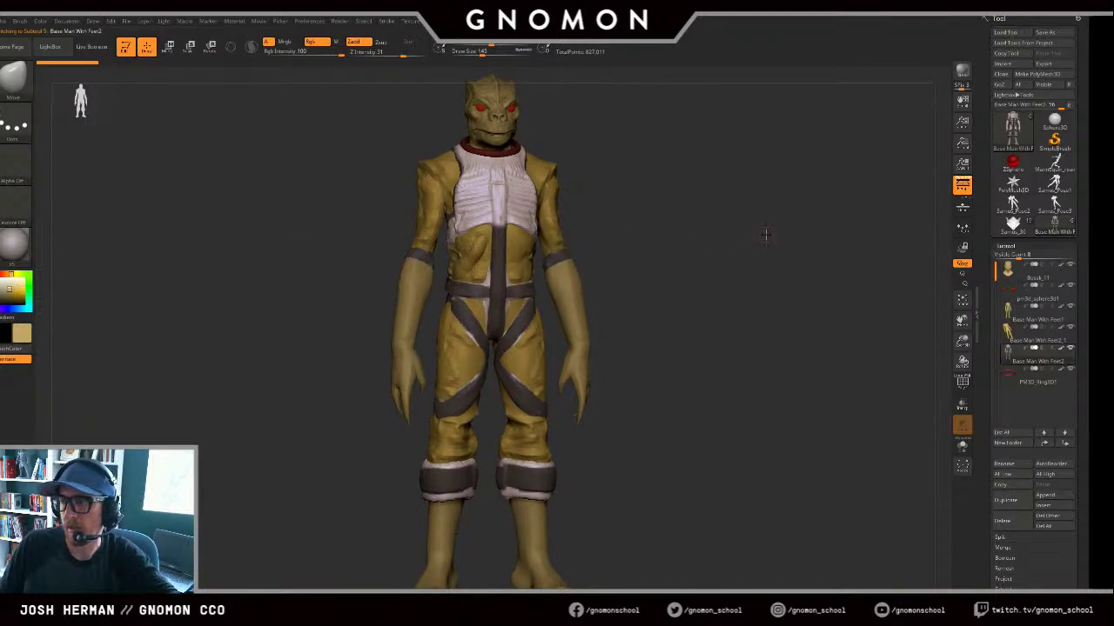
drag(766, 237, 749, 281)
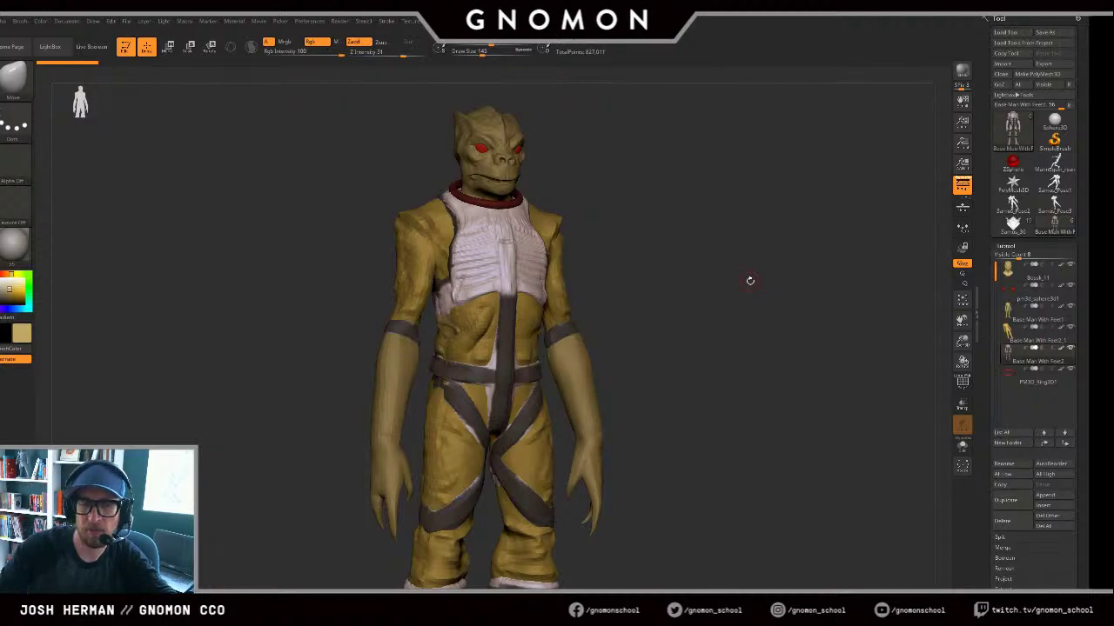
shift+drag(706, 287, 703, 278)
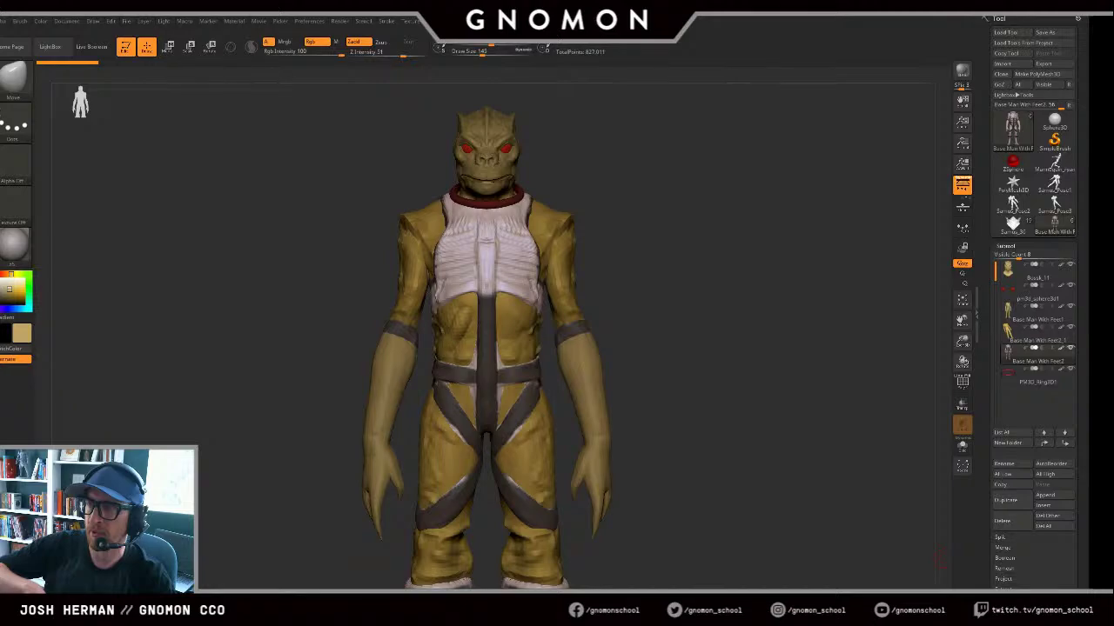
drag(939, 559, 950, 559)
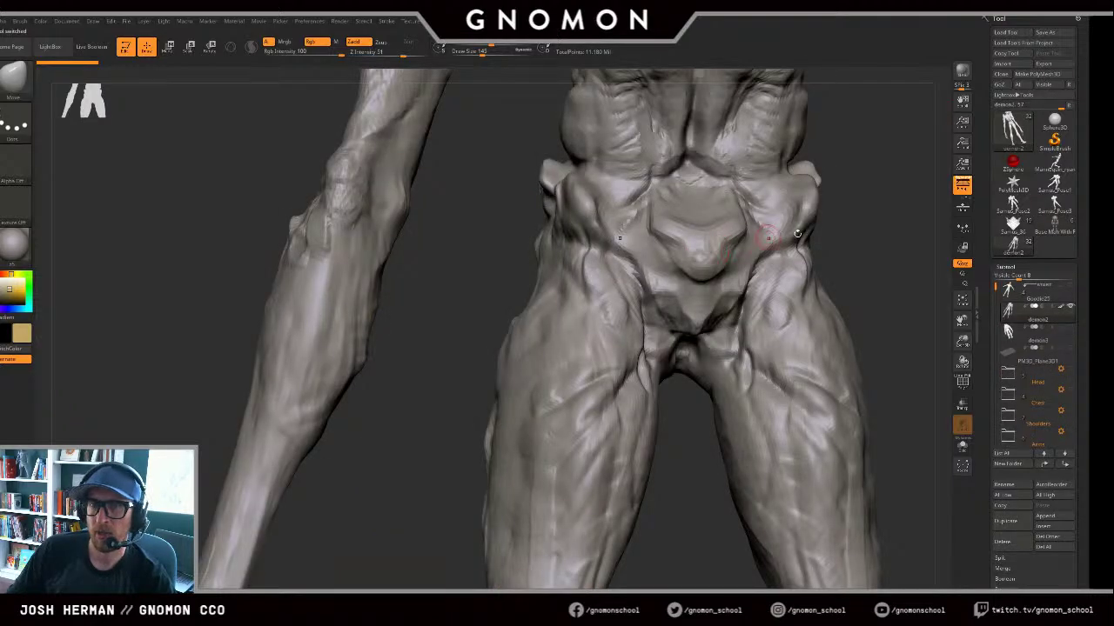
Step: Frame the horned demon sculpt and inspect it from different angles, toggling the visibility of its subtool
key(f)
mouse_move(765, 234)
mouse_down()
mouse_move(801, 258)
mouse_move(778, 276)
mouse_move(862, 279)
mouse_up()
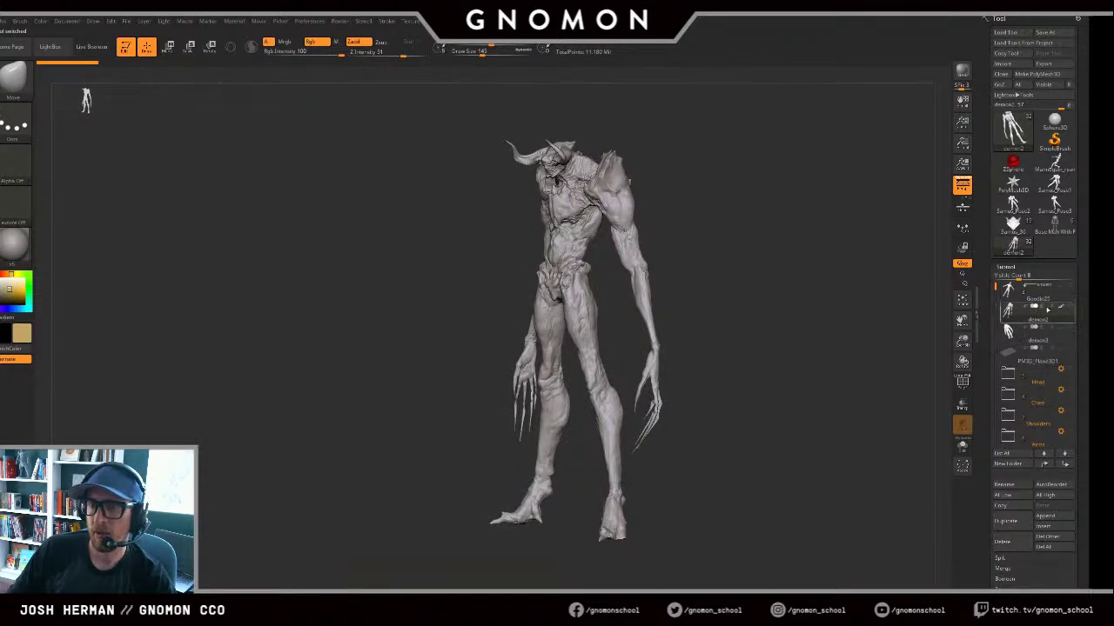
click(1069, 307)
mouse_move(888, 301)
mouse_down()
mouse_move(877, 297)
mouse_move(920, 300)
mouse_up()
click(1070, 307)
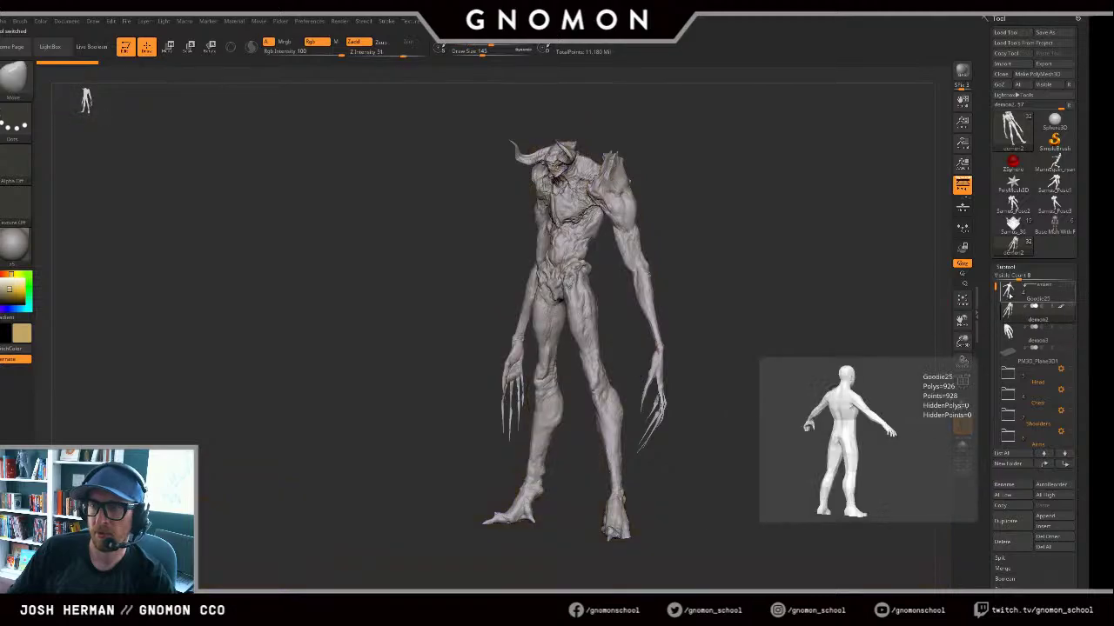
Step: Turn on the Head, Chest, Shoulders, Arms, Legs and Sword folders of the robot and leave isolation mode
scroll(1053, 322, down, 2)
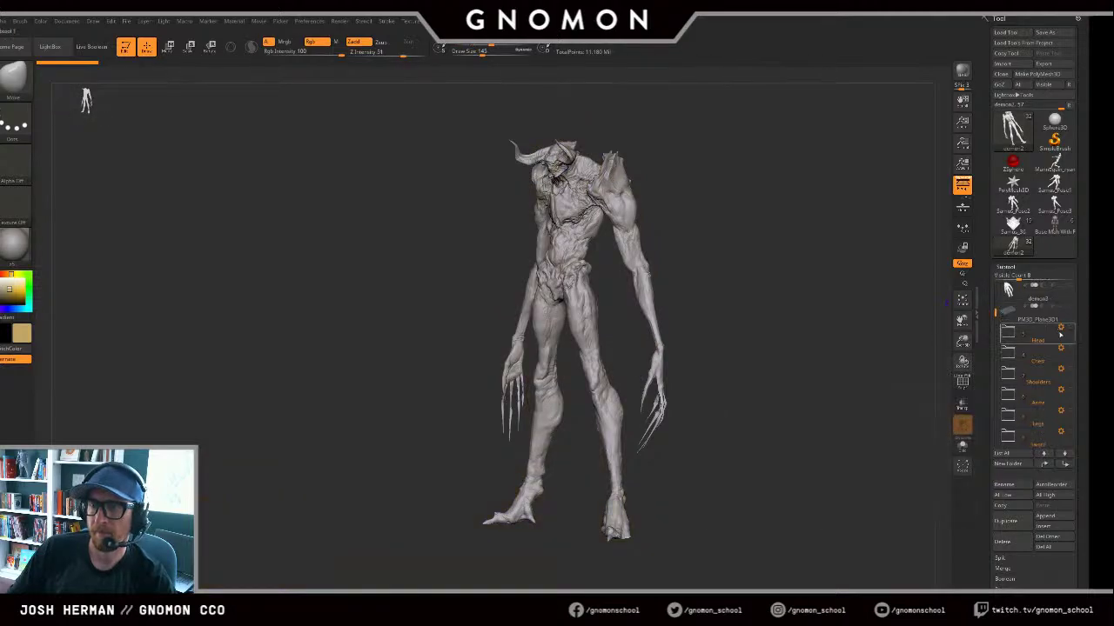
click(1050, 334)
click(1070, 328)
click(1071, 349)
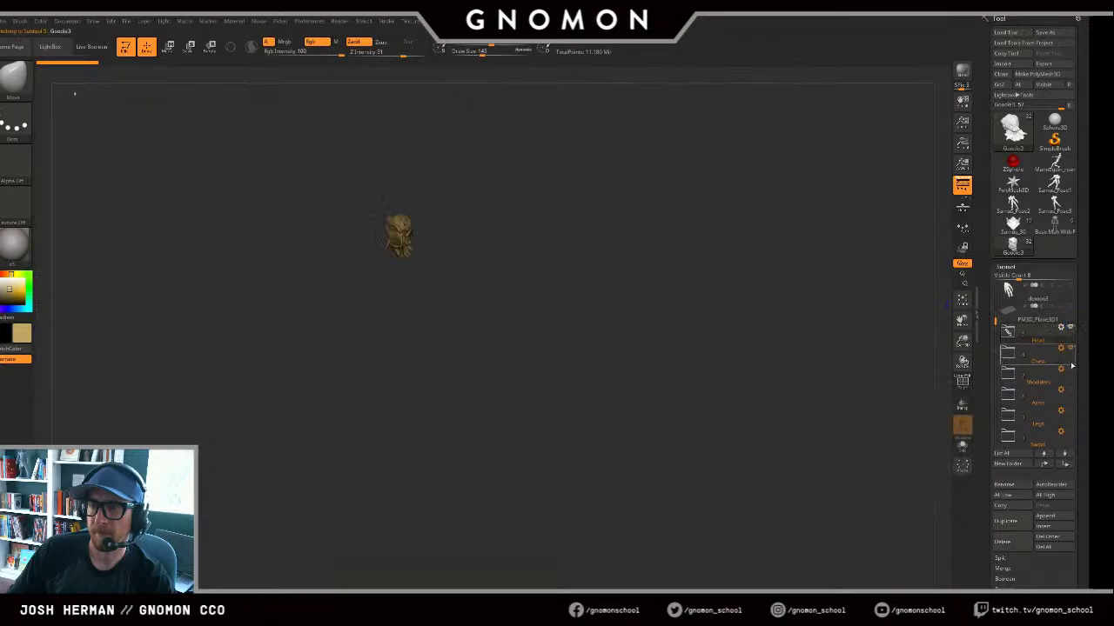
click(1071, 370)
click(1070, 395)
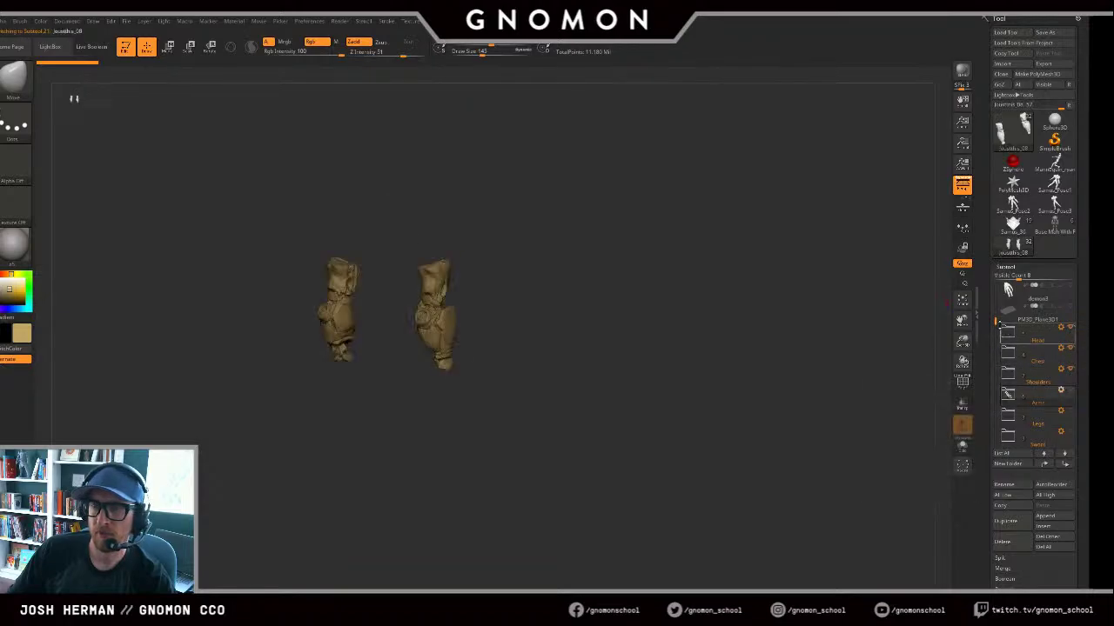
drag(995, 322, 996, 334)
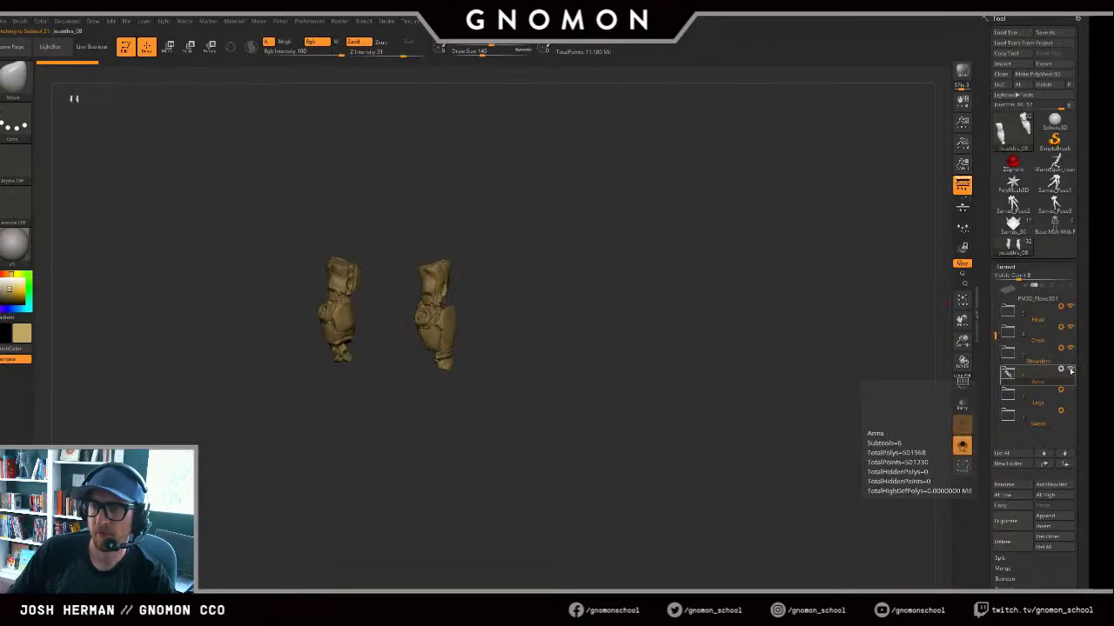
click(961, 446)
click(1072, 391)
click(1071, 411)
click(821, 316)
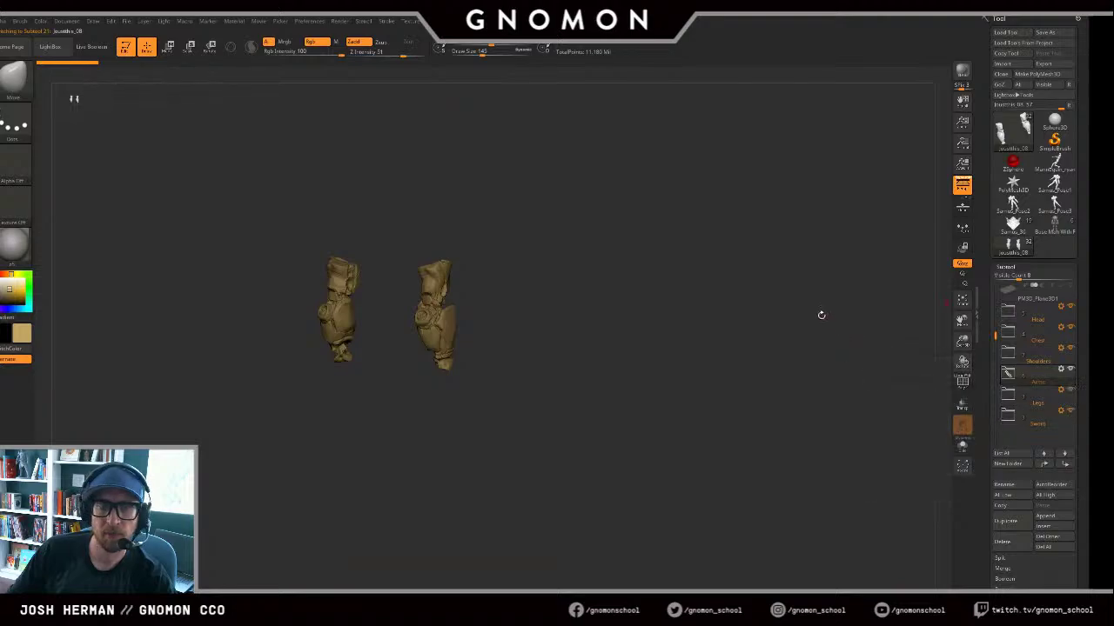
mouse_move(820, 315)
shift+mouse_down()
mouse_move(696, 310)
mouse_move(766, 301)
shift+mouse_up()
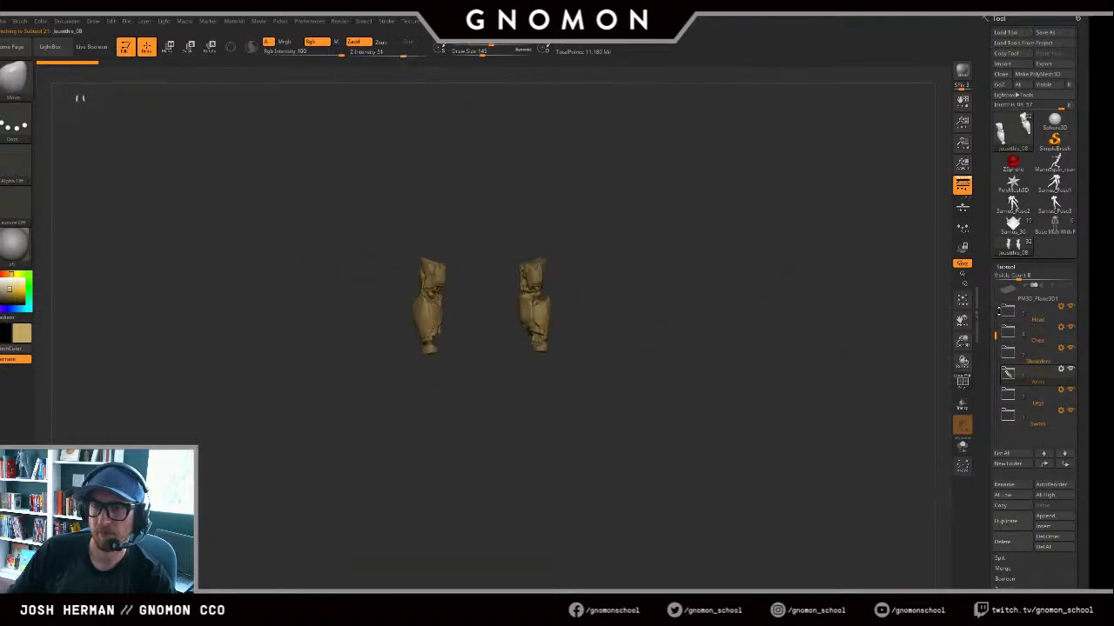
Step: Show all subtools together, compare the demons with the robot, and hide the demons to leave only the robot
click(1007, 311)
click(1006, 308)
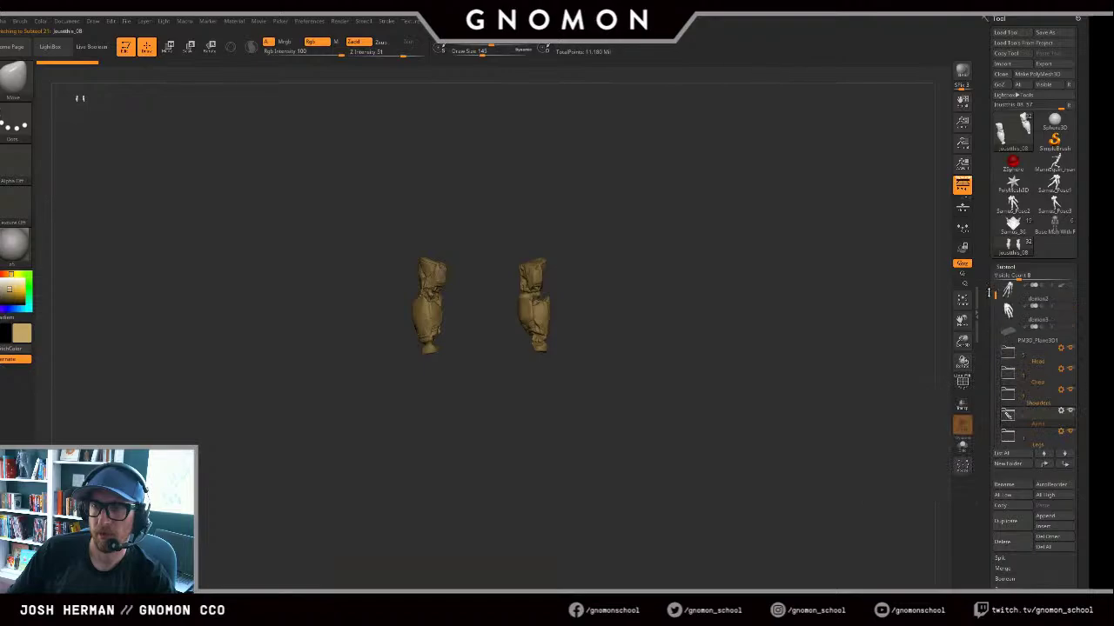
shift+click(1070, 348)
shift+click(1070, 348)
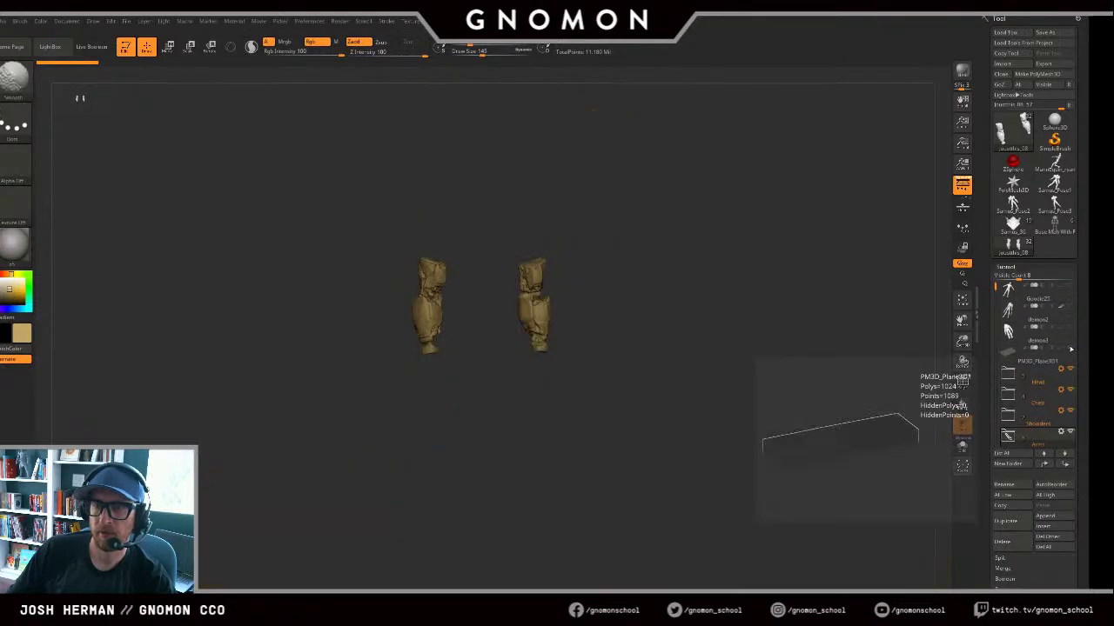
shift+click(1070, 348)
click(1033, 320)
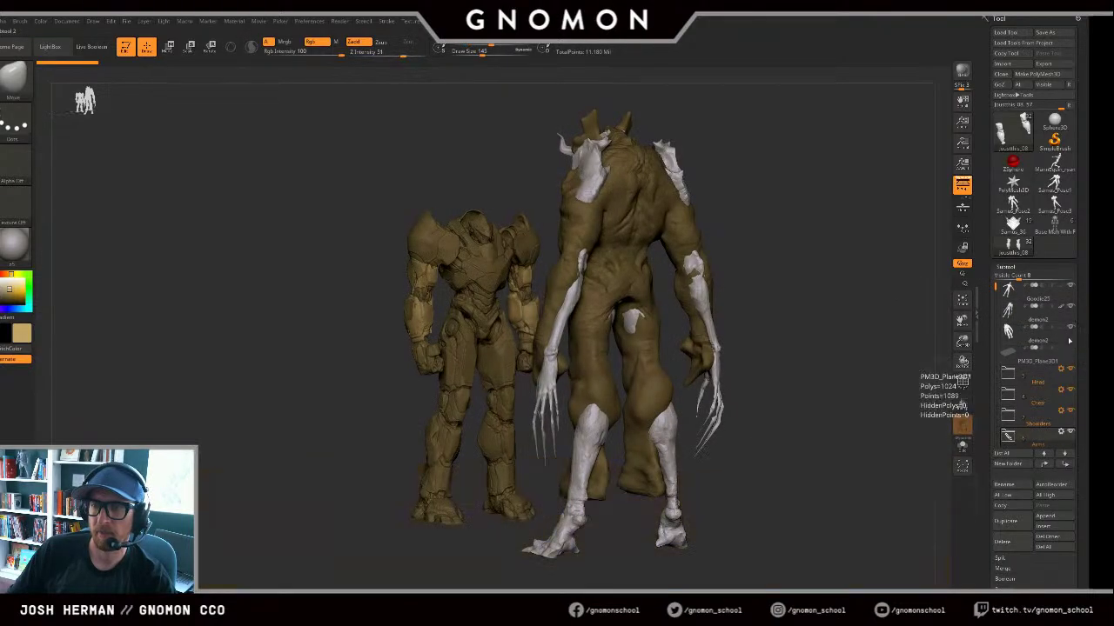
click(1069, 309)
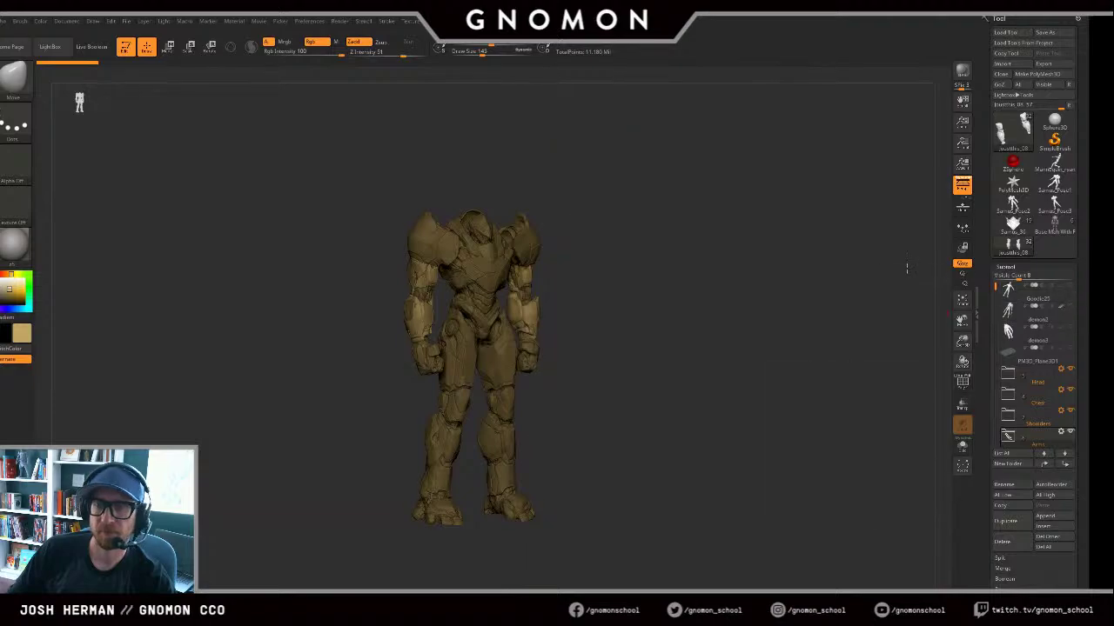
mouse_move(898, 272)
mouse_down()
mouse_move(864, 253)
mouse_move(865, 291)
mouse_move(804, 267)
mouse_move(845, 287)
mouse_up()
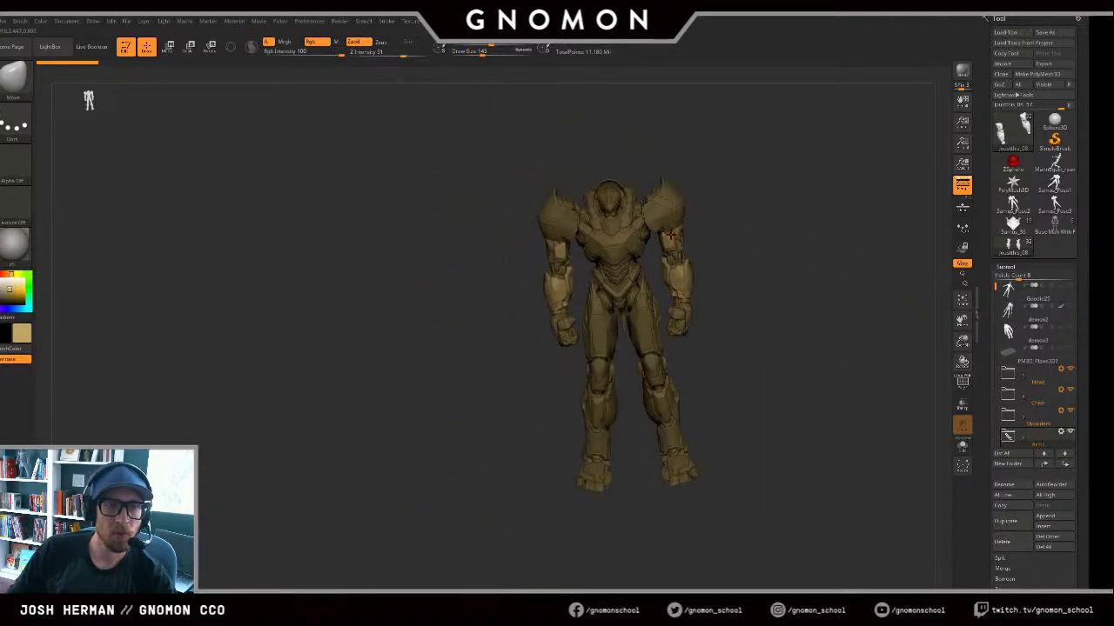
Step: Select the robot's chest piece, change the active colour to near-white and inspect the armour, selecting a shoulder plate
alt+click(611, 233)
key(f)
key(f)
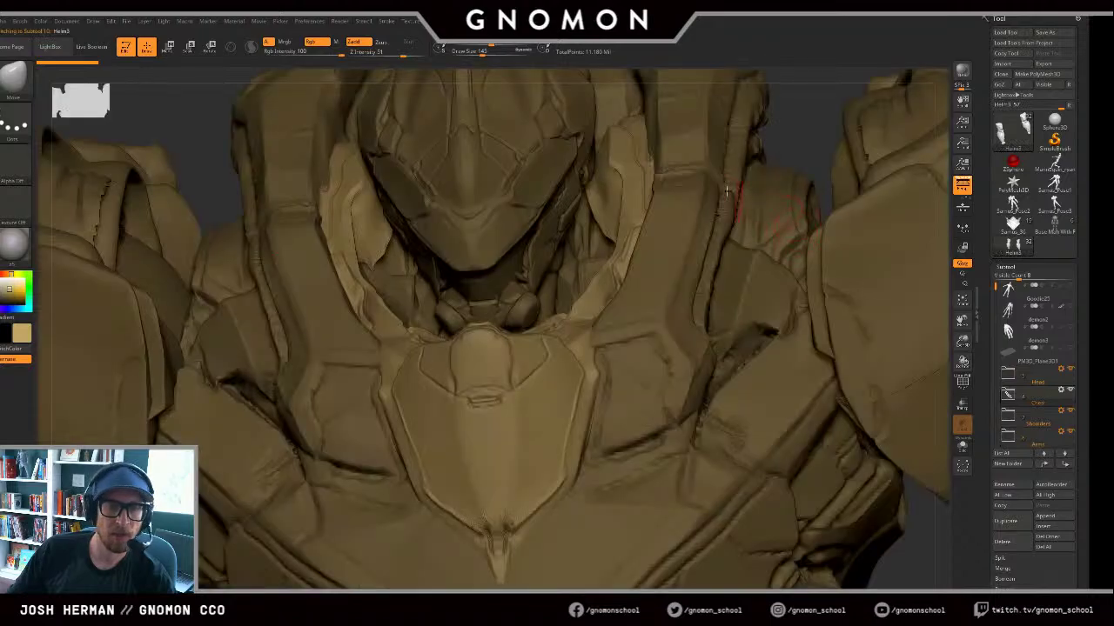
shift+drag(802, 115, 816, 106)
click(2, 281)
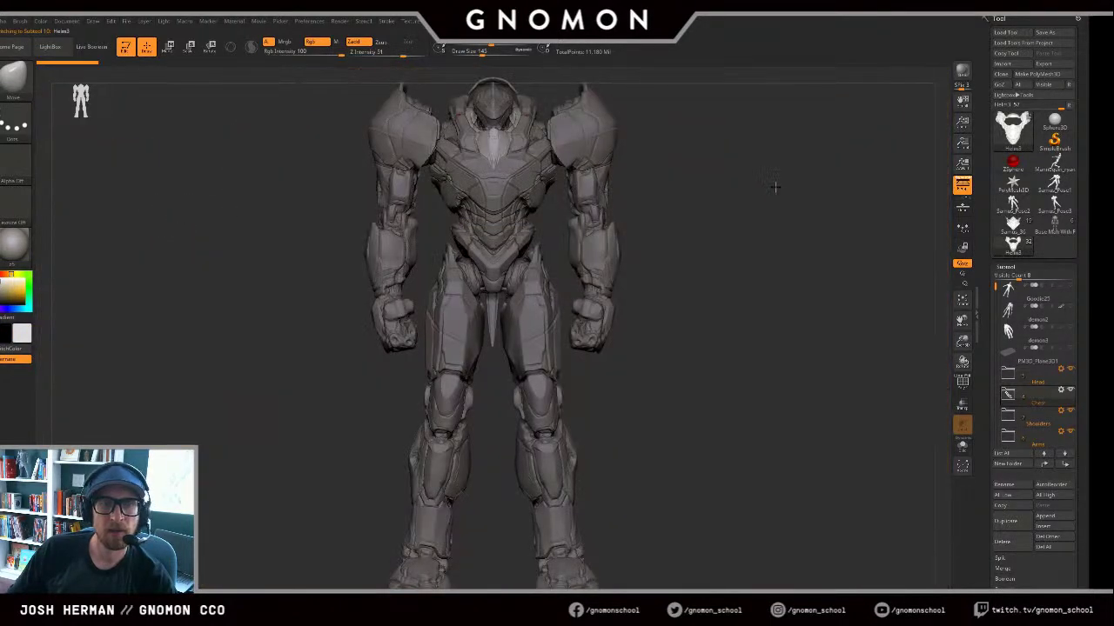
drag(773, 187, 892, 293)
alt+click(737, 319)
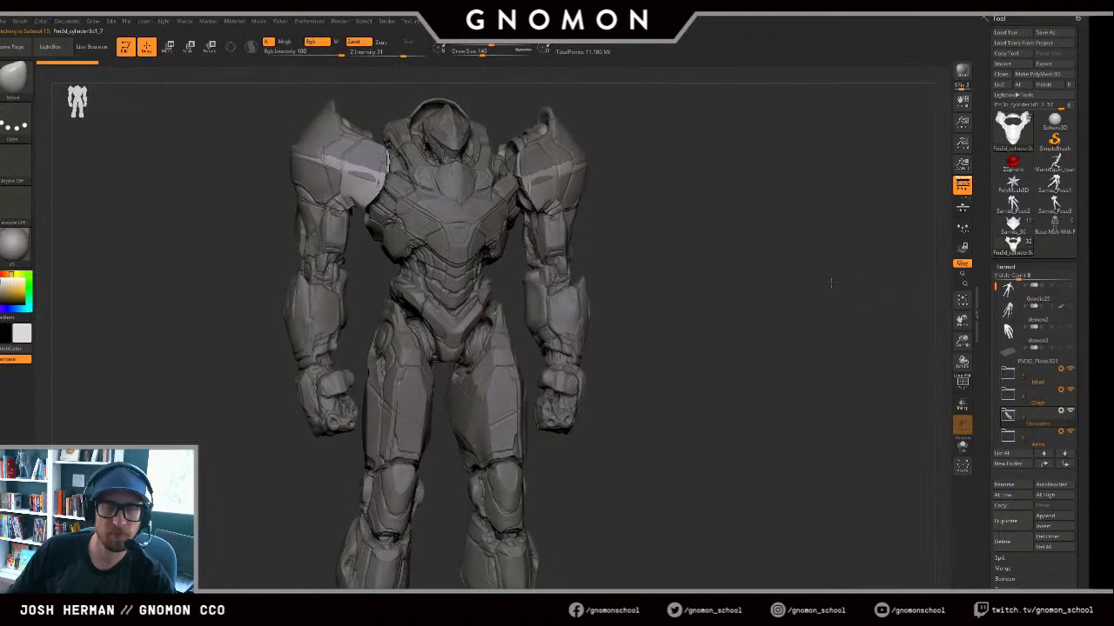
drag(746, 265, 681, 246)
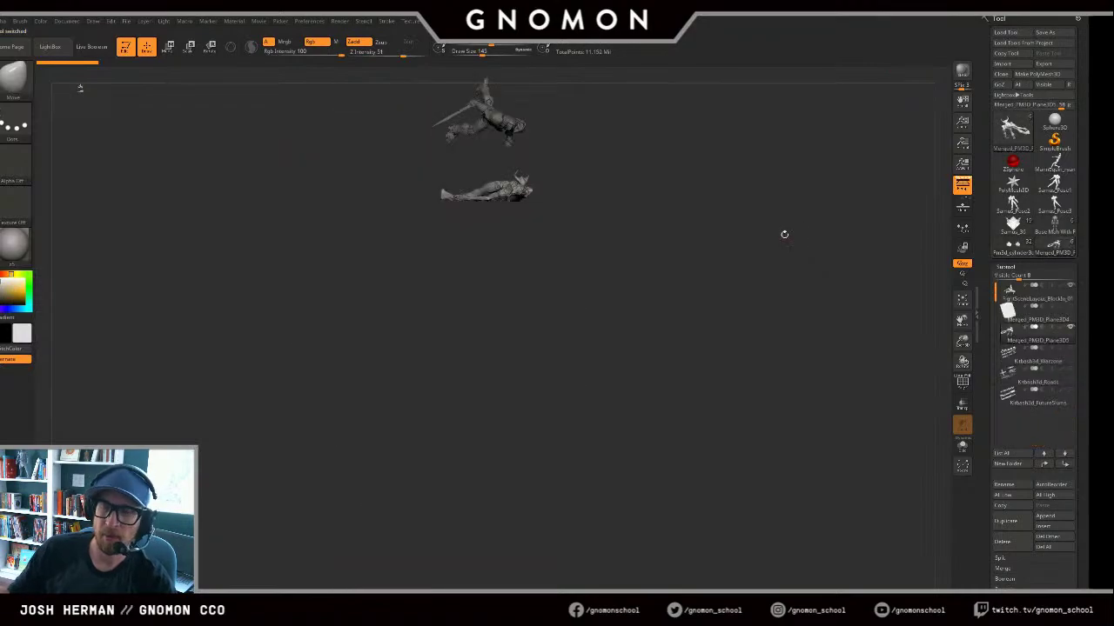
Step: Frame the posed robot and demon in the fight-scene layout and examine them from several angles
key(f)
drag(707, 195, 757, 266)
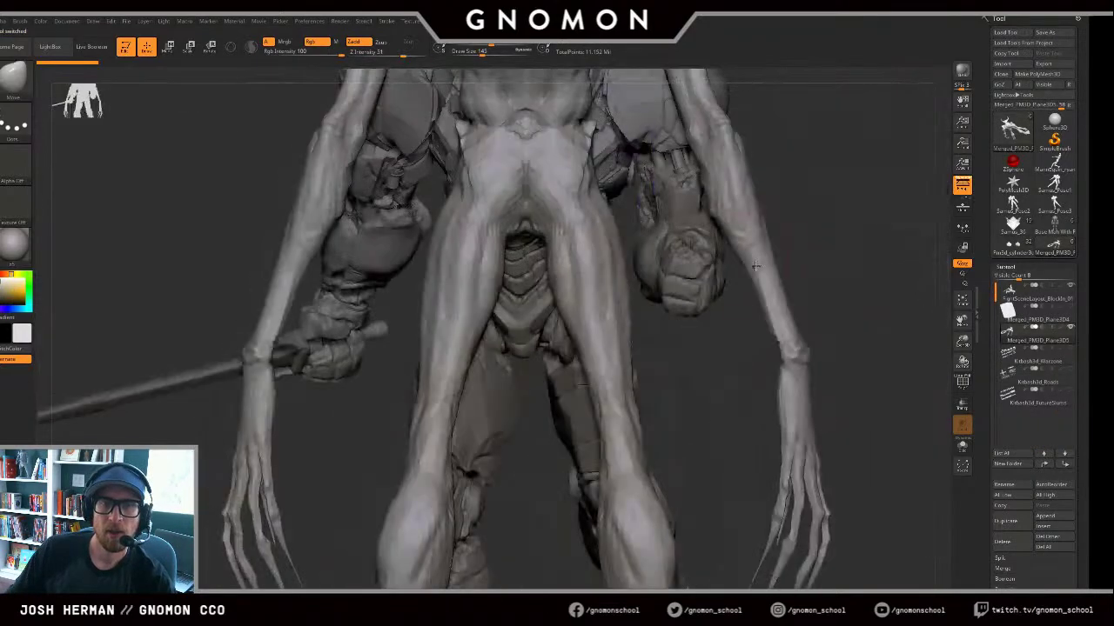
key(f)
drag(818, 246, 831, 247)
key(f)
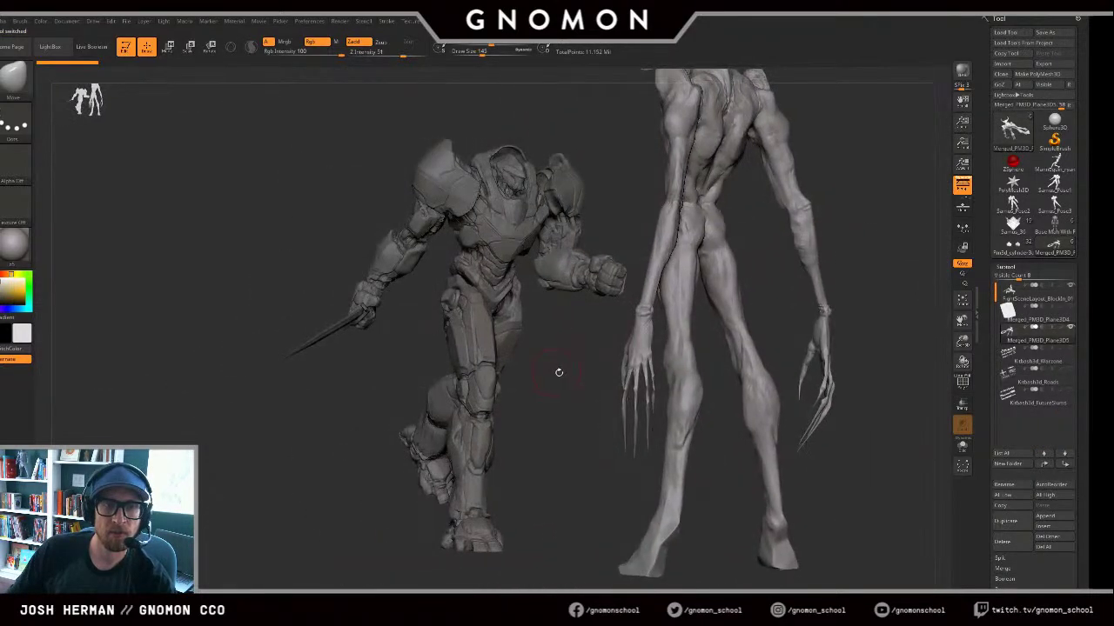
mouse_move(559, 372)
mouse_down()
mouse_move(587, 369)
mouse_move(562, 373)
mouse_up()
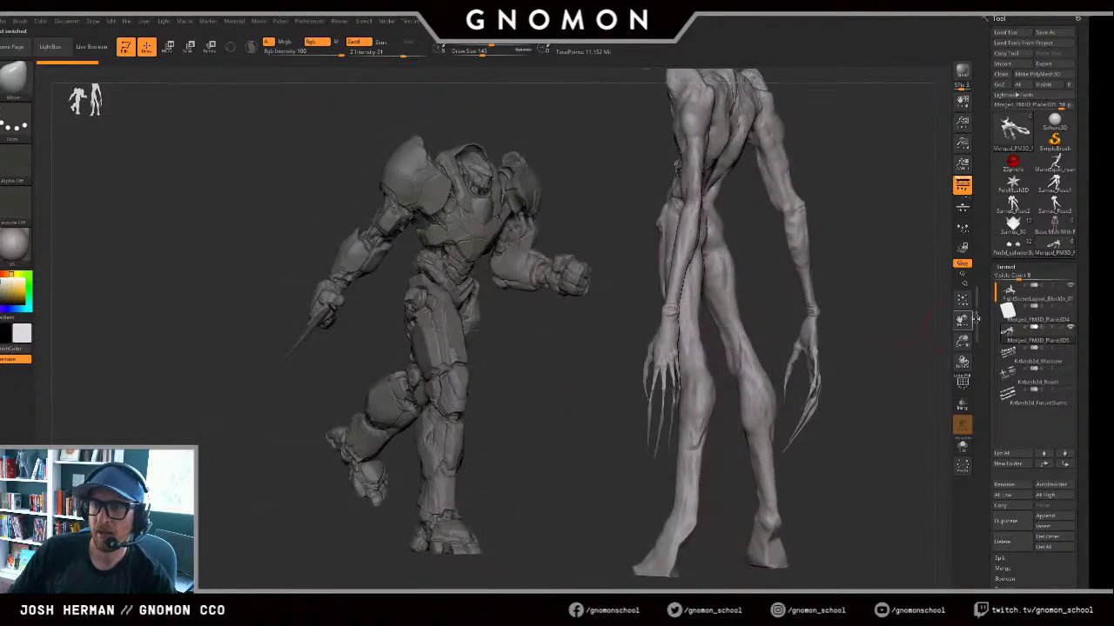
Step: Show the ground plane and the kitbash war zone and roads subtools around the fighters, also toggling the future slums subtool
click(1070, 307)
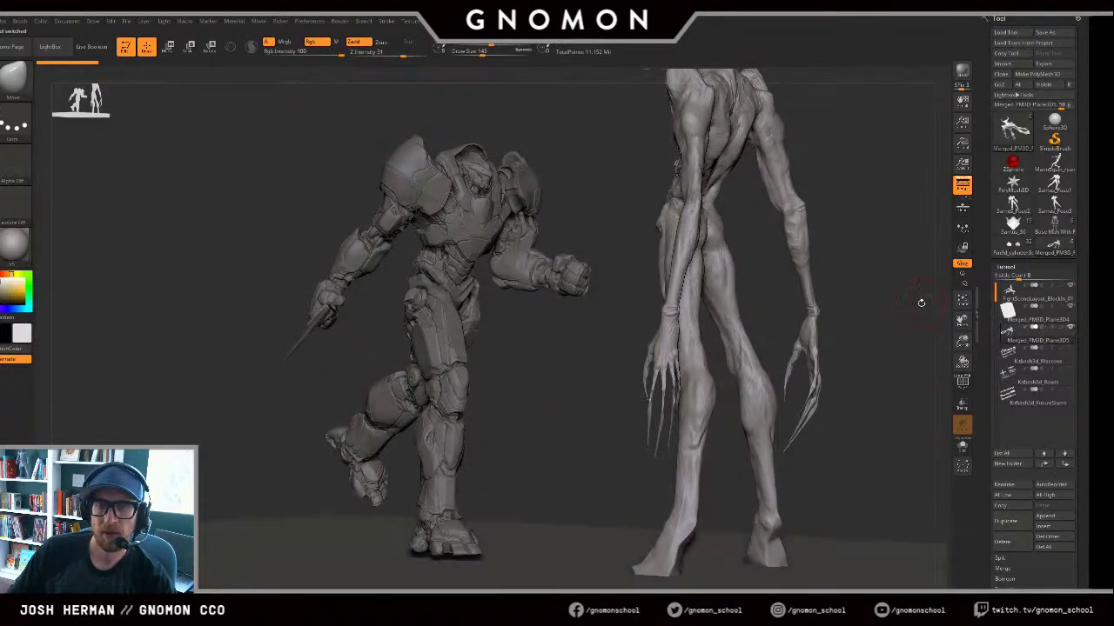
click(1069, 349)
click(1070, 370)
click(1070, 390)
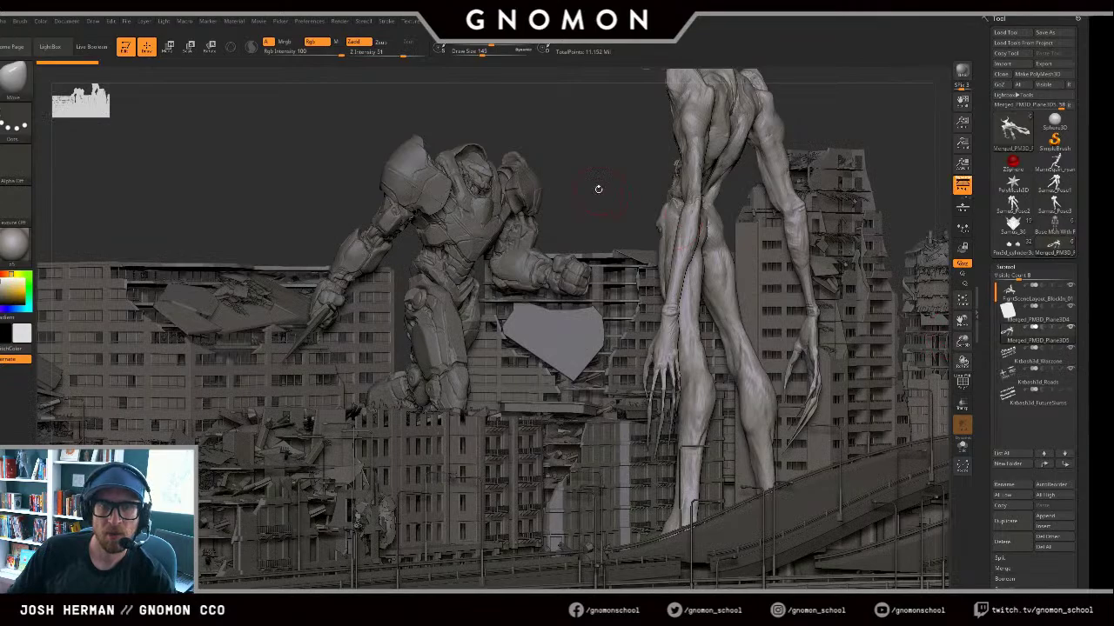
mouse_move(599, 190)
mouse_down()
mouse_move(643, 195)
mouse_move(610, 189)
mouse_up()
click(1069, 392)
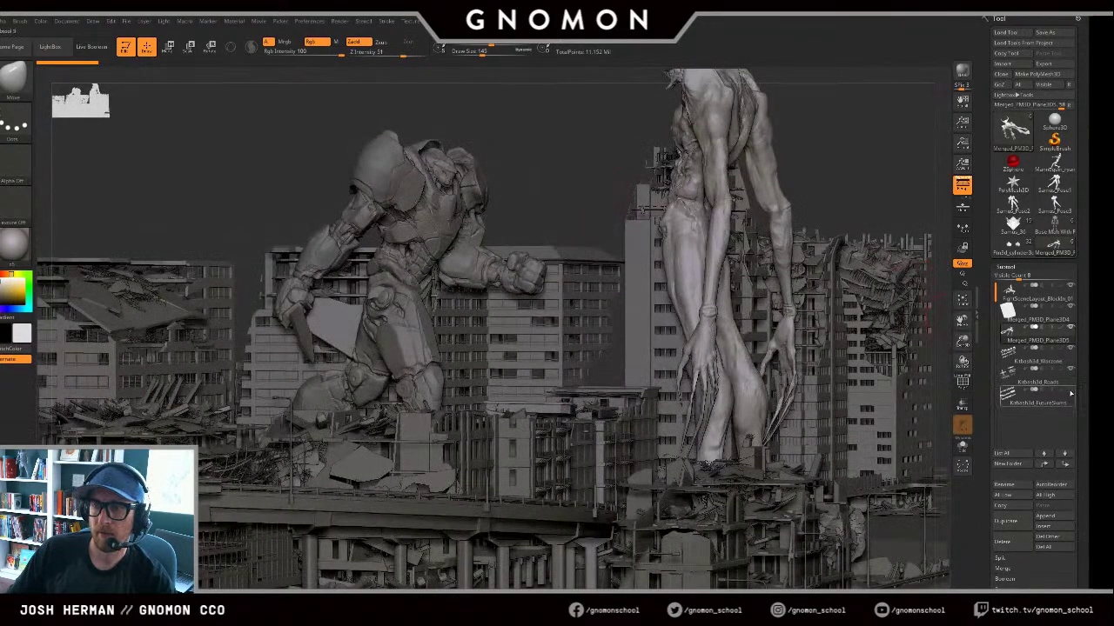
mouse_move(594, 172)
mouse_down()
mouse_move(571, 172)
mouse_move(582, 211)
mouse_move(596, 161)
mouse_up()
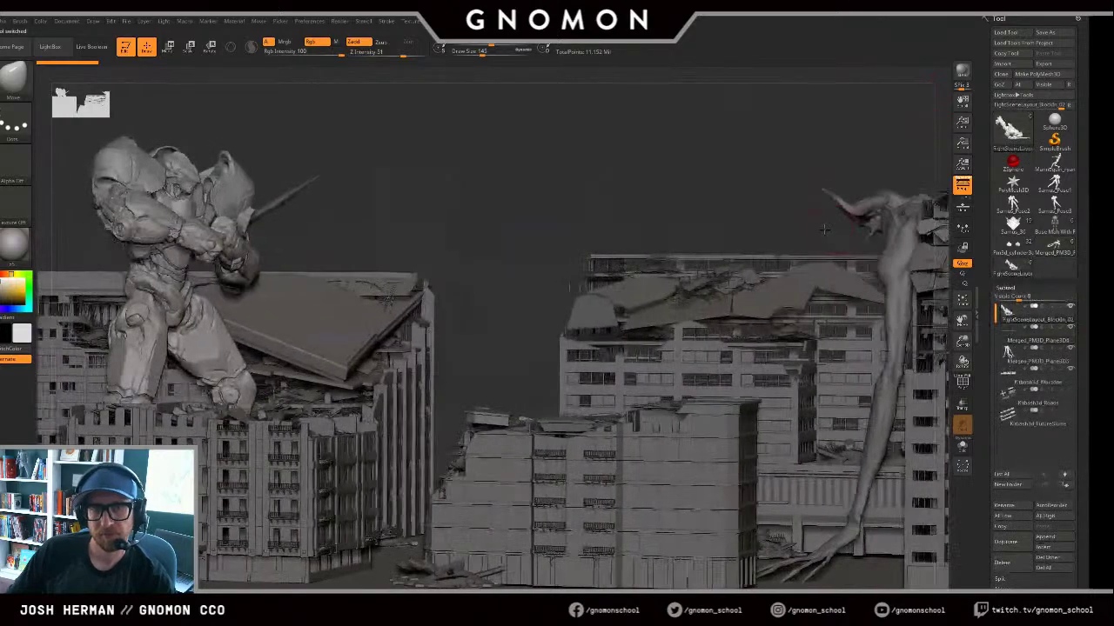
Step: Examine the second fight-scene layout, with the sword-wielding robot facing the demon among the ruined buildings
drag(825, 228, 815, 96)
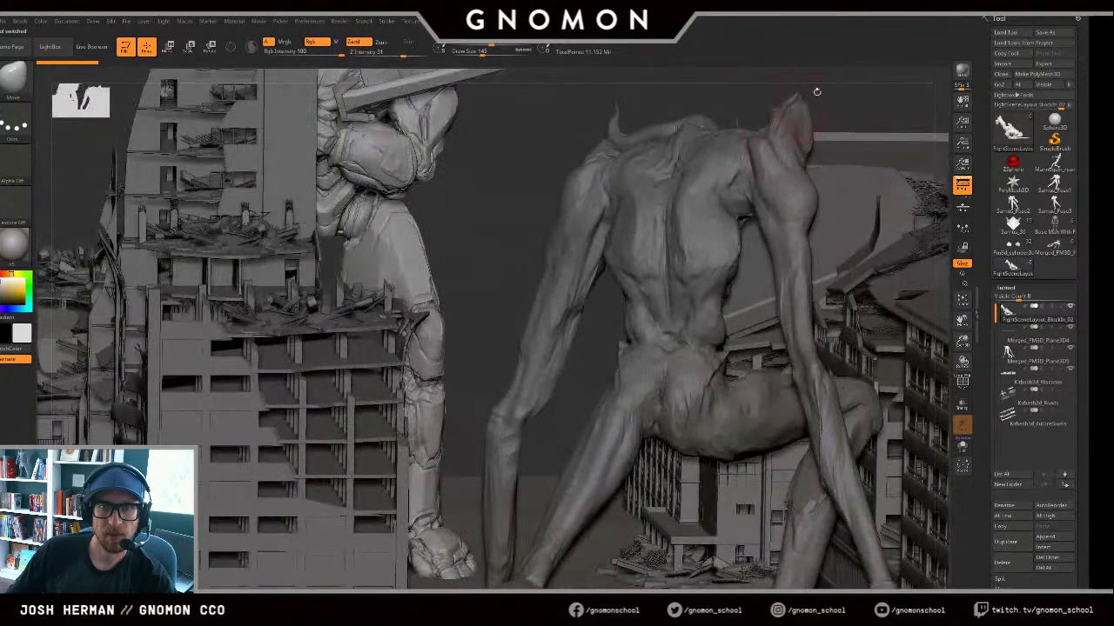
drag(813, 224, 734, 174)
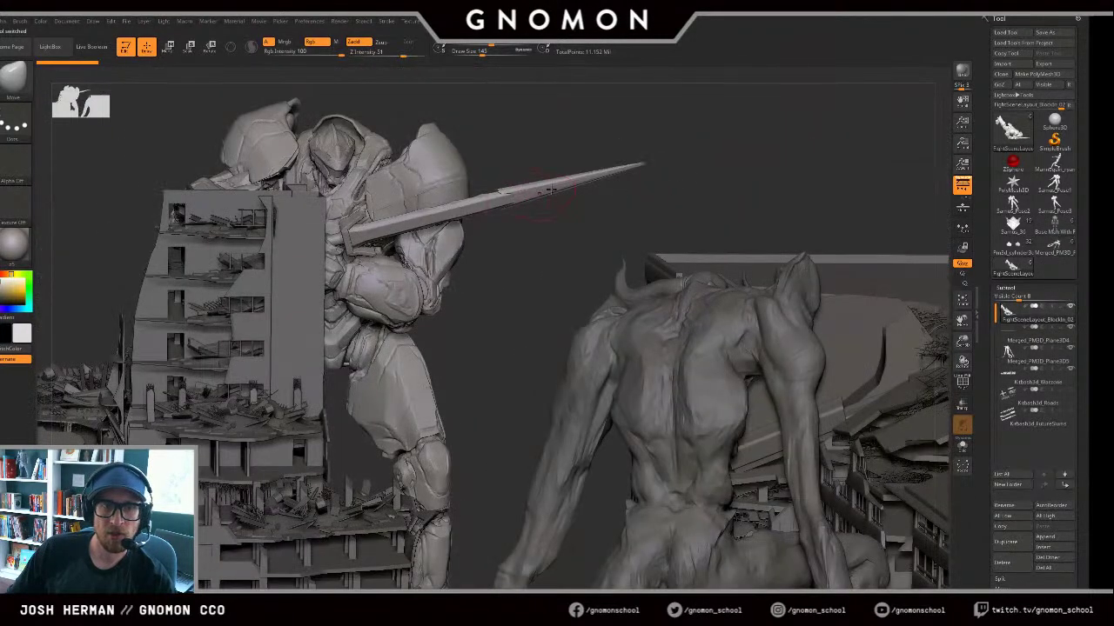
key(ctrl+z)
key(ctrl+z)
key(ctrl+z)
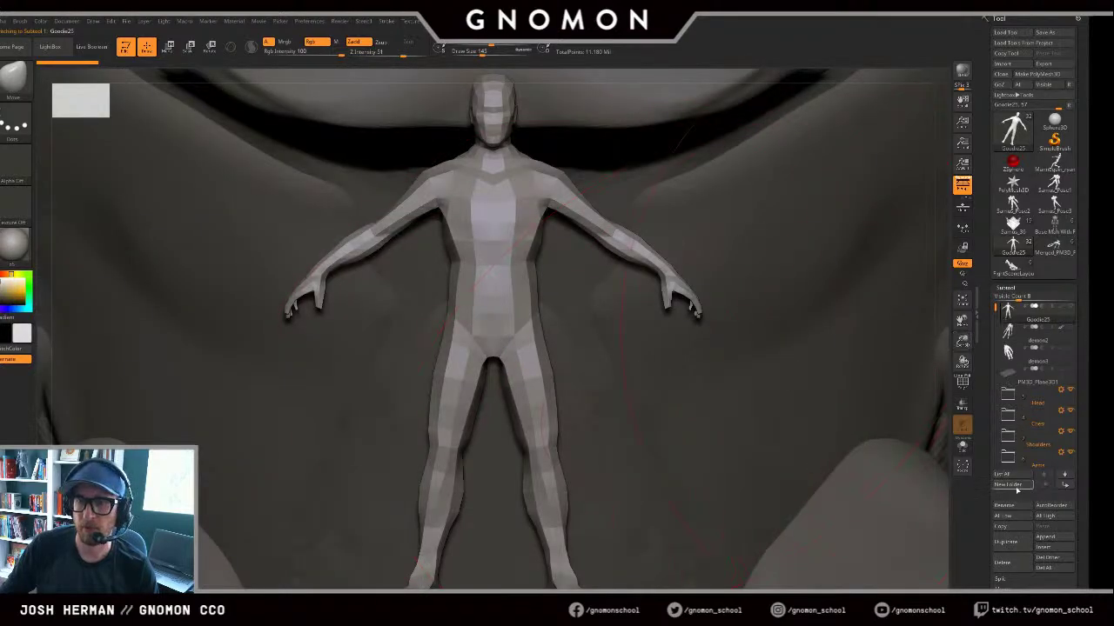
Step: Duplicate the human scale-figure subtool and move the copy down to ground level beside the robot's foot
click(1005, 541)
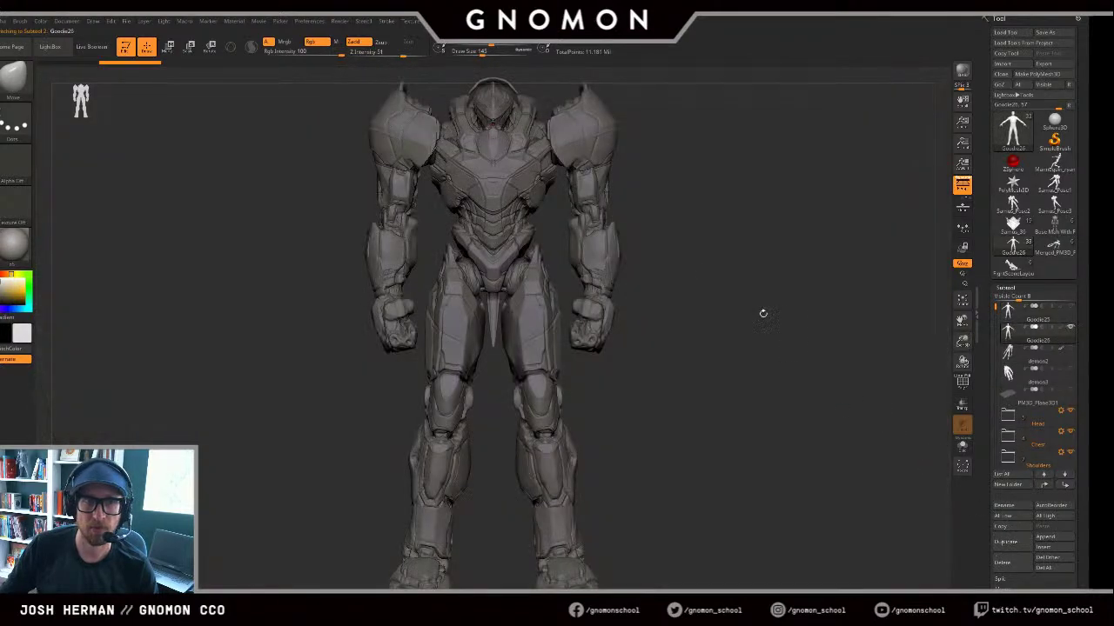
key(w)
shift+drag(514, 158, 514, 264)
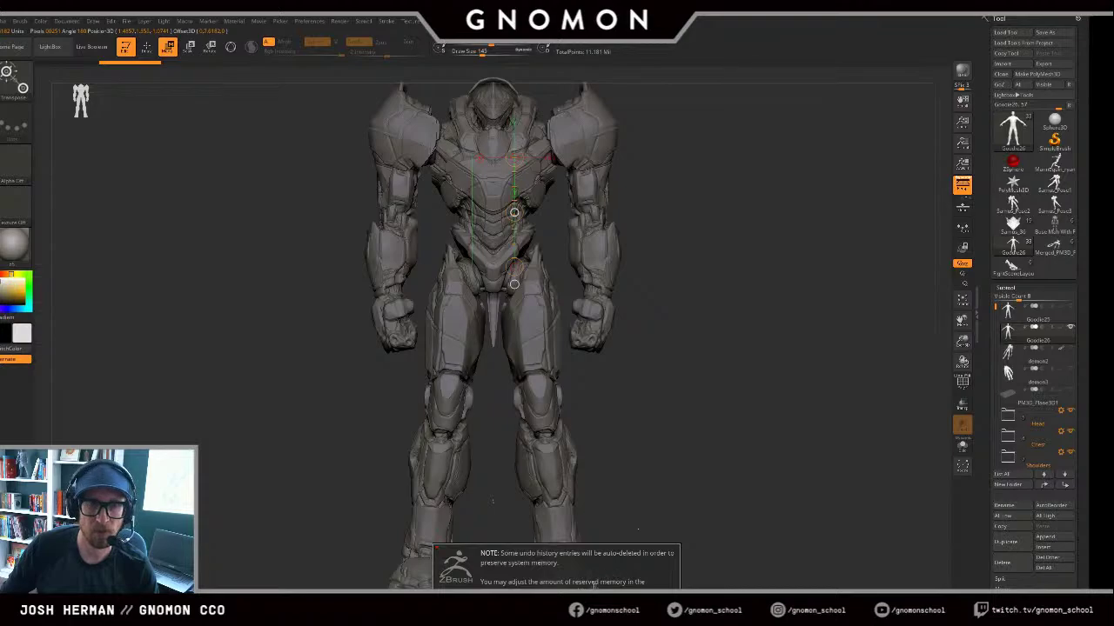
alt+drag(708, 453, 759, 109)
drag(511, 174, 510, 354)
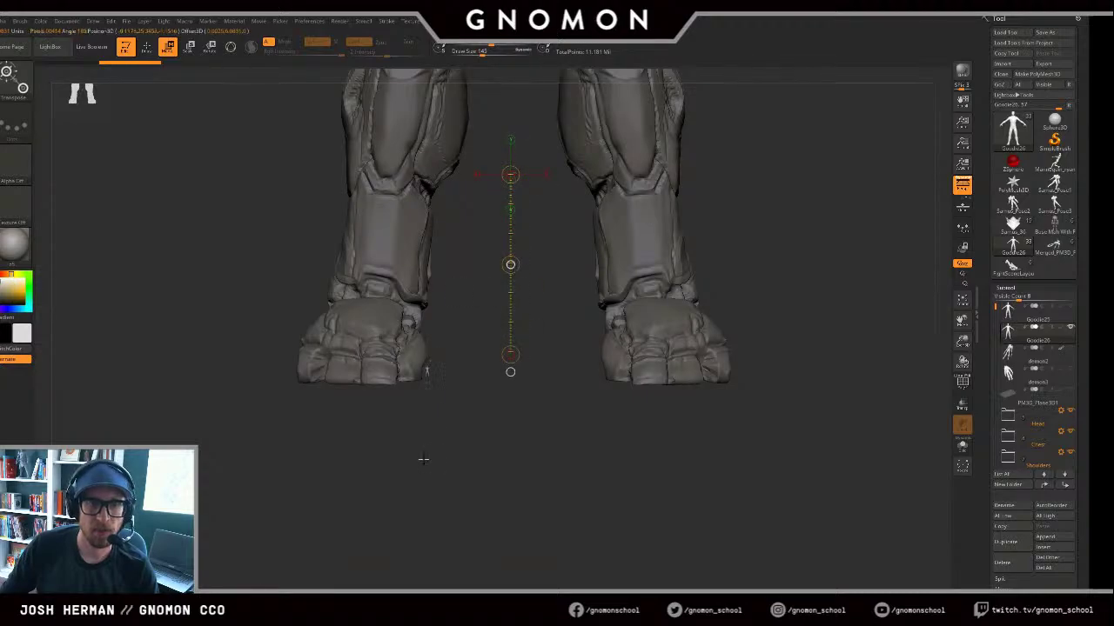
click(423, 380)
mouse_move(524, 419)
mouse_down()
mouse_move(468, 423)
mouse_move(485, 507)
mouse_move(542, 464)
mouse_move(572, 507)
mouse_move(590, 465)
mouse_move(579, 487)
mouse_move(568, 480)
mouse_up()
key(q)
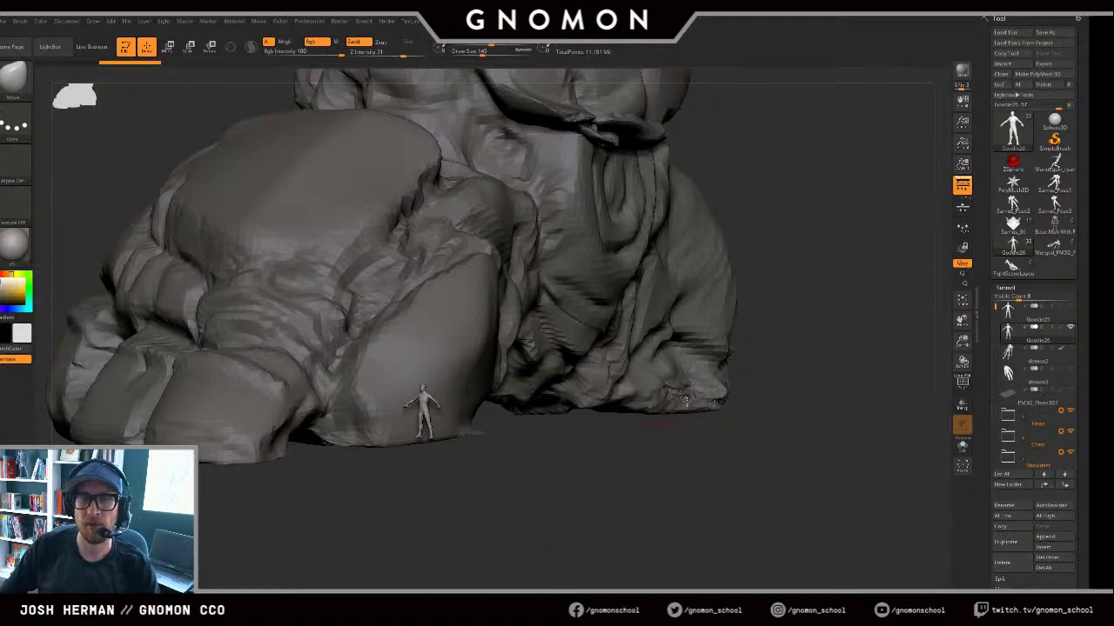
Step: Examine the tiny human figure against the robot's feet from several angles to judge the scale
mouse_move(684, 401)
mouse_down()
mouse_move(723, 305)
mouse_move(607, 312)
mouse_up()
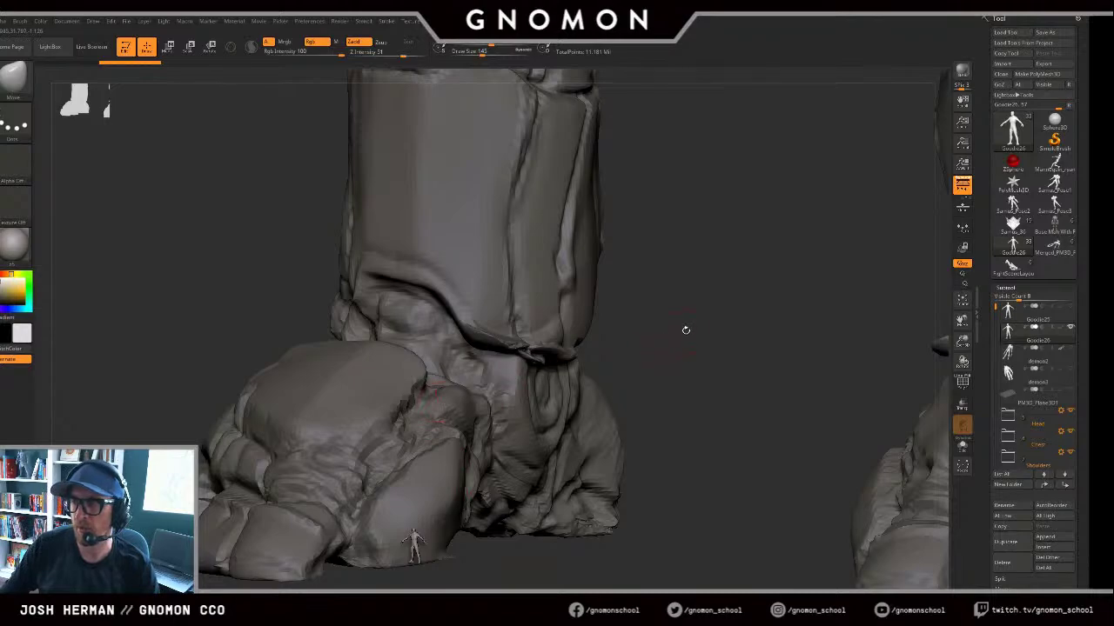
drag(684, 329, 716, 319)
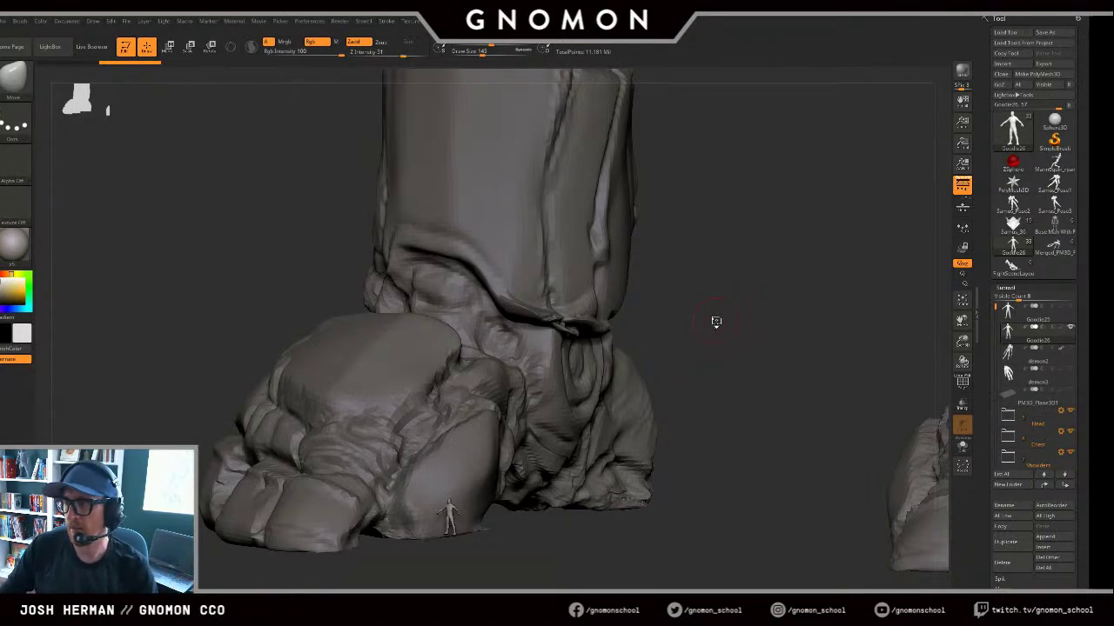
mouse_move(796, 216)
mouse_down()
mouse_move(737, 240)
mouse_move(736, 254)
mouse_up()
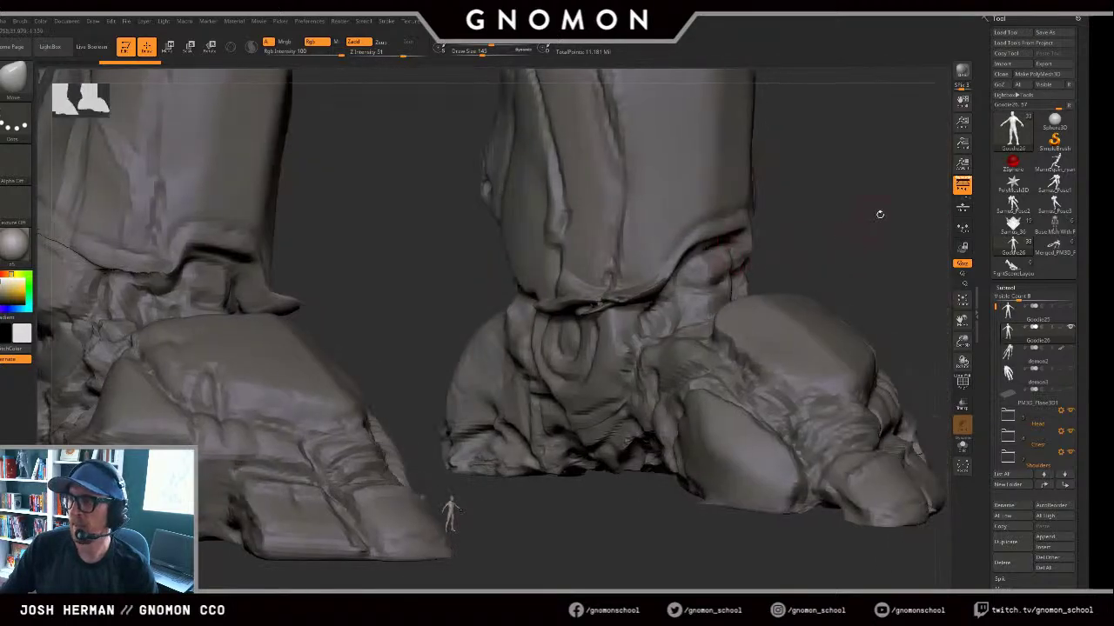
drag(888, 207, 792, 236)
Step: Frame the whole robot and show the demon2 subtool standing next to it
alt+drag(736, 208, 891, 251)
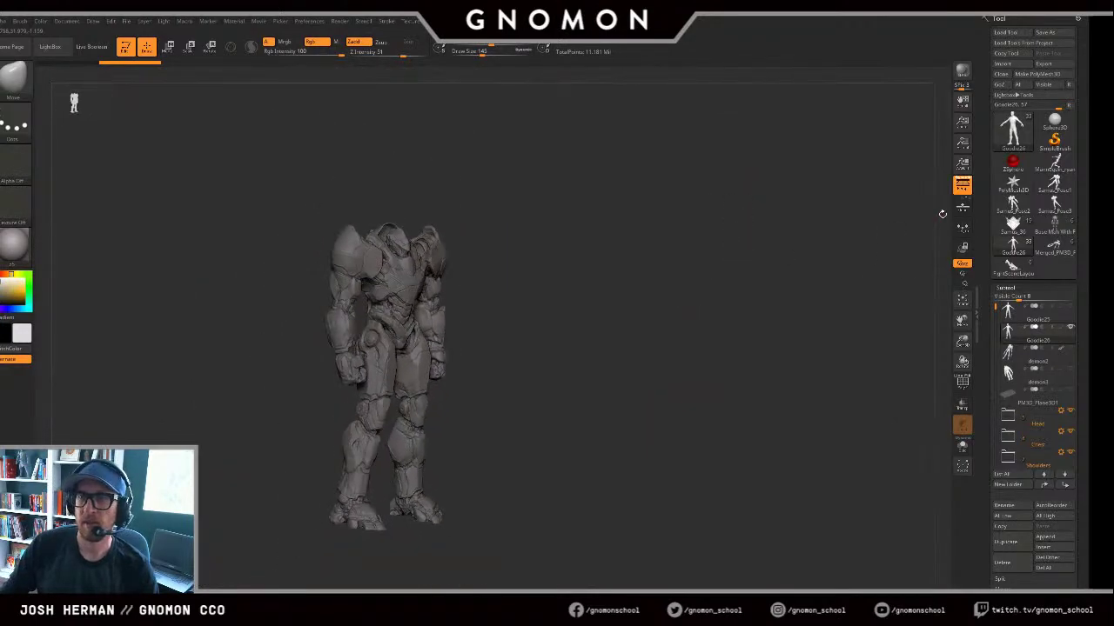
click(1071, 351)
drag(827, 314, 957, 305)
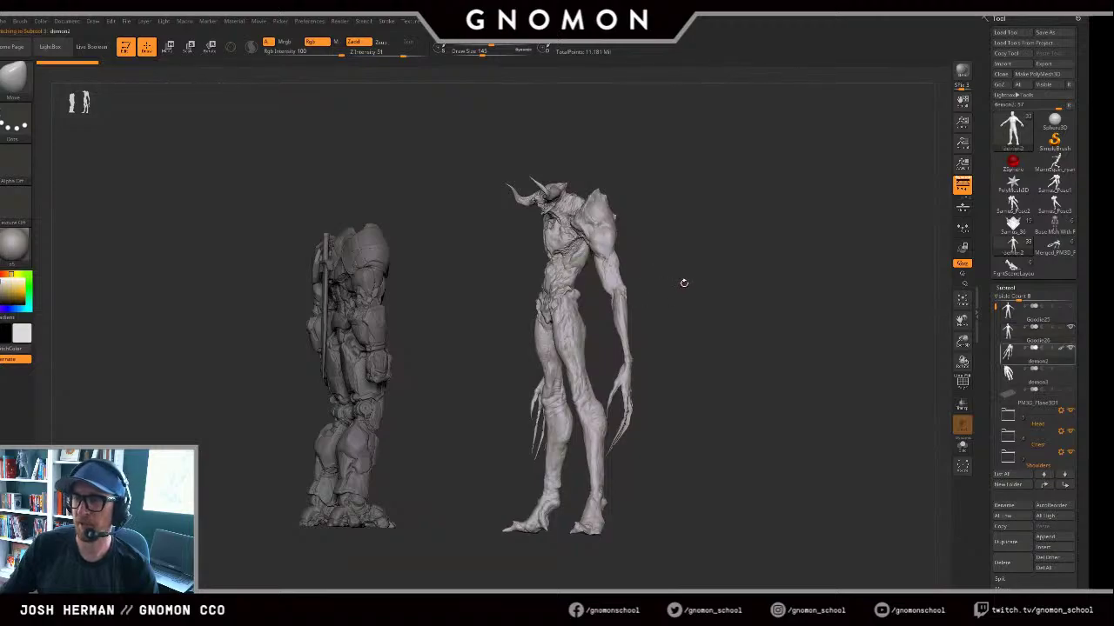
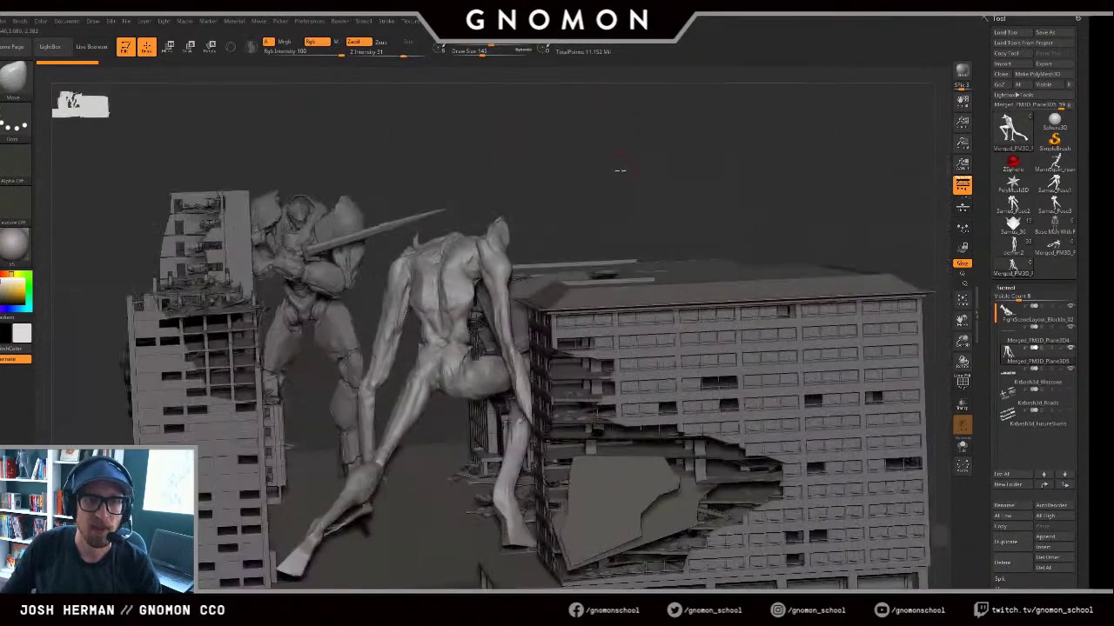
Step: Isolate the sword-wielding robot in the second fight-scene layout and examine its pose from several angles
key(alt+shift+s)
drag(627, 207, 696, 171)
key(ctrl+shift+s)
key(f)
alt+click(287, 257)
key(ctrl+shift+s)
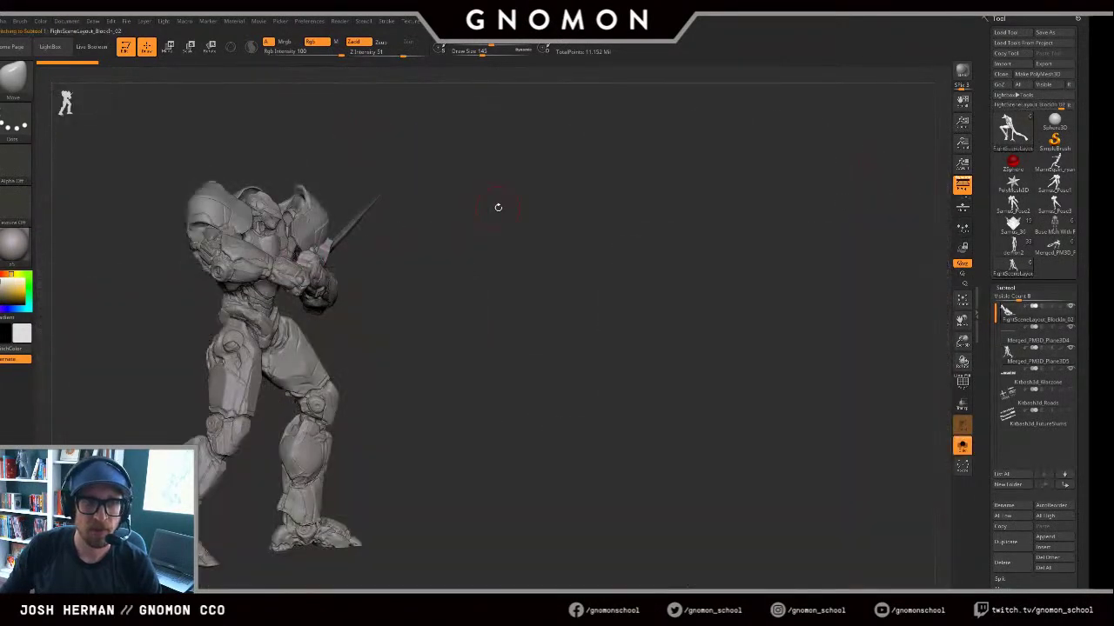
key(f)
key(f)
drag(752, 251, 728, 272)
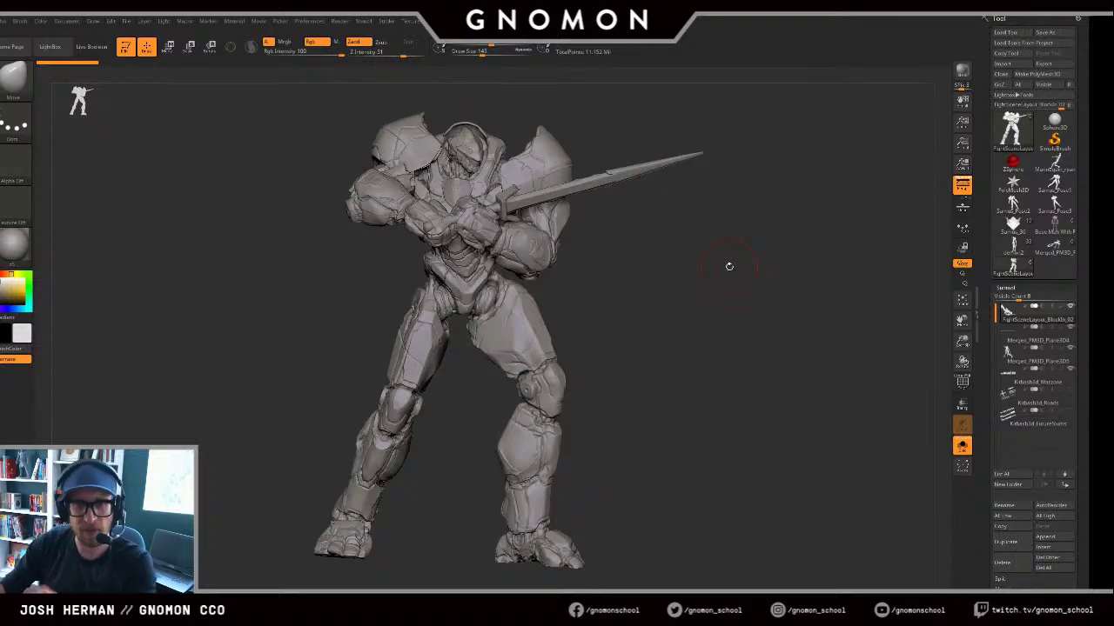
drag(733, 260, 816, 228)
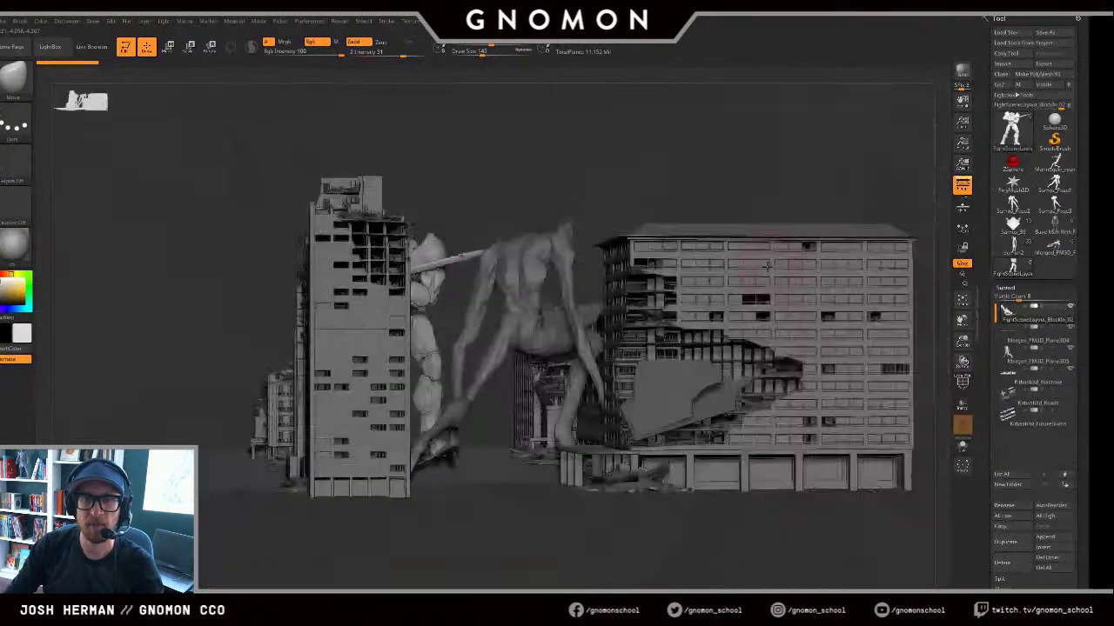
Step: Examine the robot and demon together among the ruined buildings, selecting the demon and the robot in turn
drag(771, 180, 813, 162)
alt+click(688, 351)
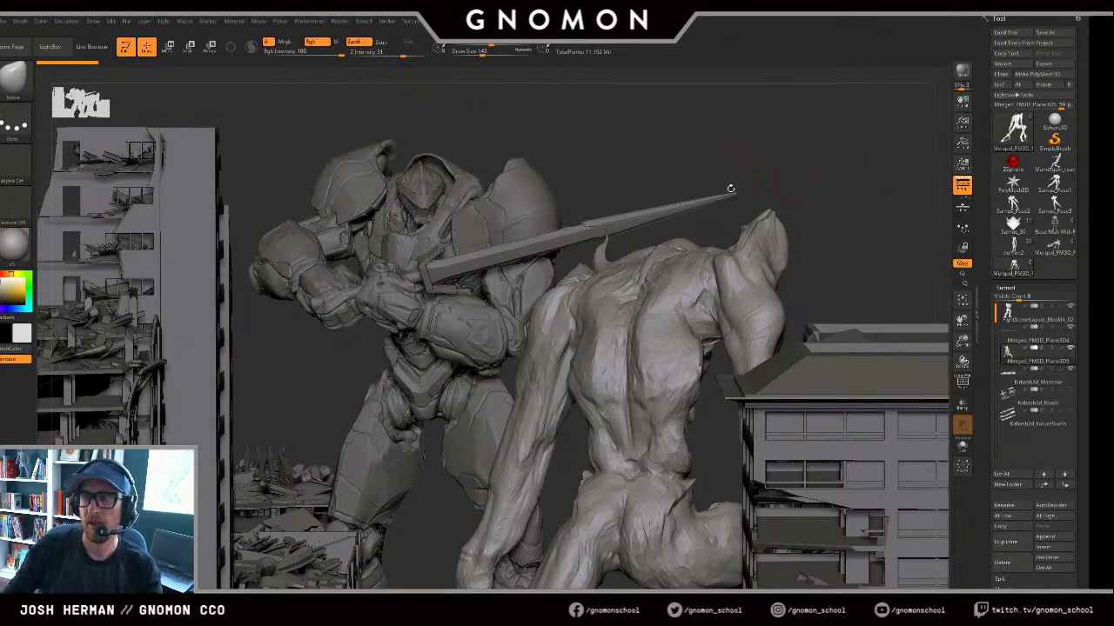
drag(663, 176, 664, 175)
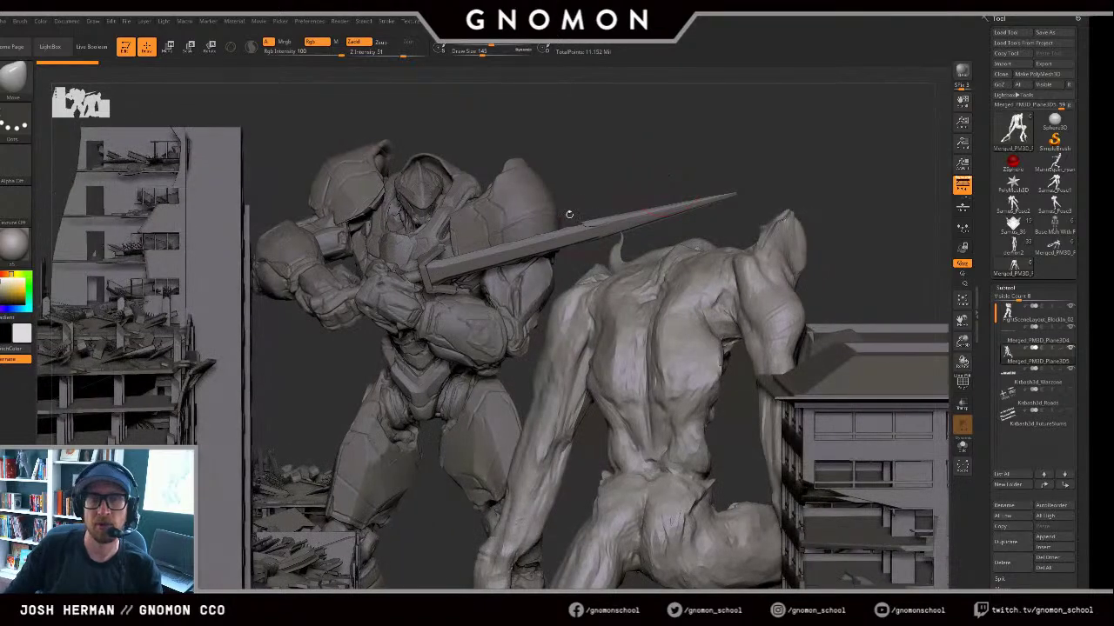
alt+drag(542, 190, 569, 161)
alt+click(547, 173)
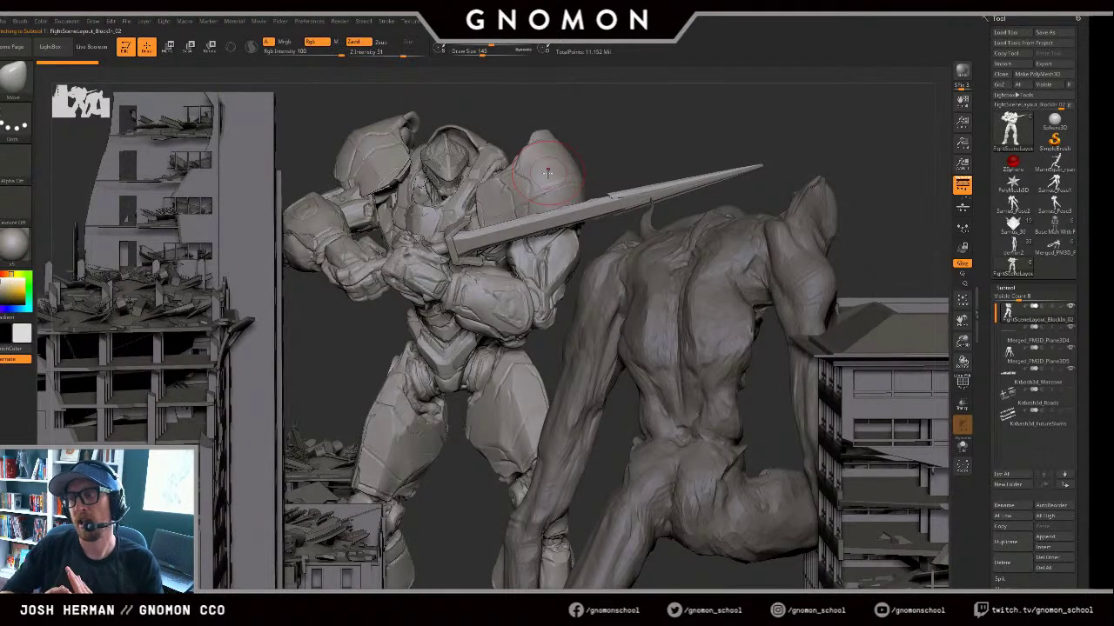
Step: Select the crouching demon, isolate it to examine its pose, and show the full scene again
alt+click(727, 264)
key(f)
key(alt+s)
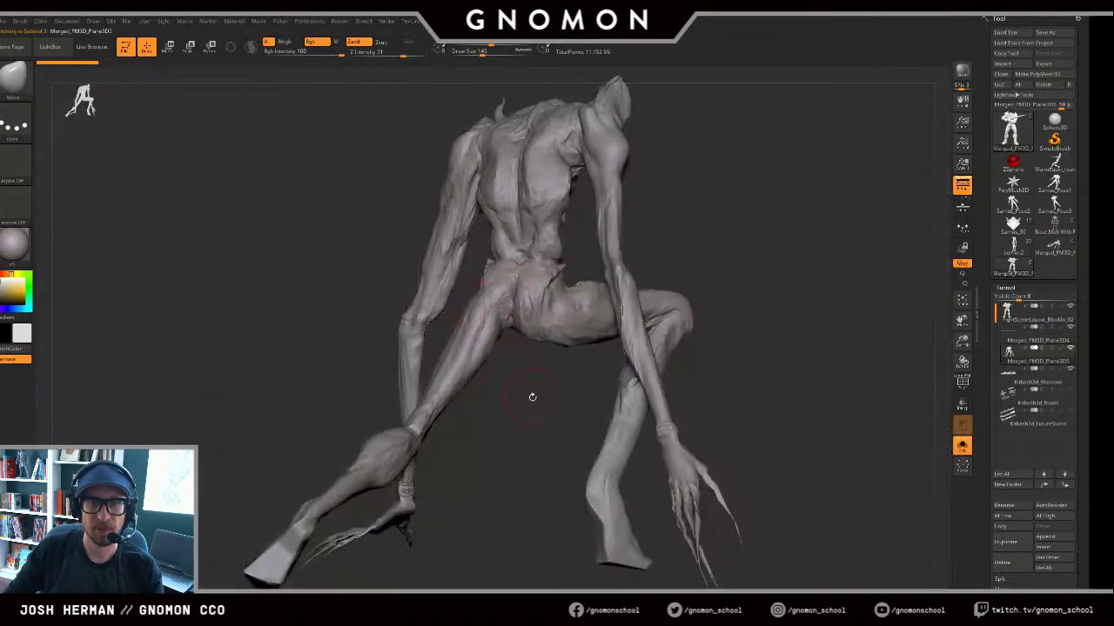
drag(531, 397, 750, 251)
key(alt+s)
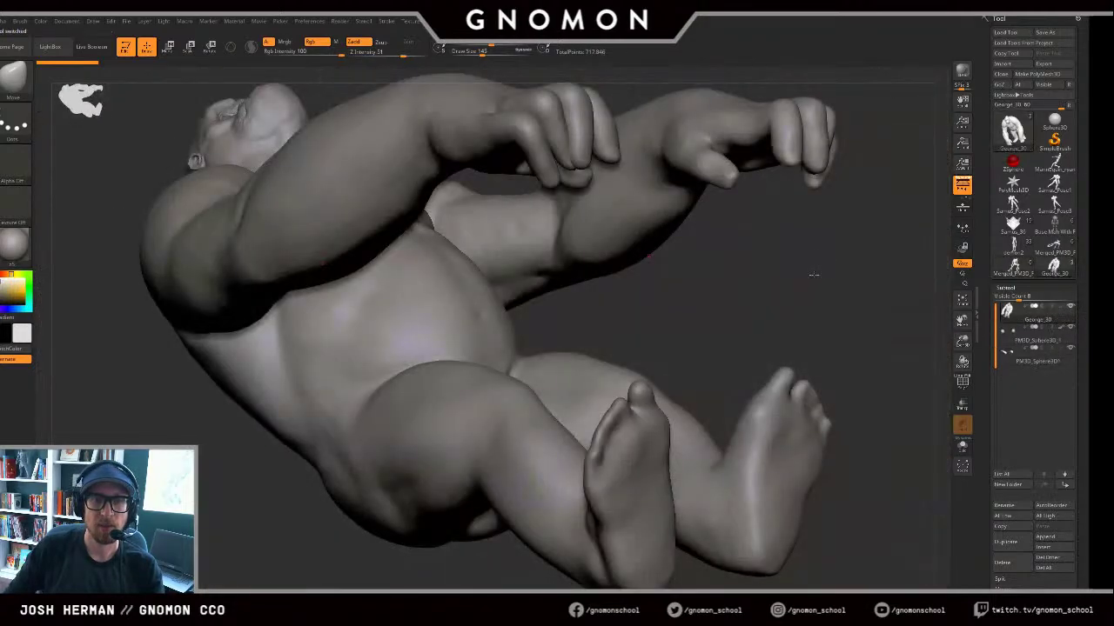
Step: Frame the full gorilla sculpt upright and examine its face and body from the front and three-quarter view
shift+drag(813, 275, 800, 346)
alt+drag(656, 350, 722, 167)
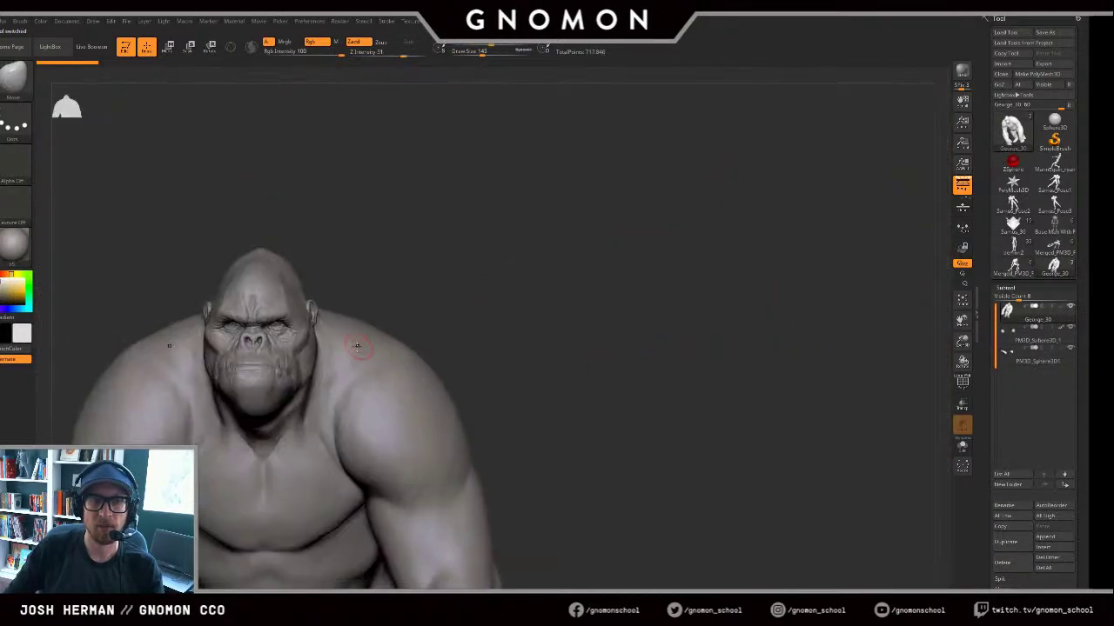
alt+drag(574, 277, 722, 139)
alt+drag(780, 159, 788, 178)
drag(787, 179, 771, 207)
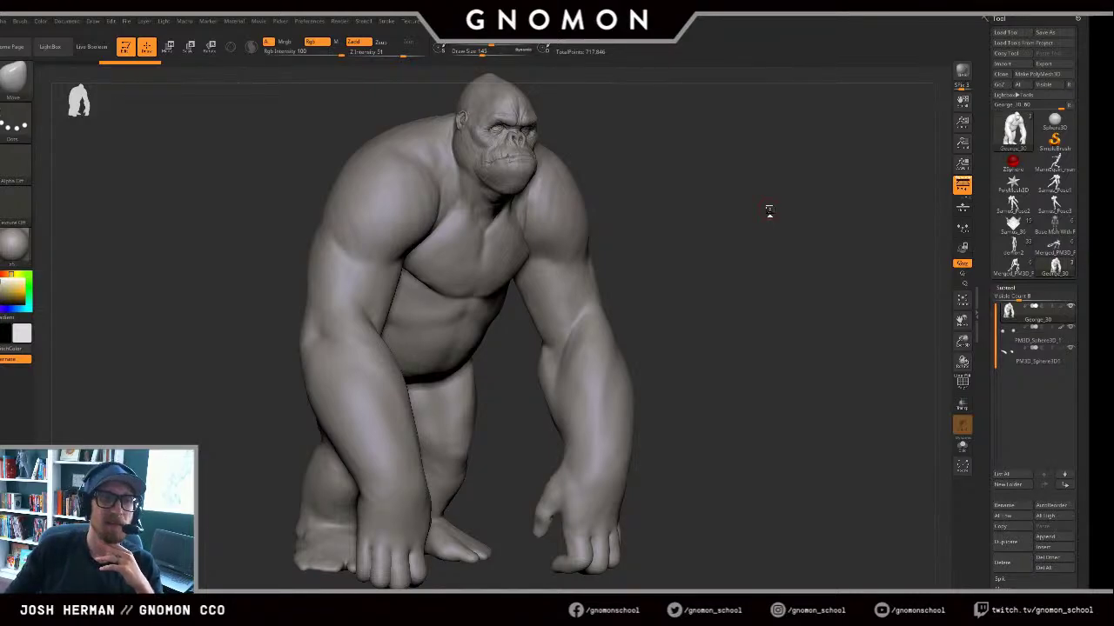
mouse_move(768, 210)
mouse_down()
mouse_move(721, 200)
mouse_move(786, 202)
mouse_up()
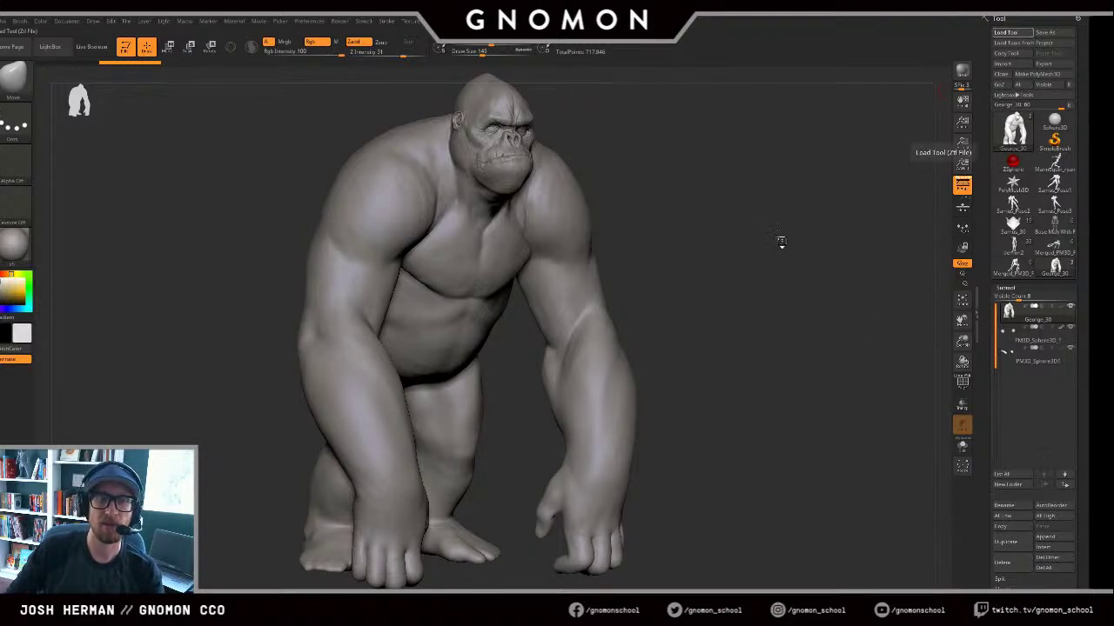
drag(762, 239, 787, 283)
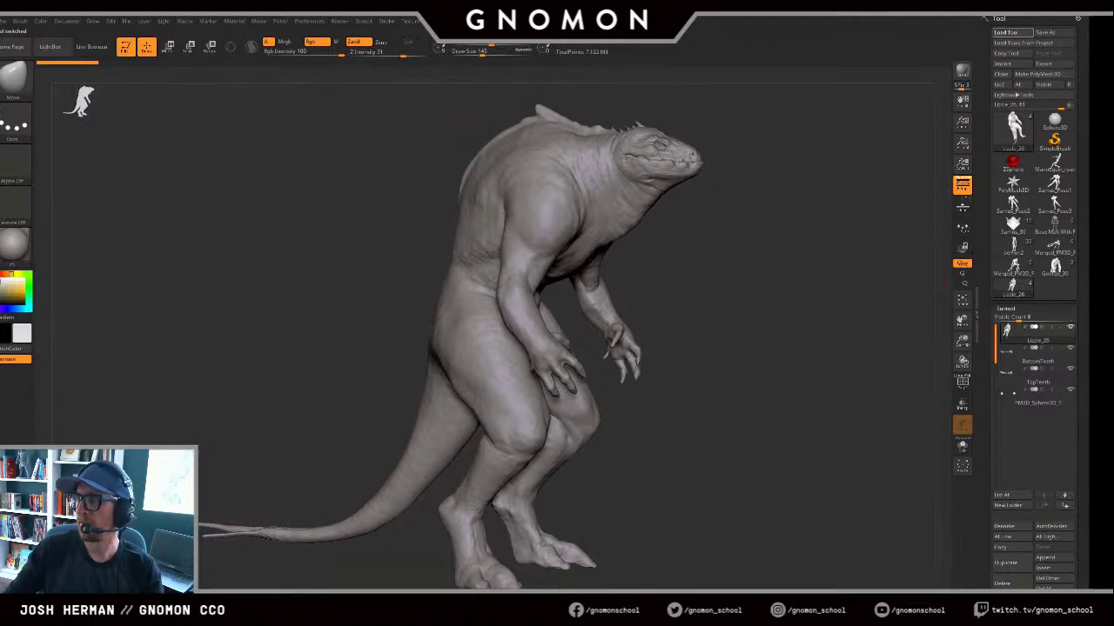
Step: Examine the lizard creature sculpt from the front and side, and switch to the coloured full-body Bossk tool
drag(890, 330, 809, 333)
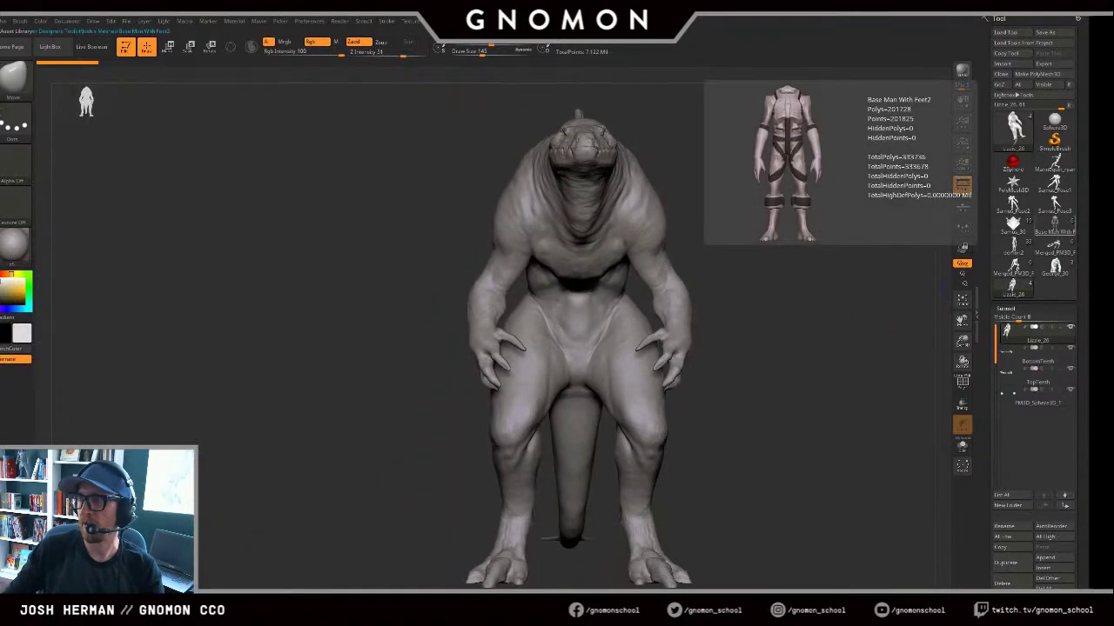
drag(822, 388, 875, 390)
mouse_move(761, 285)
alt+mouse_down()
mouse_move(725, 318)
mouse_move(818, 313)
alt+mouse_up()
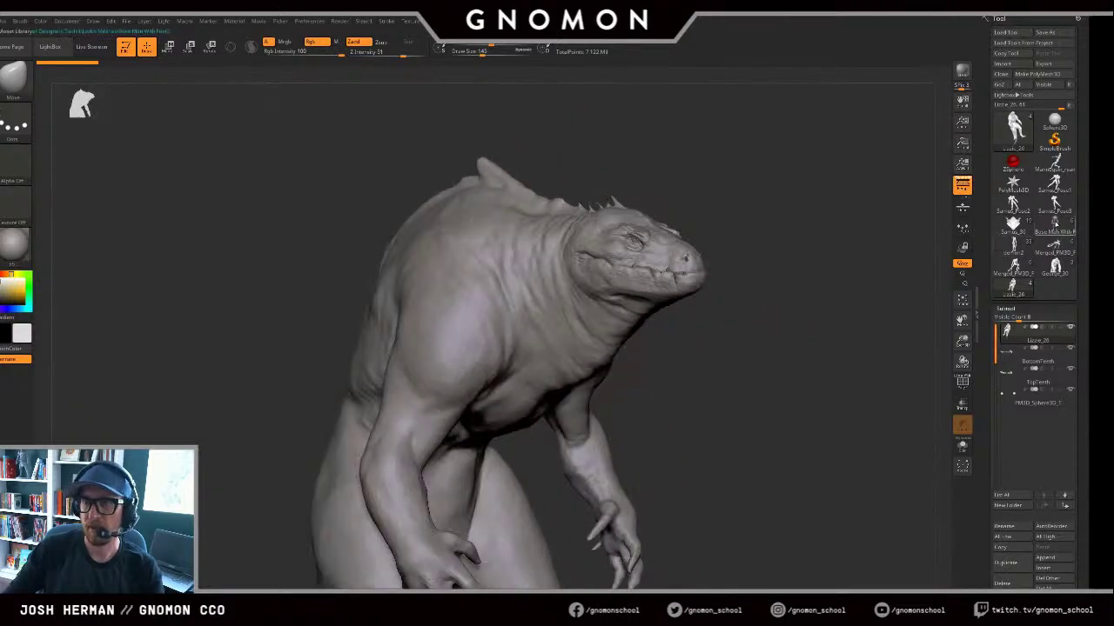
click(1058, 224)
drag(872, 218, 859, 221)
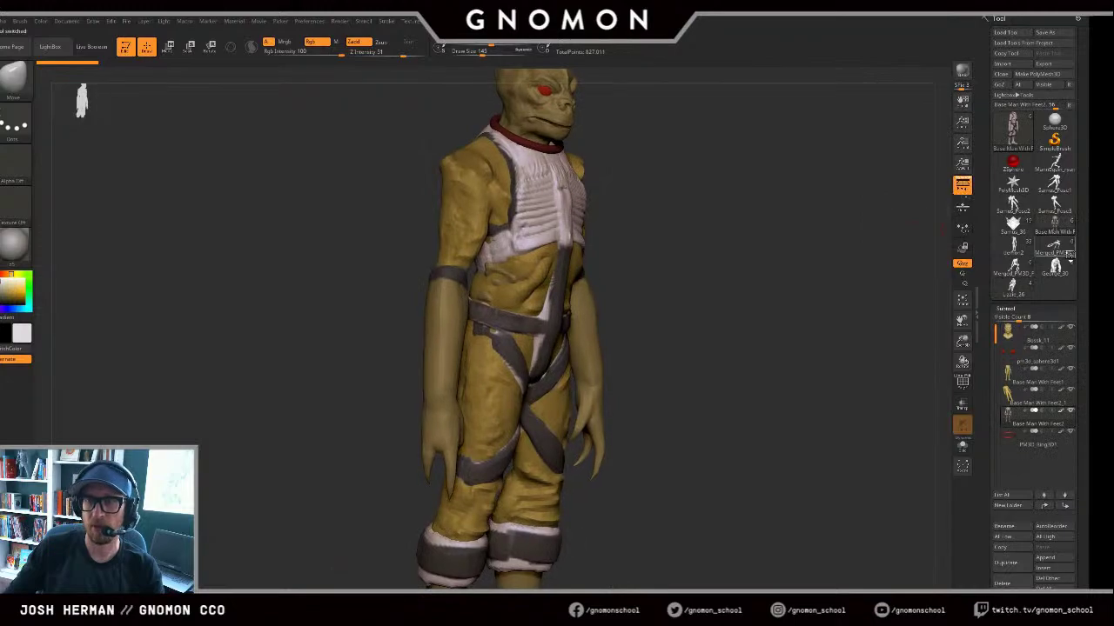
Step: Switch to the first fight-scene layout, isolate its robot with the lowered sword and examine the armour
click(1059, 248)
key(f)
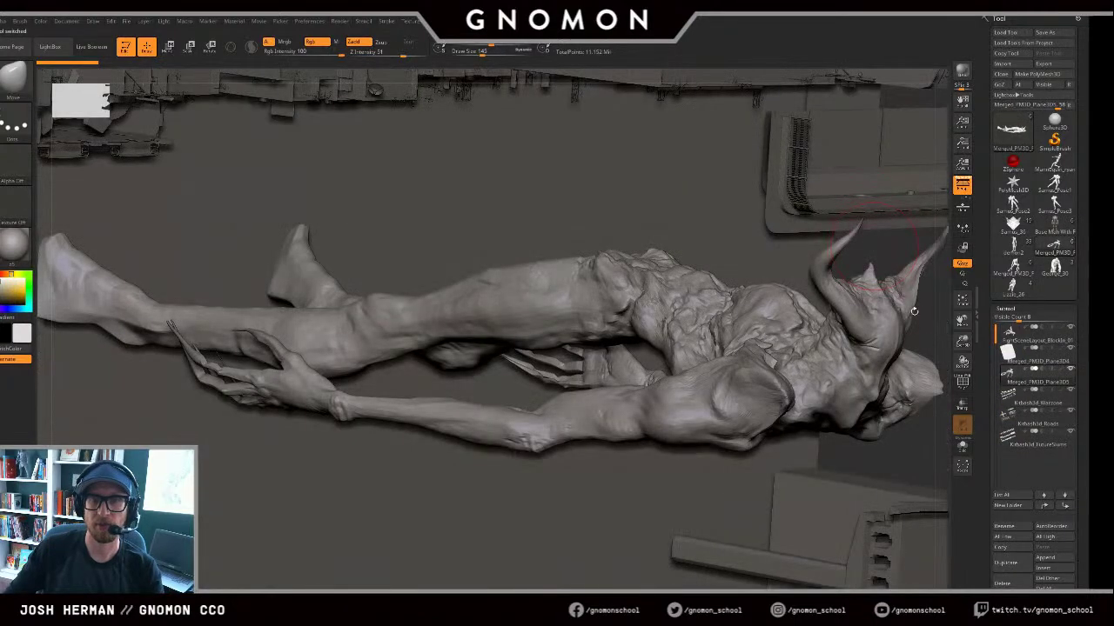
key(f)
drag(897, 325, 546, 342)
alt+click(552, 362)
key(shift+alt+s)
mouse_move(710, 342)
mouse_down()
mouse_move(716, 316)
mouse_move(724, 488)
mouse_move(698, 344)
mouse_up()
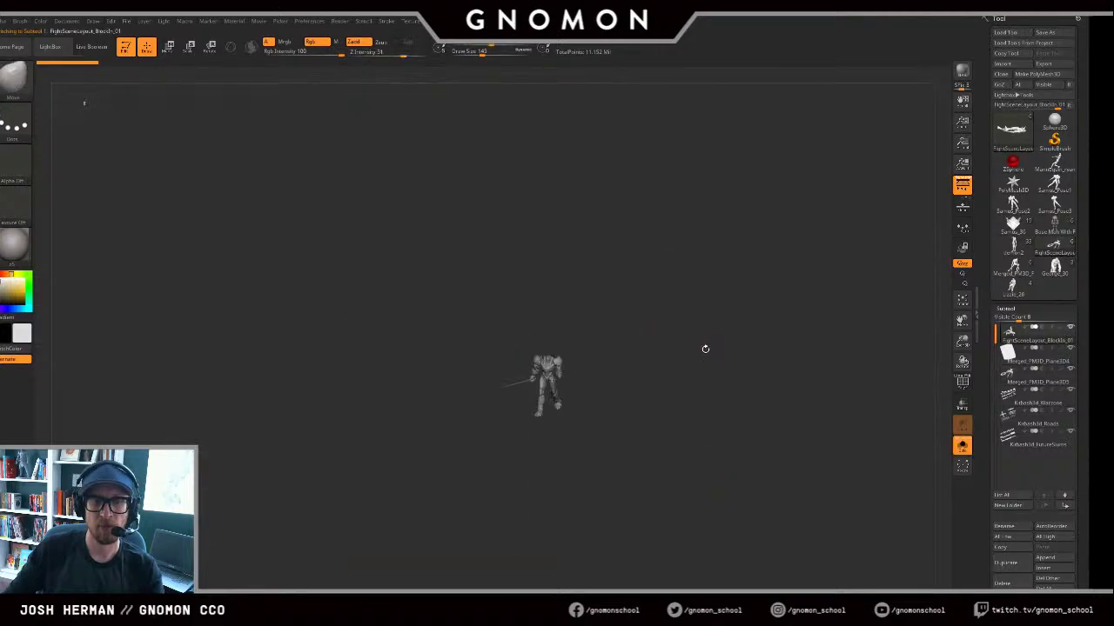
key(f)
drag(814, 374, 696, 418)
key(shift+alt+s)
key(shift+alt+s)
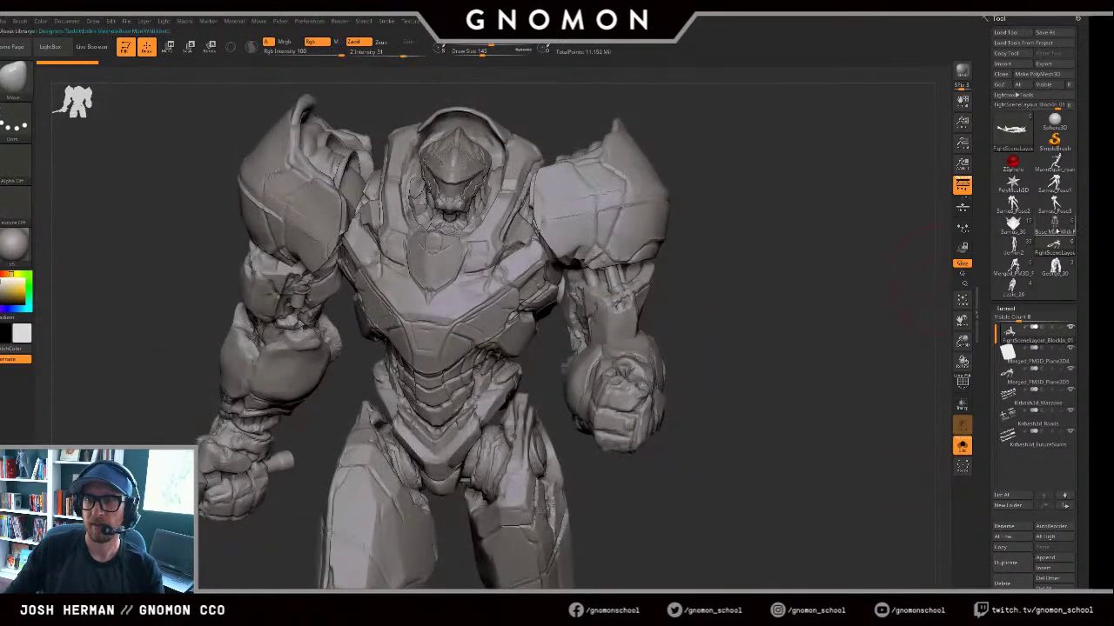
click(1055, 228)
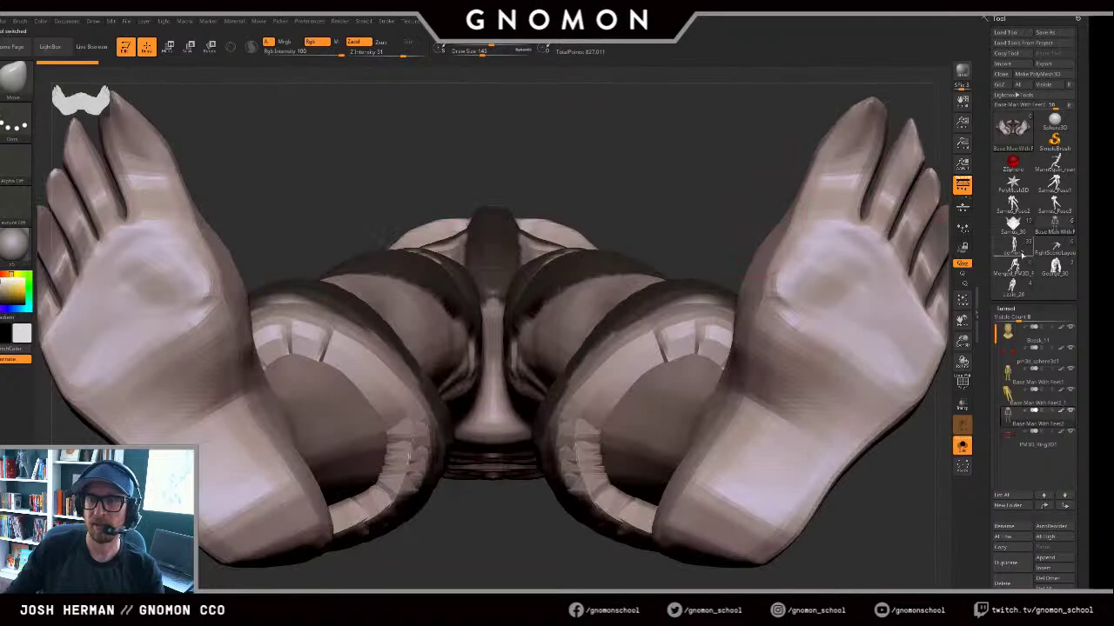
click(1054, 248)
key(f)
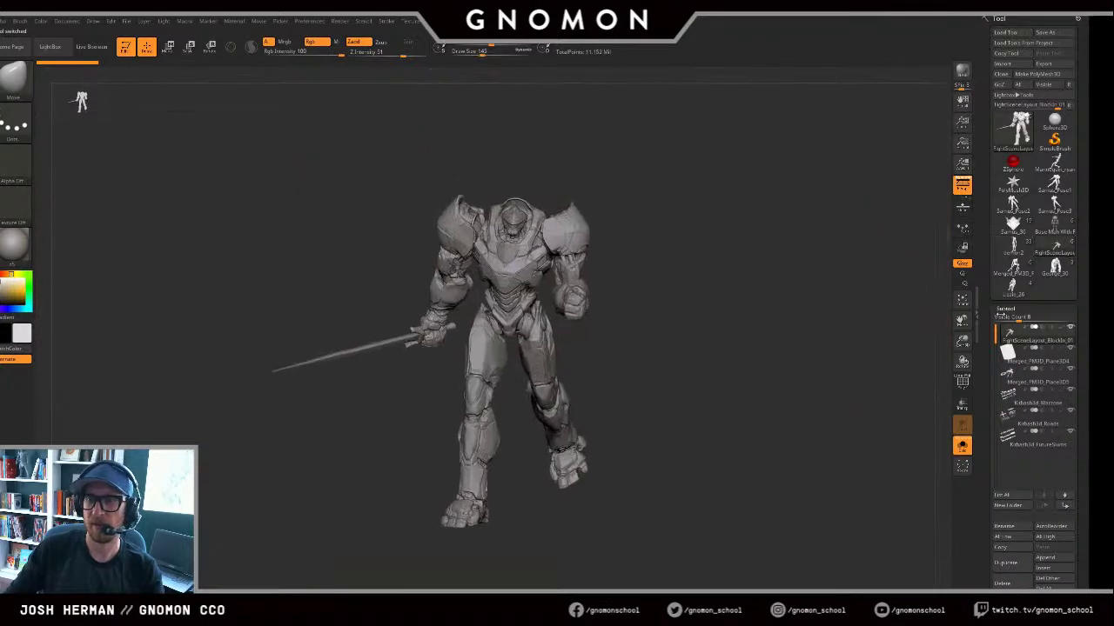
Step: Switch to the demon2 tool, turn off Solo, select the duplicated human-figure subtool and hide the demon to reveal the robot
mouse_move(1021, 249)
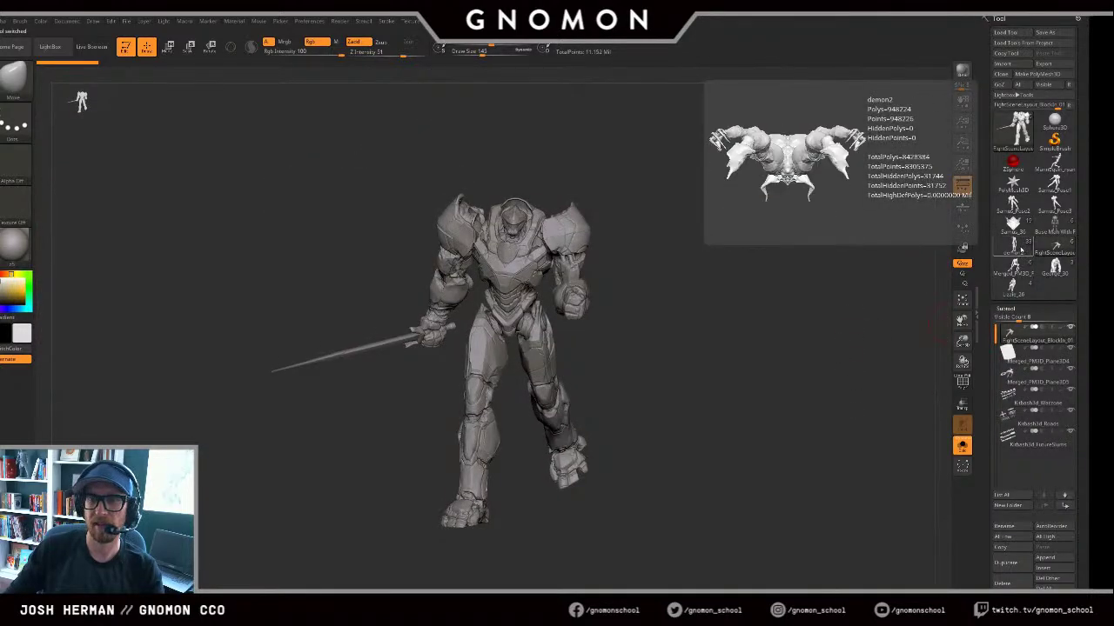
click(1016, 248)
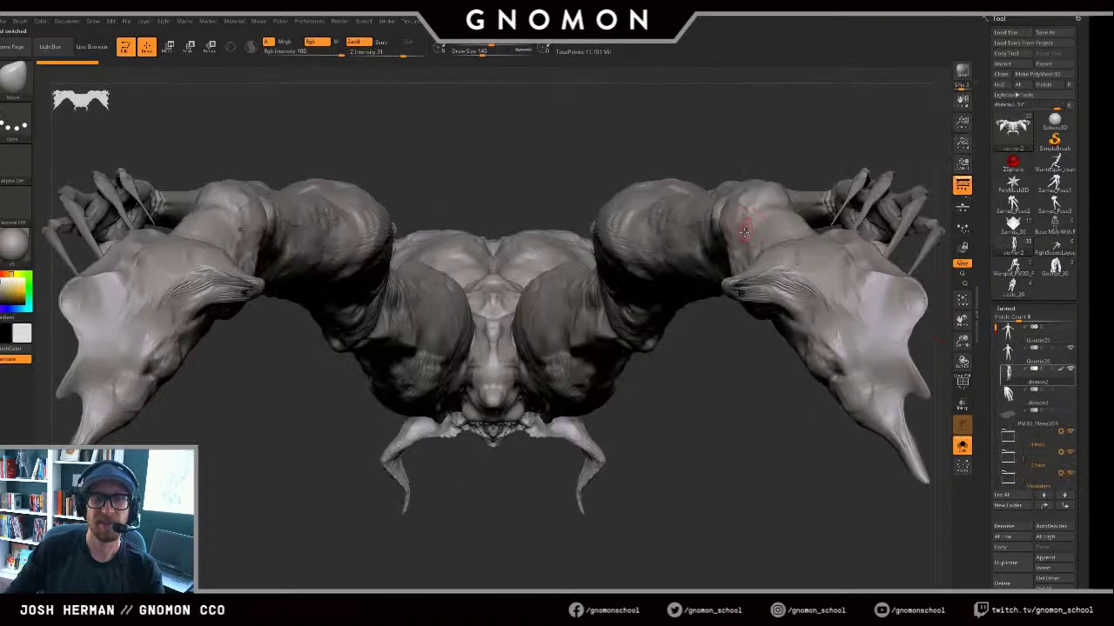
shift+drag(687, 445, 841, 449)
click(962, 446)
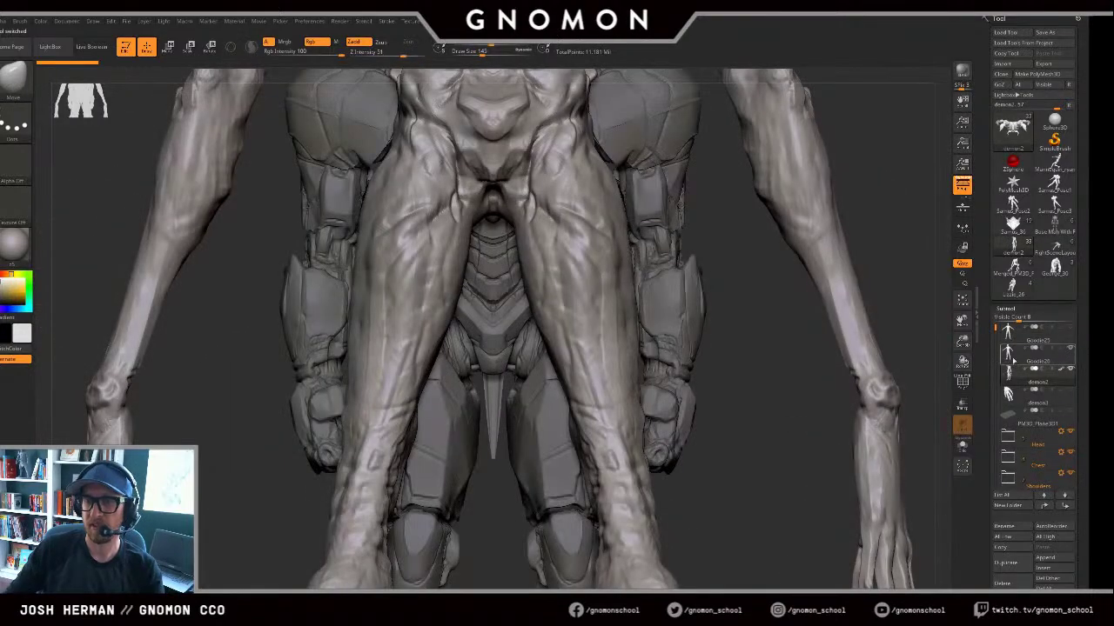
click(1009, 358)
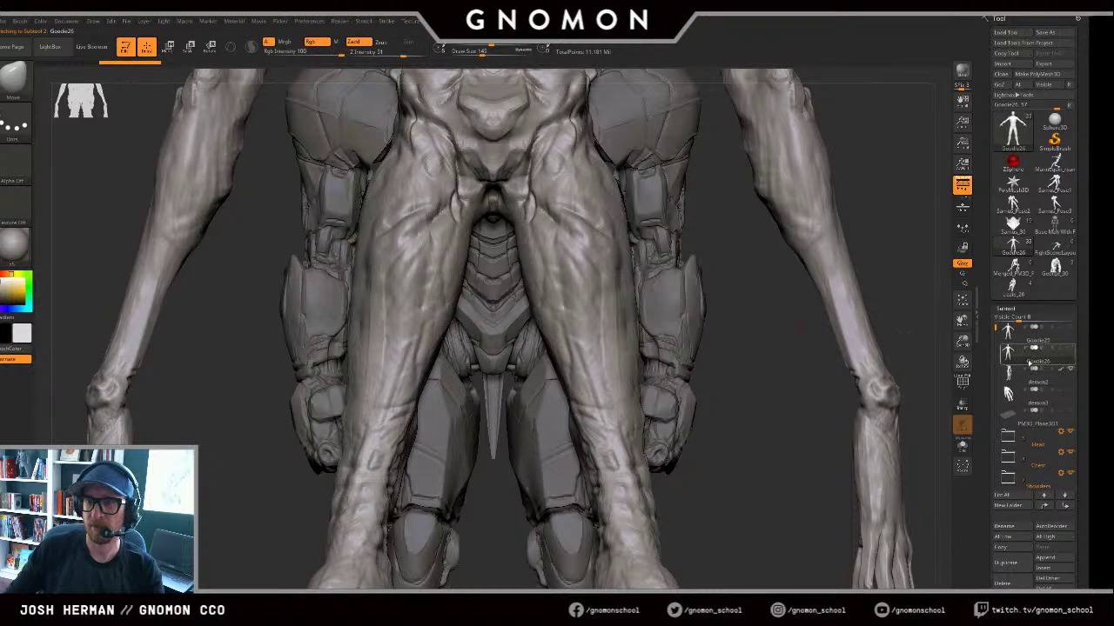
click(1070, 372)
alt+drag(789, 391, 795, 532)
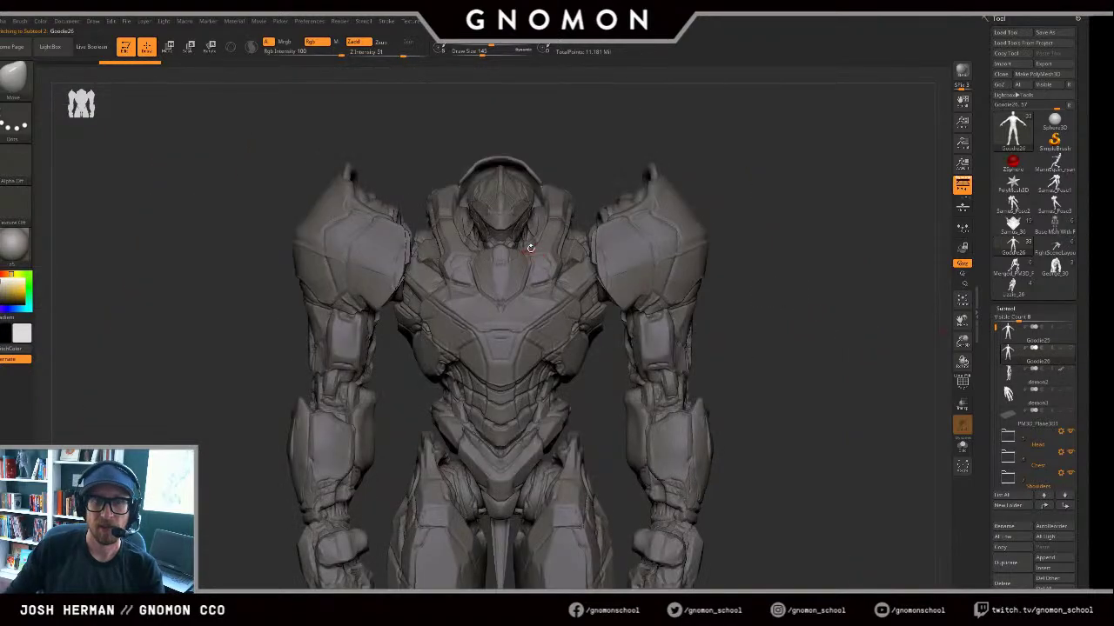
Step: Select the robot's chest and head subtools and examine the helmet and upper-body armour from a three-quarter view
alt+click(544, 235)
alt+drag(737, 157, 728, 158)
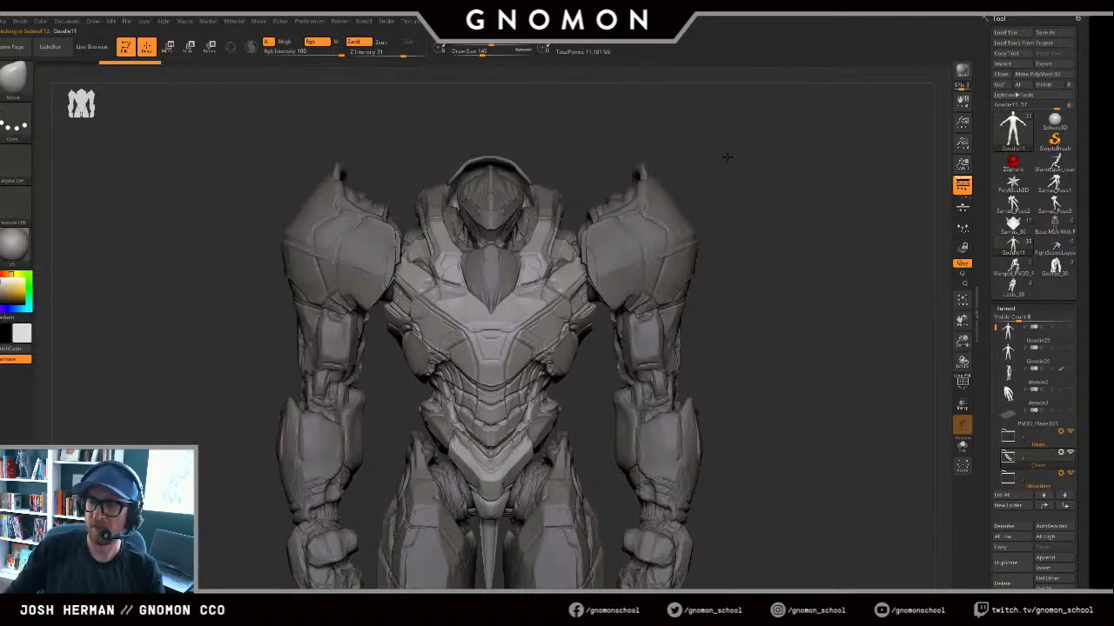
drag(727, 157, 405, 164)
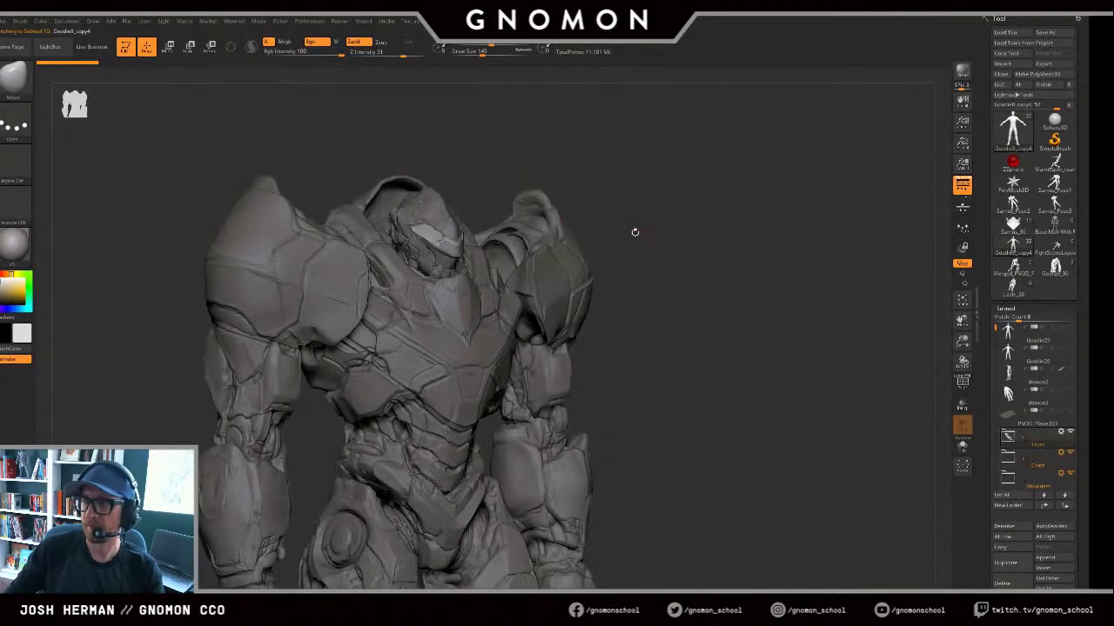
drag(575, 180, 667, 174)
alt+drag(666, 172, 674, 196)
right_drag(632, 124, 698, 127)
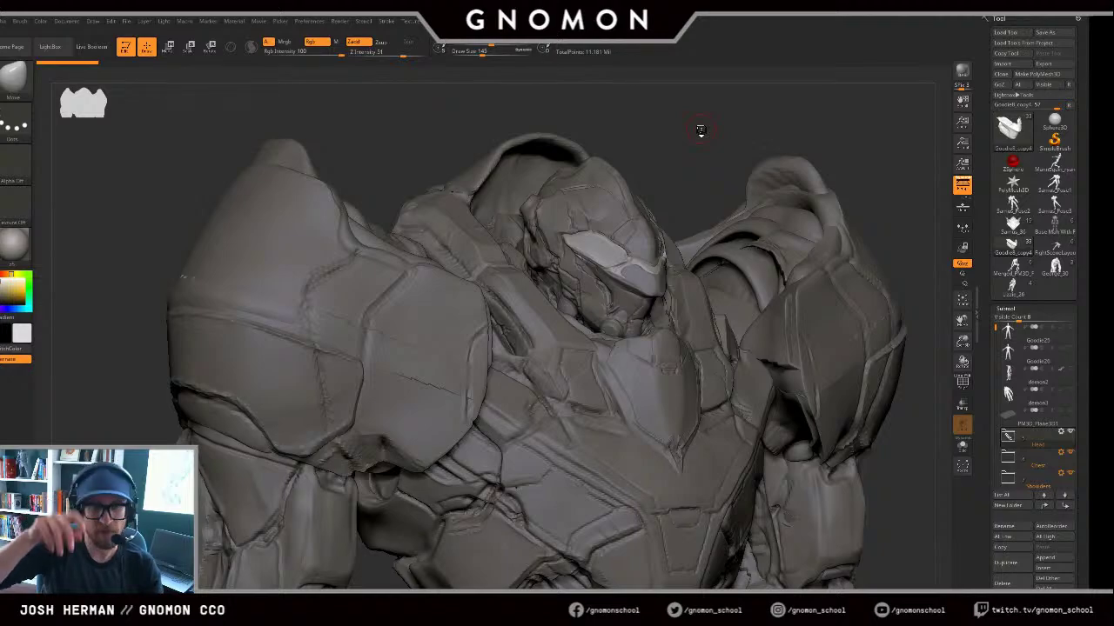
Step: Frame the full robot, toggle the perspective view off and on, and examine the figure from the front
key(f)
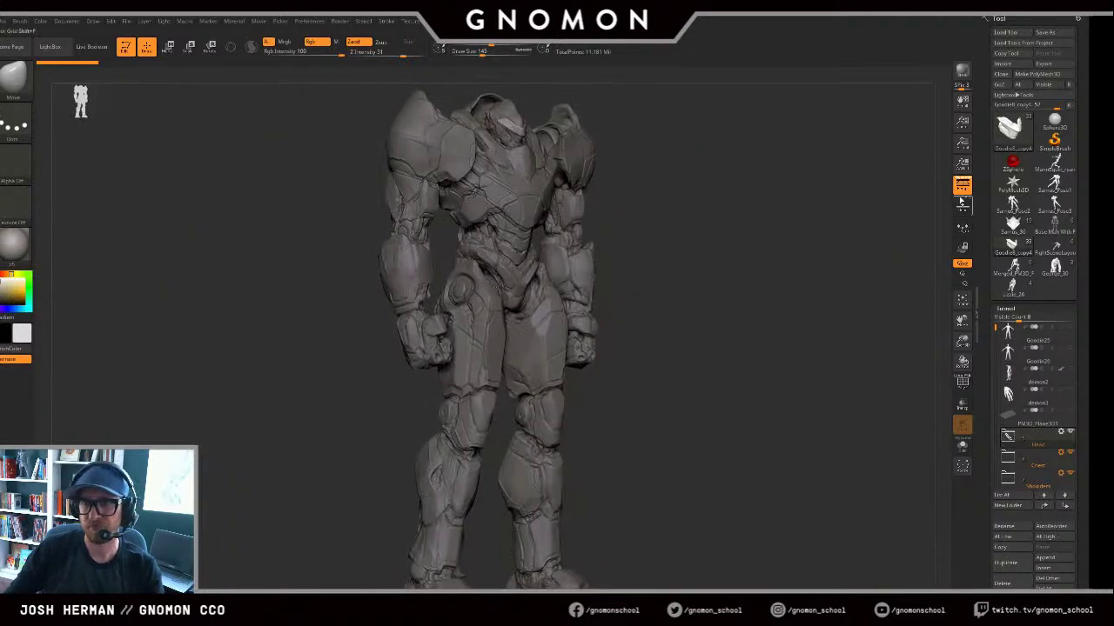
click(962, 186)
click(960, 187)
drag(865, 186, 785, 186)
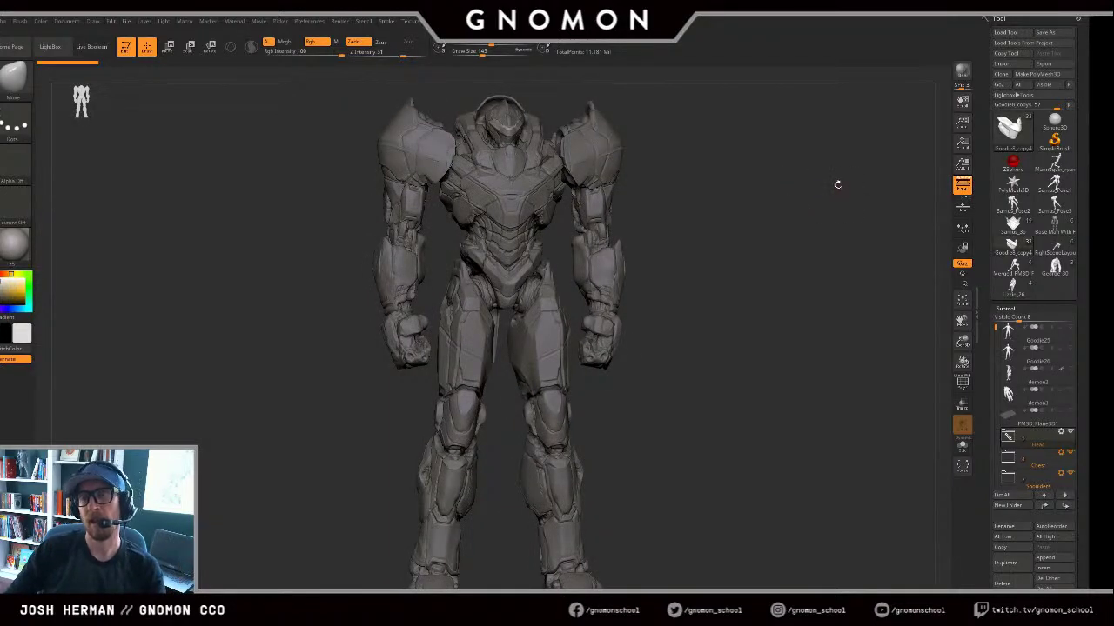
drag(779, 216, 786, 214)
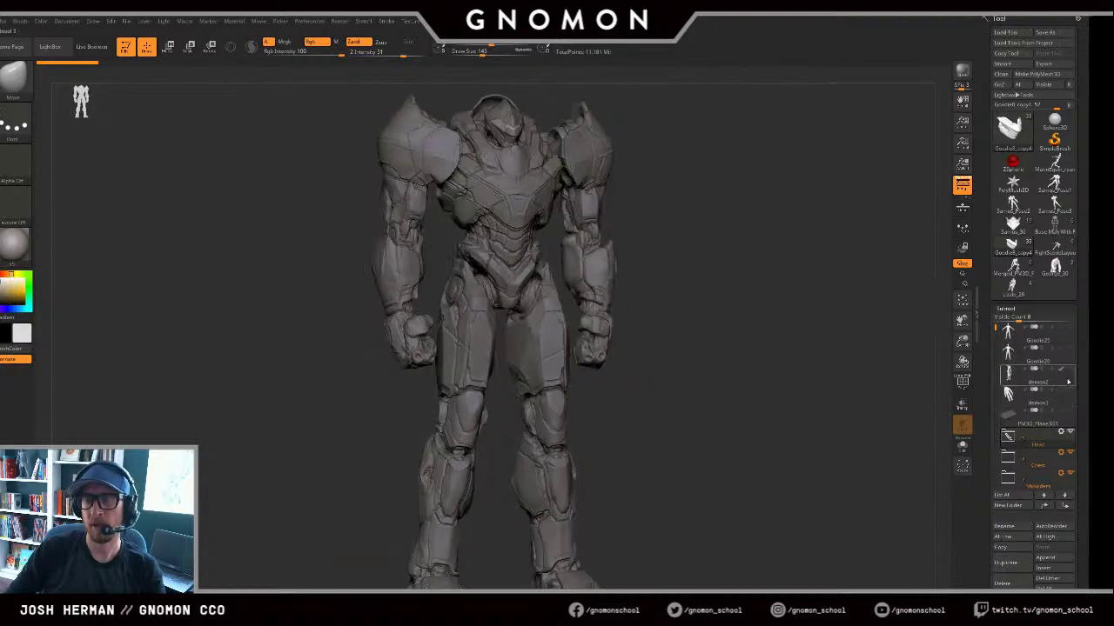
Step: Show the demon2 subtool to compare its scale with the robot, and hide it again to frame the robot alone
click(1072, 370)
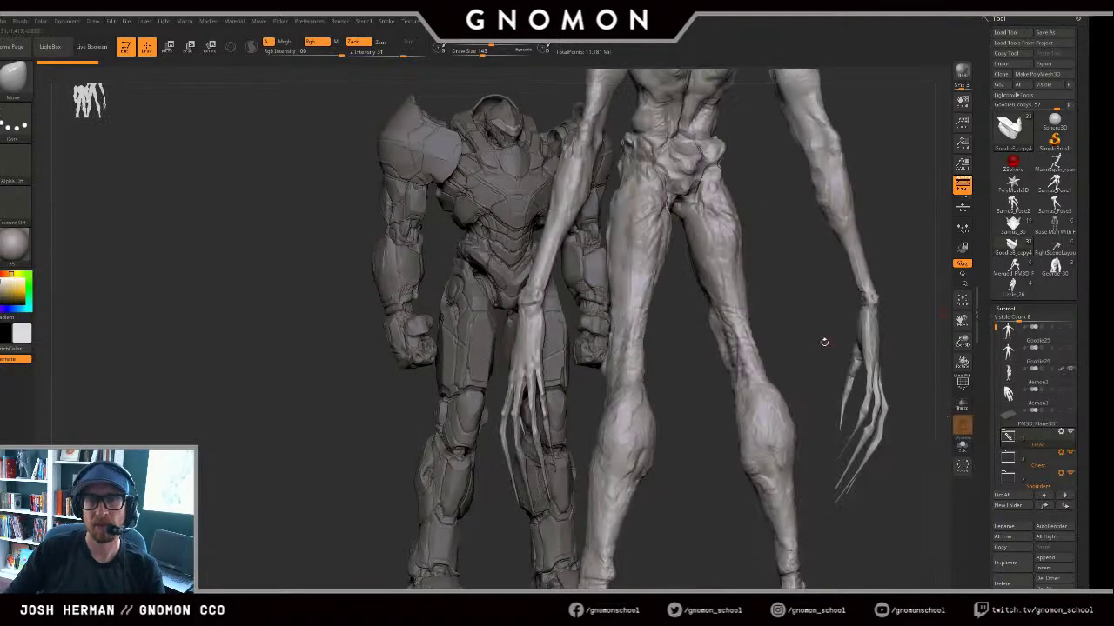
drag(824, 342, 873, 340)
key(f)
key(f)
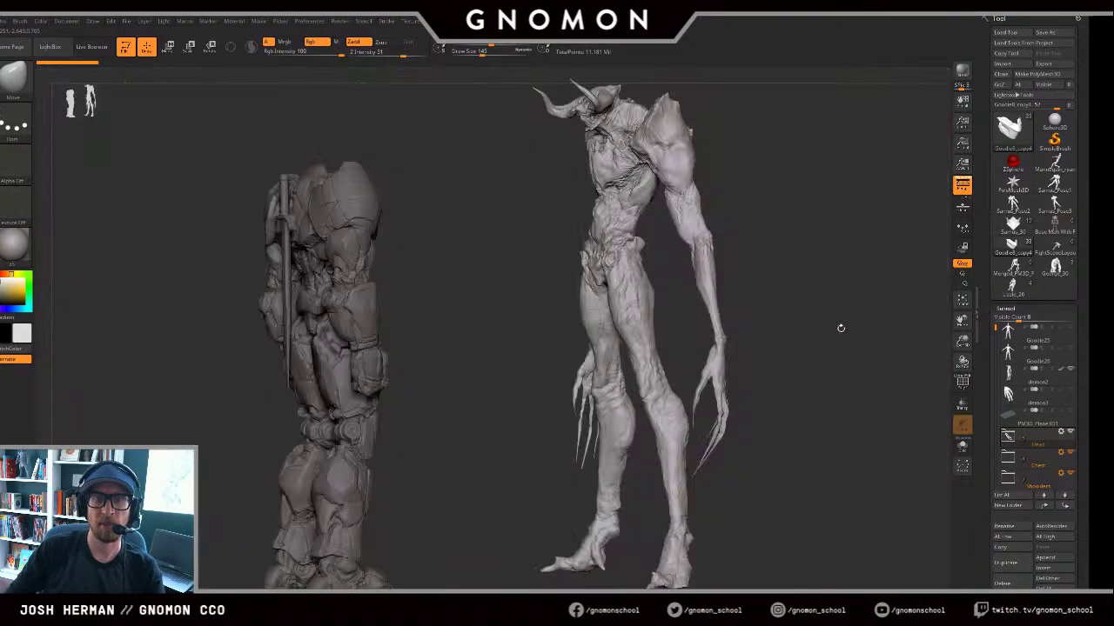
right_drag(841, 328, 847, 327)
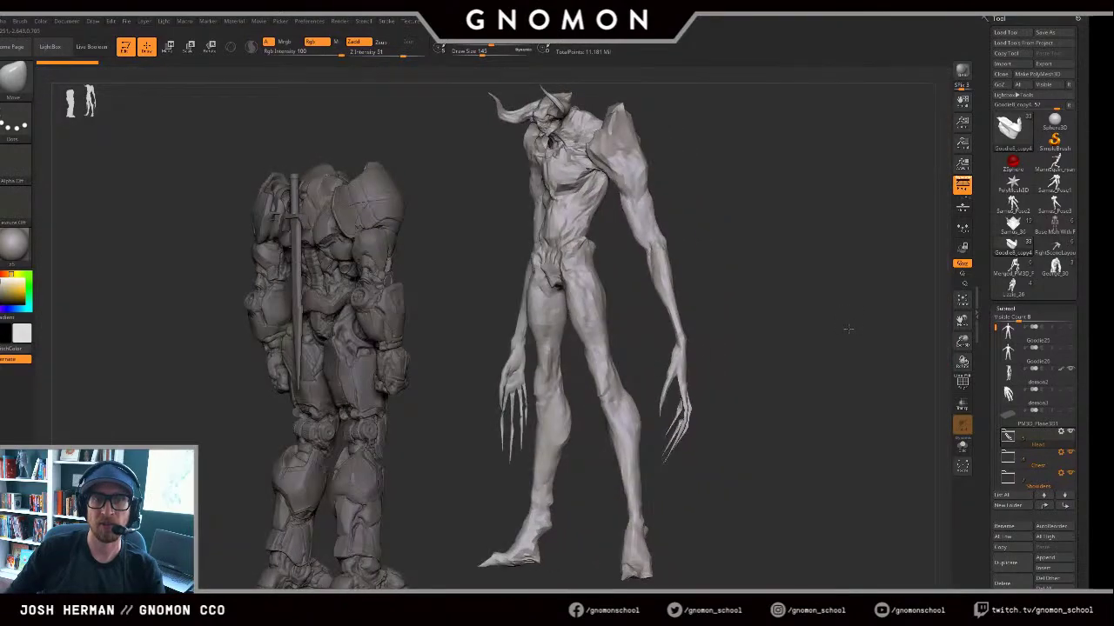
click(1071, 370)
mouse_move(820, 321)
right_down()
mouse_move(755, 323)
mouse_move(784, 275)
right_up()
key(f)
key(f)
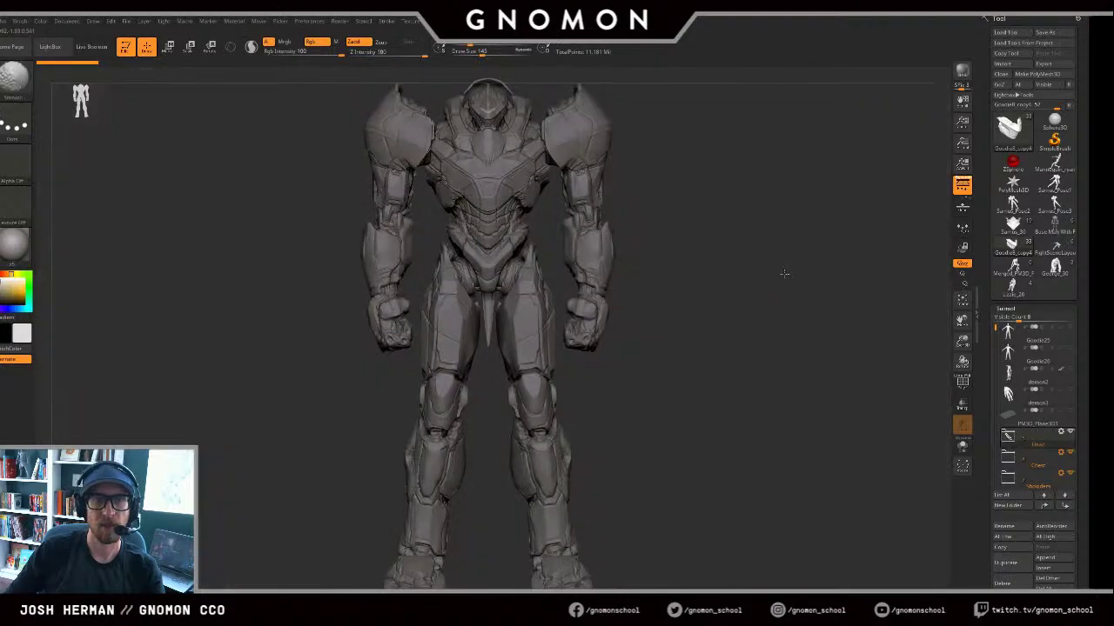
Step: Select the robot's shoulder armour and inner shoulder subtools and examine how those pieces fit together
alt+right_drag(780, 229, 883, 346)
alt+click(826, 257)
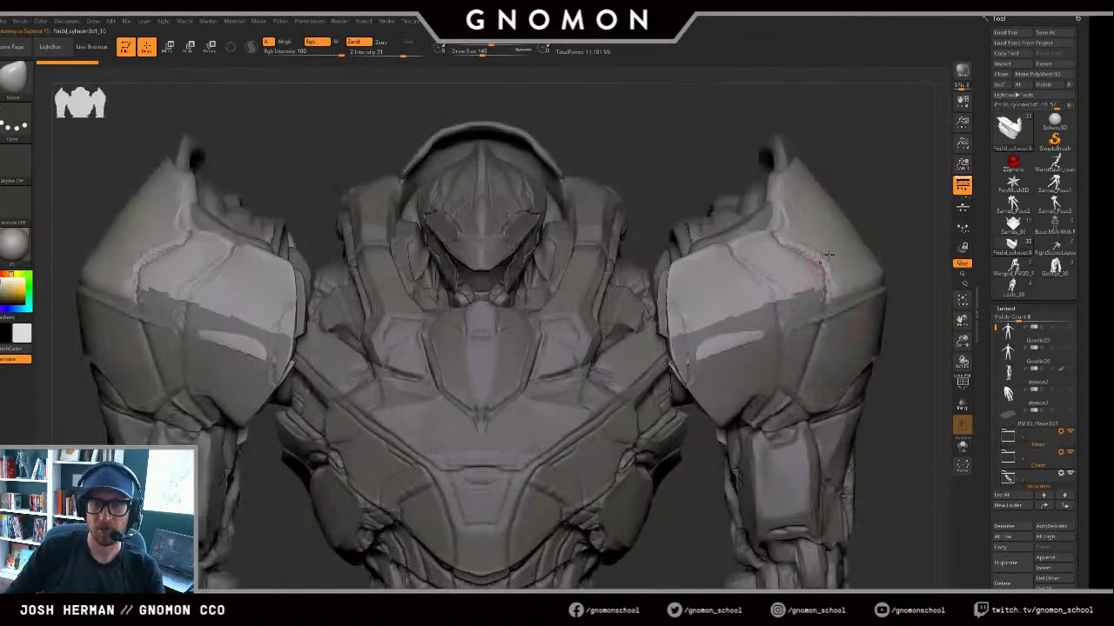
right_drag(828, 254, 748, 219)
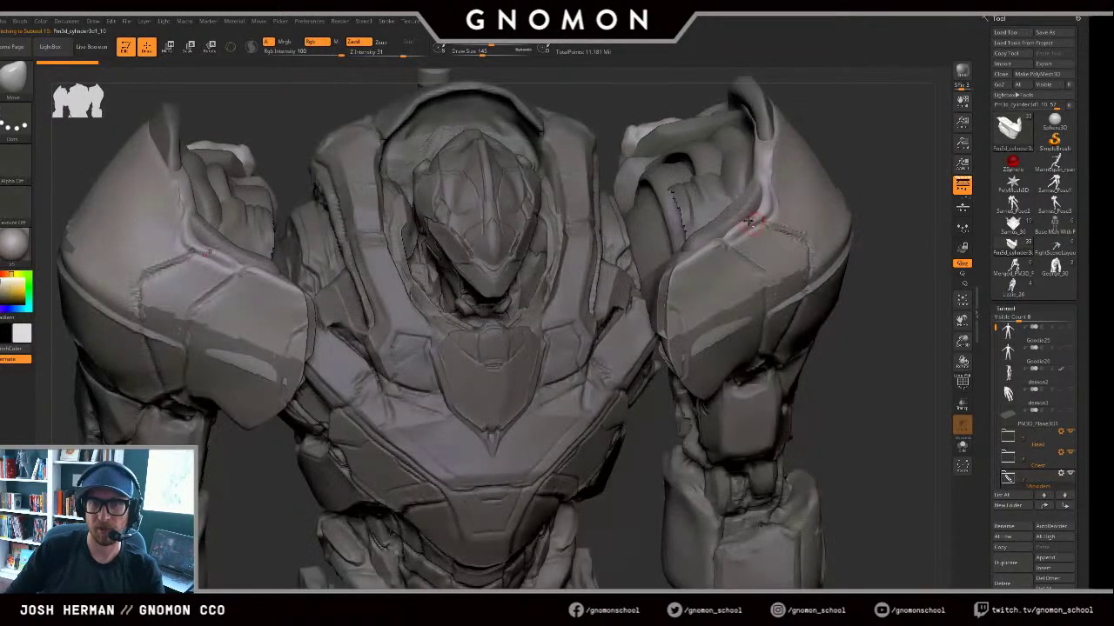
alt+click(689, 187)
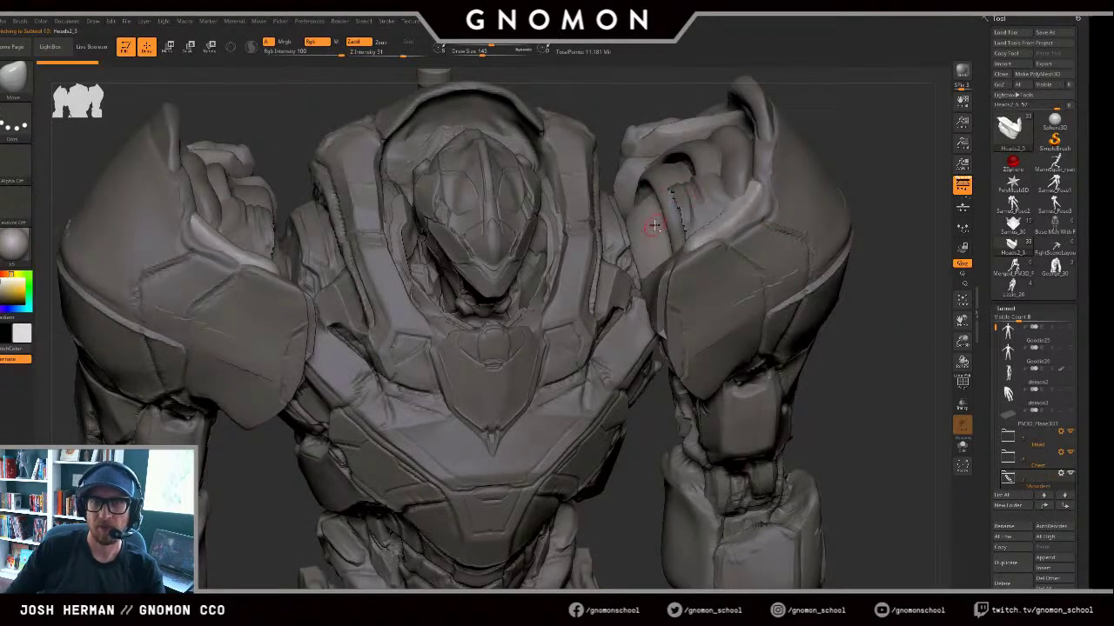
alt+click(721, 155)
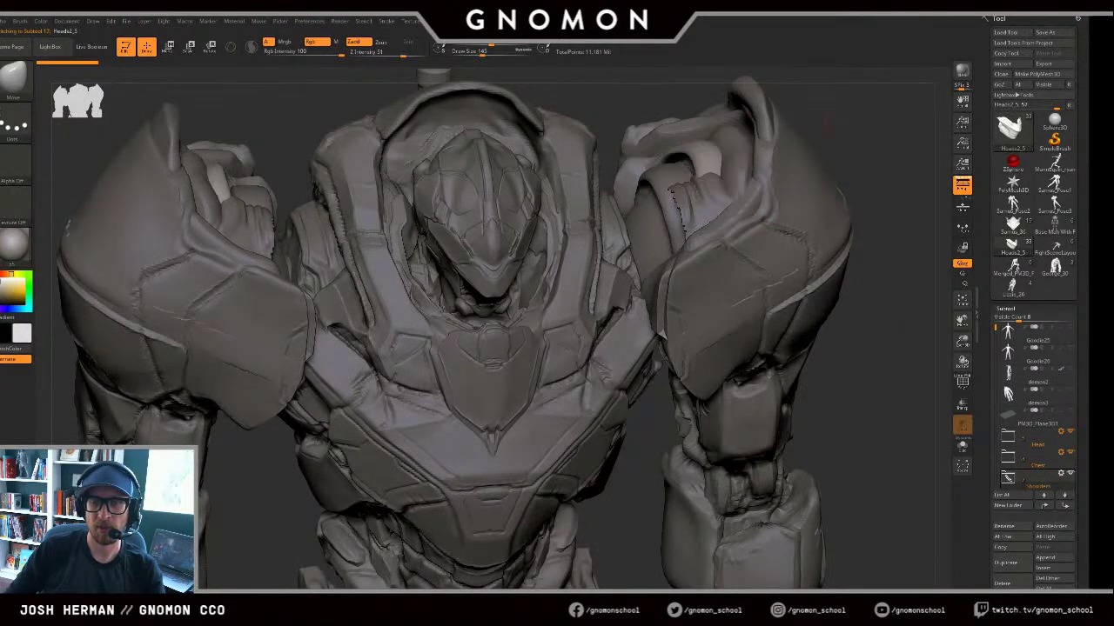
shift+drag(829, 122, 841, 119)
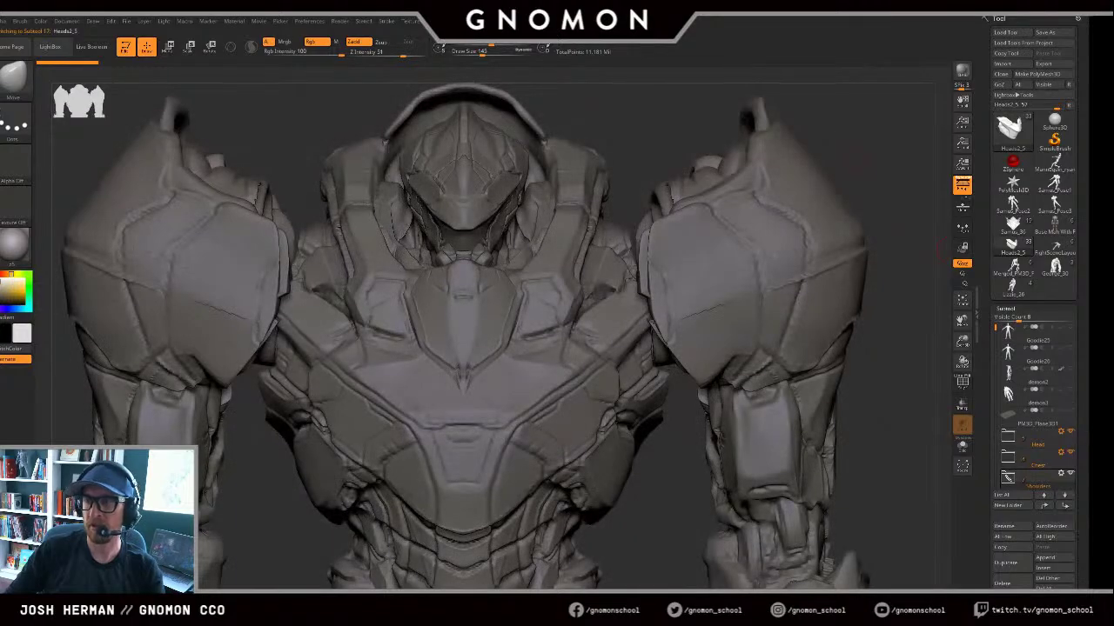
Step: Select the separate faceplate, neck and helmet subtools to examine how the robot's head is built
right_drag(678, 134, 456, 210)
alt+click(464, 238)
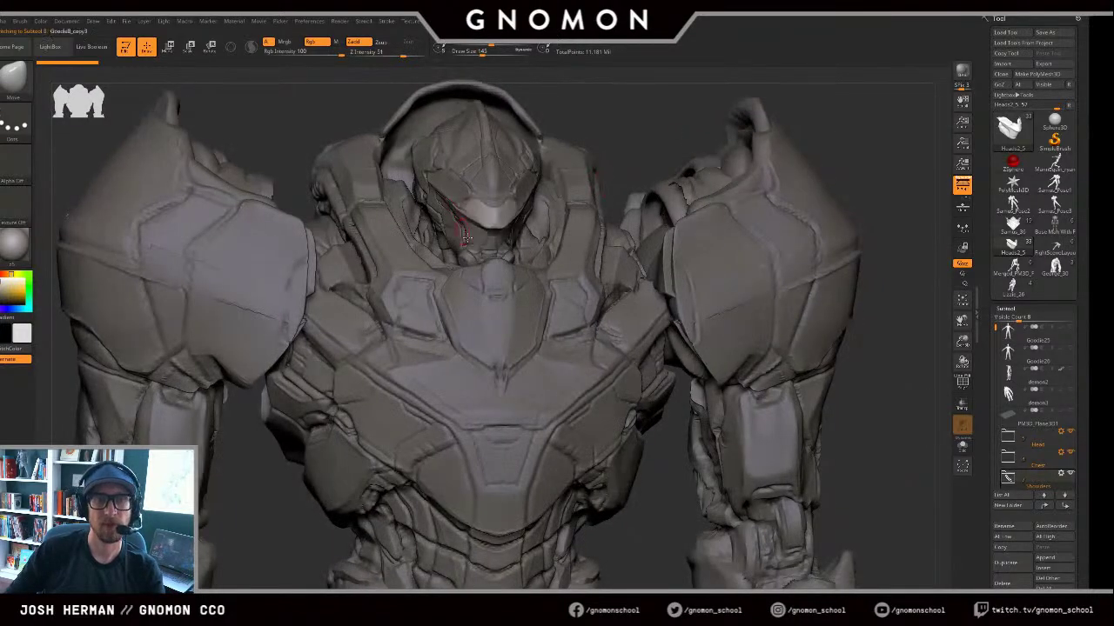
alt+click(453, 201)
alt+click(481, 219)
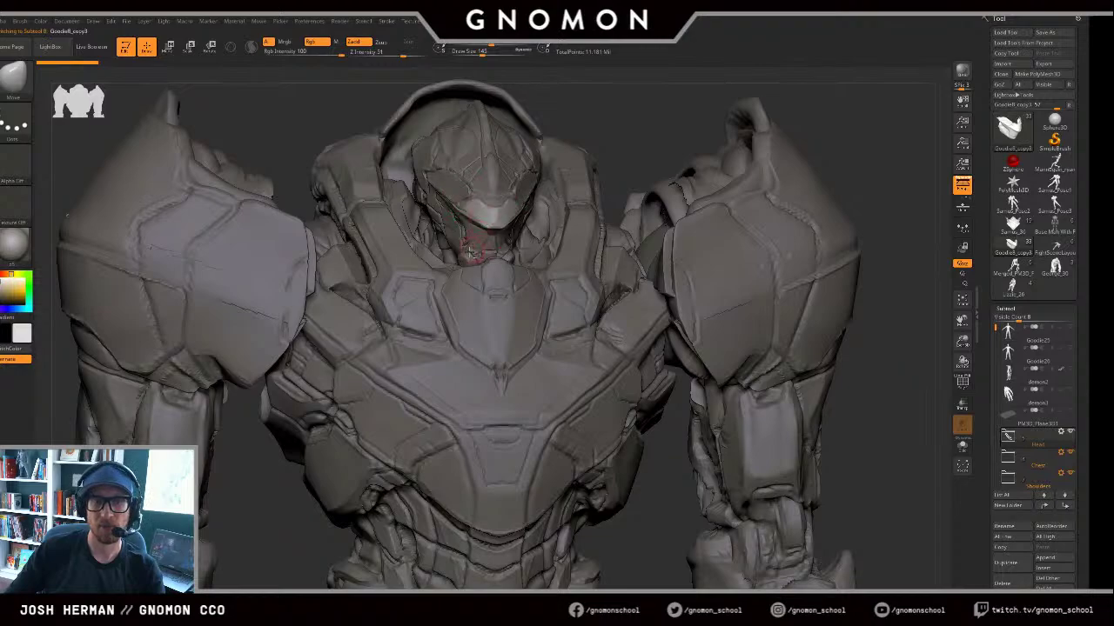
alt+click(470, 251)
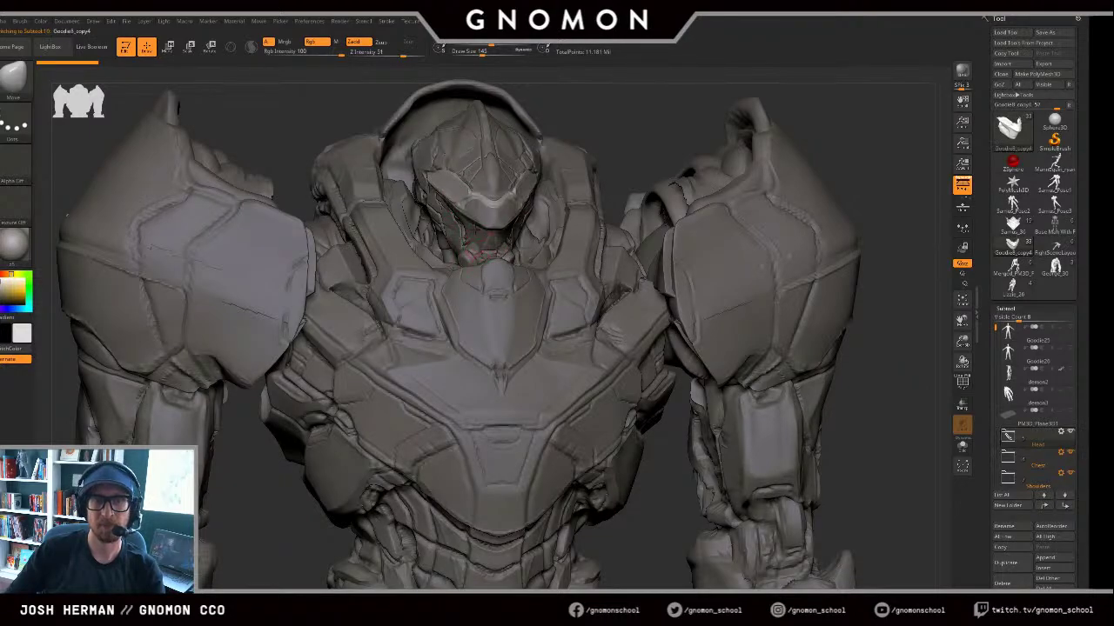
alt+click(449, 158)
ctrl+right_drag(879, 201, 984, 128)
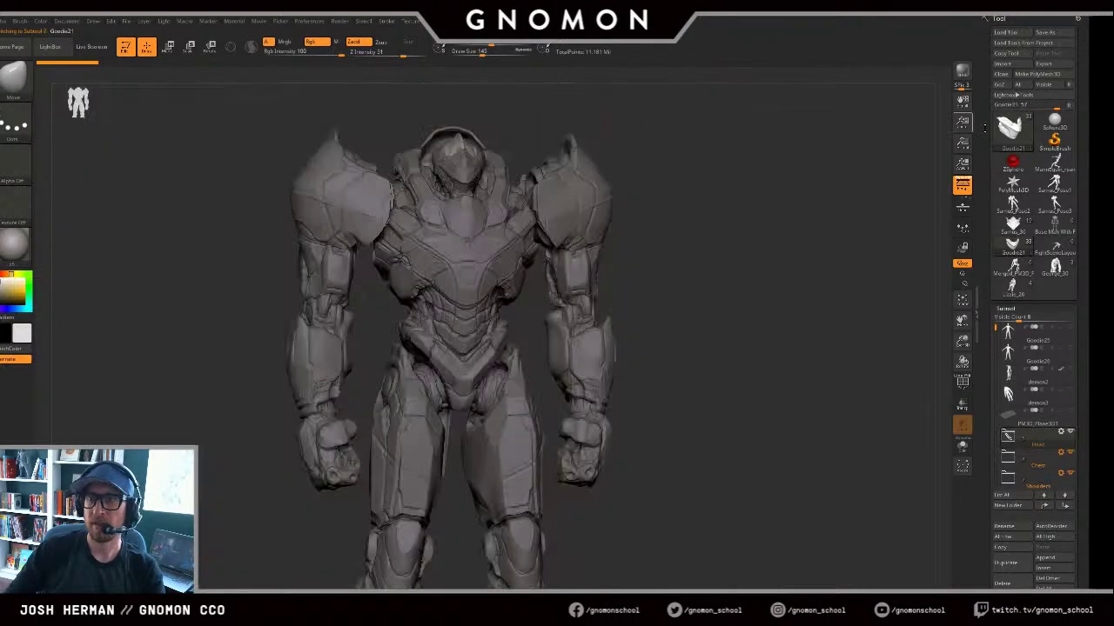
Step: Switch to the multi-part Samus armour sculpt and examine the full figure from the three-quarter and front views
click(1054, 205)
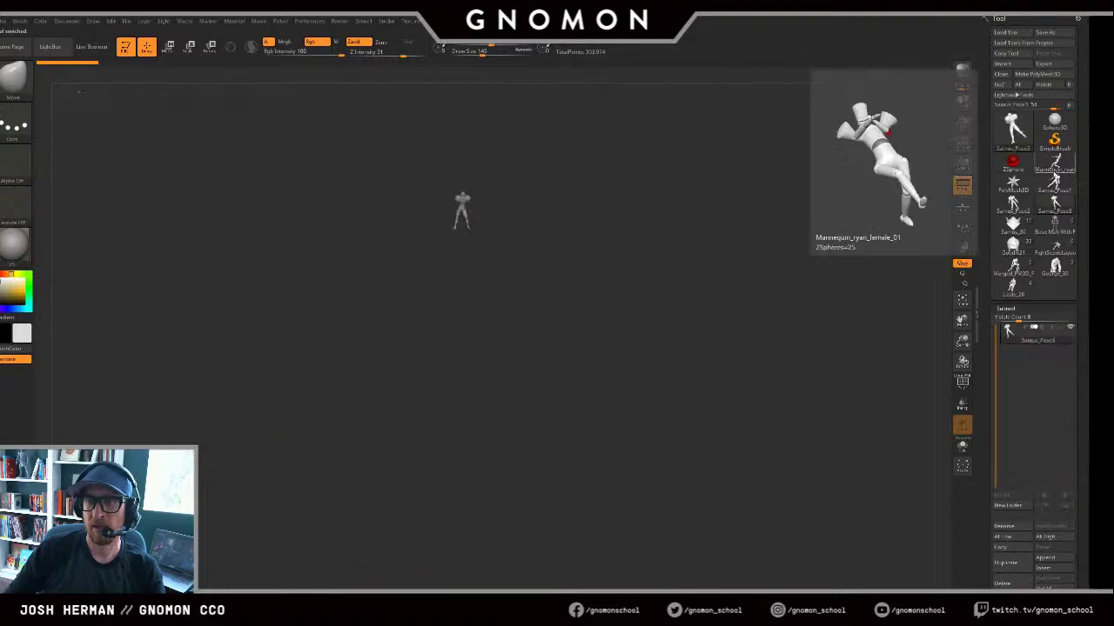
click(1013, 225)
key(f)
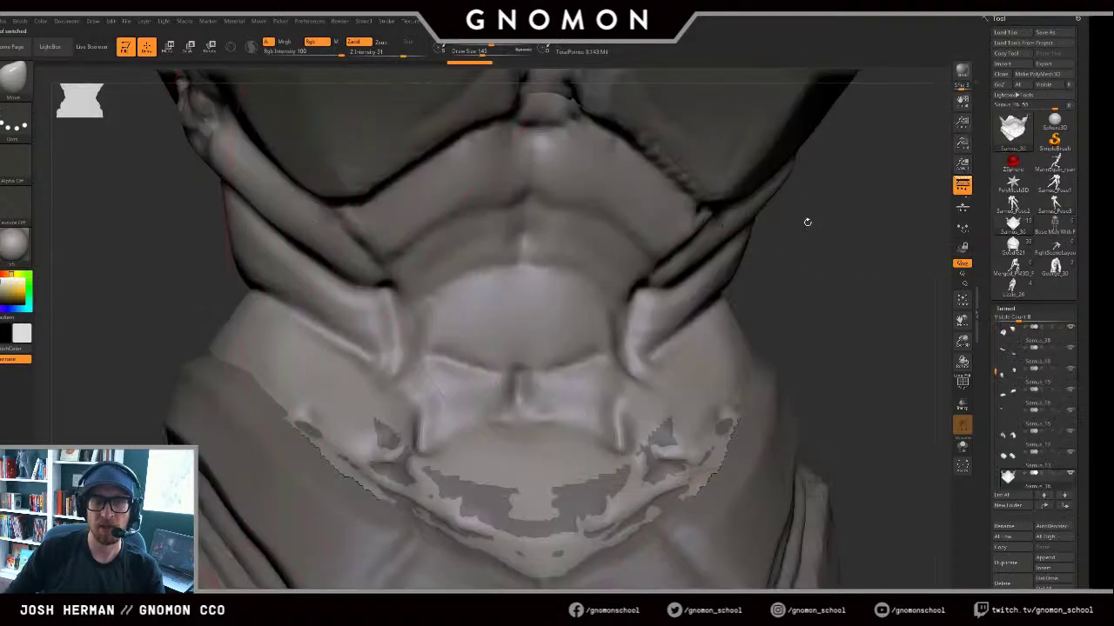
key(f)
drag(807, 222, 800, 429)
ctrl+right_drag(800, 429, 819, 380)
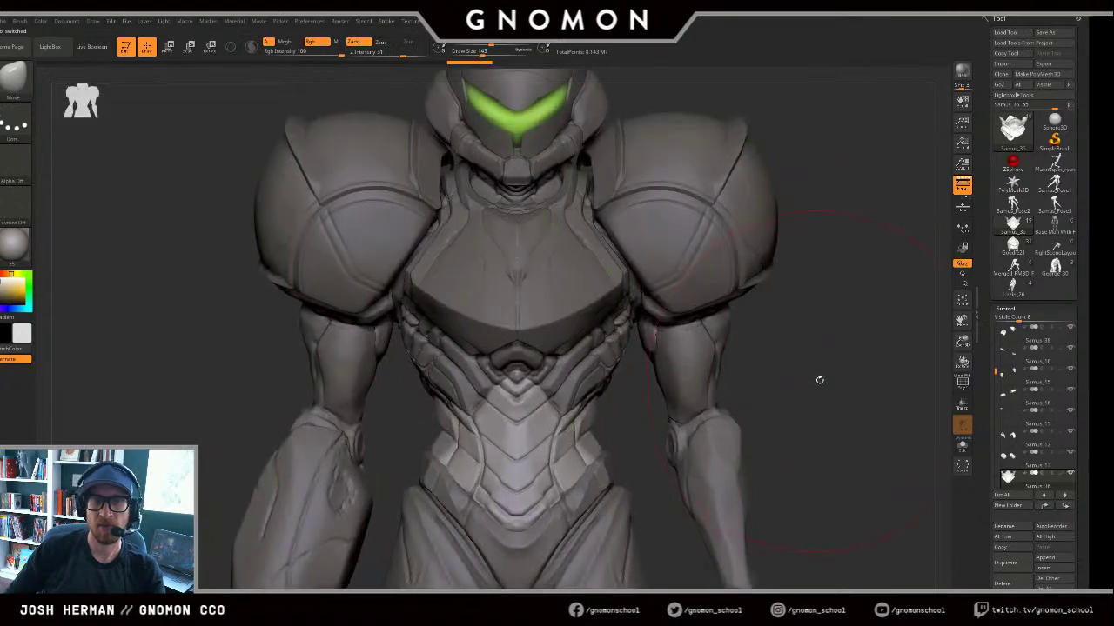
key(s)
key(f)
key(f)
drag(818, 317, 792, 298)
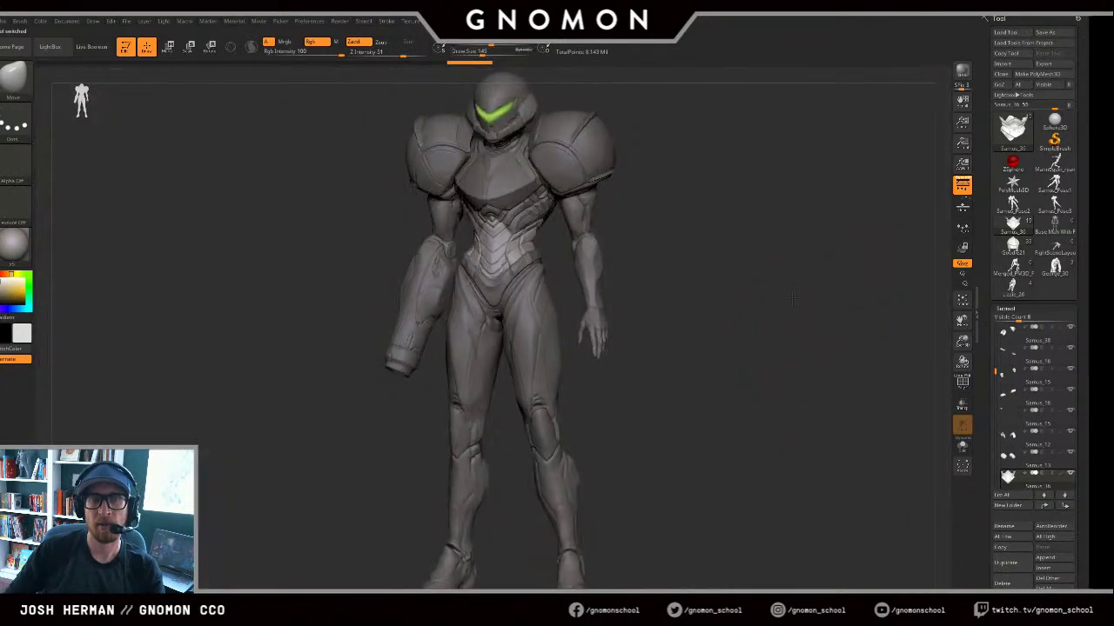
right_drag(792, 300, 806, 289)
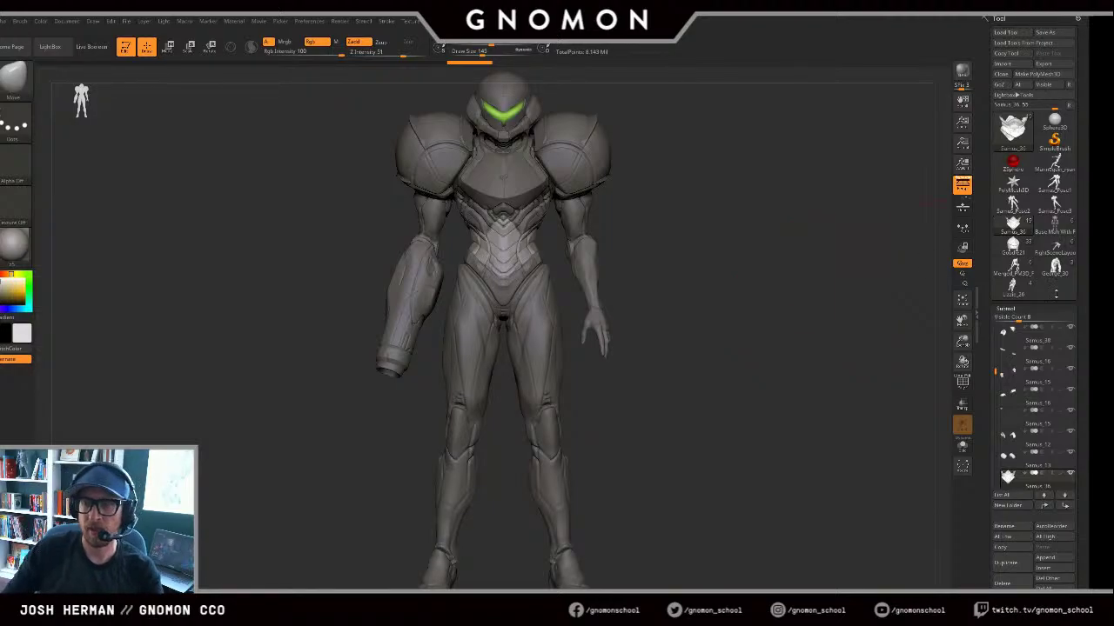
Step: Toggle polypaint on all Samus subtools to view the armour with and without its colour
shift+click(1060, 328)
right_drag(774, 287, 821, 398)
shift+click(1061, 328)
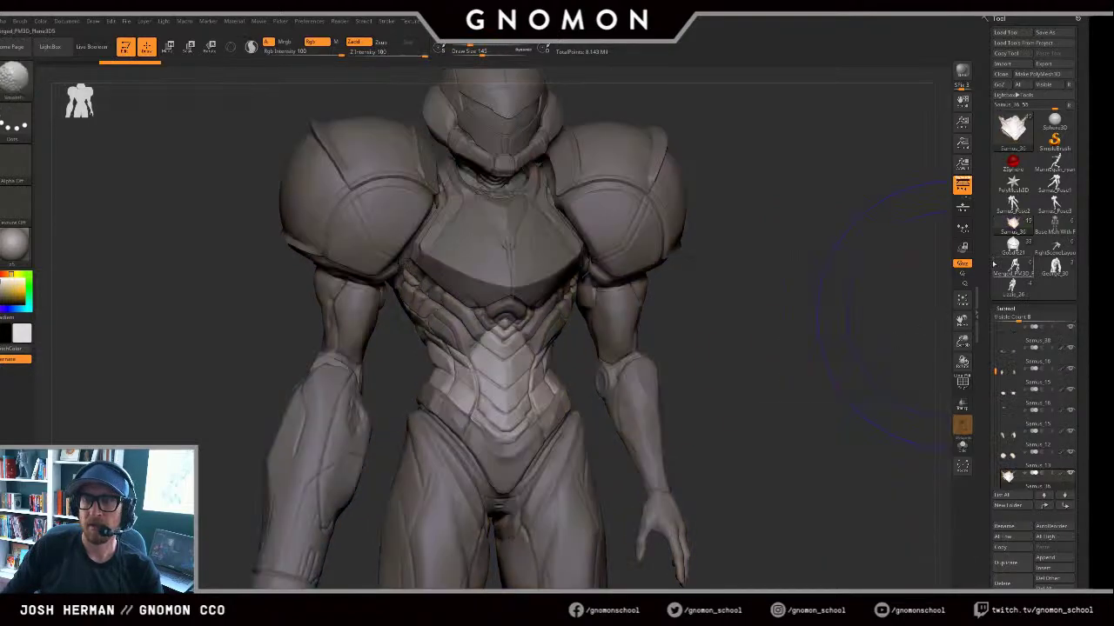
Step: Switch to the coloured Bossk tool and examine the head and torso from the front and three-quarter view
click(1054, 224)
right_drag(821, 218, 671, 389)
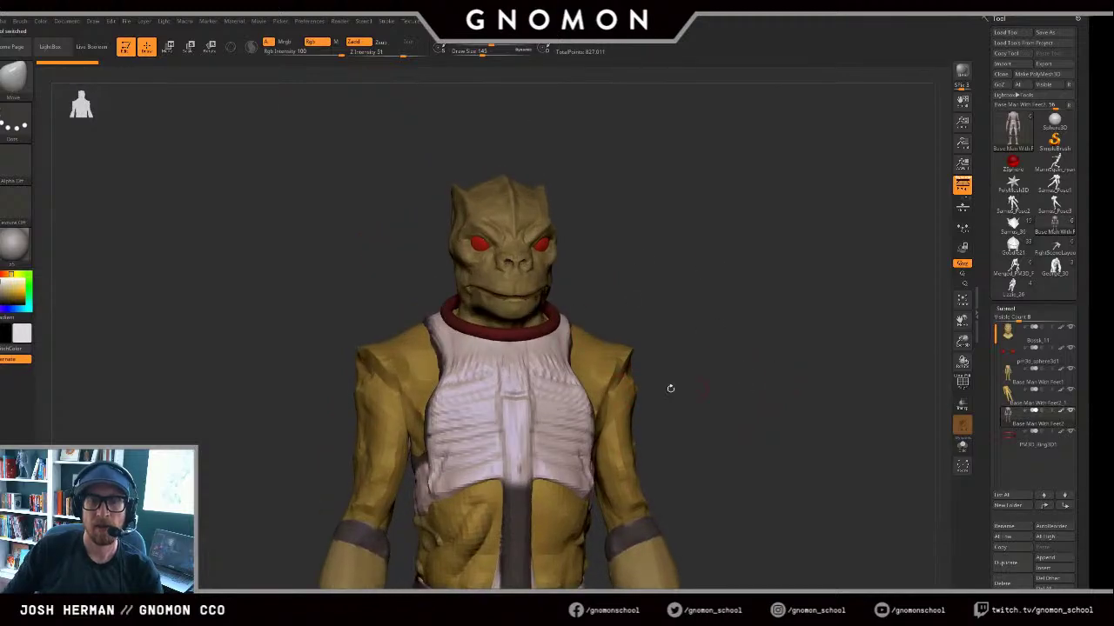
right_drag(721, 328, 787, 327)
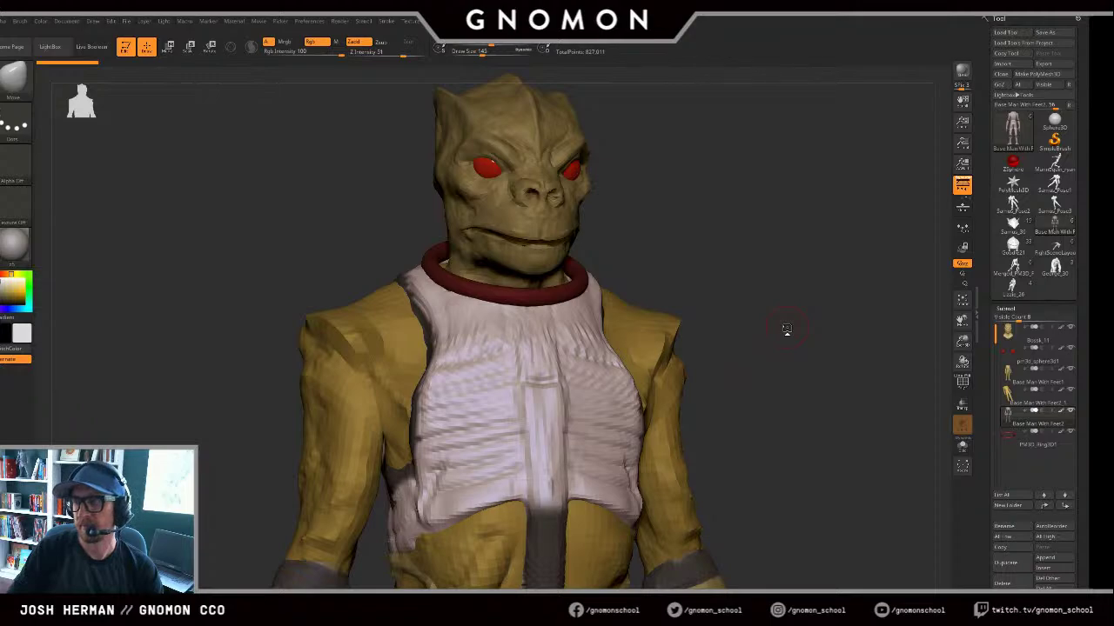
alt+drag(788, 330, 739, 249)
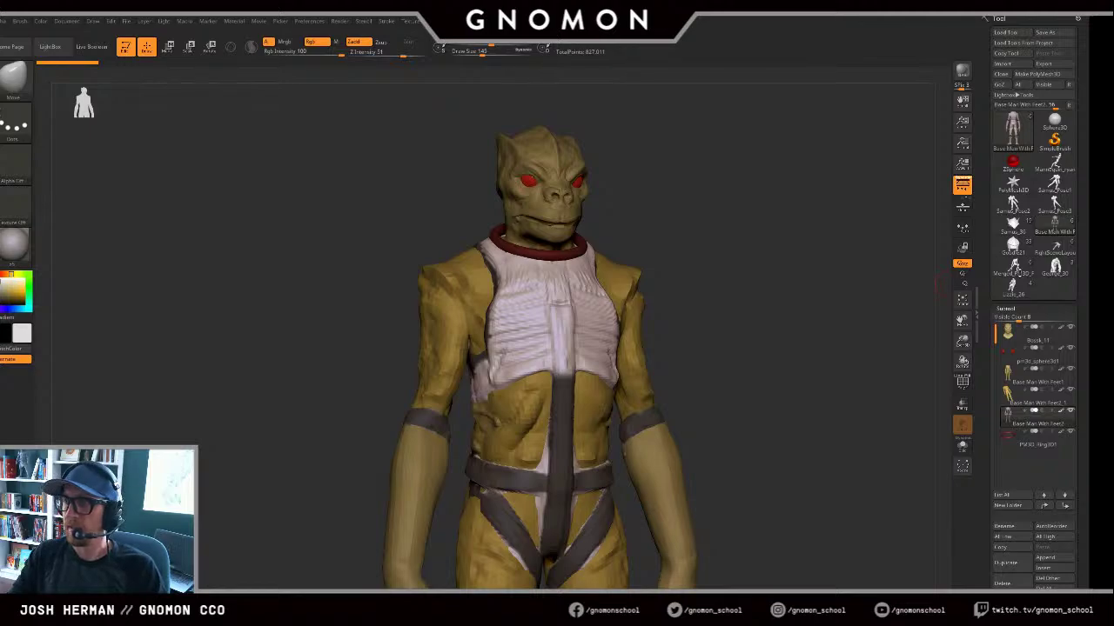
drag(867, 246, 881, 250)
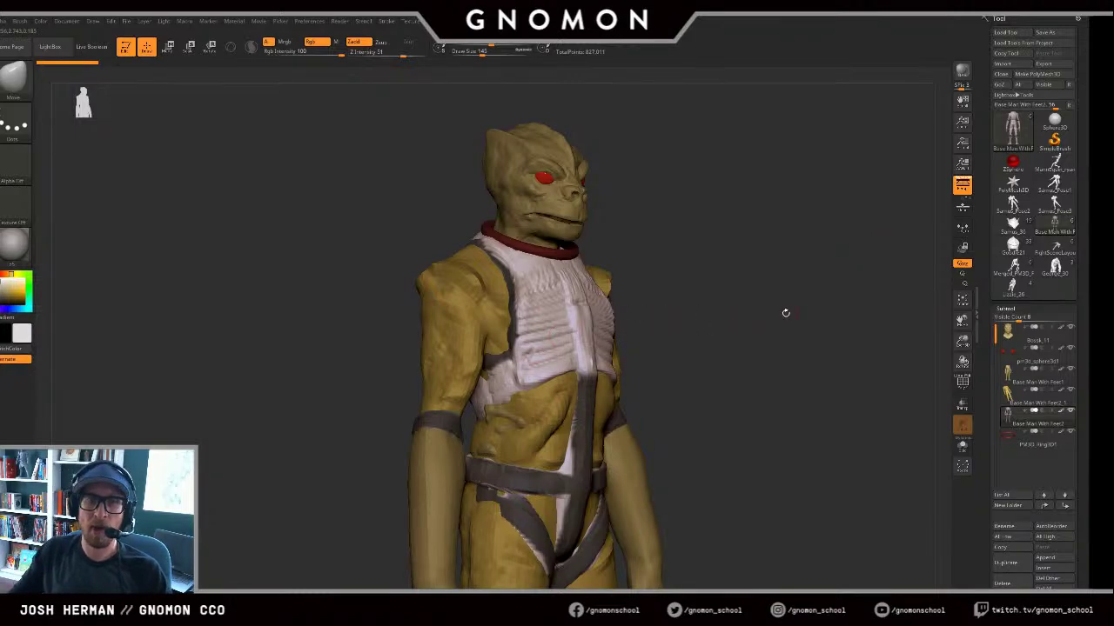
shift+drag(786, 313, 789, 307)
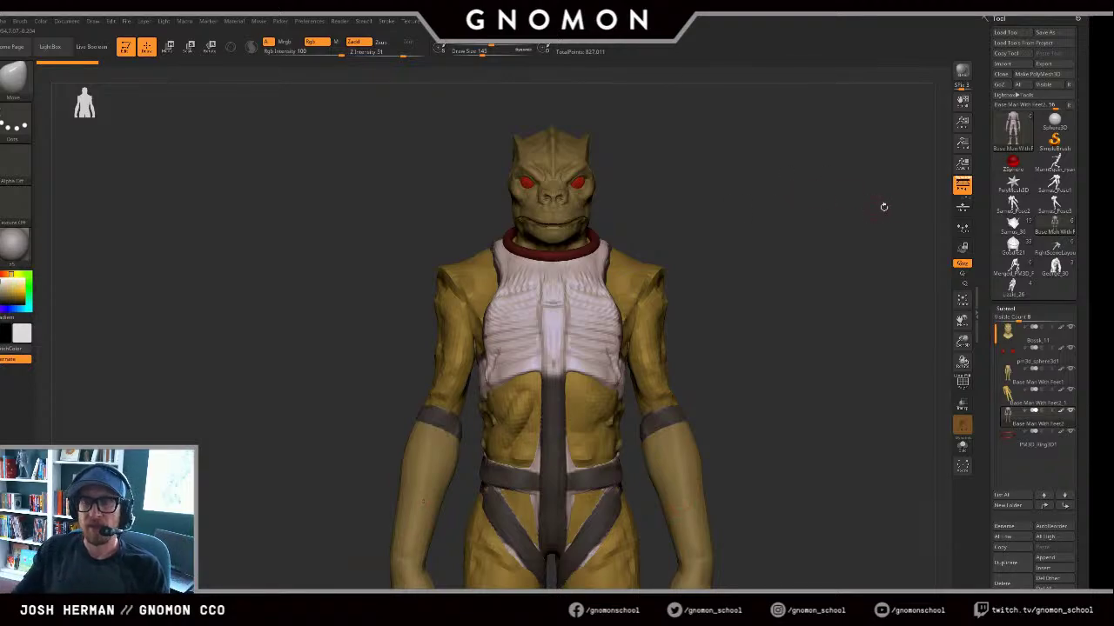
Step: Return to the Samus armour sculpt, select the arm cannon subtool and examine it with the torso
click(1055, 204)
drag(922, 269, 975, 259)
click(1047, 228)
click(1011, 224)
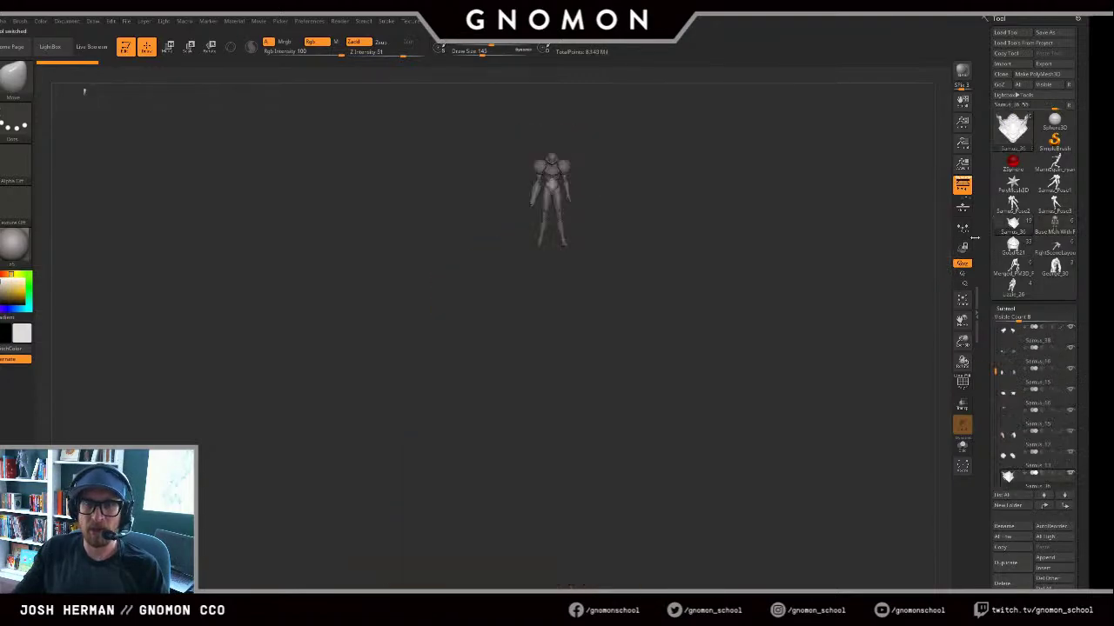
key(f)
alt+drag(743, 233, 690, 343)
alt+click(411, 429)
alt+drag(261, 448, 332, 392)
key(alt+s)
key(alt+s)
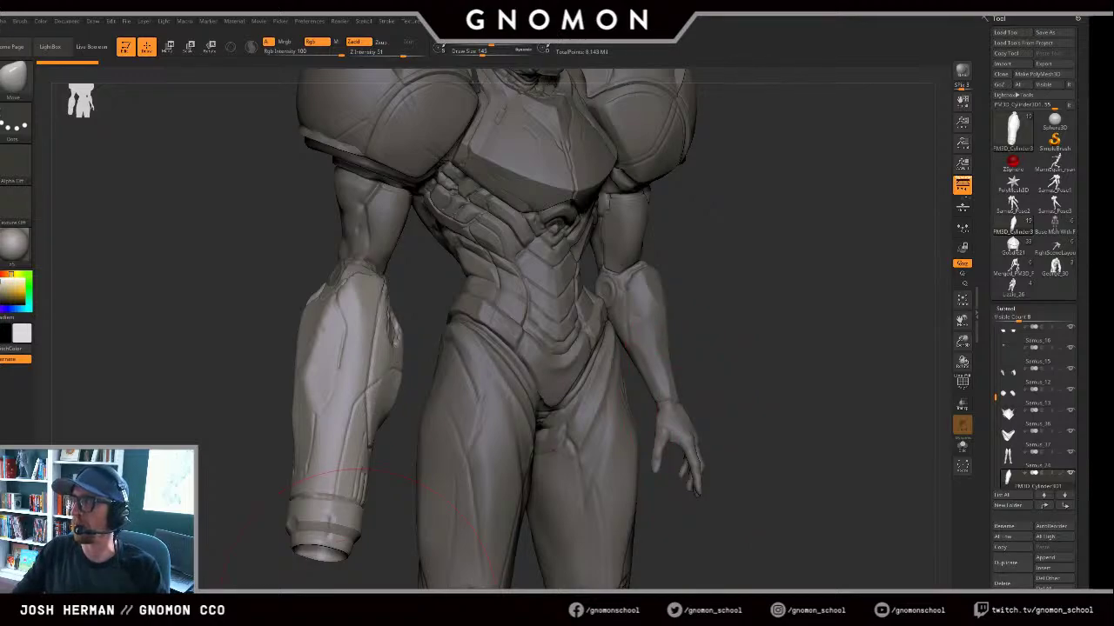
Step: Bring up the browser window with Gnomon's "Climbing the 12 Temples" Instagram post, view it and move the window away
drag(358, 607, 727, 58)
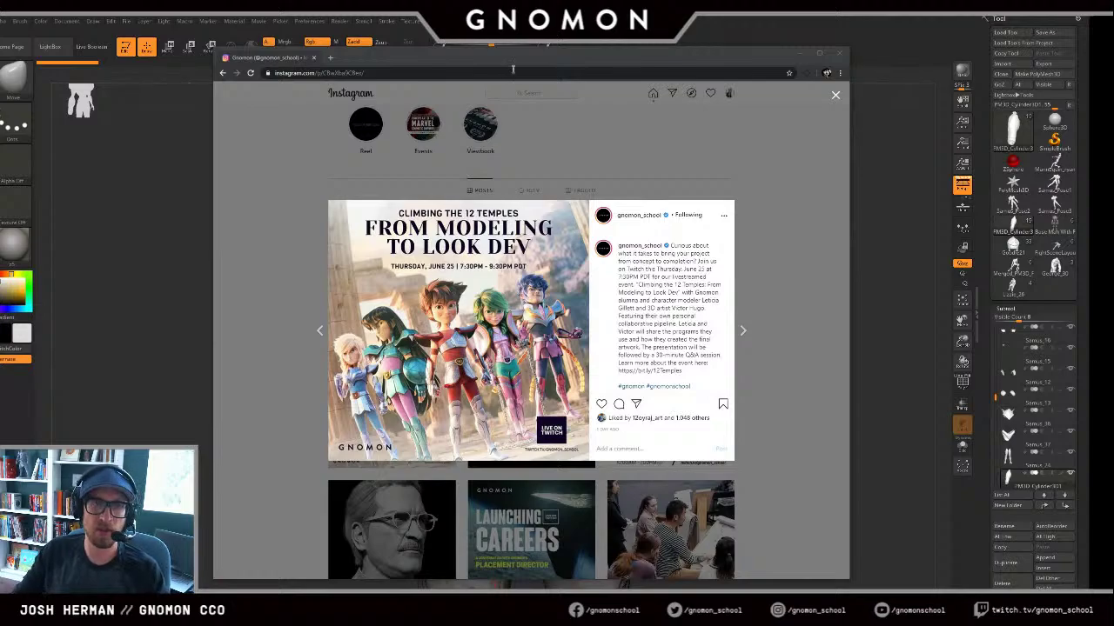
drag(674, 56, 670, 84)
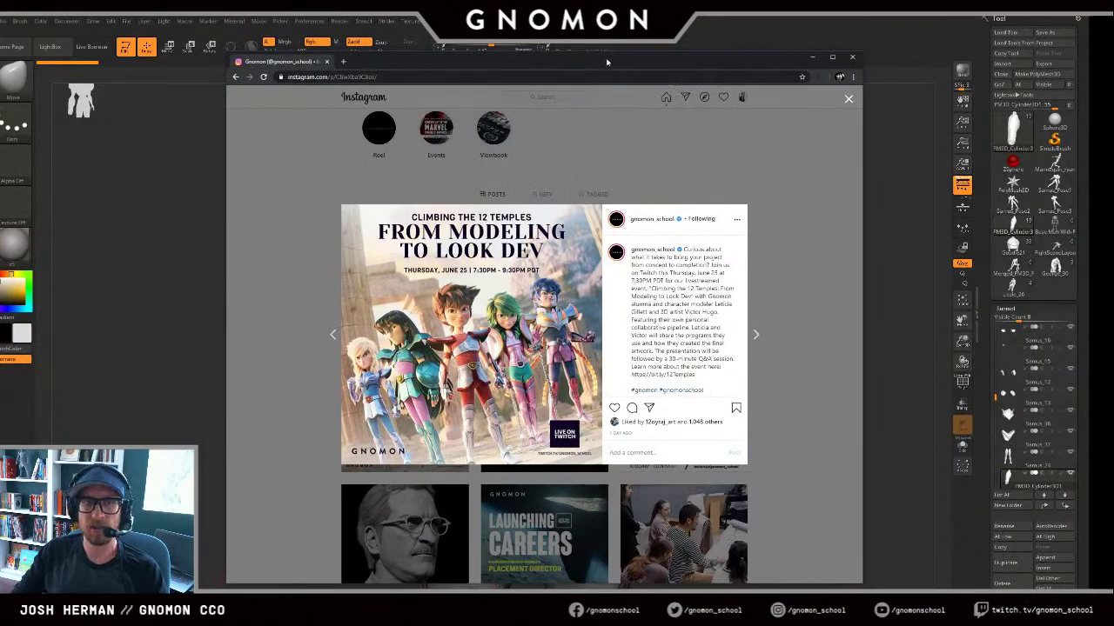
drag(615, 57, 1113, 60)
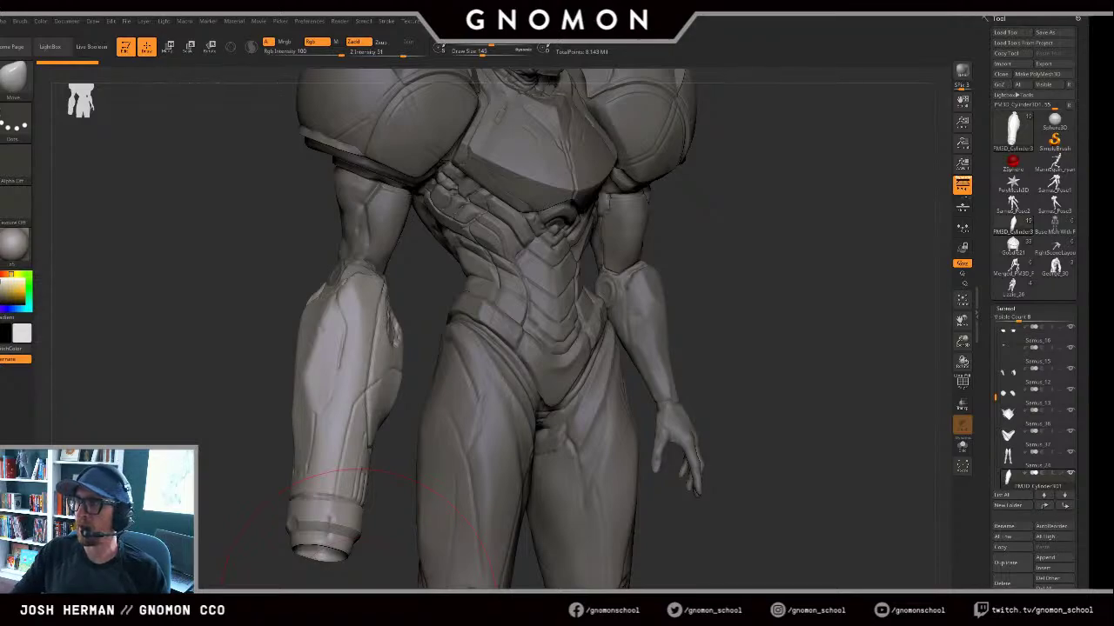
Step: Bring up Gnomon's "Launching Careers: A Conversation with Gnomon's Placement Director" event page and show its title and date
drag(1091, 122, 526, 41)
scroll(435, 335, down, 1)
drag(290, 370, 487, 369)
mouse_move(480, 326)
mouse_down()
mouse_move(483, 345)
mouse_move(478, 329)
mouse_move(475, 339)
mouse_up()
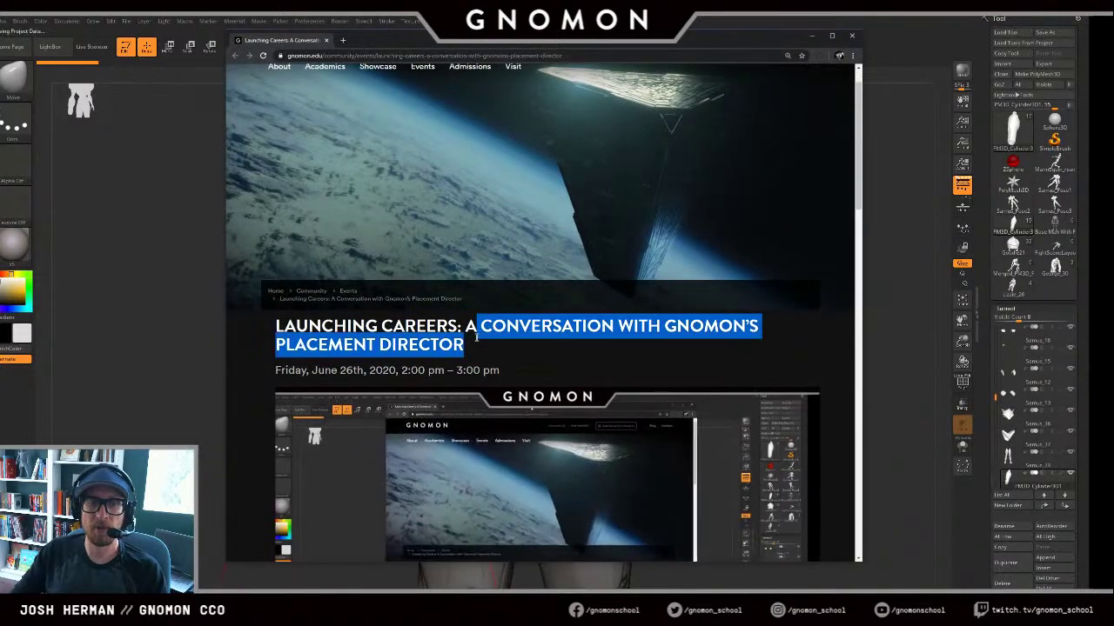
click(480, 328)
scroll(645, 244, down, 1)
scroll(514, 471, down, 1)
scroll(511, 418, up, 3)
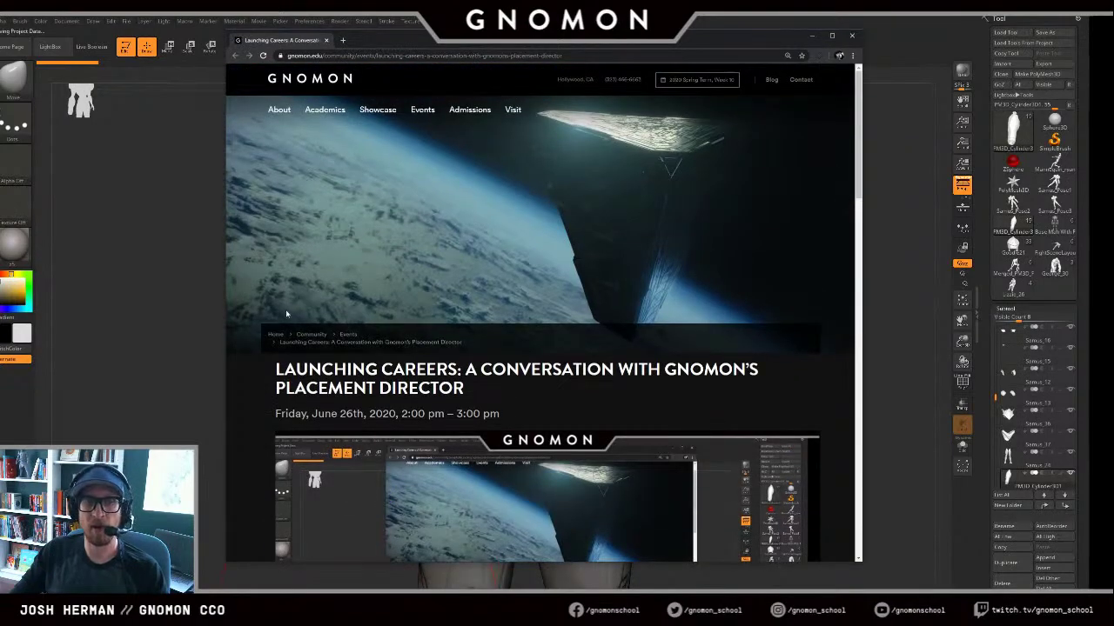
drag(277, 368, 502, 414)
click(515, 398)
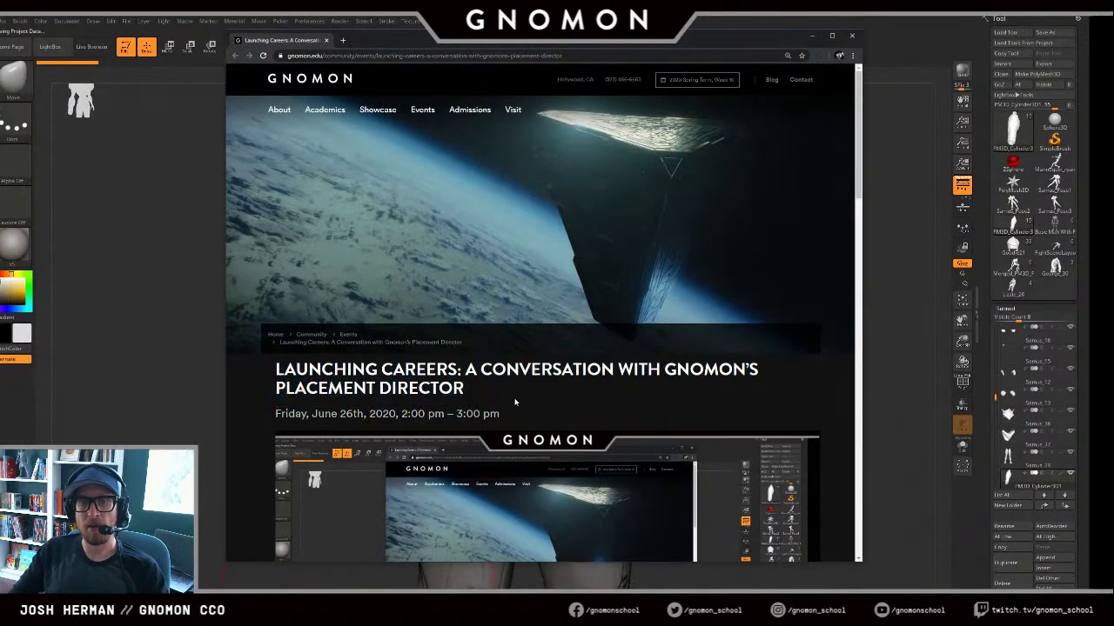
Step: Show the shortened event page beside the "Climbing the 12 Temples" Instagram post and clear both browser windows away from the sculpt
mouse_move(634, 531)
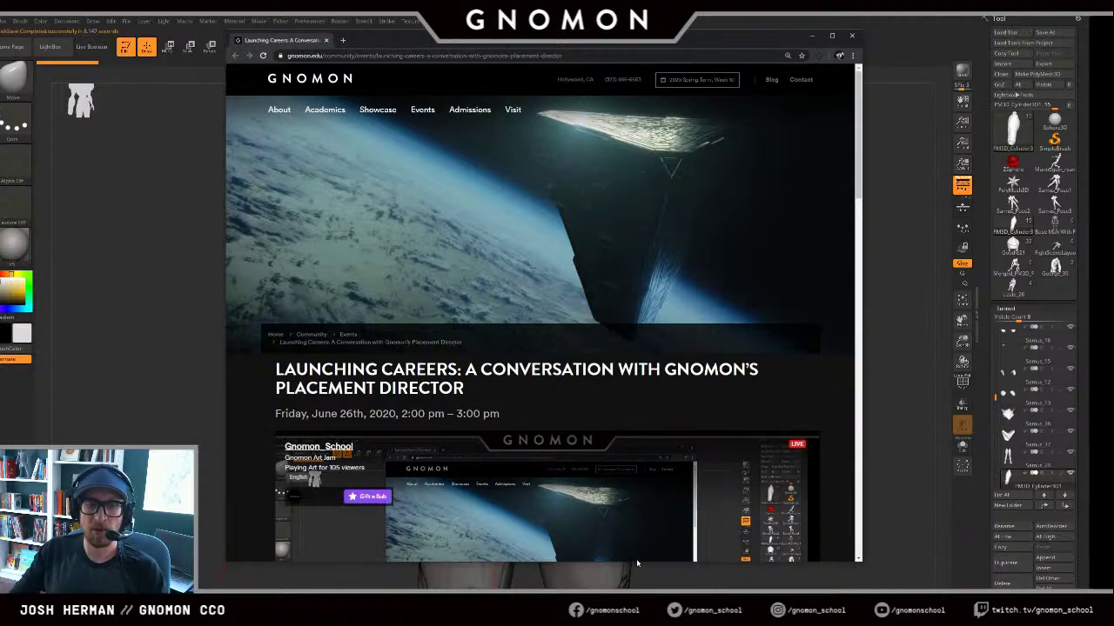
drag(637, 561, 637, 440)
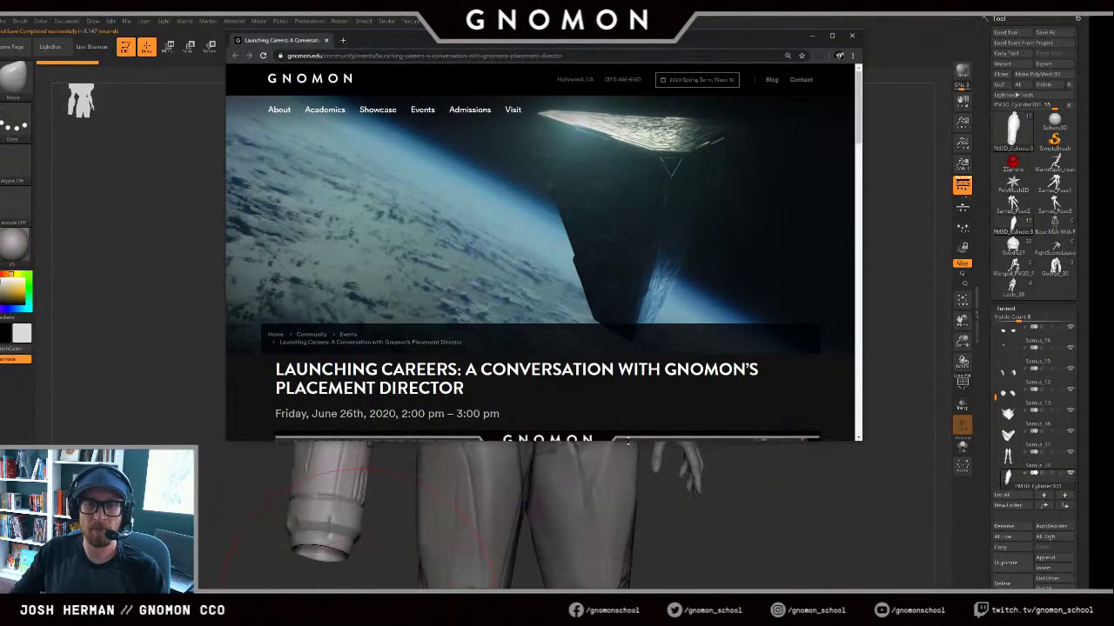
drag(759, 49, 754, 113)
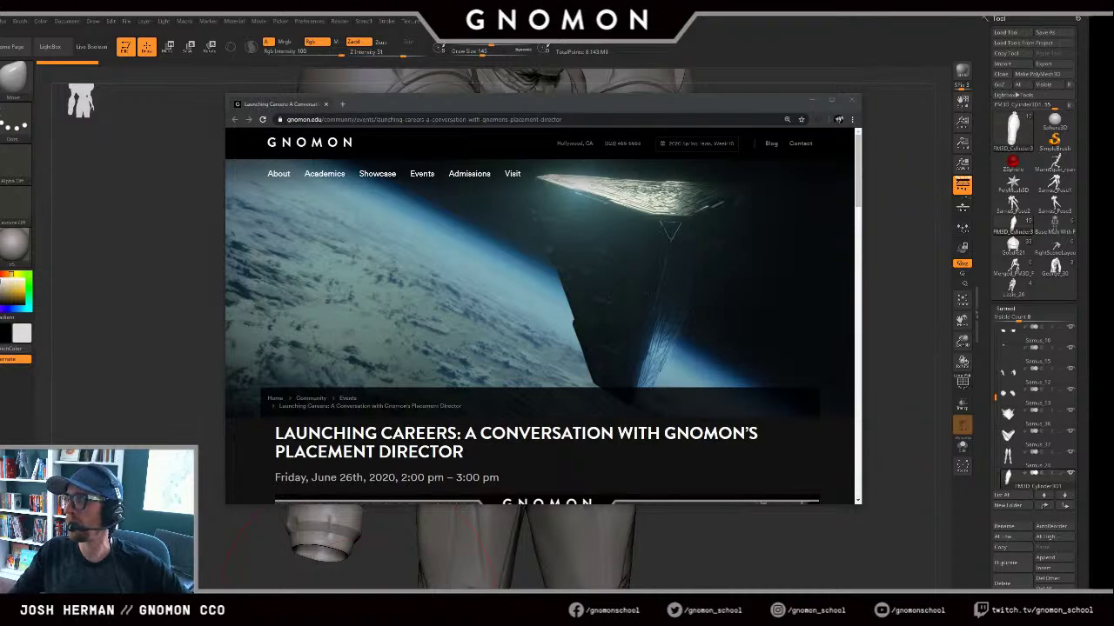
drag(1113, 87, 322, 65)
drag(611, 102, 805, 100)
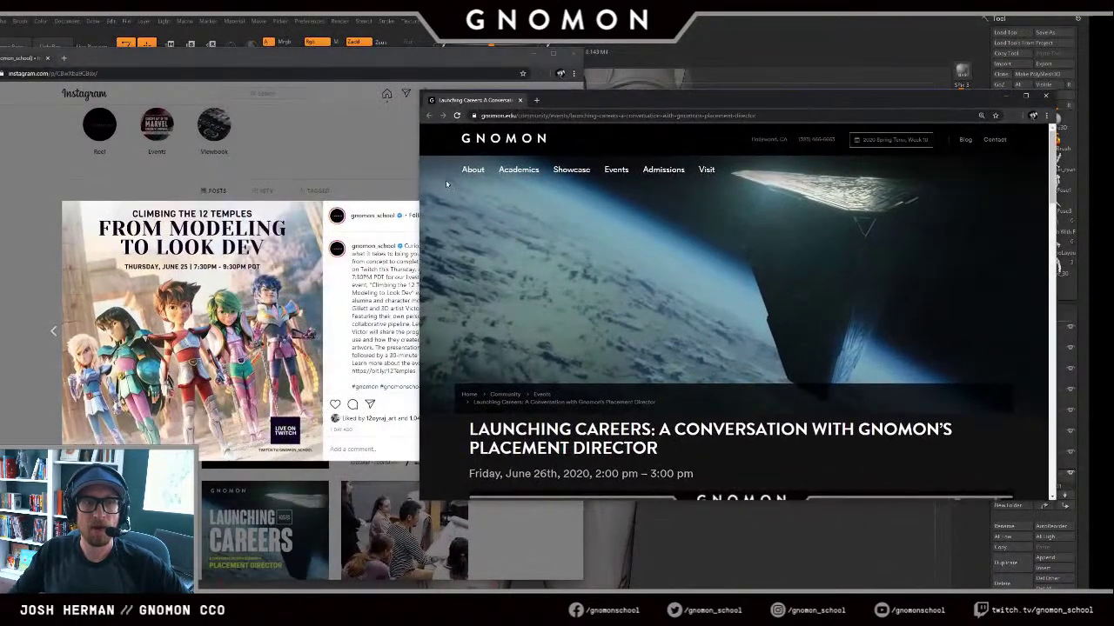
drag(421, 170, 475, 170)
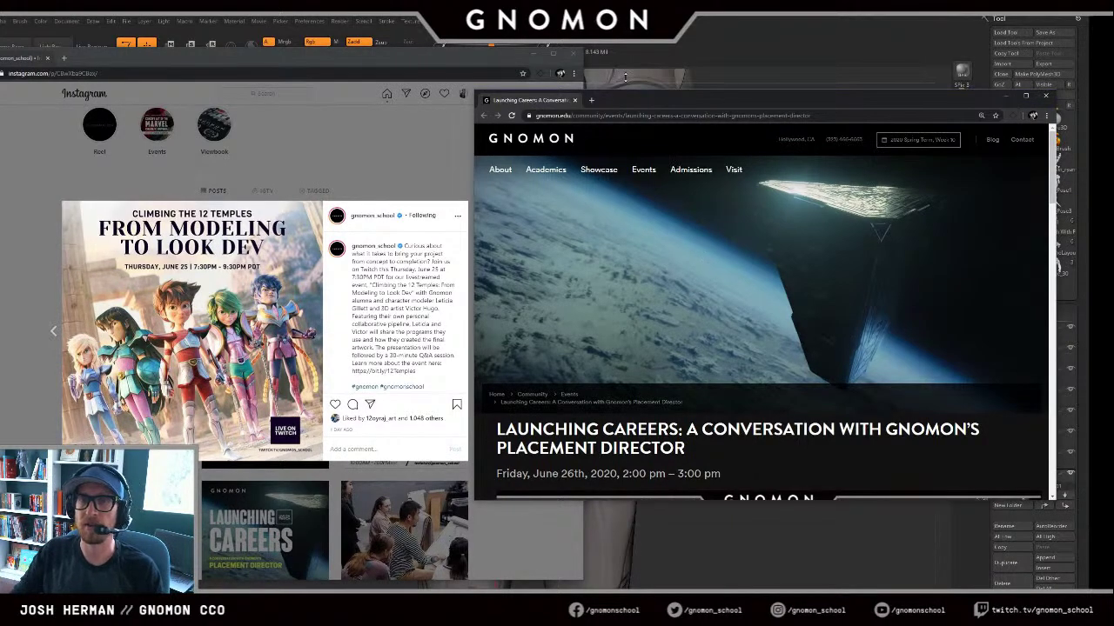
click(575, 100)
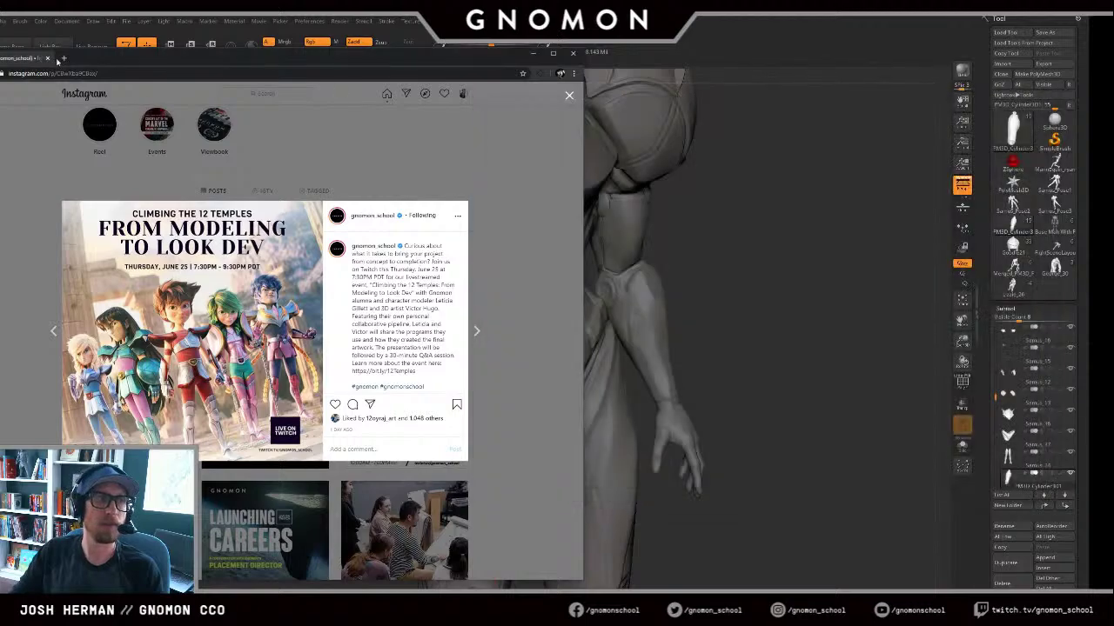
drag(84, 68, 1113, 192)
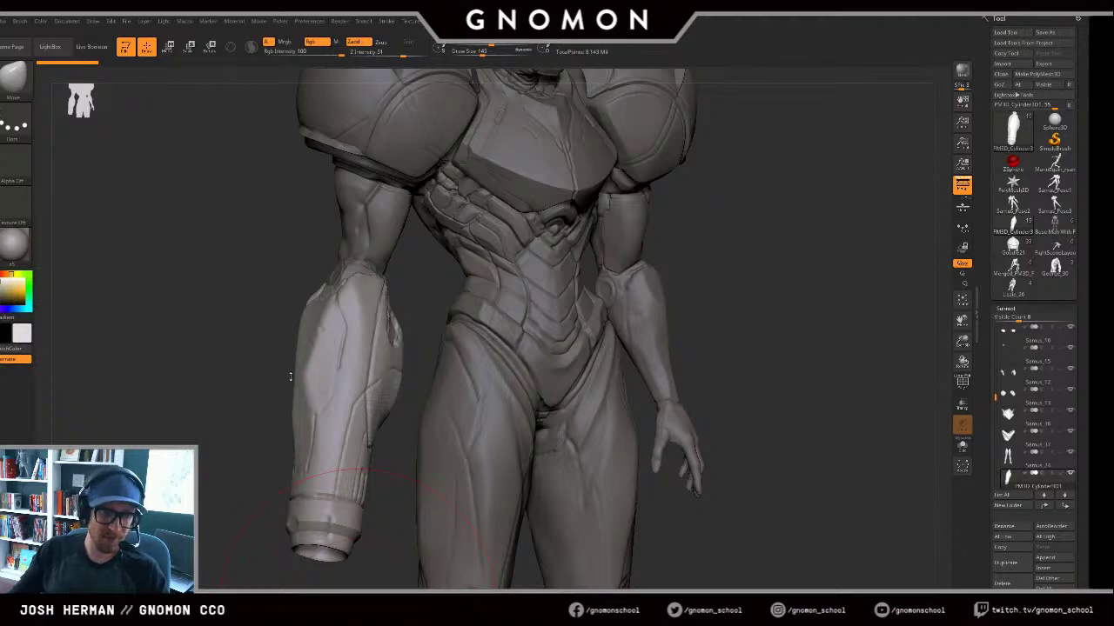
Step: Switch to the hPolish brush and reduce its draw size for work on the arm cannon
alt+drag(267, 349, 264, 334)
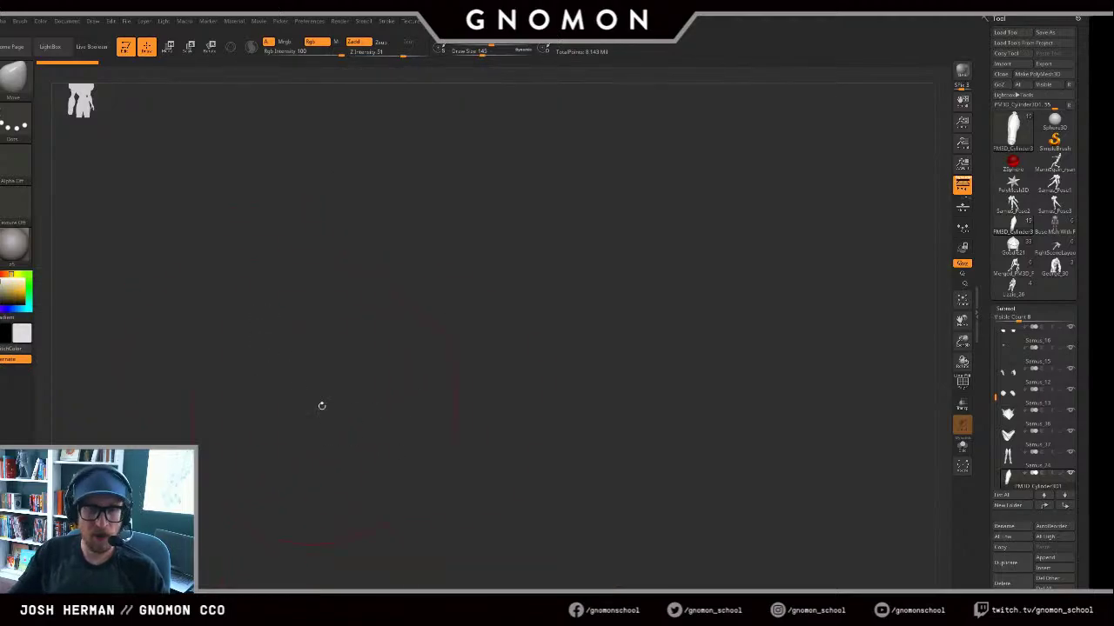
key(b)
key(h)
key(p)
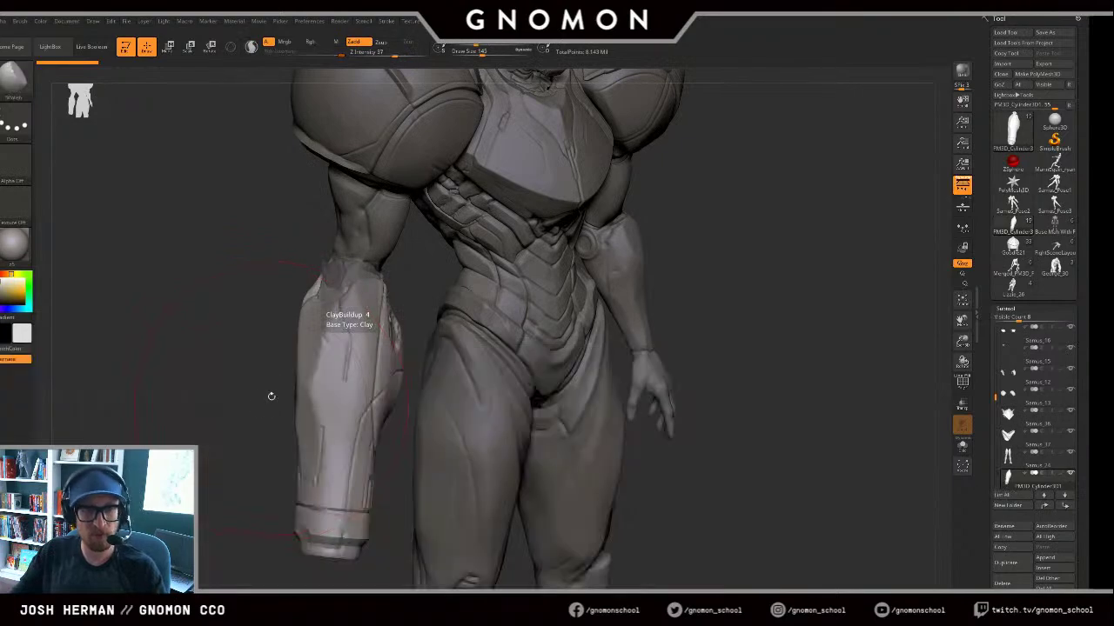
key(s)
drag(376, 340, 367, 335)
key(s)
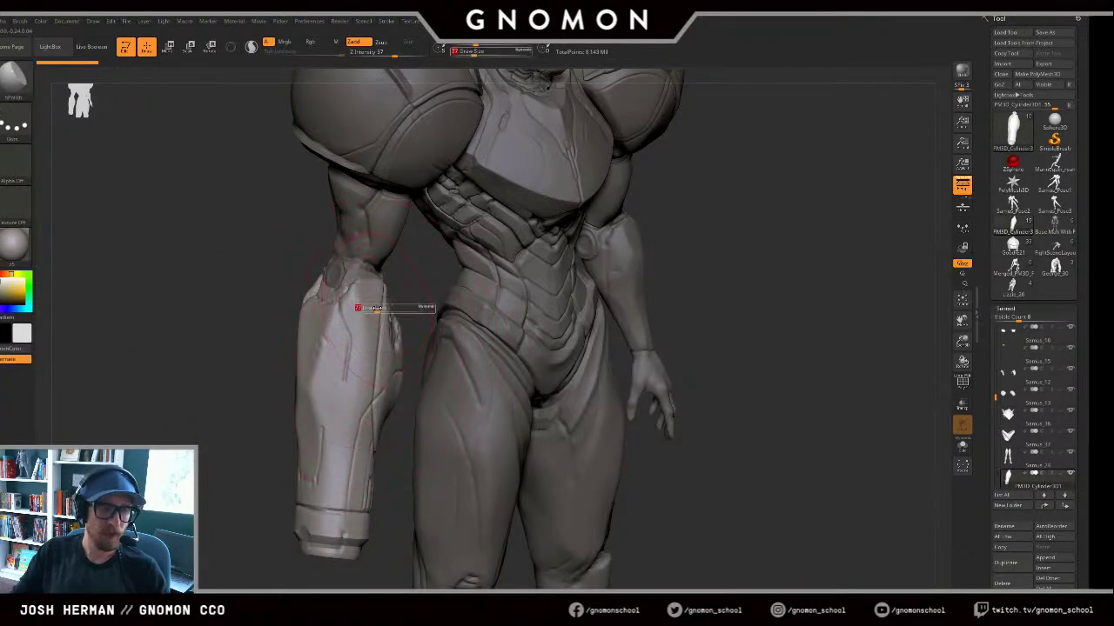
Step: Undo a test polish stroke near the arm cannon's upper end, subdivide the mesh and set the draw size to 37
mouse_move(363, 288)
mouse_down()
mouse_move(358, 302)
mouse_move(357, 283)
mouse_up()
key(ctrl+z)
key(s)
key(ctrl+d)
mouse_move(348, 287)
right_down()
mouse_move(337, 288)
mouse_move(542, 278)
mouse_move(414, 301)
right_up()
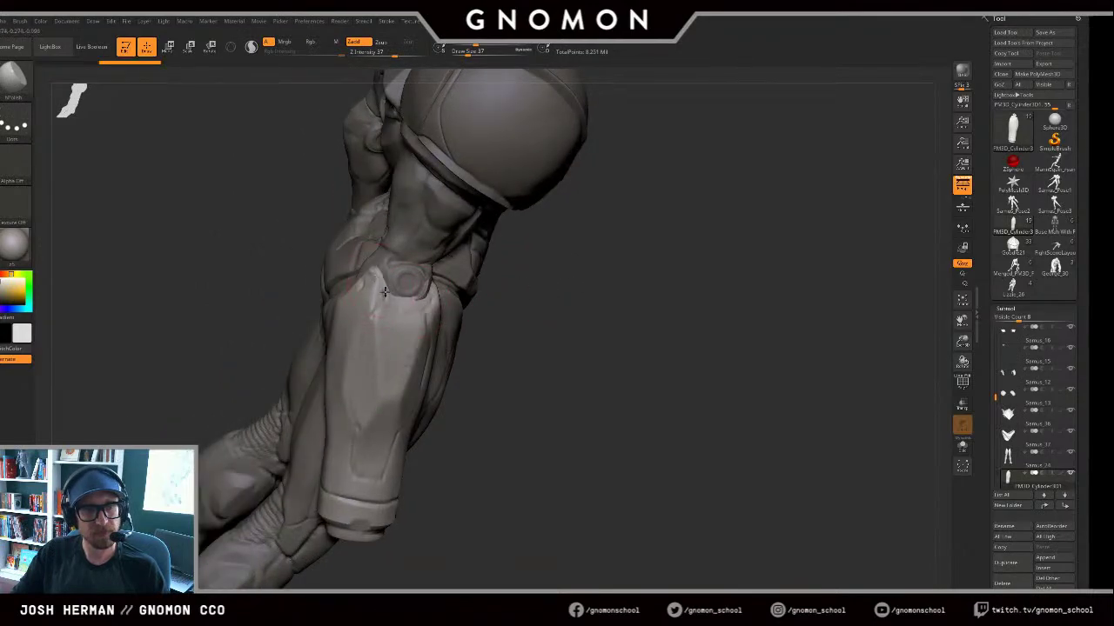
Step: Carve the seams around the round elbow disc on the arm cannon with the DamStandard brush at draw size 12
key(b)
key(d)
key(s)
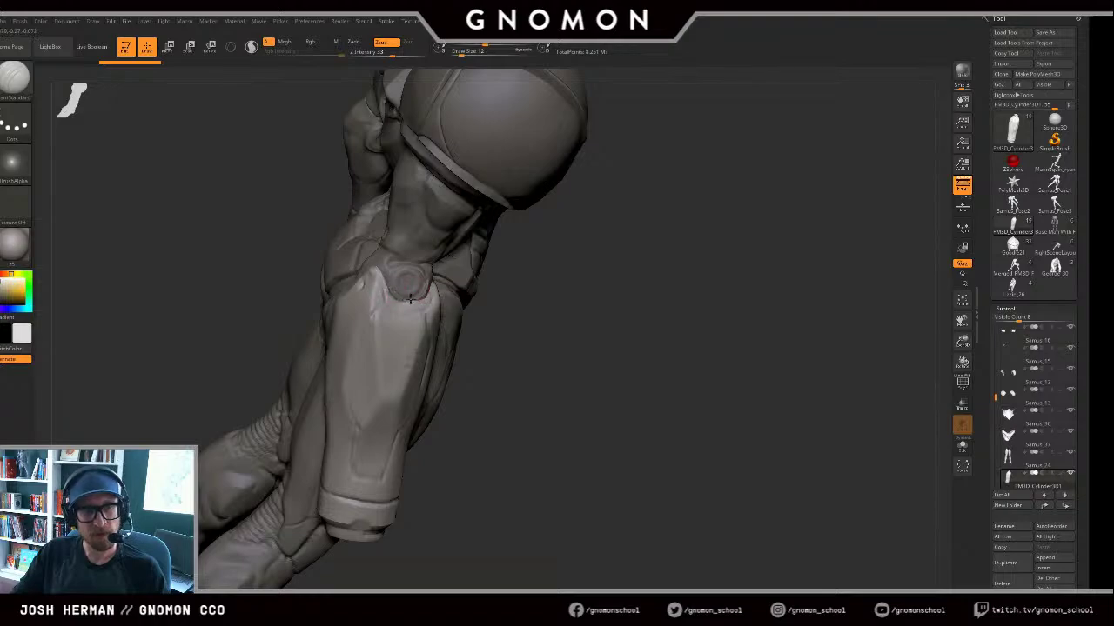
drag(512, 288, 415, 289)
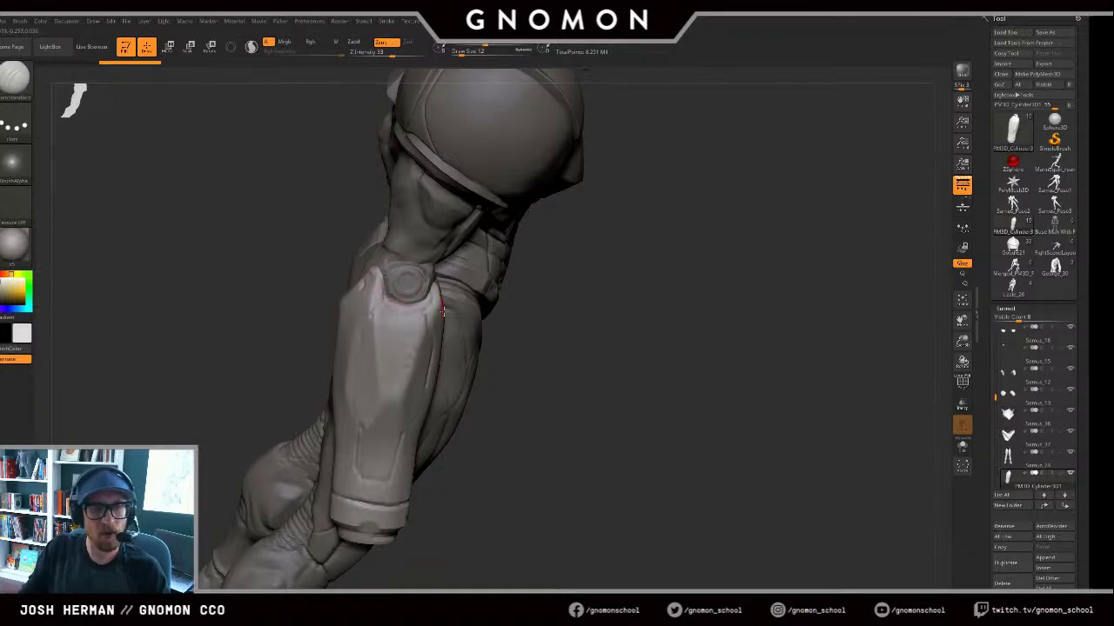
mouse_move(557, 312)
mouse_down()
mouse_move(414, 300)
mouse_move(429, 294)
mouse_up()
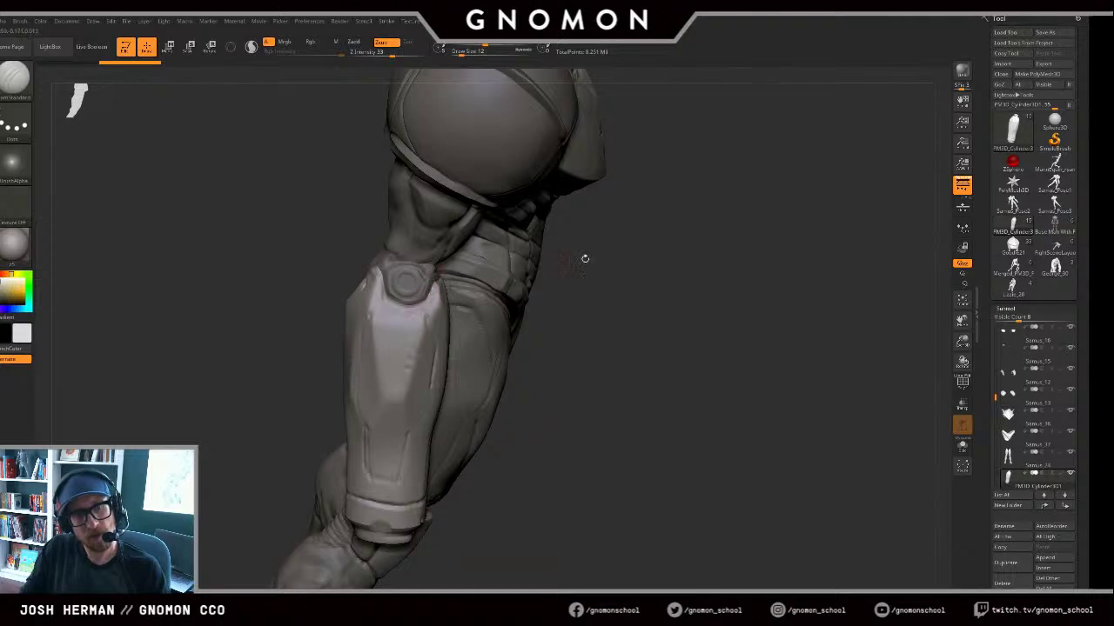
mouse_move(582, 256)
mouse_down()
mouse_move(435, 273)
mouse_move(468, 272)
mouse_up()
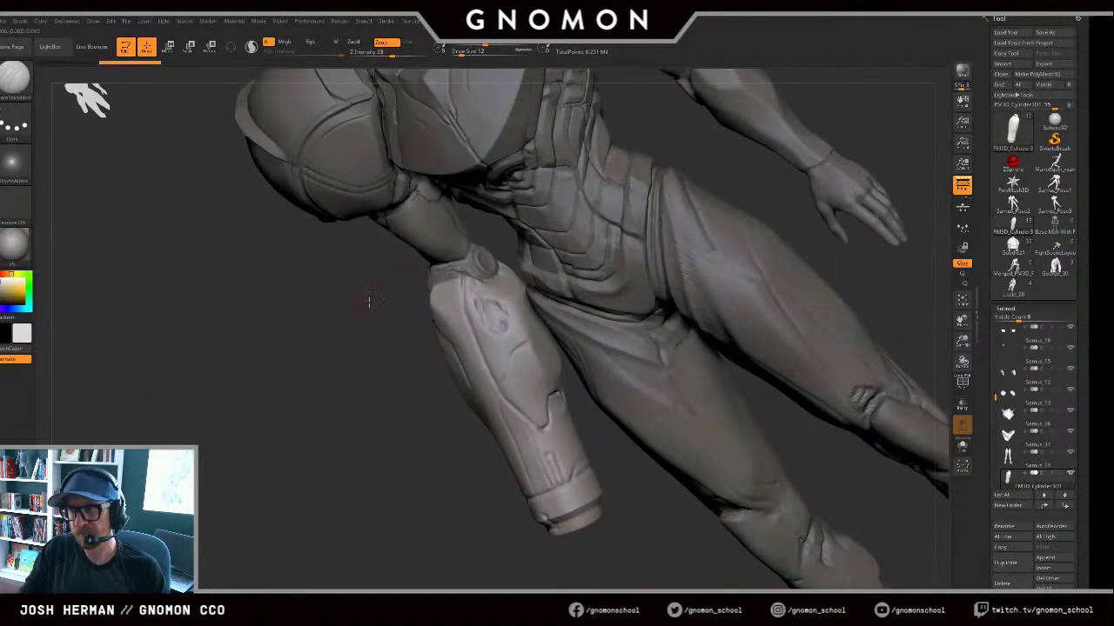
Step: Refine the notched upper edge at the back of the arm cannon with DamStandard at draw size 11
mouse_move(375, 291)
mouse_down()
mouse_move(316, 324)
mouse_move(285, 320)
mouse_move(537, 257)
mouse_move(613, 259)
mouse_up()
key(s)
mouse_move(455, 283)
mouse_down()
mouse_move(427, 283)
mouse_move(437, 290)
mouse_up()
key(s)
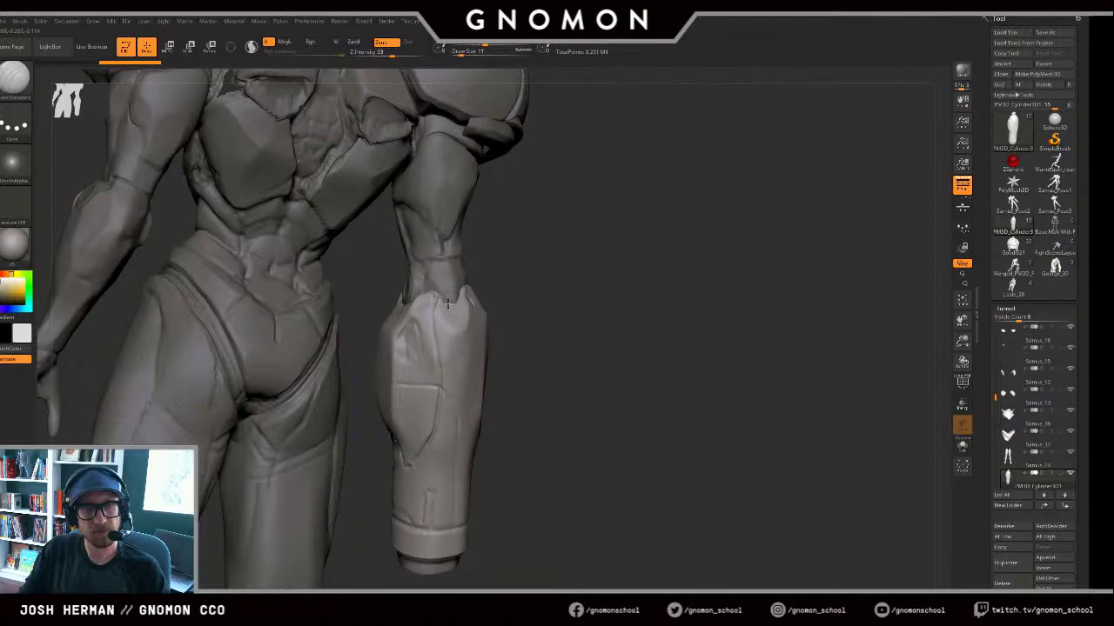
drag(504, 279, 471, 281)
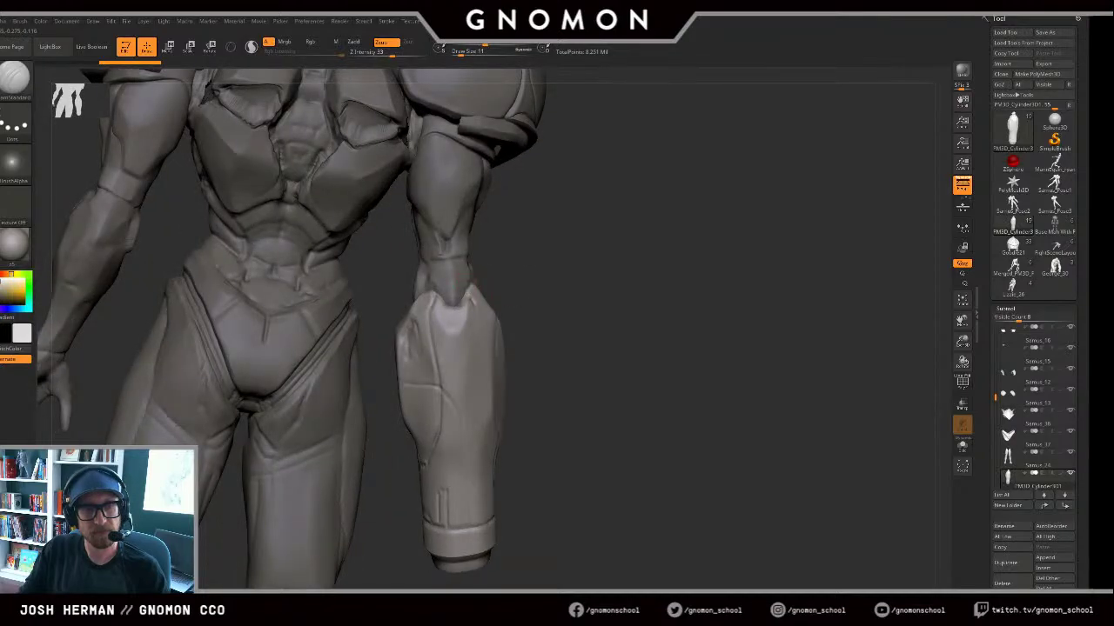
drag(507, 261, 463, 290)
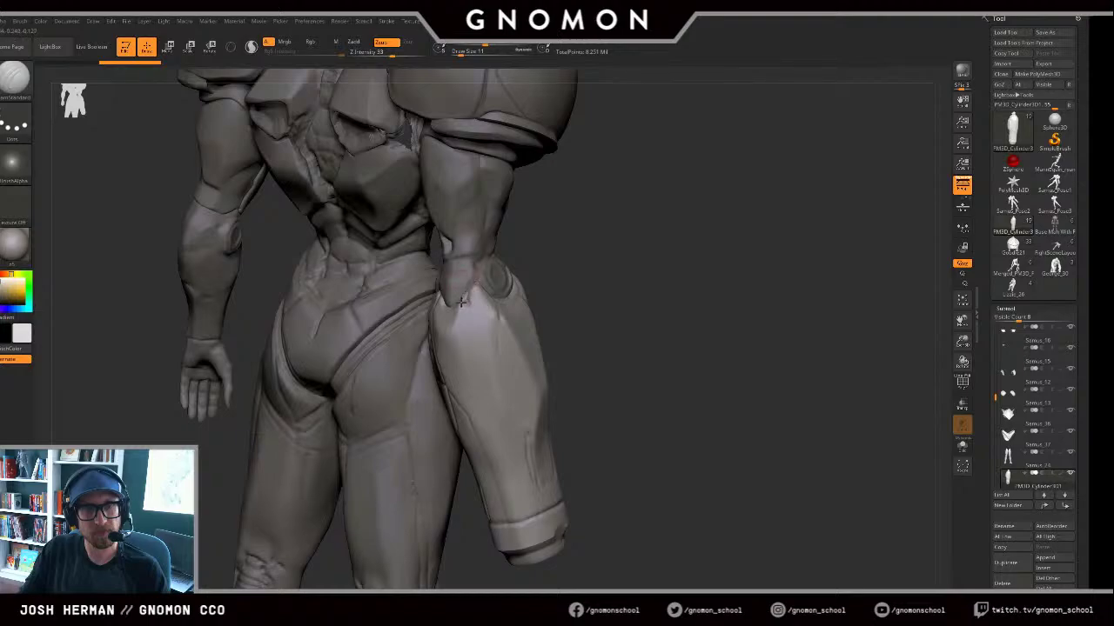
drag(532, 261, 548, 255)
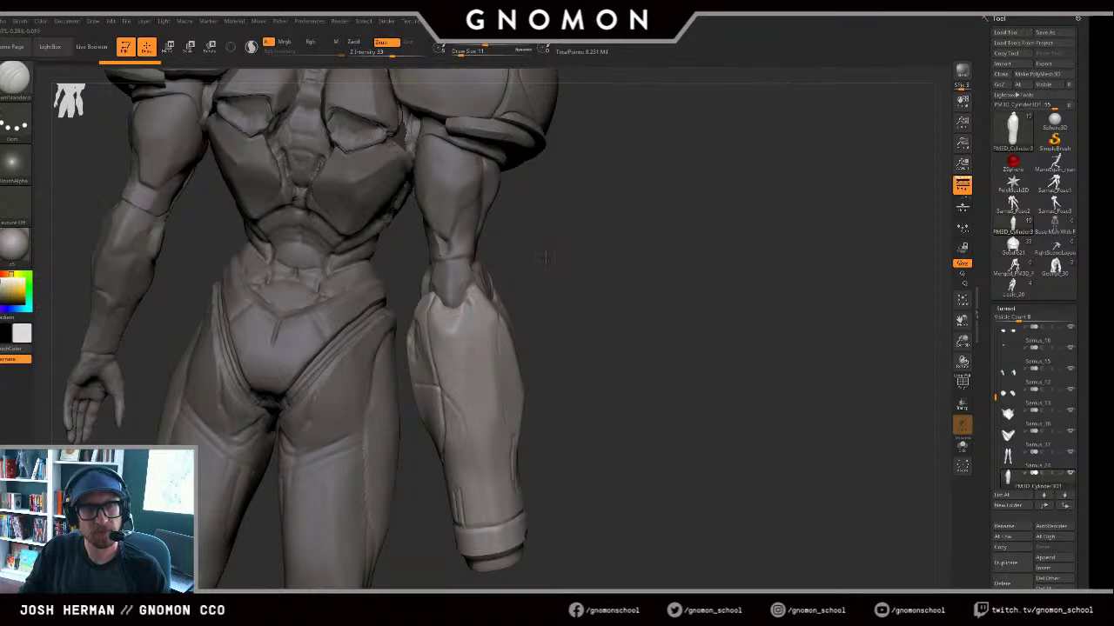
mouse_move(457, 300)
mouse_down()
mouse_move(443, 269)
mouse_move(392, 373)
mouse_move(299, 374)
mouse_move(293, 301)
mouse_move(293, 373)
mouse_move(299, 351)
mouse_move(313, 350)
mouse_up()
Step: Switch back to the hPolish brush at draw size 39 and polish the arm cannon's front surfaces
key(b)
key(h)
key(p)
key(bracketright)
key(bracketright)
drag(395, 330, 385, 322)
drag(327, 359, 348, 372)
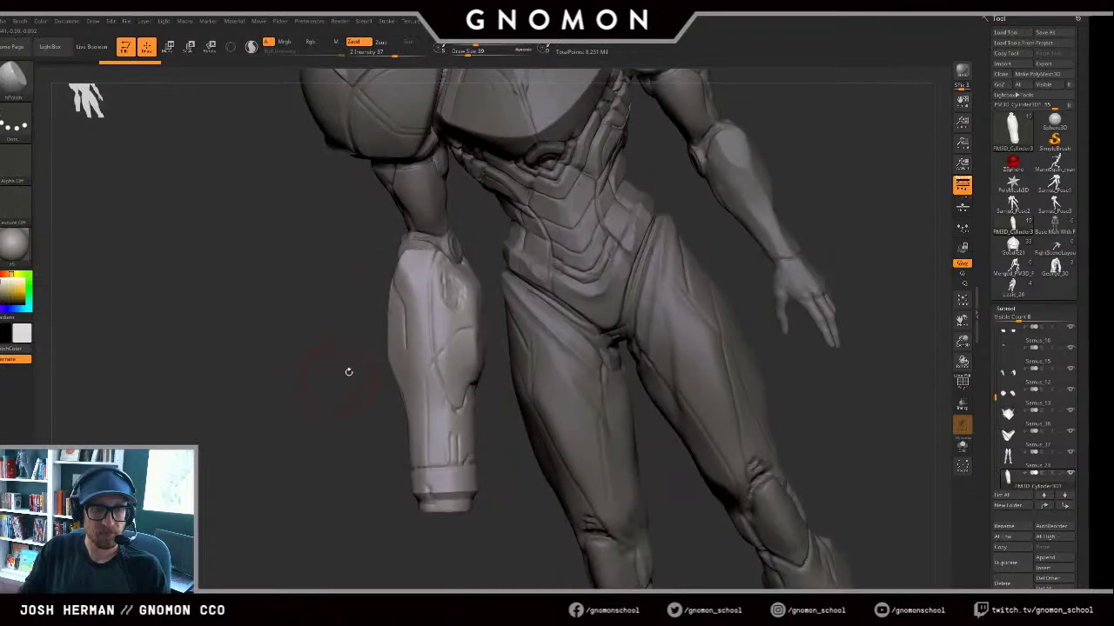
Step: Isolate the arm cannon subtool in Solo mode and polish its raised front panel at draw size 27
key(alt+s)
key(s)
mouse_move(477, 304)
mouse_down()
mouse_move(479, 293)
mouse_move(414, 320)
mouse_up()
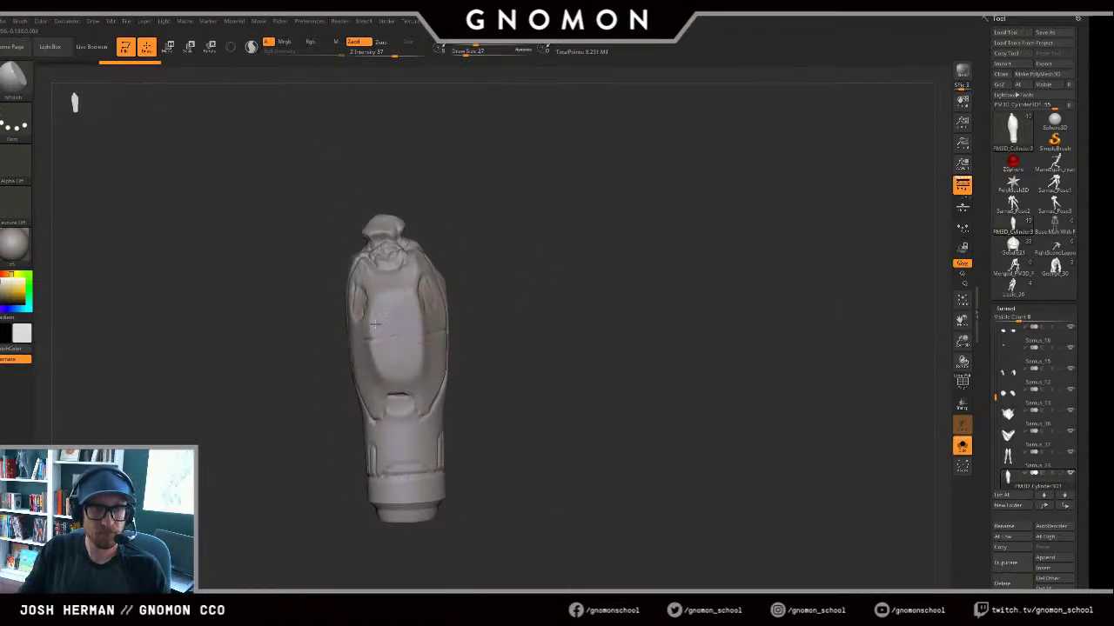
key(bracketright)
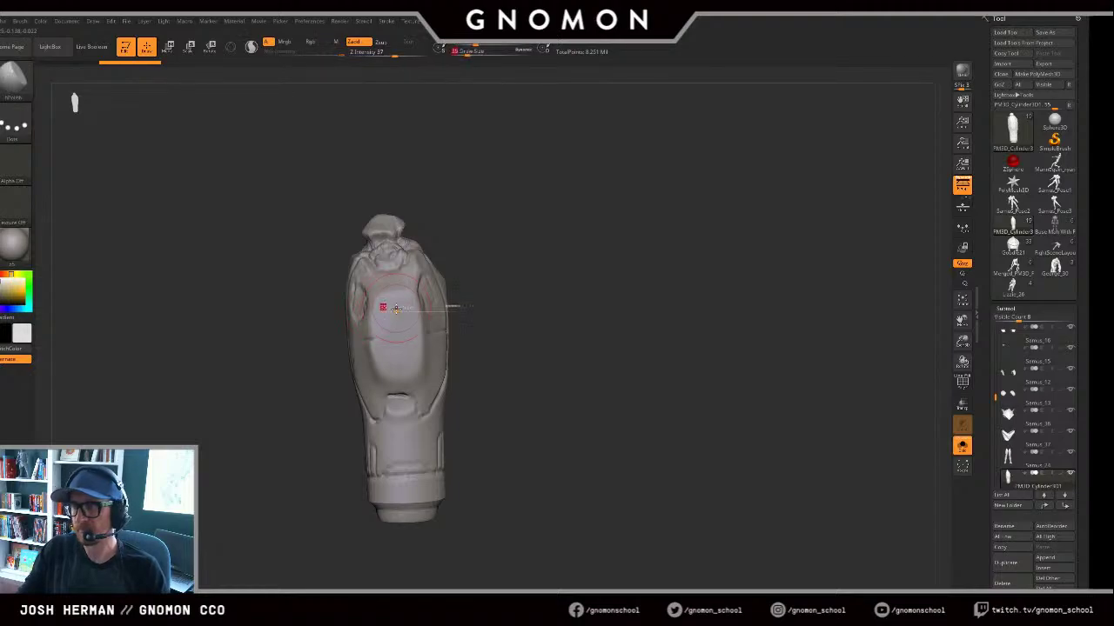
Step: Adjust the upper part of the arm cannon's raised front panel with the Move brush at draw sizes from 22 to 41
key(b)
key(m)
key(v)
key(bracketleft)
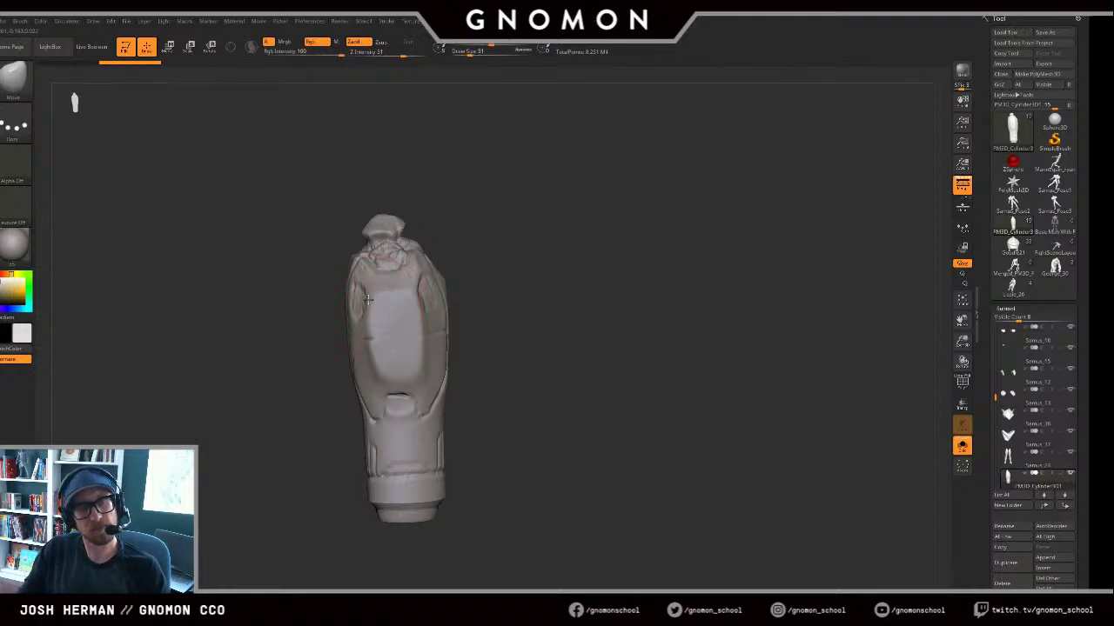
key(bracketright)
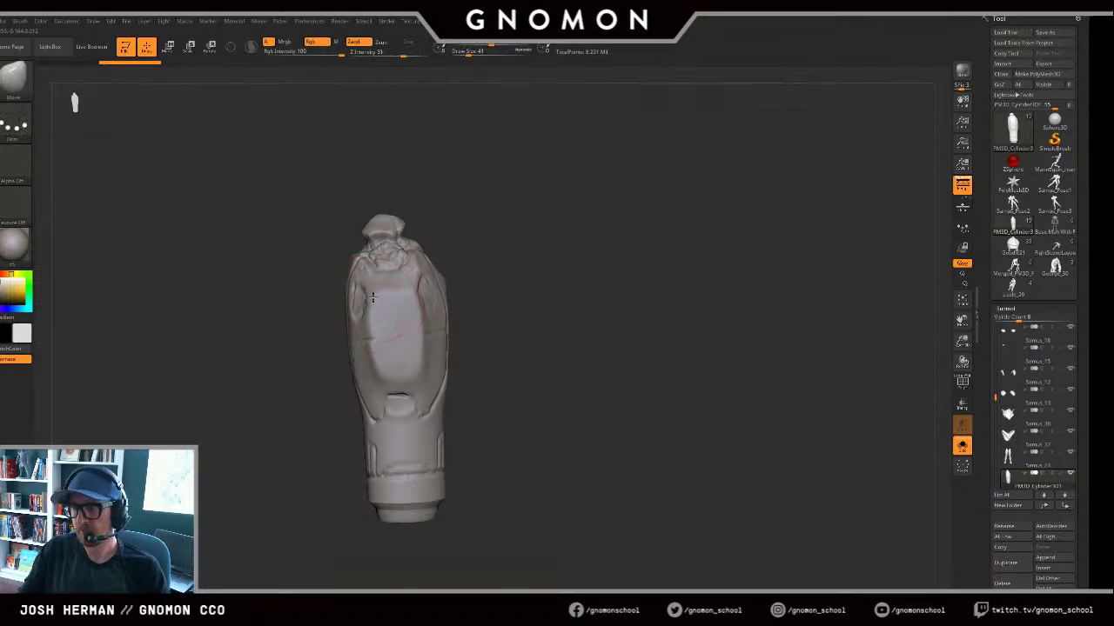
mouse_move(598, 264)
alt+mouse_down()
mouse_move(709, 271)
mouse_move(781, 252)
mouse_move(651, 241)
alt+mouse_up()
key(bracketleft)
key(bracketleft)
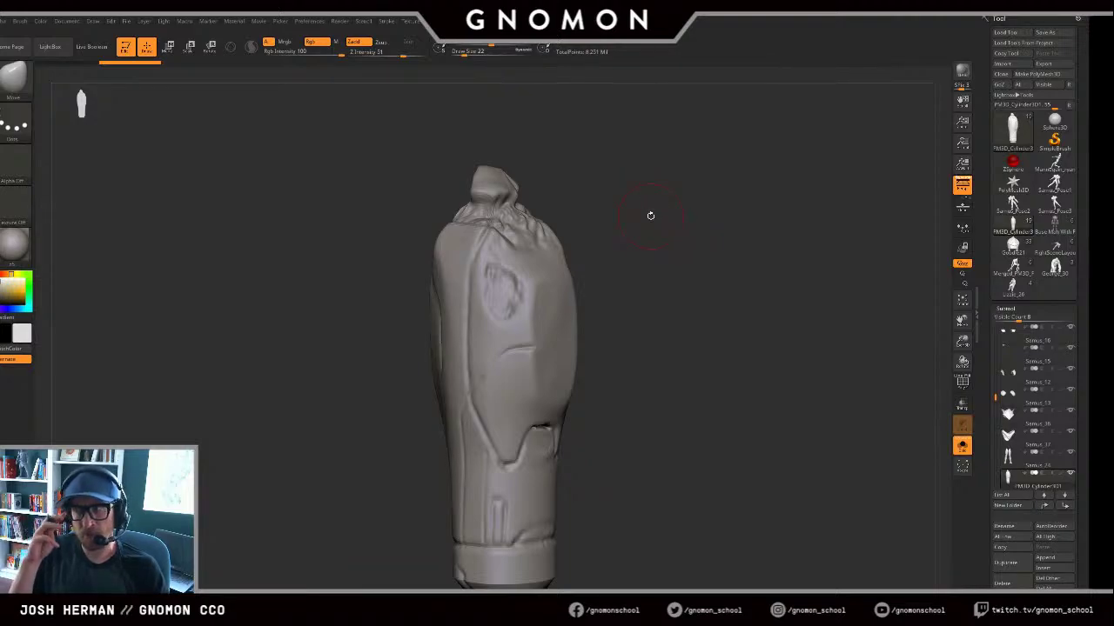
right_drag(624, 264, 660, 209)
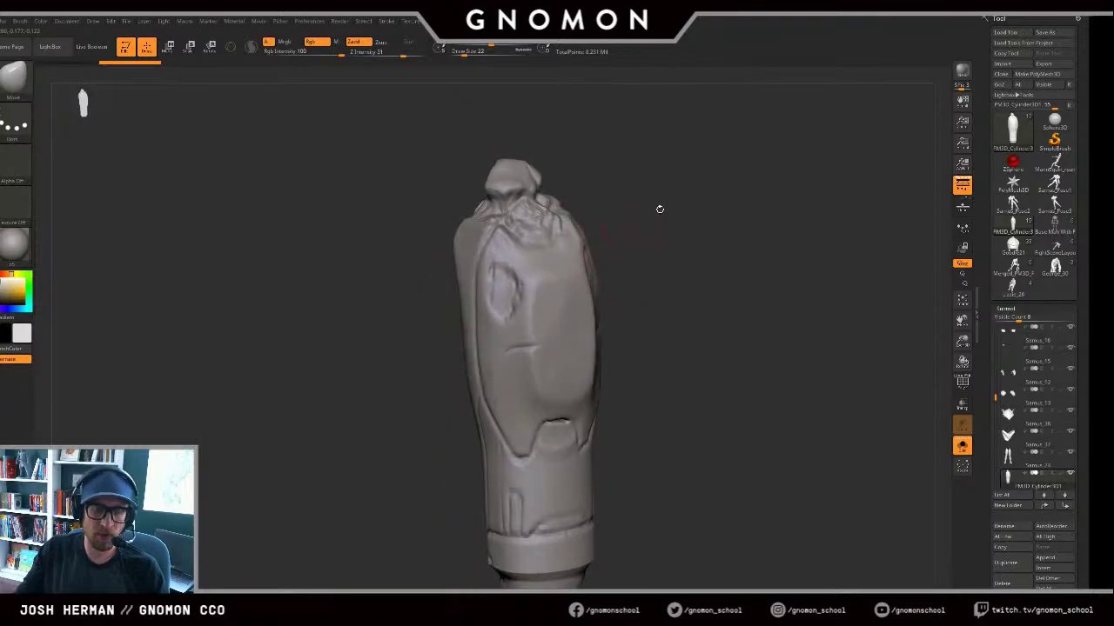
alt+drag(674, 204, 593, 252)
Step: Flatten the top of the raised front panel with the hPolish brush, reducing the draw size to 14
key(b)
key(f)
key(a)
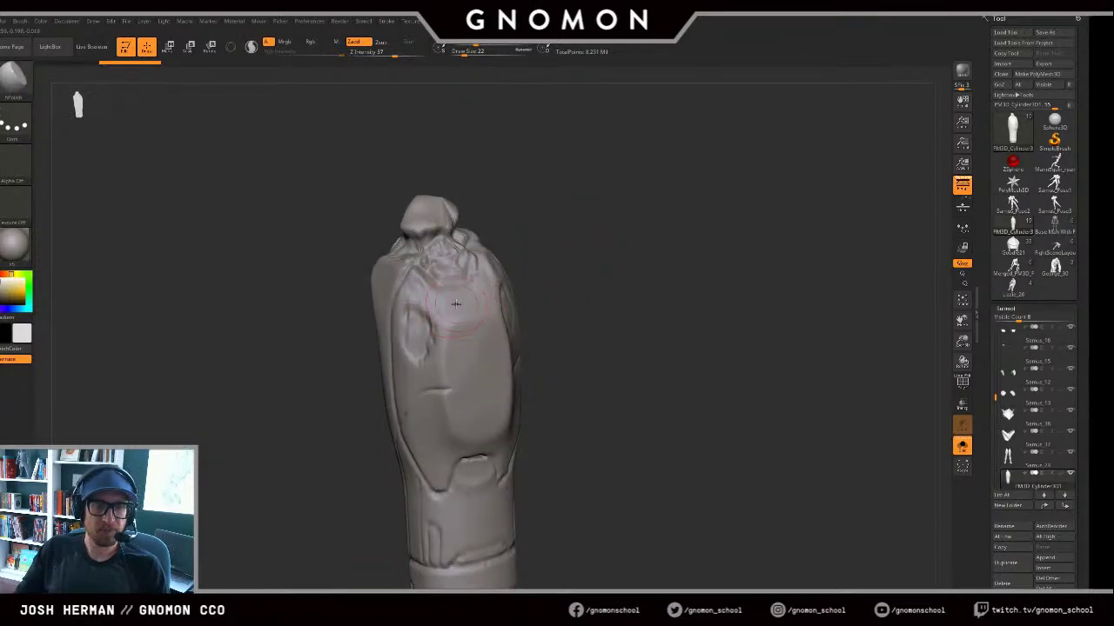
key(bracketleft)
mouse_move(416, 294)
mouse_down()
mouse_move(412, 277)
mouse_move(421, 287)
mouse_move(393, 319)
mouse_move(398, 353)
mouse_move(395, 325)
mouse_move(394, 352)
mouse_move(283, 335)
mouse_up()
key(s)
click(483, 273)
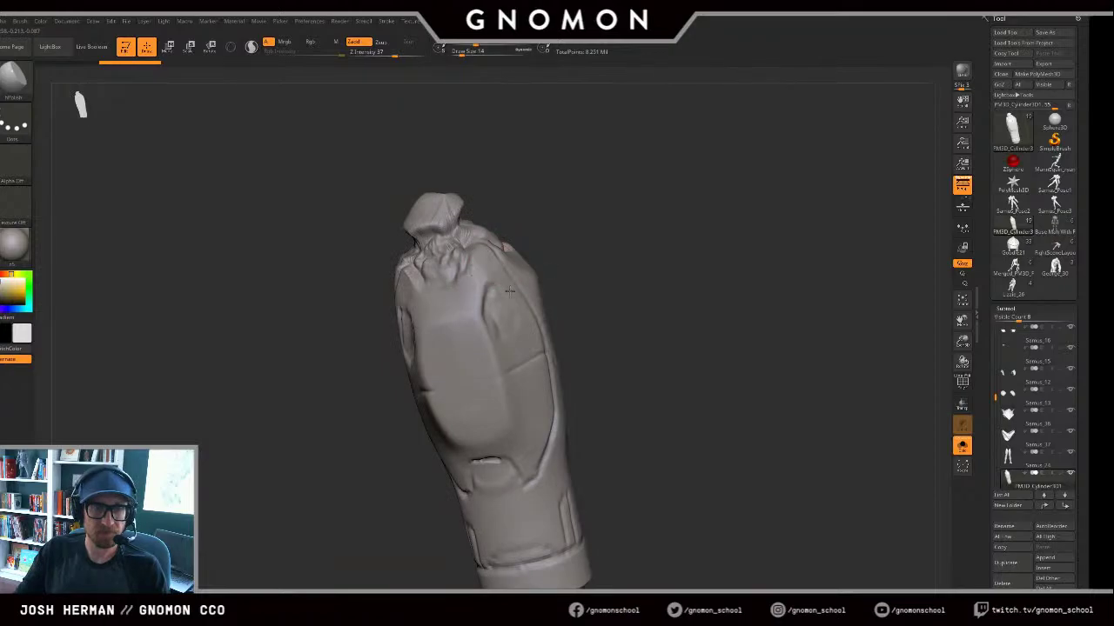
Step: Smooth and polish the recess below the arm cannon's tip with the hPolish brush, reducing the draw size to 12 and 7
right_drag(634, 290, 522, 277)
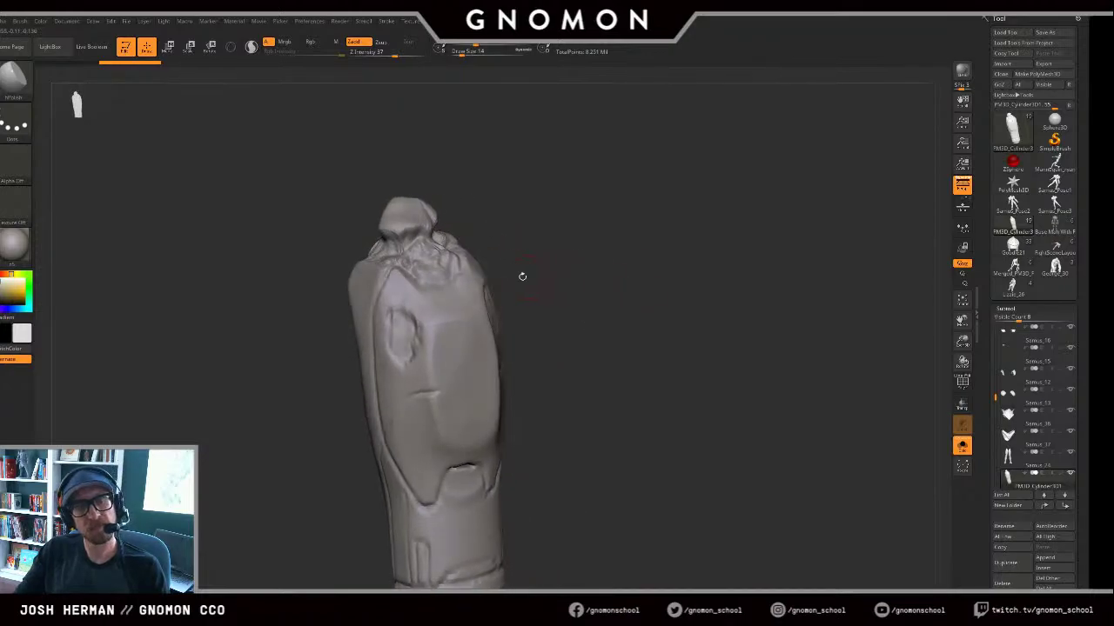
mouse_move(555, 249)
mouse_down()
mouse_move(543, 252)
mouse_move(558, 256)
mouse_up()
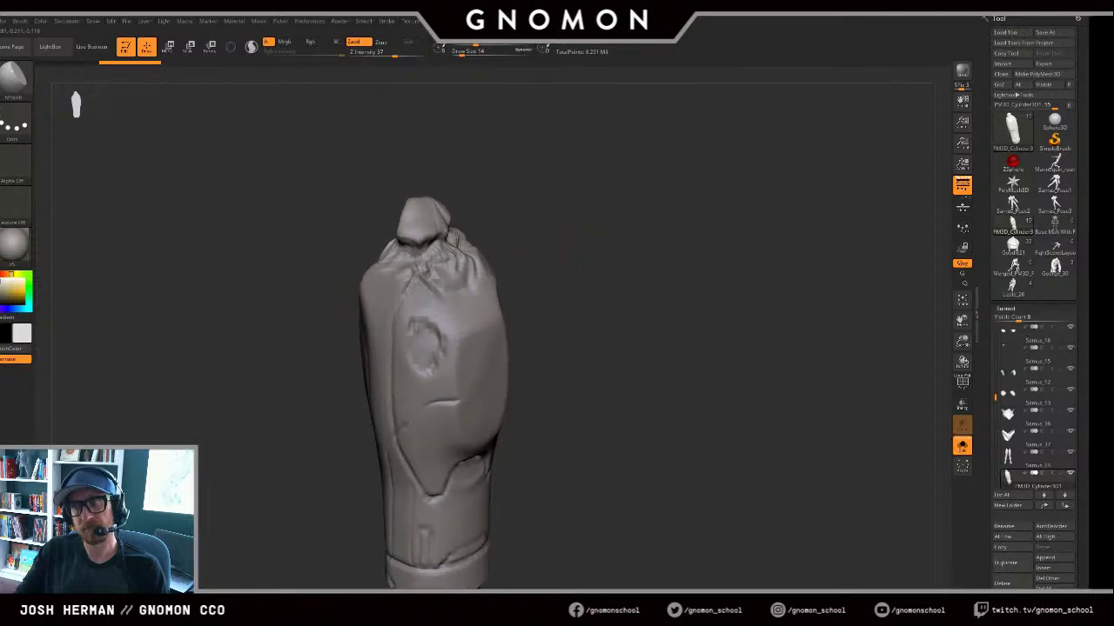
mouse_move(557, 248)
right_down()
mouse_move(610, 247)
mouse_move(609, 263)
mouse_move(564, 269)
right_up()
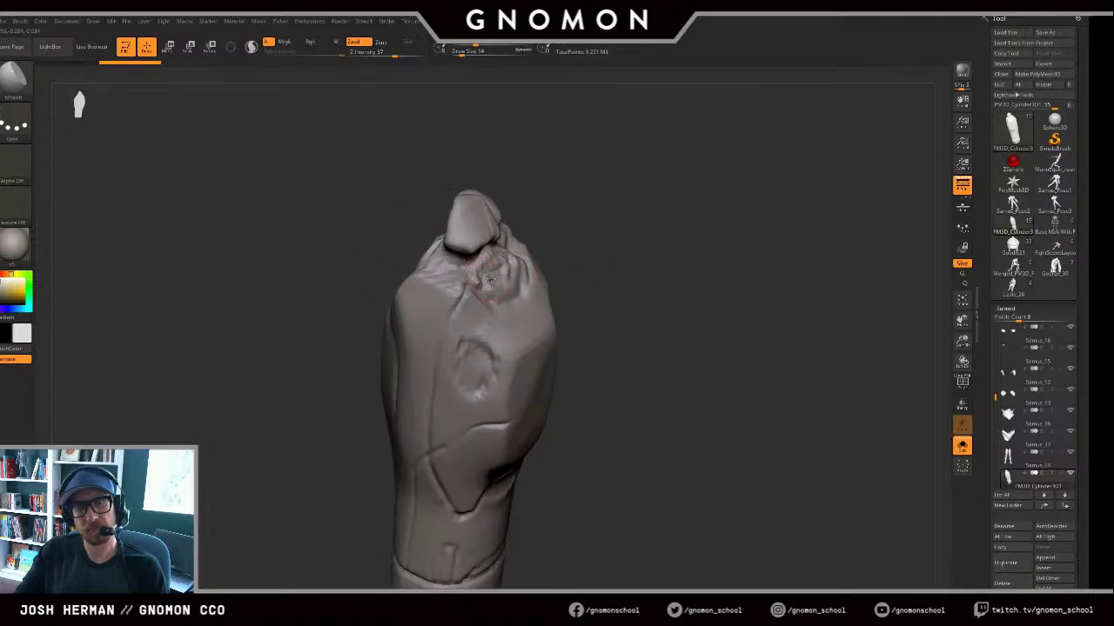
drag(637, 229, 599, 239)
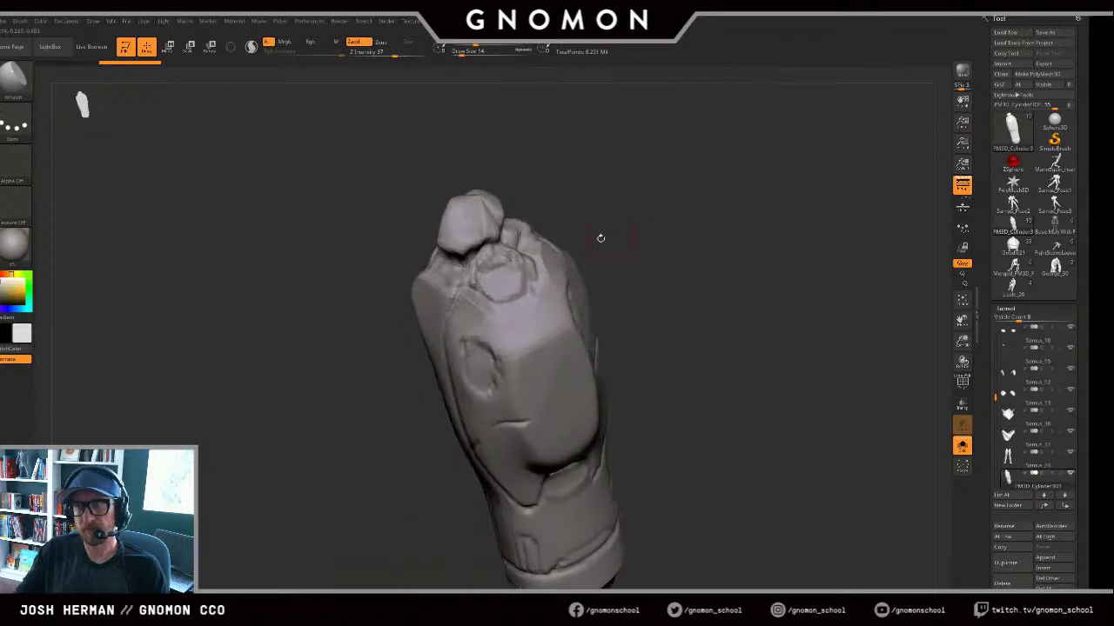
mouse_move(513, 268)
shift+mouse_down()
mouse_move(467, 295)
mouse_move(482, 282)
mouse_move(494, 296)
shift+mouse_up()
key(bracketleft)
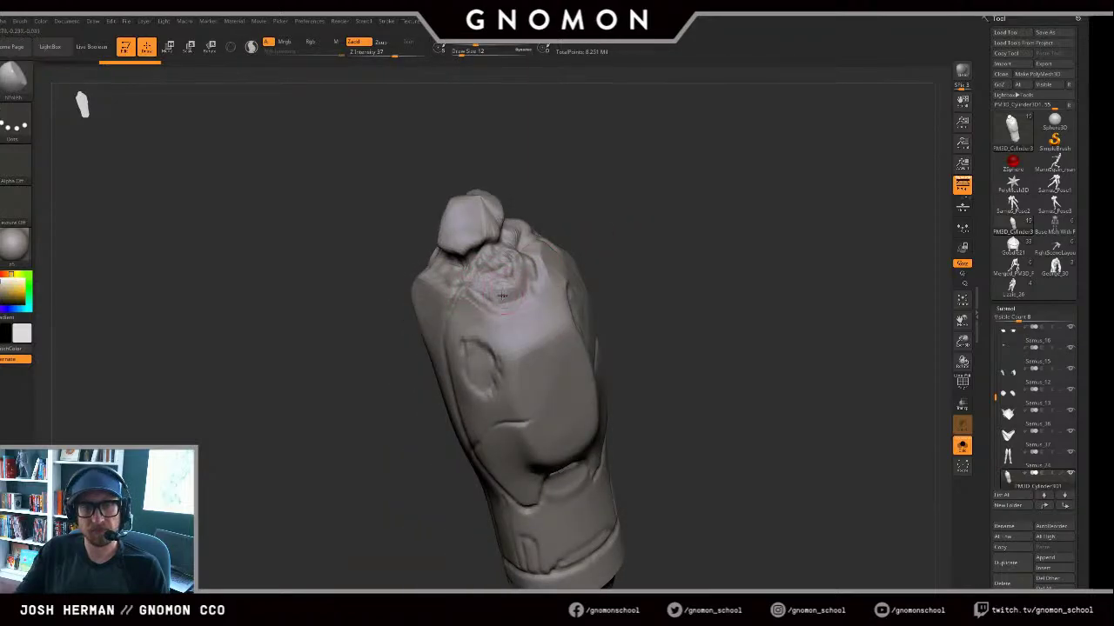
right_drag(520, 289, 531, 283)
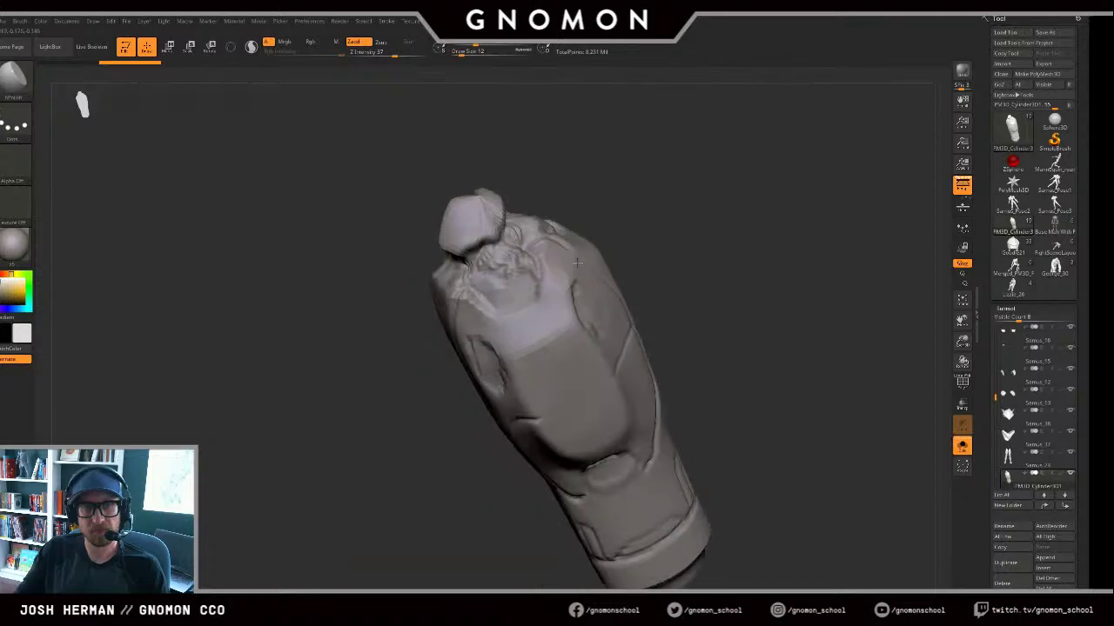
key(bracketleft)
key(bracketleft)
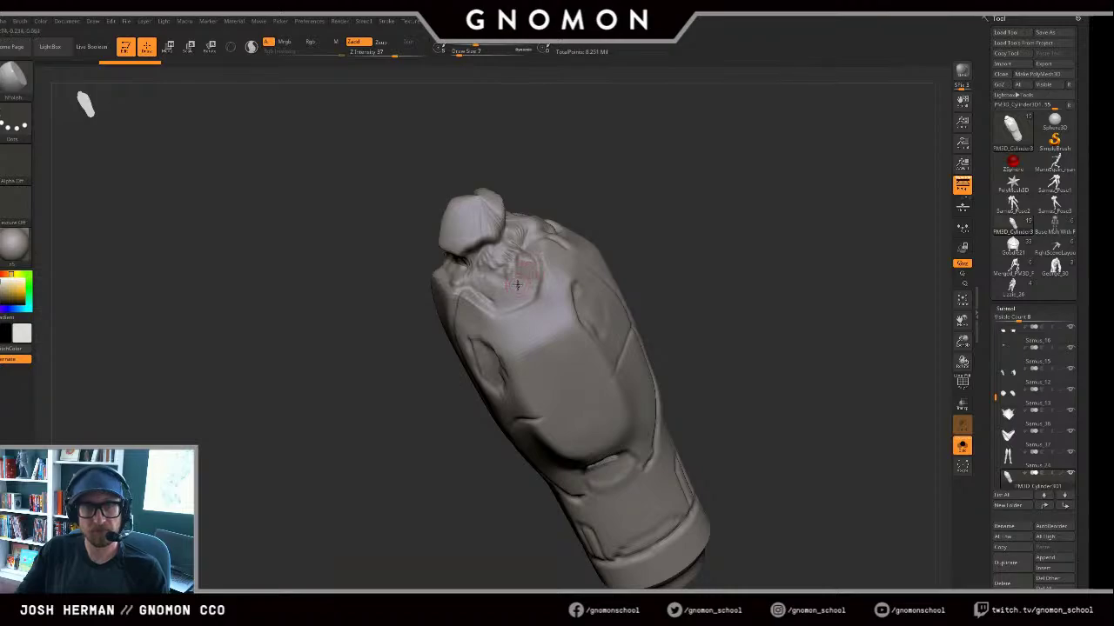
Step: Carve the seam around the recess below the arm cannon's tip with the DamStandard brush at draw size 6
key(w)
drag(679, 234, 642, 214)
key(q)
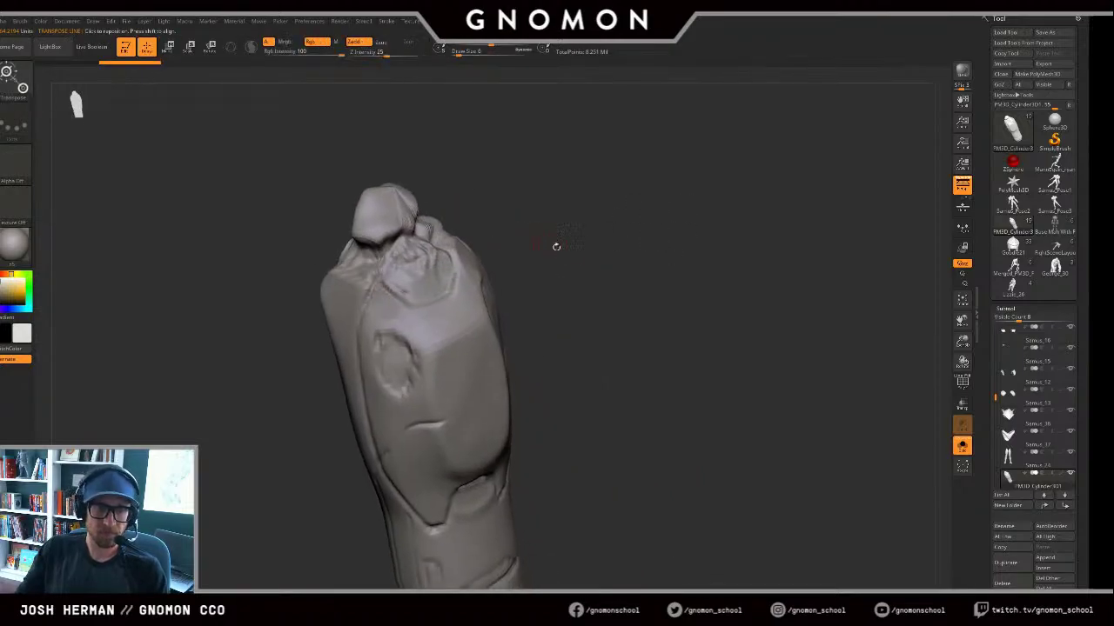
key(q)
mouse_move(555, 246)
right_down()
mouse_move(696, 218)
mouse_move(671, 241)
mouse_move(617, 238)
right_up()
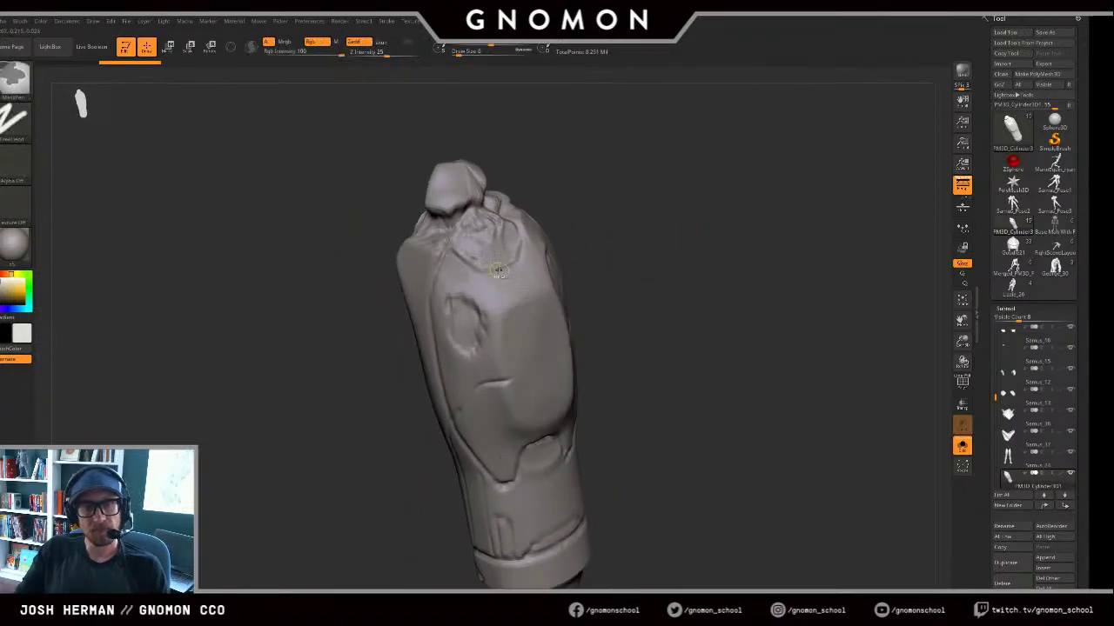
key(b)
key(d)
key(s)
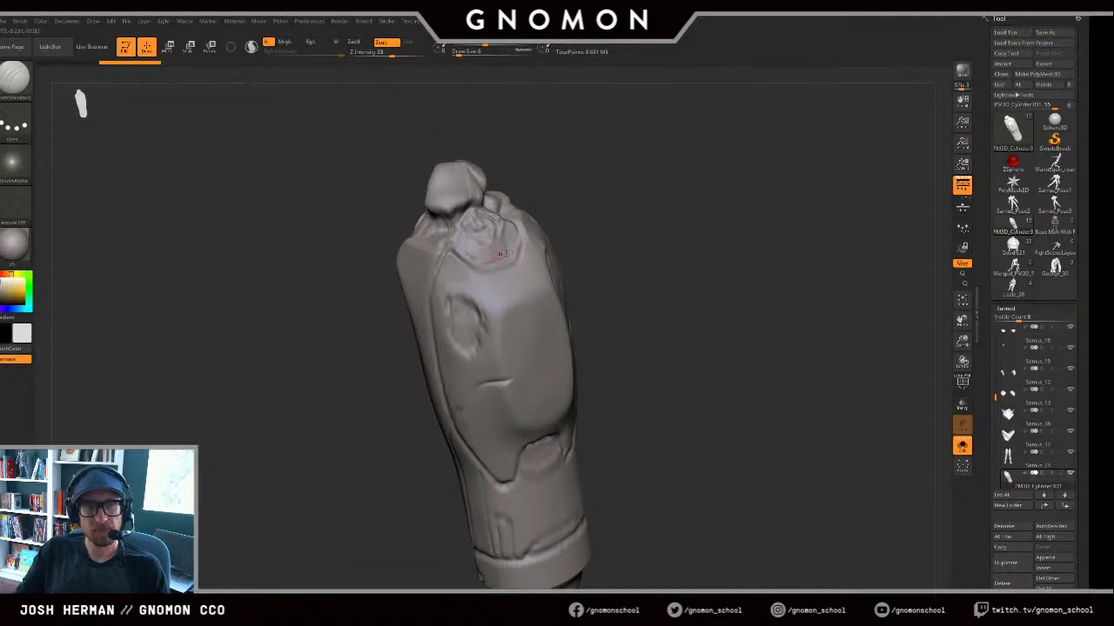
right_drag(502, 253, 473, 259)
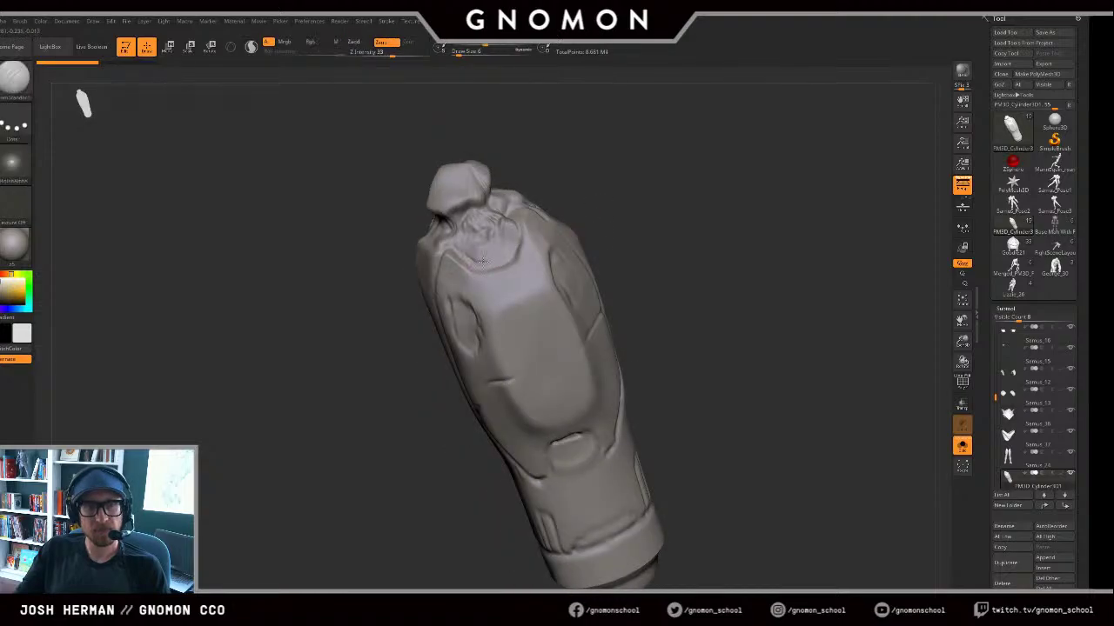
right_drag(481, 260, 380, 305)
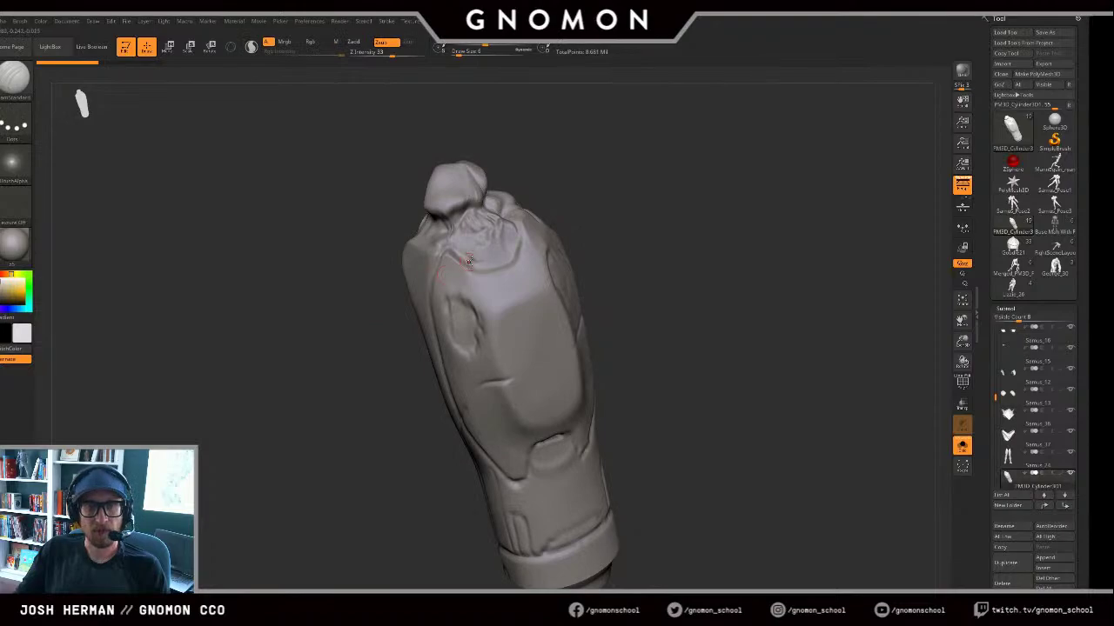
right_drag(468, 259, 589, 218)
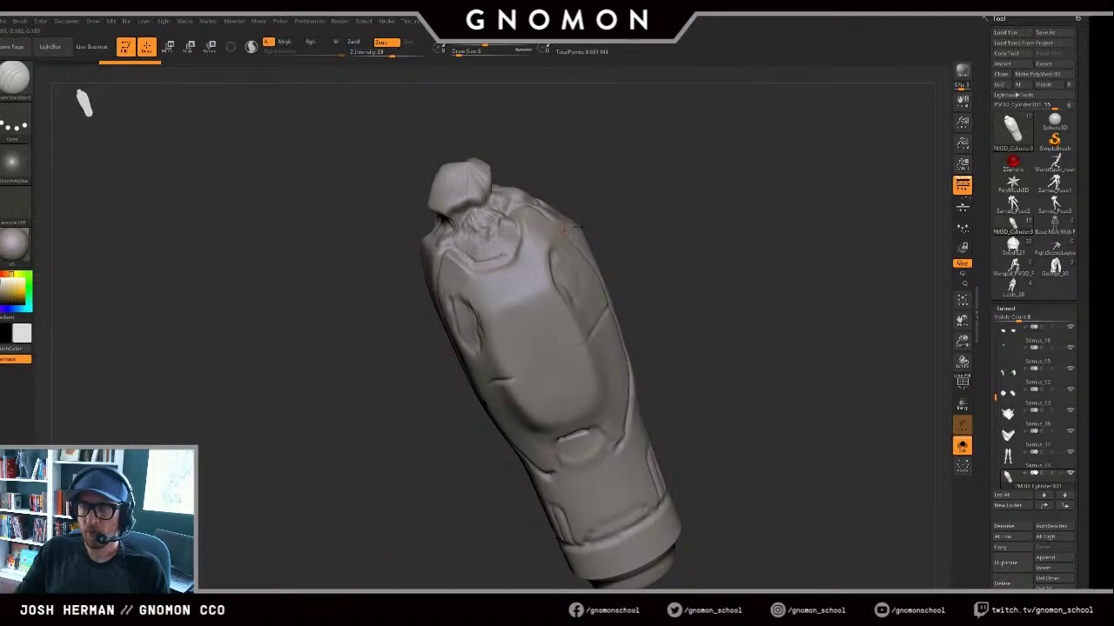
Step: Reshape the lower rim of the recess below the tip with the Move brush at draw sizes 13 and 7
mouse_move(570, 227)
right_down()
mouse_move(619, 209)
mouse_move(628, 255)
right_up()
key(b)
key(m)
key(v)
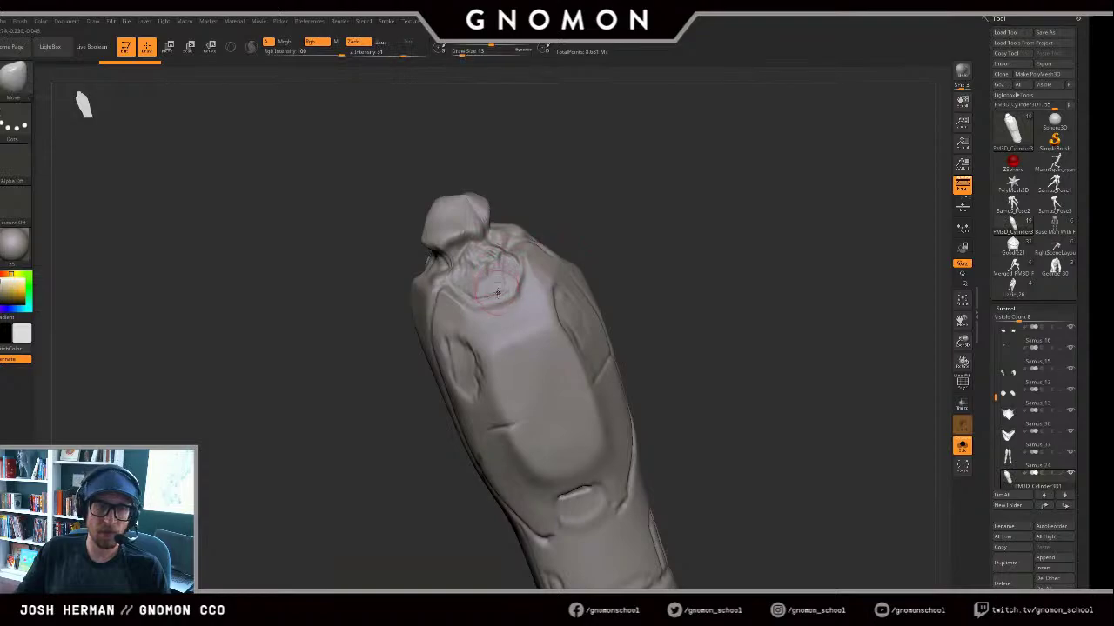
key(bracketleft)
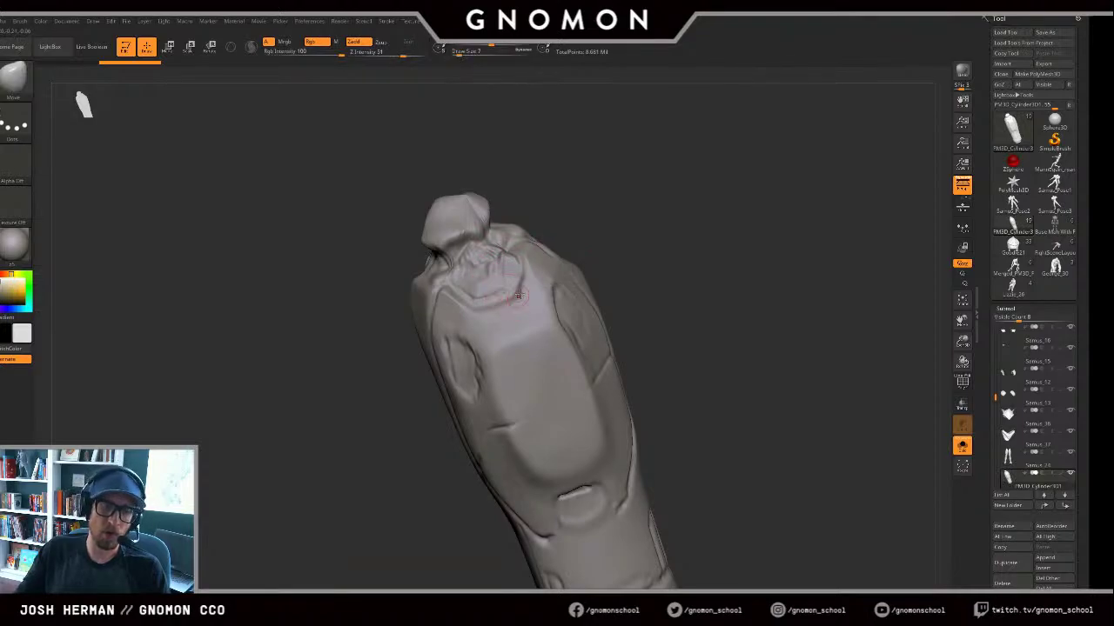
Step: Sharpen the seam along the recess's lower edge with the DamStandard brush at draw sizes 4 and 6
key(b)
key(d)
key(s)
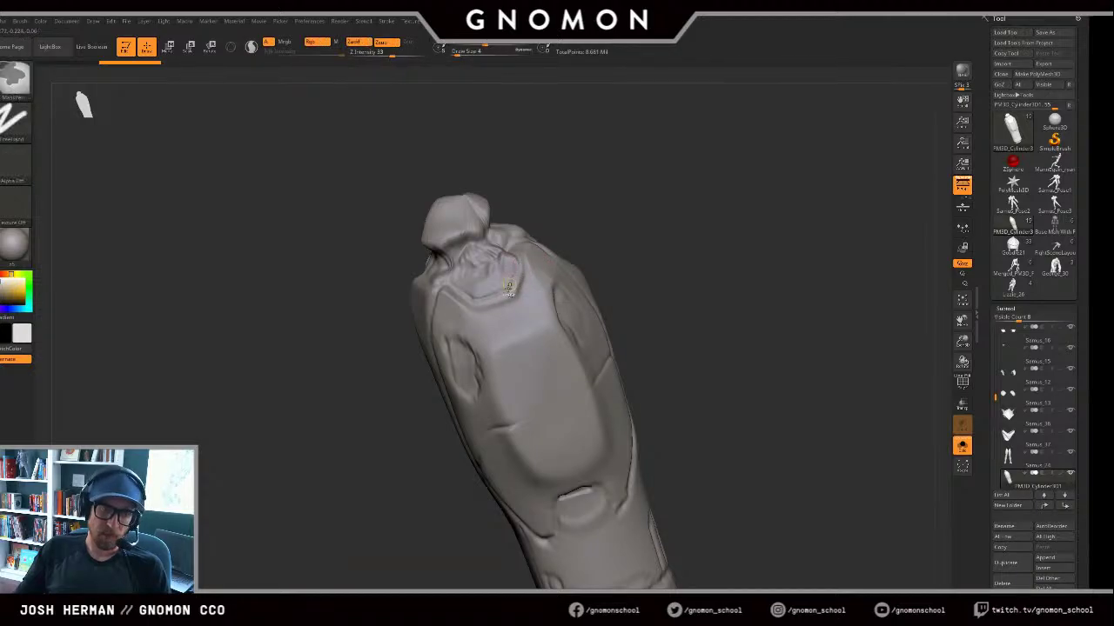
key(s)
click(508, 288)
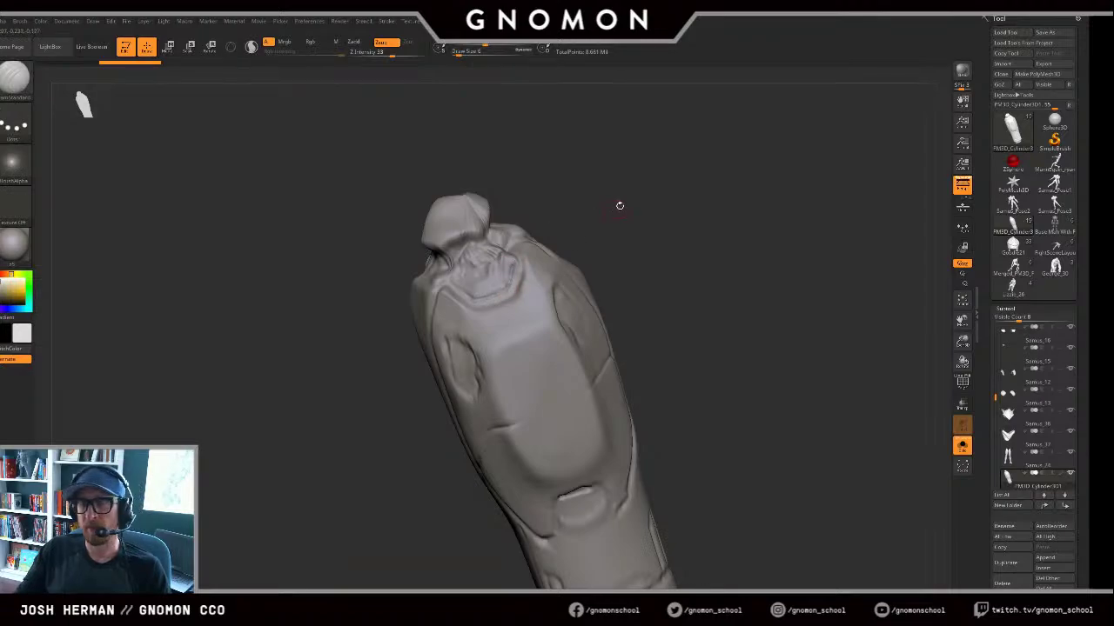
drag(619, 205, 614, 151)
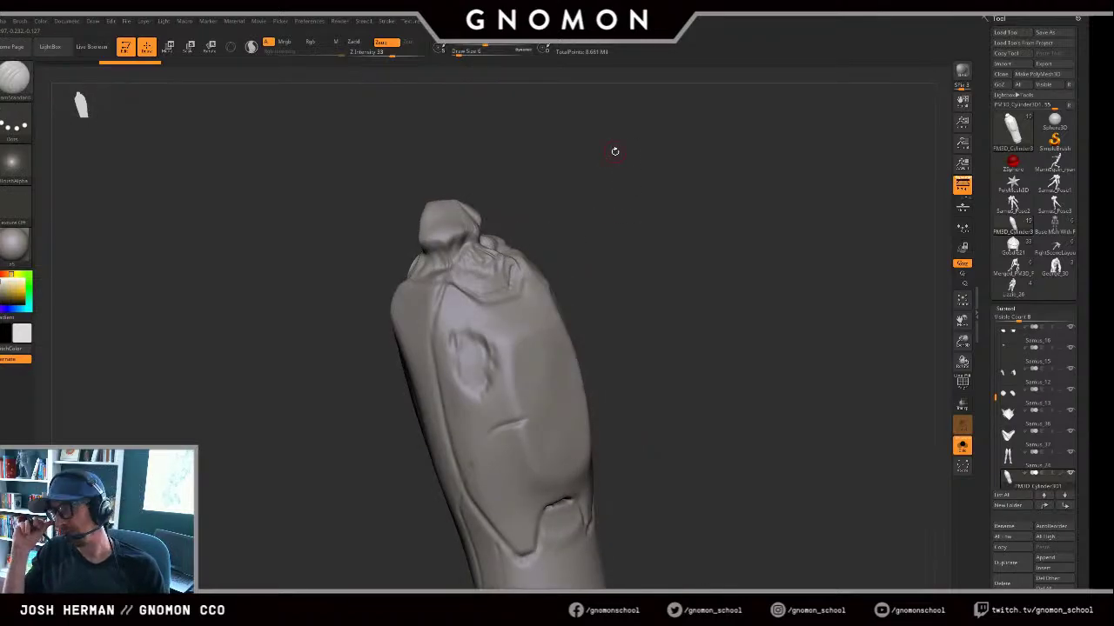
Step: Polish the rim and surfaces around the recess with the hPolish brush at draw sizes 7 and 8
mouse_move(571, 232)
mouse_down()
mouse_move(615, 200)
mouse_move(484, 331)
mouse_move(494, 321)
mouse_move(472, 313)
mouse_move(495, 319)
mouse_up()
key(b)
key(c)
key(l)
key(b)
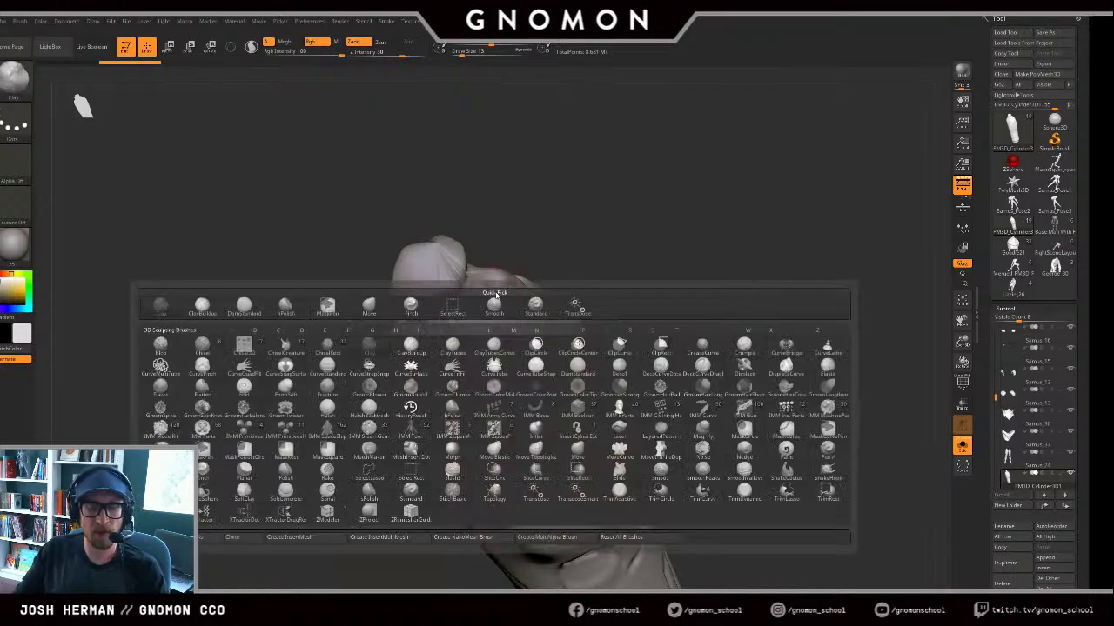
key(h)
key(p)
drag(583, 220, 612, 226)
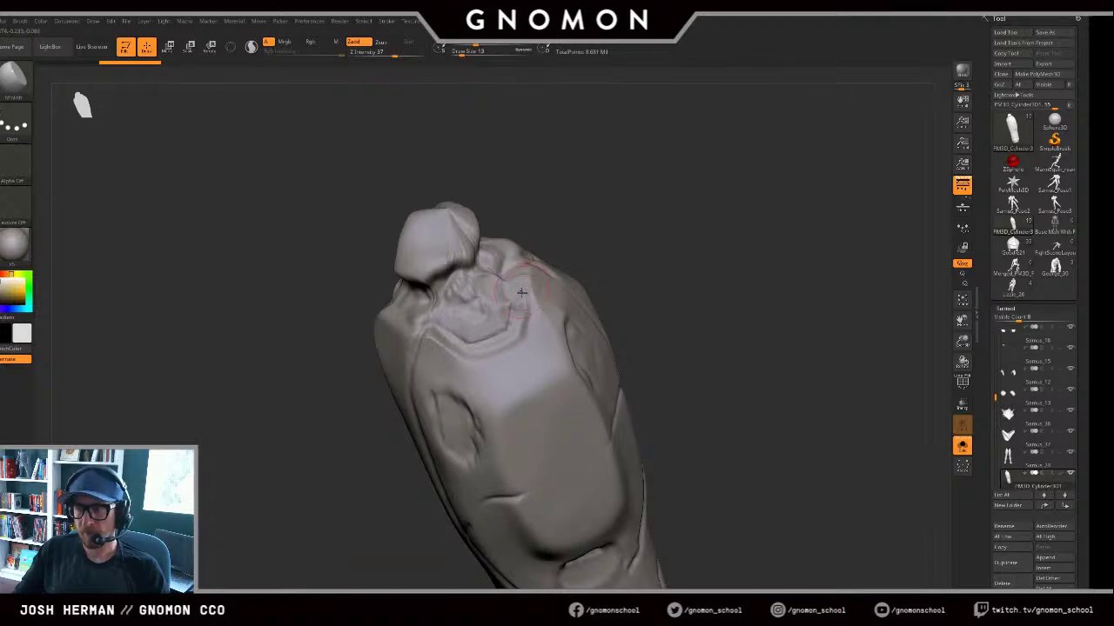
key(s)
drag(522, 292, 535, 282)
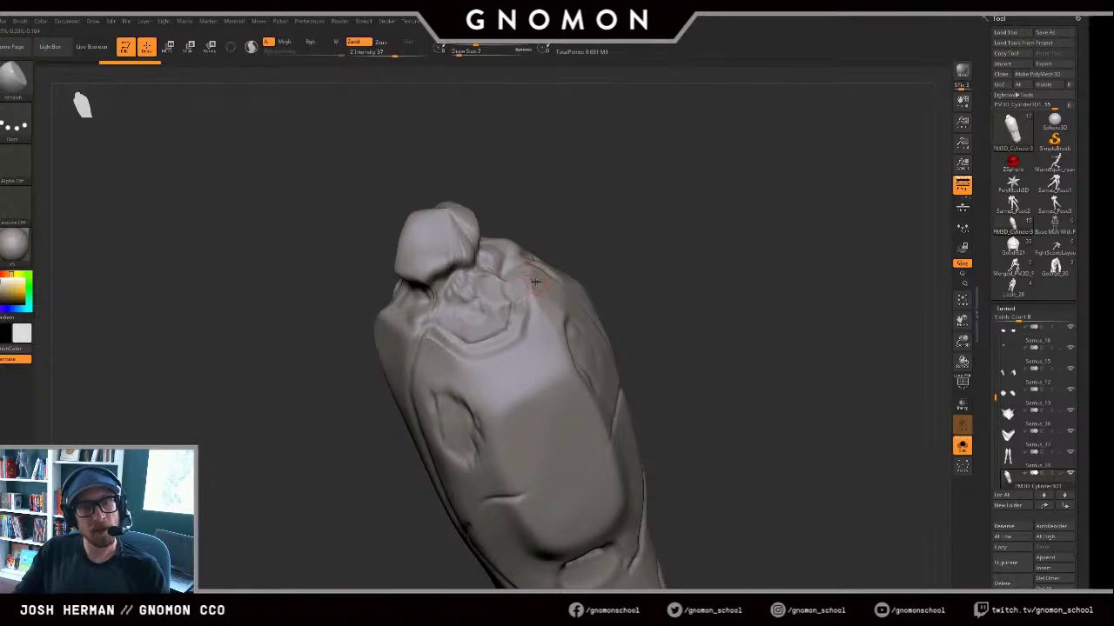
key(bracketright)
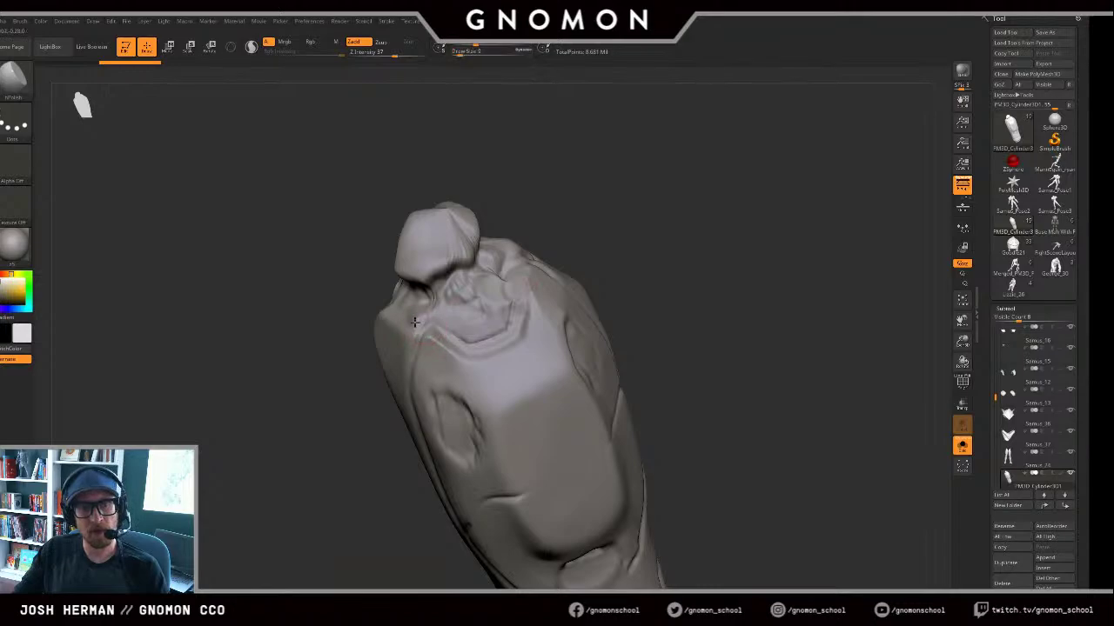
Step: Flatten the surfaces on the other side of the arm cannon's upper end with hPolish at draw size 22
mouse_move(352, 358)
mouse_down()
mouse_move(396, 324)
mouse_move(370, 323)
mouse_up()
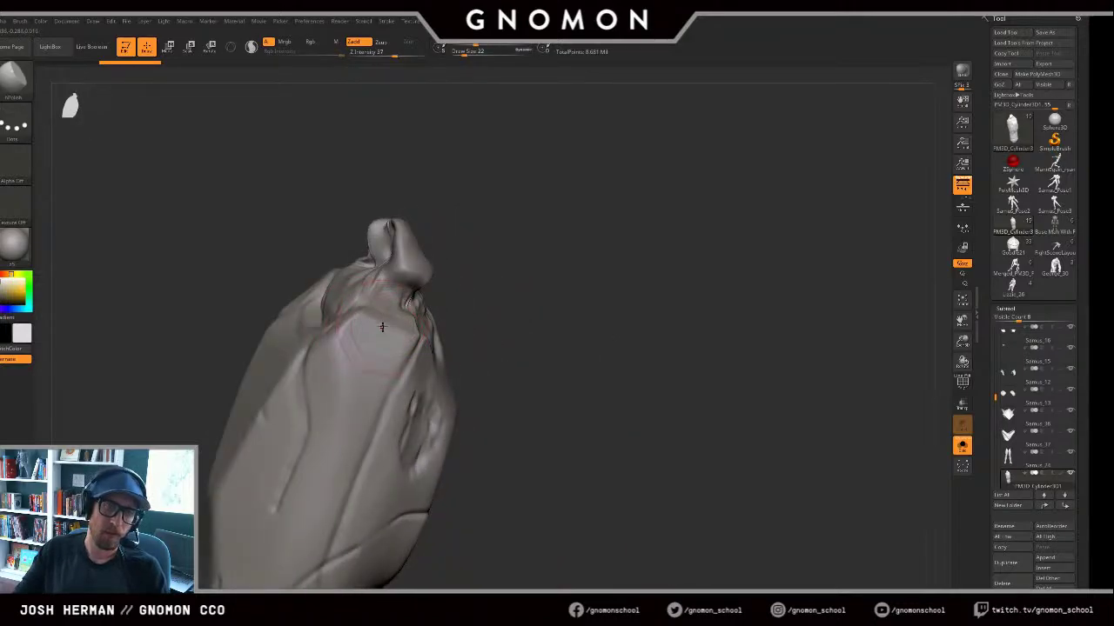
drag(512, 303, 383, 327)
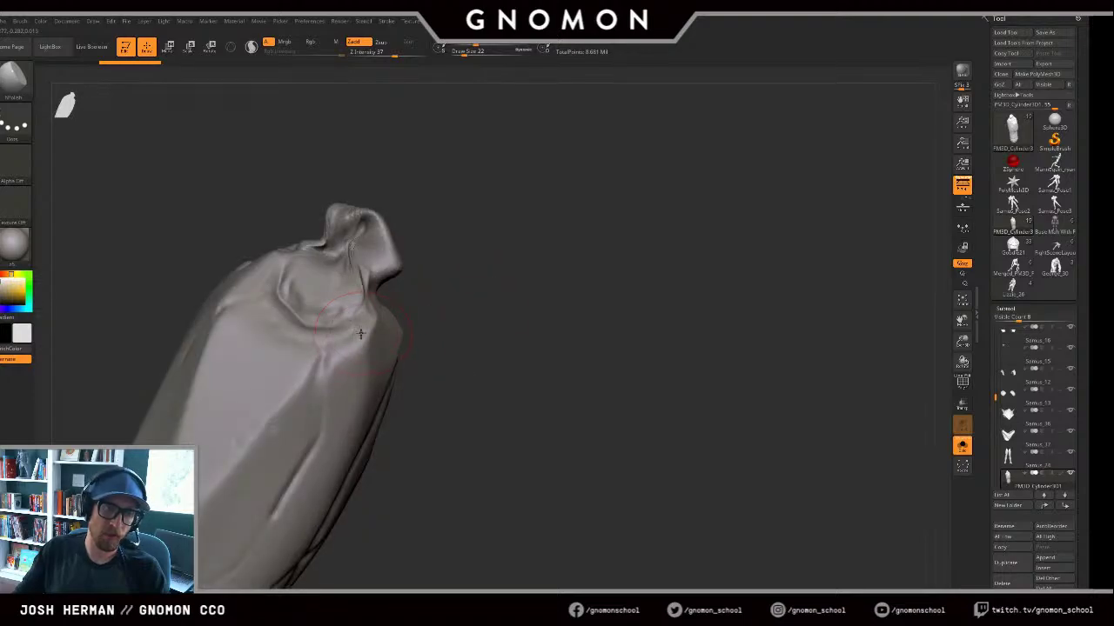
drag(331, 361, 510, 301)
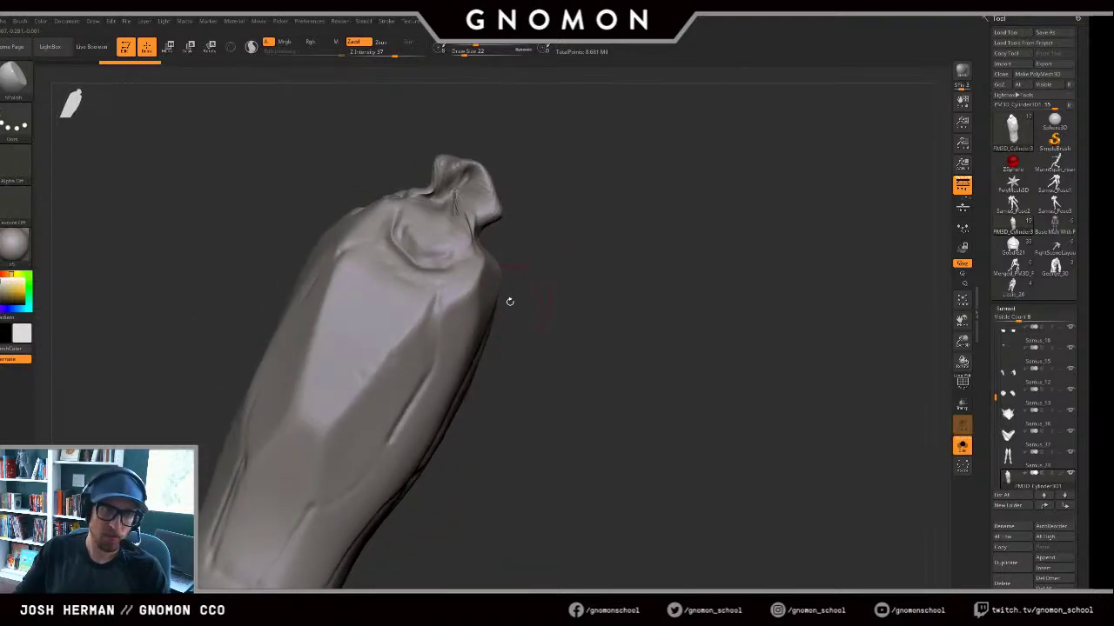
Step: Undo the unwanted polishing strokes and rework the upper edge of the back facets at draw size 22
key(ctrl+z)
key(s)
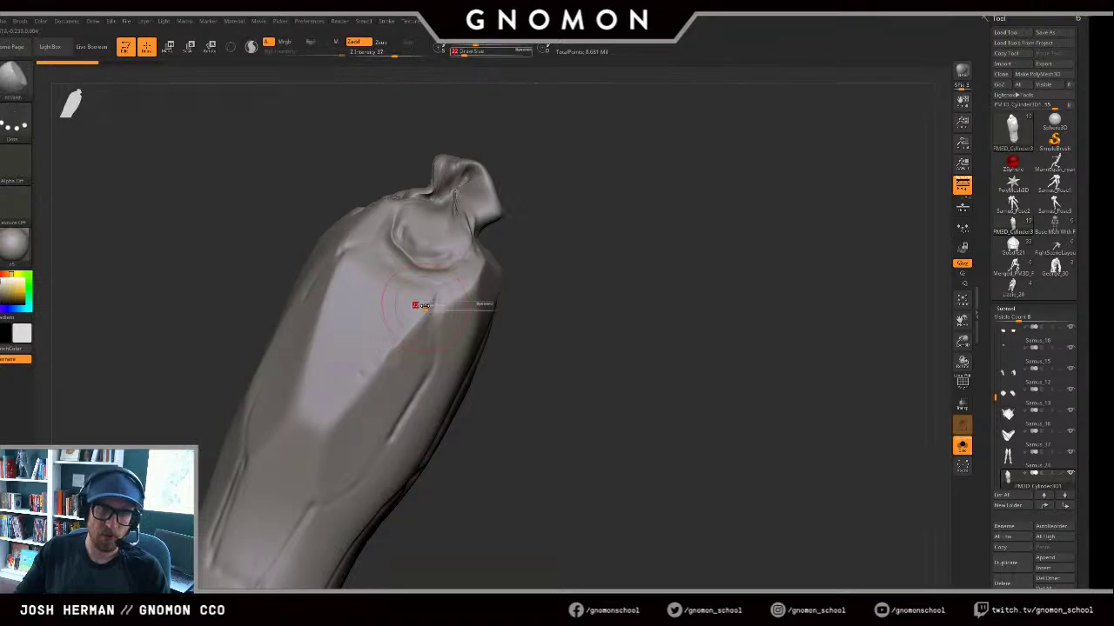
key(ctrl+z)
key(s)
mouse_move(418, 311)
mouse_down()
mouse_move(435, 294)
mouse_move(413, 308)
mouse_up()
mouse_move(367, 278)
right_down()
mouse_move(299, 261)
mouse_move(346, 271)
right_up()
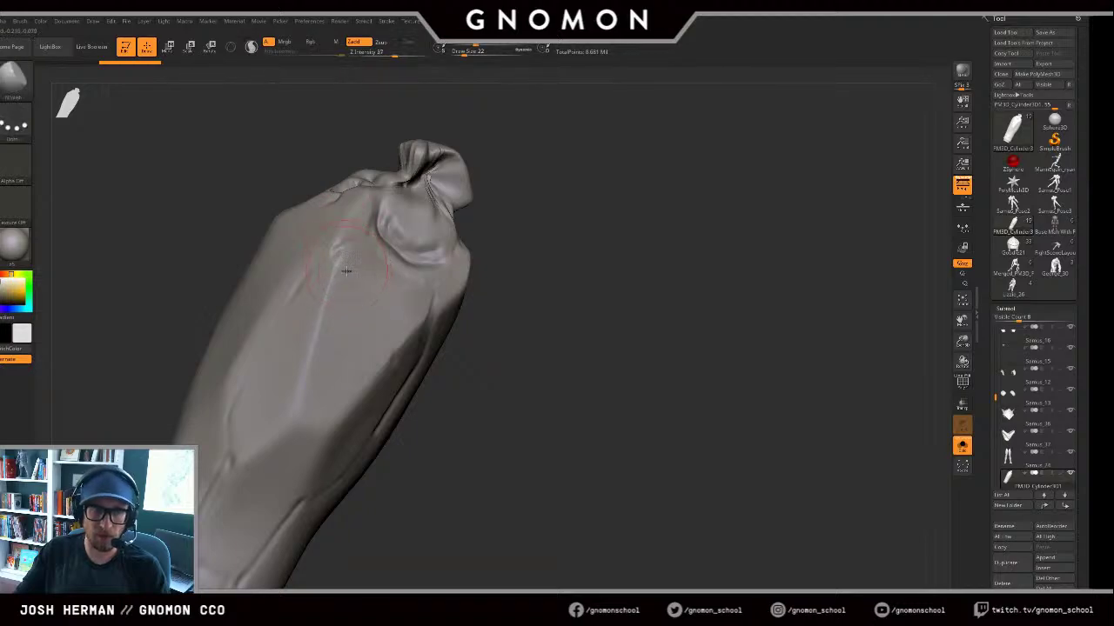
key(ctrl+z)
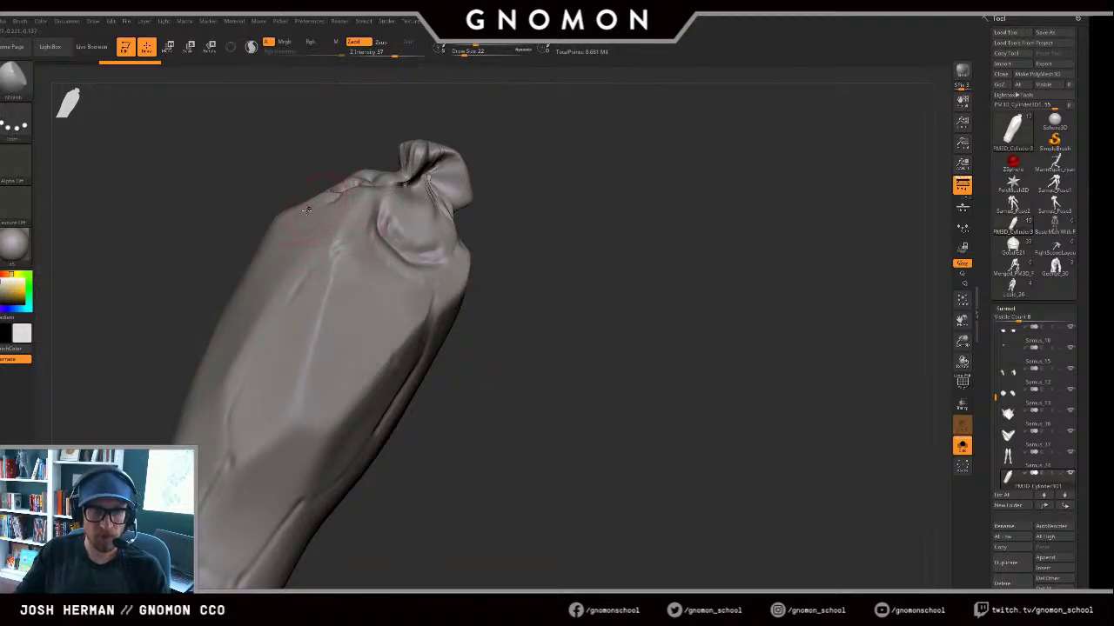
Step: Polish the long facets down the back of the arm cannon with the hPolish brush at draw size 22
drag(536, 314, 440, 303)
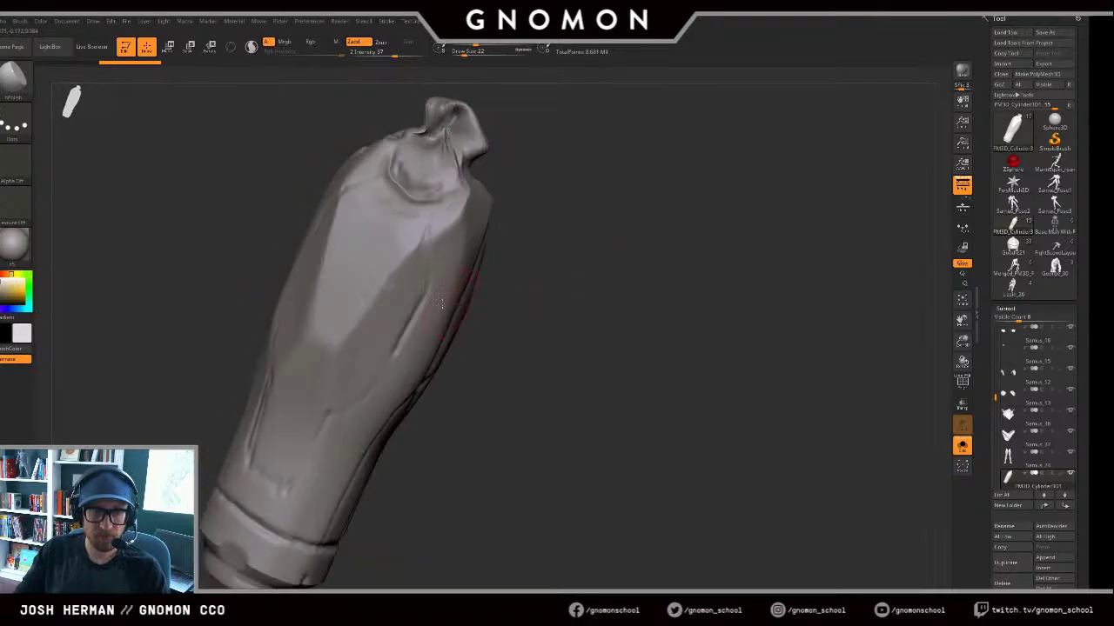
drag(443, 353, 368, 303)
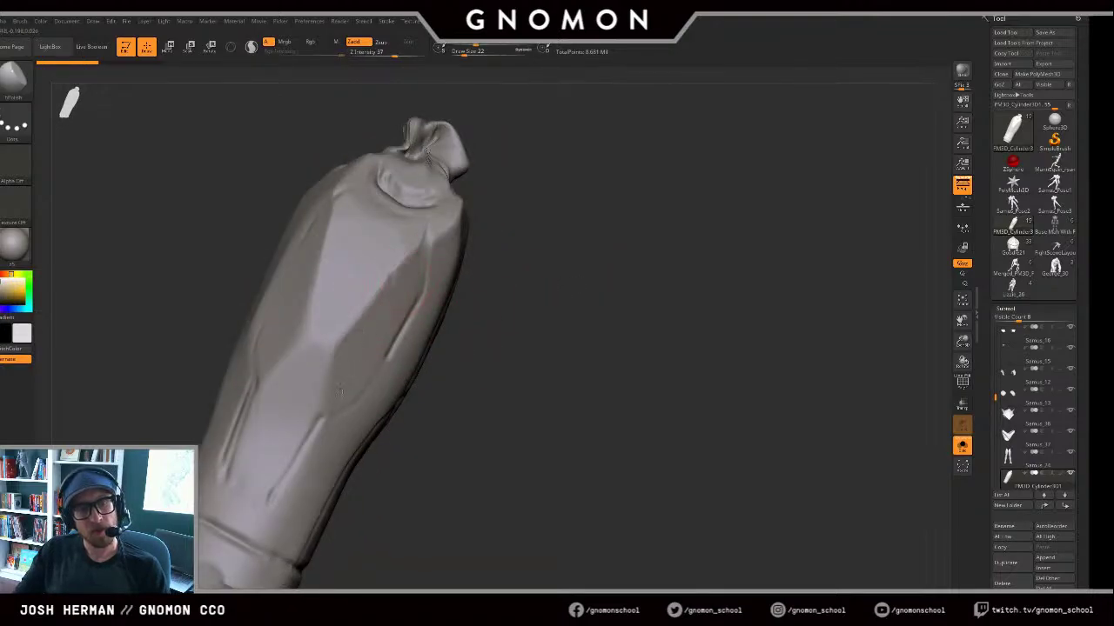
mouse_move(452, 348)
mouse_down()
mouse_move(545, 336)
mouse_move(557, 289)
mouse_up()
mouse_move(483, 264)
mouse_down()
mouse_move(465, 268)
mouse_move(427, 333)
mouse_up()
mouse_move(513, 315)
mouse_down()
mouse_move(507, 251)
mouse_move(557, 253)
mouse_move(428, 346)
mouse_move(346, 376)
mouse_move(416, 366)
mouse_up()
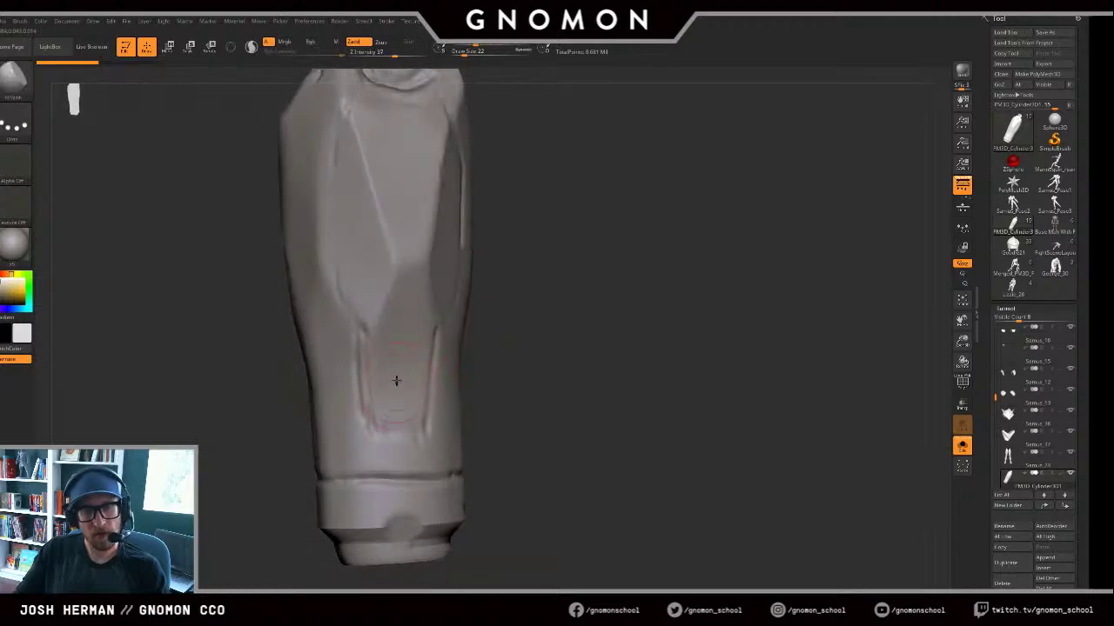
Step: Flatten the lower back panel and its side edges above the cuff ring with a larger hPolish brush
right_drag(412, 394, 405, 378)
mouse_move(405, 378)
mouse_down()
mouse_move(405, 409)
mouse_move(405, 359)
mouse_up()
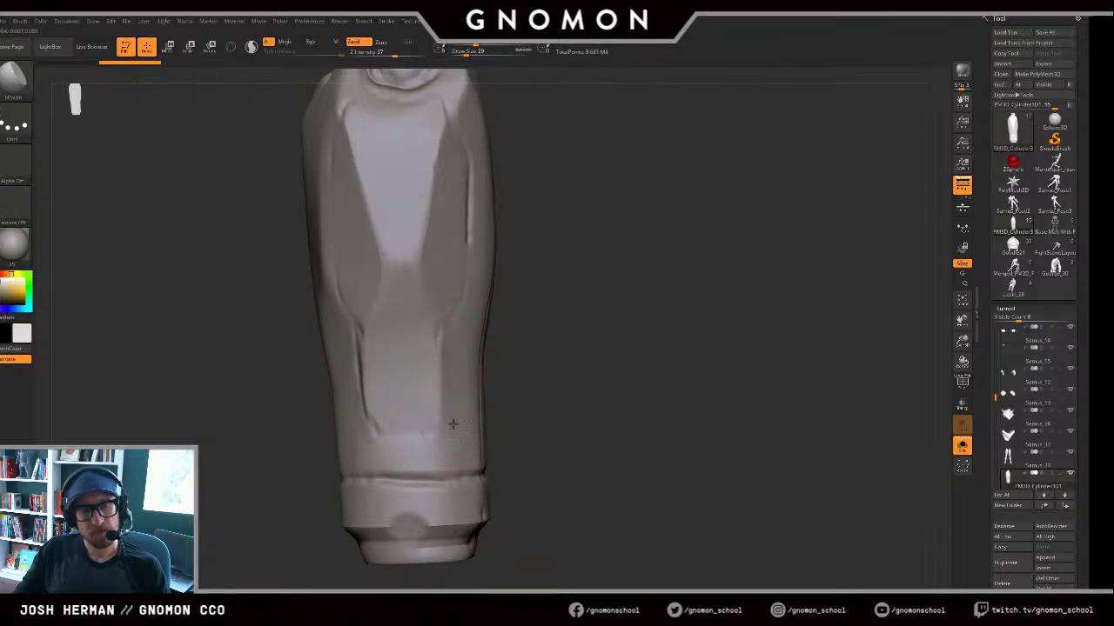
drag(540, 373, 558, 371)
right_drag(356, 360, 366, 372)
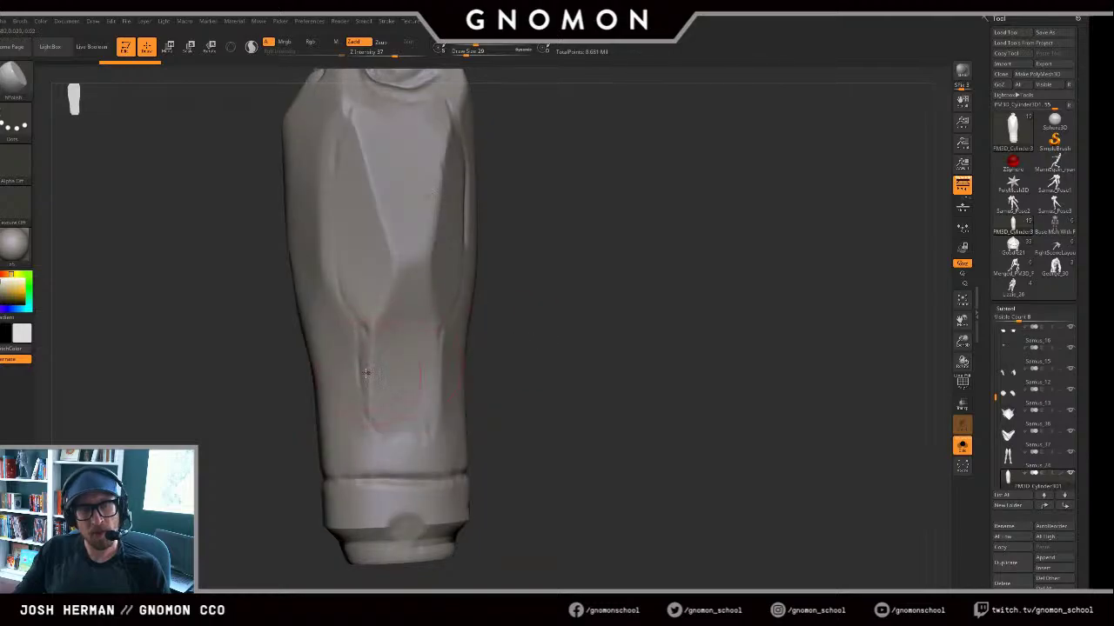
mouse_move(359, 423)
right_down()
mouse_move(391, 357)
mouse_move(404, 364)
right_up()
right_drag(554, 333, 496, 350)
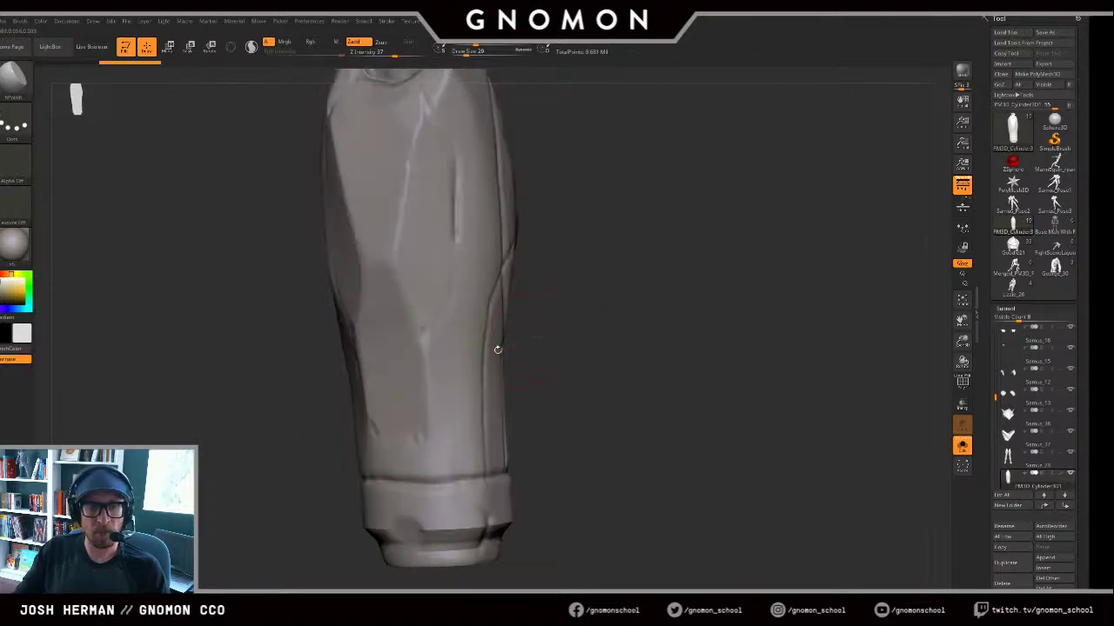
Step: Undo the last polishing stroke and adjust the arm cannon's contour with the Move brush at a lower subdivision level
key(ctrl+z)
key(s)
click(398, 385)
mouse_move(390, 393)
right_down()
mouse_move(591, 308)
mouse_move(639, 253)
mouse_move(567, 306)
mouse_move(348, 356)
mouse_move(362, 324)
mouse_move(388, 353)
right_up()
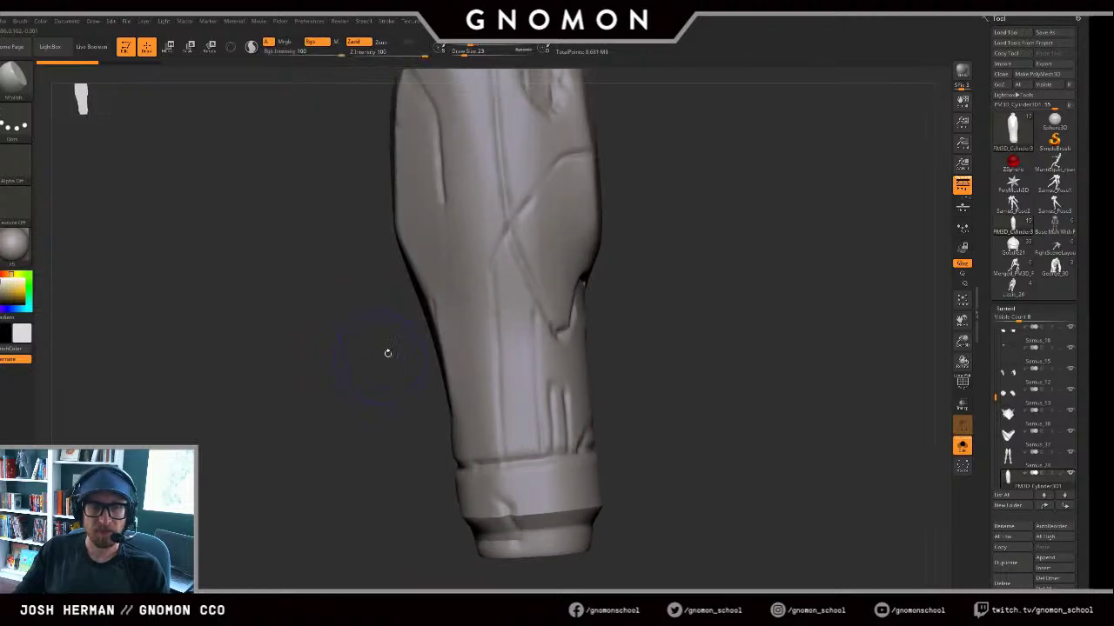
key(shift+d)
key(shift+d)
key(shift+d)
key(shift+d)
key(d)
key(d)
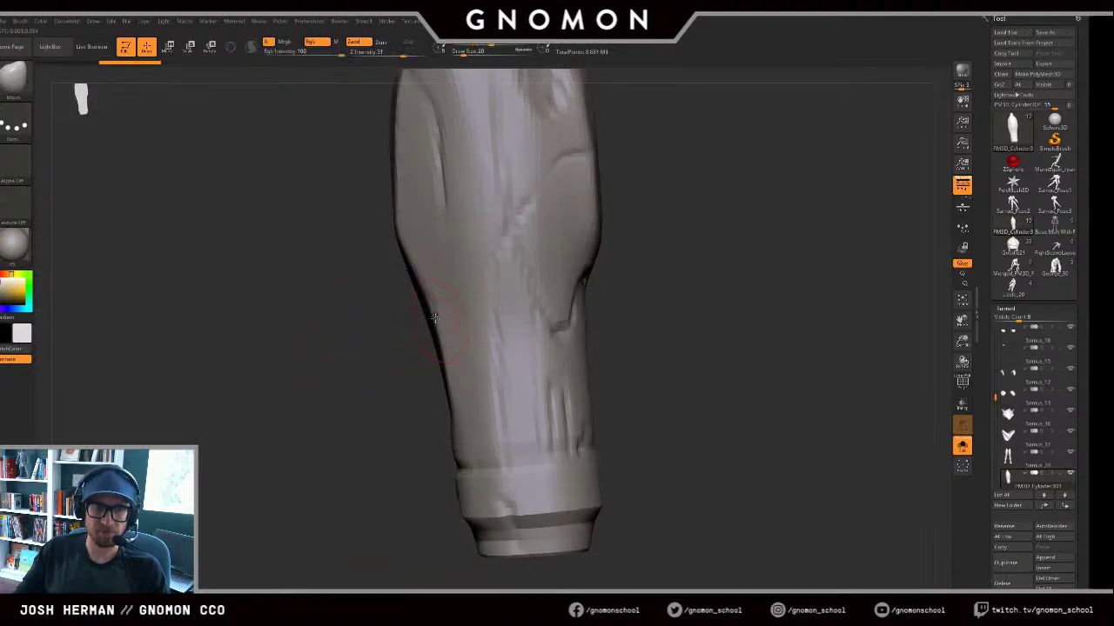
right_drag(391, 349, 461, 323)
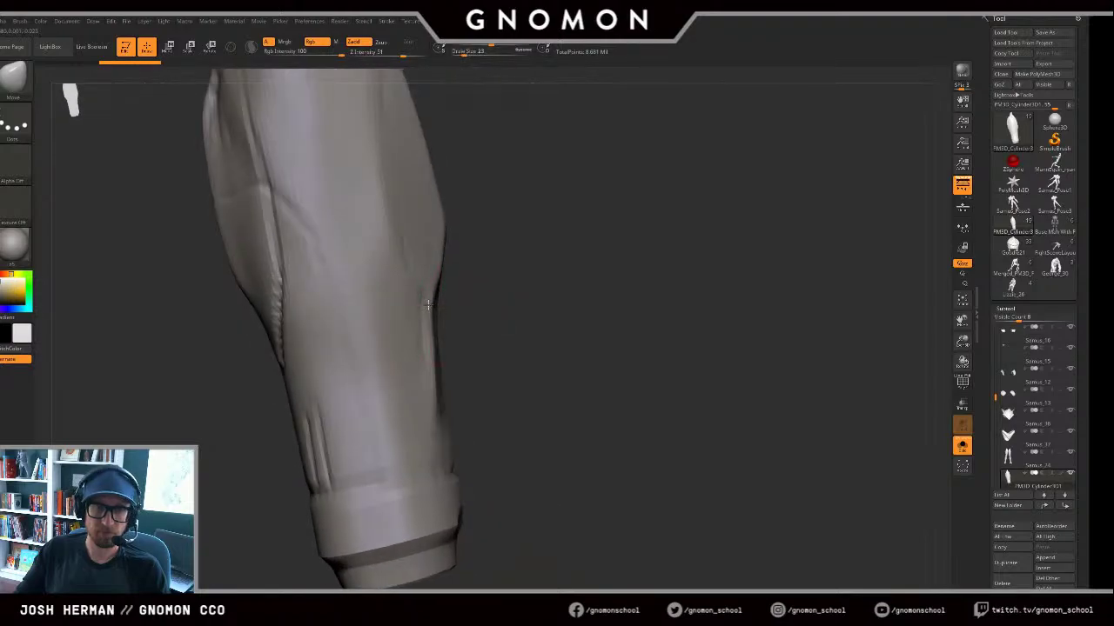
Step: Smooth and flatten the lower back panel above the cuff ring with a large hPolish brush
key(b)
key(h)
key(p)
right_drag(590, 293, 456, 346)
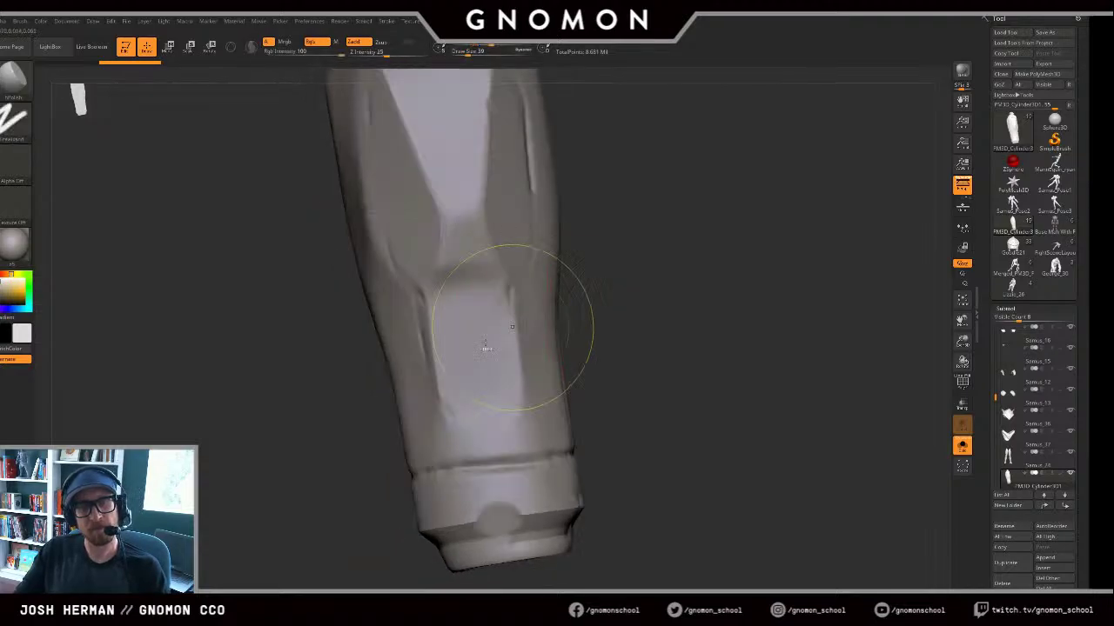
shift+drag(486, 348, 470, 353)
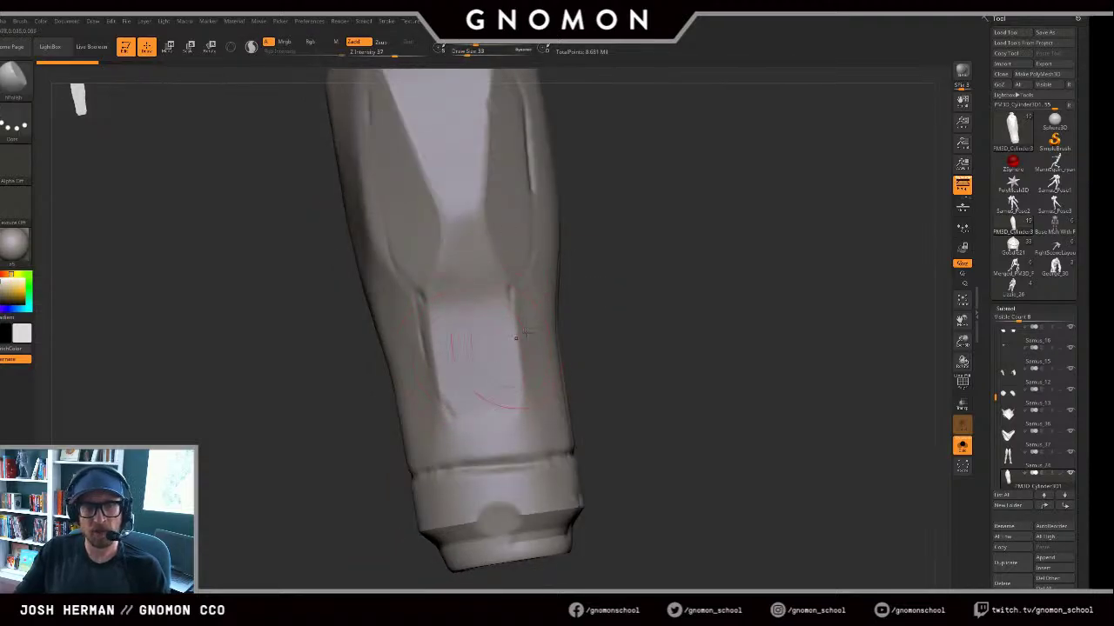
mouse_move(601, 336)
mouse_down()
mouse_move(539, 347)
mouse_move(523, 390)
mouse_up()
drag(399, 388, 448, 373)
alt+drag(635, 322, 601, 289)
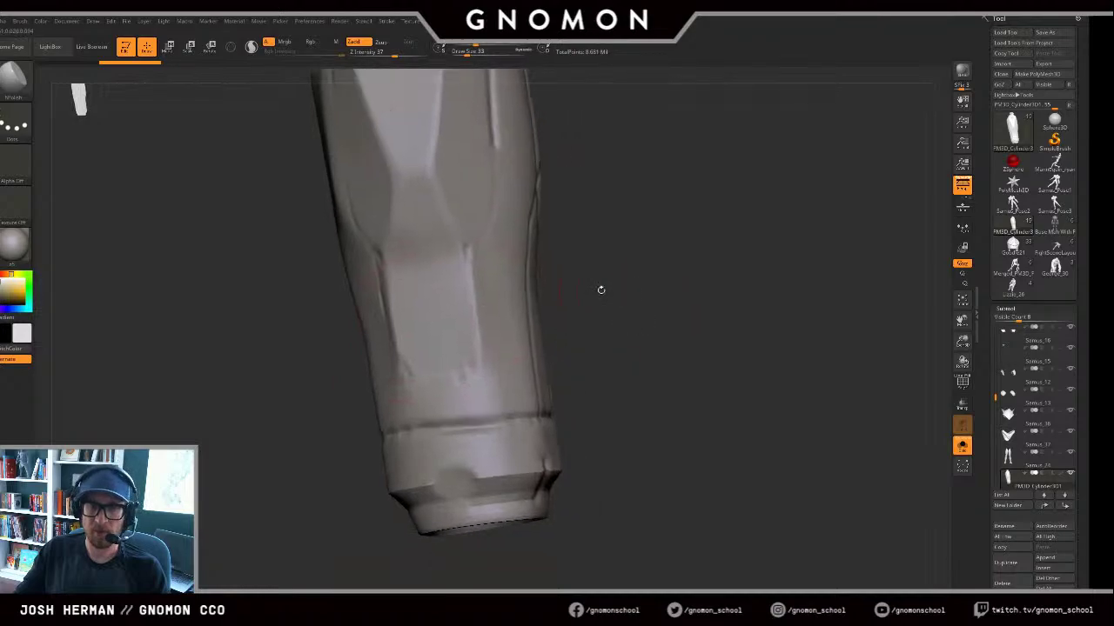
Step: Smooth and polish the side edges of the lower back panel at draw size 12
right_drag(600, 289, 490, 307)
key(bracketleft)
key(bracketleft)
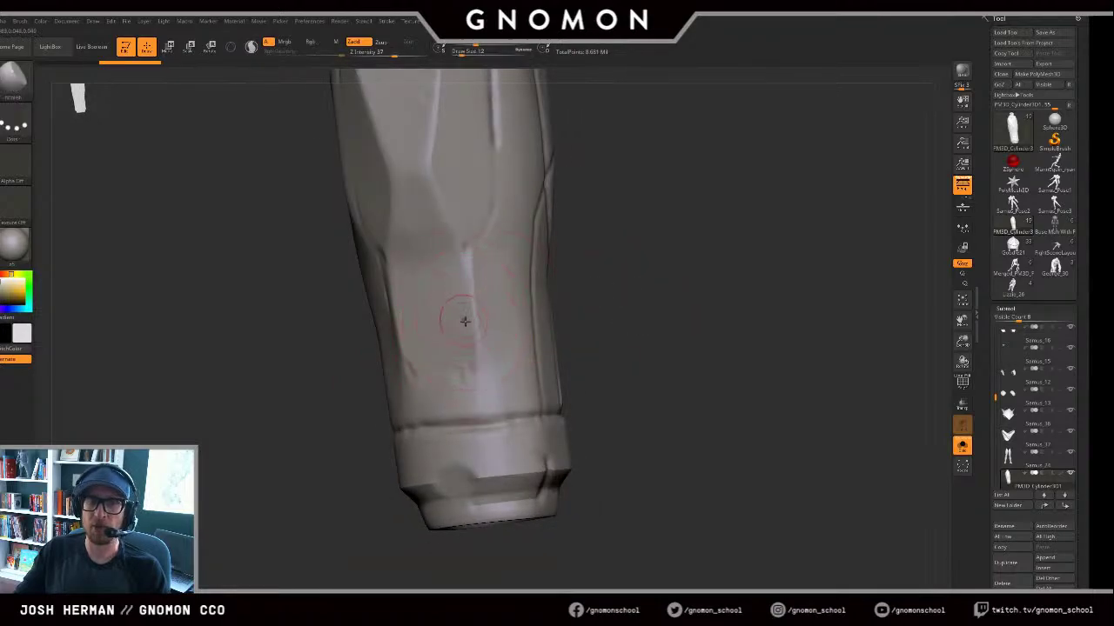
mouse_move(471, 304)
shift+mouse_down()
mouse_move(476, 372)
mouse_move(472, 303)
shift+mouse_up()
drag(654, 302, 609, 305)
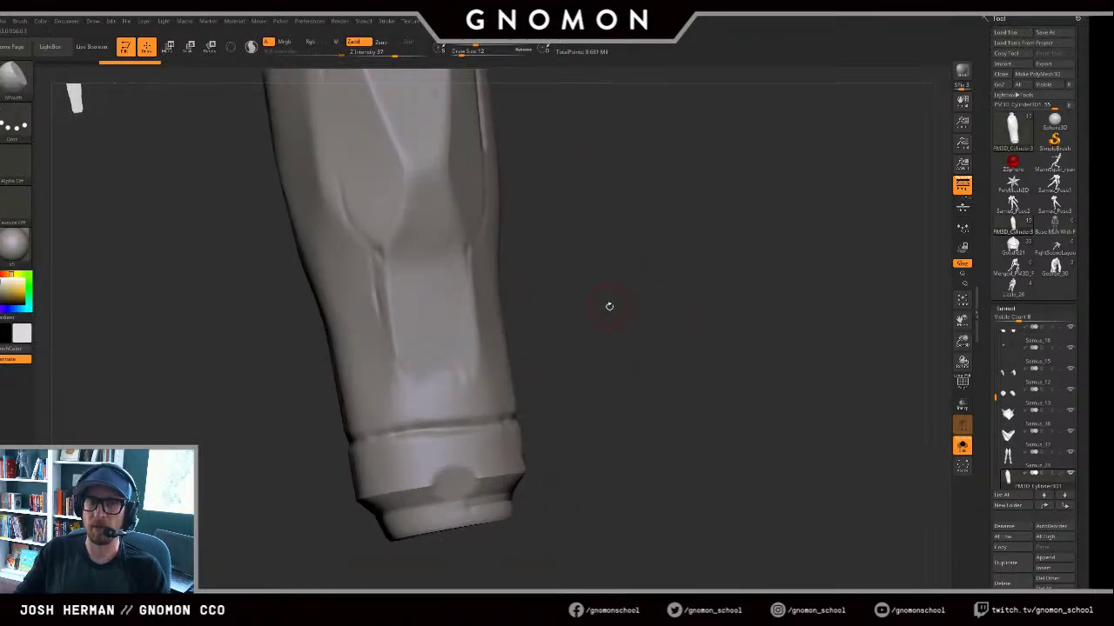
drag(536, 348, 565, 326)
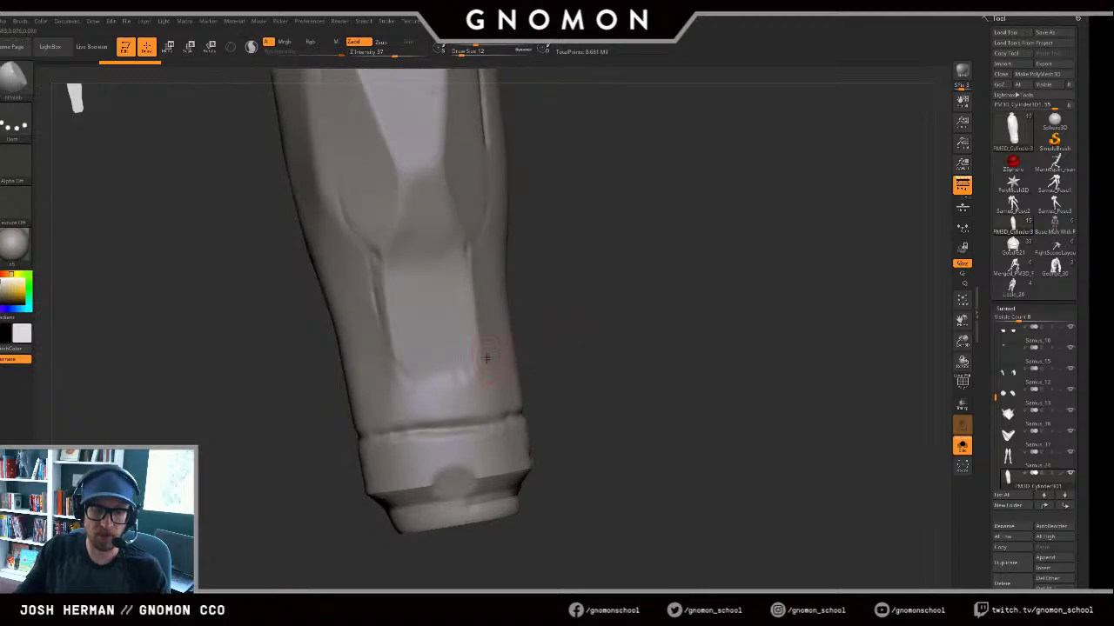
Step: Flatten the bottom end of the lower back panel with the hPolish brush at draw size 11
key(b)
key(h)
key(p)
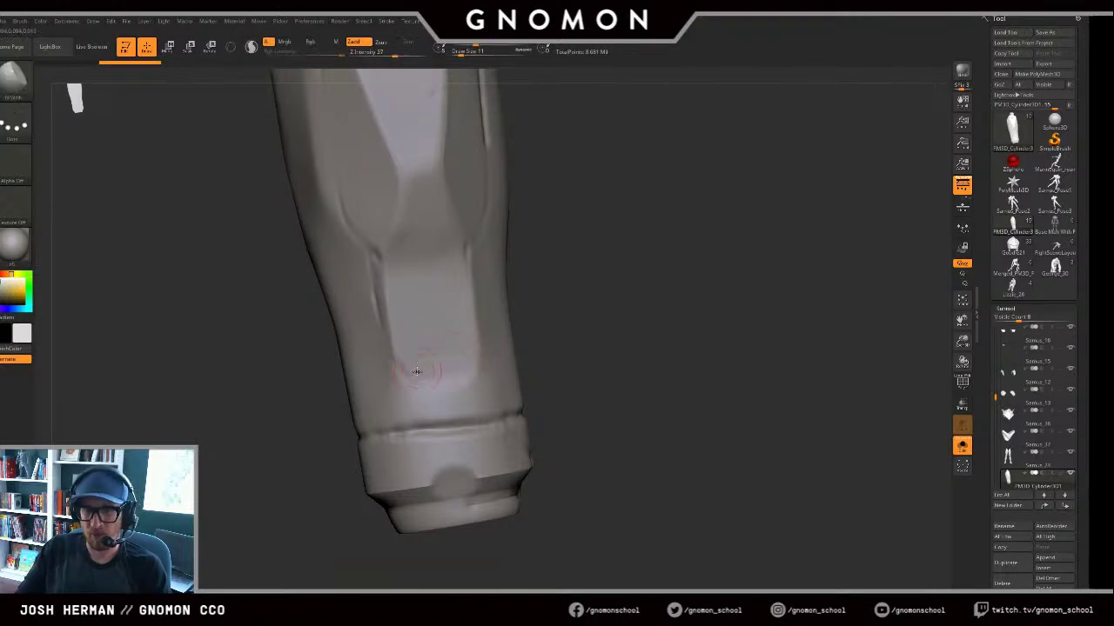
key(shift)
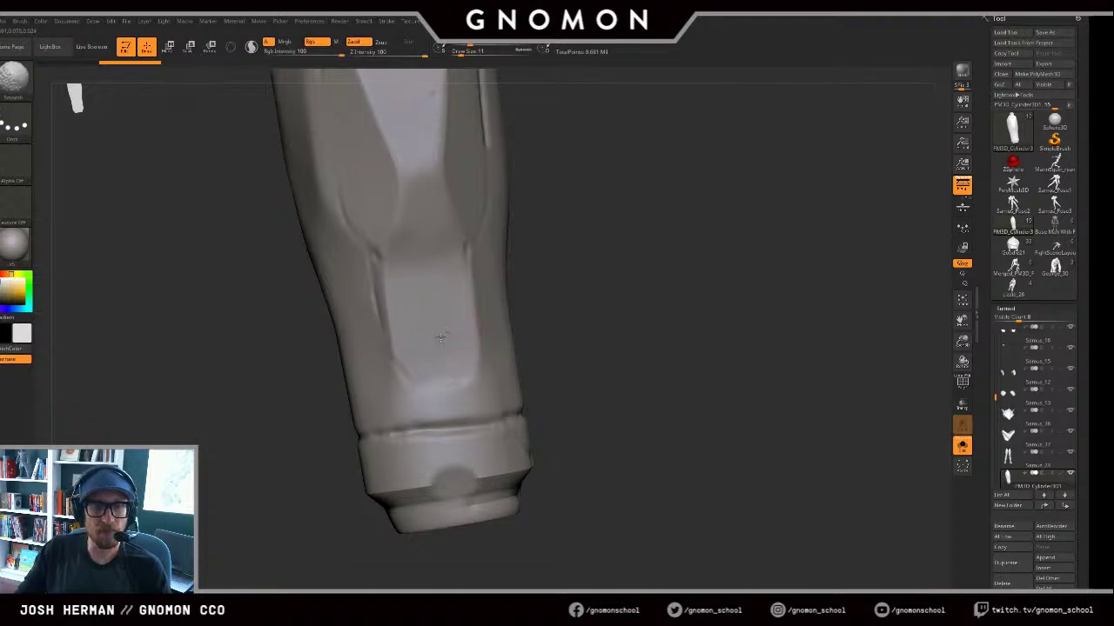
Step: Shift the side edge and lower corner of the back panel into shape with the Move brush at draw size 11
drag(599, 308, 423, 355)
key(b)
key(m)
key(v)
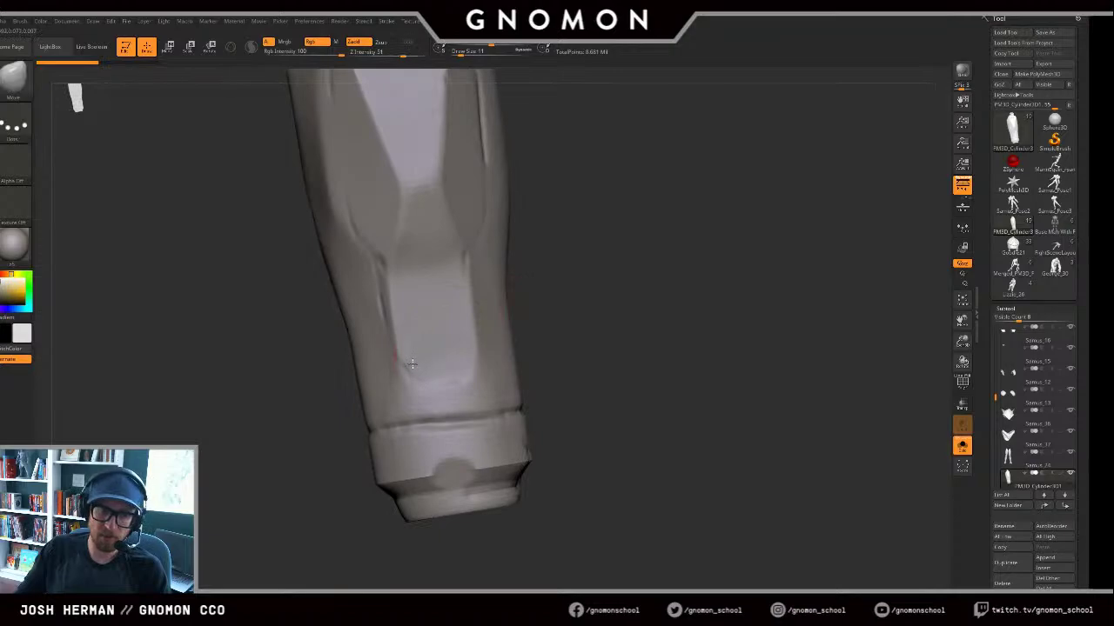
drag(531, 310, 505, 317)
Step: Carve the seam along the lower back panel's sides and angled bottom corners with the DamStandard brush at draw size 7
mouse_move(604, 291)
mouse_down()
mouse_move(706, 256)
mouse_move(723, 296)
mouse_move(691, 353)
mouse_move(523, 318)
mouse_up()
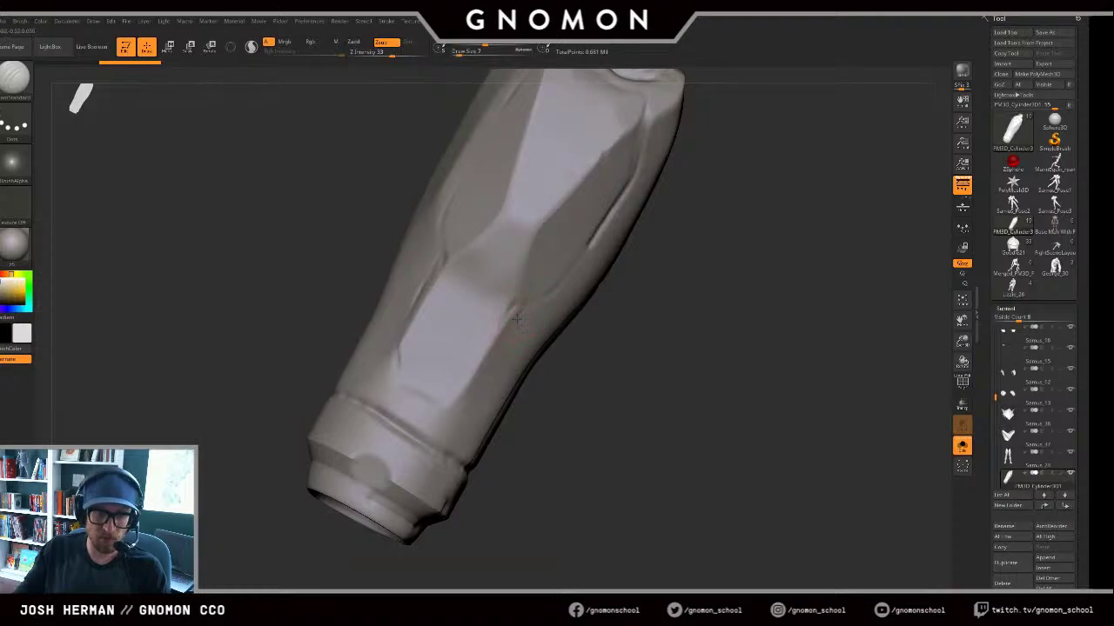
drag(597, 310, 605, 339)
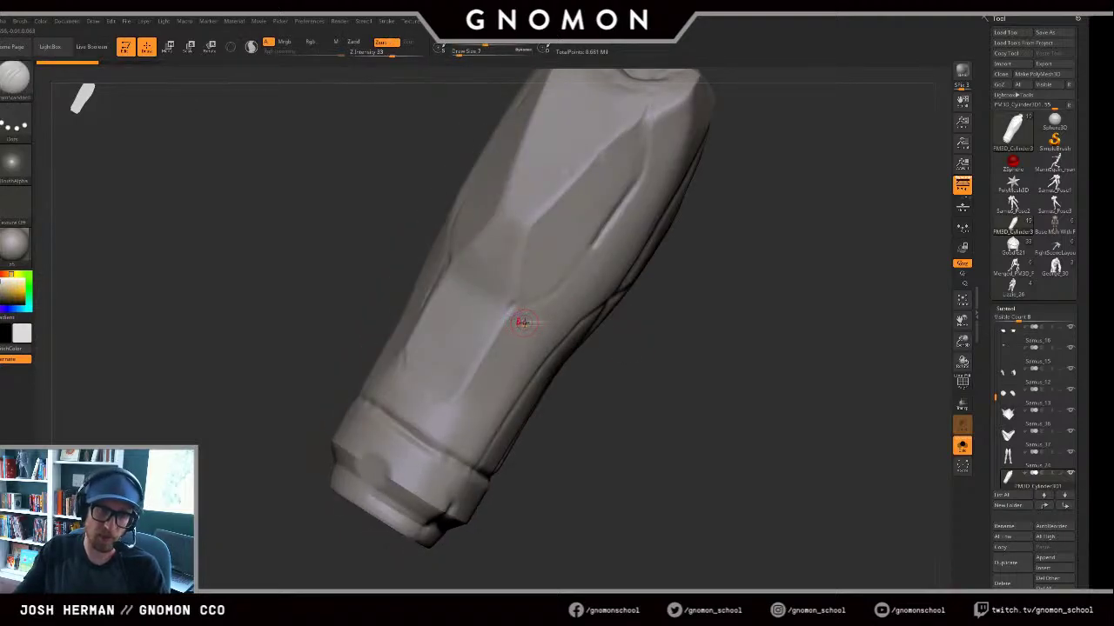
mouse_move(503, 339)
mouse_down()
mouse_move(464, 403)
mouse_move(444, 397)
mouse_move(402, 414)
mouse_up()
mouse_move(252, 370)
mouse_down()
mouse_move(311, 363)
mouse_move(328, 423)
mouse_move(363, 426)
mouse_up()
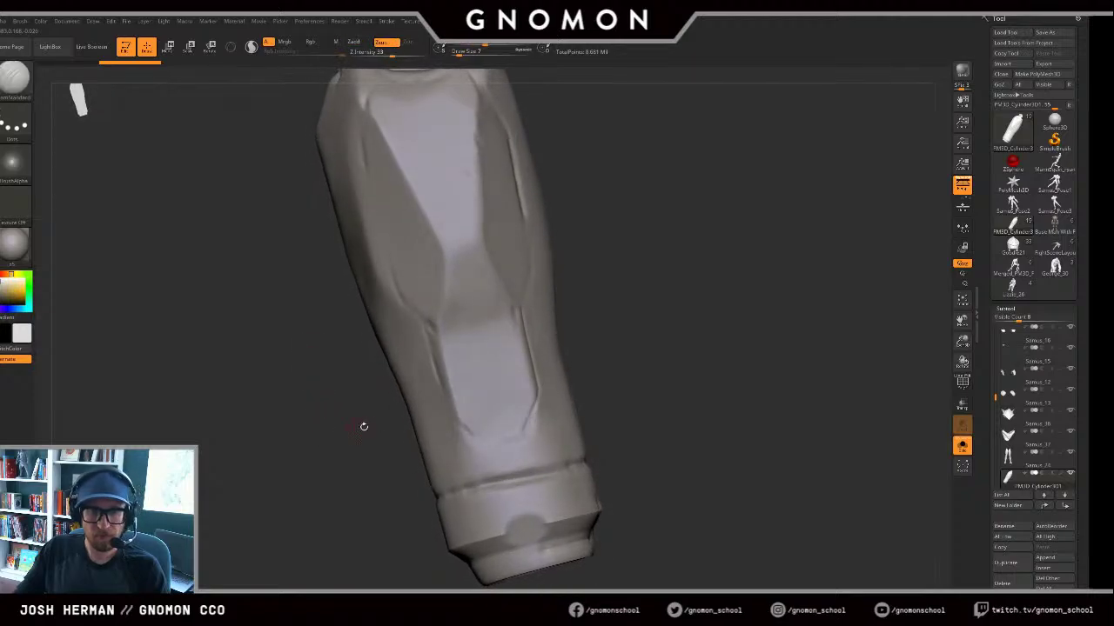
drag(467, 430, 499, 448)
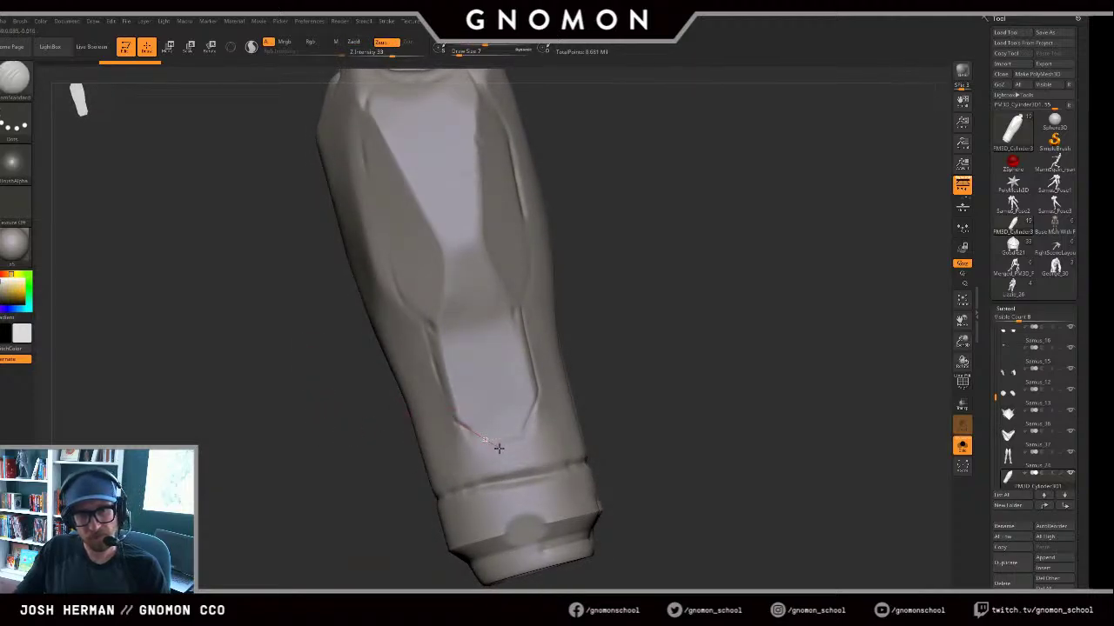
Step: Adjust the outline of the lower back panel with the Move brush at draw size 23
key(s)
drag(391, 458, 452, 408)
key(b)
key(m)
key(v)
key(s)
key(s)
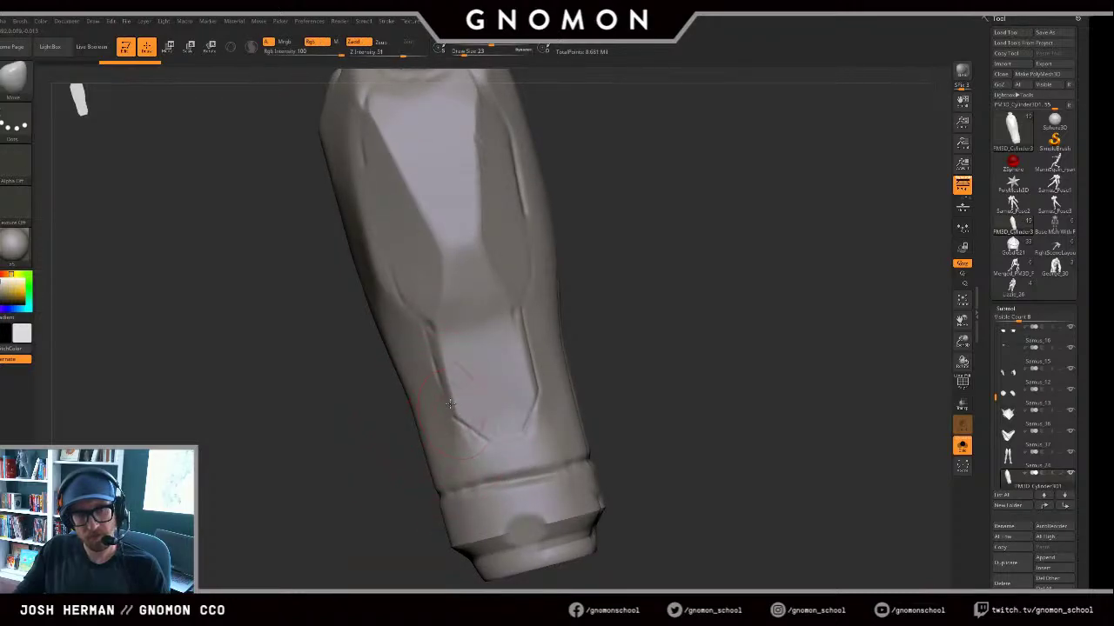
Step: Carve the bottom edge of the lower back panel between its angled corners with DamStandard at draw size 6, undoing stray strokes
key(b)
key(d)
key(s)
alt+drag(611, 379, 605, 337)
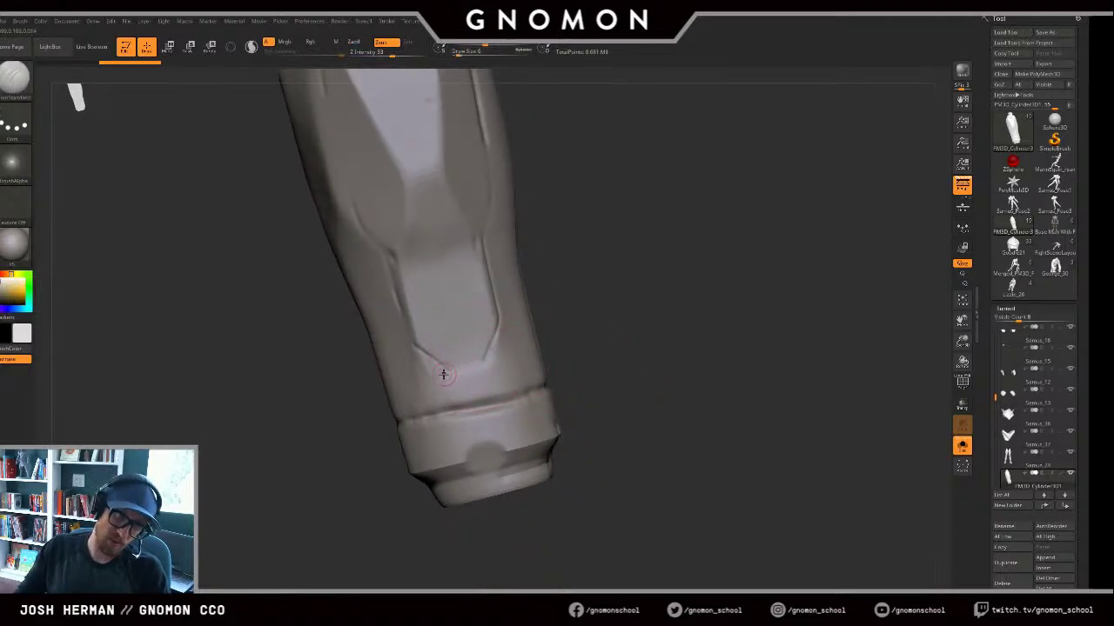
drag(454, 372, 487, 357)
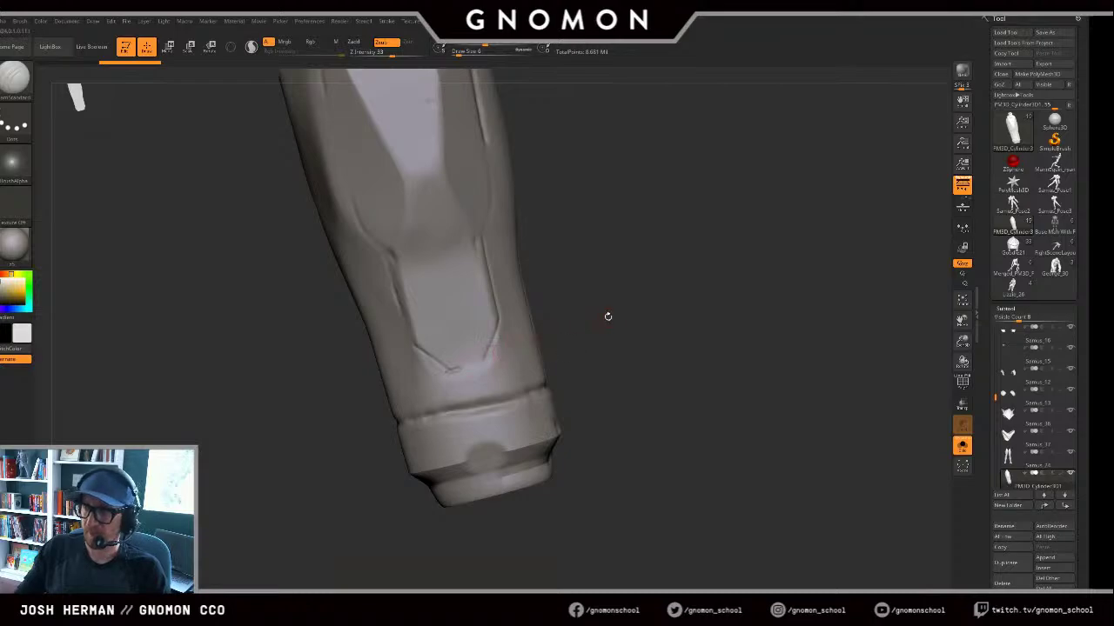
drag(609, 311, 591, 325)
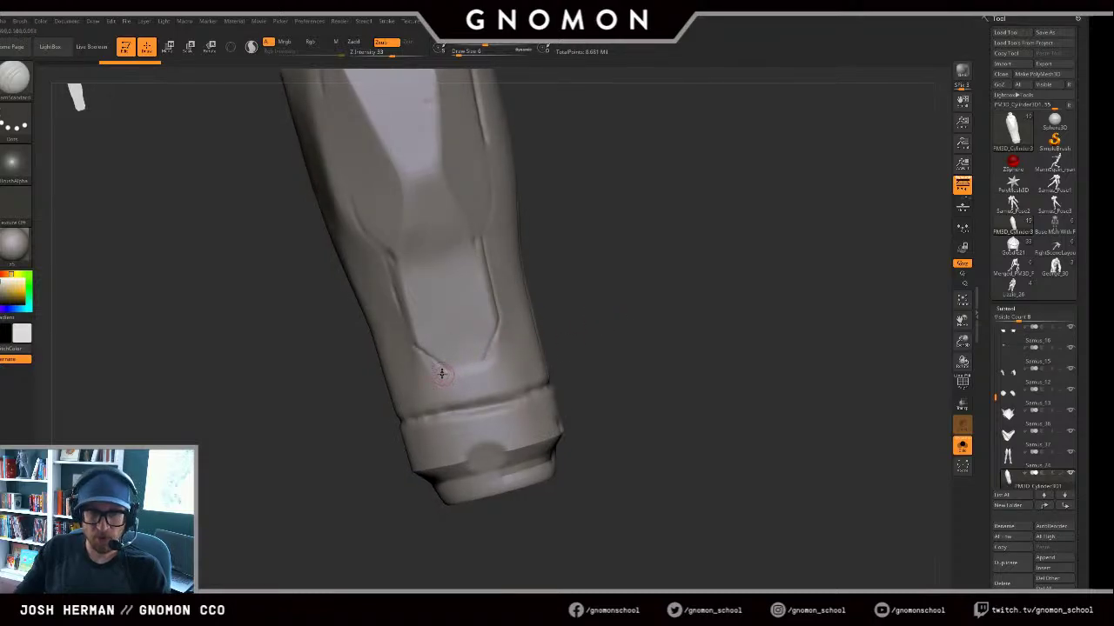
drag(470, 364, 514, 355)
key(ctrl+z)
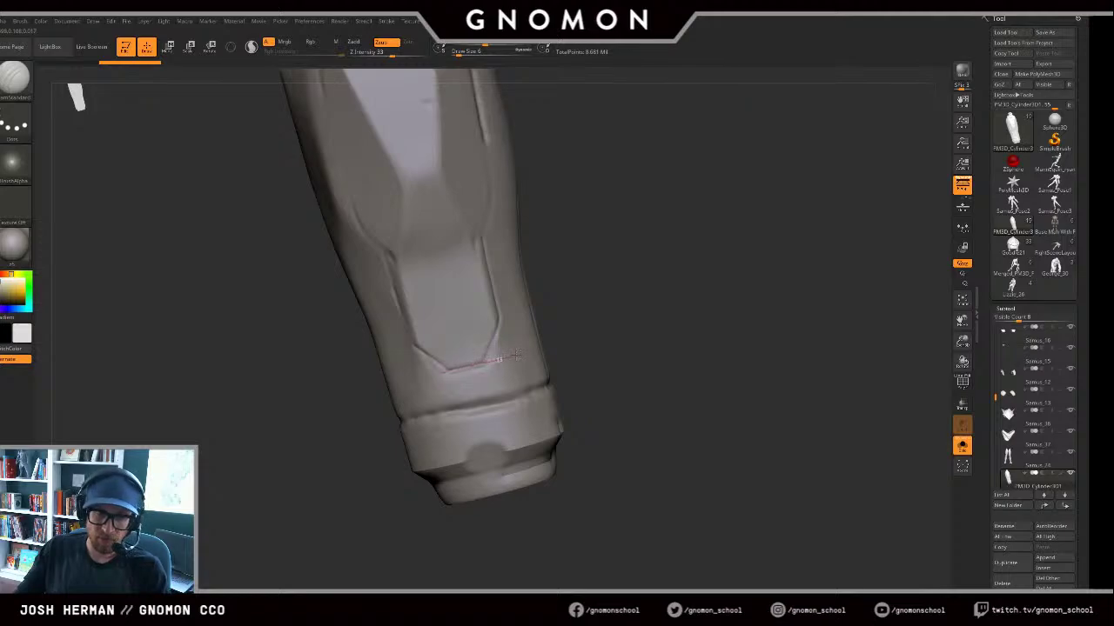
drag(569, 323, 509, 333)
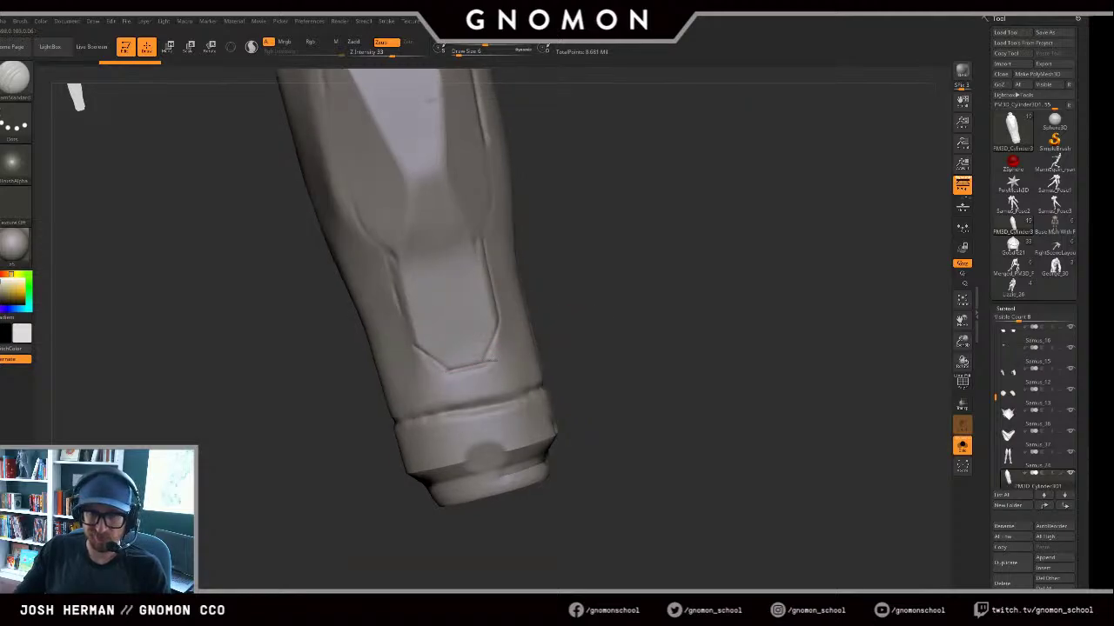
Step: Recut and smooth the seam along the lower back panel's angled bottom corner
key(shift)
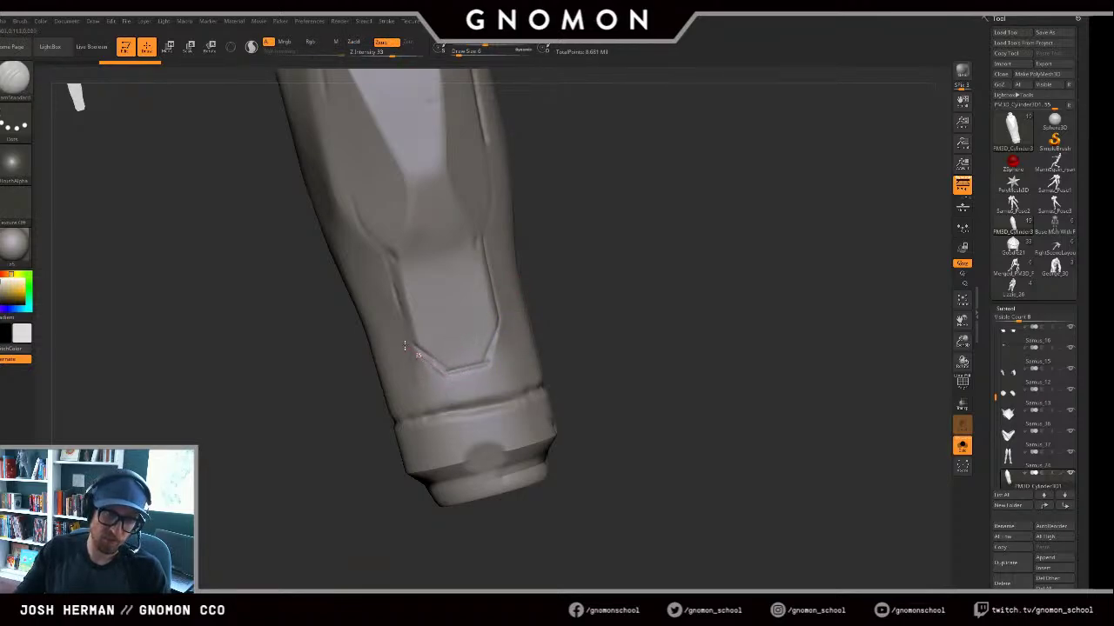
key(shift)
mouse_move(404, 346)
mouse_down()
mouse_move(440, 370)
mouse_move(434, 364)
mouse_up()
key(shift)
shift+drag(397, 326, 448, 377)
shift+drag(405, 342, 432, 367)
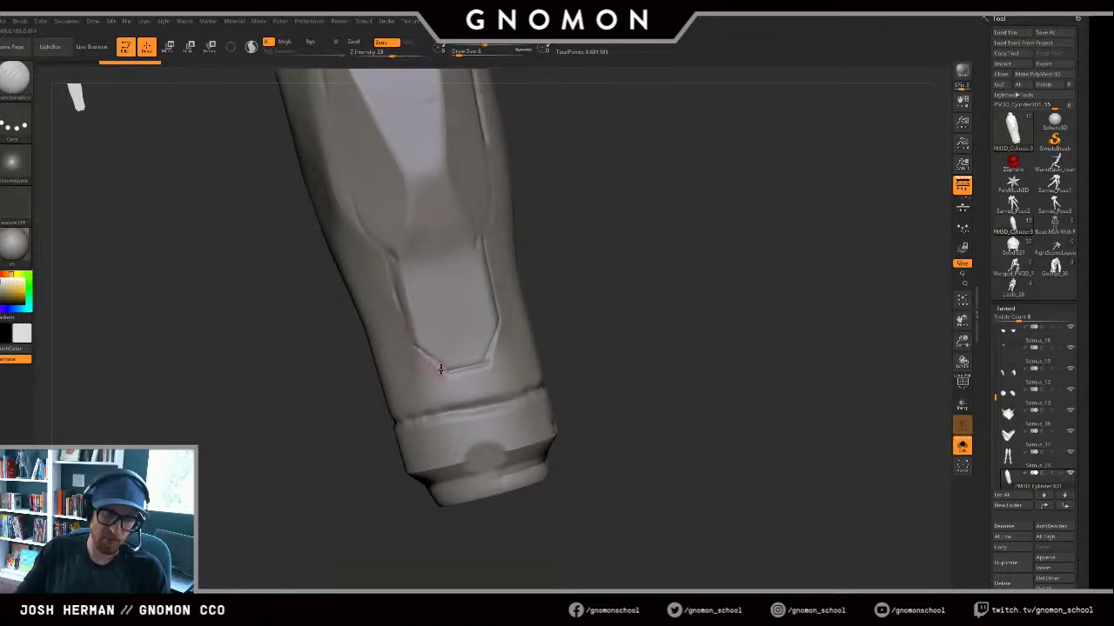
Step: Polish the surface around the lower back panel's bottom seam with the hPolish brush at draw size 16
key(b)
key(p)
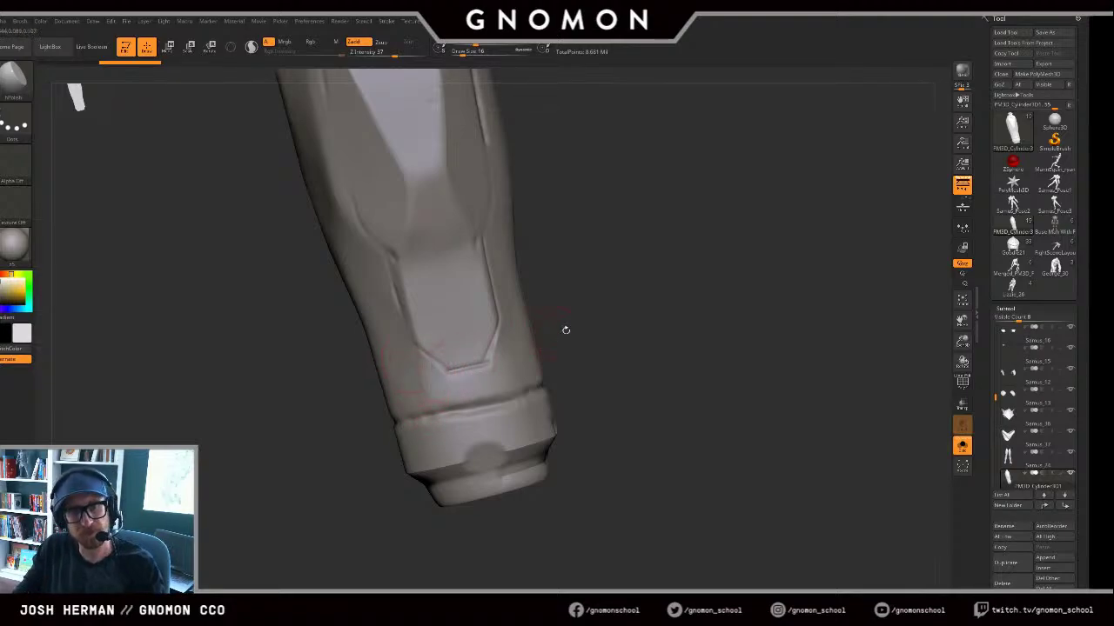
mouse_move(622, 359)
mouse_down()
mouse_move(638, 368)
mouse_move(641, 393)
mouse_move(569, 383)
mouse_move(537, 440)
mouse_up()
Step: Rework and smooth the round detail on the cuff ring with the Clay brush
key(b)
key(c)
key(l)
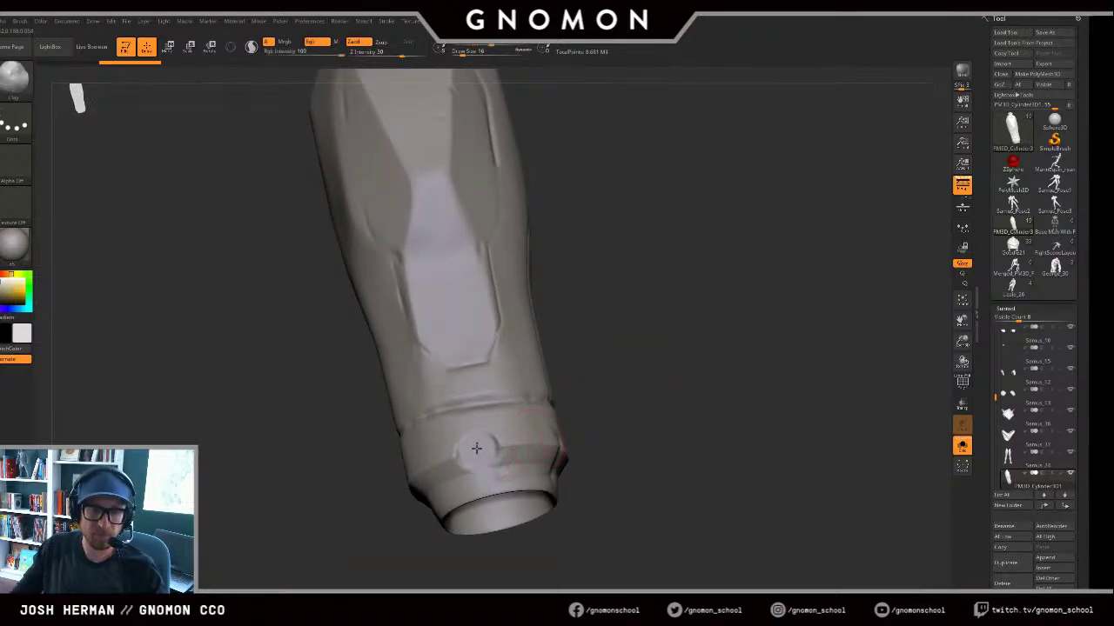
drag(622, 383, 636, 323)
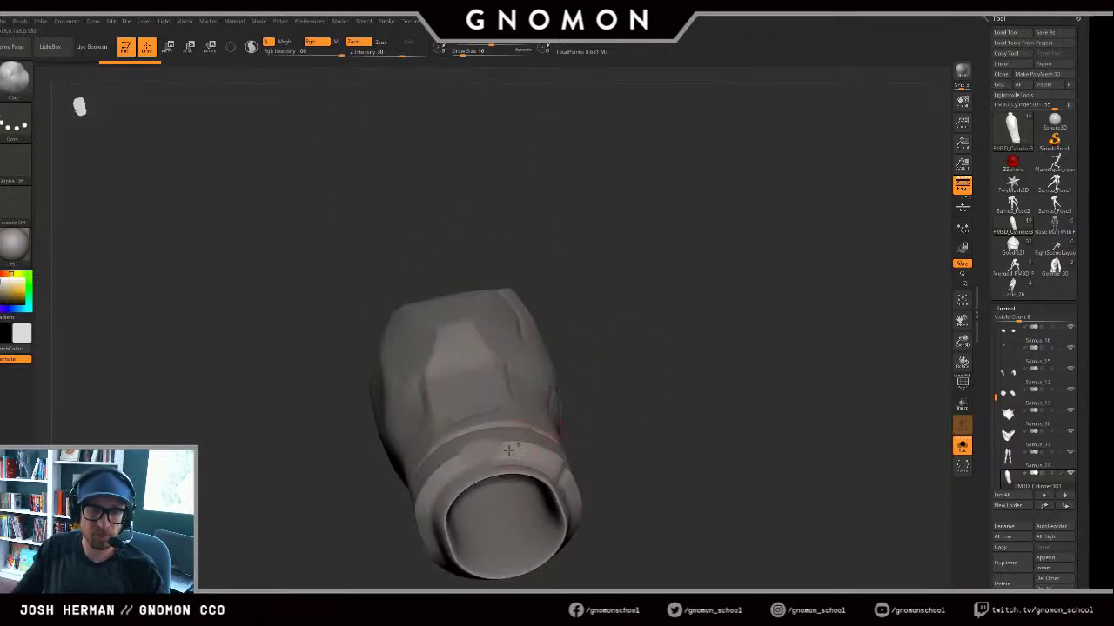
drag(622, 409, 613, 451)
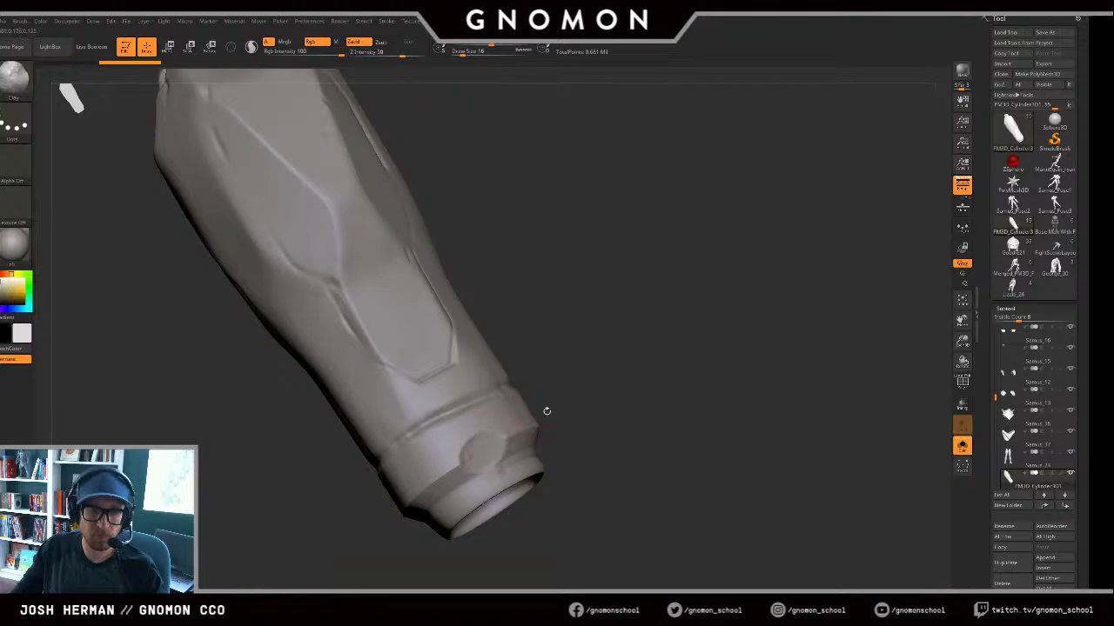
mouse_move(547, 409)
mouse_down()
mouse_move(570, 419)
mouse_move(583, 409)
mouse_up()
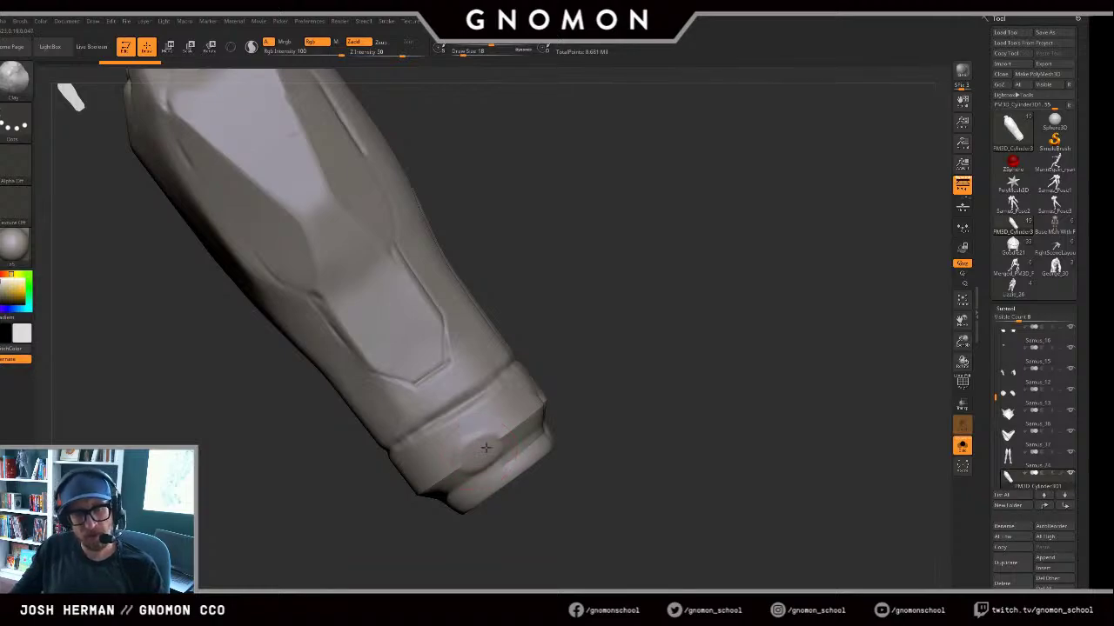
shift+drag(478, 451, 492, 446)
drag(583, 413, 595, 392)
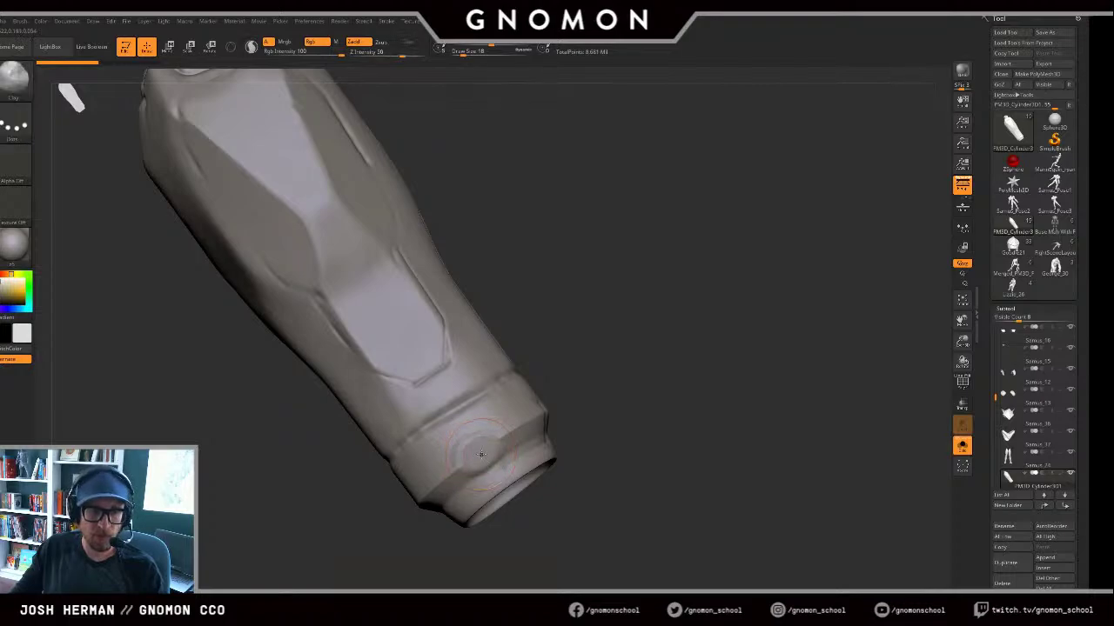
drag(639, 348, 609, 368)
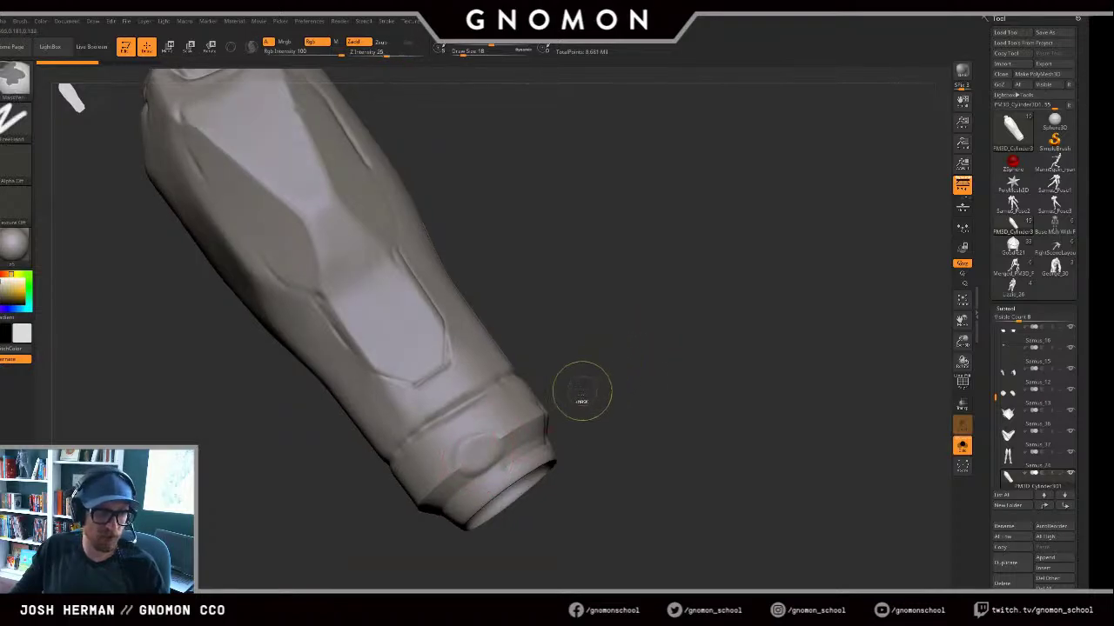
Step: Undo the last change to the cuff's round detail and rebuild the surface along the cuff rim with Clay at draw size 11
mouse_move(646, 415)
mouse_down()
mouse_move(621, 371)
mouse_move(567, 386)
mouse_up()
key(ctrl)
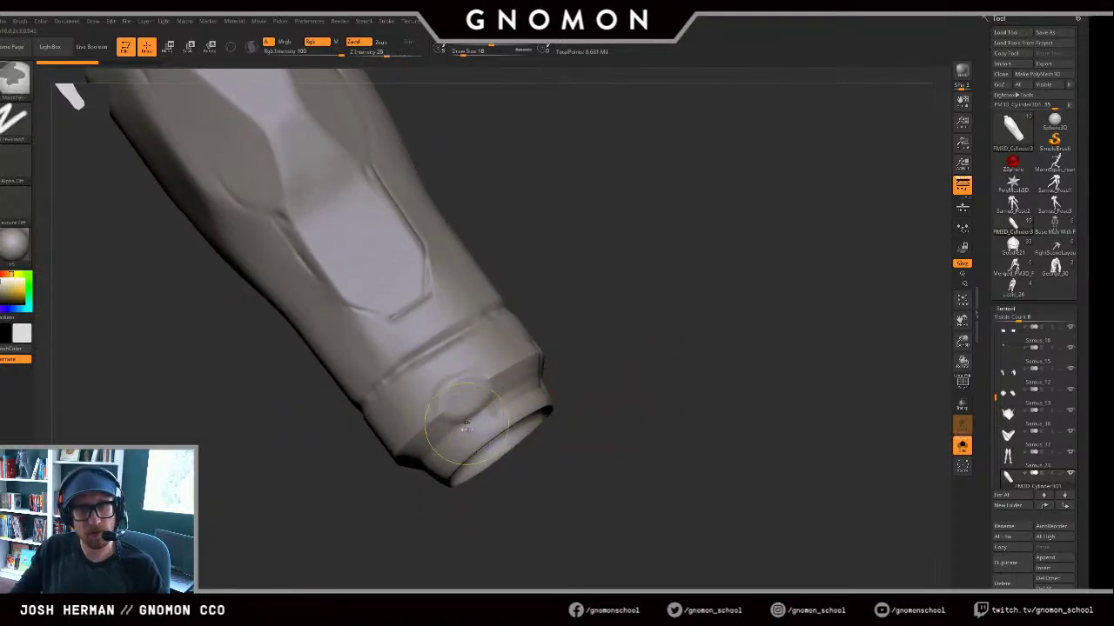
drag(462, 410, 467, 385)
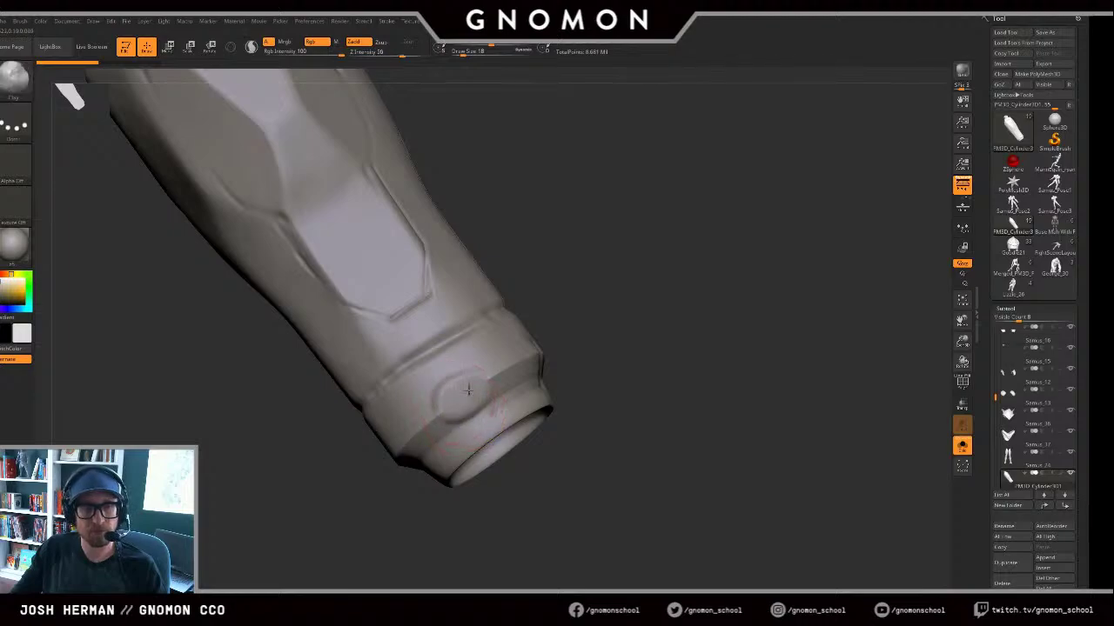
mouse_move(601, 365)
mouse_down()
mouse_move(577, 297)
mouse_move(566, 343)
mouse_up()
mouse_move(460, 408)
shift+mouse_down()
mouse_move(479, 391)
mouse_move(458, 422)
mouse_move(470, 387)
mouse_move(481, 398)
mouse_move(462, 401)
mouse_move(486, 394)
mouse_move(455, 418)
shift+mouse_up()
key(ctrl)
key(ctrl+z)
key([)
drag(447, 426, 502, 381)
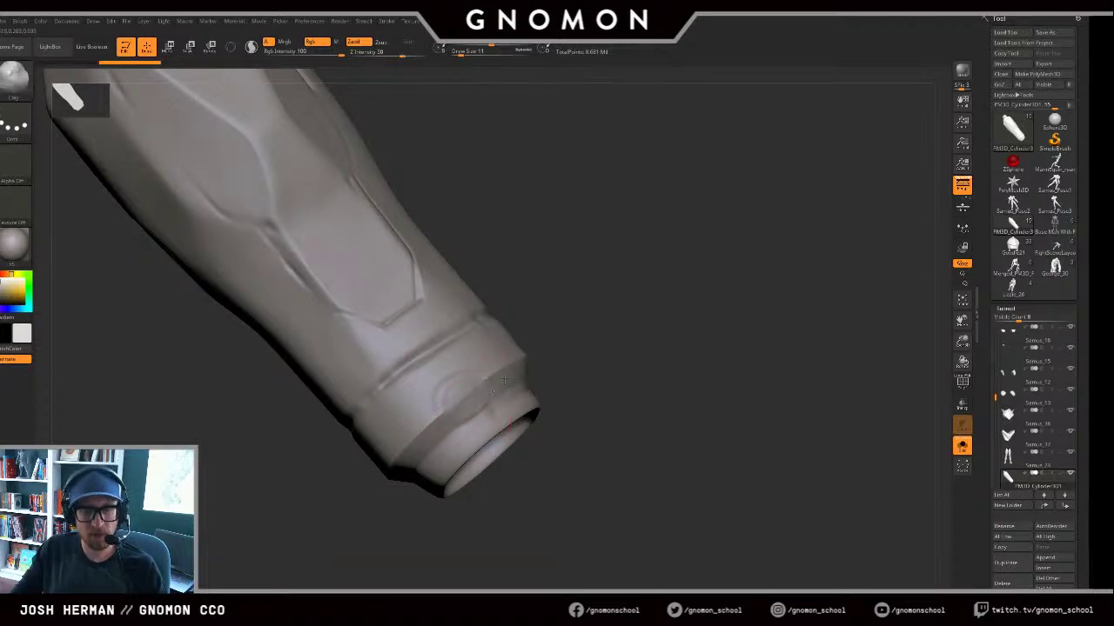
Step: Bring the rest of the figure back into view and save the tool to disk
key(alt+s)
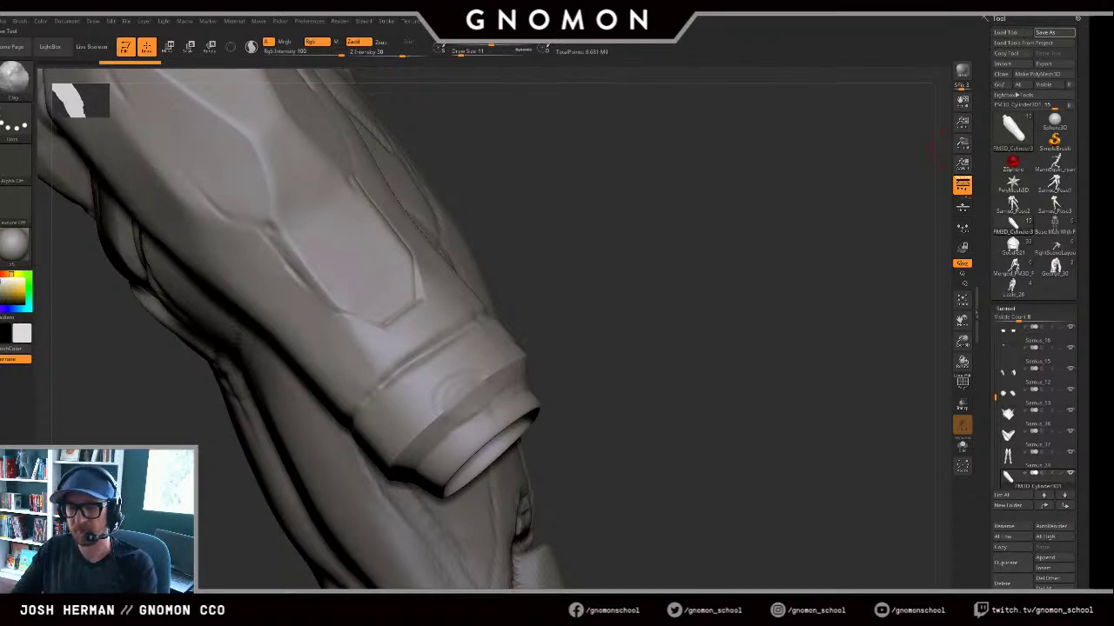
click(962, 162)
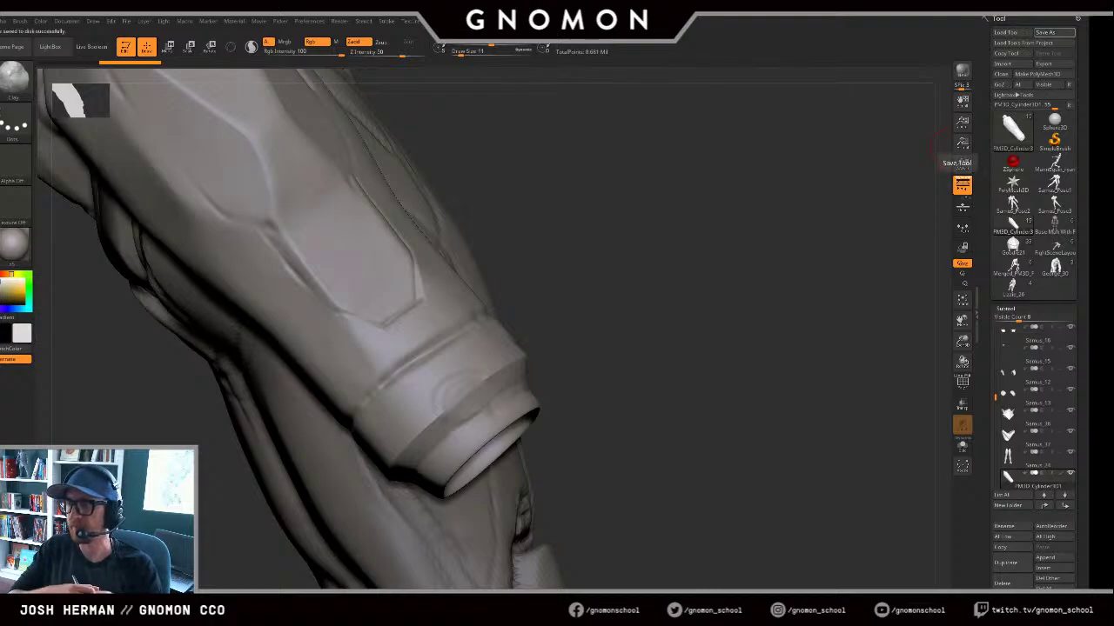